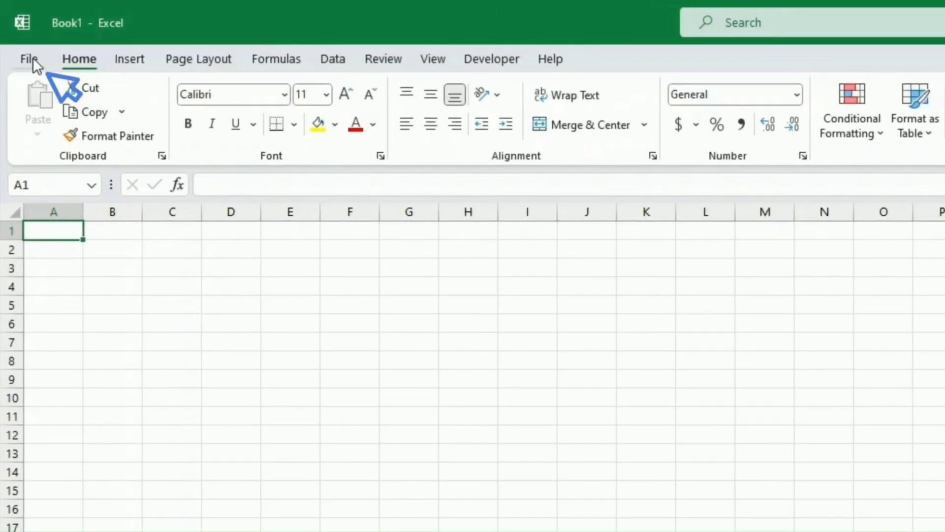
Look at the Save a Copy options in the File view, then return to the worksheet.
{"action": "left_click", "coordinate": [33, 57]}
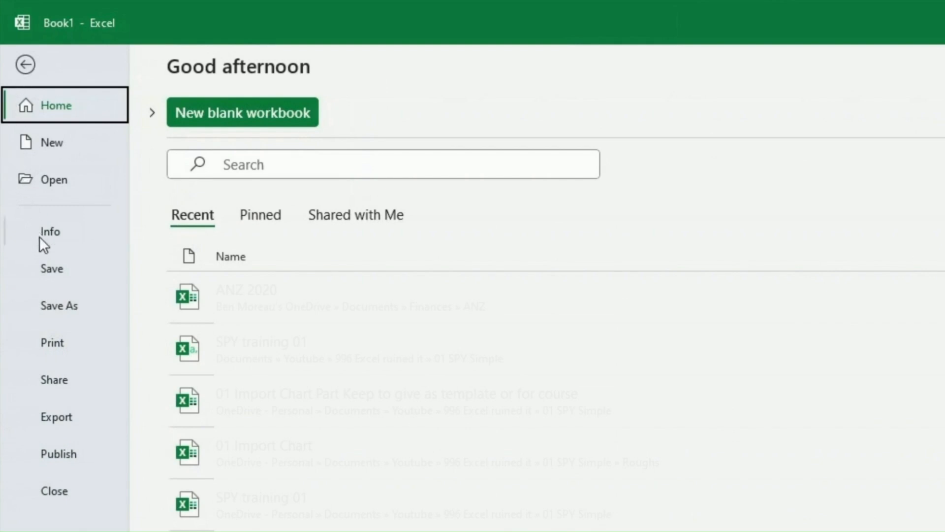
{"action": "left_click", "coordinate": [72, 302]}
{"action": "left_click", "coordinate": [29, 63]}
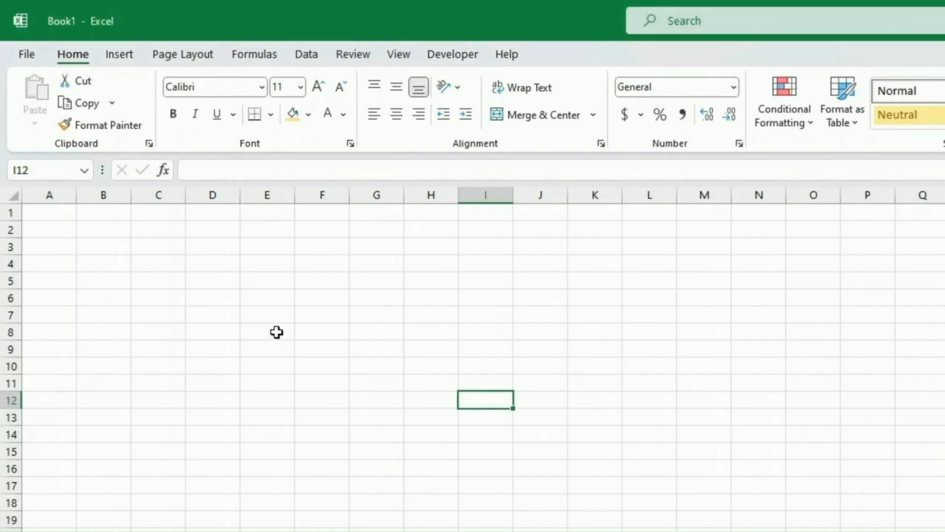
Enter 222 in cell E7 and the word Test in cell E9.
{"action": "double_click", "coordinate": [276, 318]}
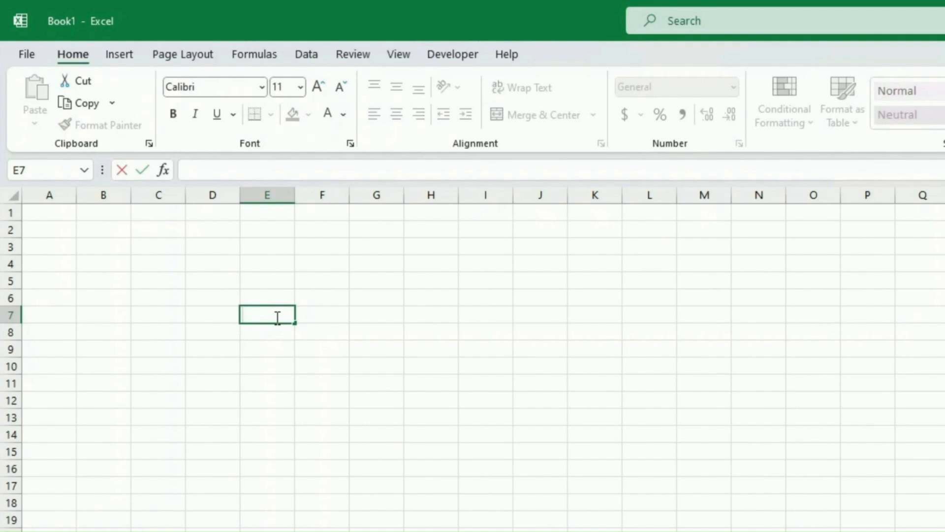
{"action": "type", "text": "222"}
{"action": "key", "text": "Return"}
{"action": "key", "text": "Return"}
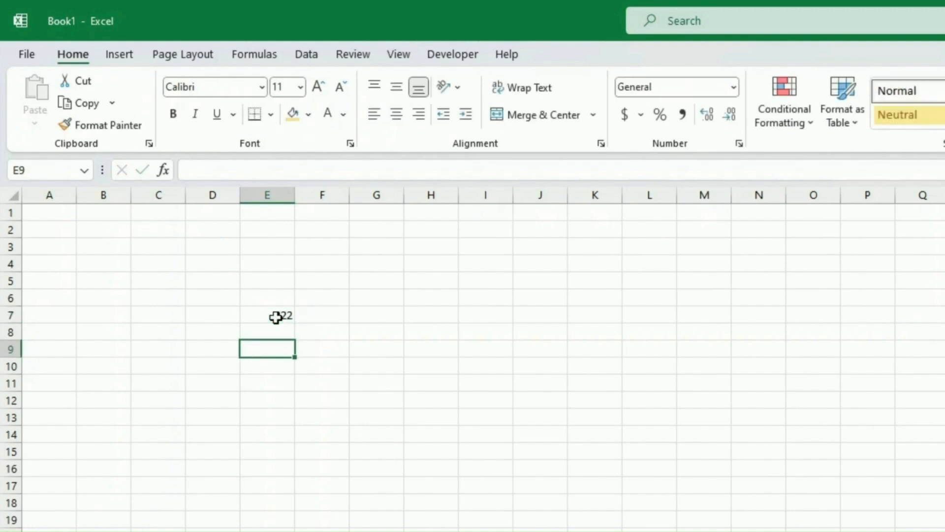
{"action": "type", "text": "Test"}
{"action": "key", "text": "Return"}
{"action": "key", "text": "Up"}
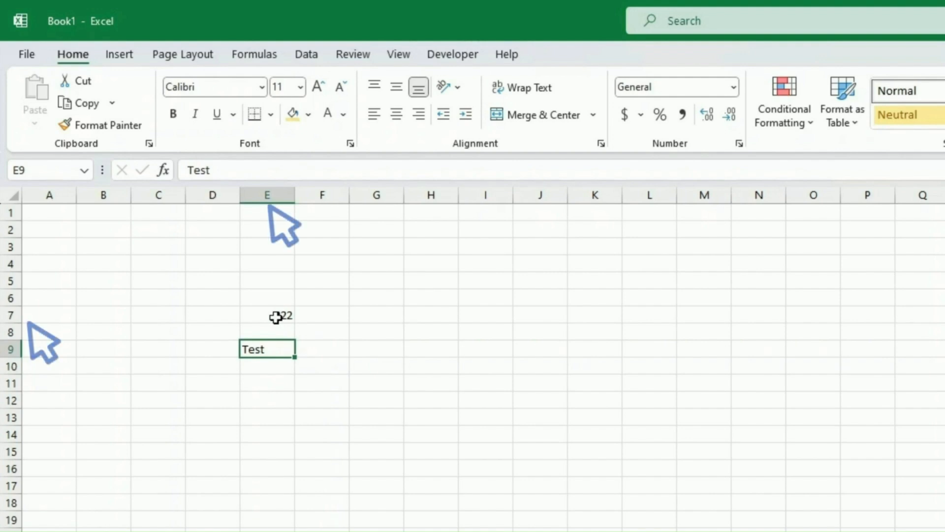
{"action": "left_click", "coordinate": [277, 316]}
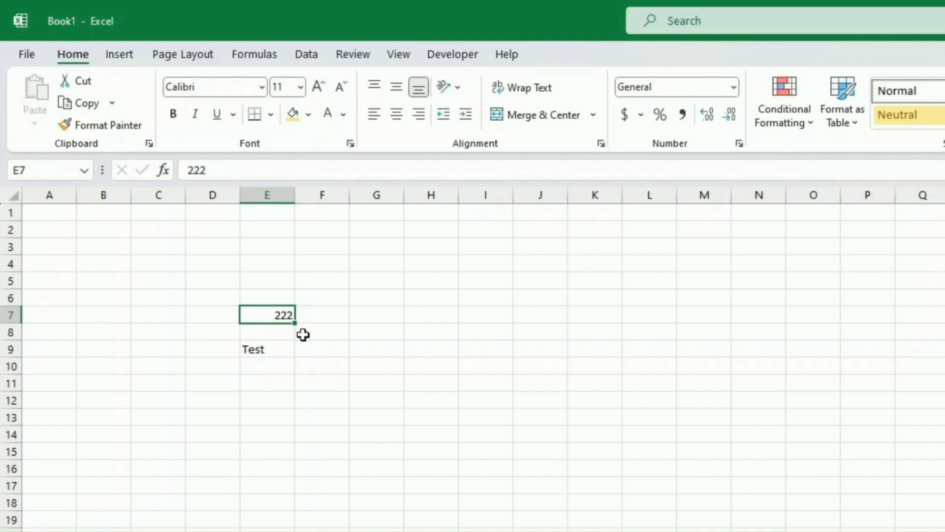
Put the formula =E7 in G7, then change E7 to 333 so G7 shows 333.
{"action": "left_click", "coordinate": [385, 315]}
{"action": "type", "text": "=E7"}
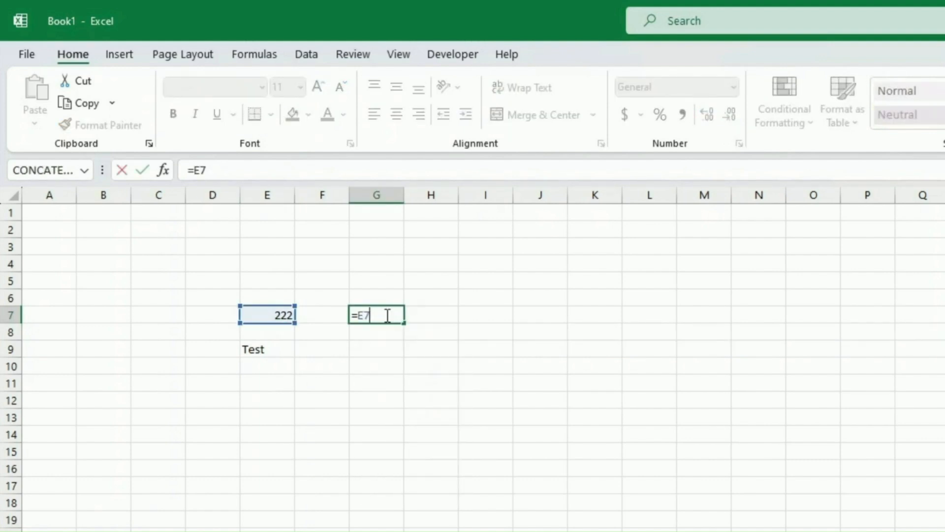
{"action": "key", "text": "Return"}
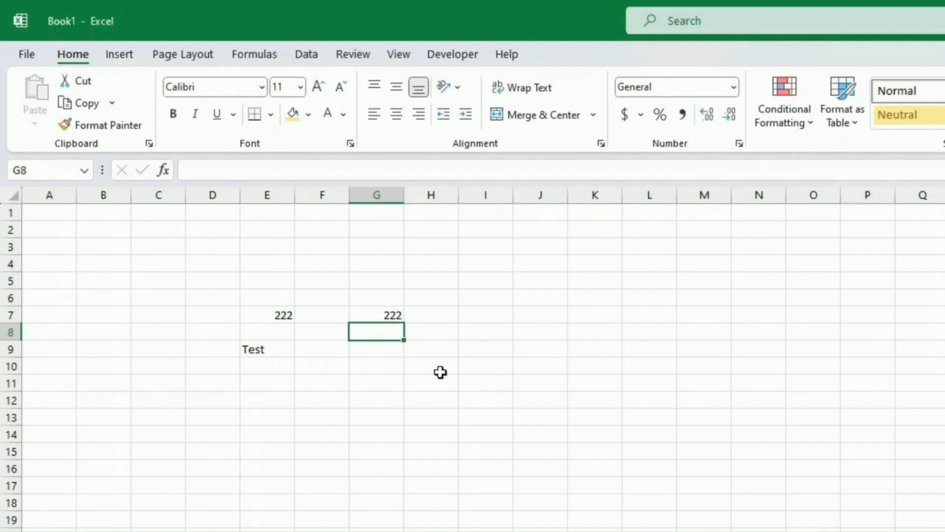
{"action": "left_click", "coordinate": [253, 309]}
{"action": "type", "text": "333"}
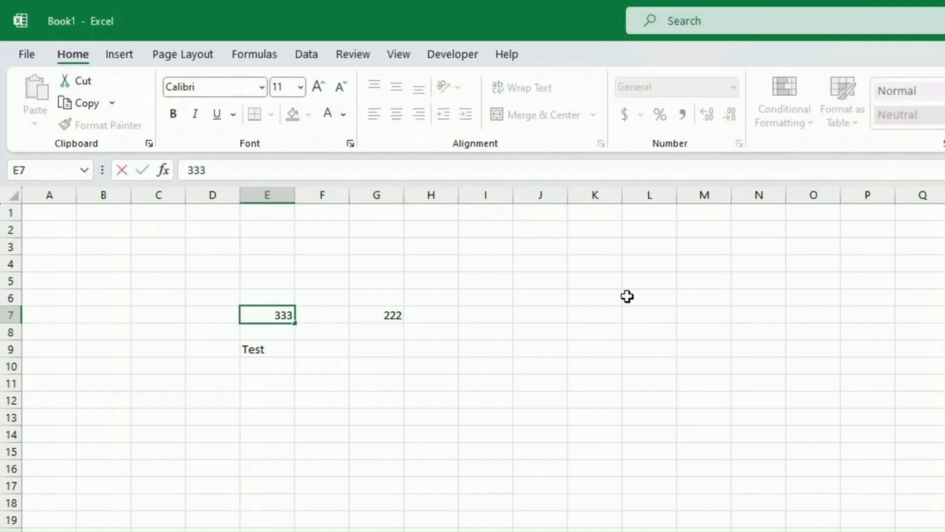
{"action": "key", "text": "Return"}
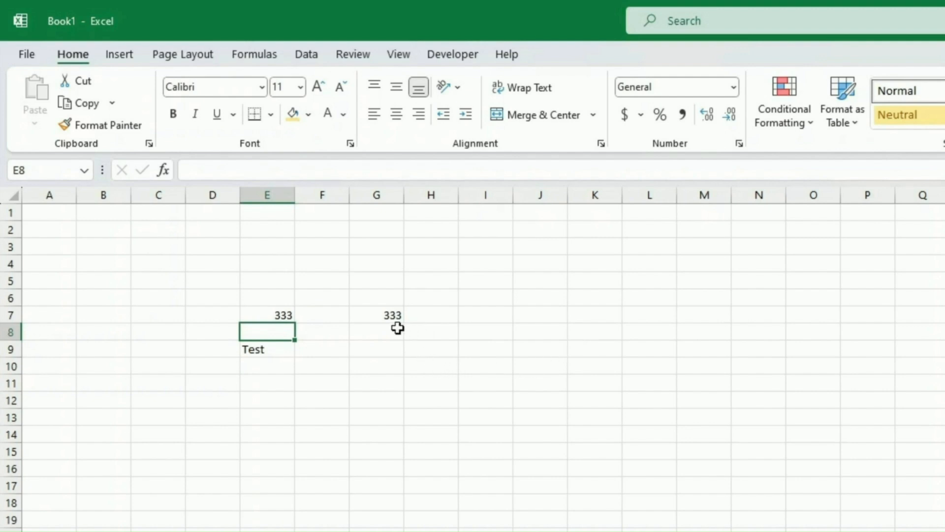
Re-enter G7's formula as =E7 by clicking cell E7, then copy E7's value 333.
{"action": "left_click", "coordinate": [382, 313]}
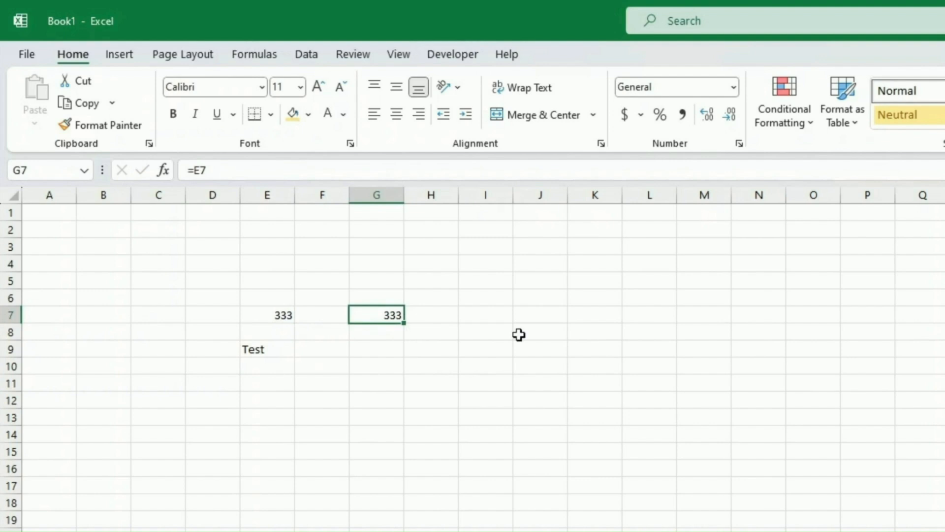
{"action": "type", "text": "="}
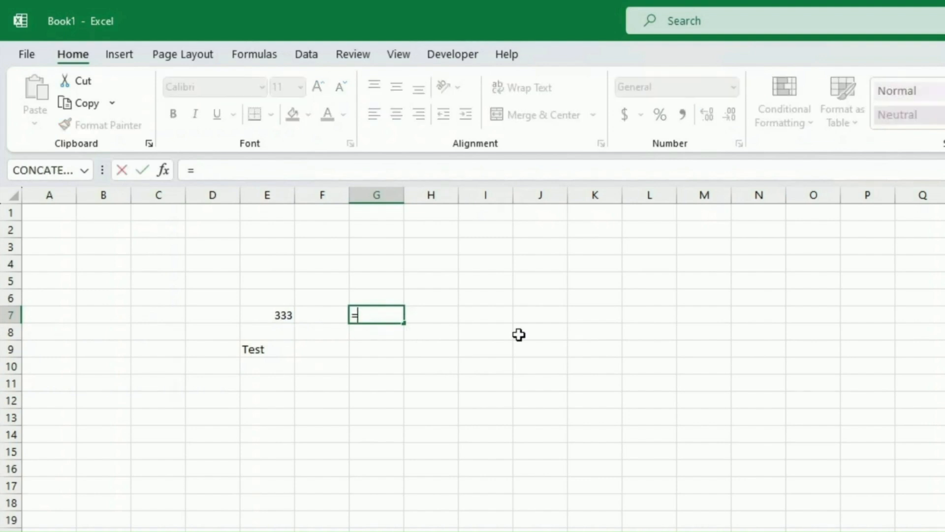
{"action": "left_click", "coordinate": [275, 315]}
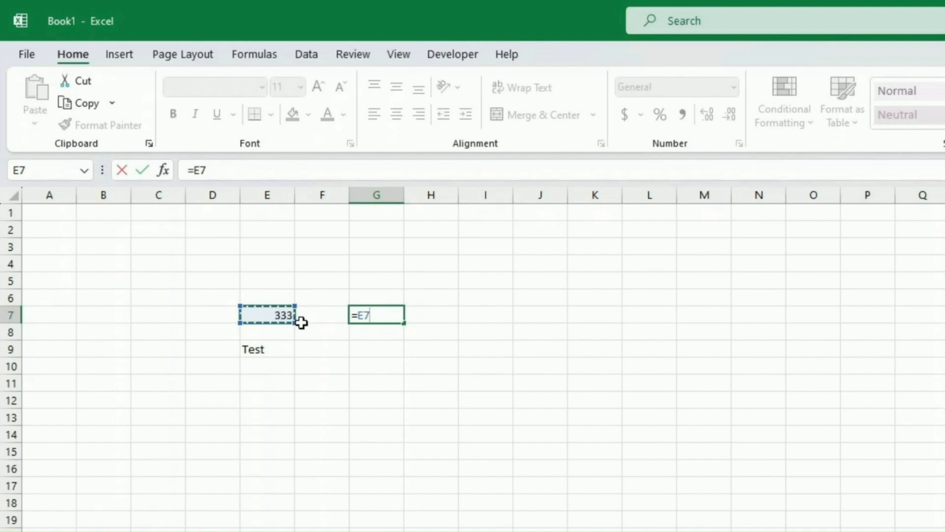
{"action": "key", "text": "Return"}
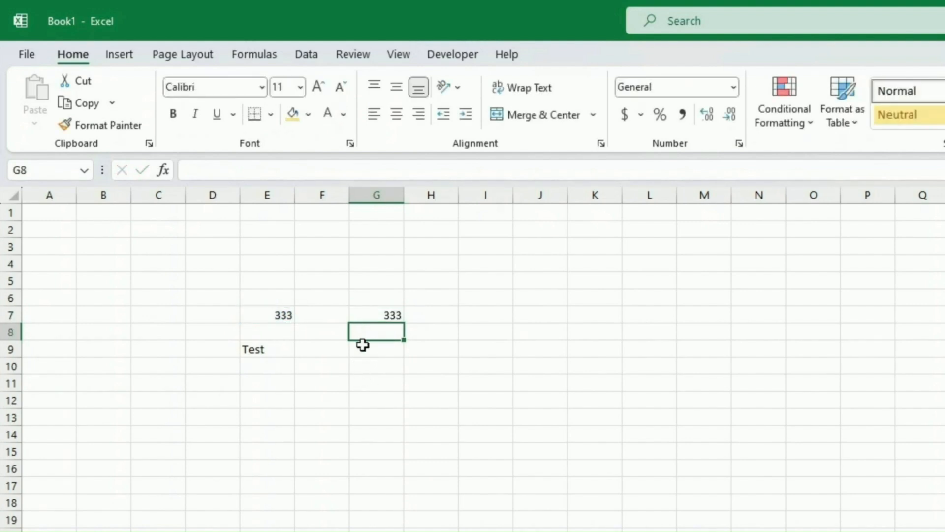
{"action": "left_click", "coordinate": [266, 311]}
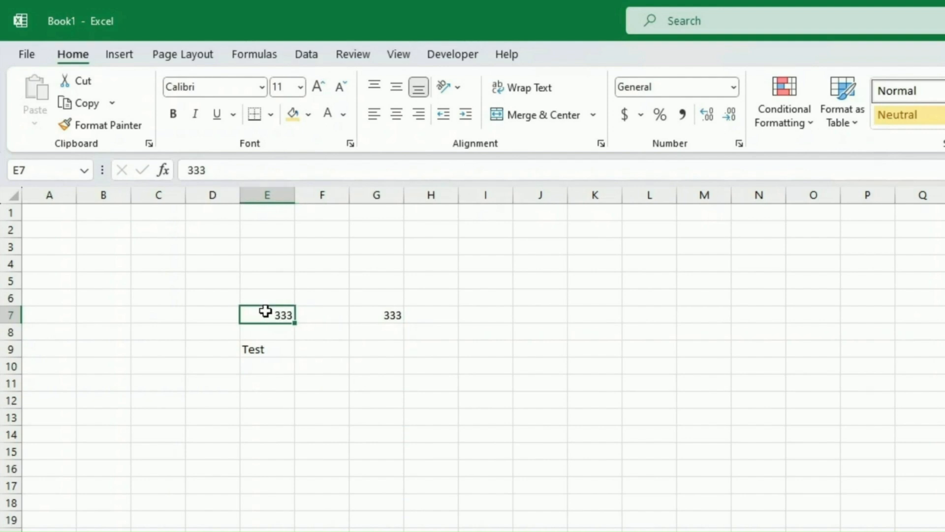
{"action": "key", "text": "ctrl+c"}
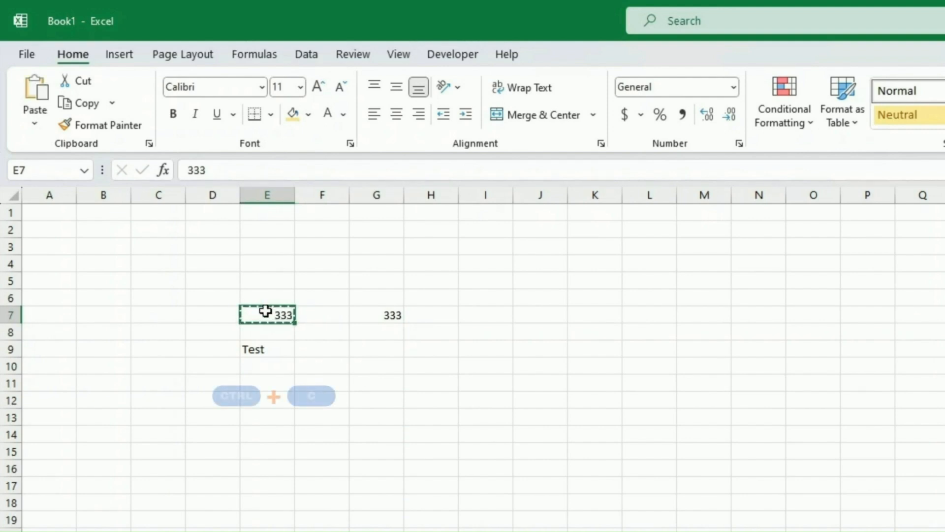
Paste 333 into I7, then overwrite E7 with 444 and then 555.
{"action": "left_click", "coordinate": [475, 315]}
{"action": "key", "text": "ctrl+v"}
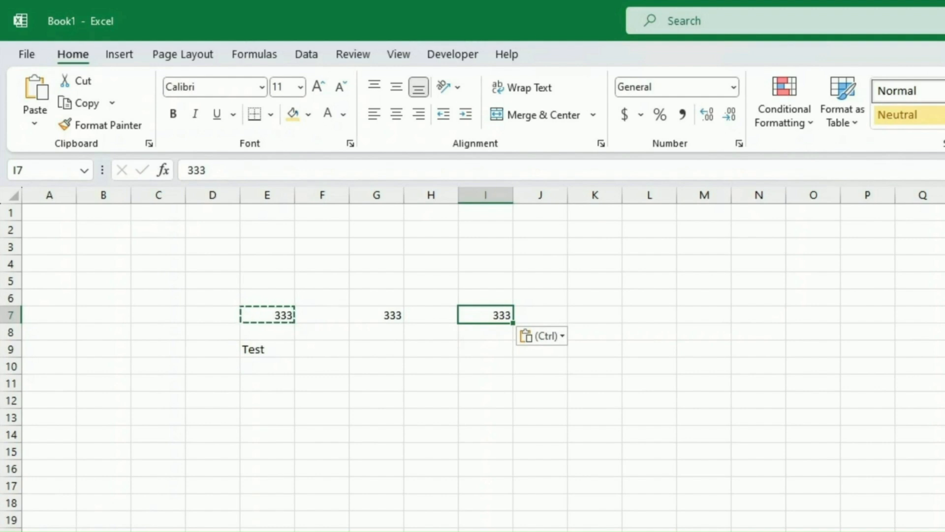
{"action": "key", "text": "Left"}
{"action": "key", "text": "Left"}
{"action": "key", "text": "Left"}
{"action": "key", "text": "Left"}
{"action": "type", "text": "444"}
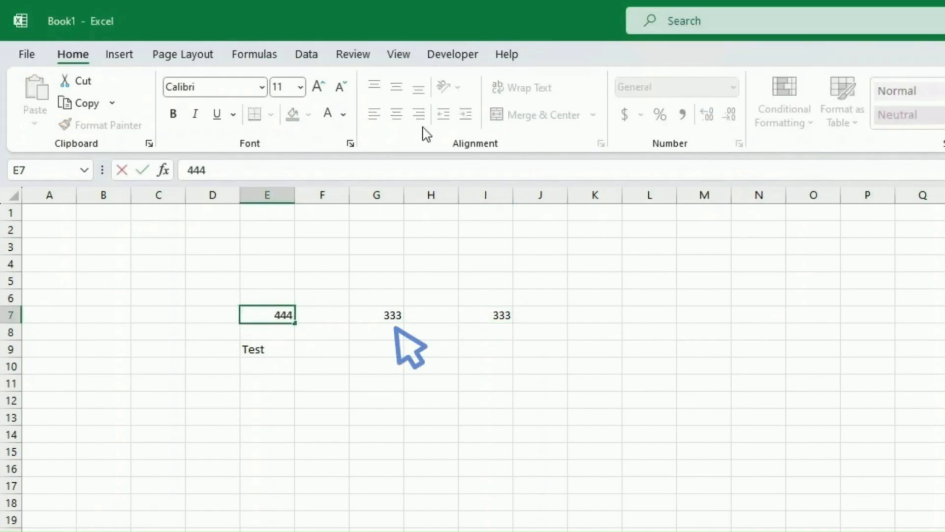
{"action": "key", "text": "Return"}
{"action": "key", "text": "Up"}
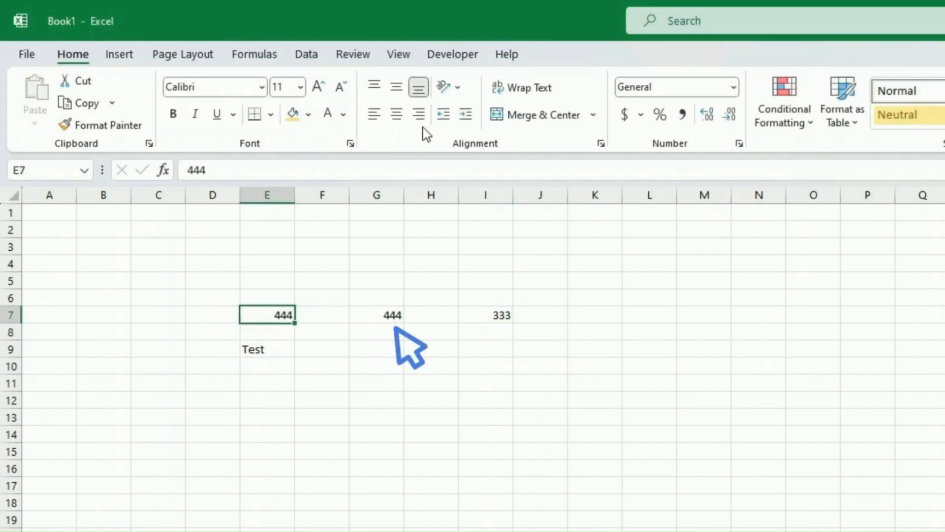
{"action": "type", "text": "555"}
{"action": "key", "text": "Return"}
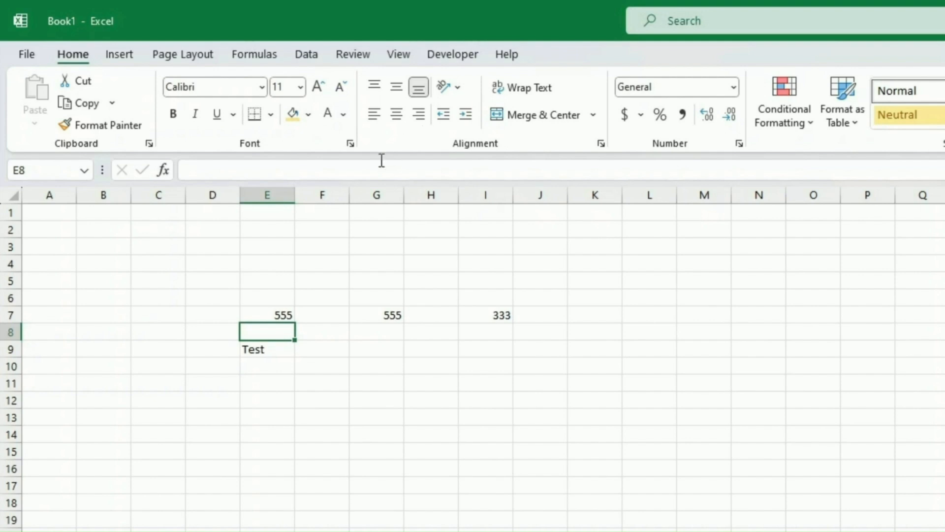
{"action": "left_click", "coordinate": [270, 389]}
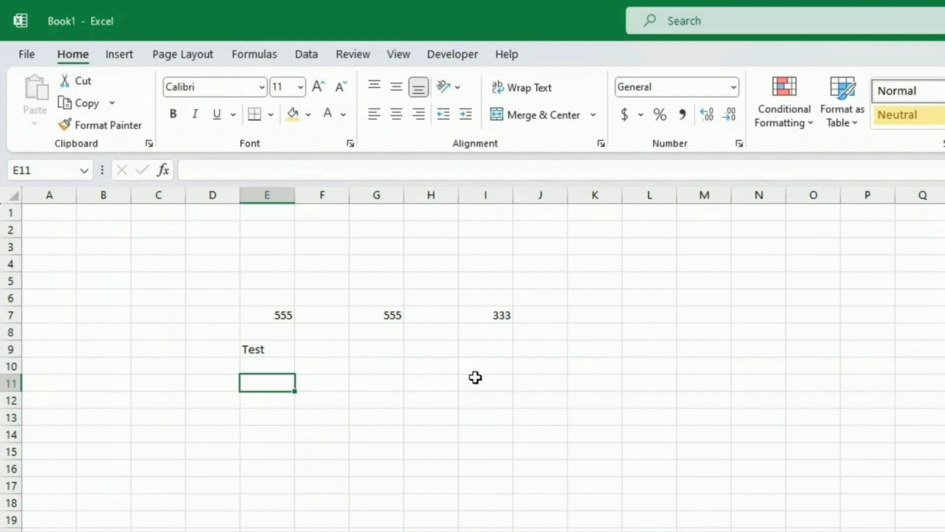
Enter 111 in G11 and 222 in G12, then sum them in G14 to show 333.
{"action": "left_click", "coordinate": [390, 385]}
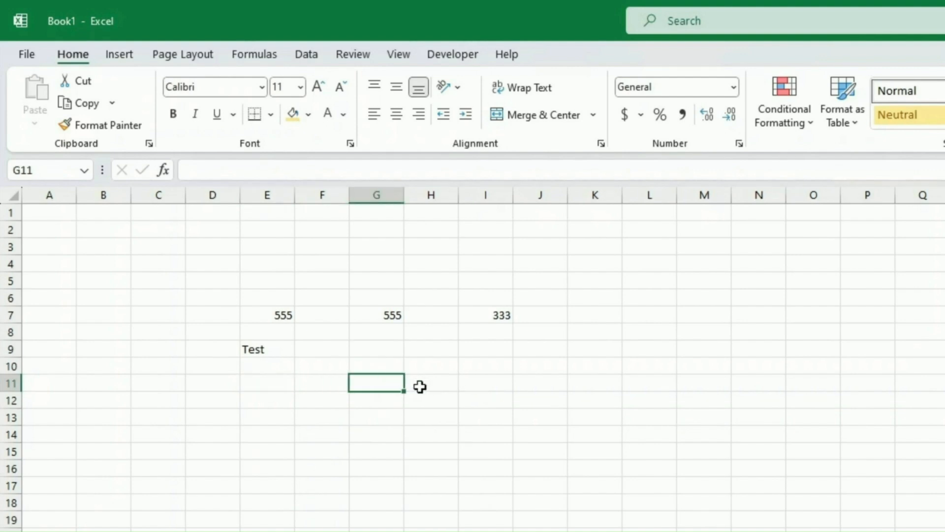
{"action": "type", "text": "111"}
{"action": "key", "text": "Return"}
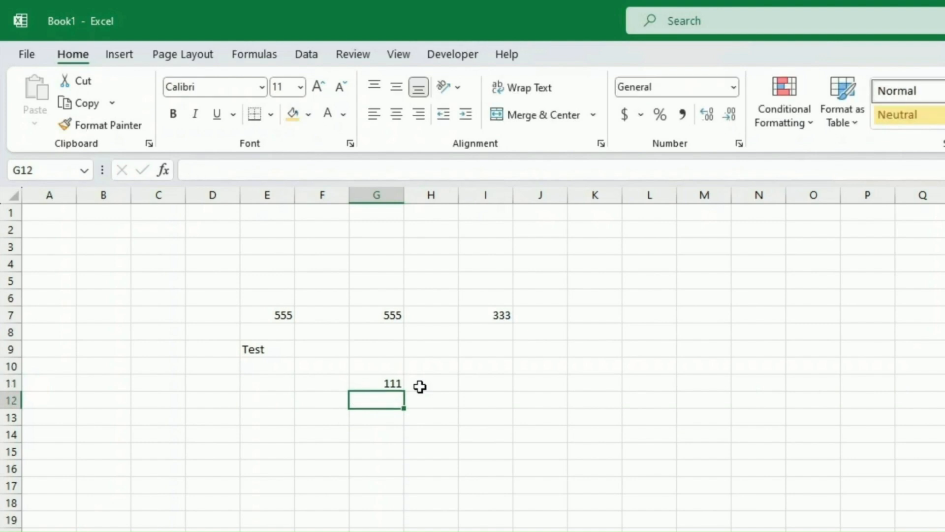
{"action": "type", "text": "222"}
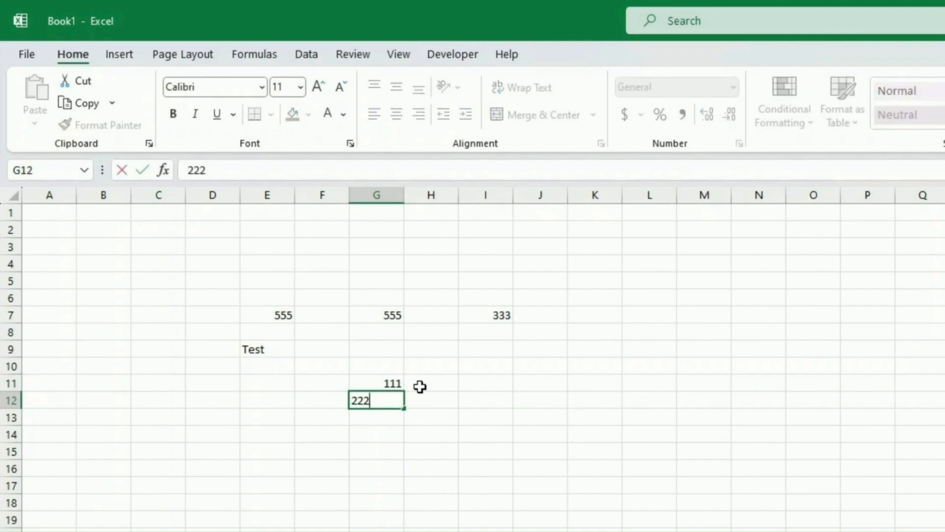
{"action": "key", "text": "Return"}
{"action": "key", "text": "Return"}
{"action": "type", "text": "="}
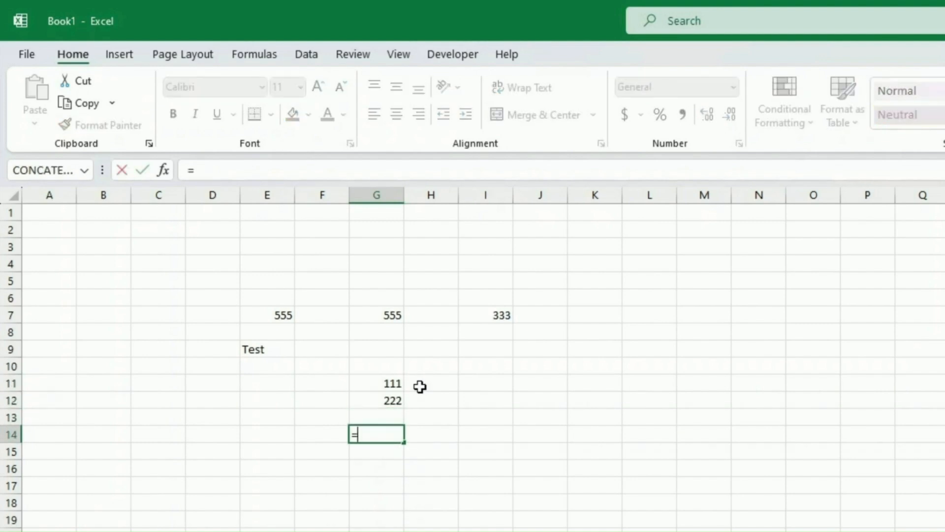
{"action": "key", "text": "Up"}
{"action": "key", "text": "Up"}
{"action": "key", "text": "Up"}
{"action": "type", "text": "+"}
{"action": "key", "text": "Up"}
{"action": "key", "text": "Up"}
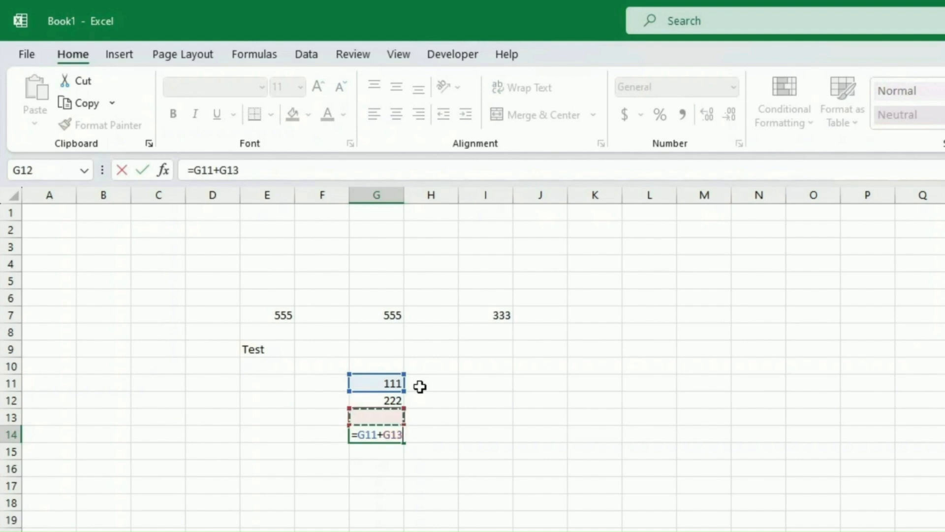
{"action": "key", "text": "Return"}
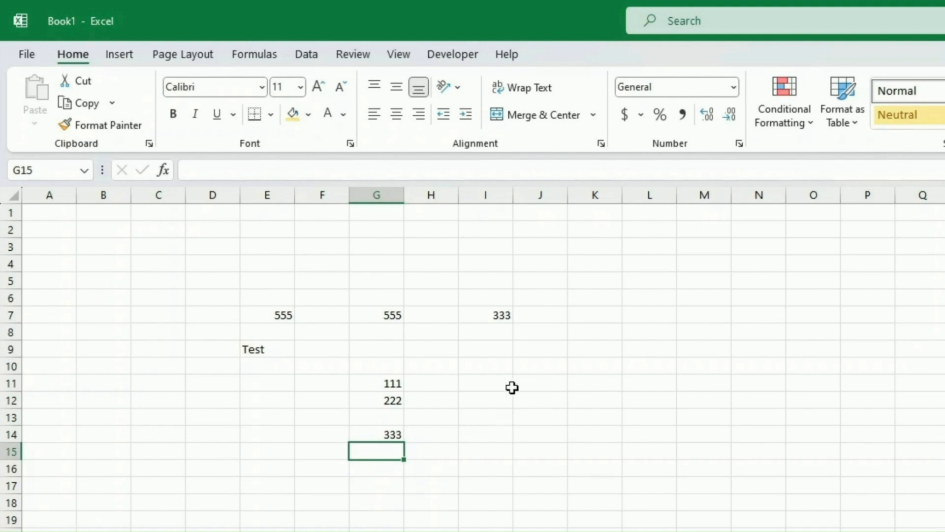
Clear the values in G11 through G16 by filling the blank G10 down over them.
{"action": "left_click", "coordinate": [489, 385]}
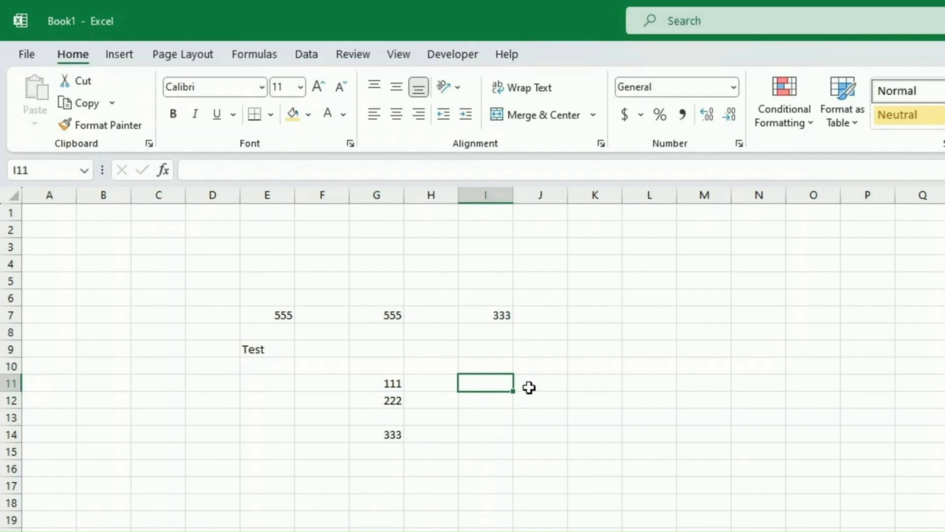
{"action": "left_click", "coordinate": [360, 369]}
{"action": "left_click_drag", "start_coordinate": [404, 373], "coordinate": [403, 470]}
{"action": "left_click", "coordinate": [442, 413]}
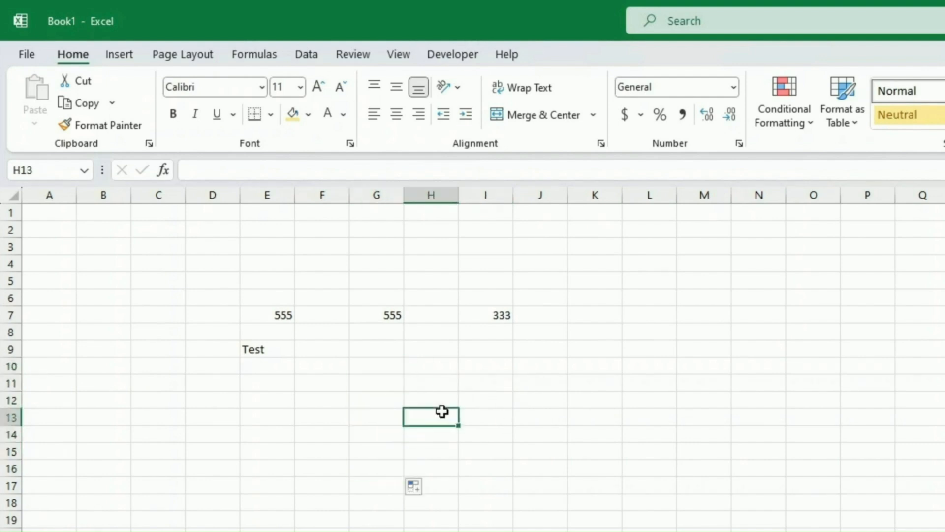
Enter =G7+I7 in G12 so it shows 888, then select the block E7:J12.
{"action": "left_click", "coordinate": [384, 401]}
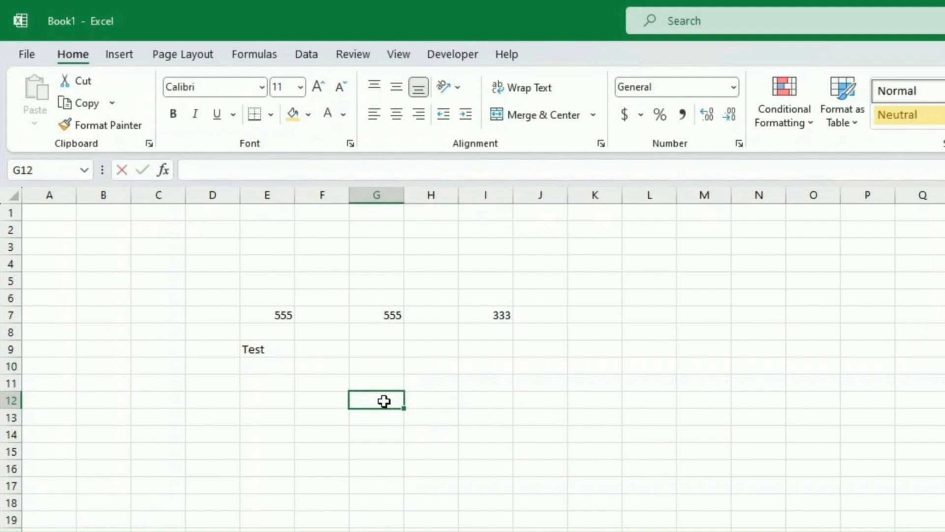
{"action": "type", "text": "="}
{"action": "key", "text": "Up"}
{"action": "key", "text": "Up"}
{"action": "key", "text": "Up"}
{"action": "key", "text": "Up"}
{"action": "key", "text": "Up"}
{"action": "type", "text": "+"}
{"action": "key", "text": "Up"}
{"action": "key", "text": "Up"}
{"action": "key", "text": "Up"}
{"action": "key", "text": "Up"}
{"action": "key", "text": "Up"}
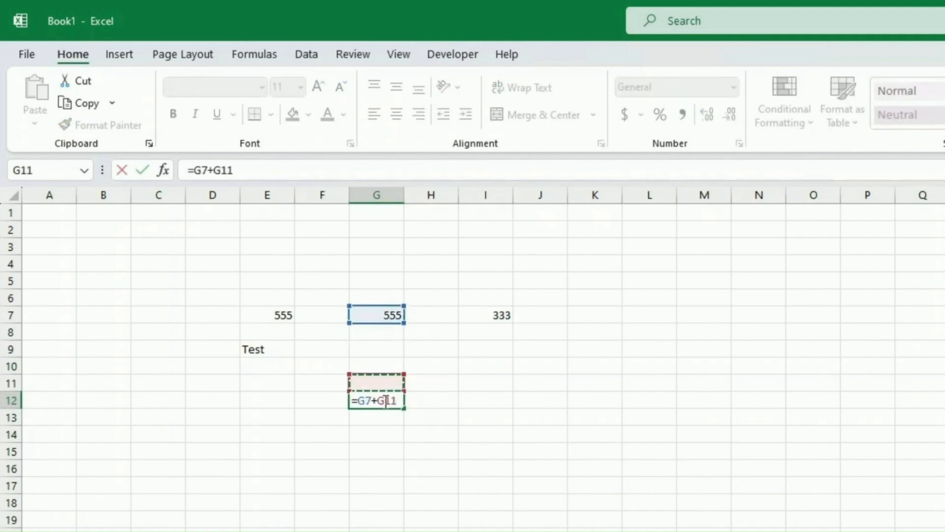
{"action": "key", "text": "Right"}
{"action": "key", "text": "Right"}
{"action": "key", "text": "Return"}
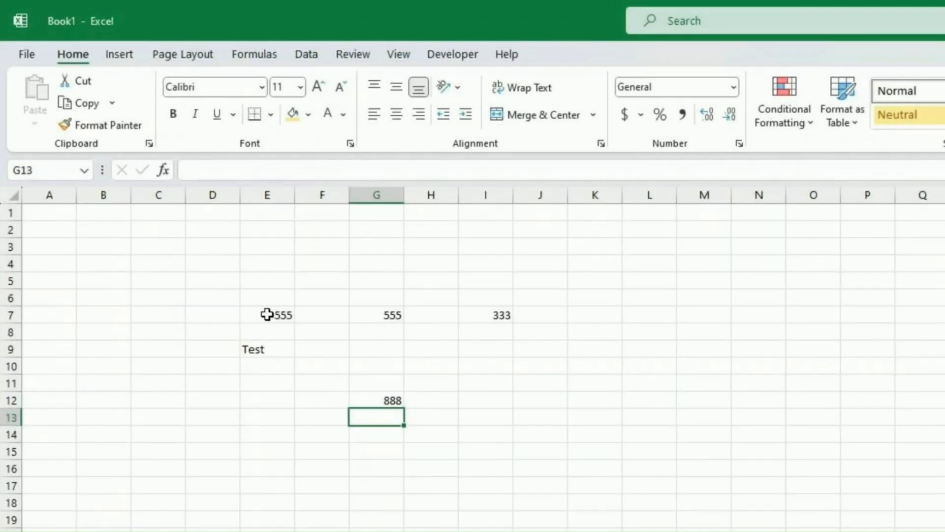
{"action": "left_click_drag", "start_coordinate": [266, 313], "coordinate": [515, 397]}
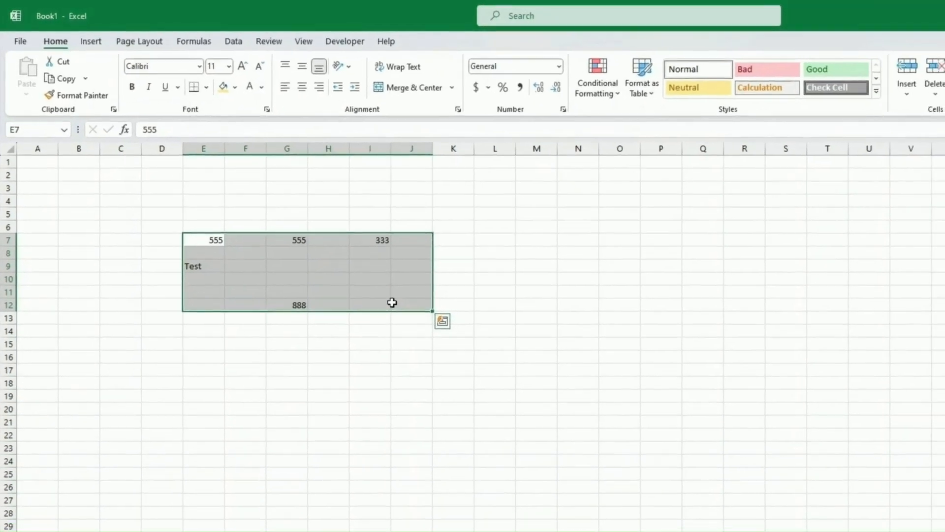
Copy the E7:J12 block and paste it at E15, filling E15:J20.
{"action": "key", "text": "ctrl+c"}
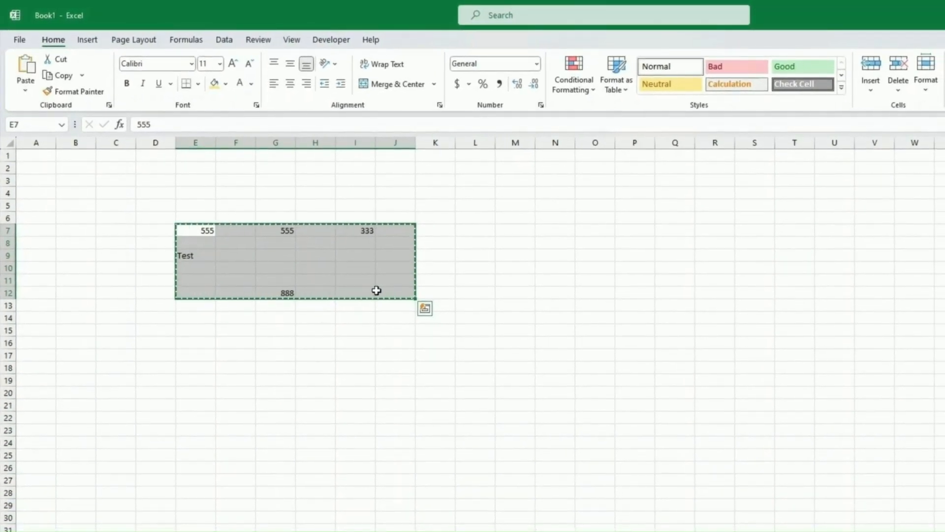
{"action": "left_click", "coordinate": [200, 331]}
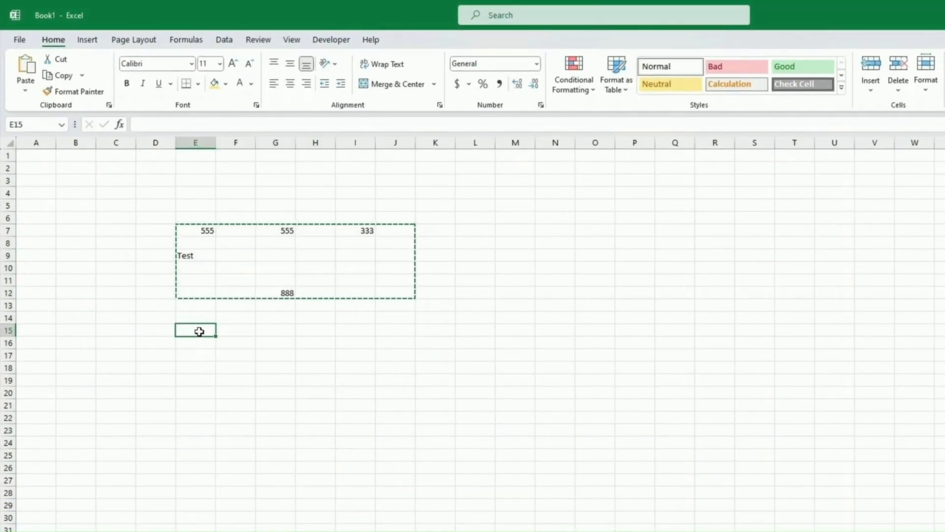
{"action": "key", "text": "ctrl+v"}
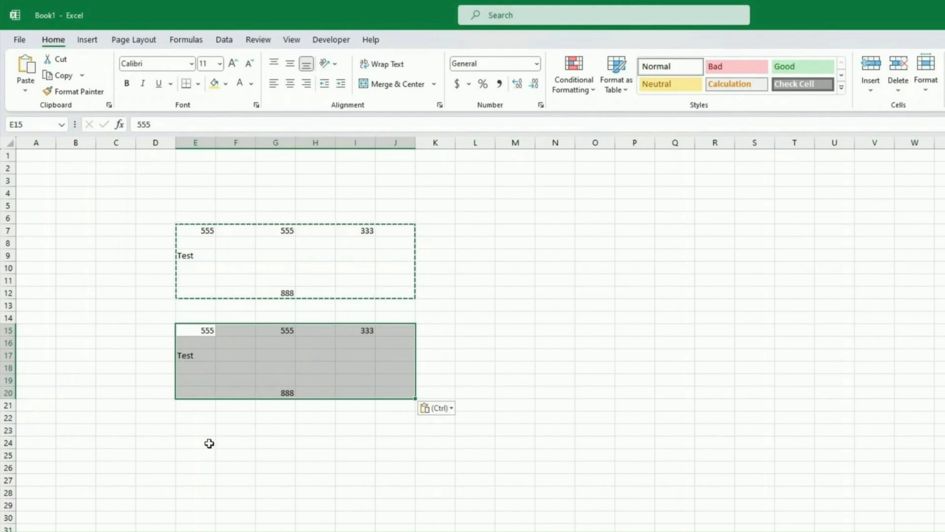
{"action": "left_click", "coordinate": [8, 330]}
Insert a blank row at row 15 and a blank column at G.
{"action": "right_click", "coordinate": [7, 330]}
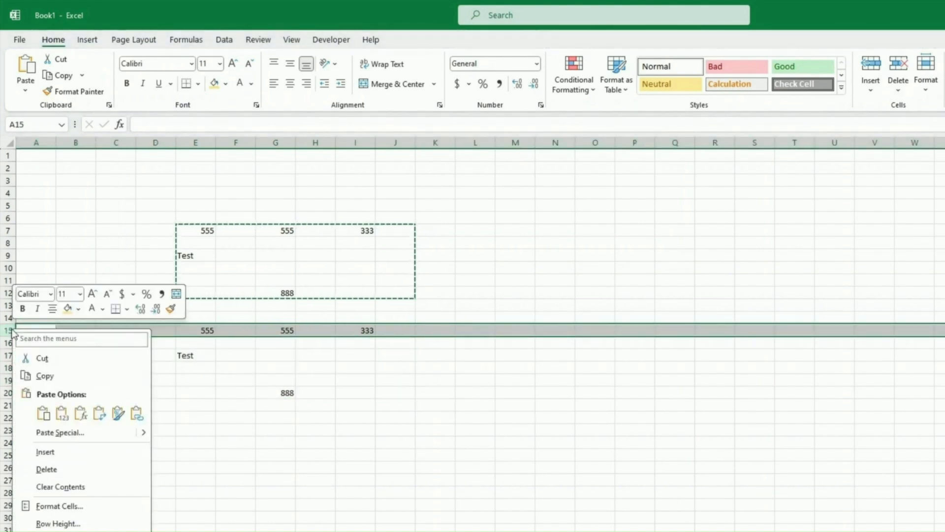
{"action": "left_click", "coordinate": [63, 452]}
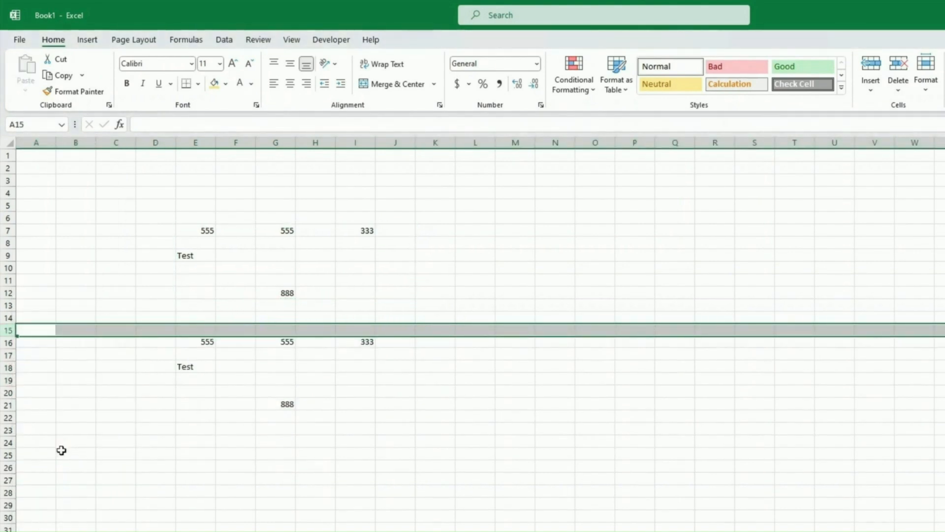
{"action": "left_click", "coordinate": [266, 141]}
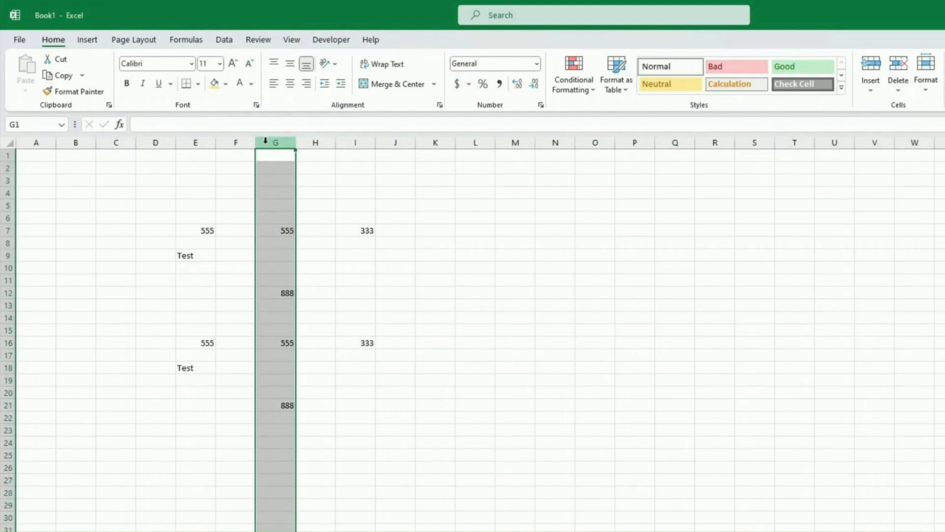
{"action": "right_click", "coordinate": [266, 141]}
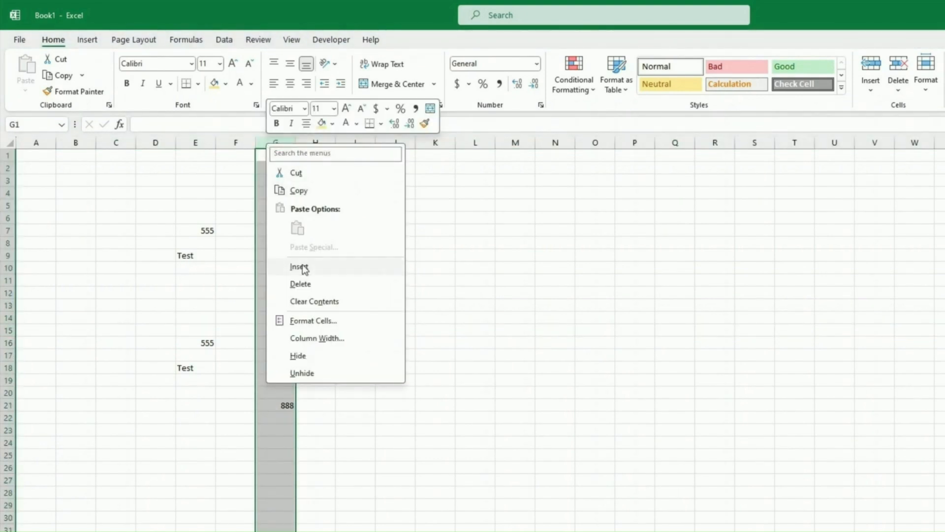
{"action": "left_click", "coordinate": [300, 265]}
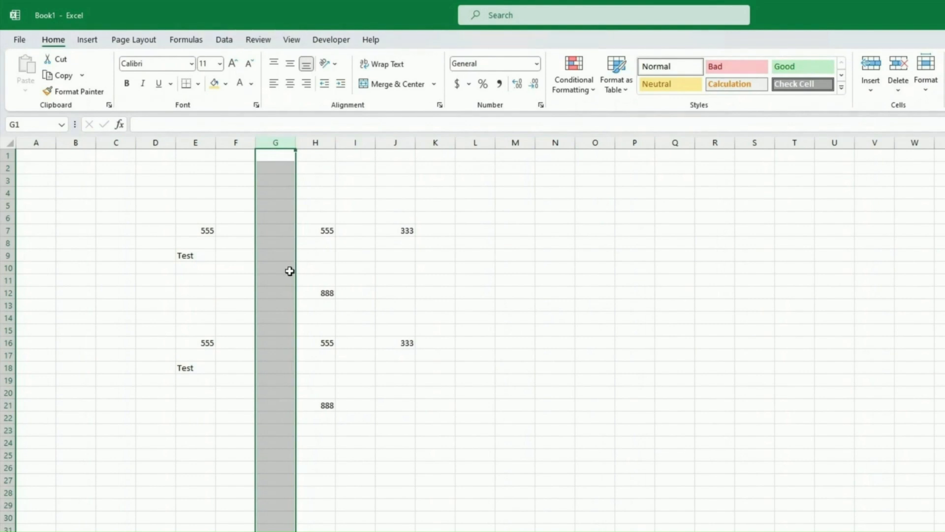
{"action": "left_click", "coordinate": [289, 270]}
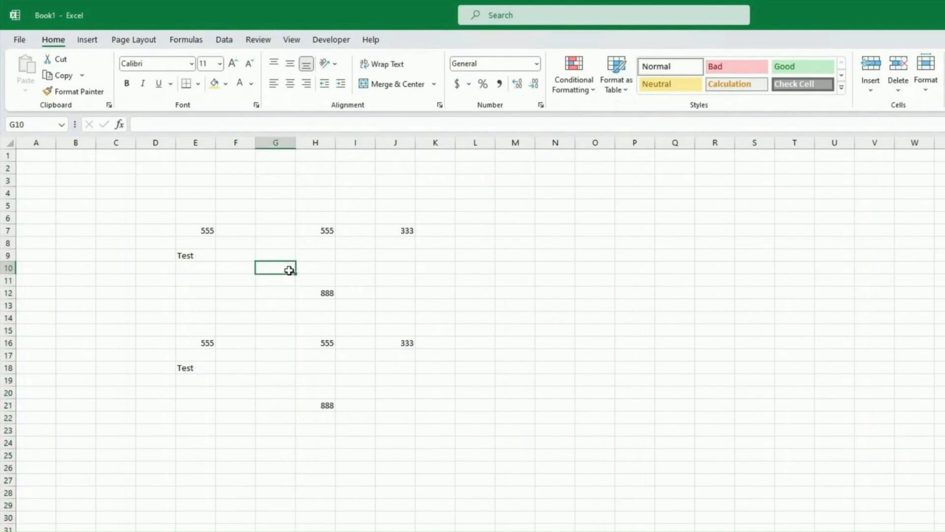
Type 'This is a long text' in G10, then widen column G and make row 10 taller.
{"action": "type", "text": "This is a l"}
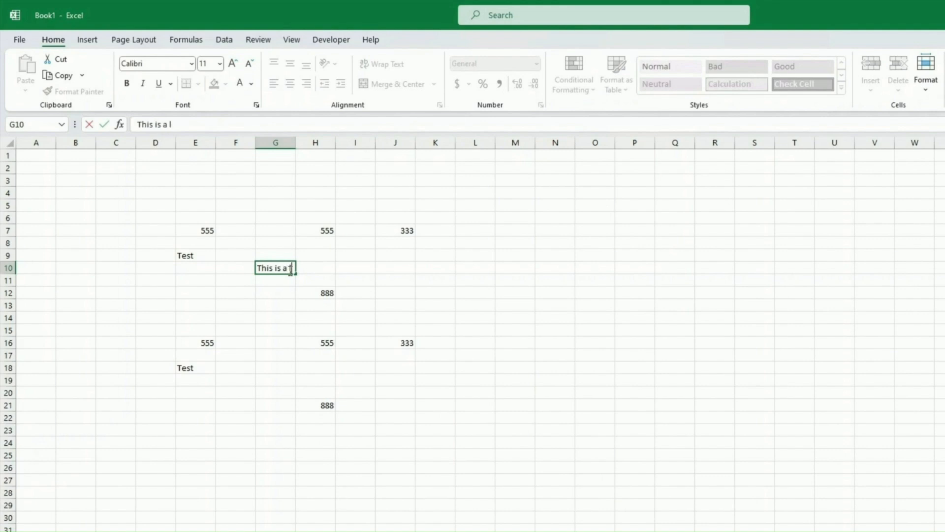
{"action": "type", "text": "ong text"}
{"action": "key", "text": "Return"}
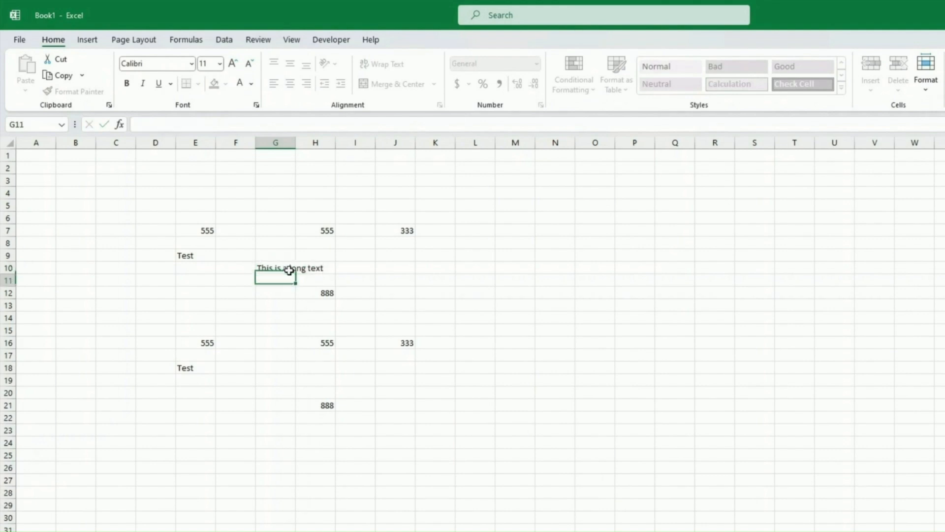
{"action": "left_click", "coordinate": [289, 270]}
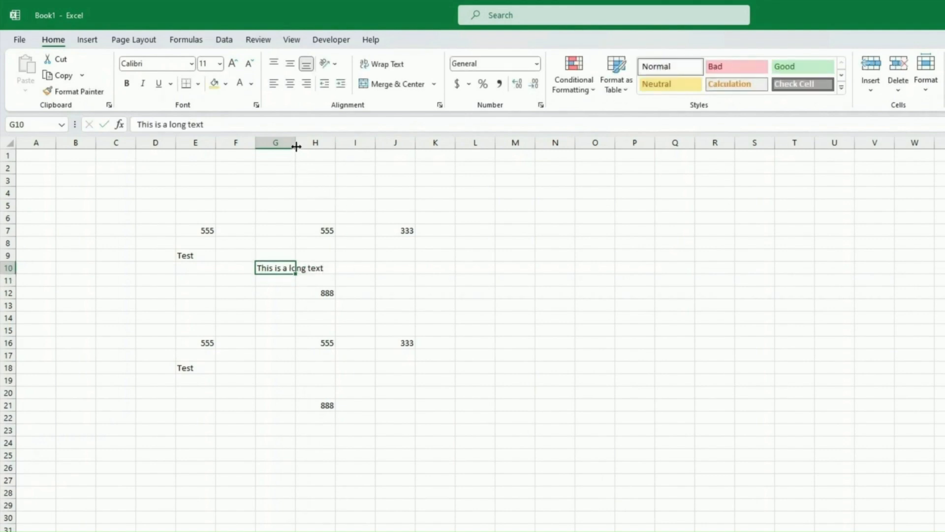
{"action": "mouse_move", "coordinate": [295, 143]}
{"action": "left_mouse_down"}
{"action": "mouse_move", "coordinate": [327, 150]}
{"action": "mouse_move", "coordinate": [304, 146]}
{"action": "left_mouse_up"}
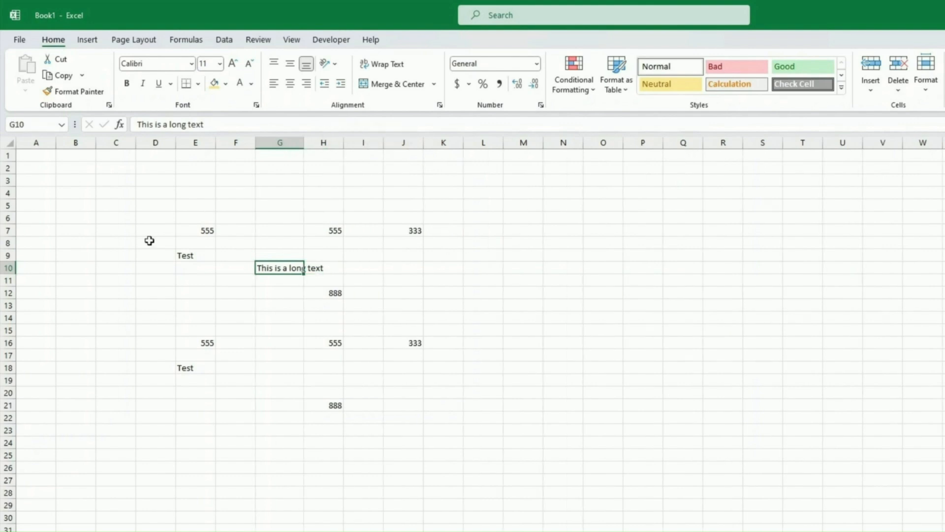
{"action": "mouse_move", "coordinate": [7, 274]}
{"action": "left_mouse_down"}
{"action": "mouse_move", "coordinate": [5, 302]}
{"action": "mouse_move", "coordinate": [6, 273]}
{"action": "left_mouse_up"}
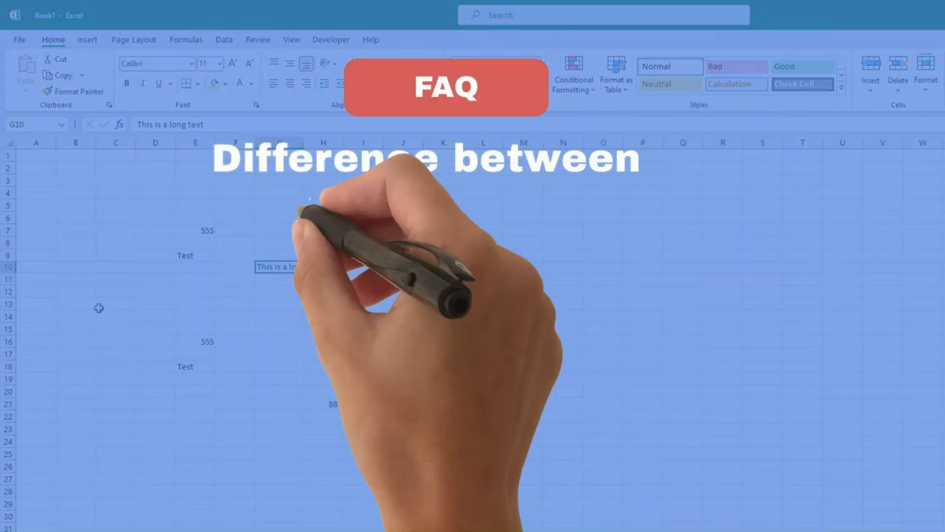
Select a block of cells in rows 26–28, deselect it, and add a new blank Sheet2.
{"action": "left_click", "coordinate": [153, 327]}
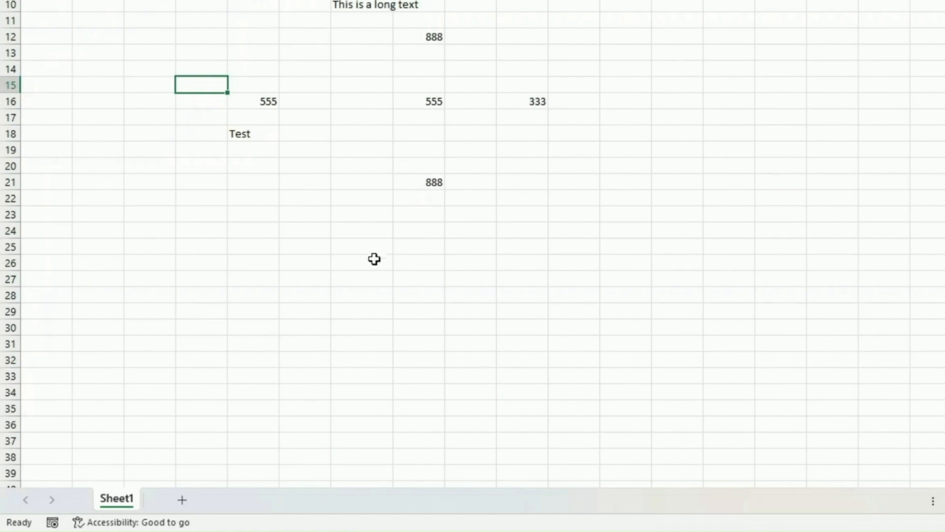
{"action": "left_click_drag", "start_coordinate": [374, 259], "coordinate": [576, 301]}
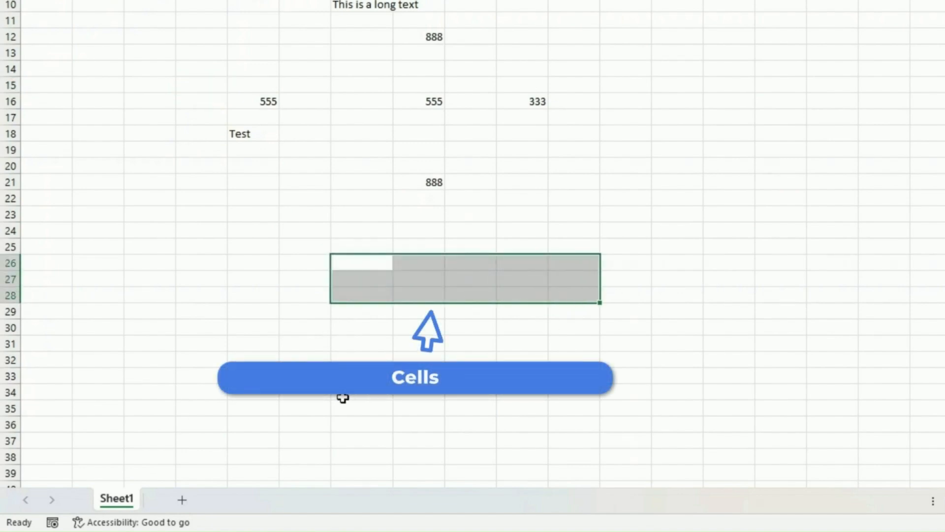
{"action": "left_click", "coordinate": [193, 379]}
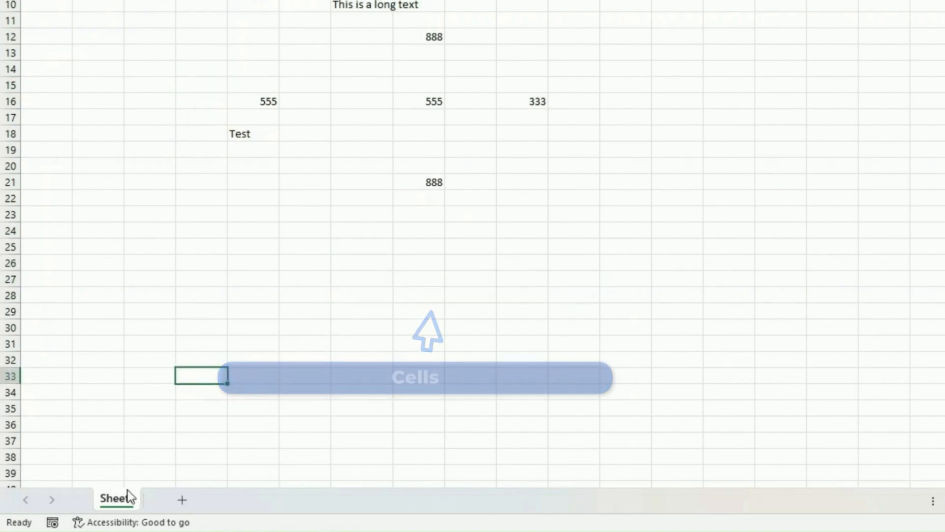
{"action": "left_click", "coordinate": [185, 498]}
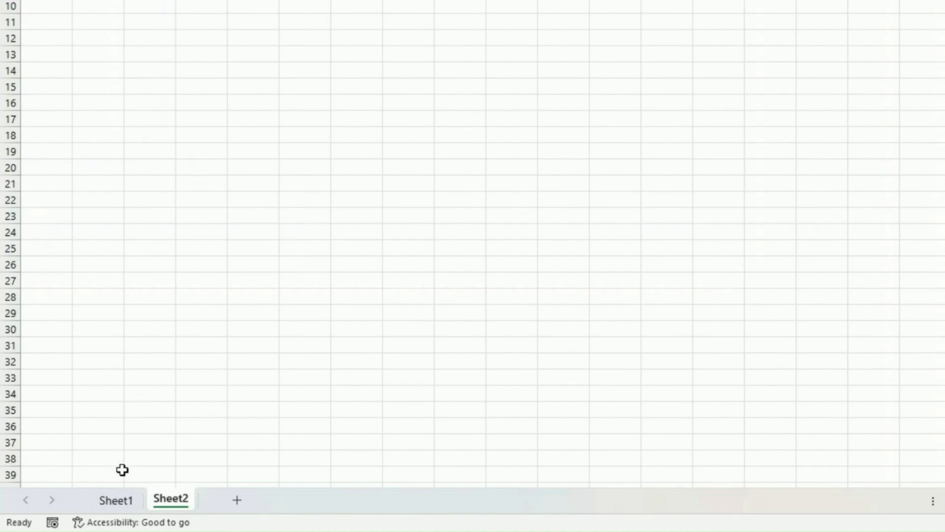
On Sheet2, enter the heading 'Other set of data' in D8 and the values 333 and 444 in D11:D12.
{"action": "left_click", "coordinate": [117, 501]}
{"action": "left_click", "coordinate": [166, 499]}
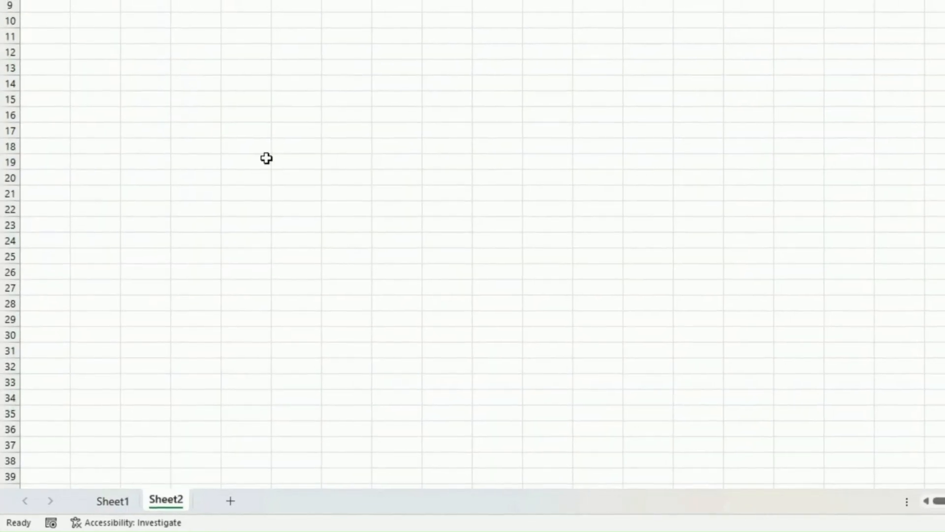
{"action": "left_click", "coordinate": [175, 69]}
{"action": "type", "text": "Ot"}
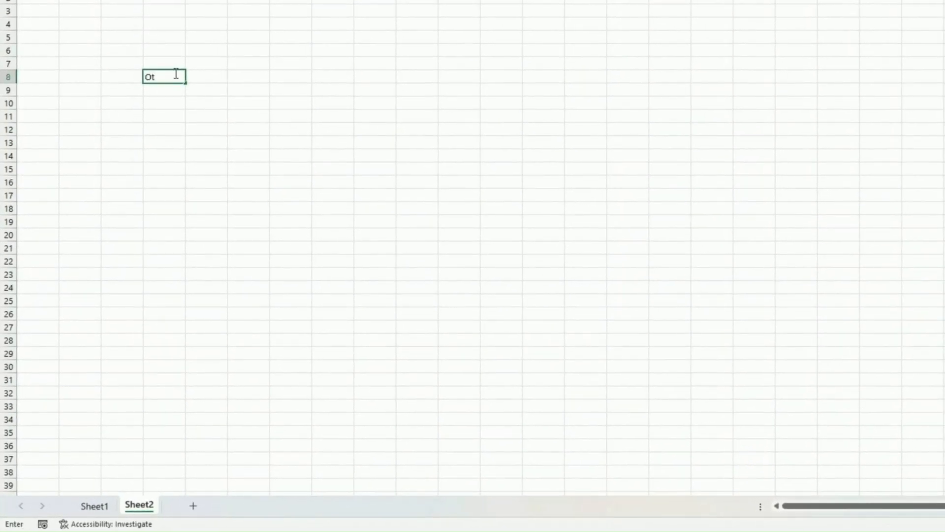
{"action": "type", "text": "her set of data"}
{"action": "key", "text": "Return"}
{"action": "key", "text": "Return"}
{"action": "key", "text": "Return"}
{"action": "type", "text": "333"}
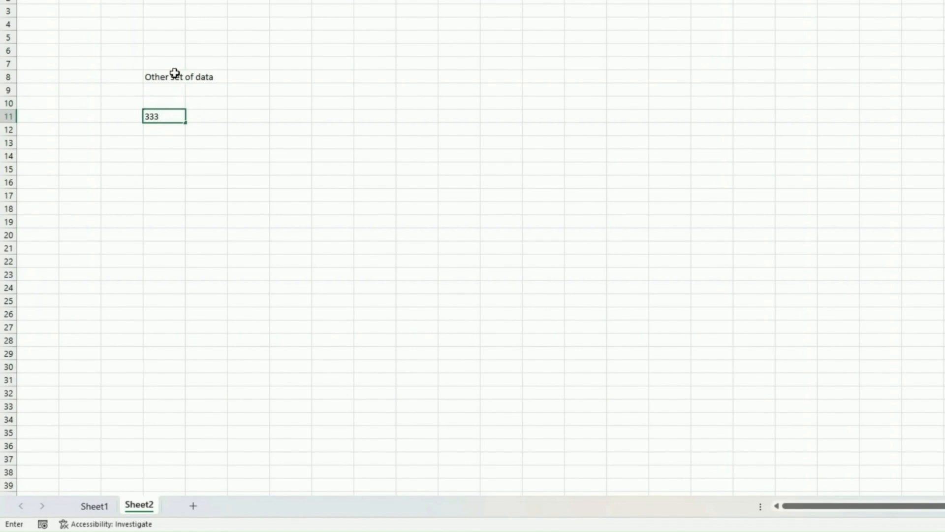
{"action": "key", "text": "Return"}
{"action": "type", "text": "444"}
{"action": "key", "text": "Left"}
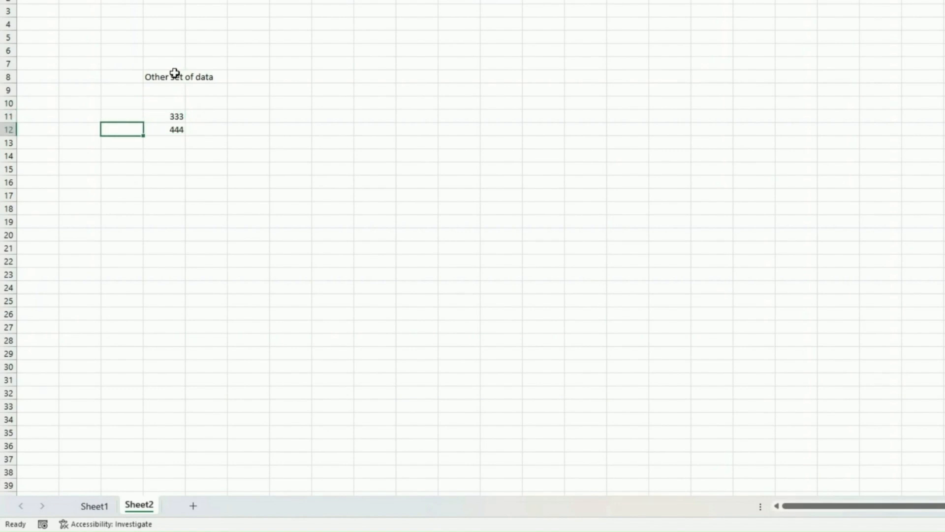
In D14, enter a formula referencing Sheet1's E16 so it shows 555.
{"action": "key", "text": "Down"}
{"action": "key", "text": "Down"}
{"action": "key", "text": "Right"}
{"action": "type", "text": "="}
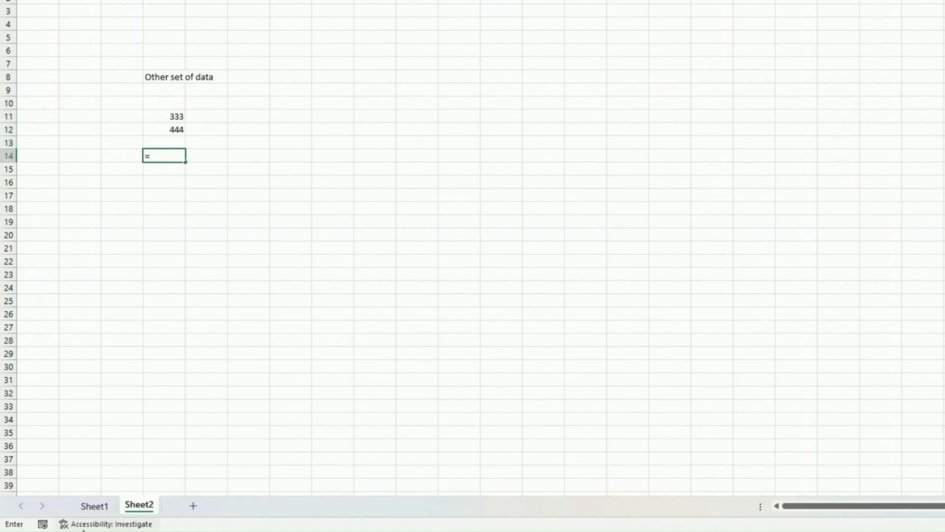
{"action": "left_click", "coordinate": [110, 507]}
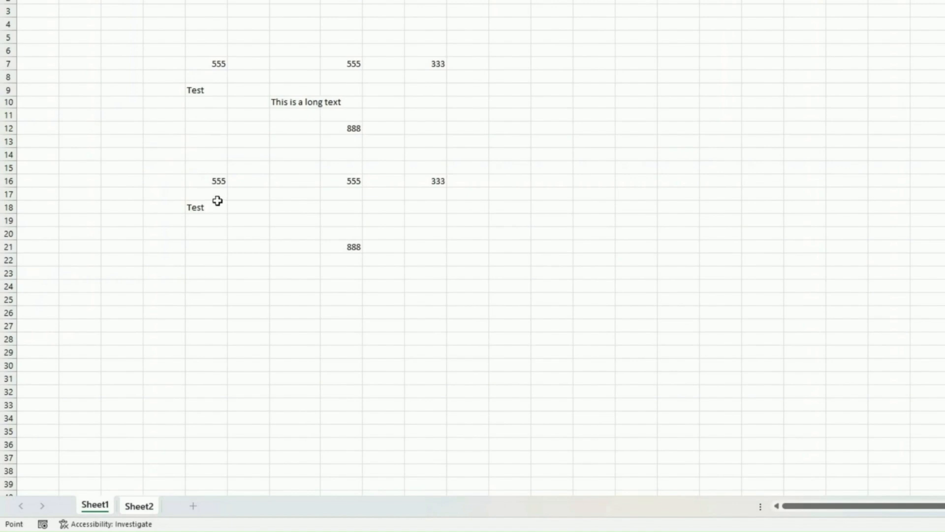
{"action": "left_click", "coordinate": [213, 185]}
{"action": "key", "text": "Return"}
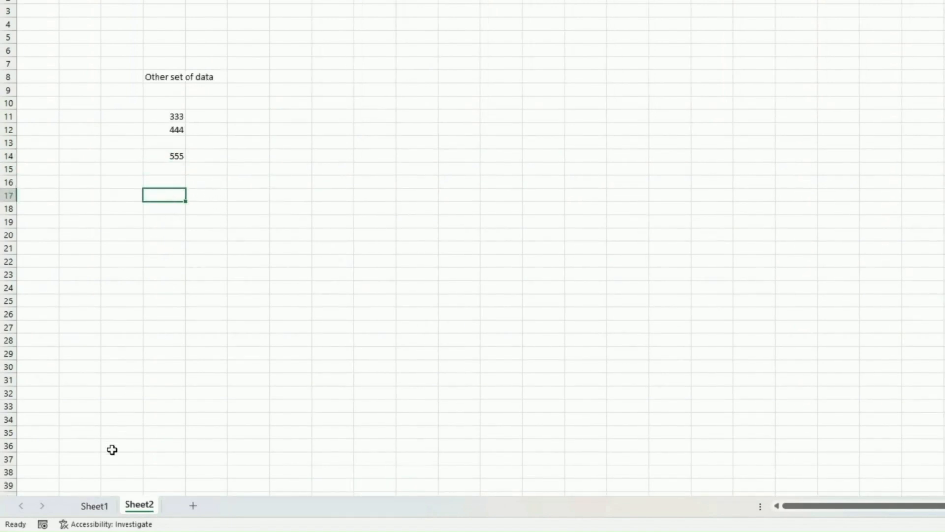
Rename Sheet1 to France.
{"action": "left_click", "coordinate": [101, 507]}
{"action": "right_click", "coordinate": [102, 506]}
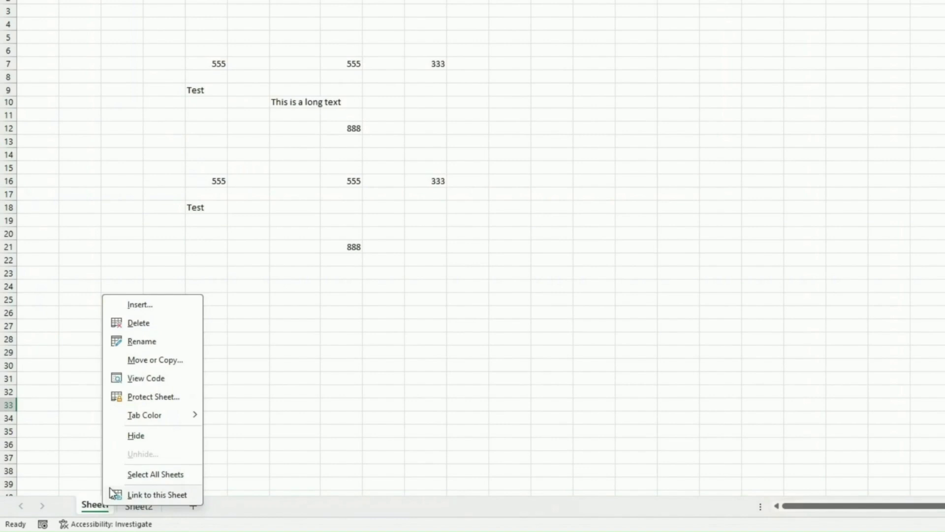
{"action": "left_click", "coordinate": [158, 339]}
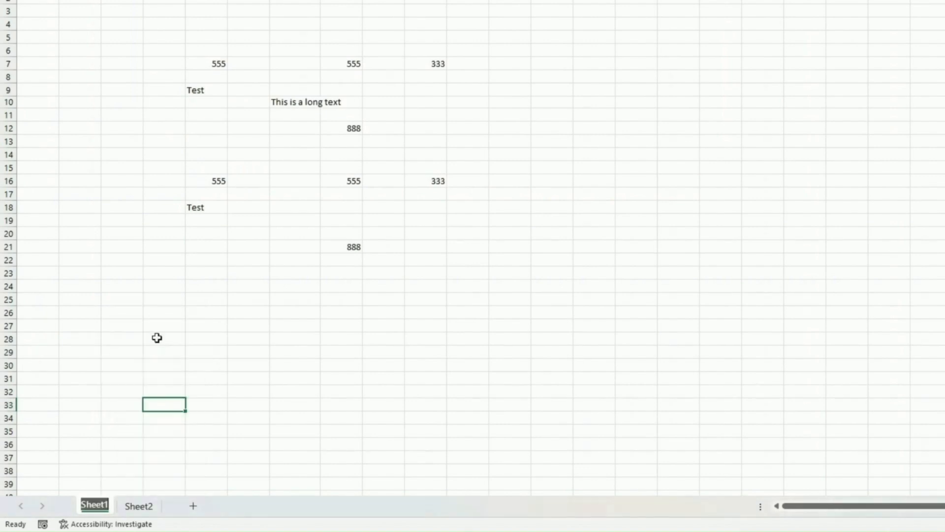
{"action": "type", "text": "France"}
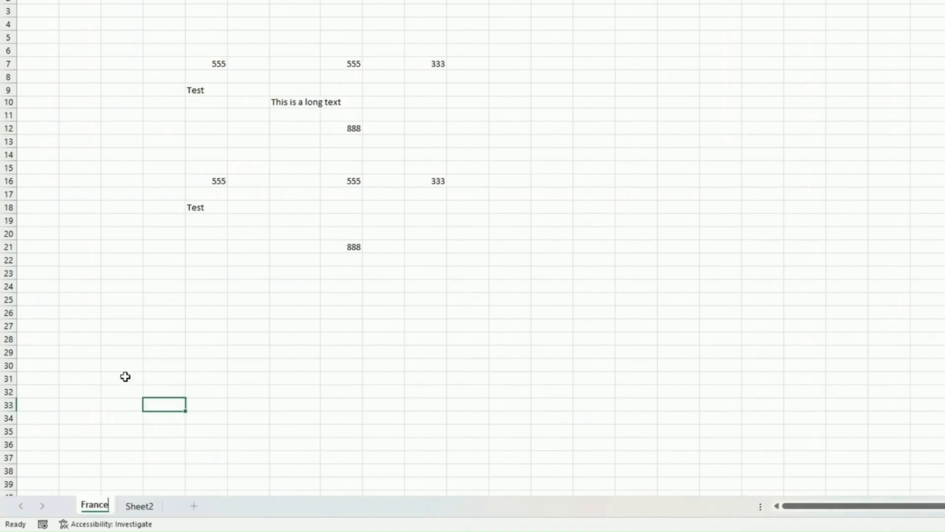
{"action": "left_click", "coordinate": [122, 390]}
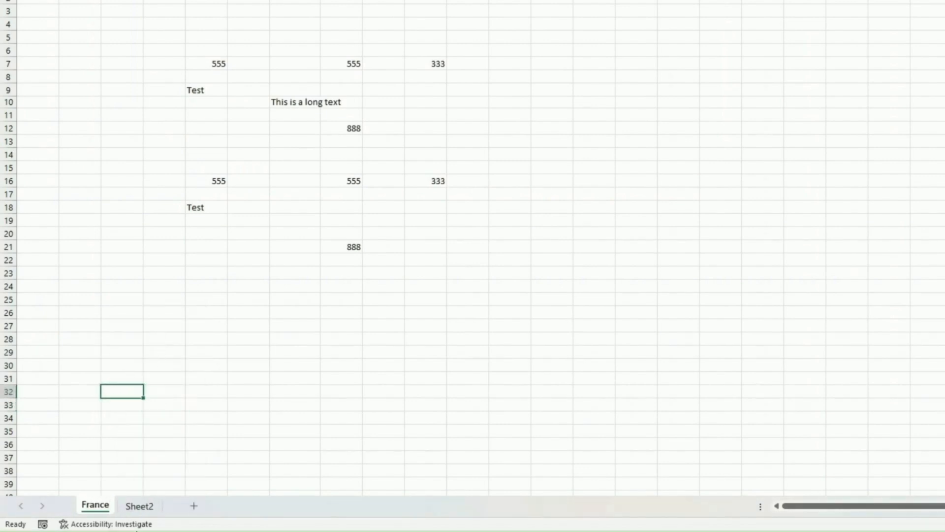
Rename Sheet2 to Spain.
{"action": "left_click", "coordinate": [143, 506]}
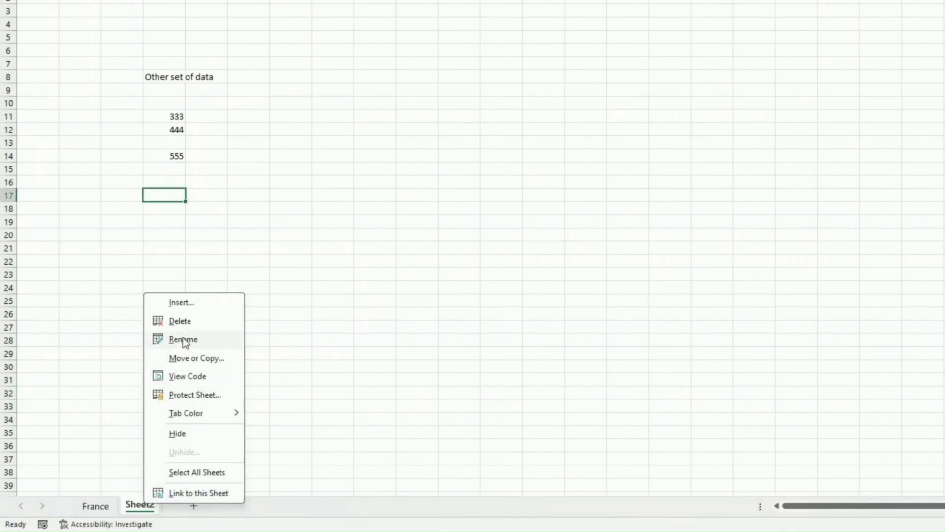
{"action": "left_click", "coordinate": [182, 337]}
{"action": "type", "text": "Spain"}
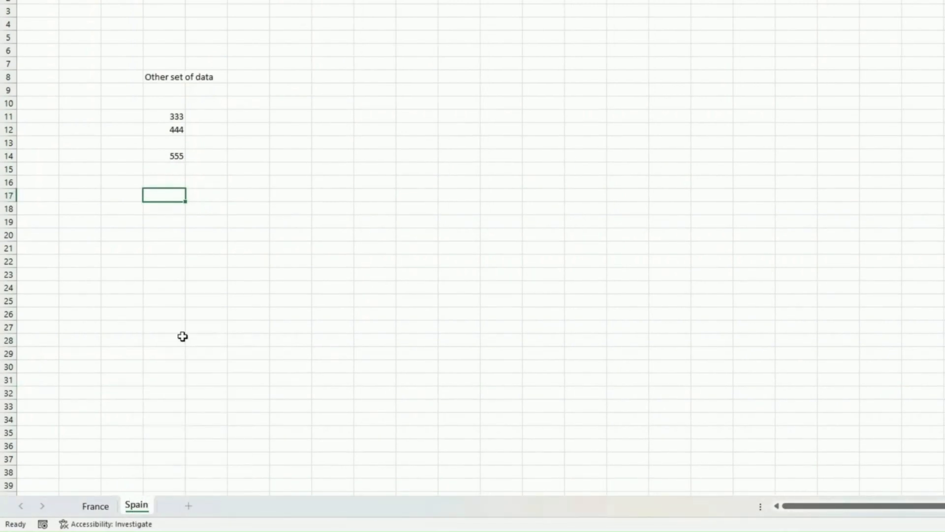
{"action": "left_click", "coordinate": [181, 338]}
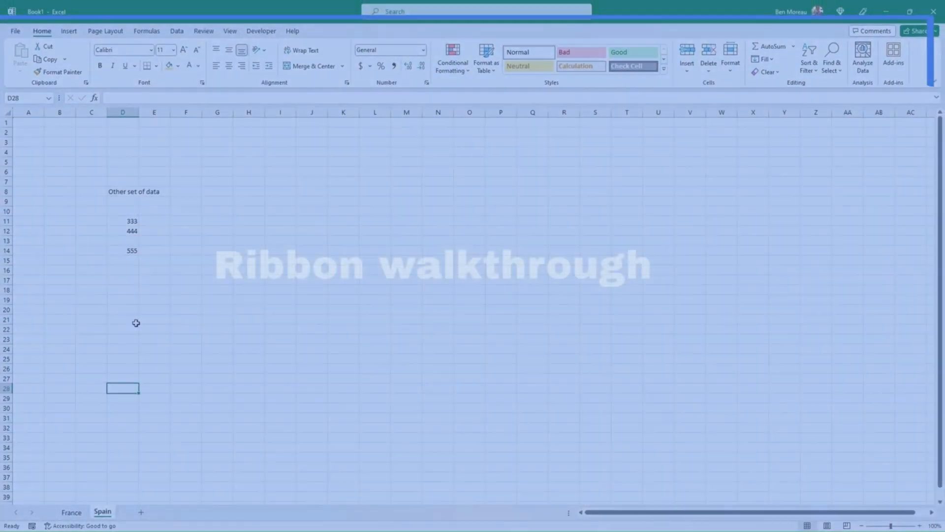
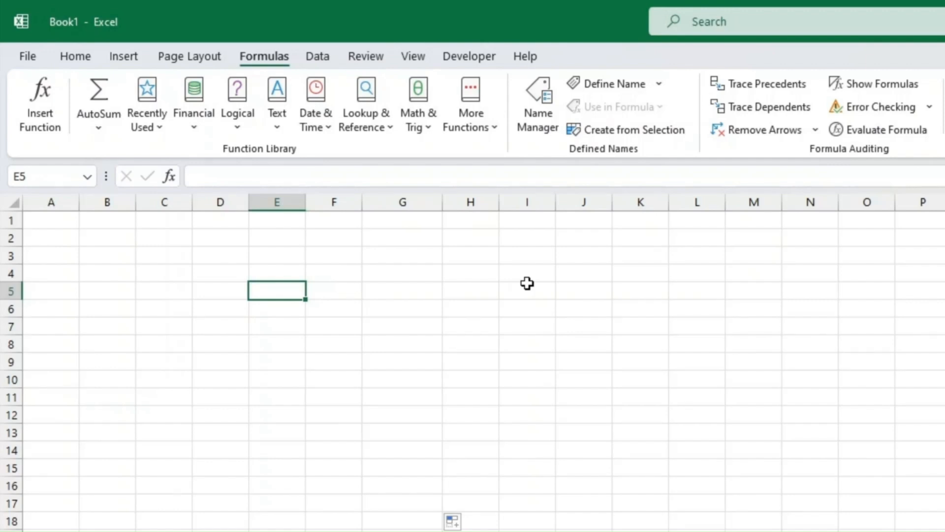
List Items, Food, Car, Clothes and Utilities down column E.
{"action": "type", "text": "Item"}
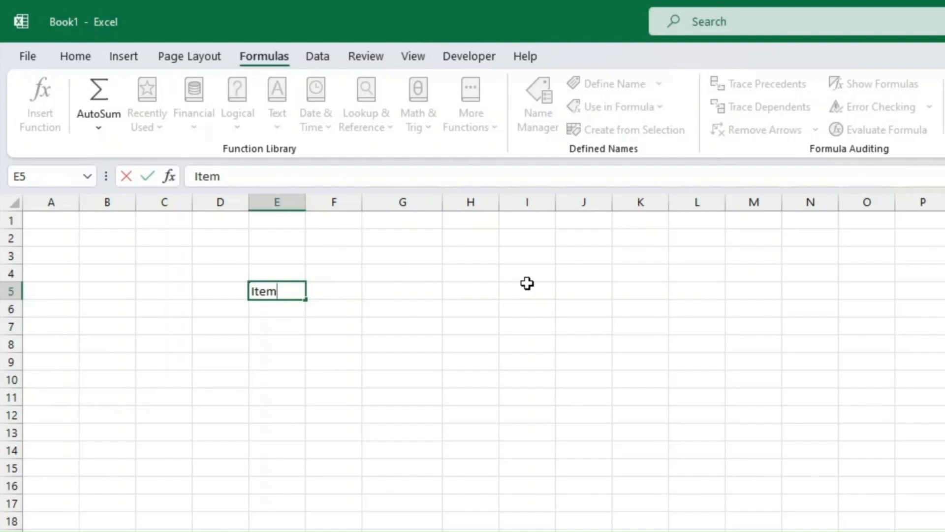
{"action": "type", "text": "s"}
{"action": "key", "text": "Return"}
{"action": "type", "text": "Fo"}
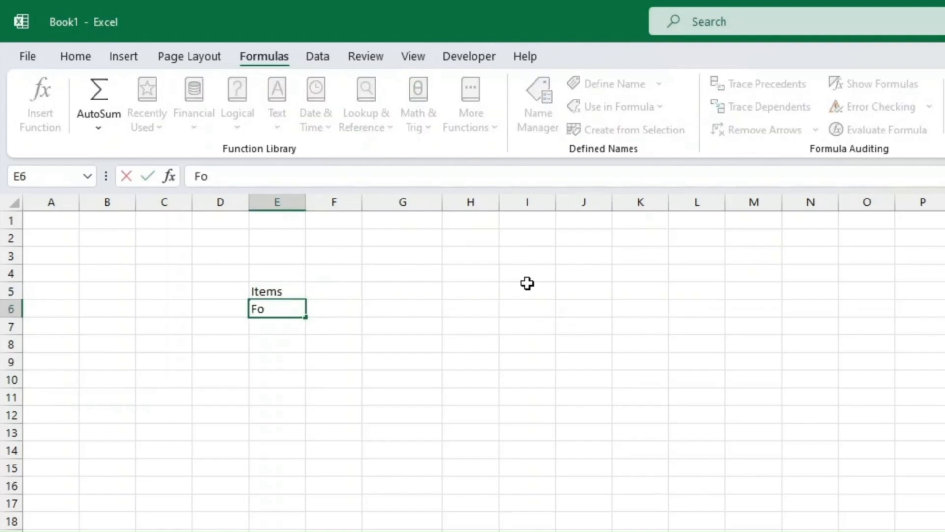
{"action": "type", "text": "od"}
{"action": "key", "text": "Return"}
{"action": "type", "text": "Car"}
{"action": "key", "text": "Return"}
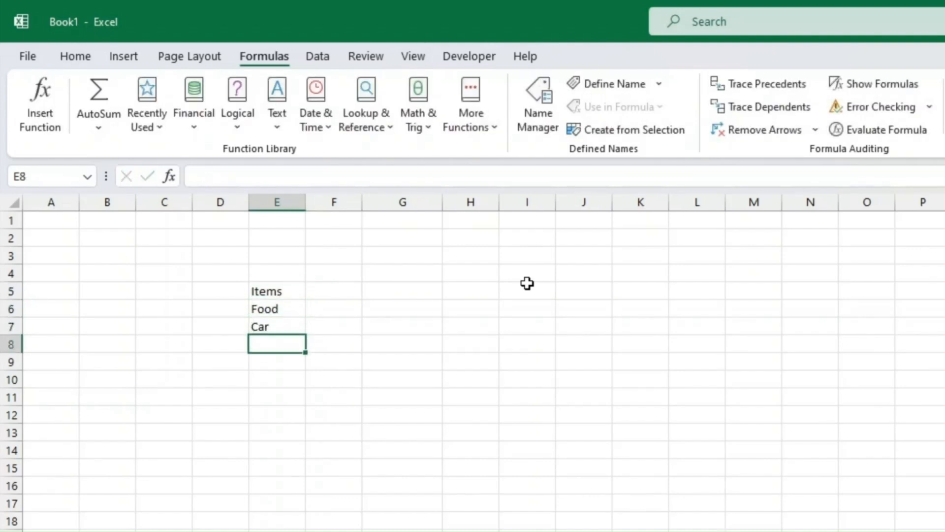
{"action": "type", "text": "Clothes"}
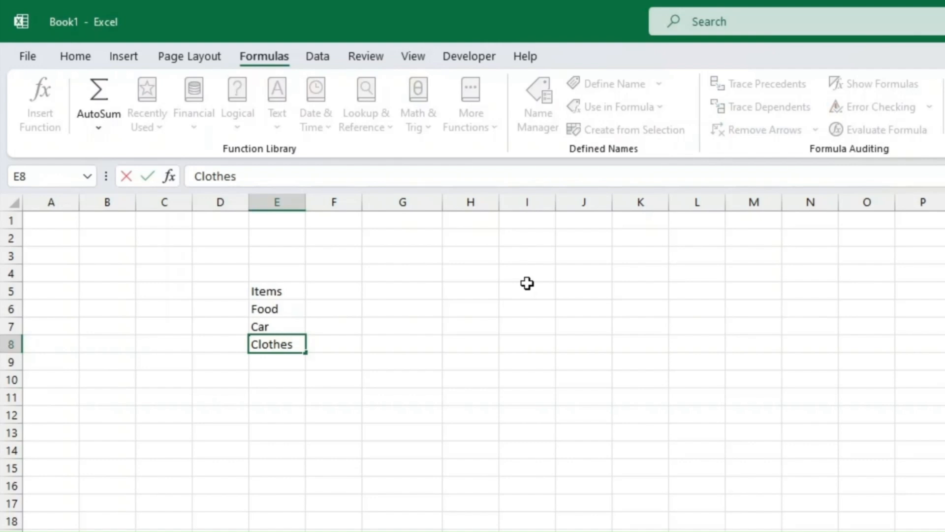
{"action": "key", "text": "Return"}
{"action": "type", "text": "Utilities"}
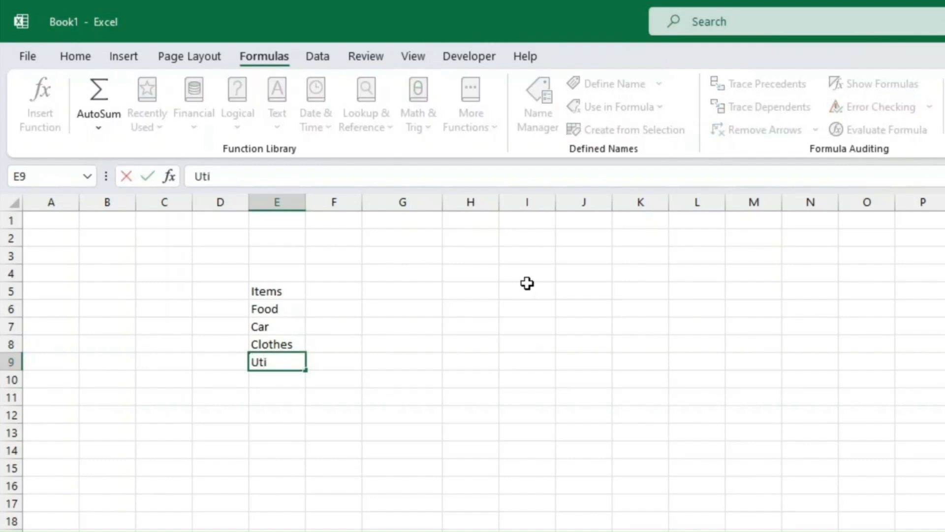
{"action": "key", "text": "Return"}
Add a 'monthly cost' column beside the items with 500, 200, 200 and 100.
{"action": "key", "text": "Up"}
{"action": "key", "text": "Up"}
{"action": "key", "text": "Up"}
{"action": "key", "text": "Up"}
{"action": "key", "text": "Up"}
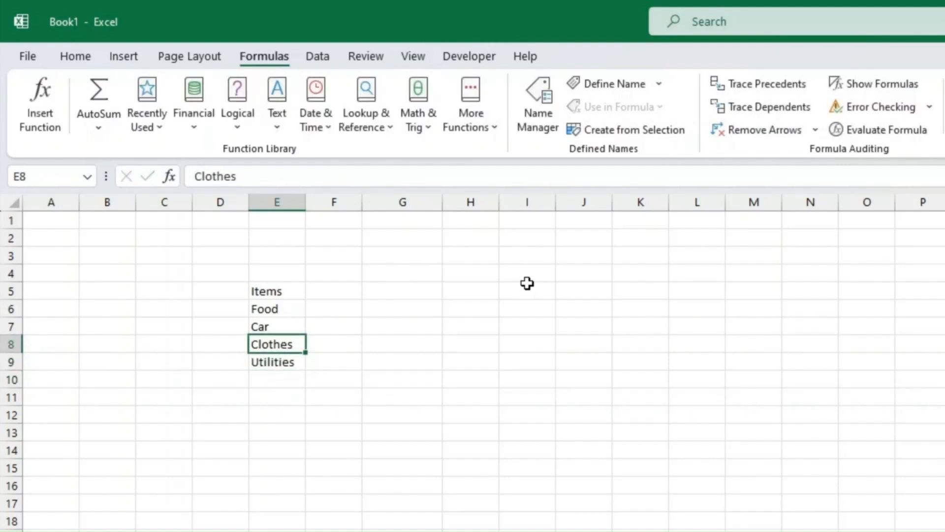
{"action": "key", "text": "Right"}
{"action": "key", "text": "Down"}
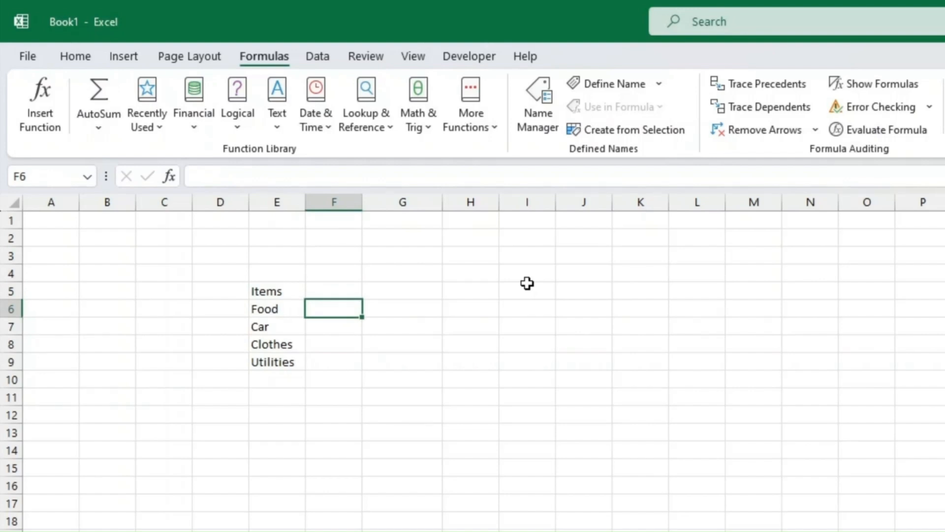
{"action": "key", "text": "Up"}
{"action": "type", "text": "mon"}
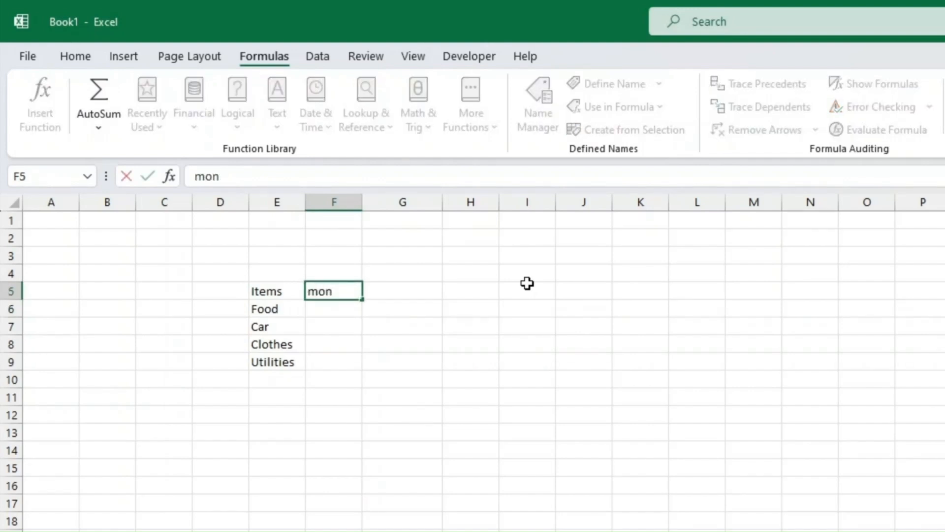
{"action": "type", "text": "thly cost"}
{"action": "key", "text": "Return"}
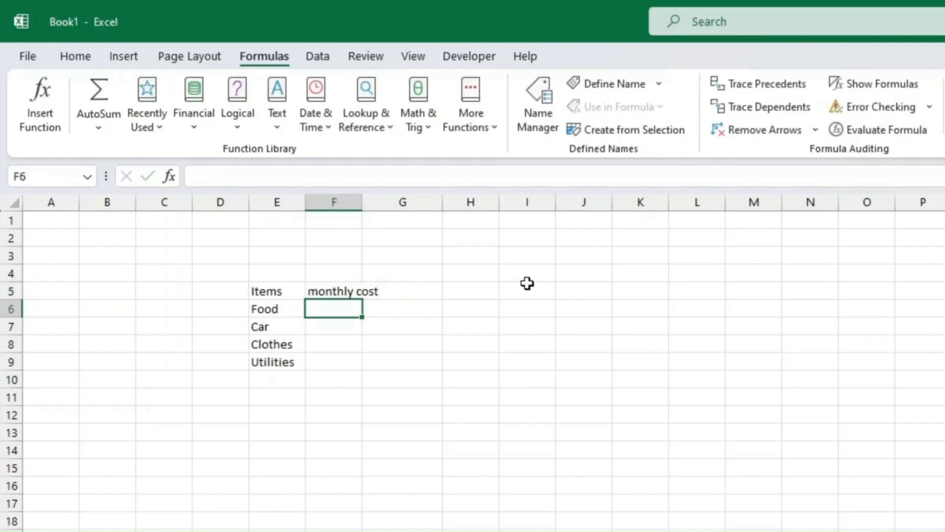
{"action": "type", "text": "500"}
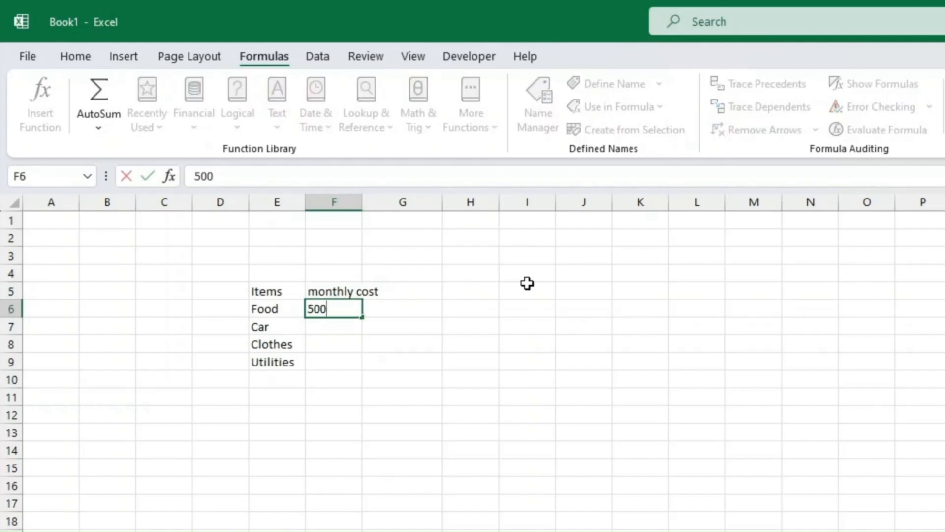
{"action": "key", "text": "Return"}
{"action": "type", "text": "200"}
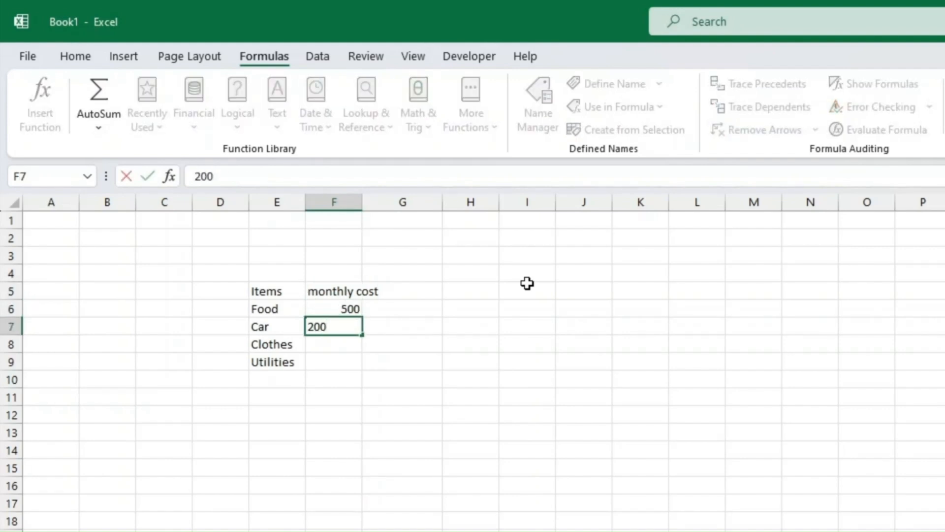
{"action": "key", "text": "Return"}
{"action": "type", "text": "200"}
{"action": "key", "text": "Return"}
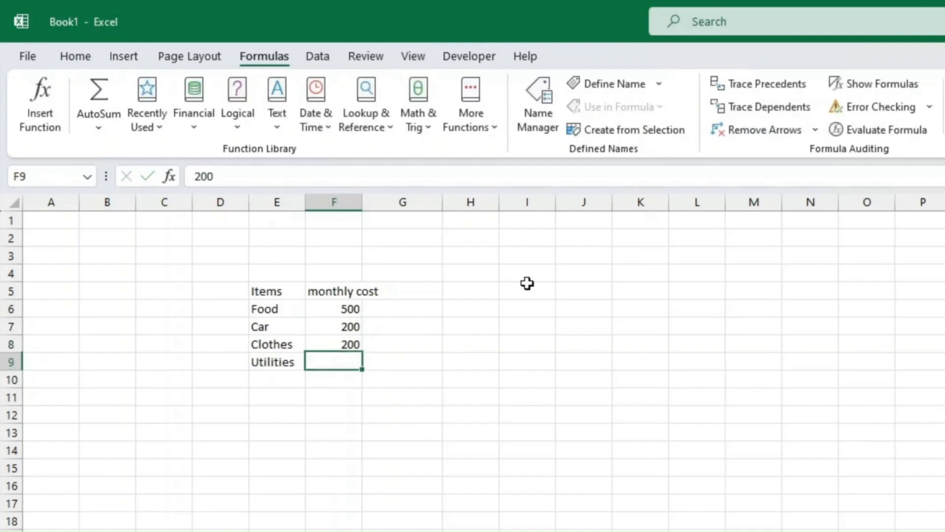
{"action": "type", "text": "100"}
{"action": "key", "text": "Return"}
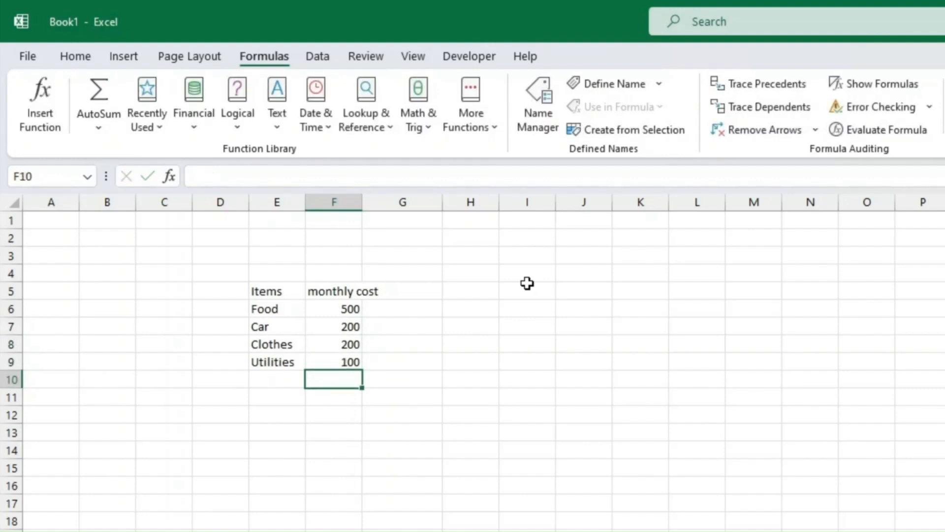
Label E11 'Total' below the item list.
{"action": "key", "text": "Down"}
{"action": "key", "text": "Down"}
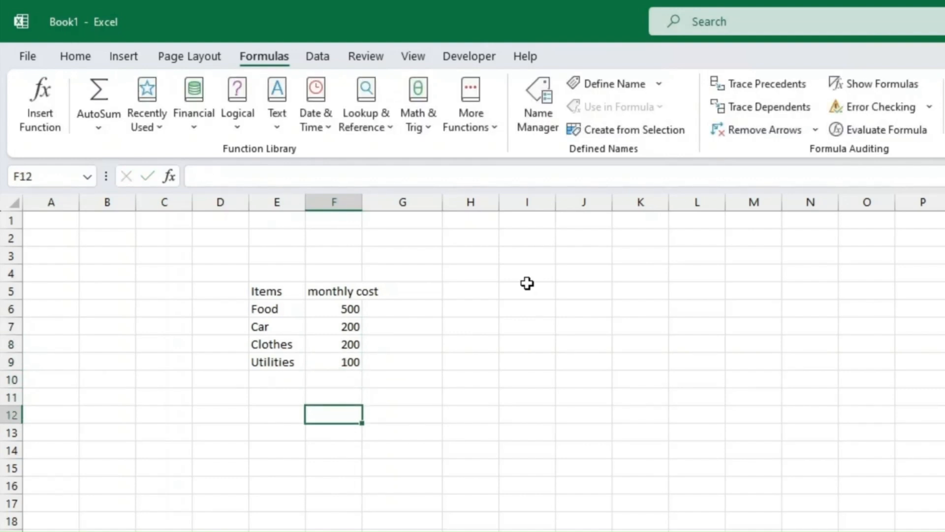
{"action": "key", "text": "Left"}
{"action": "key", "text": "Up"}
{"action": "type", "text": "Total"}
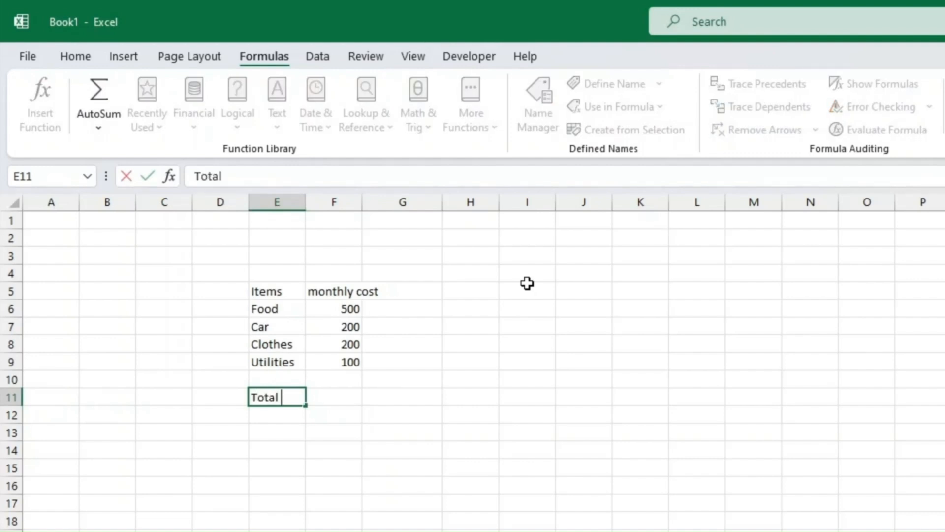
{"action": "key", "text": "Return"}
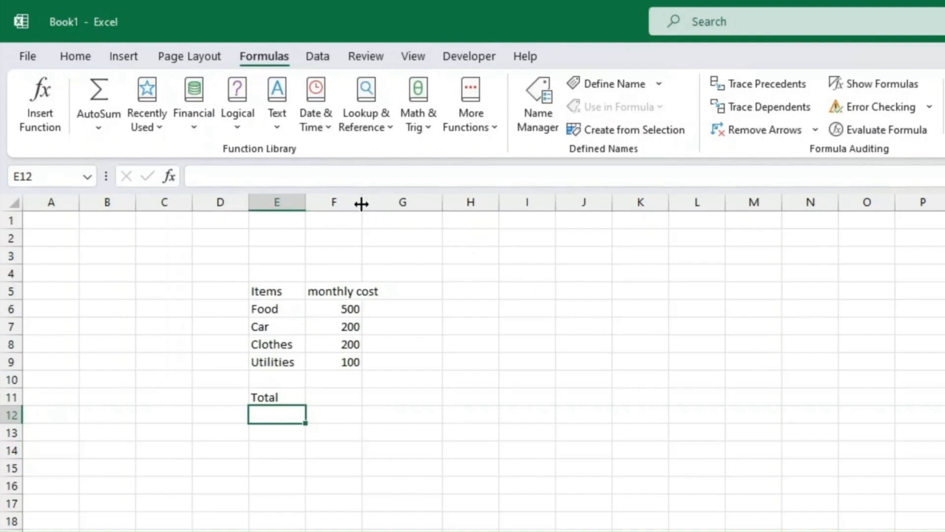
Widen column F and enter =F6+F7+F8+F9 in F11, giving 1000.
{"action": "left_click_drag", "start_coordinate": [363, 202], "coordinate": [400, 205]}
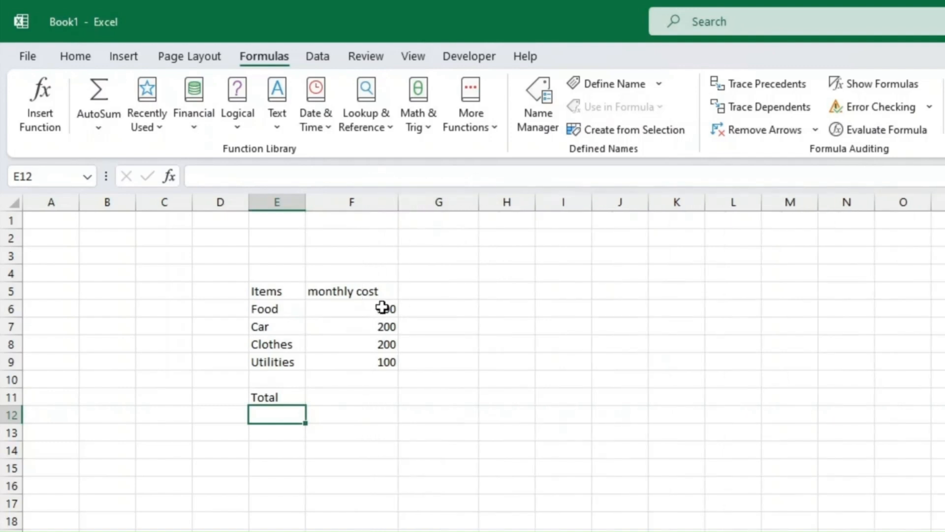
{"action": "left_click", "coordinate": [351, 394]}
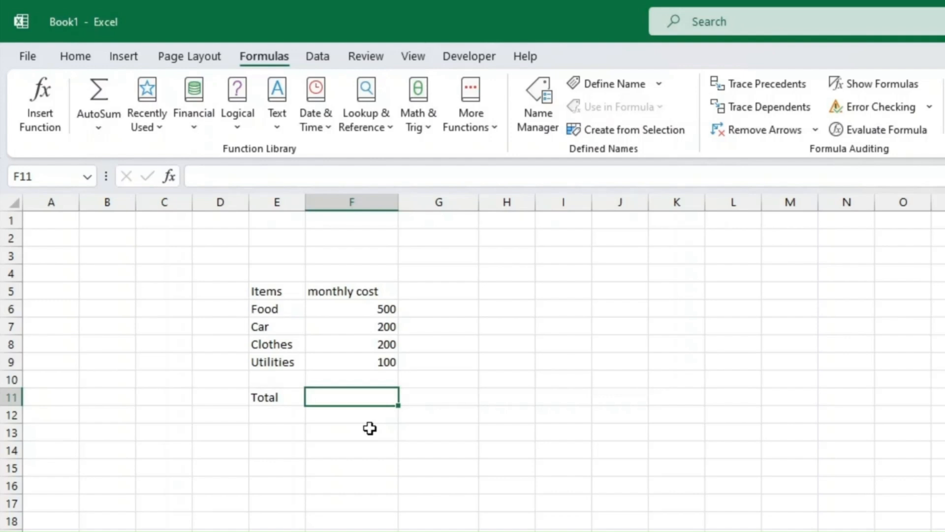
{"action": "type", "text": "="}
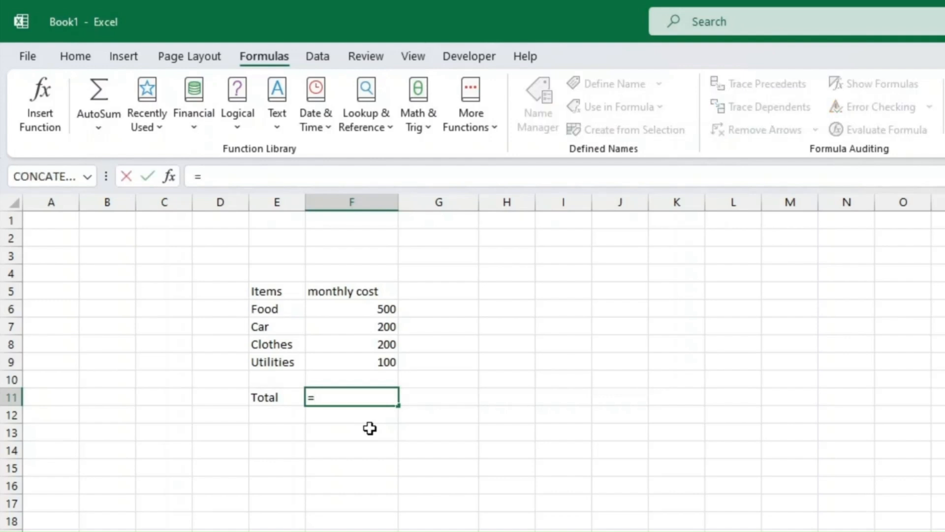
{"action": "key", "text": "Up"}
{"action": "key", "text": "Up"}
{"action": "key", "text": "Up"}
{"action": "key", "text": "Up"}
{"action": "key", "text": "Up"}
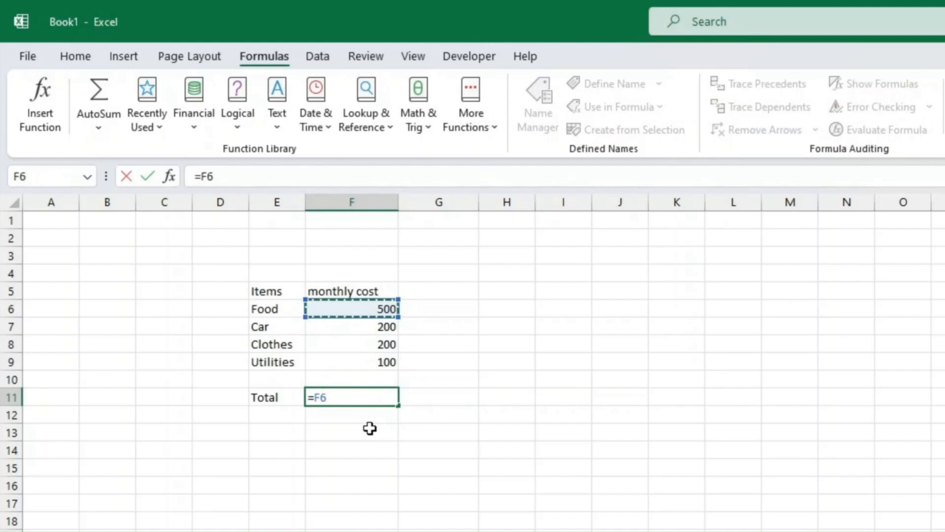
{"action": "type", "text": "+"}
{"action": "key", "text": "Up"}
{"action": "key", "text": "Up"}
{"action": "key", "text": "Up"}
{"action": "key", "text": "Up"}
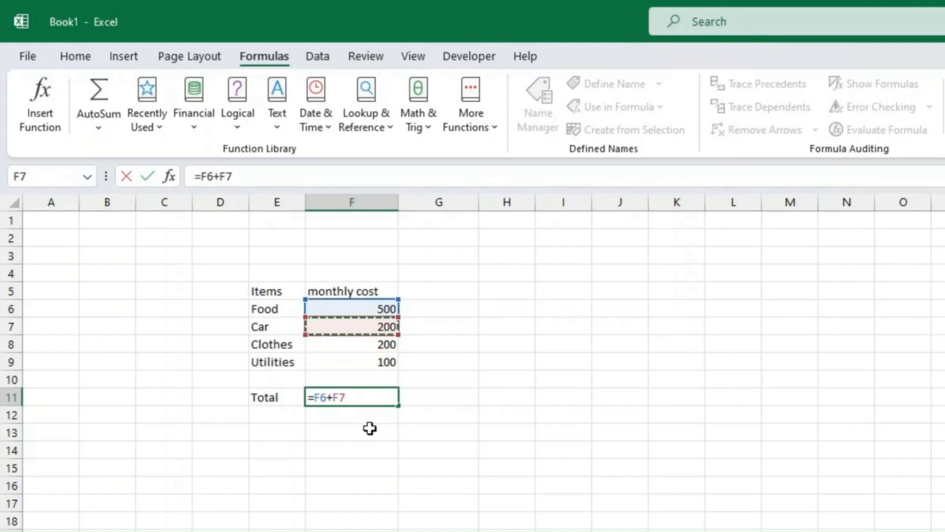
{"action": "type", "text": "+"}
{"action": "key", "text": "Up"}
{"action": "key", "text": "Up"}
{"action": "key", "text": "Up"}
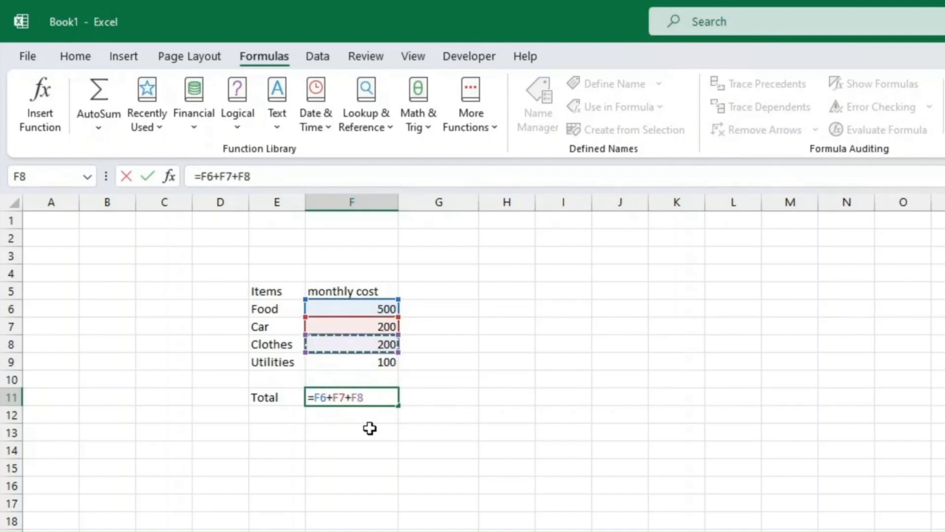
{"action": "type", "text": "+"}
{"action": "key", "text": "Up"}
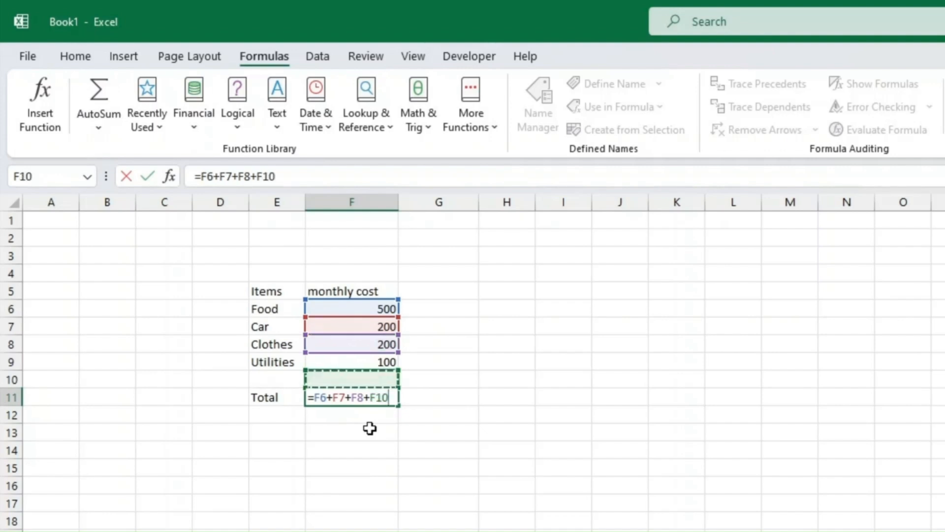
{"action": "key", "text": "Up"}
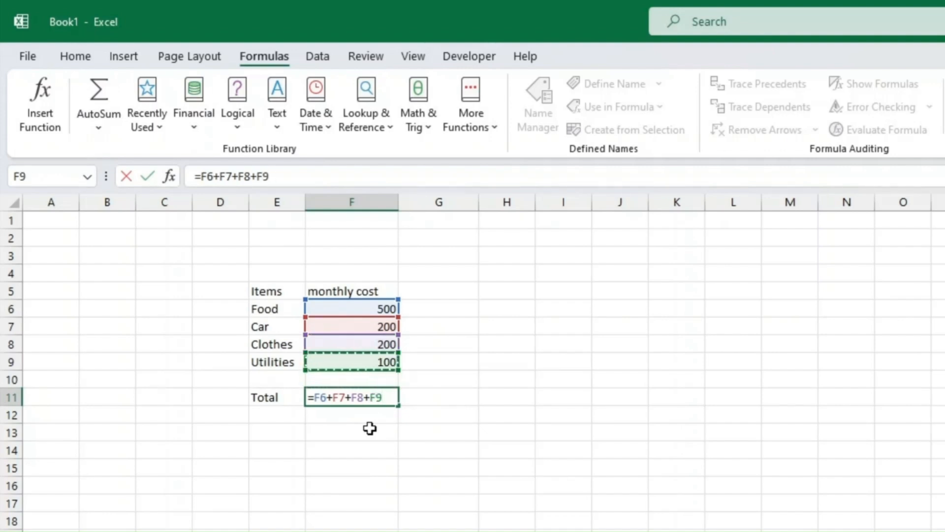
{"action": "key", "text": "Return"}
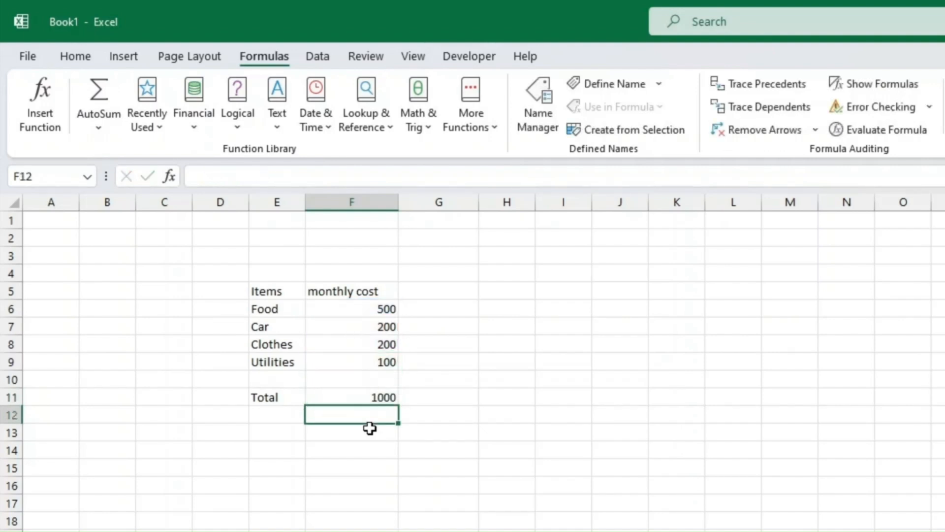
{"action": "key", "text": "Up"}
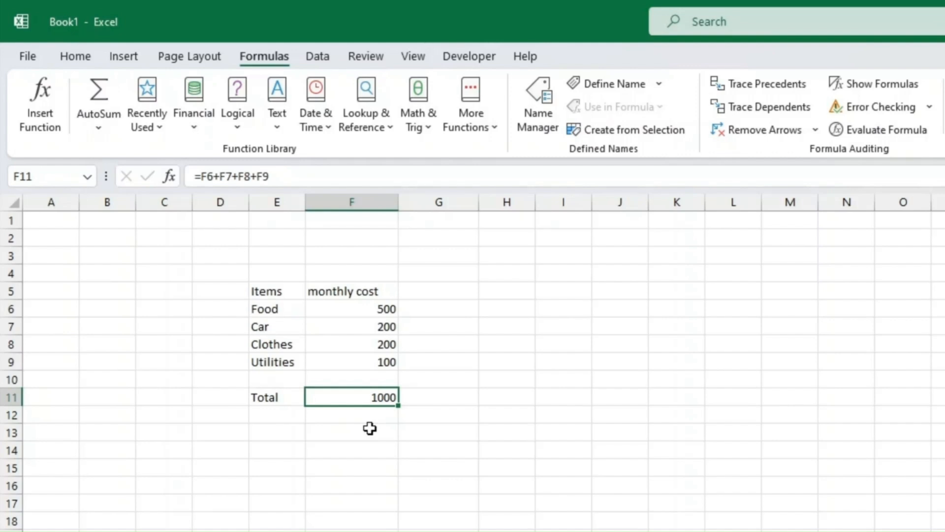
{"action": "left_click_drag", "start_coordinate": [375, 309], "coordinate": [376, 362]}
Enter =SUM(F6,F7,F8,F9) in F13 by picking each cost cell, giving 1000.
{"action": "left_click", "coordinate": [360, 395]}
{"action": "key", "text": "Down"}
{"action": "key", "text": "Down"}
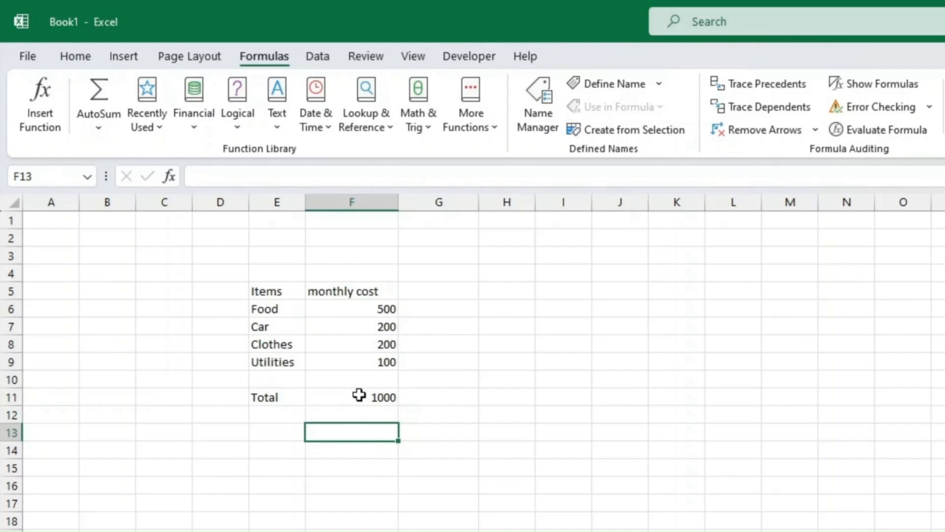
{"action": "type", "text": "=SUM"}
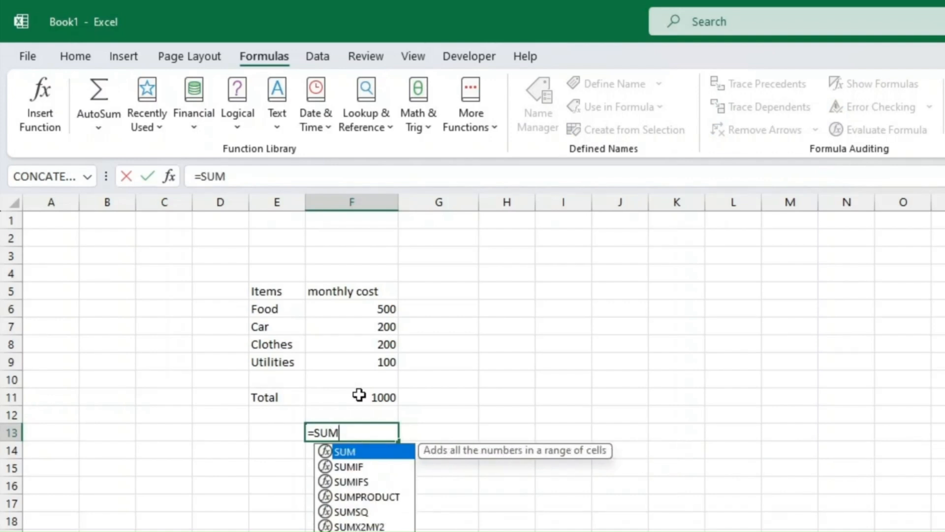
{"action": "type", "text": "("}
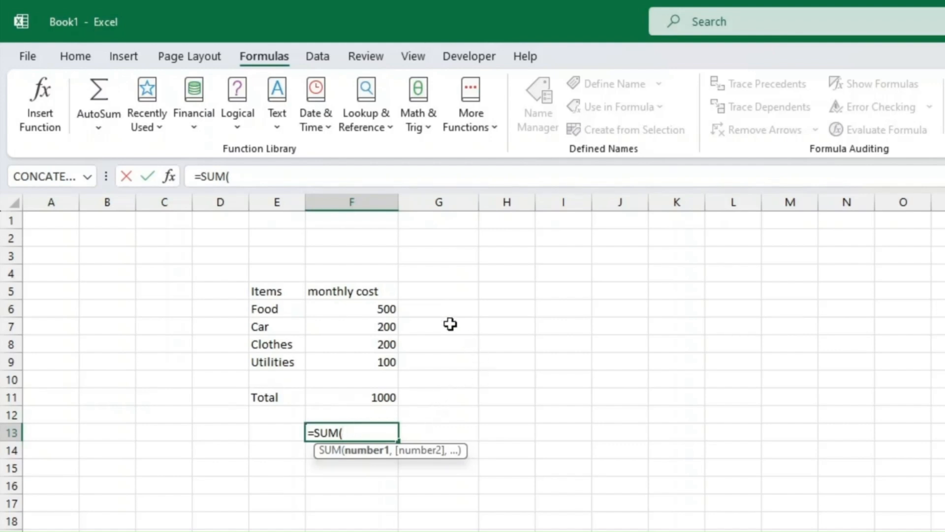
{"action": "left_click", "coordinate": [349, 309]}
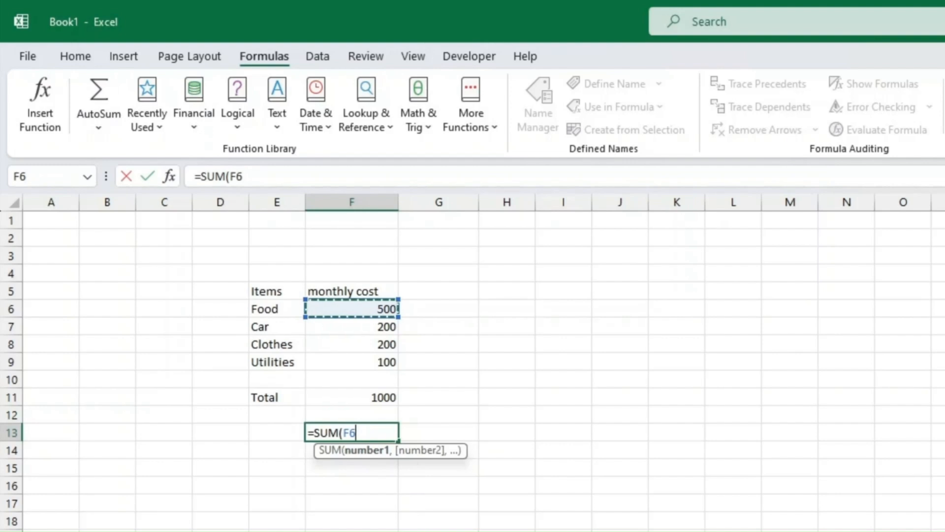
{"action": "type", "text": ","}
{"action": "left_click", "coordinate": [377, 327]}
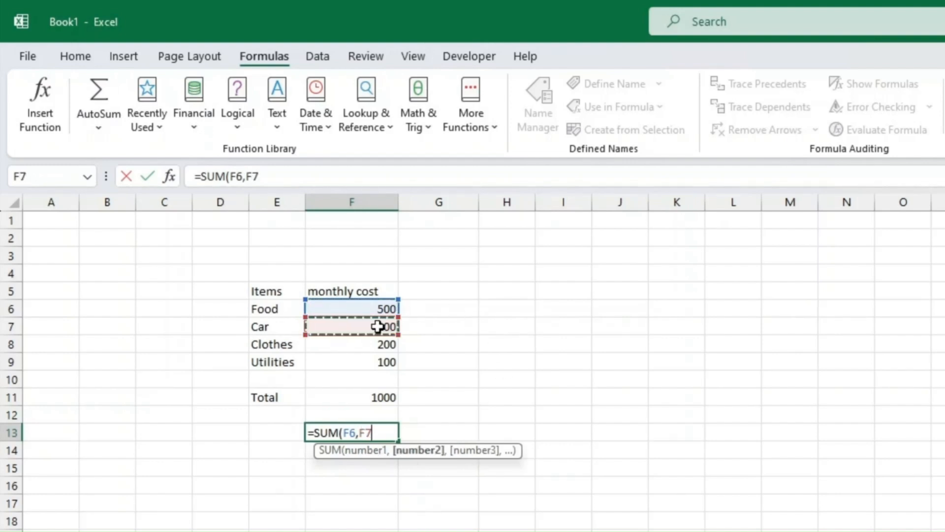
{"action": "type", "text": ","}
{"action": "left_click", "coordinate": [391, 345]}
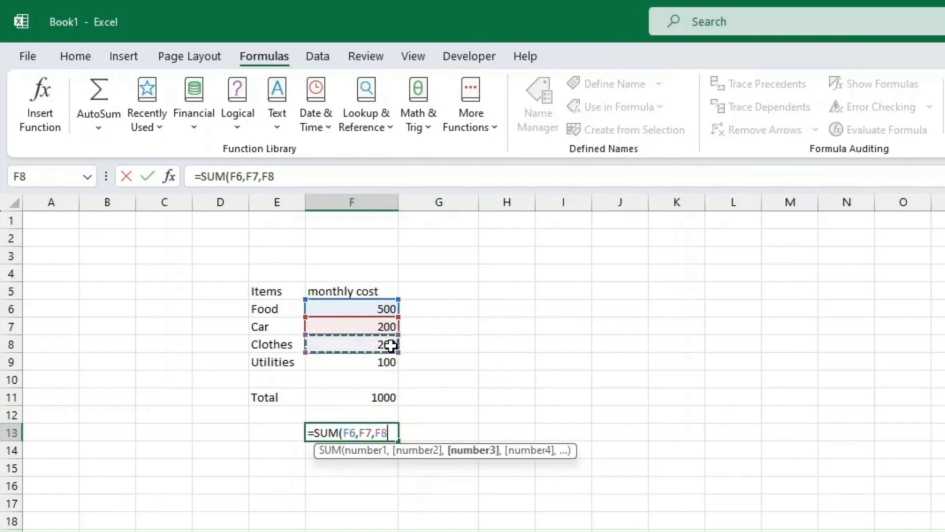
{"action": "type", "text": ","}
{"action": "left_click", "coordinate": [380, 361]}
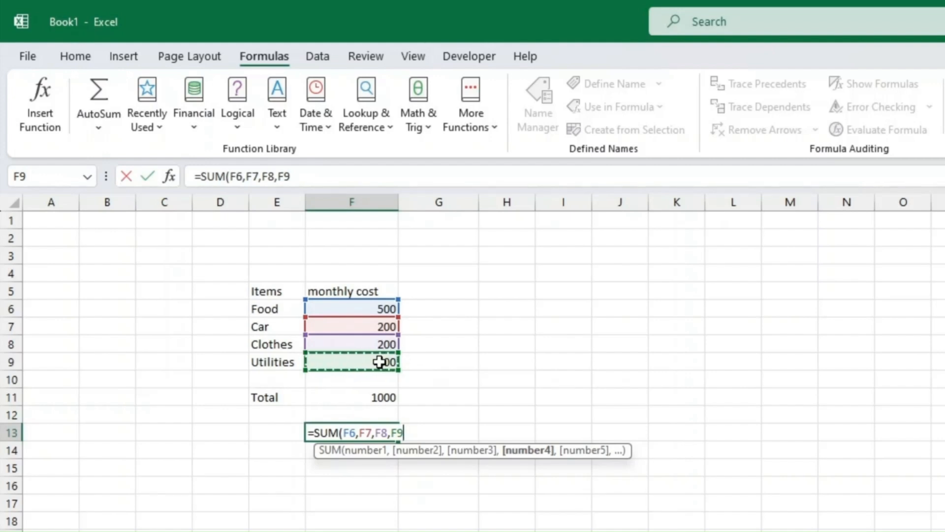
{"action": "type", "text": ")"}
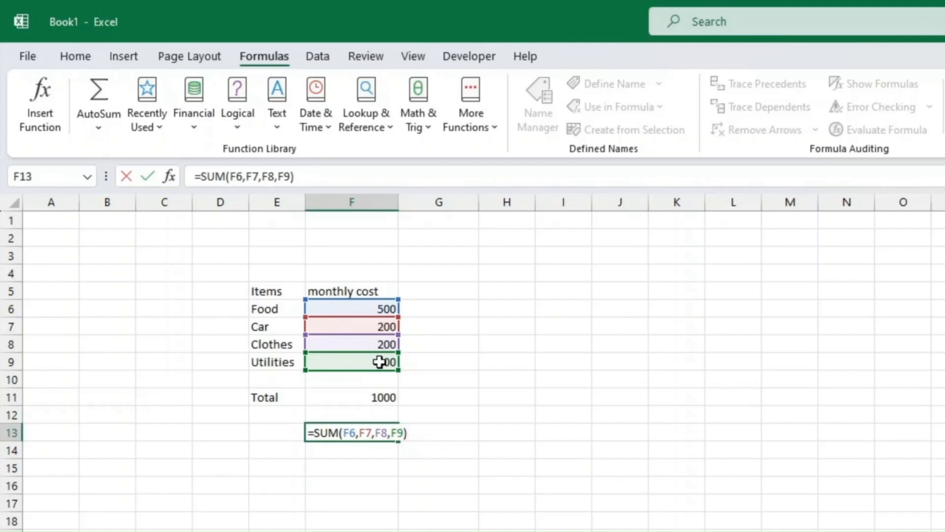
{"action": "key", "text": "Return"}
Reopen the F13 formula to inspect it and re-enter it unchanged.
{"action": "key", "text": "Up"}
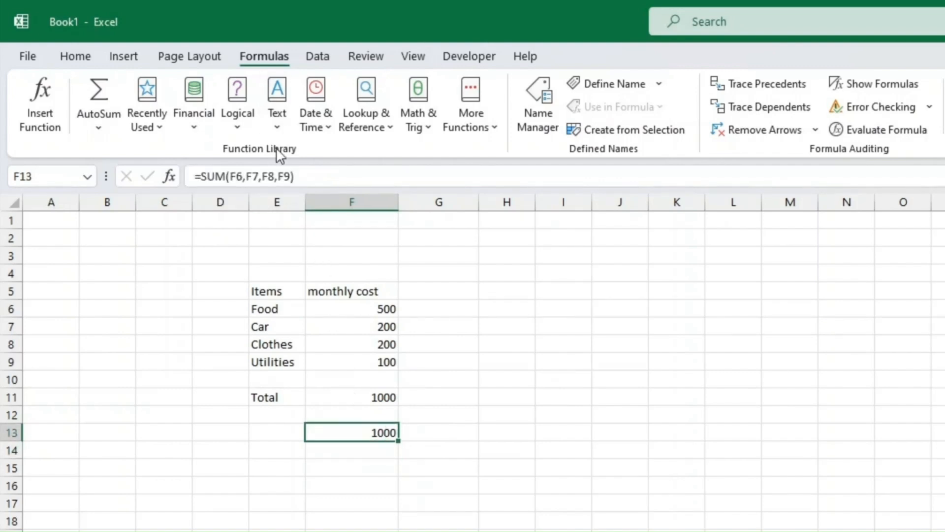
{"action": "double_click", "coordinate": [373, 433]}
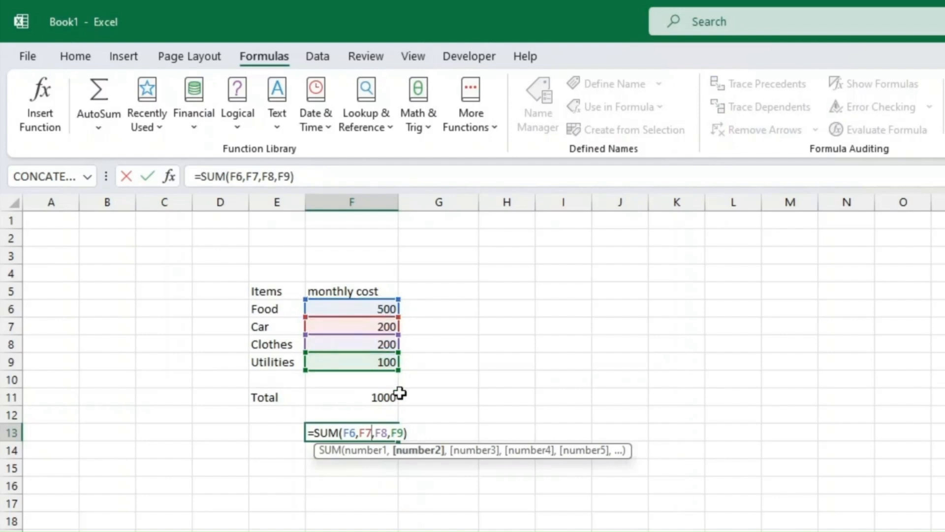
{"action": "key", "text": "Return"}
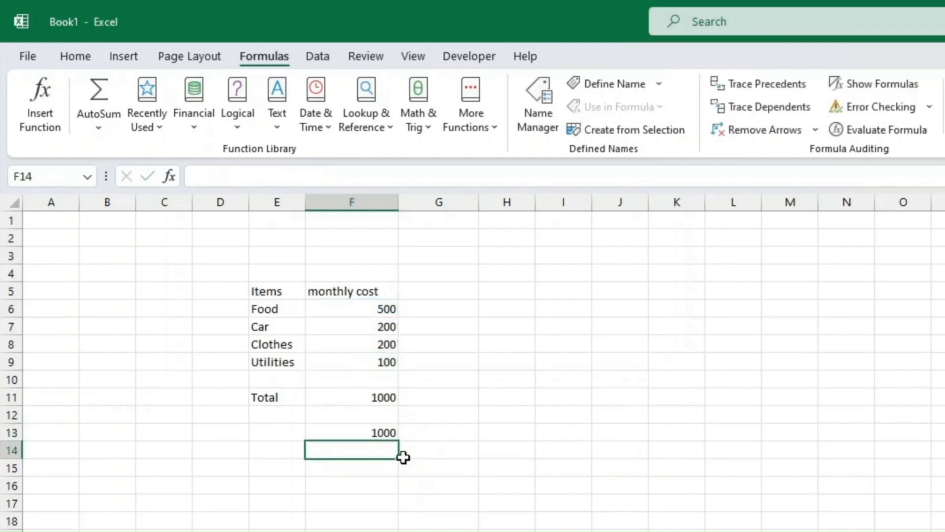
Review F13's SUM in Function Arguments, add and remove an F7 argument, then open its help.
{"action": "left_click", "coordinate": [381, 431]}
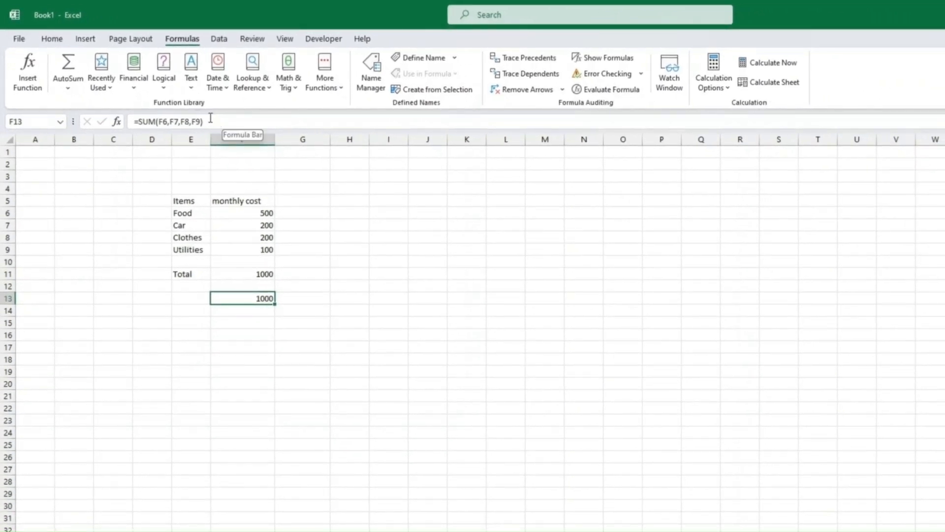
{"action": "left_click", "coordinate": [211, 121]}
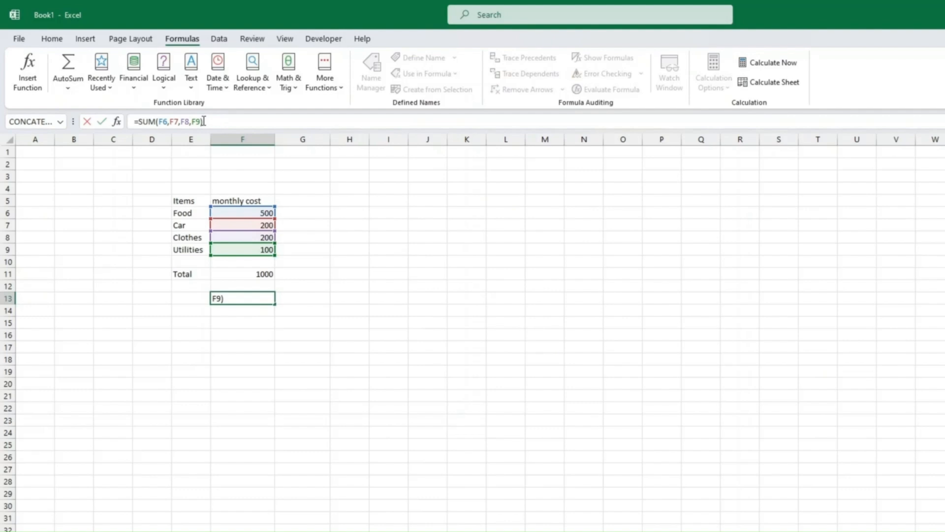
{"action": "left_click", "coordinate": [116, 121]}
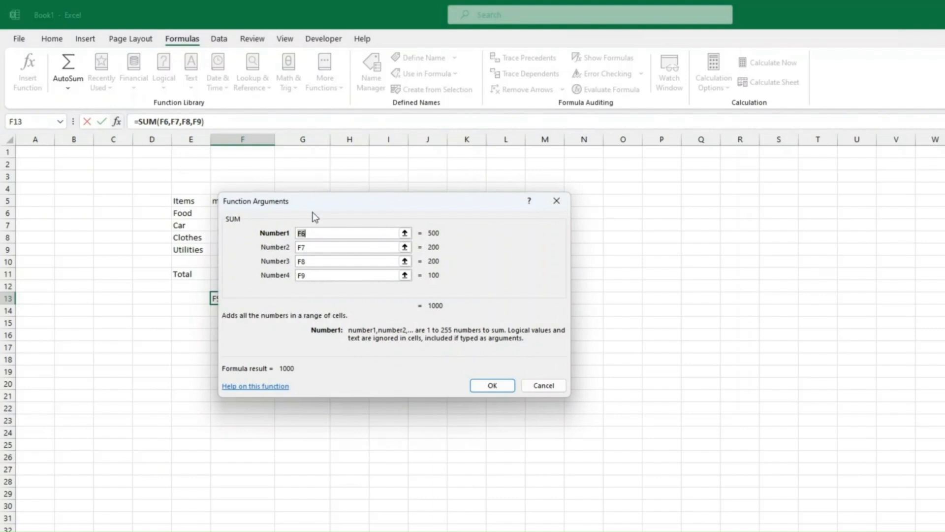
{"action": "left_click_drag", "start_coordinate": [360, 199], "coordinate": [401, 203]}
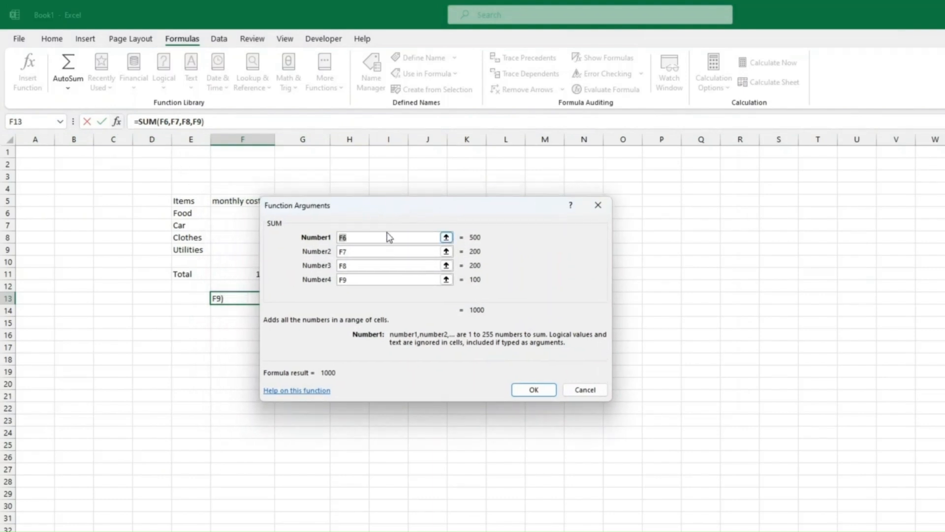
{"action": "left_click", "coordinate": [370, 279]}
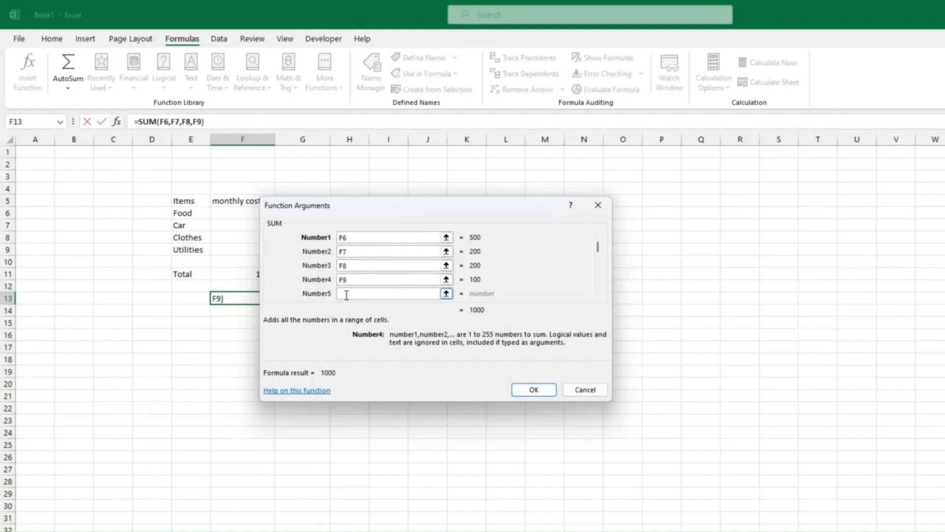
{"action": "left_click_drag", "start_coordinate": [379, 206], "coordinate": [564, 208]}
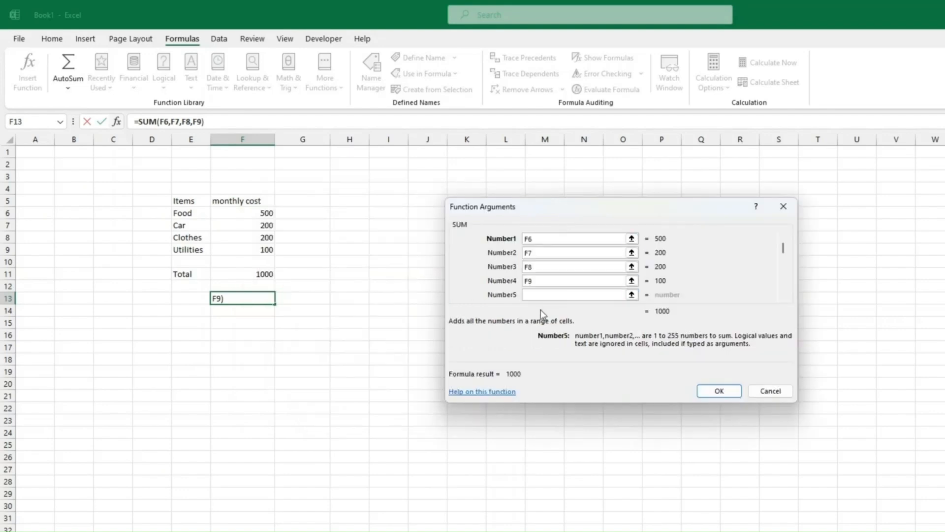
{"action": "left_click", "coordinate": [531, 295]}
{"action": "left_click", "coordinate": [265, 227]}
{"action": "scroll", "coordinate": [558, 269], "scroll_direction": "down", "scroll_amount": 1}
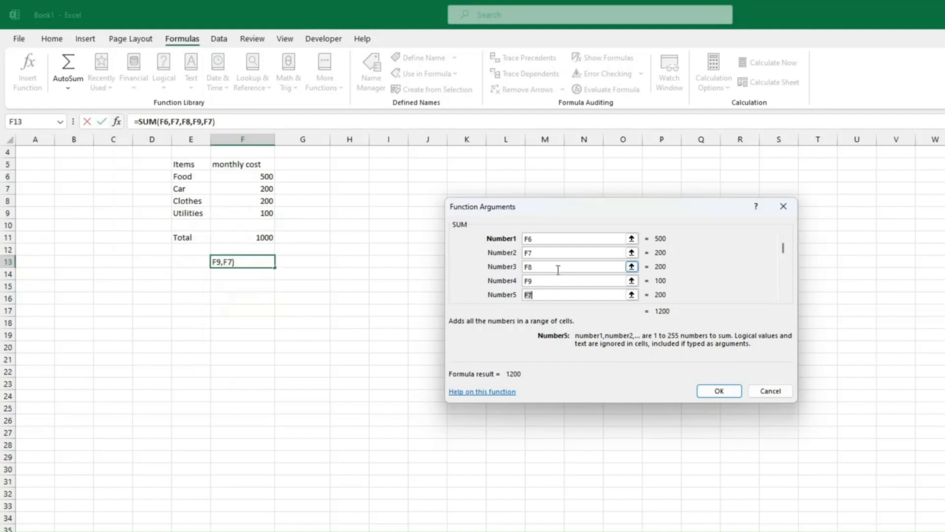
{"action": "key", "text": "BackSpace"}
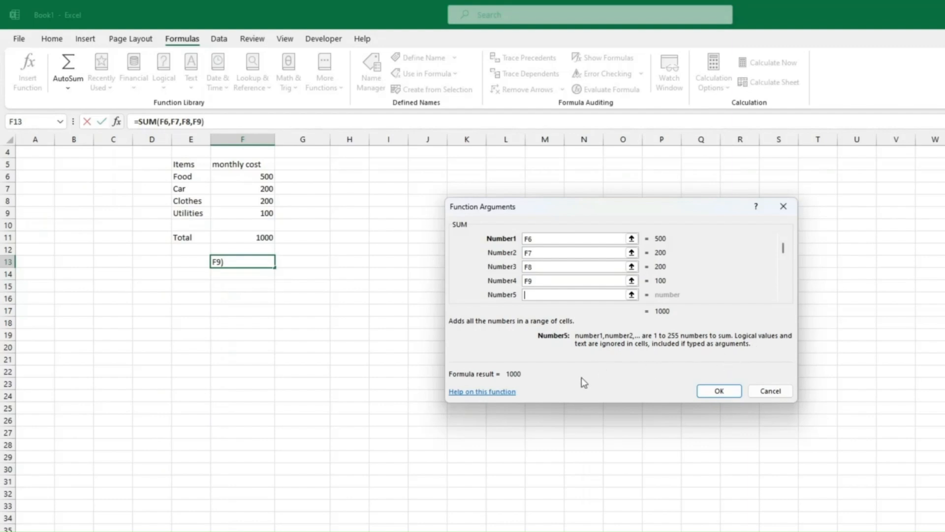
{"action": "left_click", "coordinate": [475, 394]}
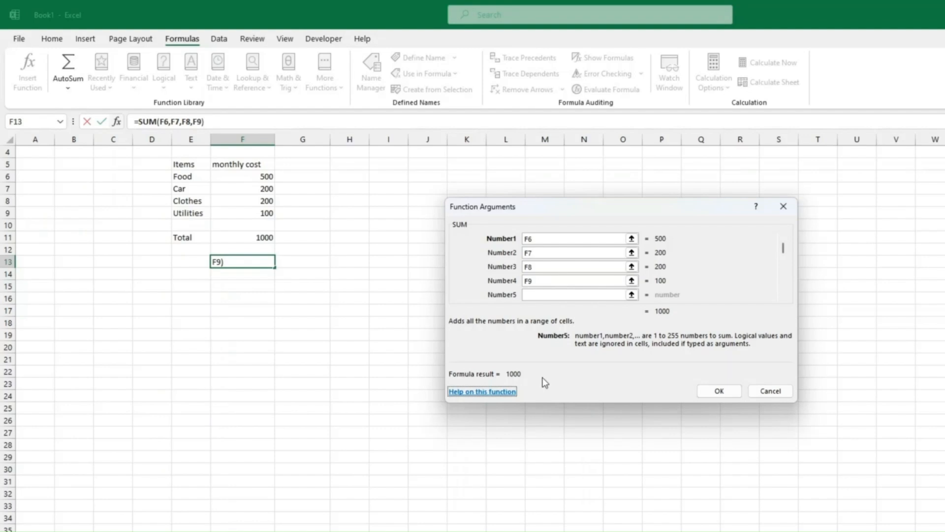
{"action": "left_click", "coordinate": [503, 394]}
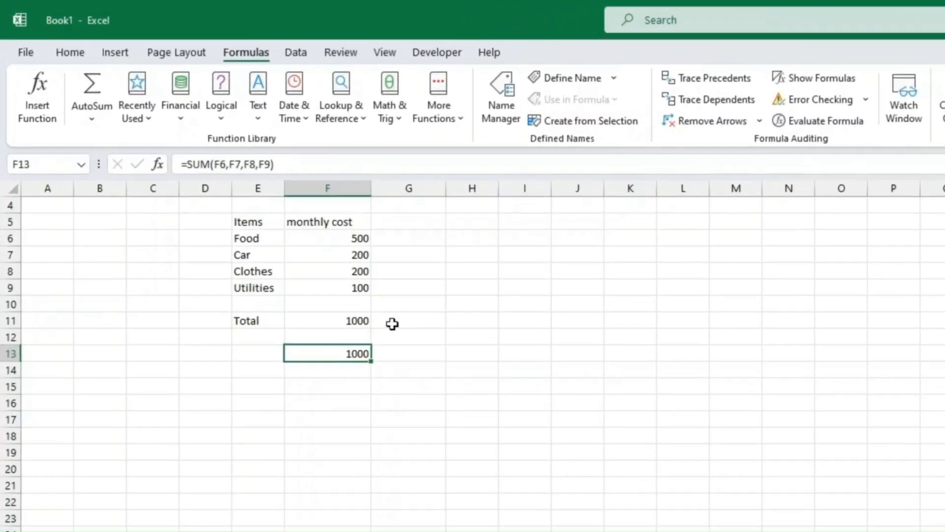
{"action": "left_click", "coordinate": [320, 252]}
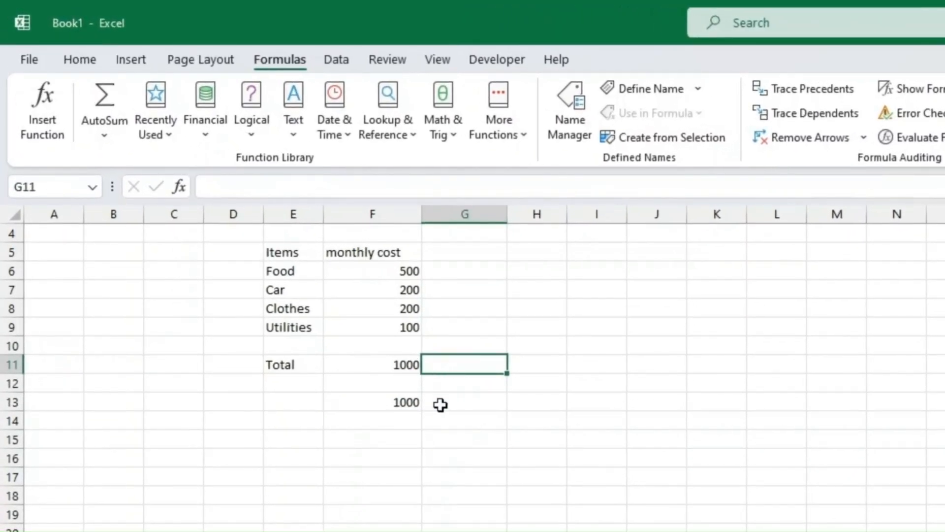
{"action": "left_click", "coordinate": [394, 399]}
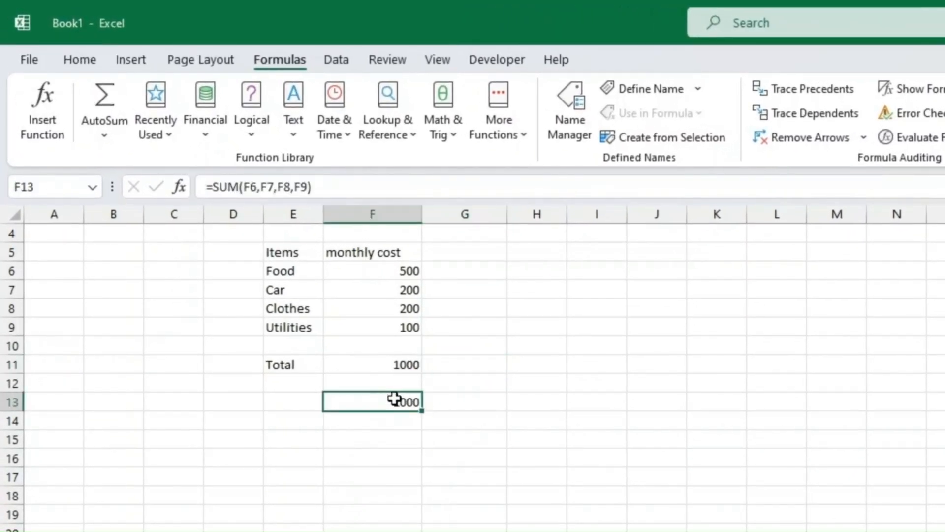
{"action": "left_click", "coordinate": [393, 439]}
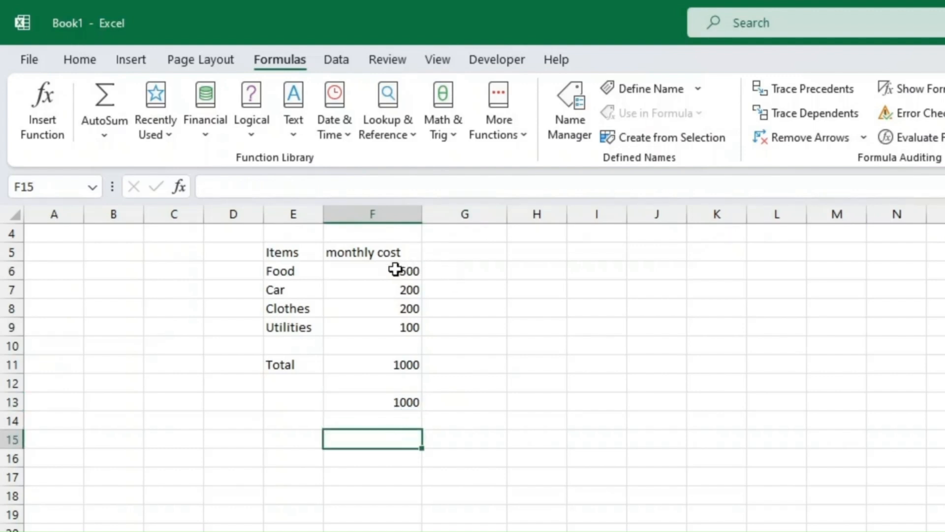
{"action": "left_click_drag", "start_coordinate": [394, 271], "coordinate": [394, 334]}
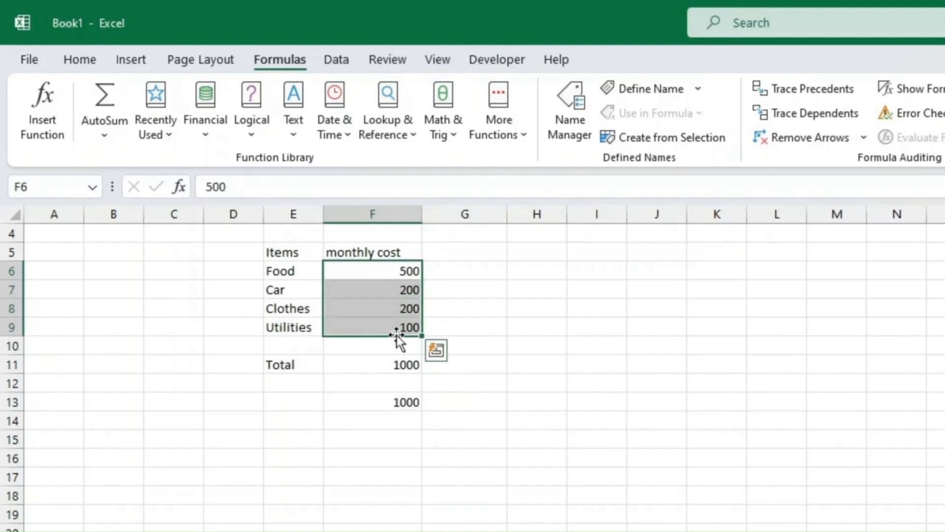
{"action": "left_click", "coordinate": [394, 439]}
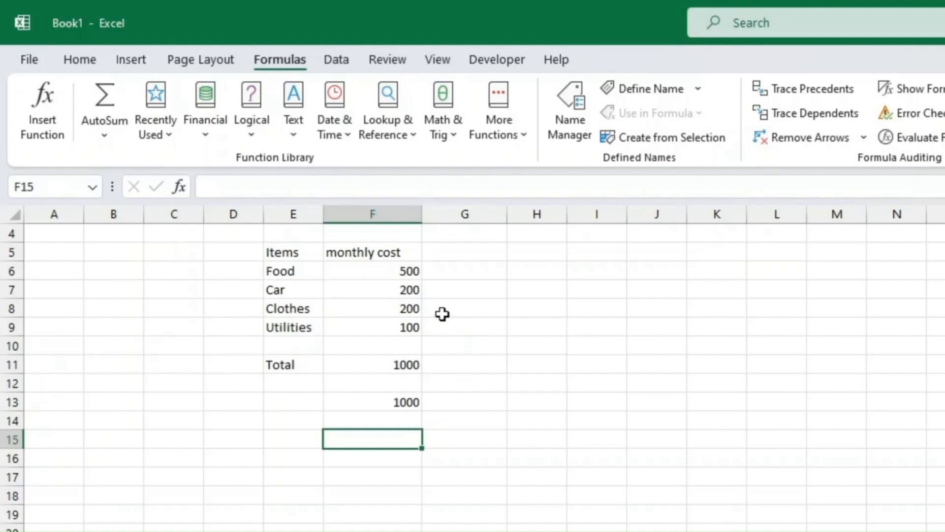
{"action": "left_click", "coordinate": [406, 267]}
{"action": "left_click_drag", "start_coordinate": [406, 267], "coordinate": [410, 325]}
{"action": "left_click", "coordinate": [447, 276]}
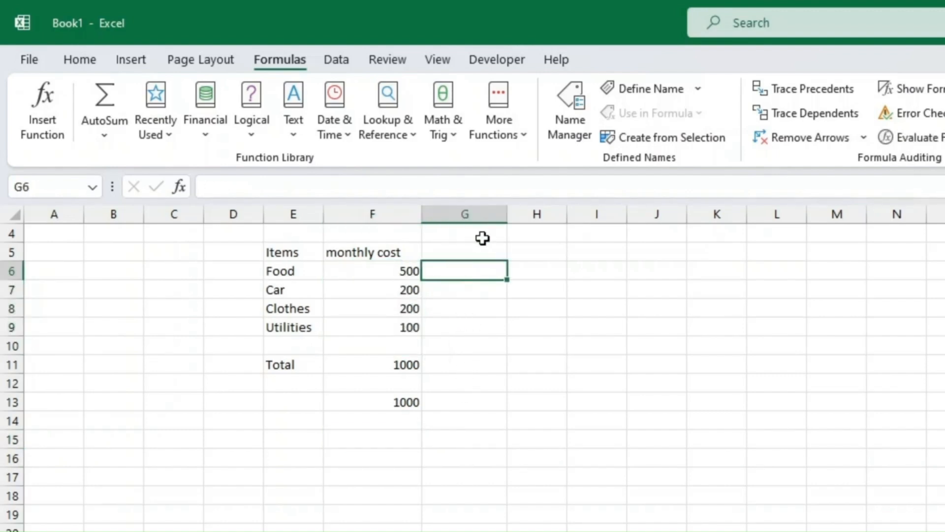
{"action": "type", "text": "333"}
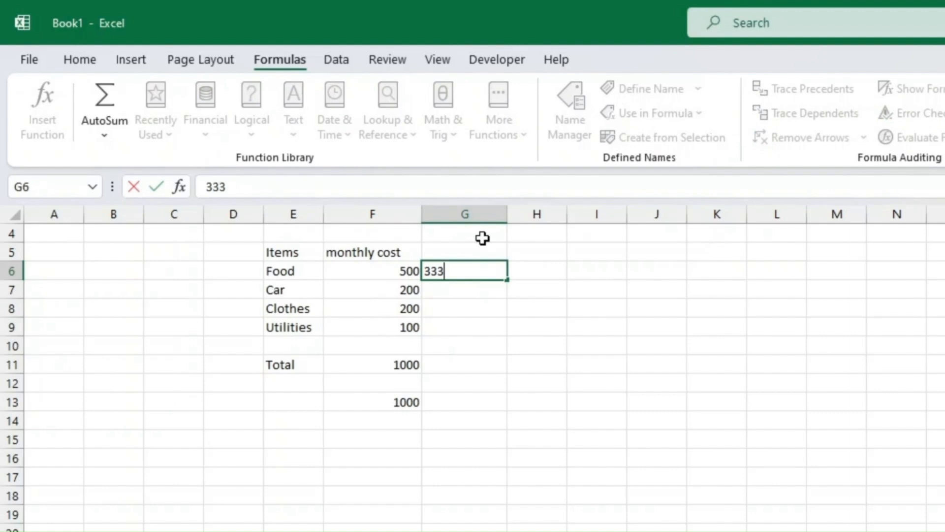
{"action": "key", "text": "Return"}
{"action": "type", "text": "444"}
{"action": "key", "text": "Return"}
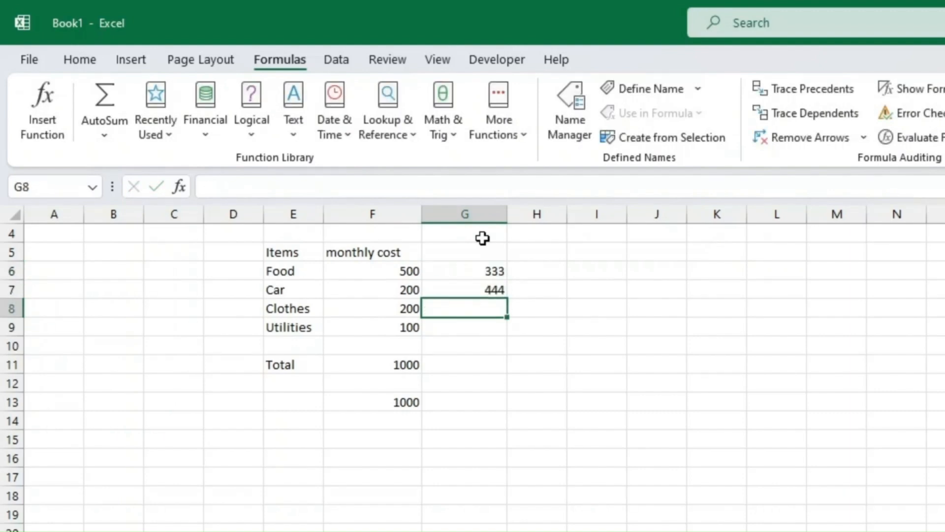
{"action": "left_click_drag", "start_coordinate": [407, 266], "coordinate": [467, 282]}
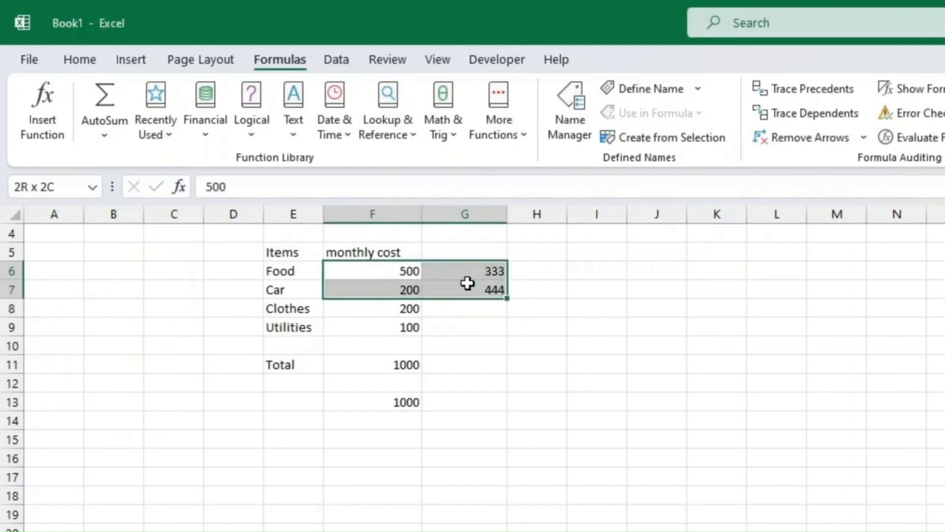
{"action": "left_click_drag", "start_coordinate": [403, 270], "coordinate": [465, 291]}
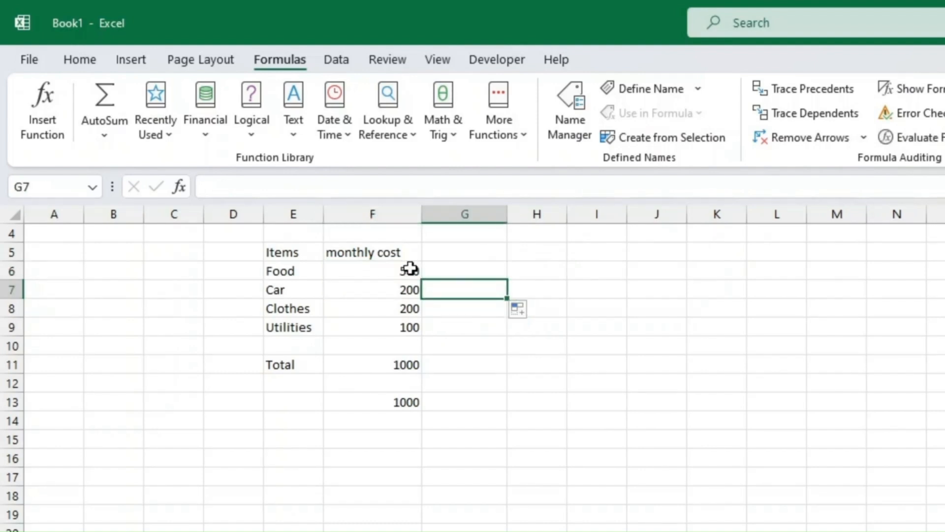
{"action": "left_click_drag", "start_coordinate": [411, 271], "coordinate": [411, 321]}
{"action": "left_click_drag", "start_coordinate": [409, 272], "coordinate": [412, 331]}
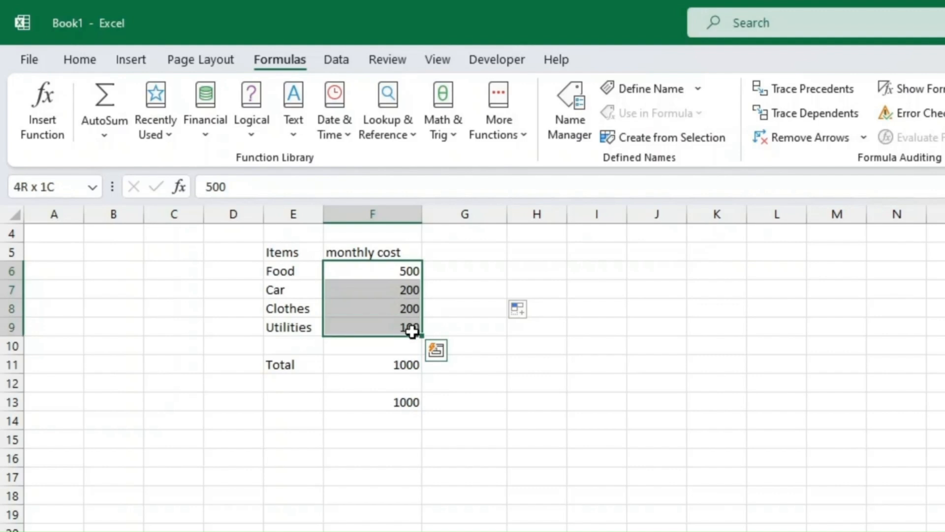
{"action": "left_click", "coordinate": [416, 440]}
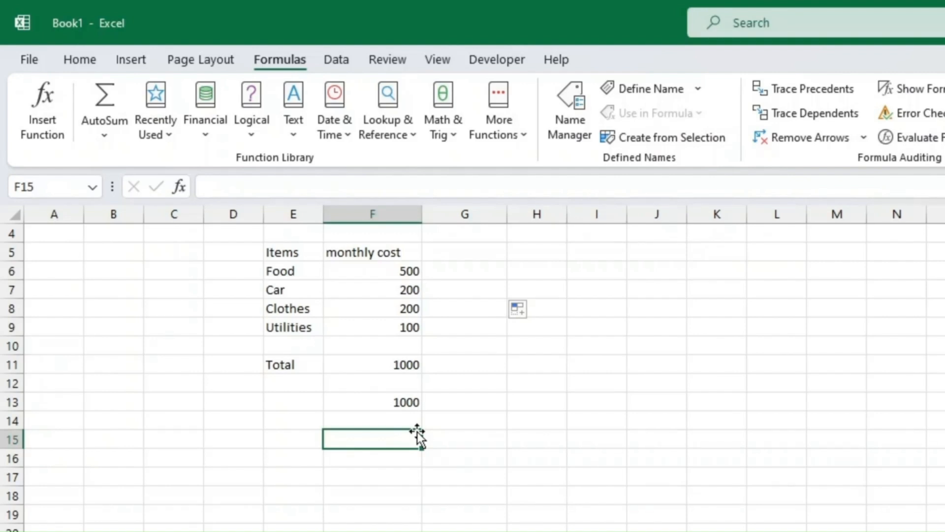
Enter =SUM(F6:F9) in F15 by dragging over the four costs, giving 1000.
{"action": "type", "text": "=sum"}
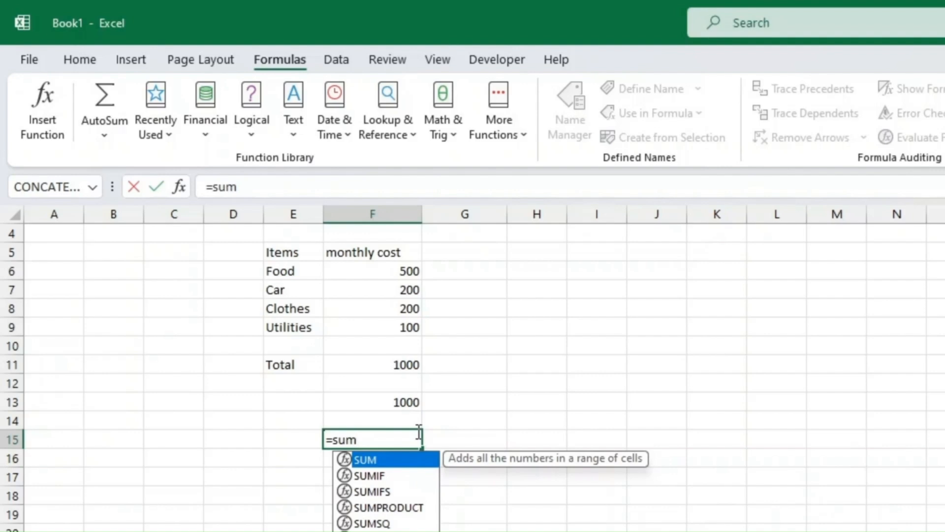
{"action": "type", "text": "("}
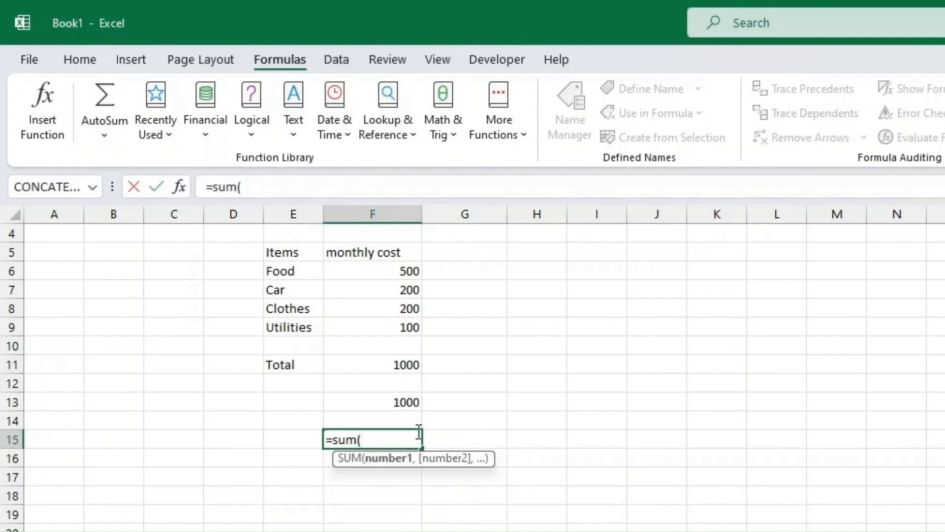
{"action": "left_click", "coordinate": [388, 270]}
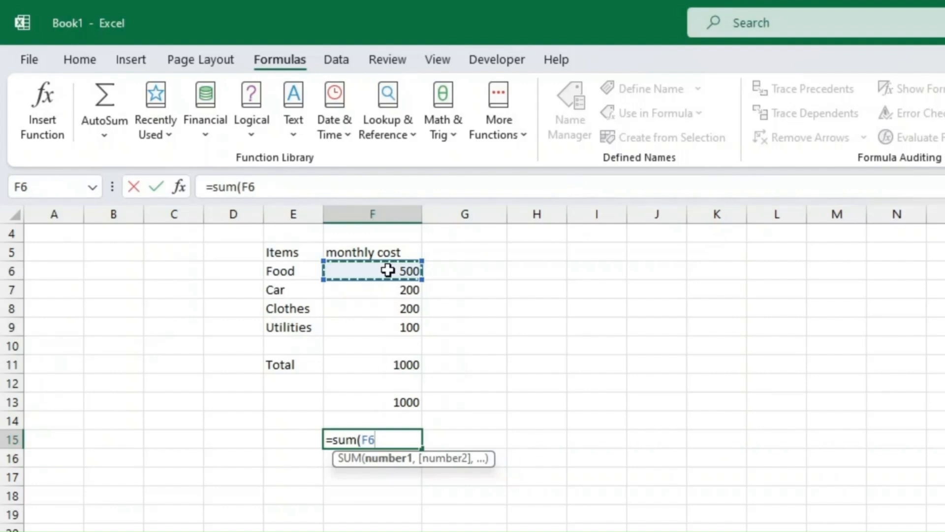
{"action": "left_click_drag", "start_coordinate": [385, 270], "coordinate": [389, 324]}
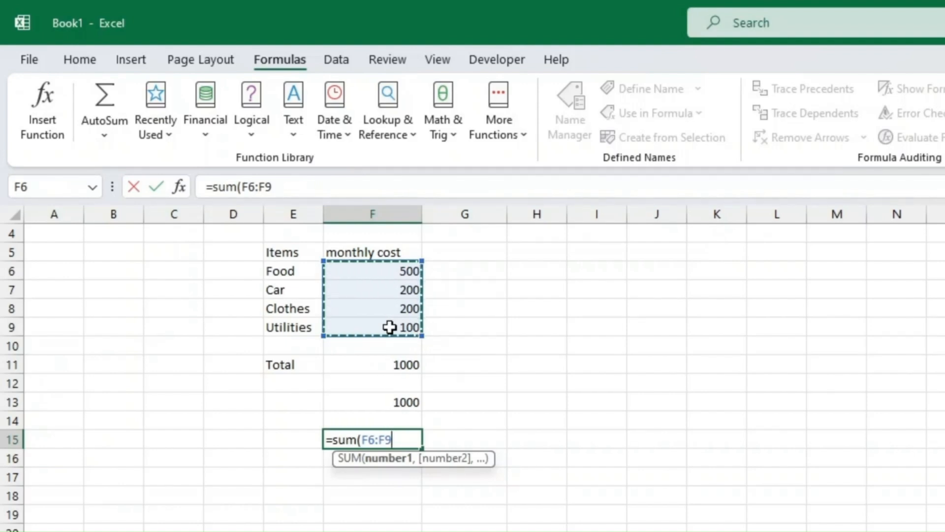
{"action": "type", "text": ")"}
{"action": "key", "text": "Return"}
{"action": "key", "text": "Up"}
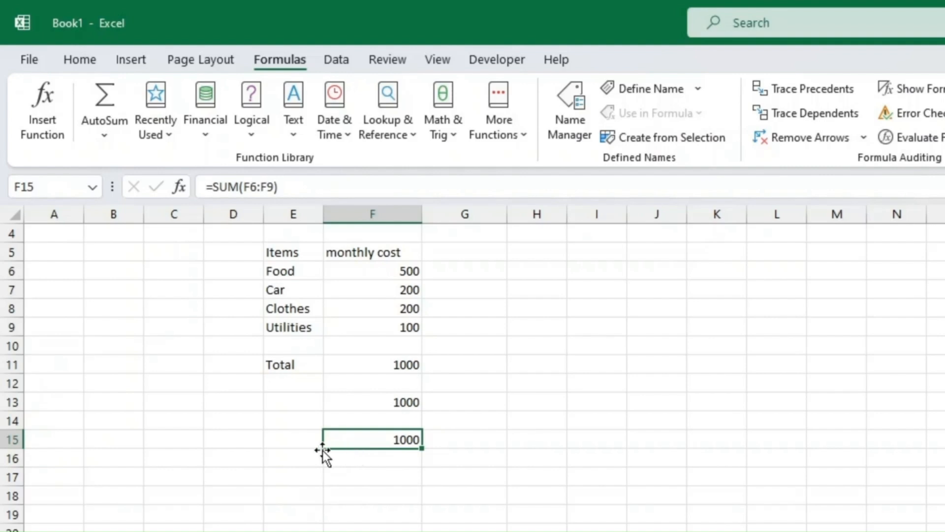
{"action": "left_click", "coordinate": [465, 271]}
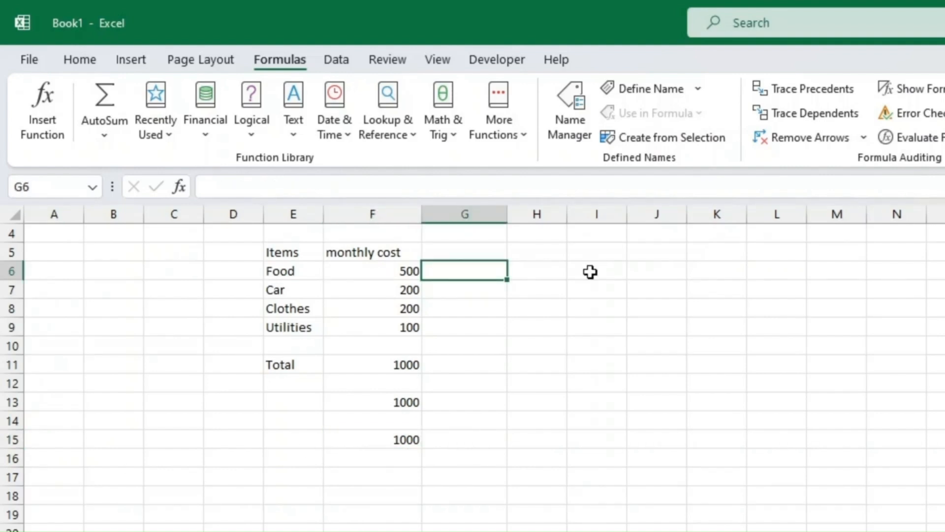
Add the heading 'Shared cost?' in G5.
{"action": "key", "text": "Up"}
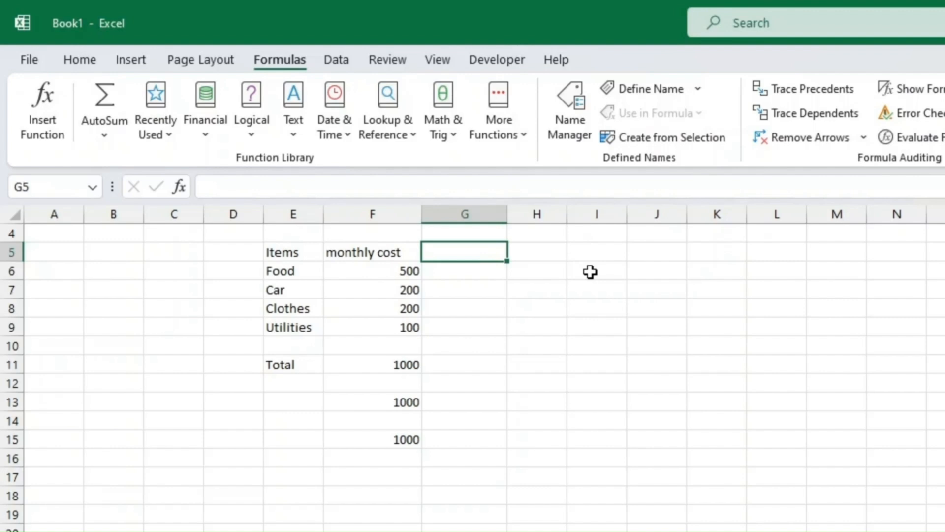
{"action": "type", "text": "Sh"}
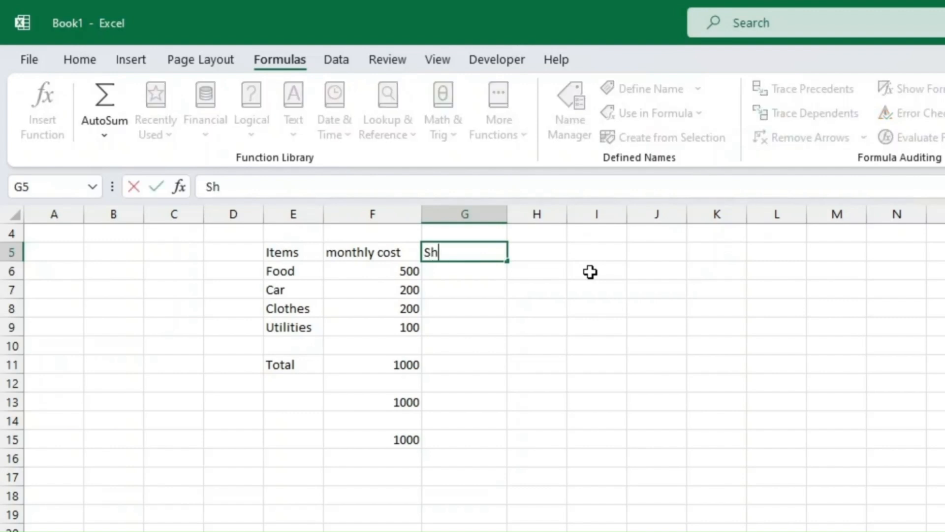
{"action": "key", "text": "BackSpace"}
{"action": "key", "text": "BackSpace"}
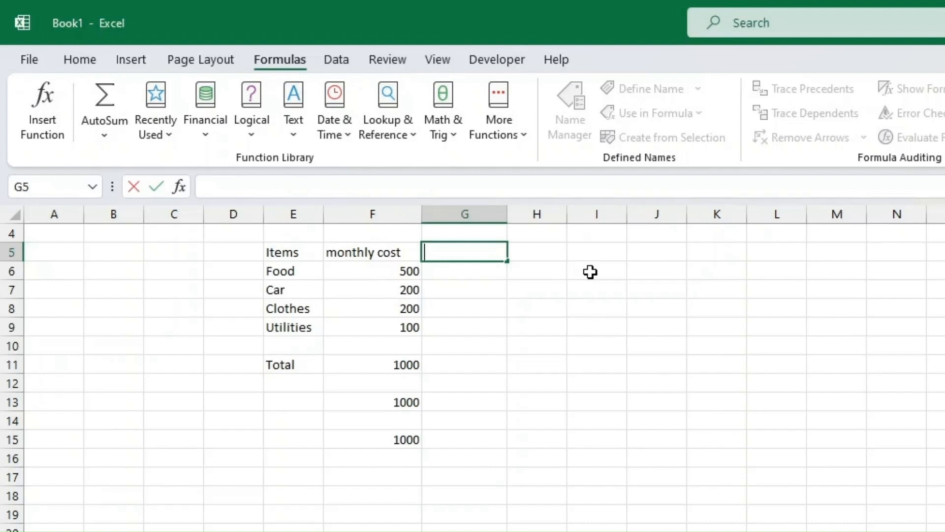
{"action": "type", "text": "Shared c"}
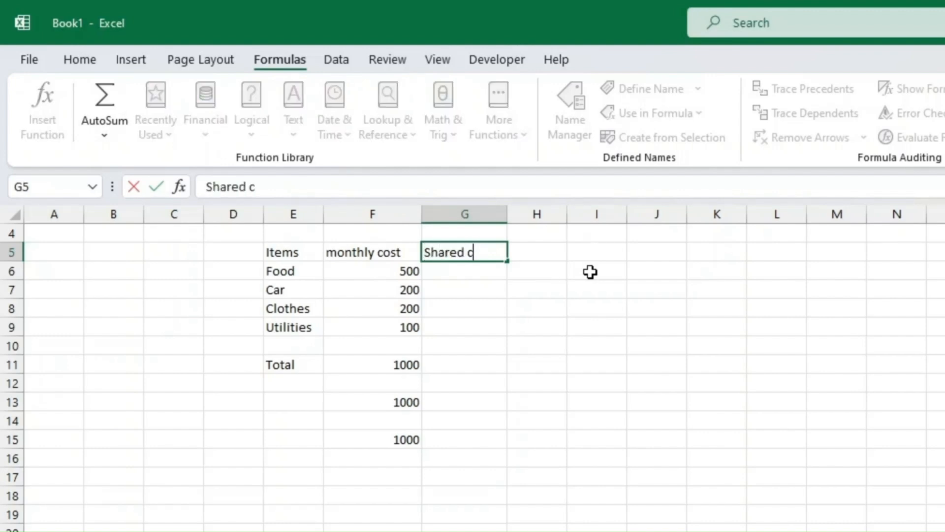
{"action": "type", "text": "ost?"}
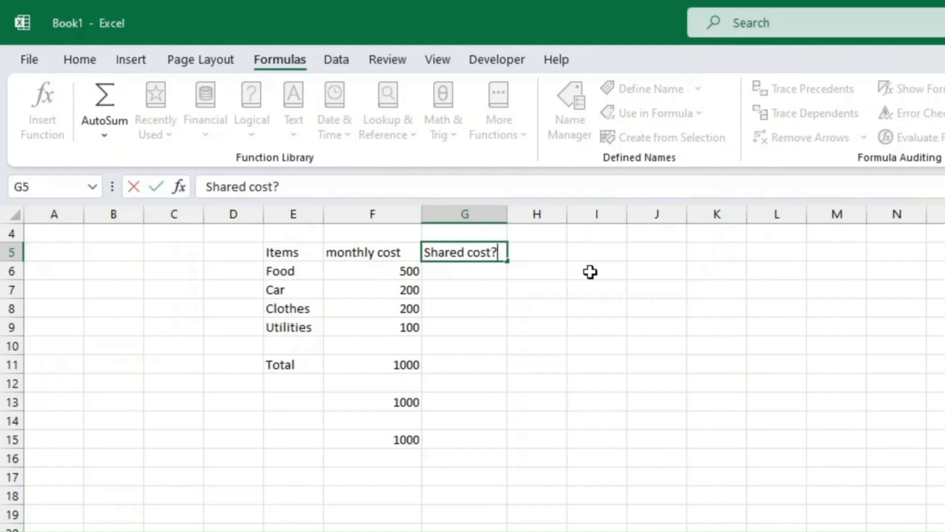
{"action": "key", "text": "Return"}
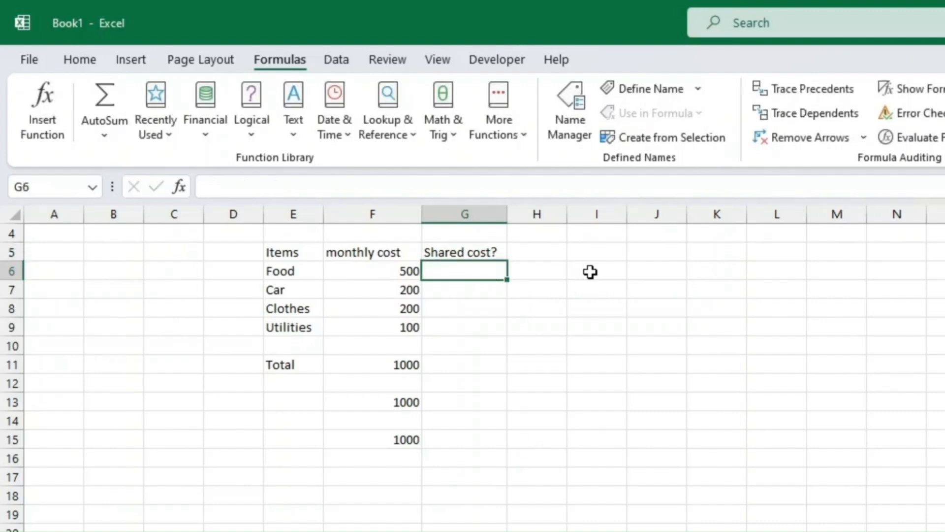
Enter Y, N, N, Y for Food, Car, Clothes, Utilities and centre them.
{"action": "type", "text": "Y"}
{"action": "key", "text": "Return"}
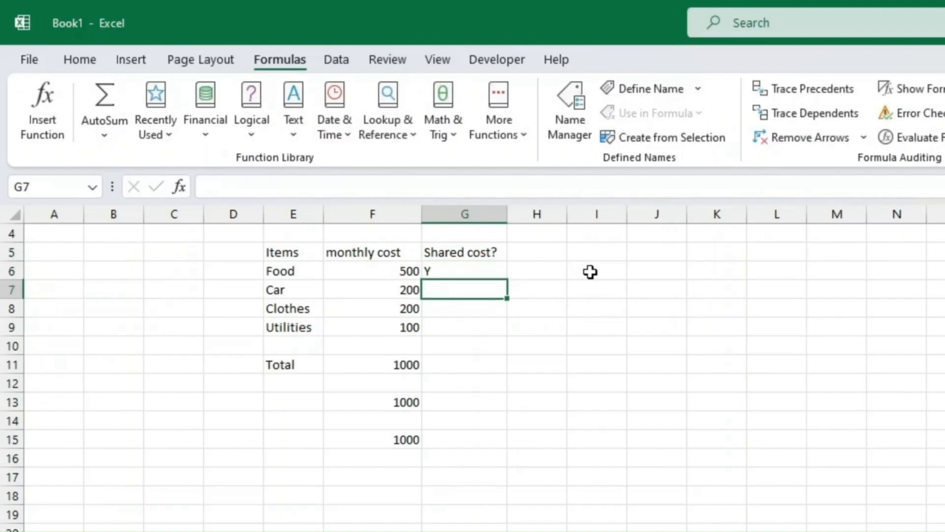
{"action": "type", "text": "N"}
{"action": "key", "text": "Return"}
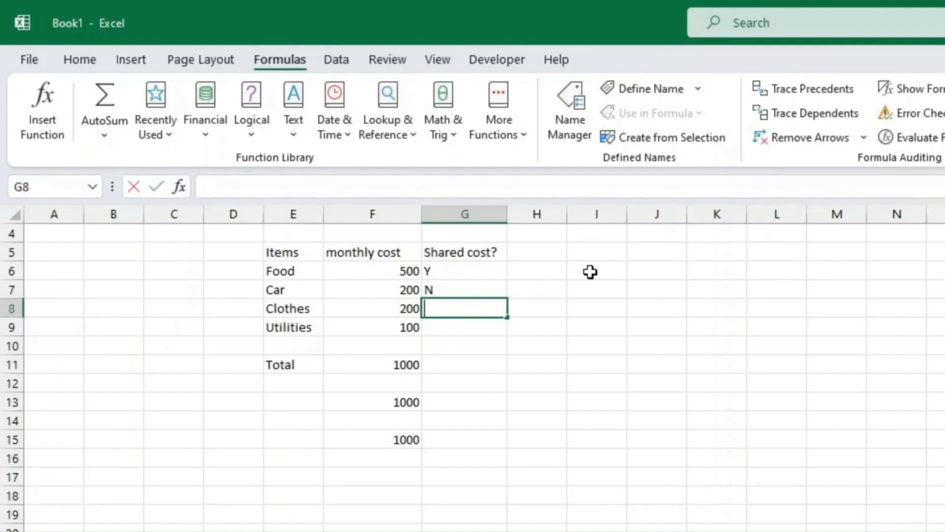
{"action": "type", "text": "N"}
{"action": "key", "text": "Return"}
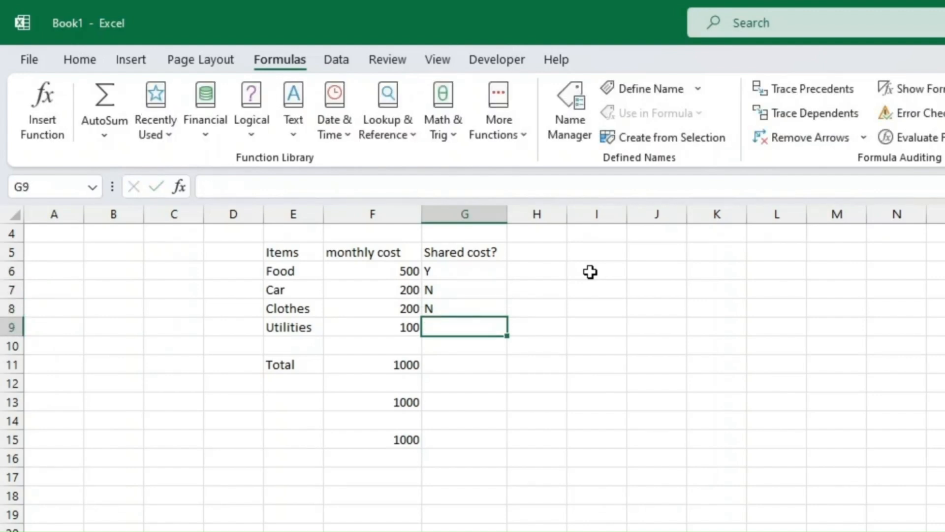
{"action": "type", "text": "Y"}
{"action": "key", "text": "Return"}
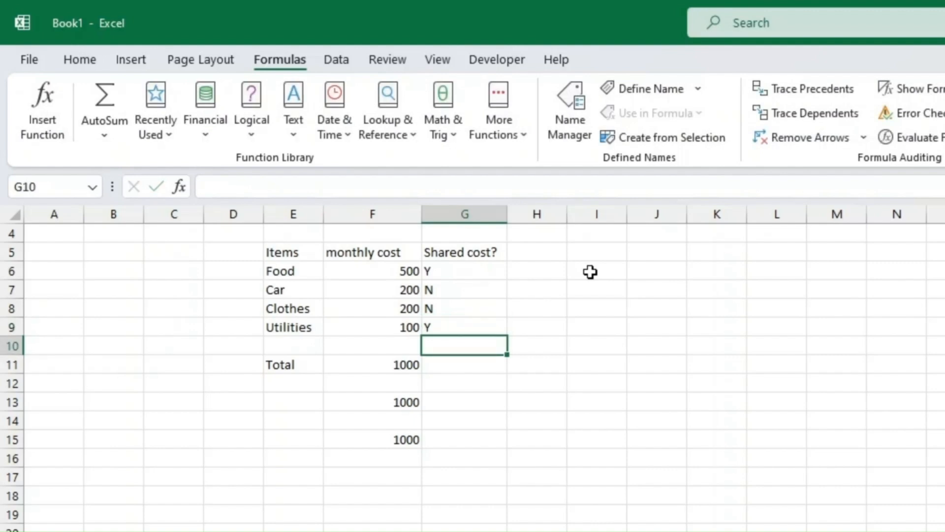
{"action": "key", "text": "Up"}
{"action": "key", "text": "Up"}
{"action": "key", "text": "Up"}
{"action": "key", "text": "Up"}
{"action": "key", "text": "shift+Down"}
{"action": "key", "text": "shift+Down"}
{"action": "key", "text": "shift+Down"}
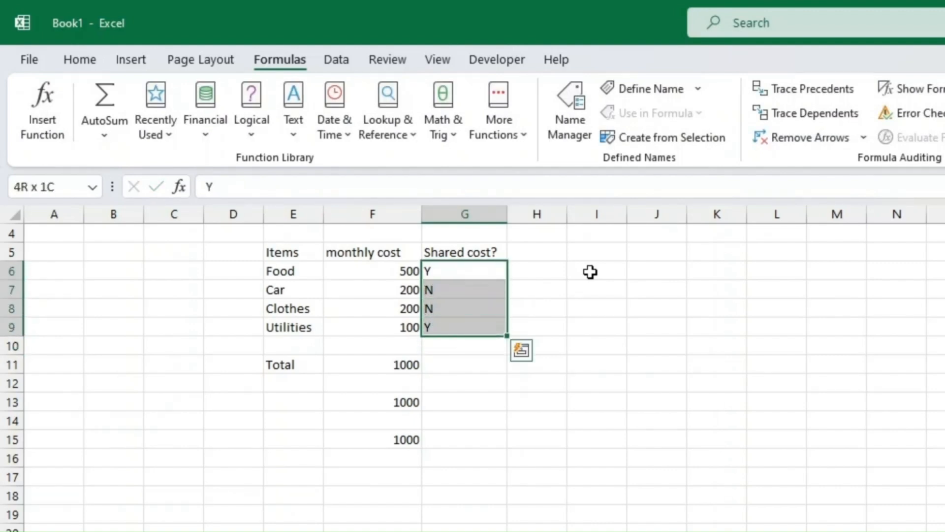
{"action": "left_click", "coordinate": [79, 59]}
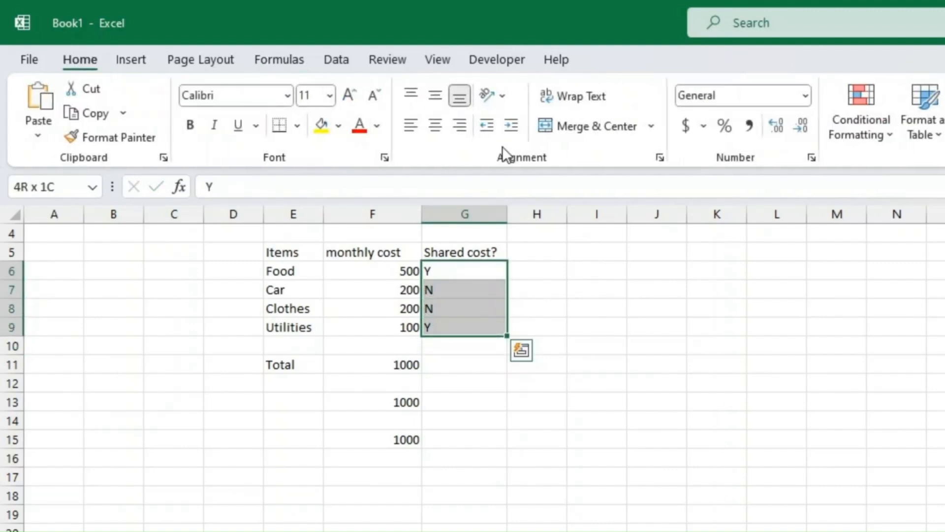
{"action": "left_click", "coordinate": [440, 127]}
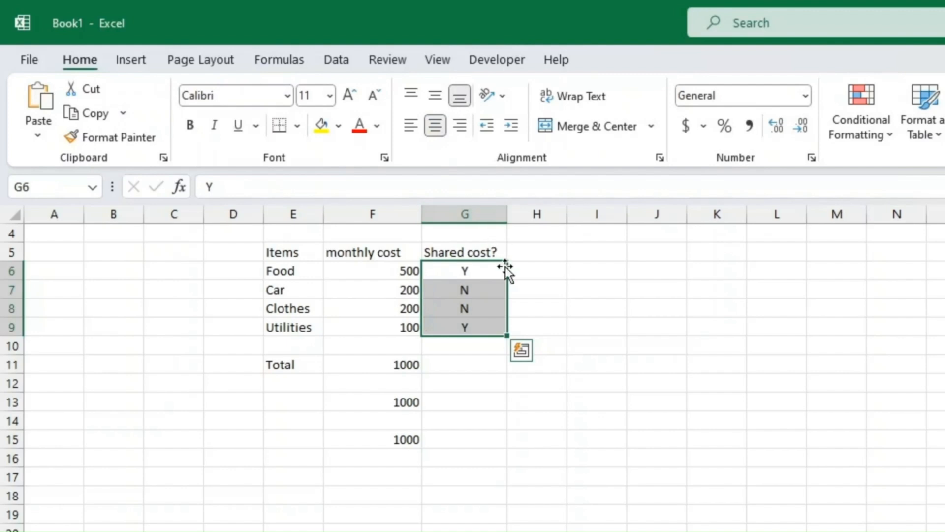
{"action": "left_click", "coordinate": [536, 272]}
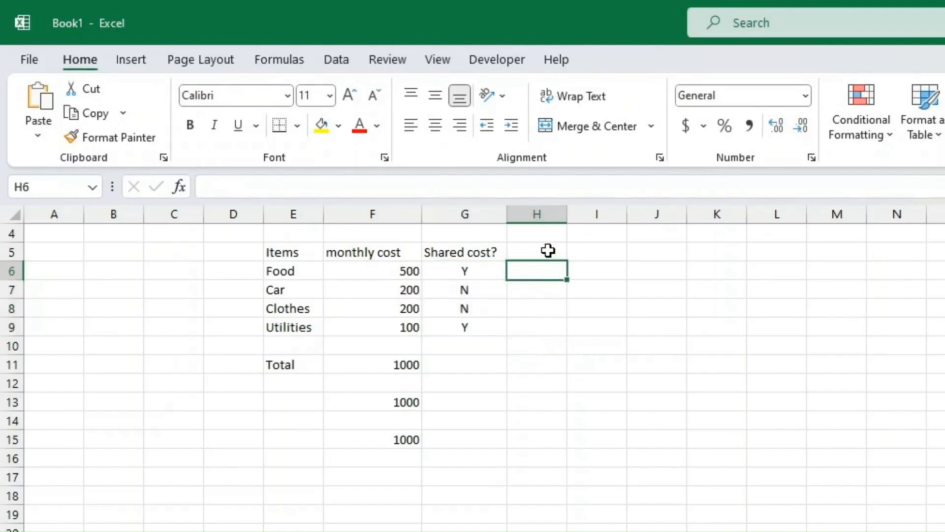
Add the heading 'cost per person' in H5.
{"action": "left_click", "coordinate": [547, 250]}
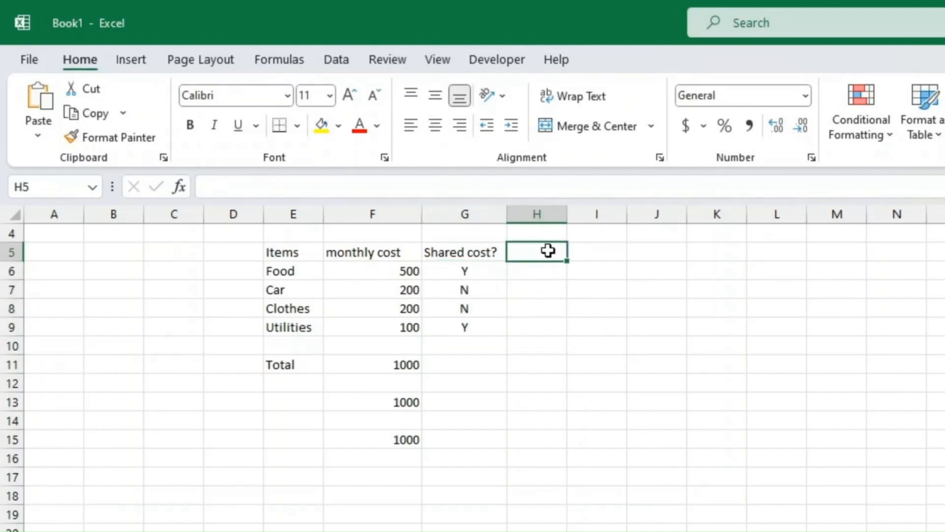
{"action": "type", "text": "cos"}
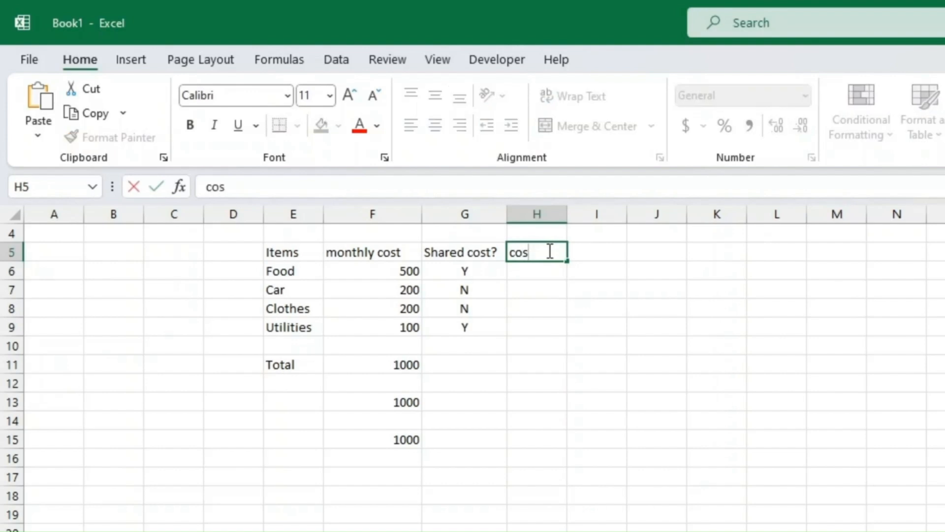
{"action": "type", "text": "t per person"}
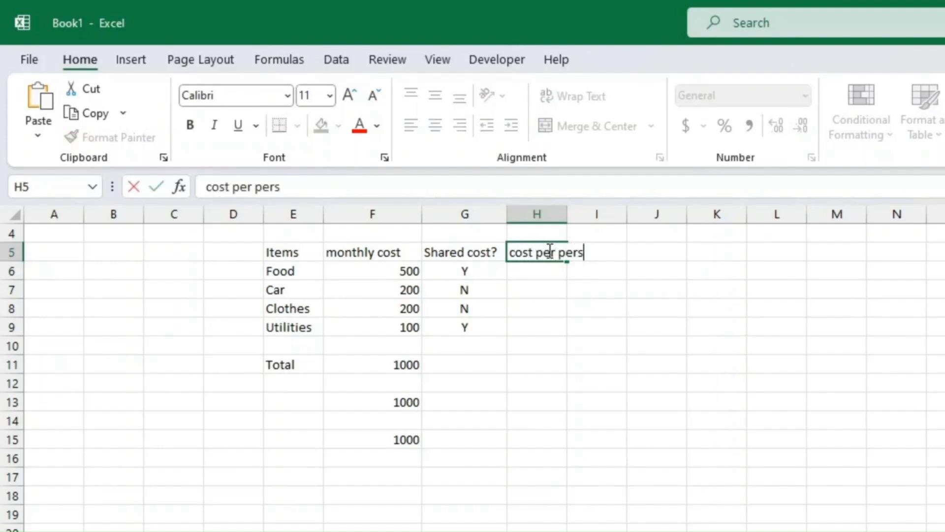
{"action": "key", "text": "Return"}
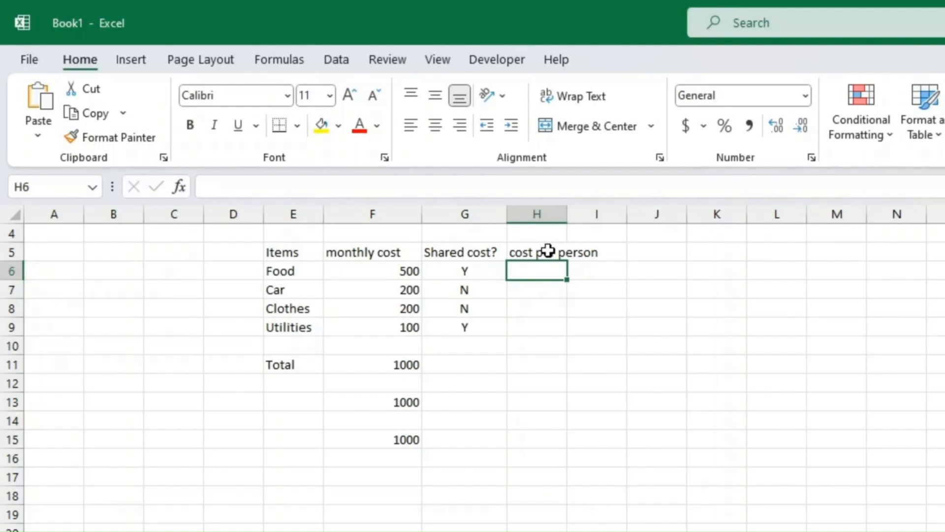
{"action": "left_click", "coordinate": [549, 252]}
Enter =IF(G6="Y",F6/2,F6) in H6, giving Food 250 per person.
{"action": "left_click", "coordinate": [560, 265]}
{"action": "type", "text": "=if"}
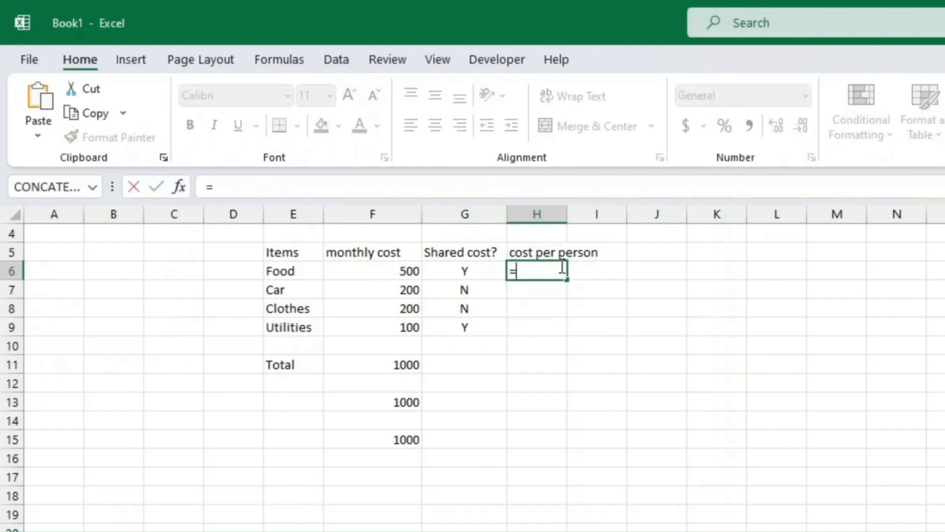
{"action": "type", "text": "("}
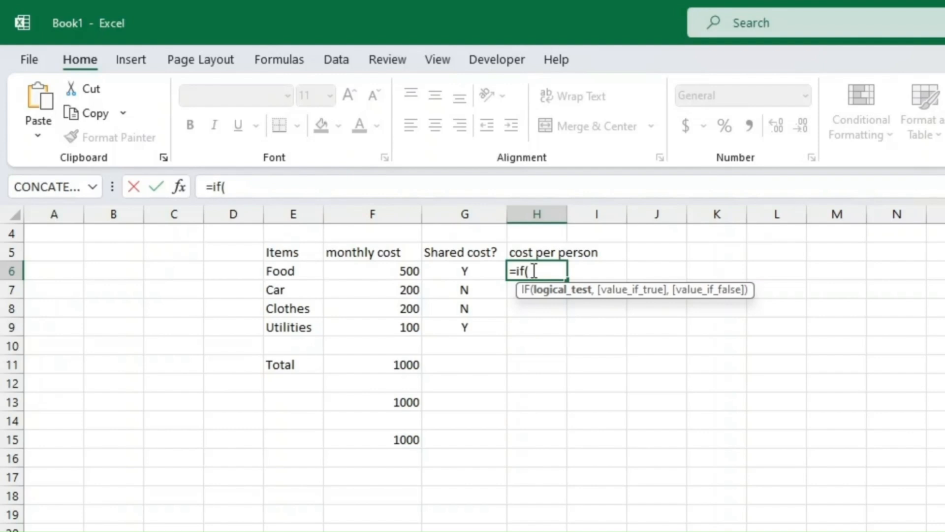
{"action": "left_click", "coordinate": [465, 268]}
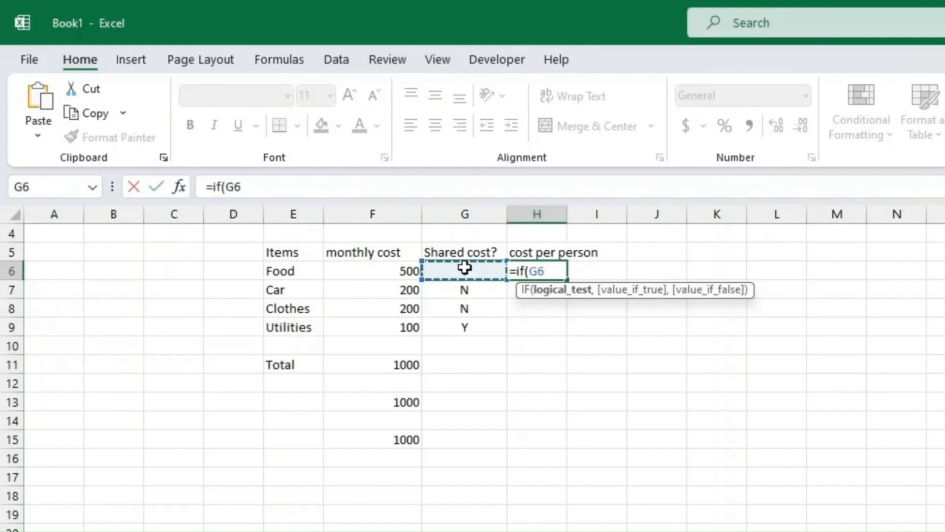
{"action": "type", "text": "=\"Y"}
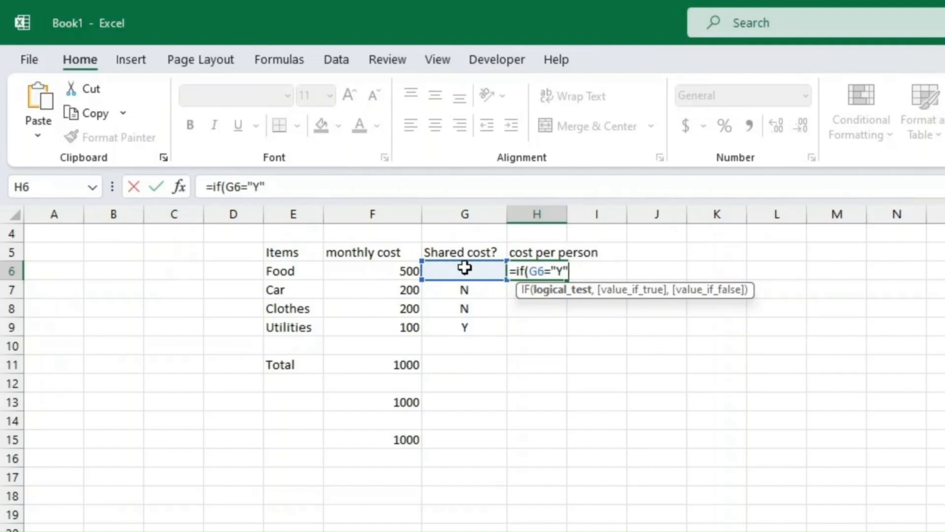
{"action": "type", "text": "\","}
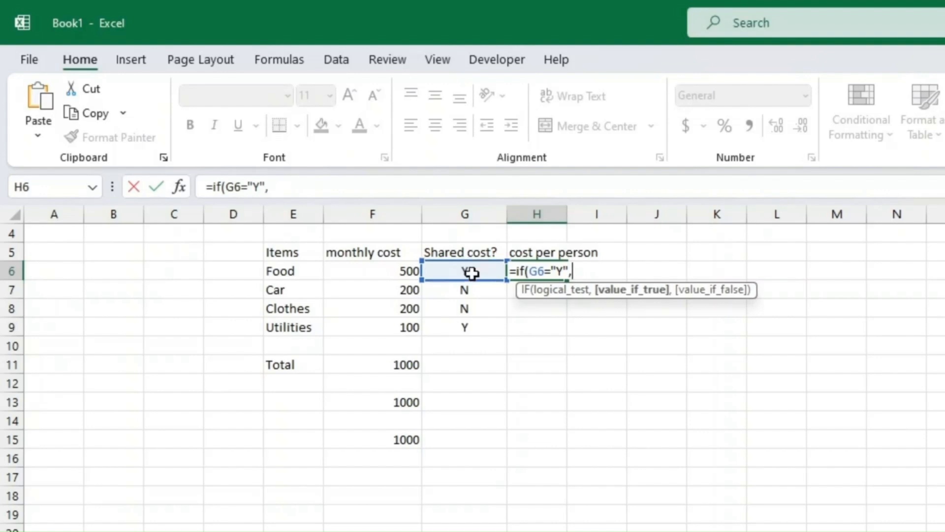
{"action": "left_click", "coordinate": [396, 271]}
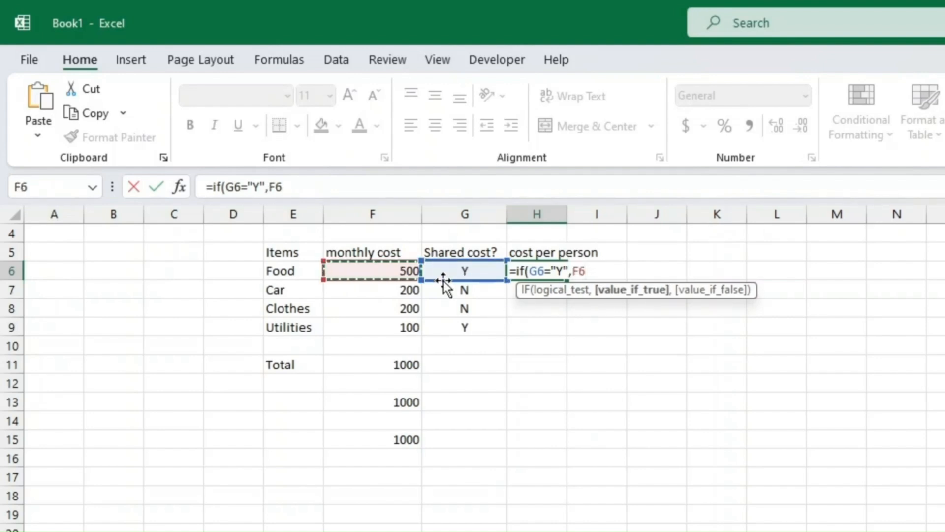
{"action": "type", "text": "/2)"}
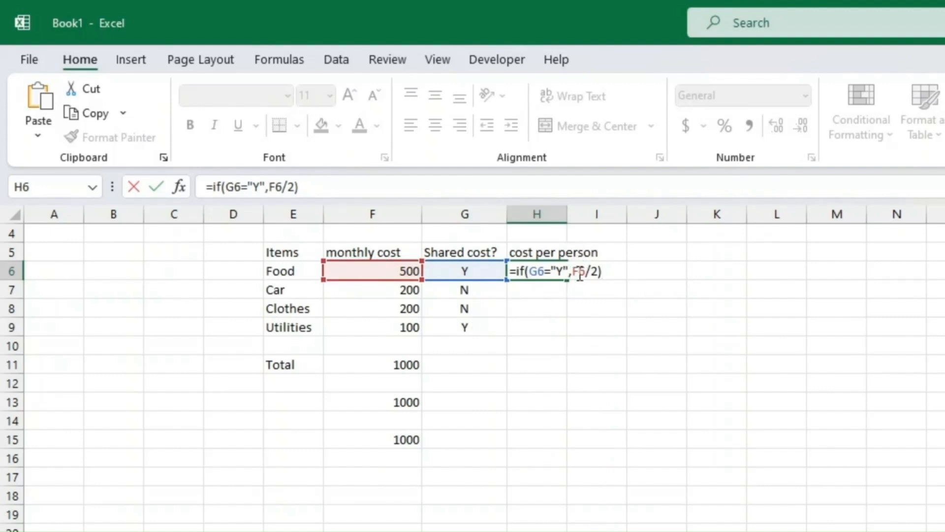
{"action": "left_click", "coordinate": [599, 271]}
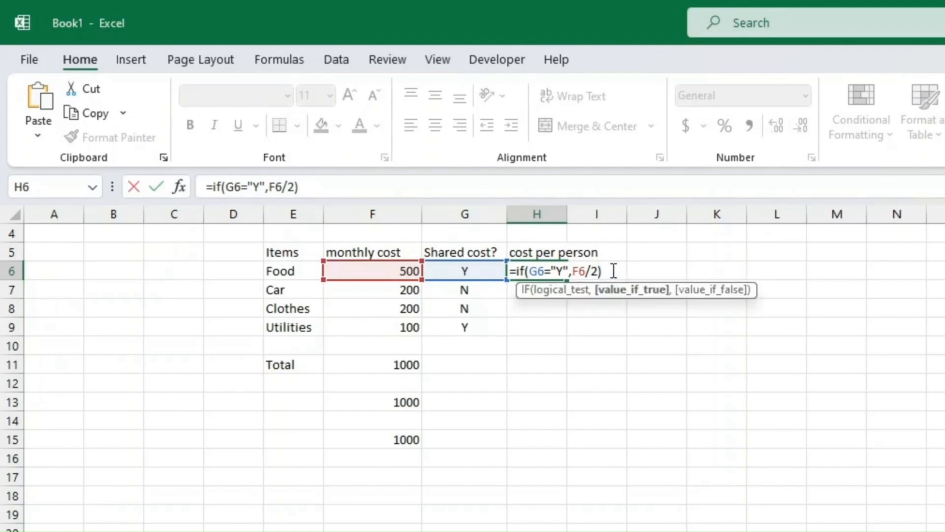
{"action": "type", "text": ","}
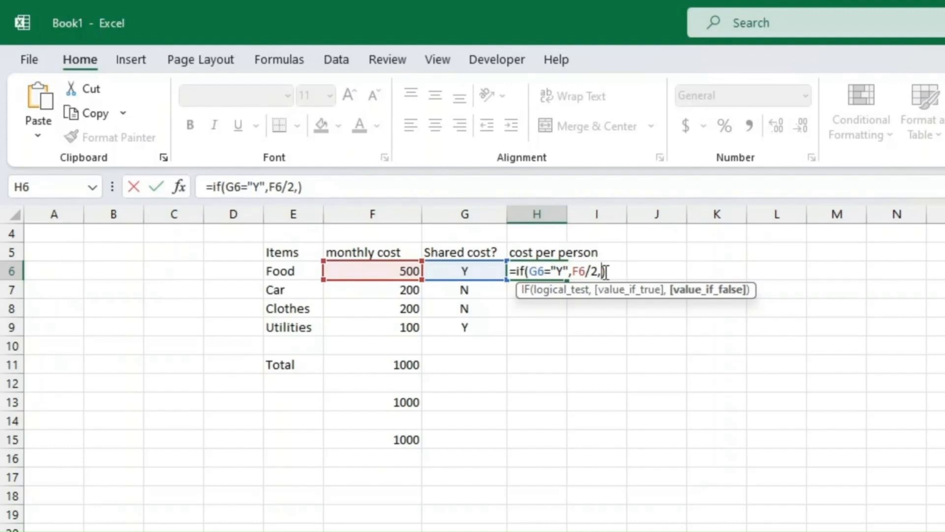
{"action": "type", "text": "F6"}
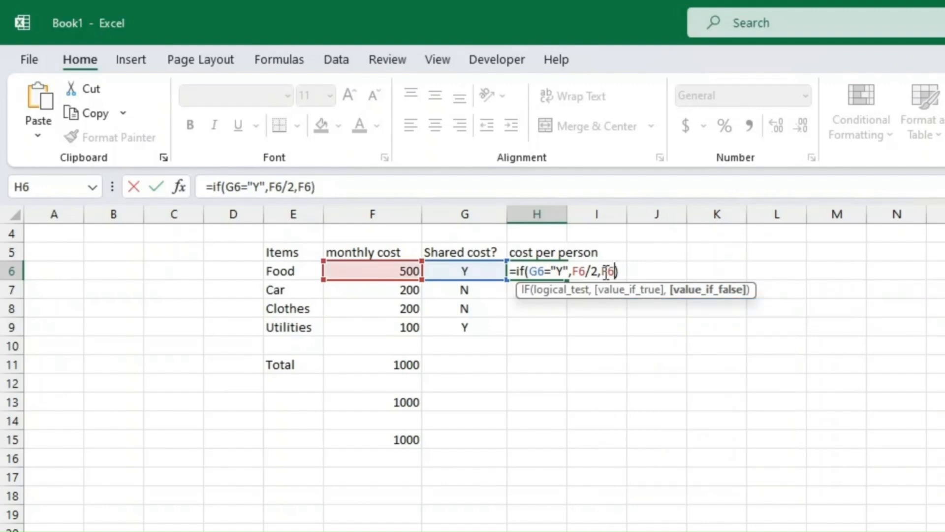
{"action": "key", "text": "Return"}
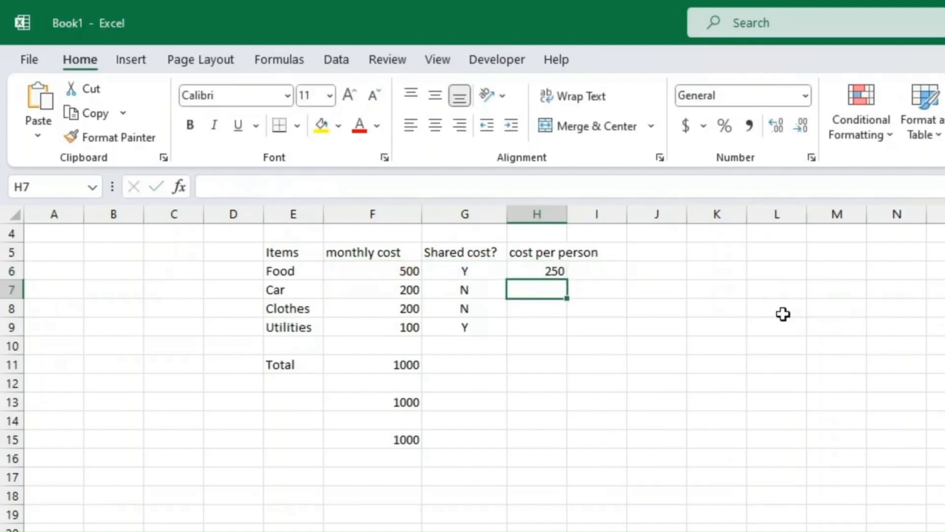
Review the IF formula's arguments in the Function Arguments dialog and confirm.
{"action": "left_click", "coordinate": [536, 271]}
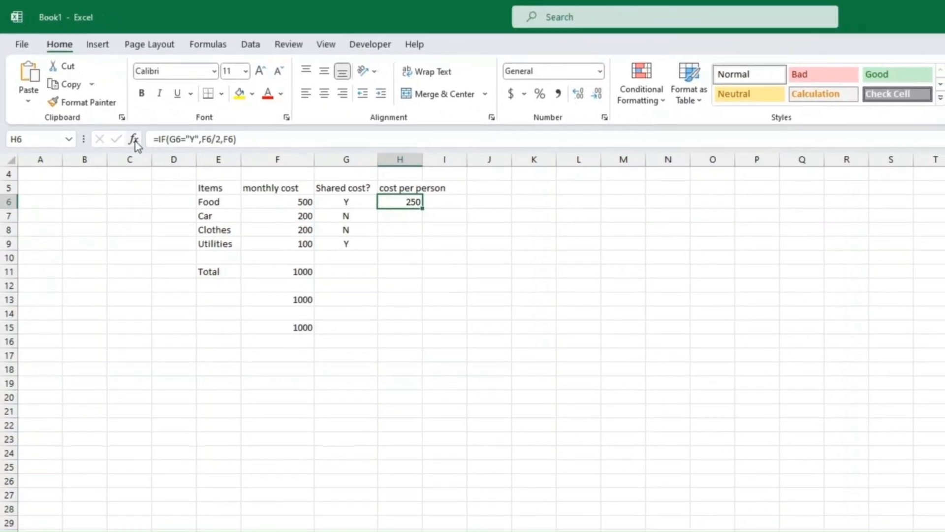
{"action": "left_click", "coordinate": [142, 148]}
{"action": "left_click", "coordinate": [669, 288]}
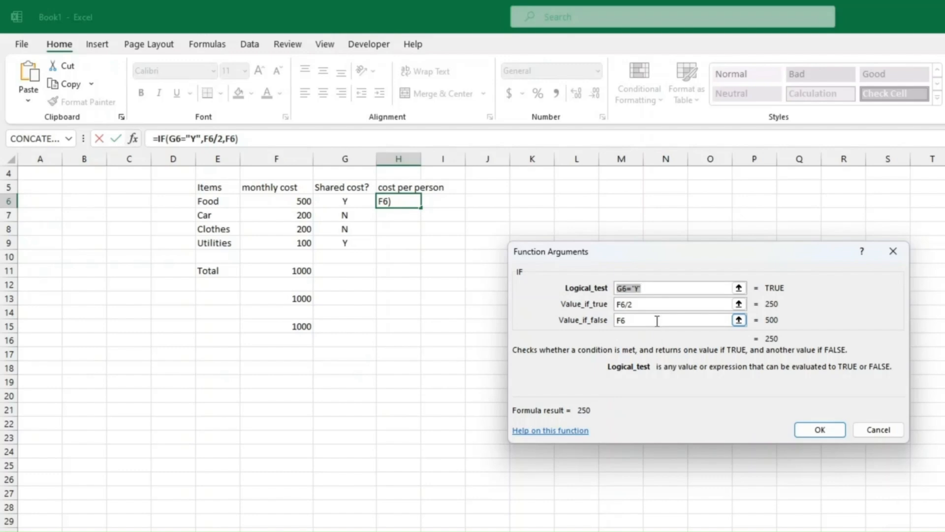
{"action": "left_click", "coordinate": [815, 430]}
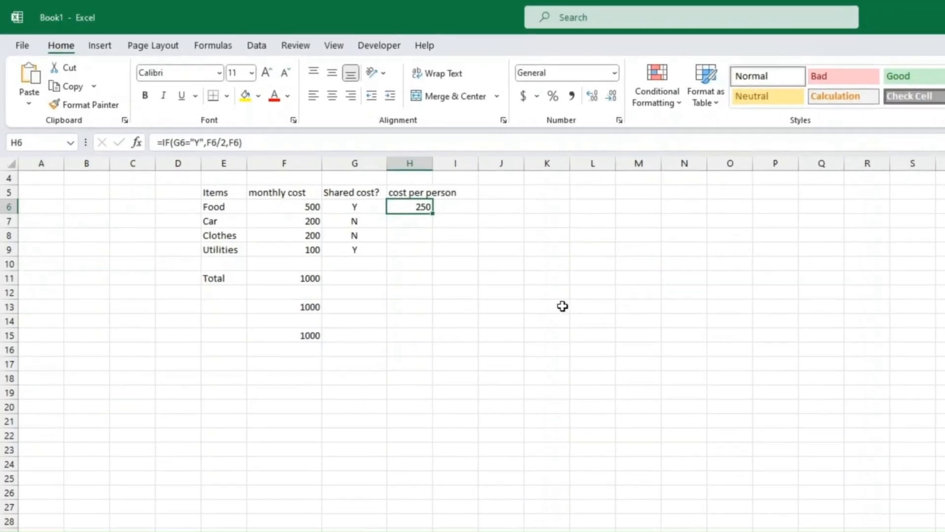
Copy H6's IF formula into H7, H8 and H9.
{"action": "key", "text": "ctrl+c"}
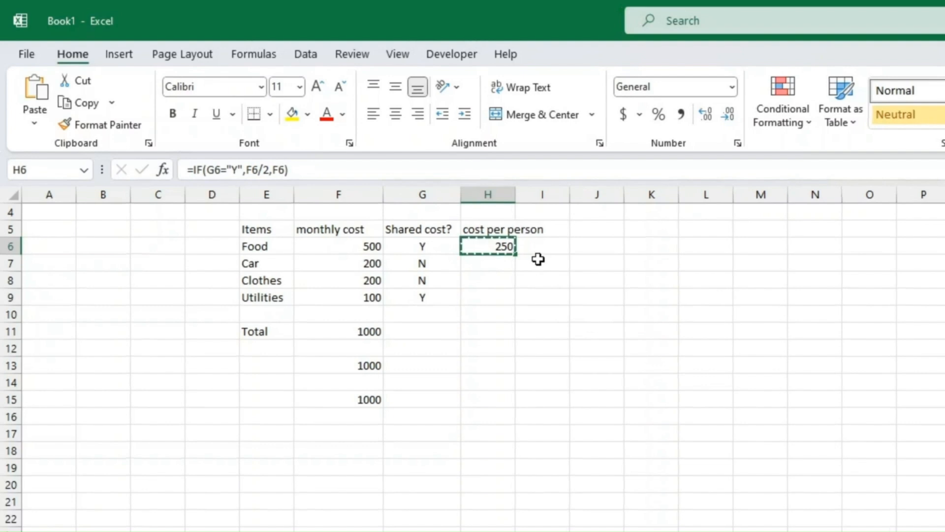
{"action": "key", "text": "Down"}
{"action": "key", "text": "ctrl+v"}
{"action": "key", "text": "Down"}
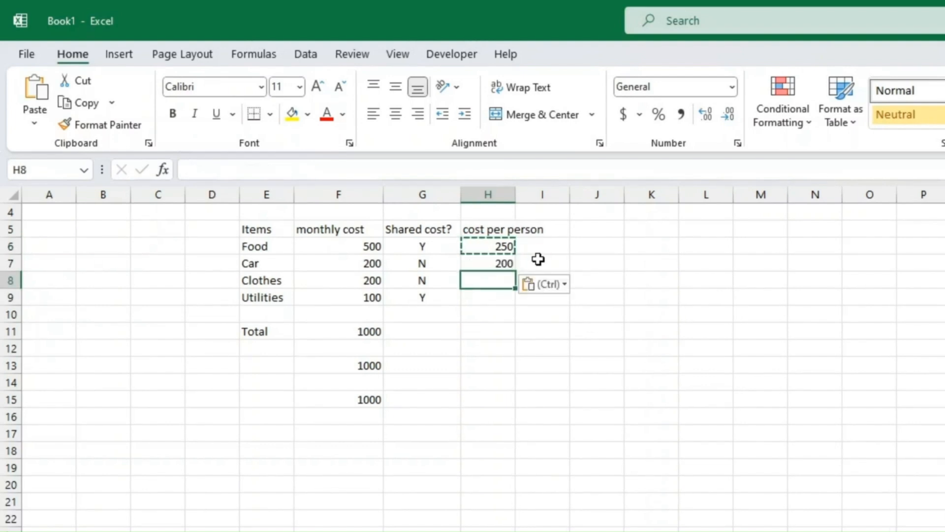
{"action": "key", "text": "ctrl+v"}
{"action": "key", "text": "Down"}
{"action": "key", "text": "ctrl+v"}
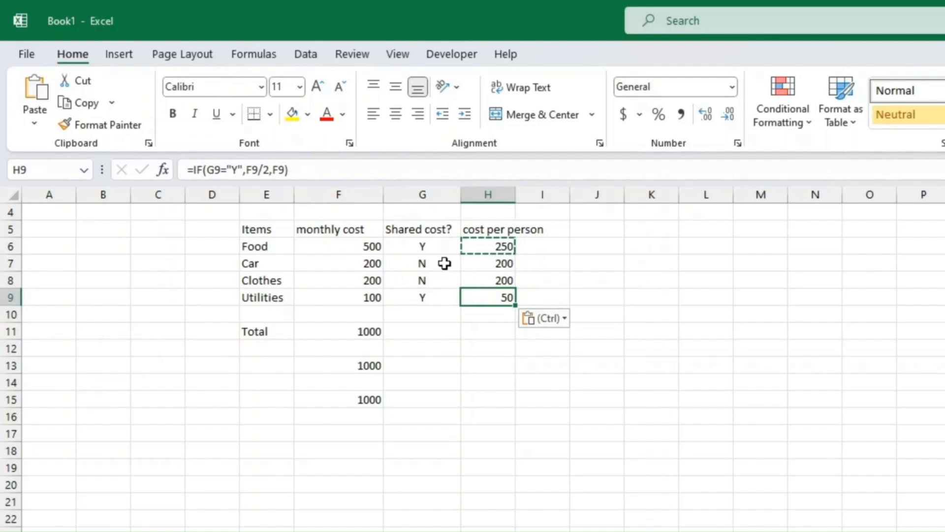
Check the copied formulas for Car, Clothes and Utilities (200, 200, 50).
{"action": "left_click", "coordinate": [512, 264]}
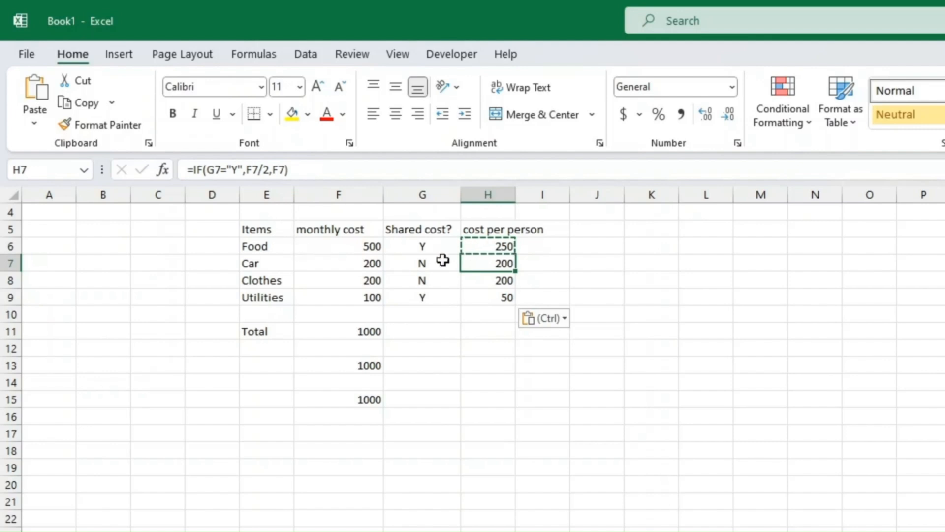
{"action": "left_click", "coordinate": [489, 277]}
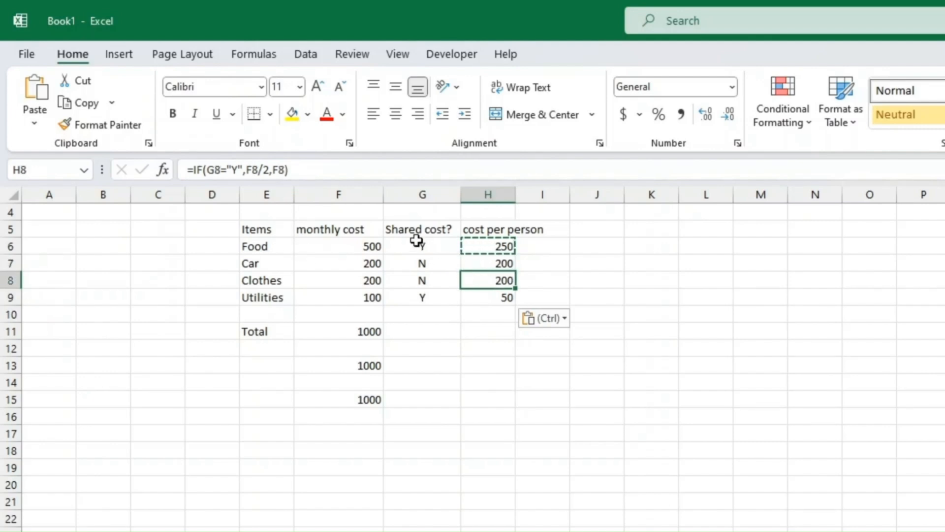
{"action": "left_click", "coordinate": [511, 297]}
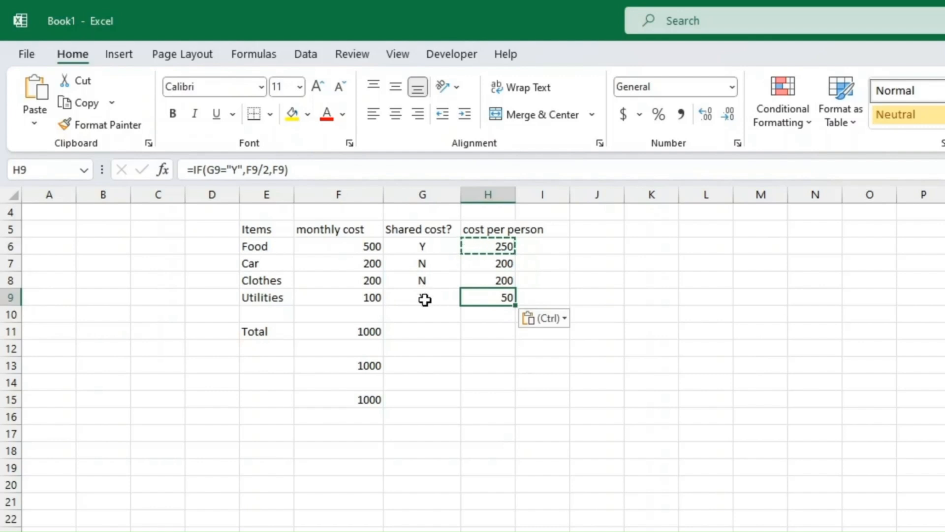
{"action": "left_click", "coordinate": [369, 331]}
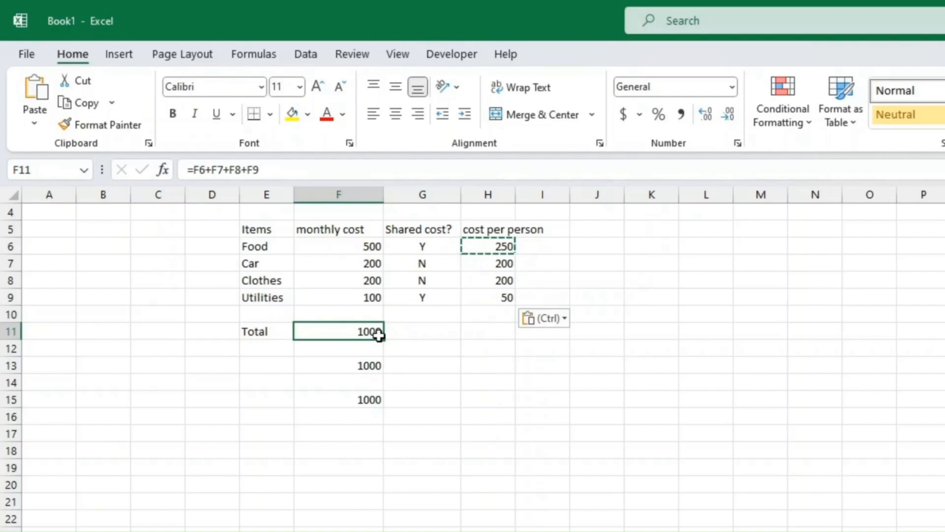
Copy F11's total formula into H11 so it sums the per-person costs to 700.
{"action": "key", "text": "ctrl+c"}
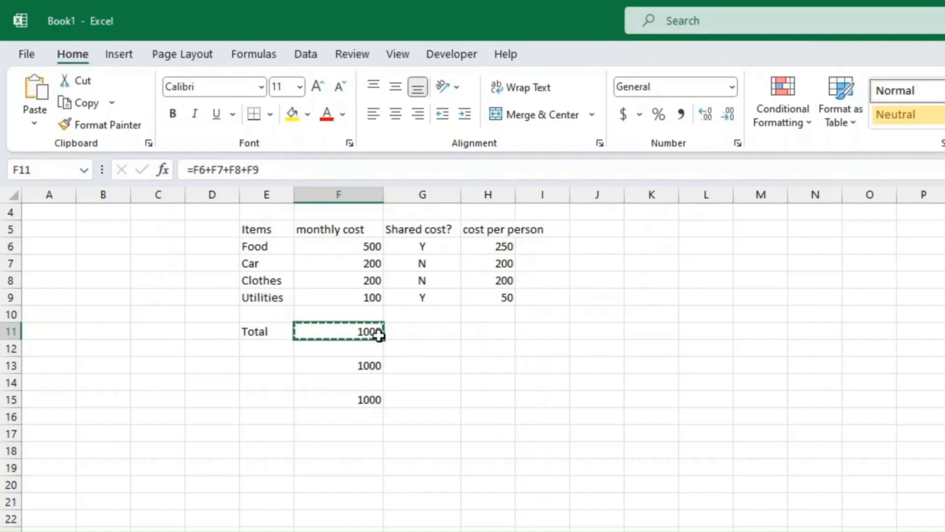
{"action": "key", "text": "Right"}
{"action": "key", "text": "Right"}
{"action": "key", "text": "ctrl+v"}
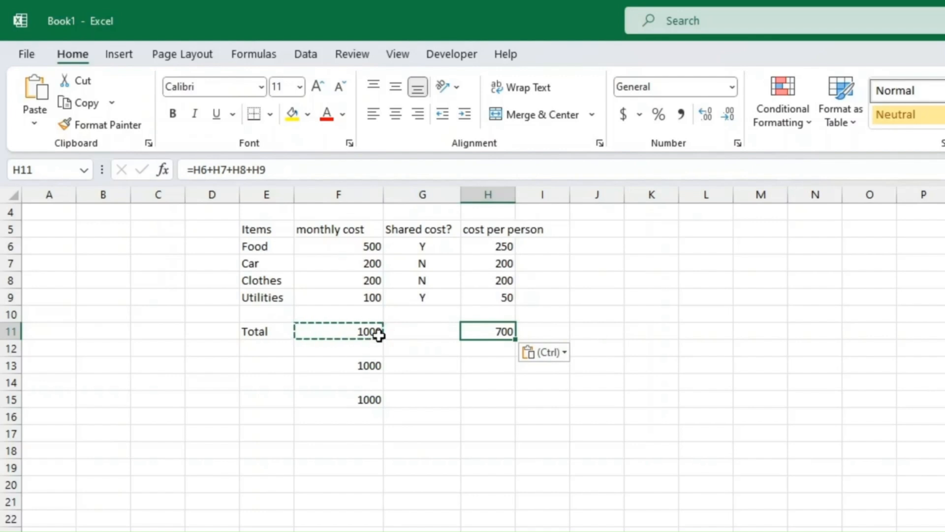
{"action": "key", "text": "Left"}
{"action": "key", "text": "Left"}
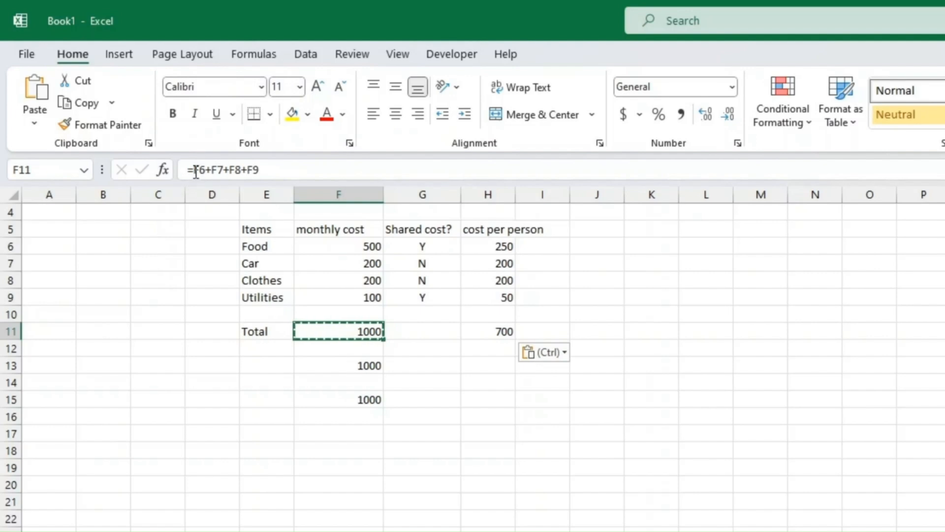
{"action": "left_click", "coordinate": [341, 196]}
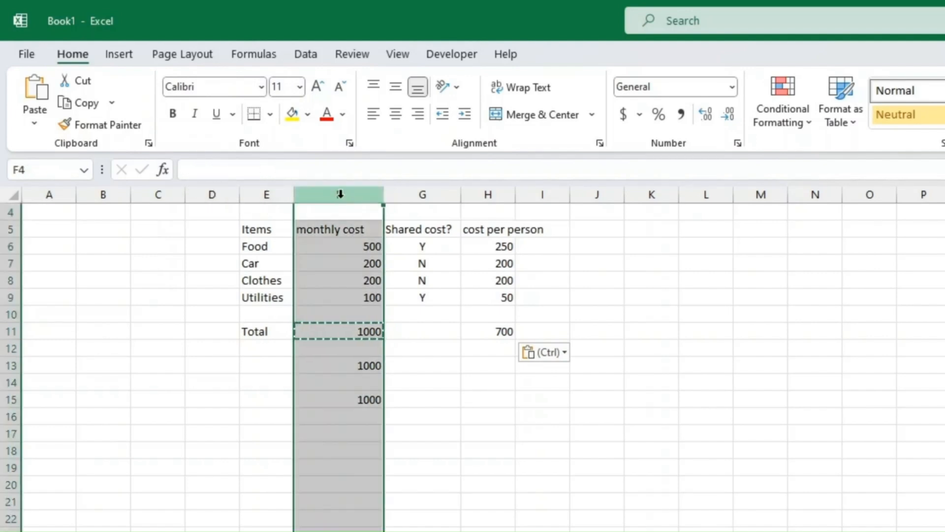
{"action": "left_click", "coordinate": [366, 335]}
{"action": "key", "text": "ctrl+c"}
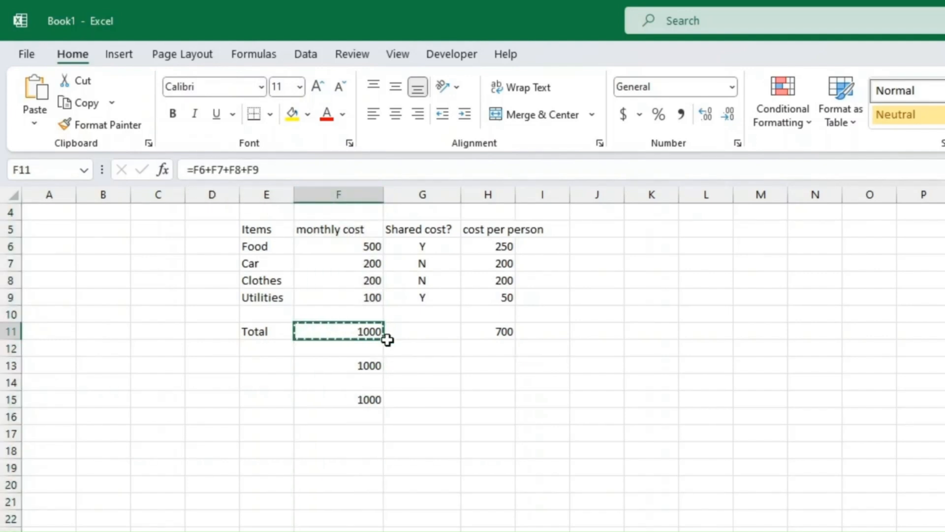
{"action": "left_click", "coordinate": [489, 333]}
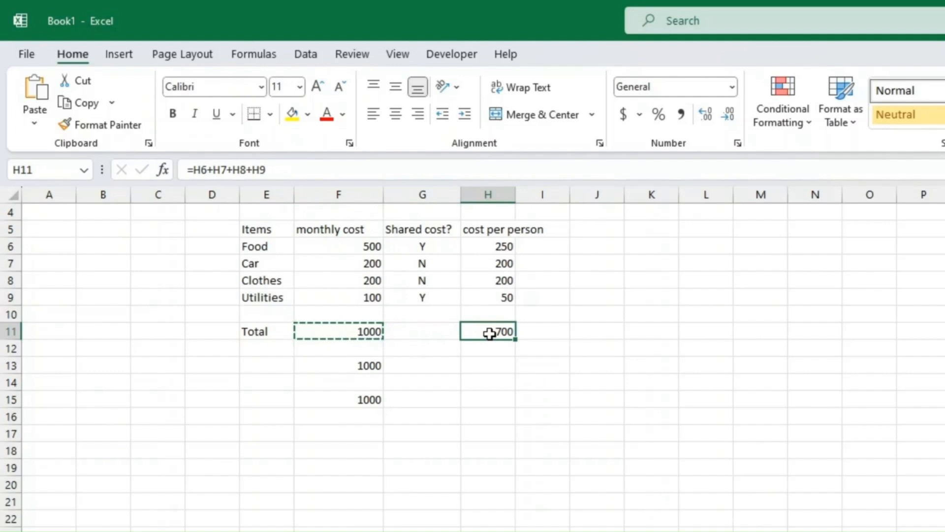
{"action": "key", "text": "ctrl+v"}
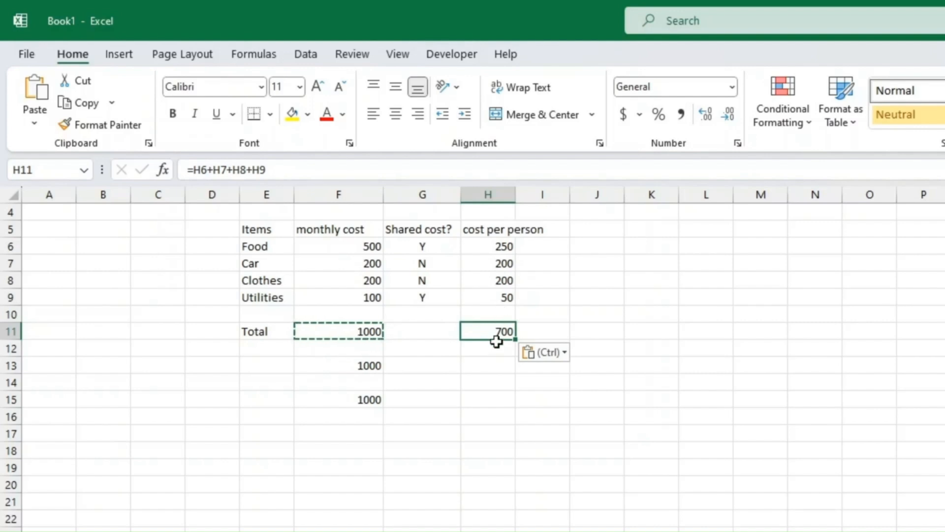
Copy the totals in F13:F15 into H13:H15.
{"action": "left_click", "coordinate": [357, 330]}
{"action": "left_click", "coordinate": [489, 335]}
{"action": "left_click", "coordinate": [367, 365]}
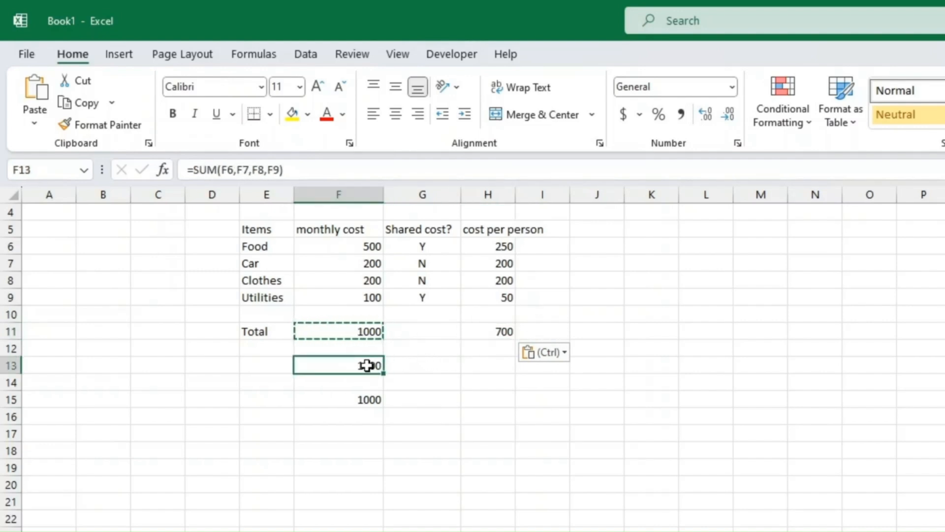
{"action": "left_click", "coordinate": [365, 401]}
{"action": "left_click_drag", "start_coordinate": [367, 365], "coordinate": [366, 400]}
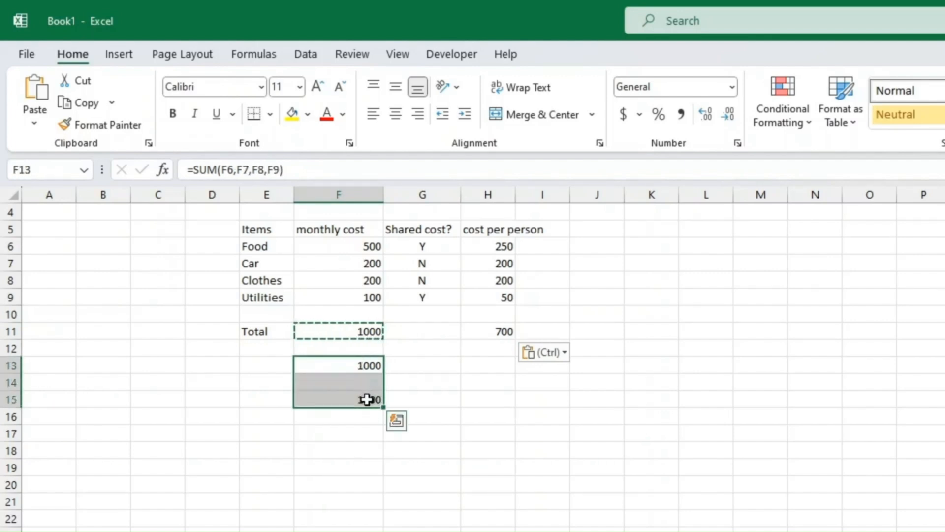
{"action": "key", "text": "ctrl+c"}
{"action": "left_click", "coordinate": [491, 366]}
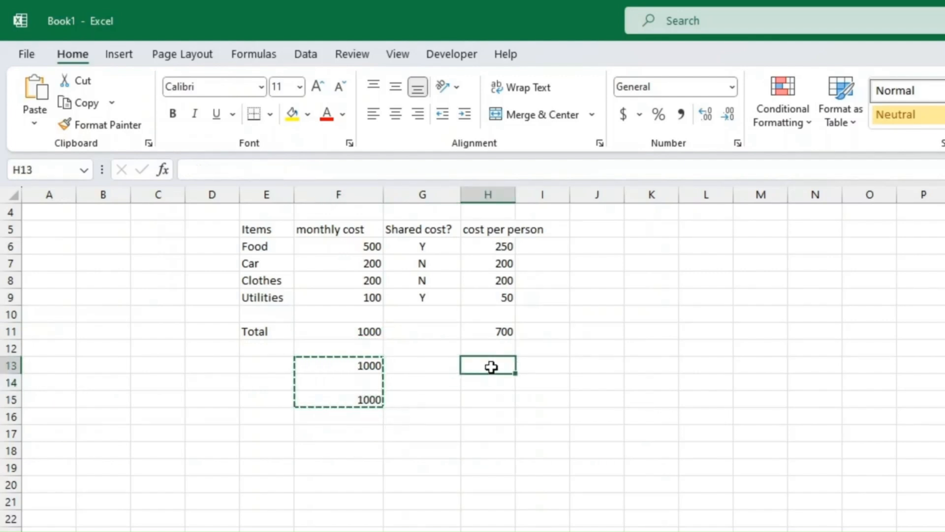
{"action": "key", "text": "ctrl+v"}
Clear the totals in F11:H13, leaving only the row 15 figures.
{"action": "left_click", "coordinate": [574, 372]}
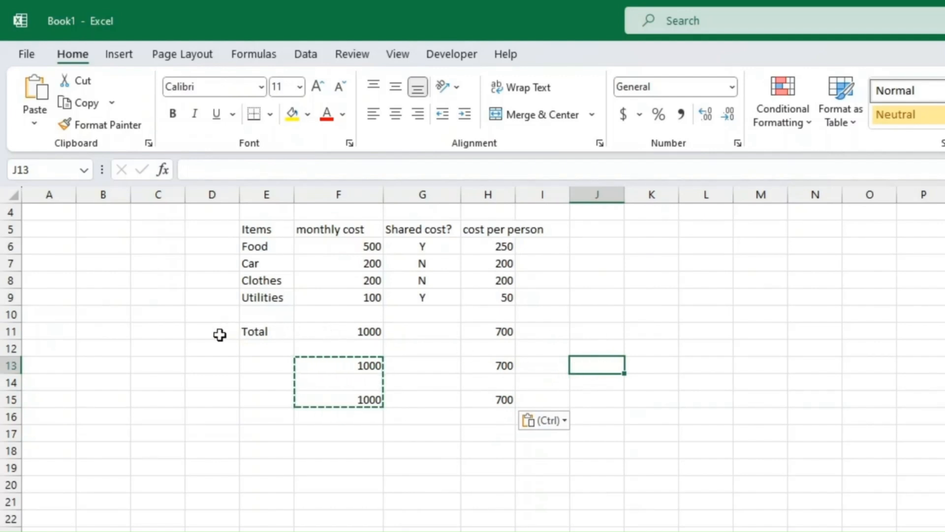
{"action": "left_click_drag", "start_coordinate": [339, 331], "coordinate": [494, 363]}
{"action": "key", "text": "Delete"}
Copy the row 15 totals F15:H15 into the Total row at F11.
{"action": "key", "text": "Down"}
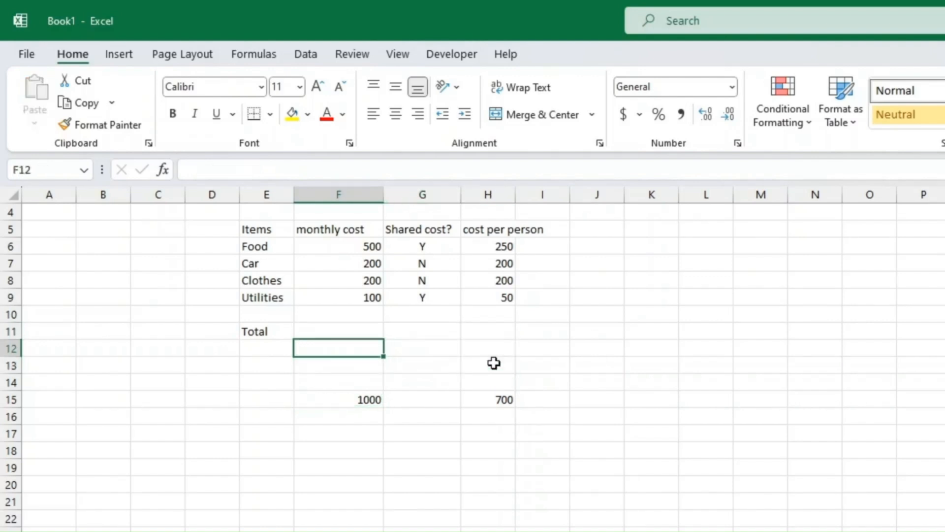
{"action": "key", "text": "Down"}
{"action": "key", "text": "Down"}
{"action": "key", "text": "Down"}
{"action": "key", "text": "shift+Right"}
{"action": "key", "text": "shift+Right"}
{"action": "key", "text": "shift+Right"}
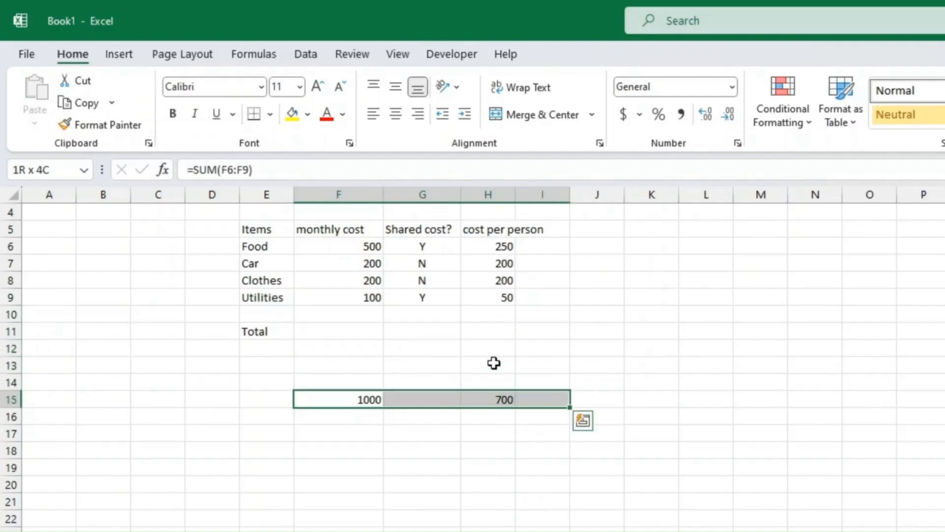
{"action": "left_click", "coordinate": [476, 400], "text": "shift"}
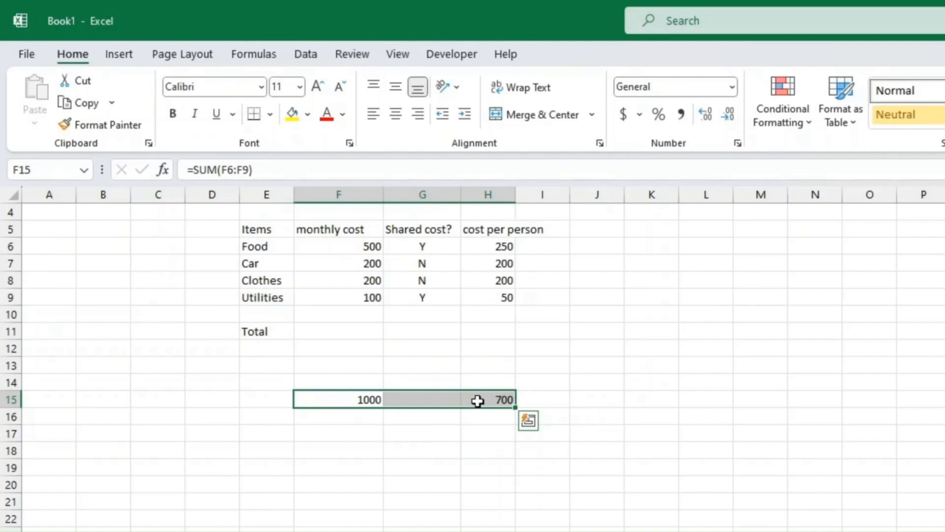
{"action": "key", "text": "ctrl+c"}
{"action": "left_click", "coordinate": [355, 330]}
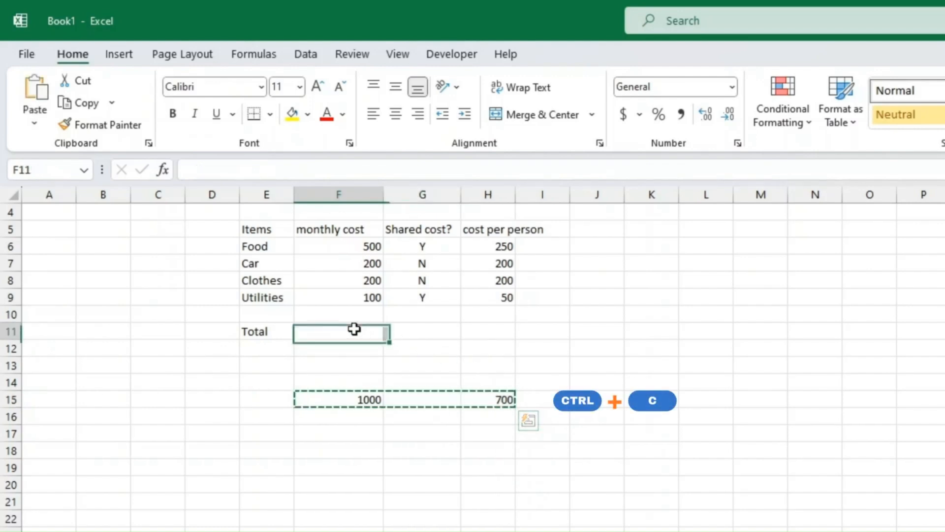
{"action": "key", "text": "ctrl+v"}
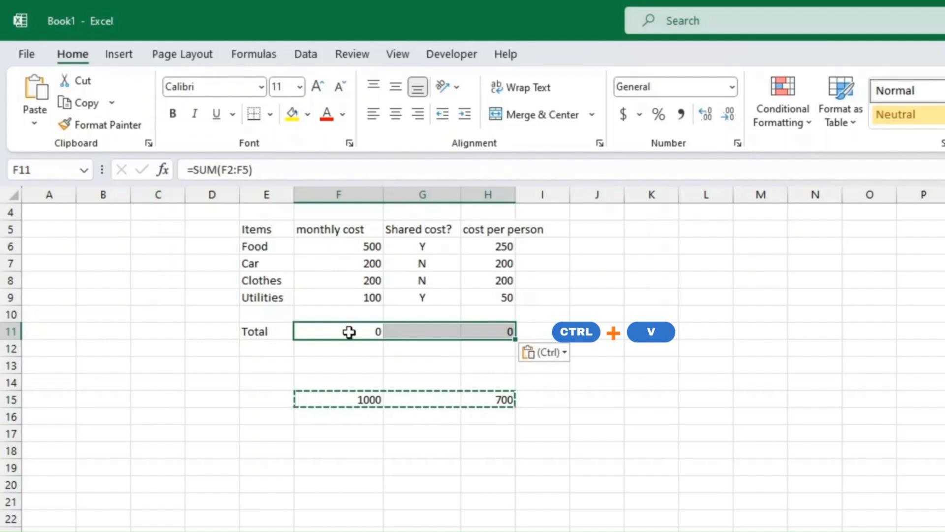
Compare the Total row's SUM(F2:F5) formulas with the working SUM(F6:F9) formulas in row 15.
{"action": "left_click_drag", "start_coordinate": [349, 332], "coordinate": [506, 330]}
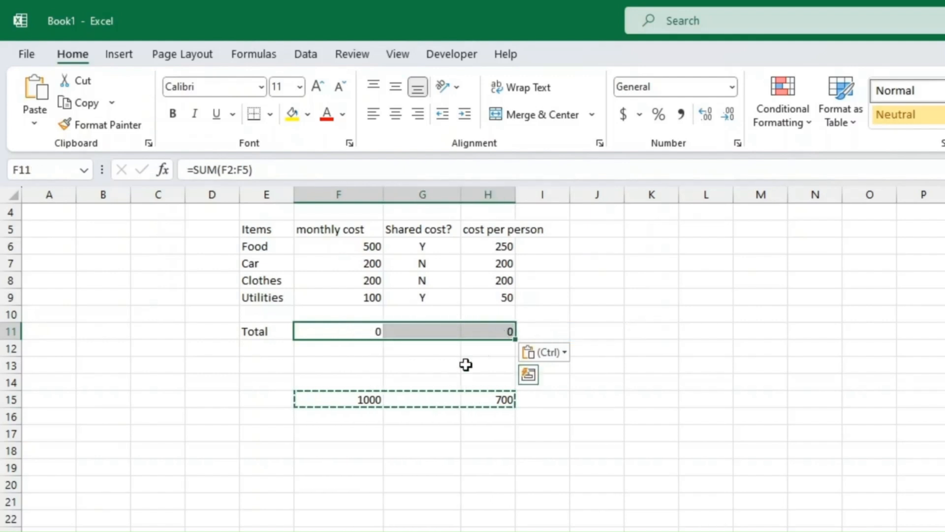
{"action": "left_click", "coordinate": [363, 398]}
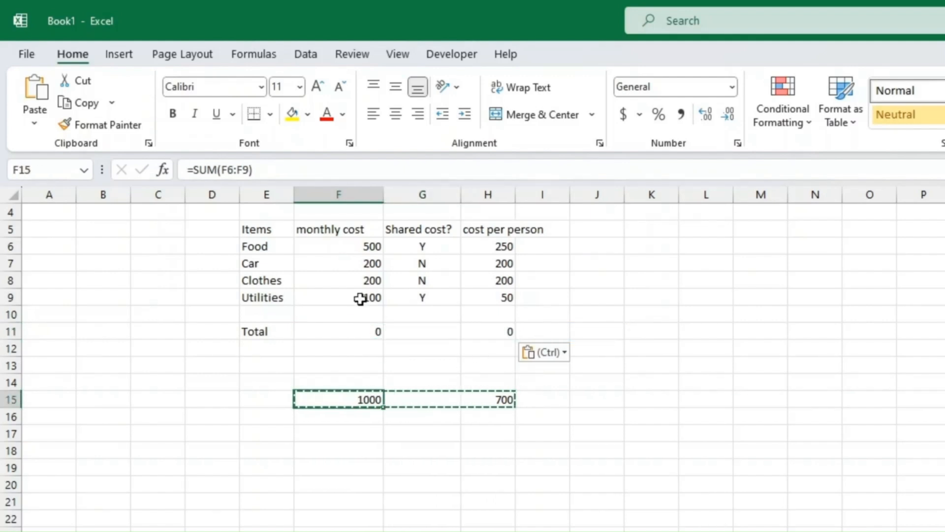
{"action": "scroll", "coordinate": [354, 401], "scroll_direction": "up", "scroll_amount": 1}
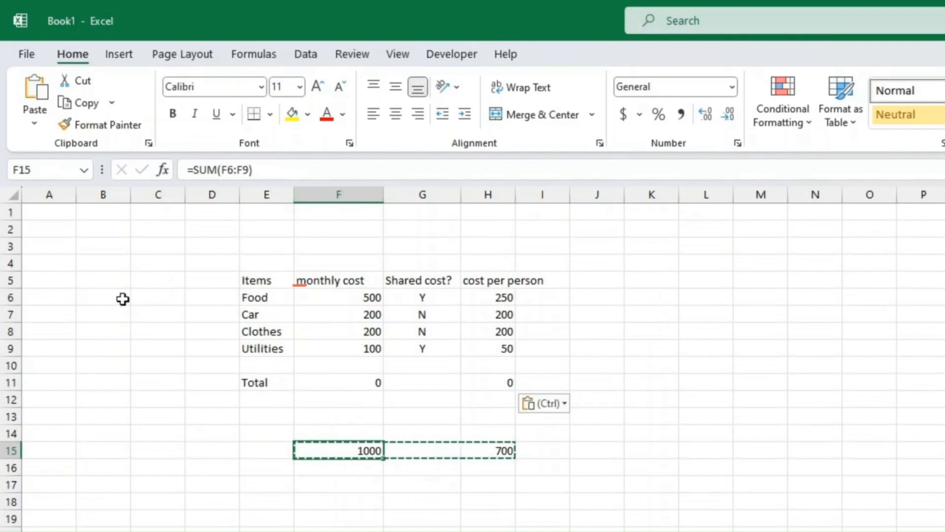
{"action": "left_click_drag", "start_coordinate": [319, 294], "coordinate": [329, 345]}
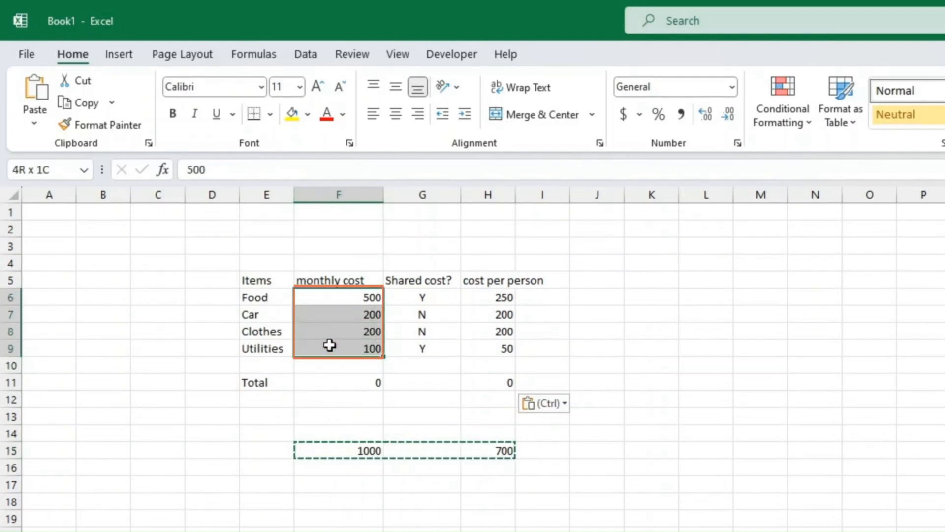
{"action": "left_click", "coordinate": [373, 383]}
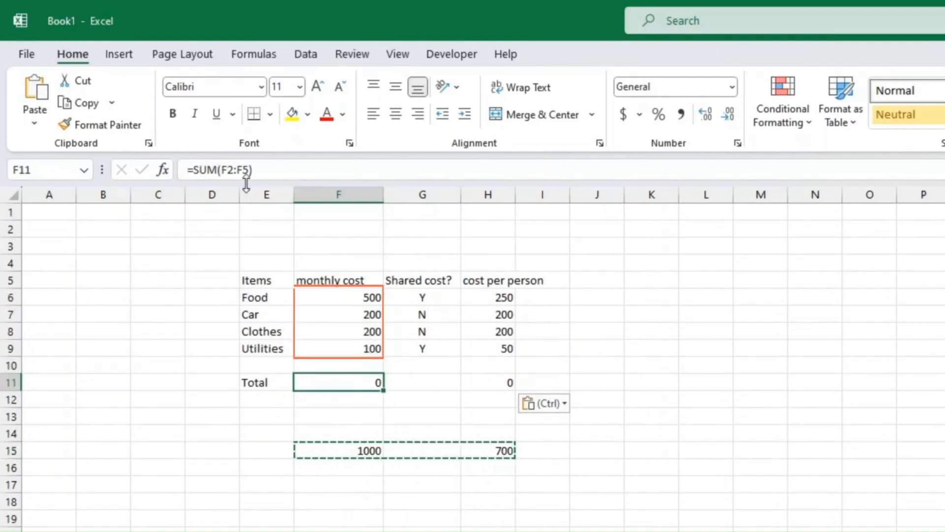
{"action": "left_click", "coordinate": [347, 228]}
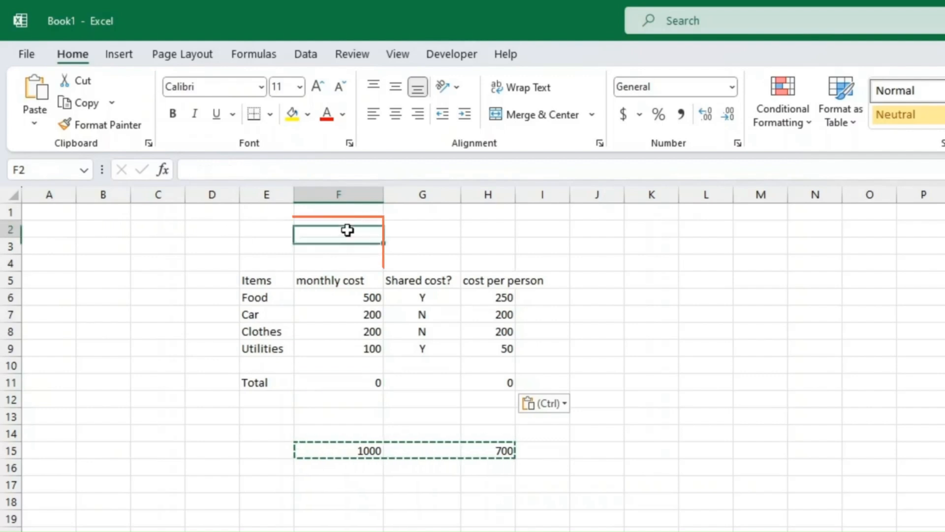
{"action": "left_click_drag", "start_coordinate": [348, 229], "coordinate": [349, 282]}
{"action": "left_click_drag", "start_coordinate": [343, 447], "coordinate": [480, 448]}
{"action": "left_click", "coordinate": [370, 382]}
{"action": "left_click_drag", "start_coordinate": [370, 382], "coordinate": [477, 383]}
{"action": "left_click", "coordinate": [345, 451]}
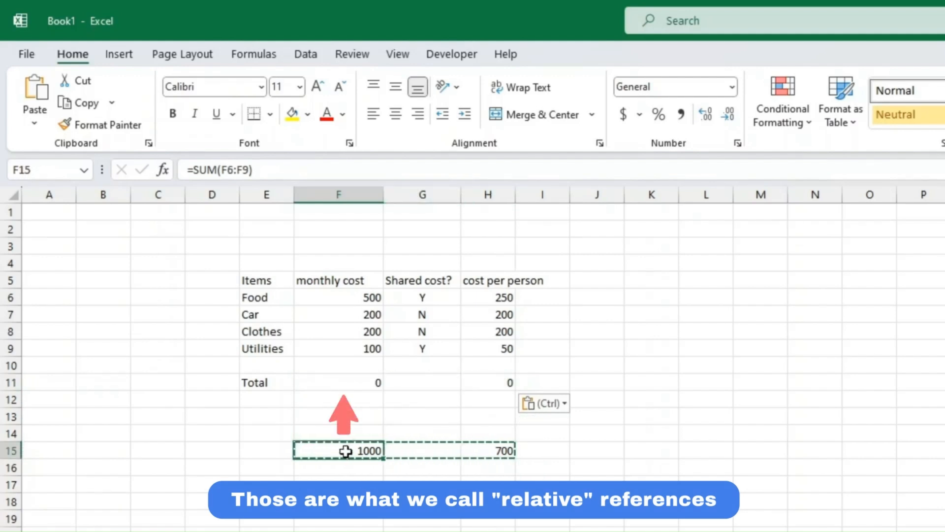
{"action": "left_click", "coordinate": [359, 370]}
{"action": "left_click", "coordinate": [348, 383]}
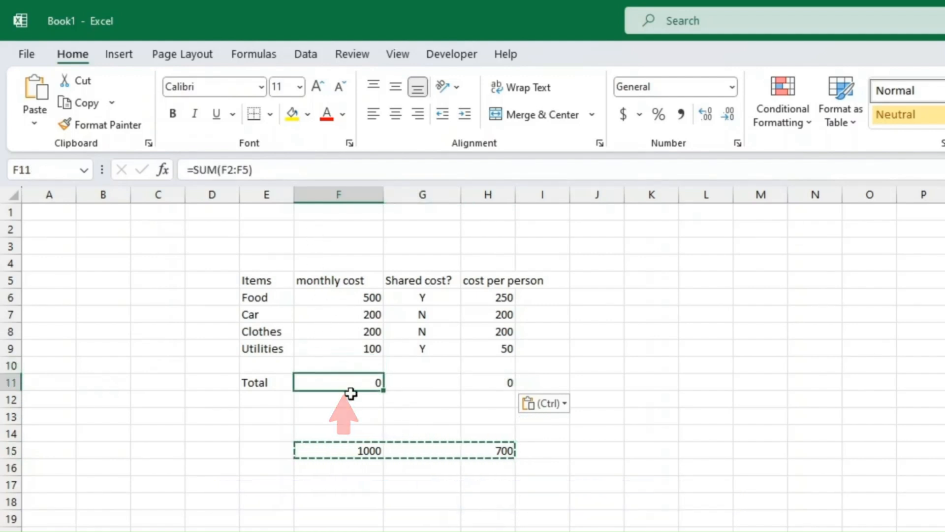
{"action": "left_click_drag", "start_coordinate": [352, 452], "coordinate": [481, 445]}
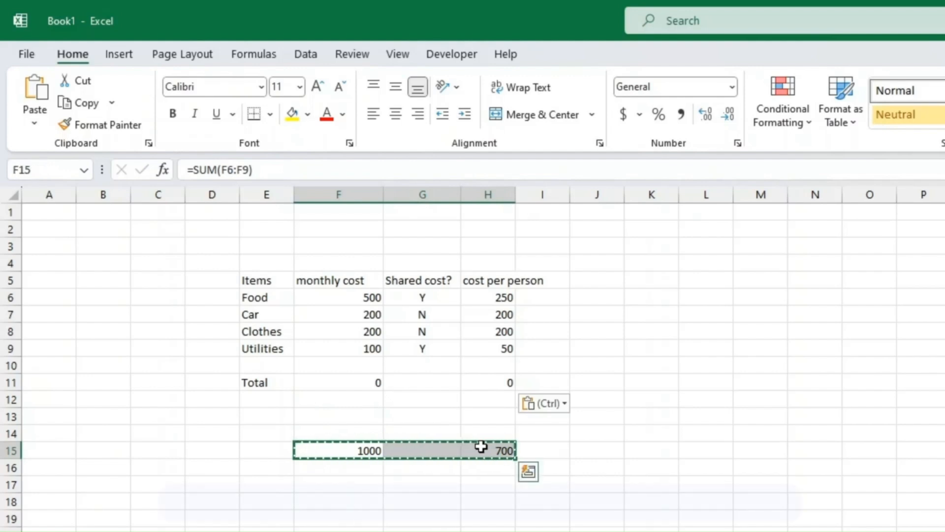
Move the correct row 15 totals into the Total row, showing 1000 and 700.
{"action": "key", "text": "ctrl+x"}
{"action": "left_click", "coordinate": [372, 385]}
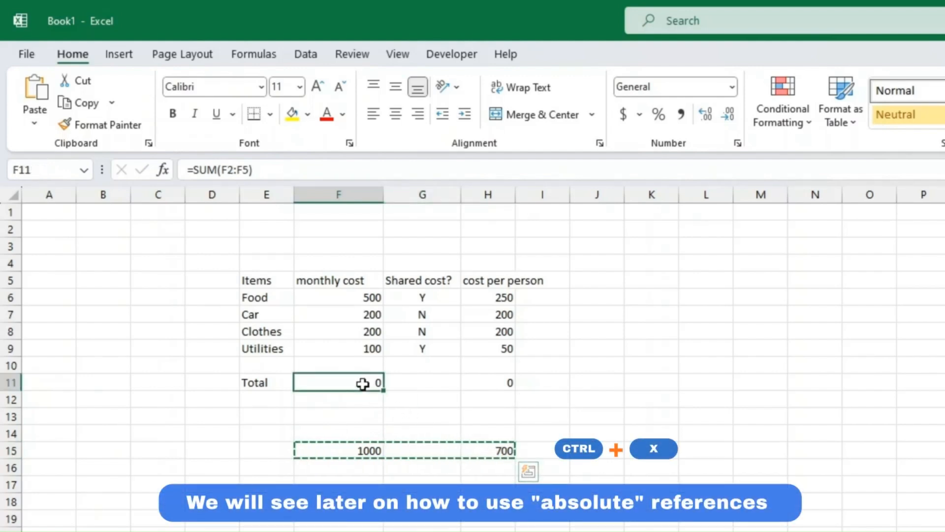
{"action": "key", "text": "ctrl+v"}
{"action": "left_click", "coordinate": [368, 383]}
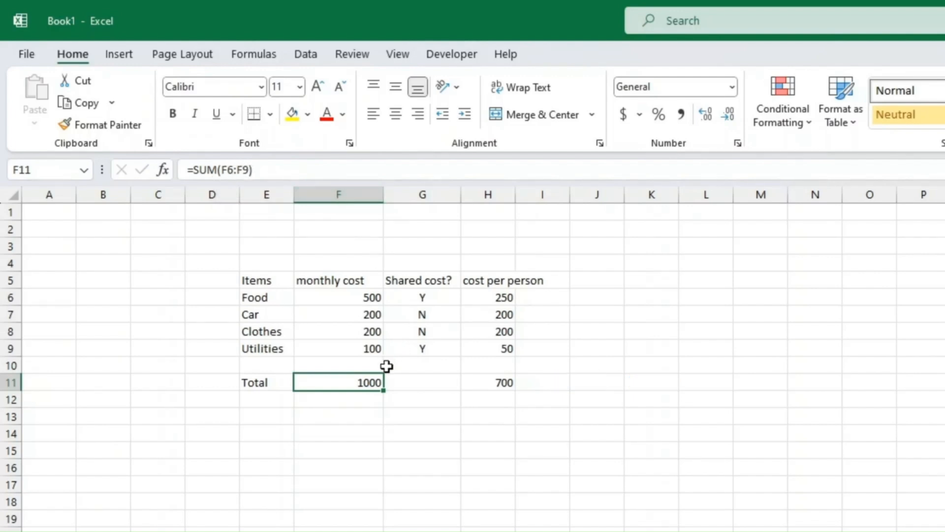
{"action": "left_click", "coordinate": [510, 378]}
{"action": "left_click_drag", "start_coordinate": [508, 378], "coordinate": [266, 379]}
{"action": "left_click", "coordinate": [278, 412]}
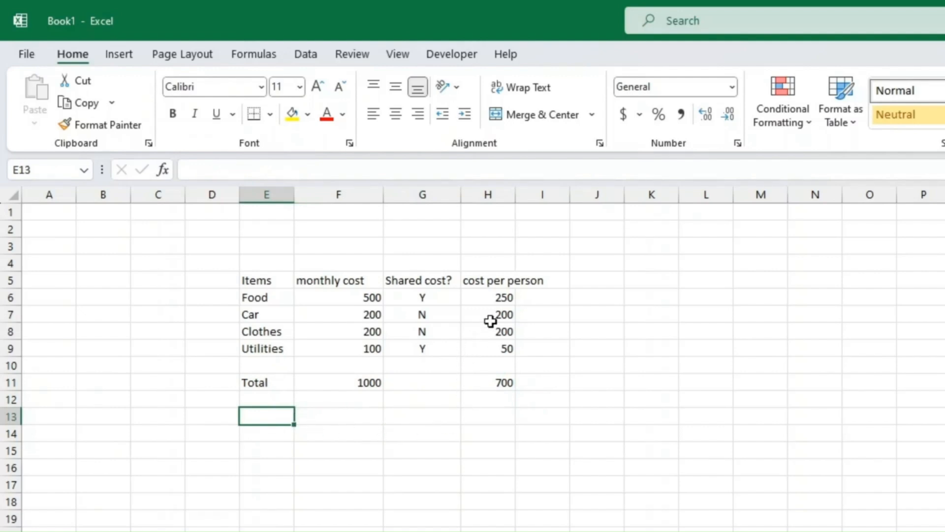
Browse the Math & Trig and Logical function lists on the Formulas tab, then select E5:H11.
{"action": "left_click", "coordinate": [360, 385]}
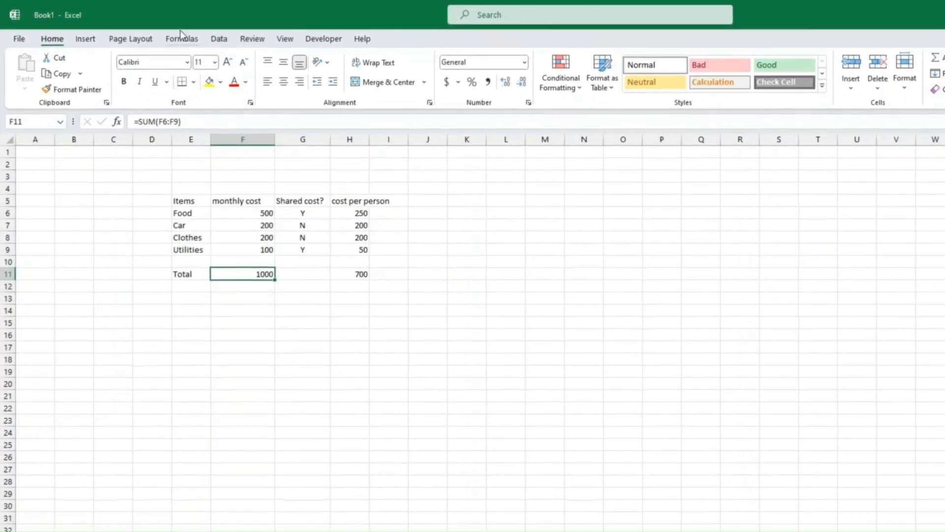
{"action": "left_click", "coordinate": [181, 36]}
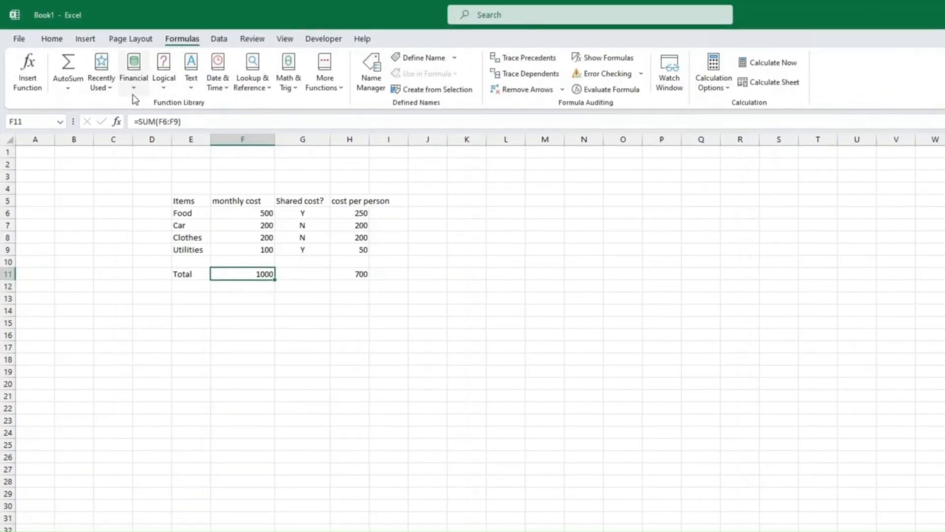
{"action": "left_click", "coordinate": [289, 85]}
{"action": "scroll", "coordinate": [317, 236], "scroll_direction": "down", "scroll_amount": 15}
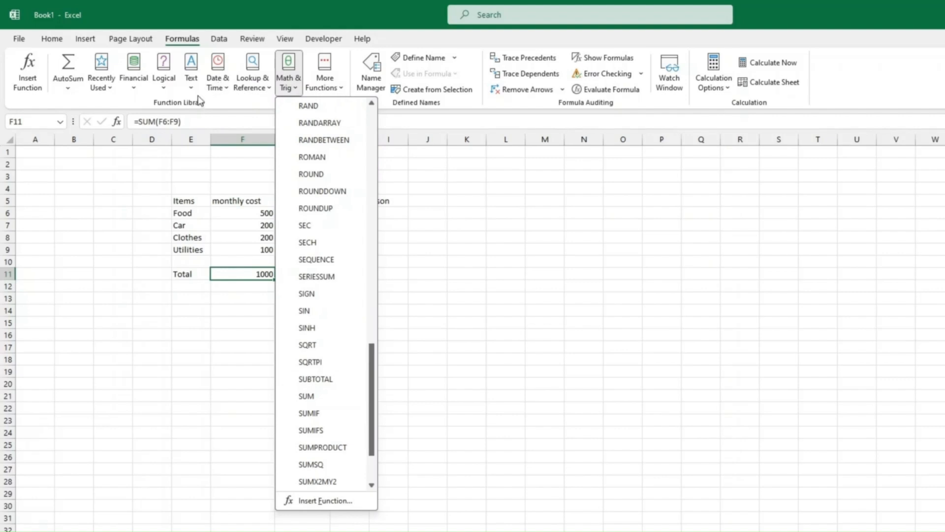
{"action": "left_click", "coordinate": [164, 79]}
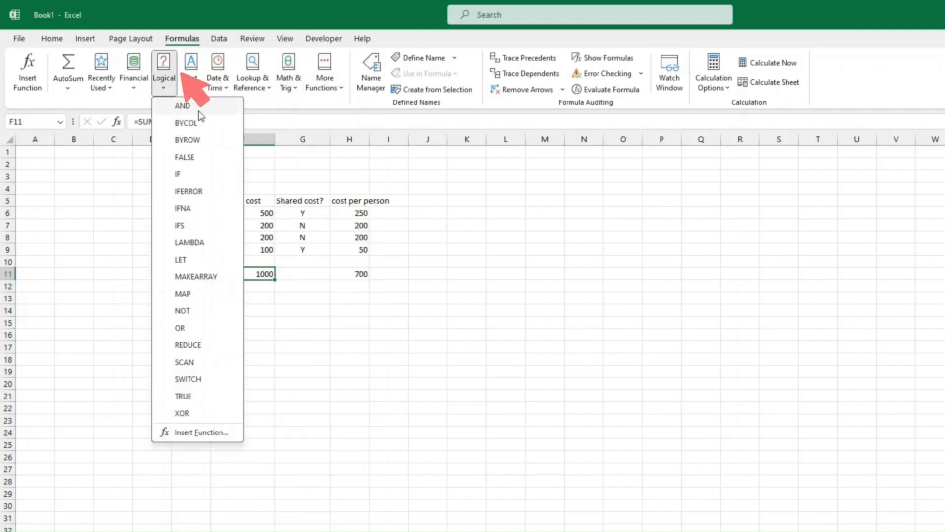
{"action": "left_click", "coordinate": [394, 321]}
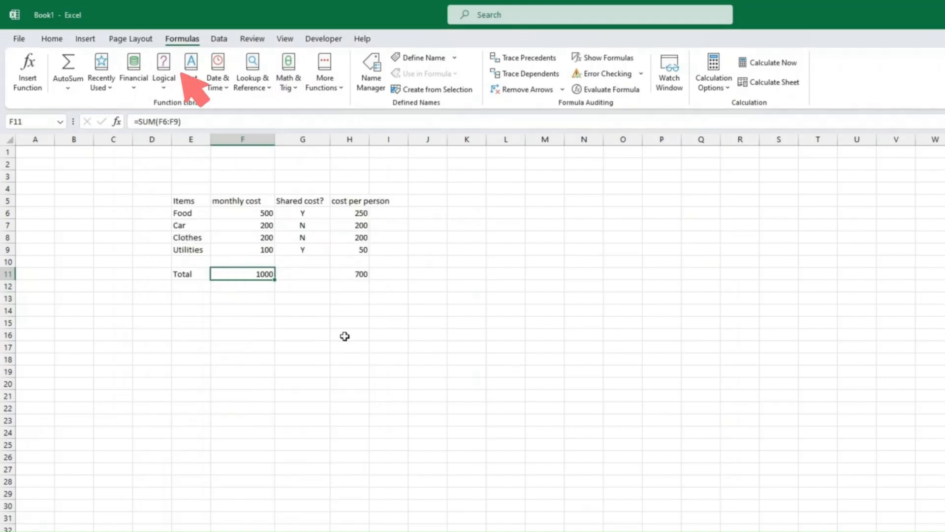
{"action": "left_click_drag", "start_coordinate": [183, 200], "coordinate": [350, 276]}
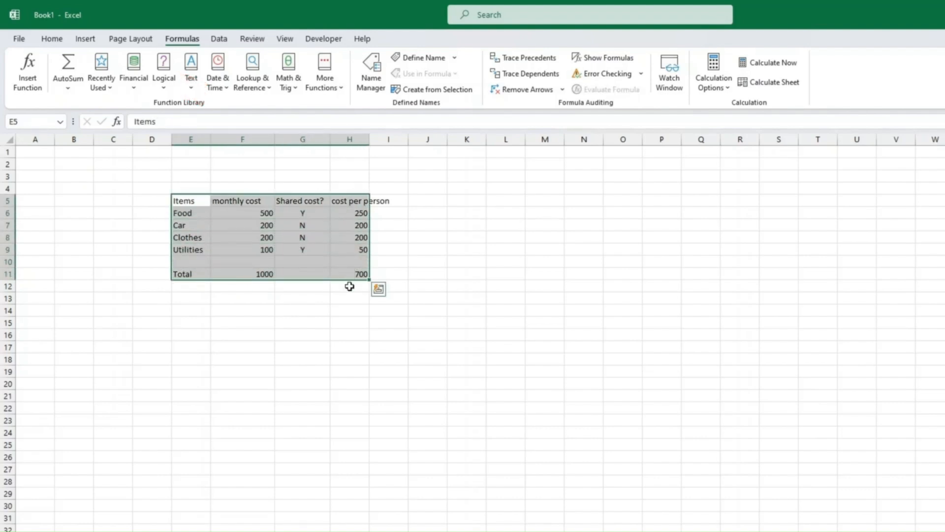
Deselect the cost table in the '023 Starting point for Training' workbook.
{"action": "left_click", "coordinate": [350, 286]}
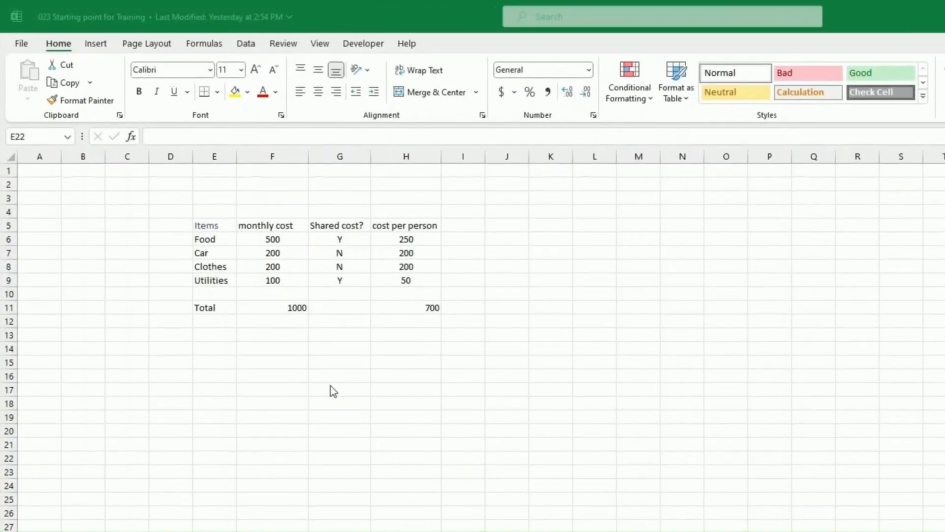
Uncheck Gridlines on the View tab so the table sits on plain white.
{"action": "left_click", "coordinate": [335, 378]}
{"action": "left_click", "coordinate": [323, 45]}
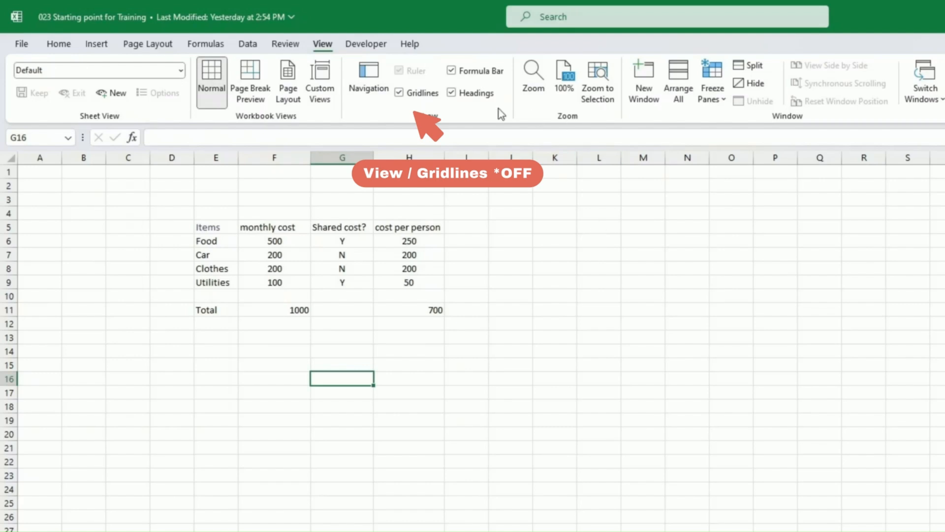
{"action": "left_click", "coordinate": [398, 93]}
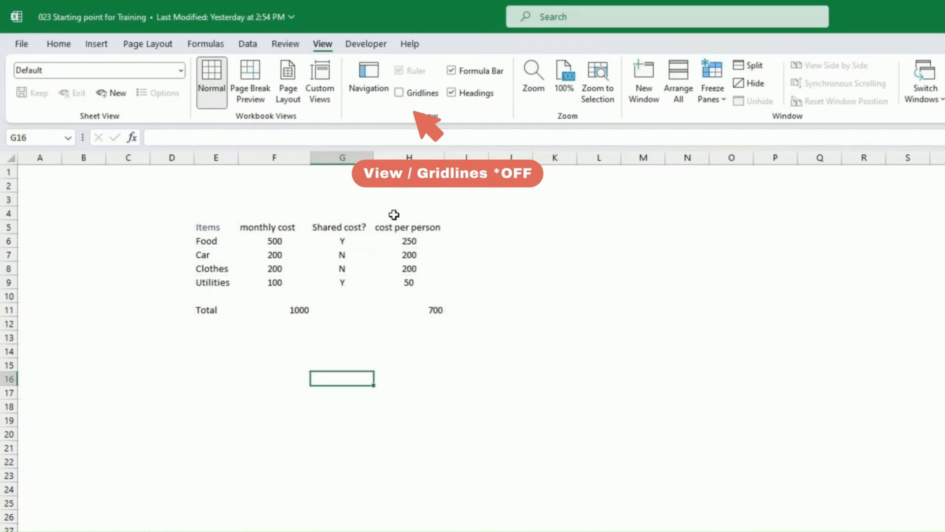
{"action": "left_click", "coordinate": [59, 44]}
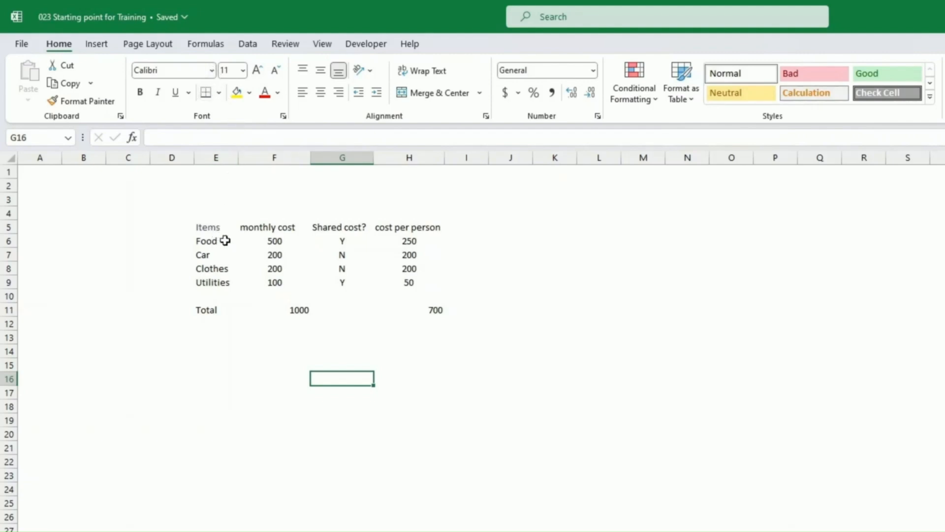
{"action": "left_click", "coordinate": [209, 225]}
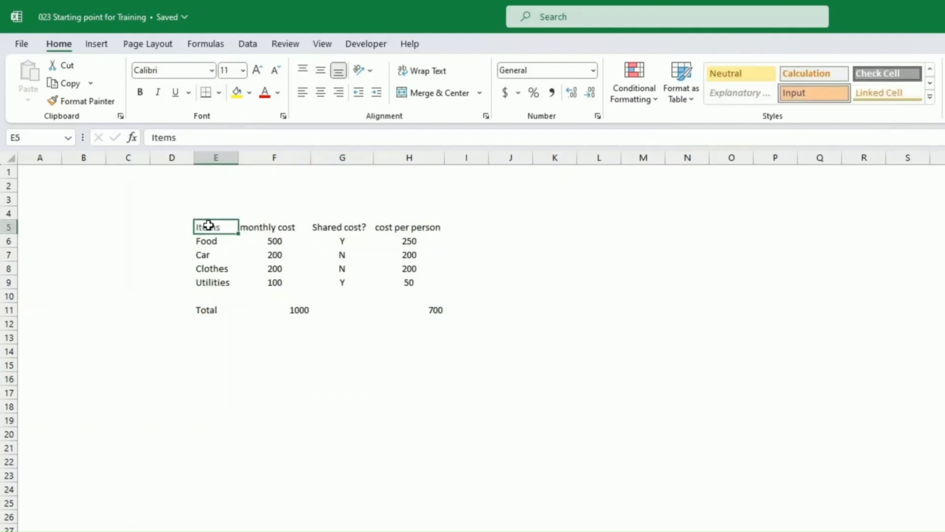
{"action": "left_click_drag", "start_coordinate": [215, 226], "coordinate": [453, 232]}
{"action": "left_click", "coordinate": [213, 72]}
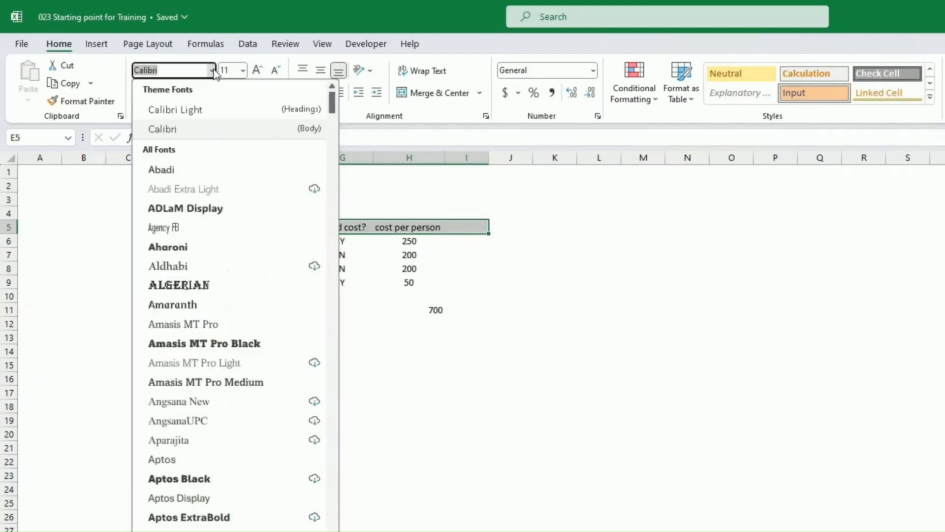
{"action": "left_click", "coordinate": [213, 72]}
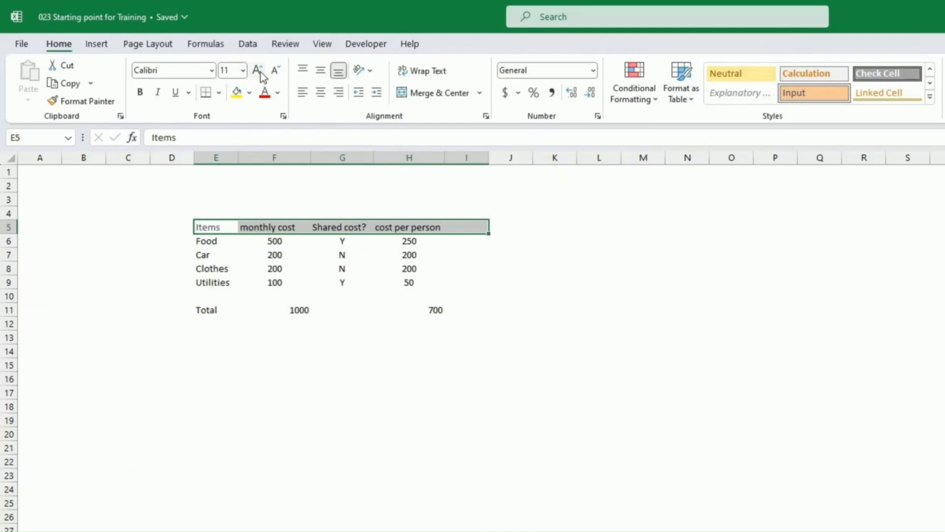
{"action": "left_click", "coordinate": [257, 72]}
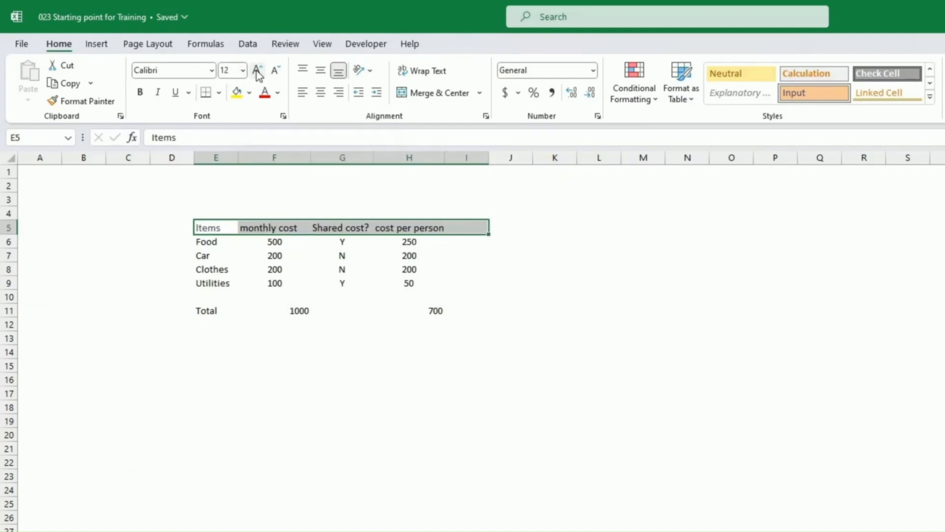
{"action": "left_click", "coordinate": [275, 74]}
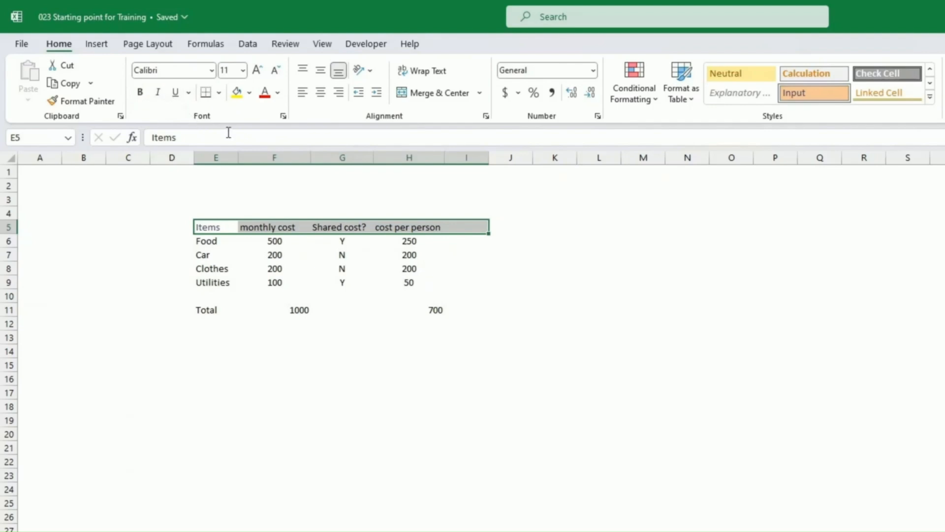
{"action": "left_click", "coordinate": [277, 94]}
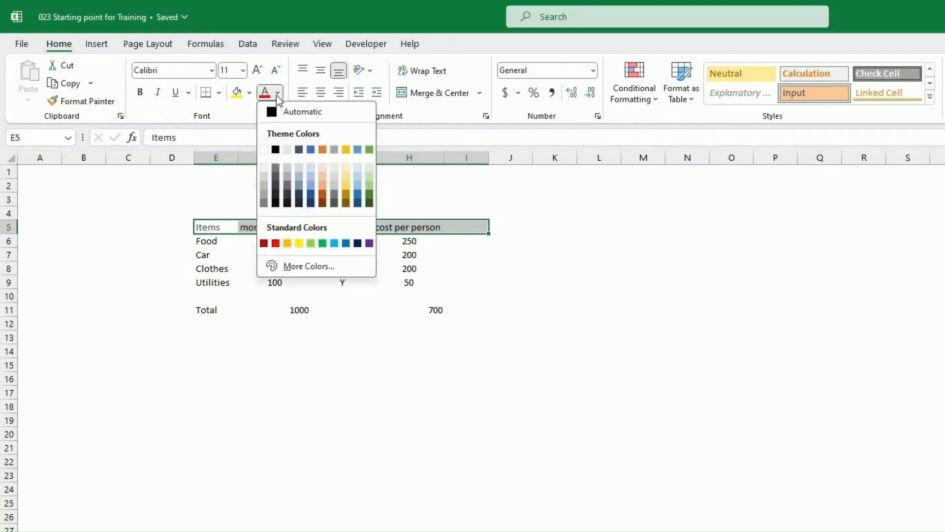
{"action": "left_click", "coordinate": [277, 95]}
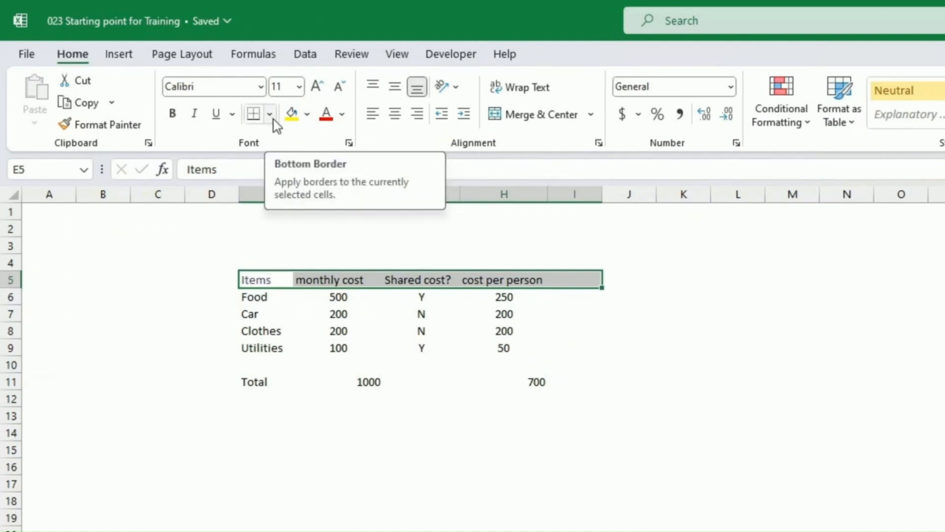
Try an orange fill on F4, then fill the header row dark orange.
{"action": "left_click", "coordinate": [337, 262]}
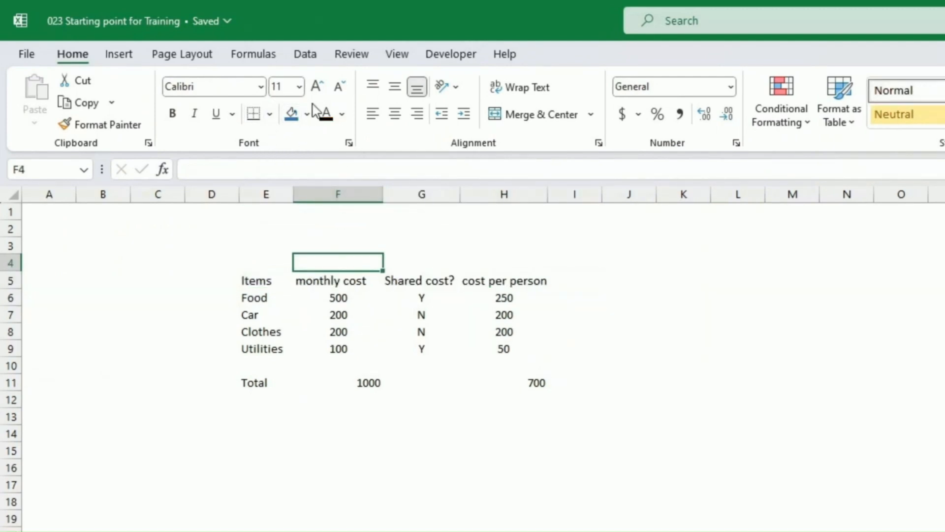
{"action": "left_click", "coordinate": [308, 115]}
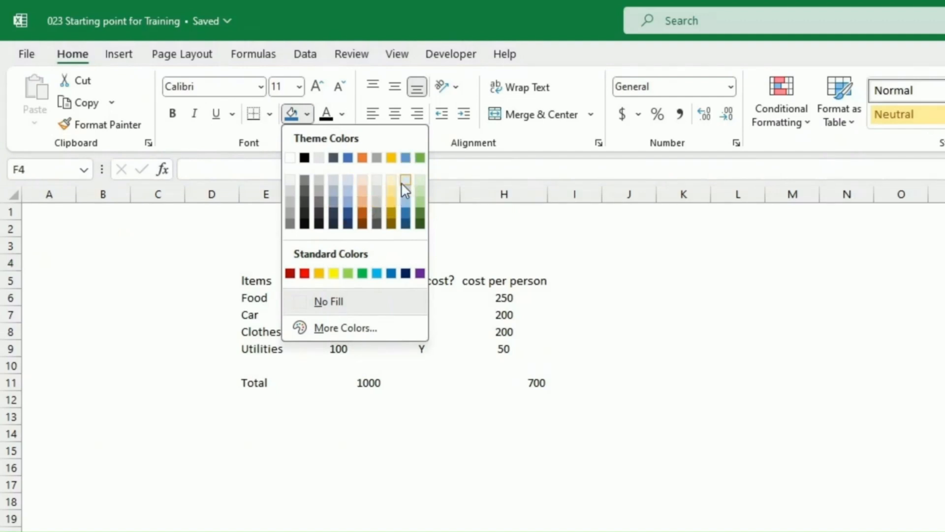
{"action": "left_click", "coordinate": [362, 206]}
{"action": "left_click", "coordinate": [352, 246]}
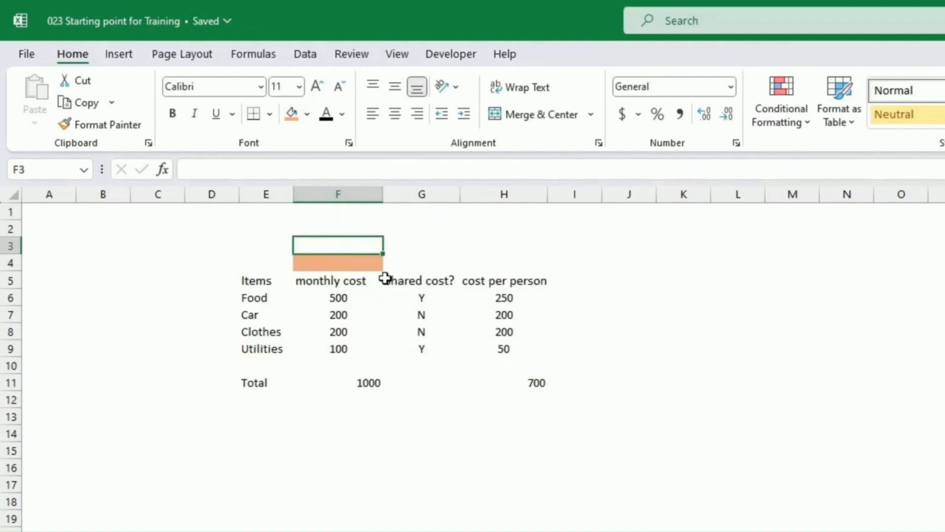
{"action": "left_click", "coordinate": [368, 263]}
{"action": "left_click_drag", "start_coordinate": [253, 278], "coordinate": [497, 281]}
{"action": "left_click", "coordinate": [307, 114]}
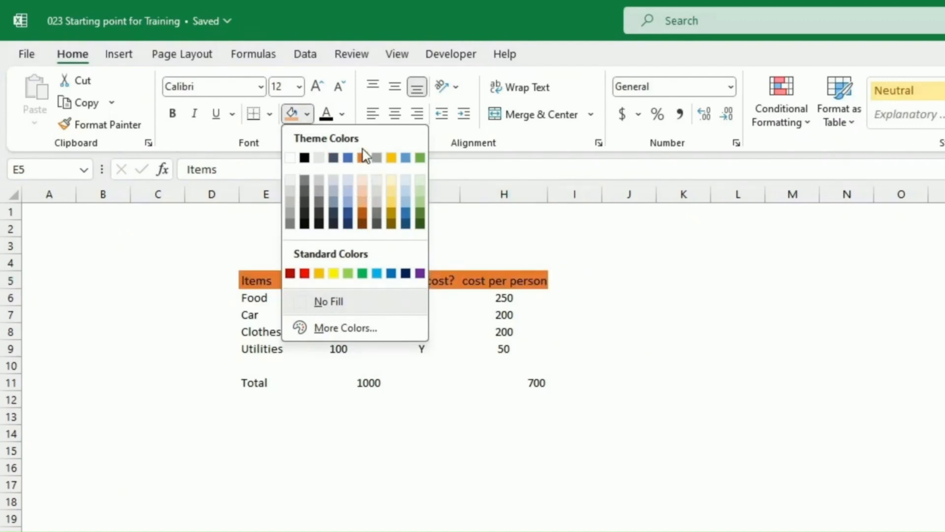
{"action": "left_click", "coordinate": [362, 210]}
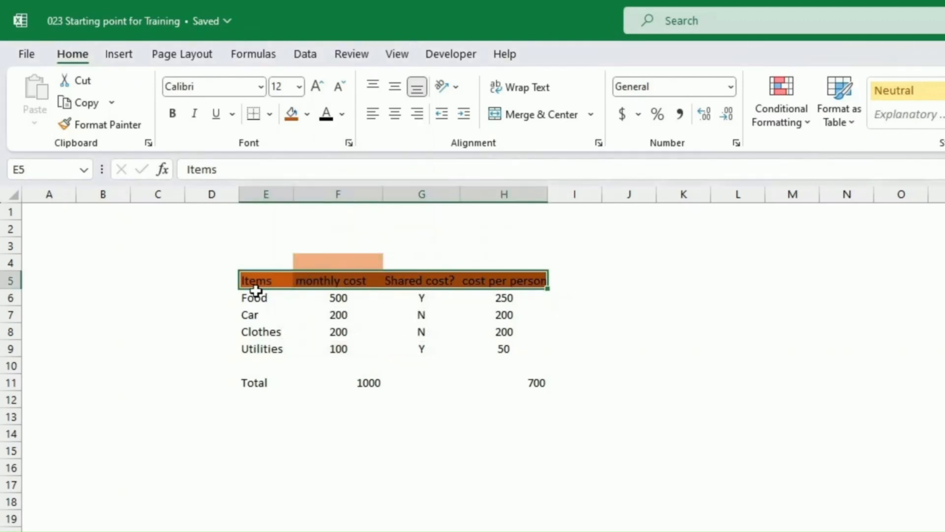
Fill the item rows E6:H9 with light orange.
{"action": "left_click", "coordinate": [271, 296]}
{"action": "mouse_move", "coordinate": [270, 296]}
{"action": "left_mouse_down"}
{"action": "mouse_move", "coordinate": [407, 315]}
{"action": "mouse_move", "coordinate": [500, 345]}
{"action": "left_mouse_up"}
{"action": "left_click", "coordinate": [307, 115]}
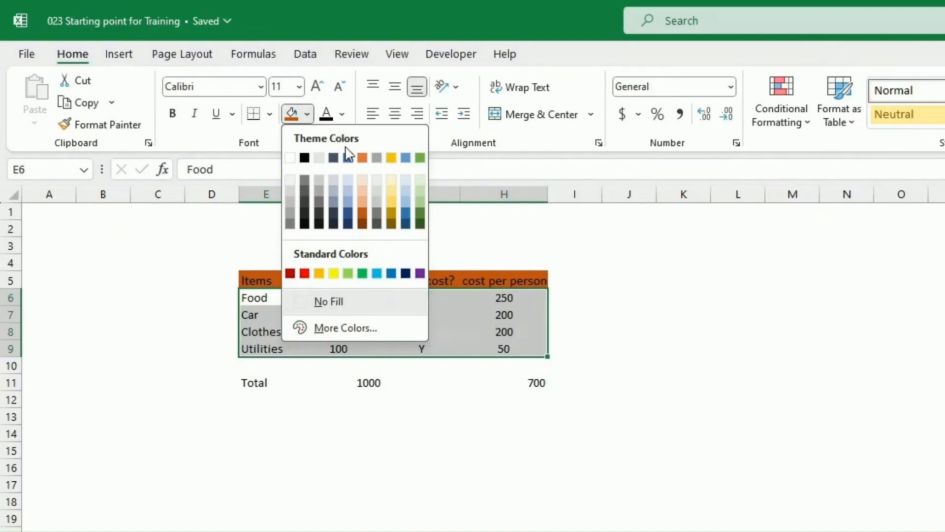
{"action": "left_click", "coordinate": [362, 183]}
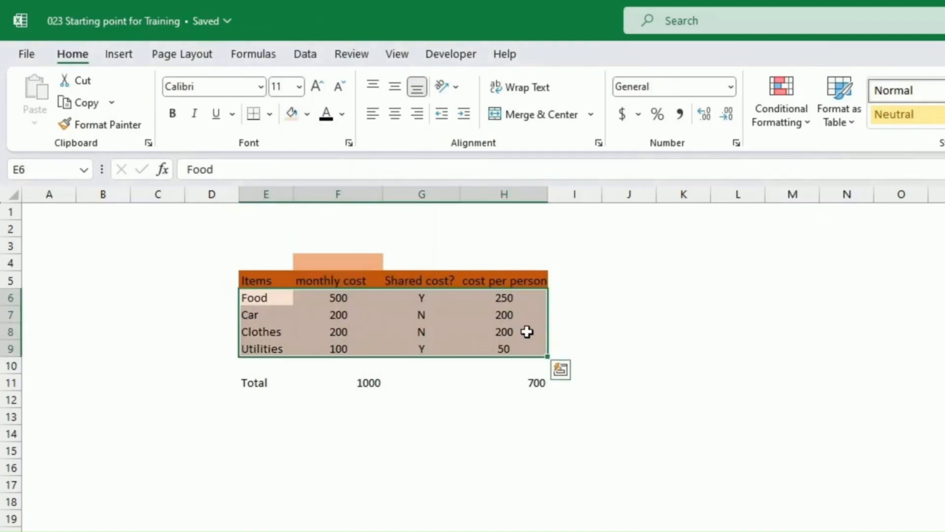
Make the header row E5:H5 text white.
{"action": "left_click_drag", "start_coordinate": [531, 281], "coordinate": [289, 282]}
{"action": "left_click", "coordinate": [341, 114]}
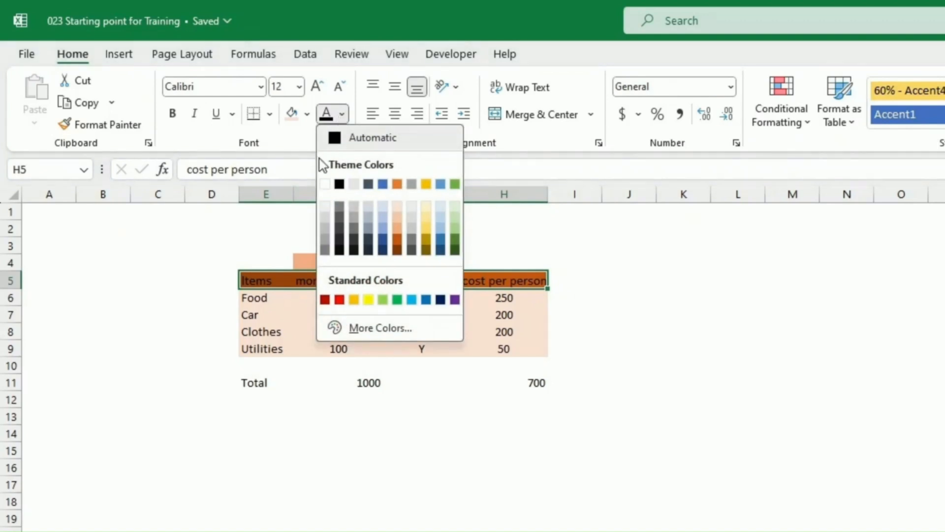
{"action": "left_click", "coordinate": [325, 184]}
{"action": "left_click", "coordinate": [473, 222]}
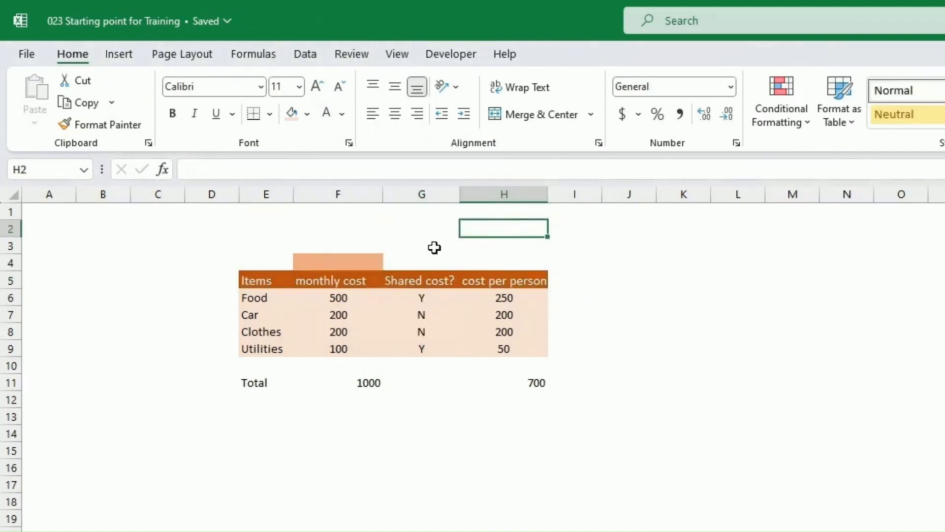
{"action": "left_click", "coordinate": [350, 245]}
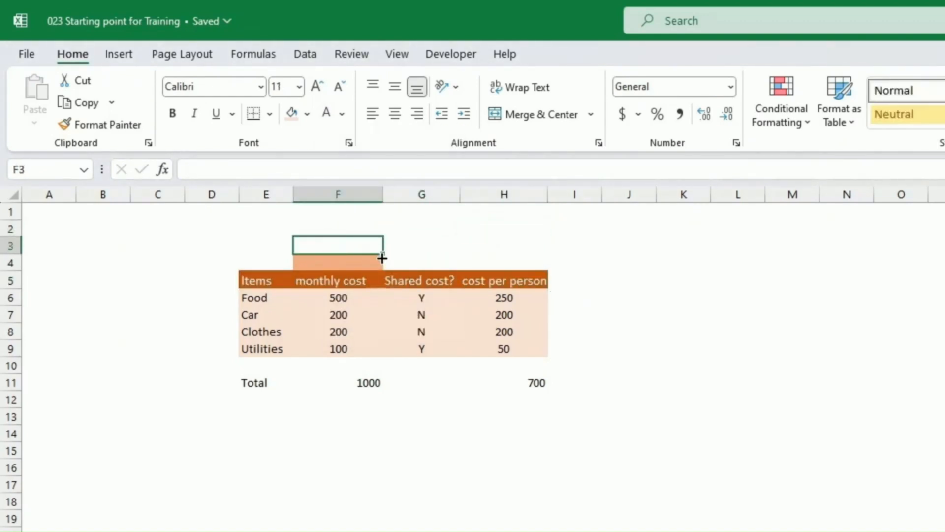
{"action": "left_click", "coordinate": [258, 297]}
{"action": "left_click", "coordinate": [307, 114]}
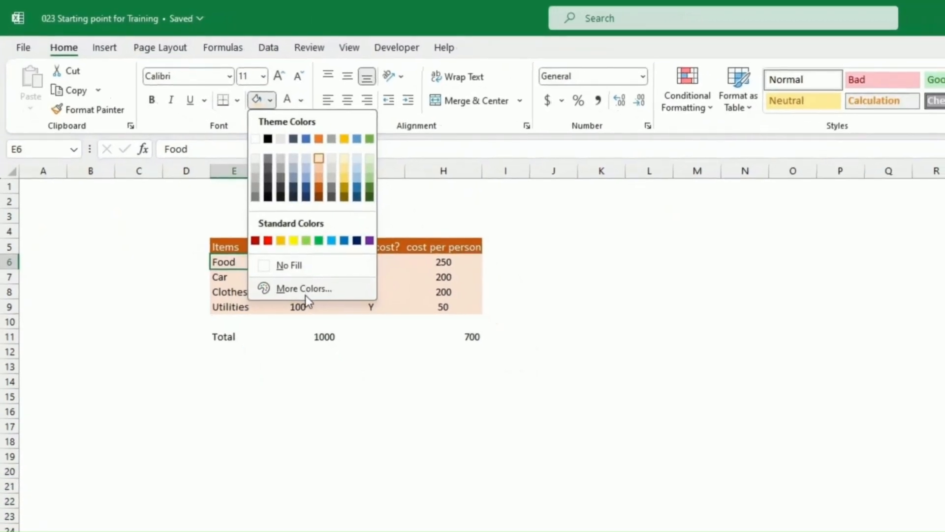
{"action": "left_click", "coordinate": [305, 289]}
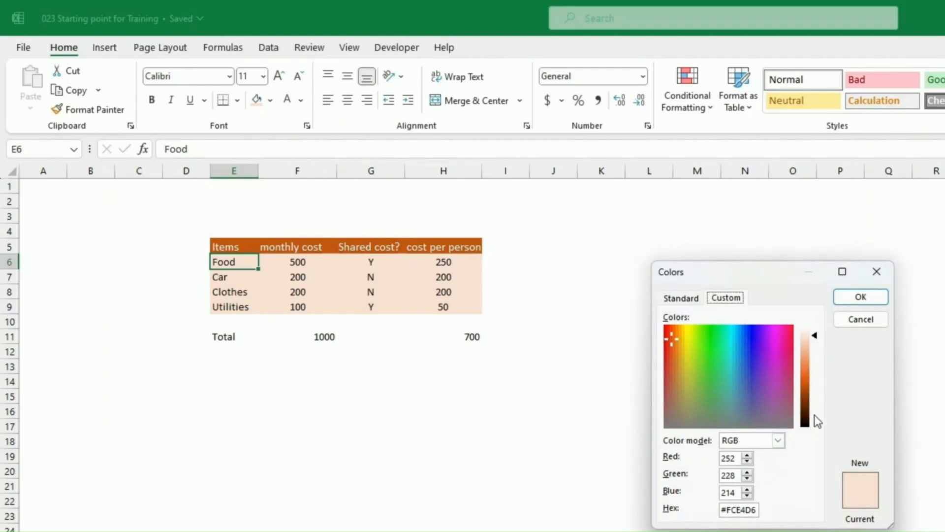
{"action": "left_click", "coordinate": [692, 303]}
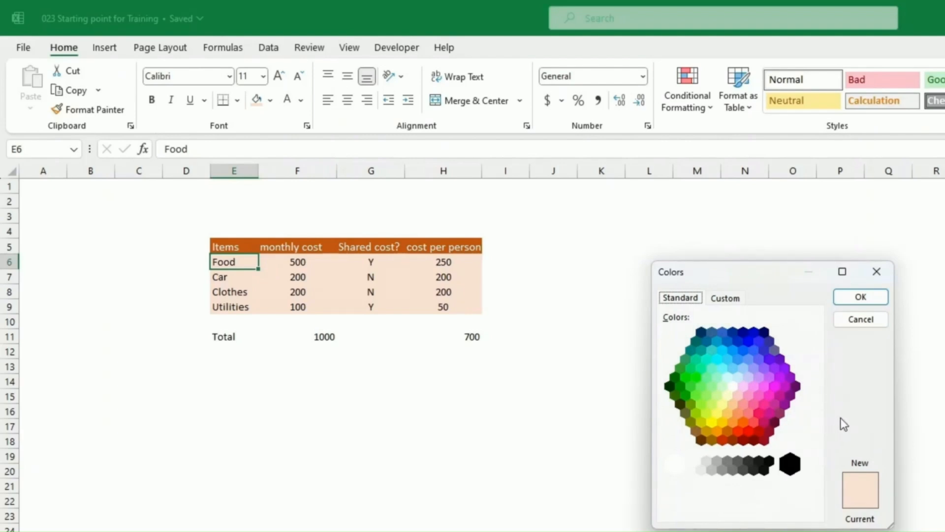
{"action": "left_click", "coordinate": [862, 320]}
{"action": "left_click", "coordinate": [853, 338]}
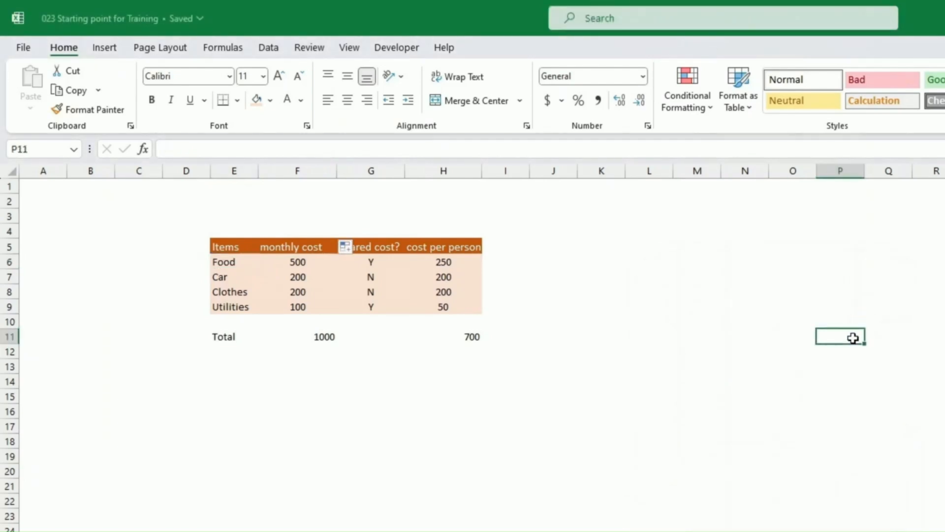
Fill the Total row E11:H11 dark orange and make its text white.
{"action": "left_click", "coordinate": [224, 335]}
{"action": "left_click_drag", "start_coordinate": [224, 336], "coordinate": [475, 340]}
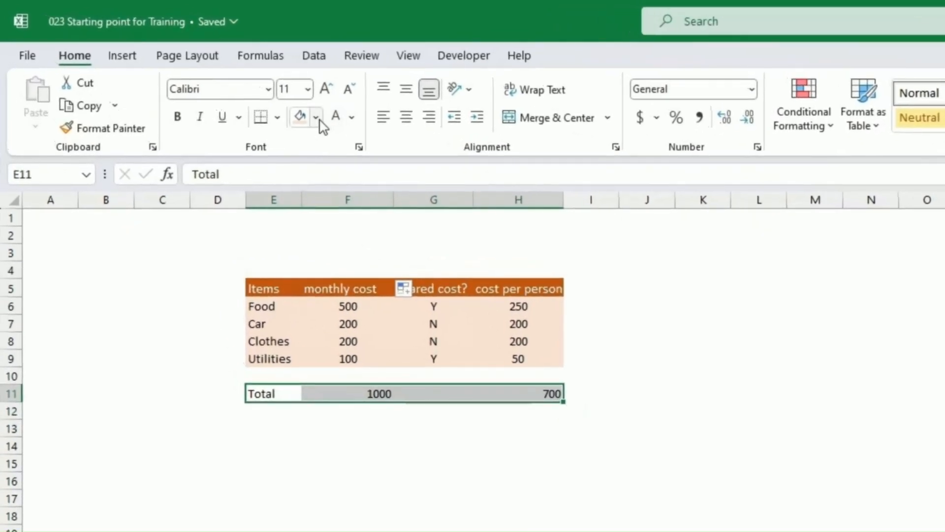
{"action": "left_click", "coordinate": [315, 117]}
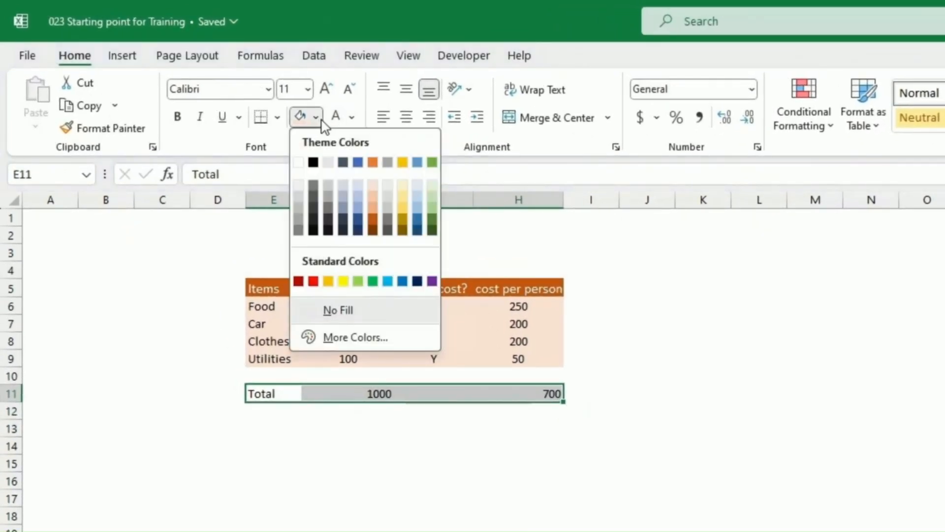
{"action": "left_click", "coordinate": [373, 230]}
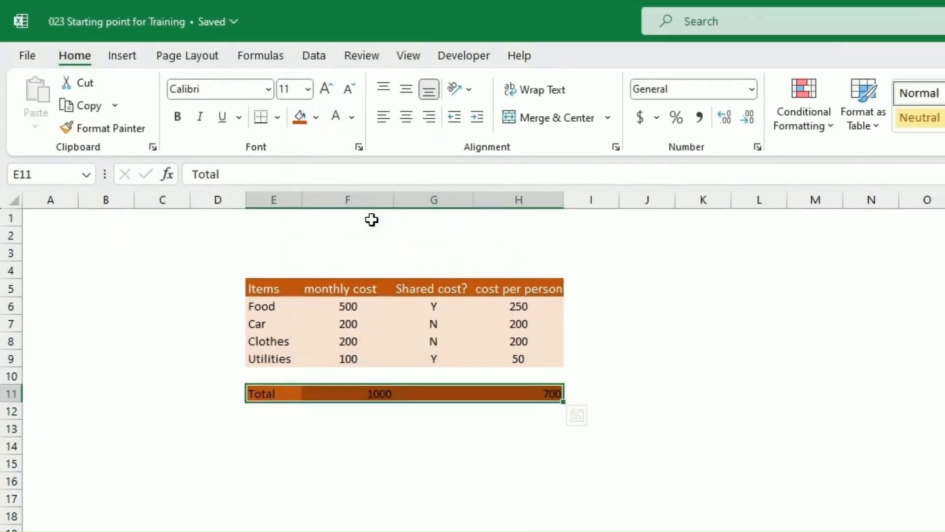
{"action": "left_click", "coordinate": [336, 117]}
{"action": "left_click", "coordinate": [336, 427]}
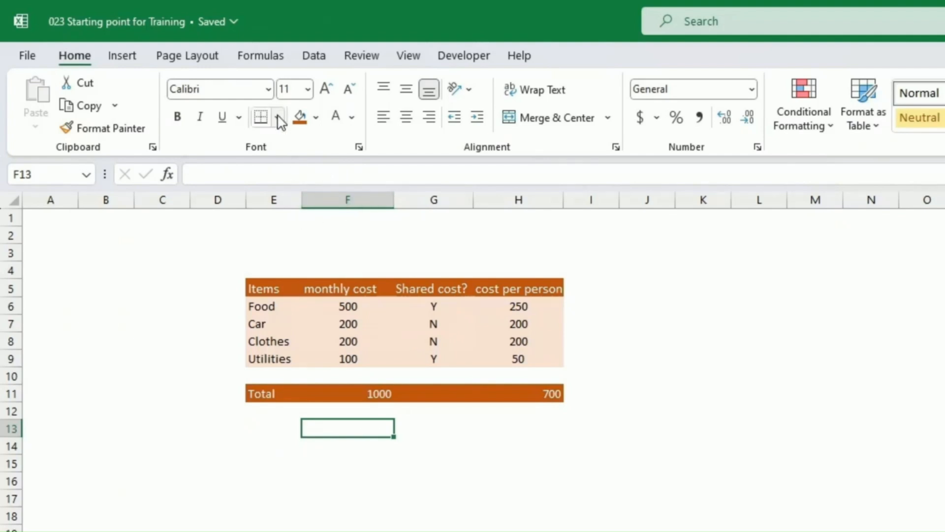
Add a bottom border under J5 and a right border on J8.
{"action": "left_click", "coordinate": [670, 296]}
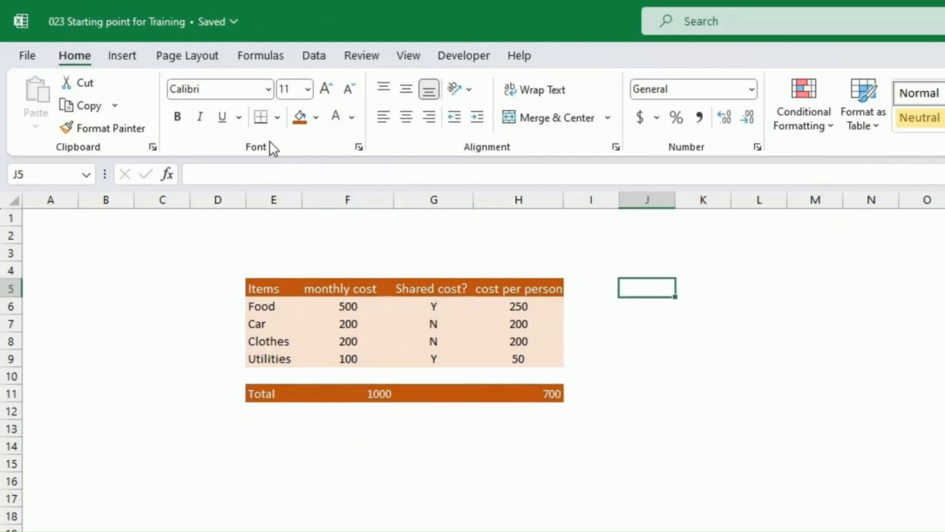
{"action": "left_click", "coordinate": [277, 118]}
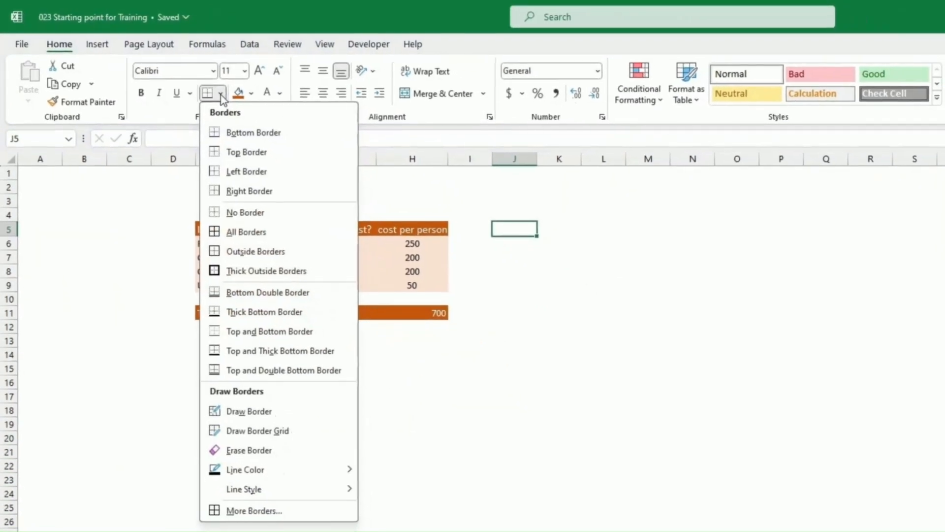
{"action": "left_click", "coordinate": [221, 96]}
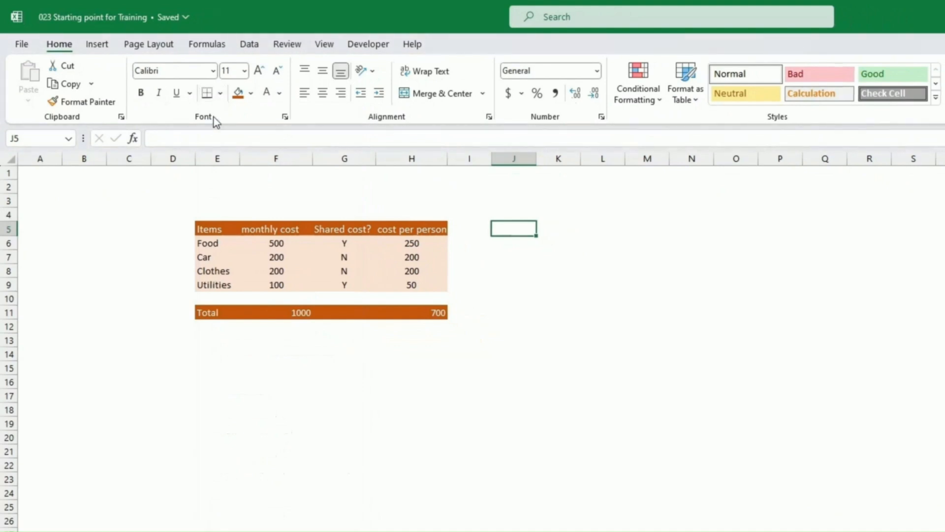
{"action": "left_click", "coordinate": [205, 94]}
{"action": "left_click", "coordinate": [523, 266]}
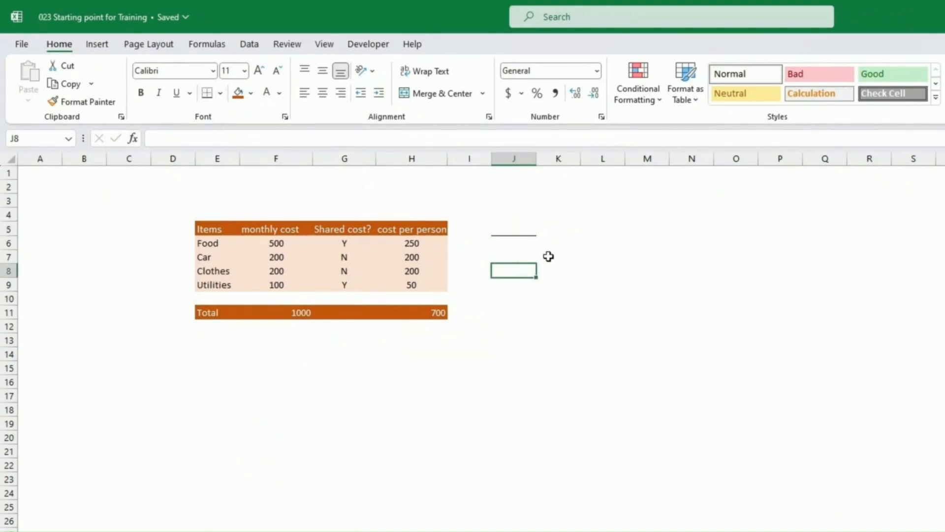
{"action": "left_click", "coordinate": [220, 94]}
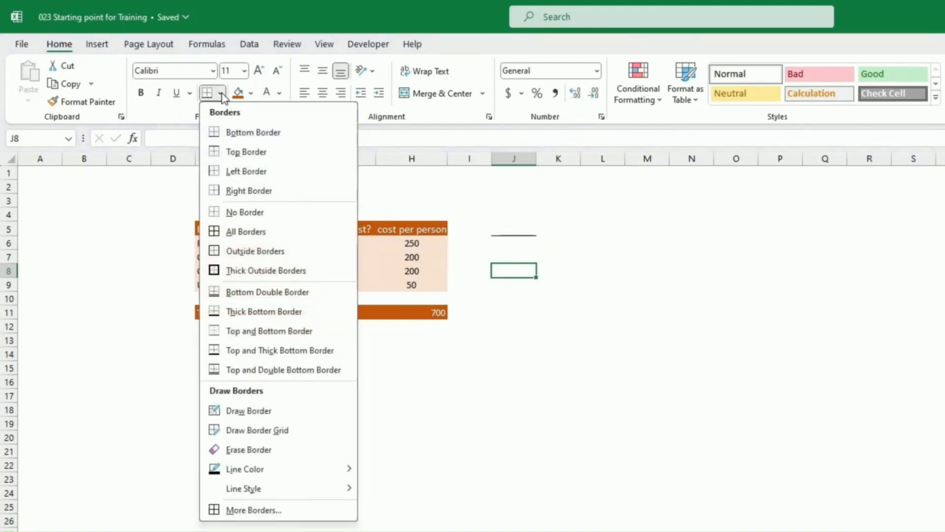
{"action": "left_click", "coordinate": [249, 191]}
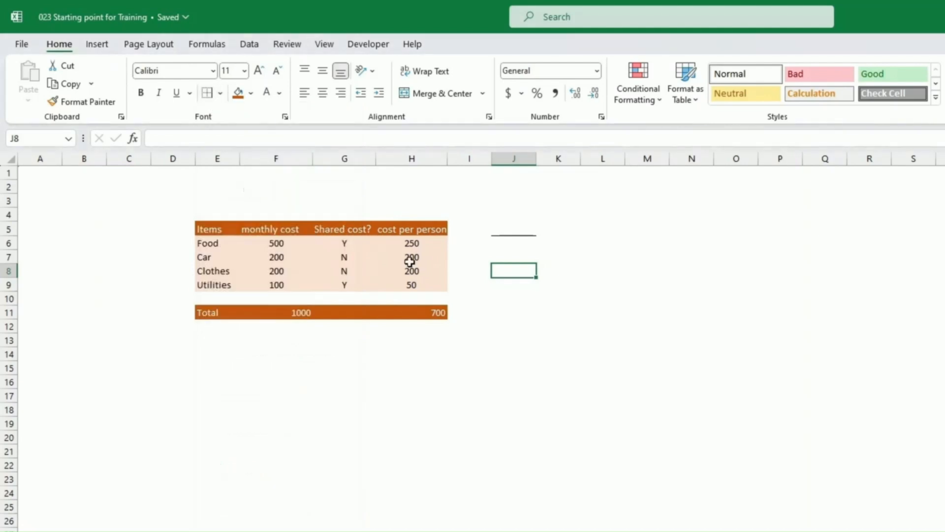
Give J11 a double bottom border.
{"action": "left_click", "coordinate": [524, 316]}
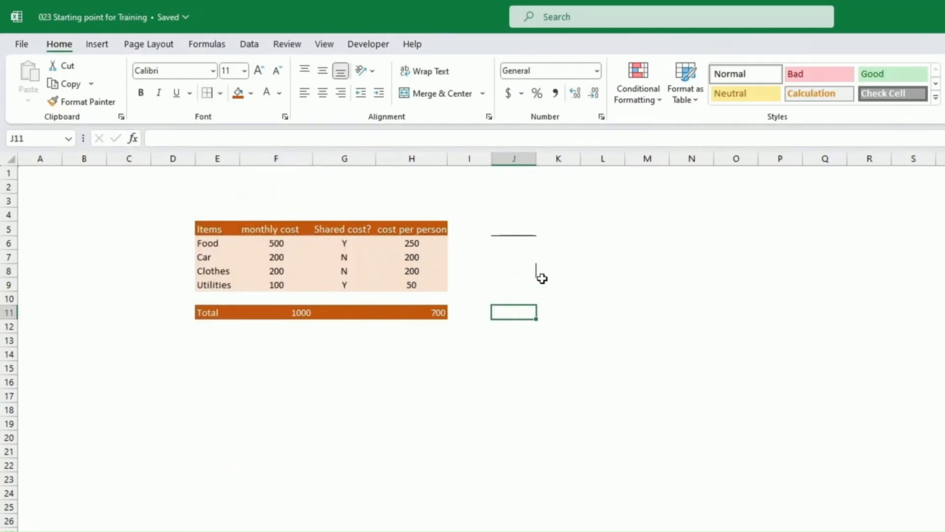
{"action": "left_click", "coordinate": [220, 93]}
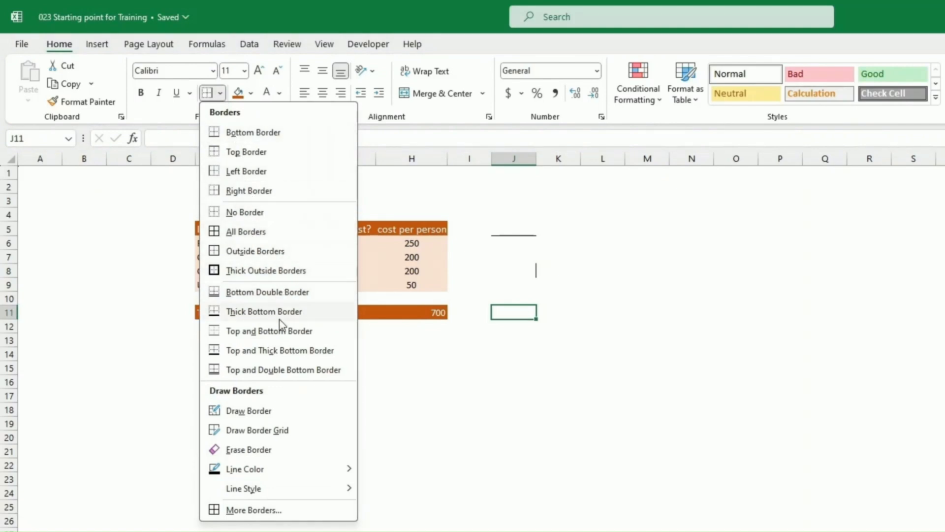
{"action": "left_click", "coordinate": [254, 292]}
{"action": "left_click", "coordinate": [568, 373]}
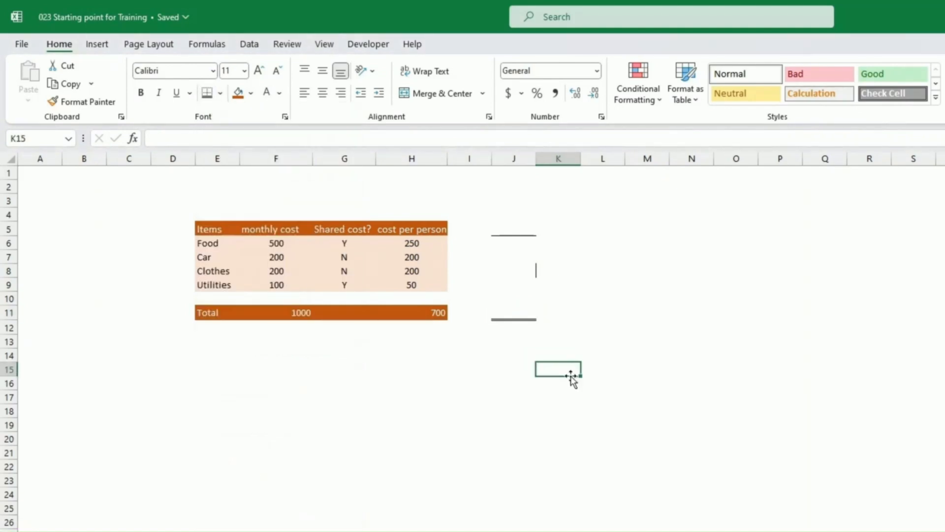
{"action": "left_click", "coordinate": [520, 314]}
{"action": "left_click", "coordinate": [220, 93]}
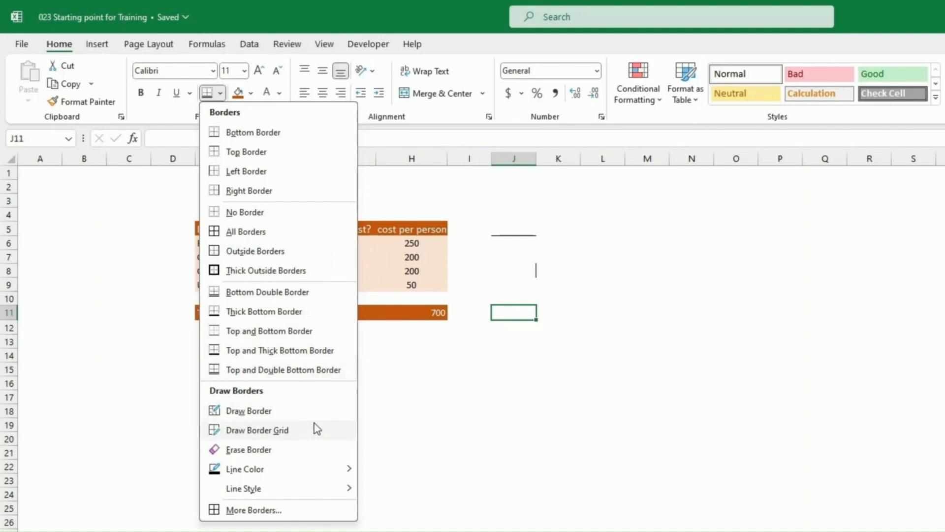
Draw a freehand border box around I15:J20, then remove it with Erase Border.
{"action": "left_click", "coordinate": [249, 412]}
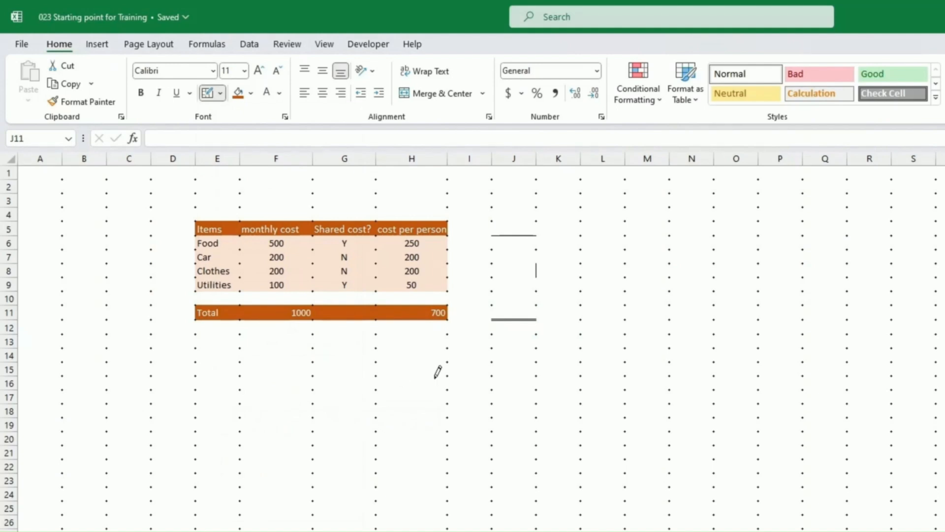
{"action": "mouse_move", "coordinate": [447, 366]}
{"action": "left_mouse_down"}
{"action": "mouse_move", "coordinate": [446, 429]}
{"action": "mouse_move", "coordinate": [549, 435]}
{"action": "left_mouse_up"}
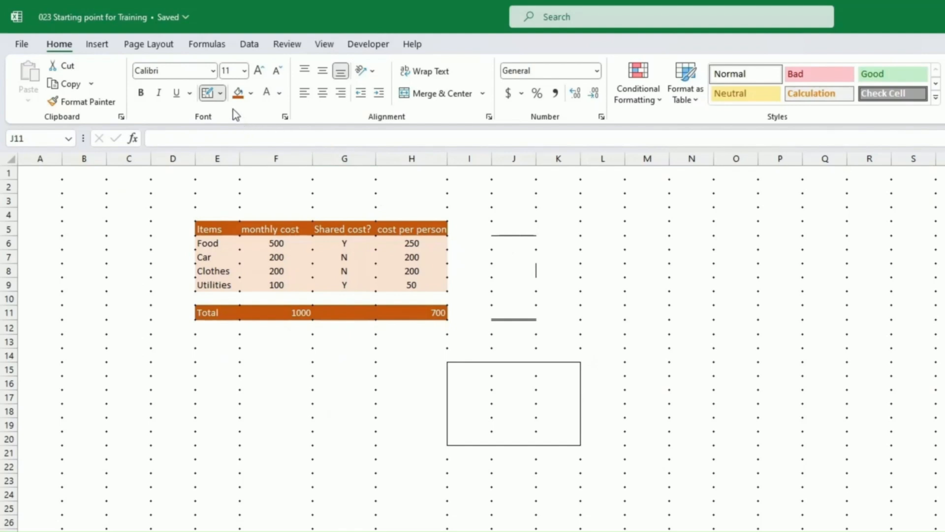
{"action": "left_click", "coordinate": [221, 94]}
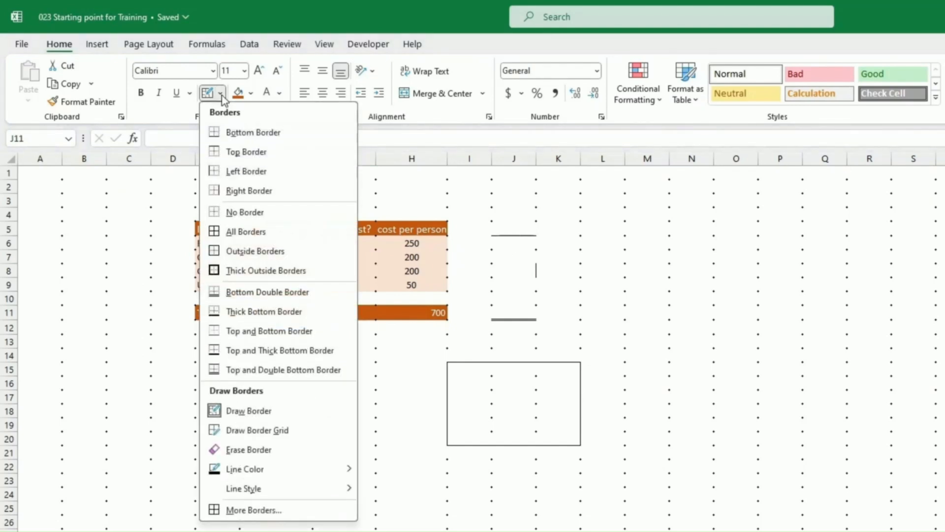
{"action": "left_click", "coordinate": [241, 449]}
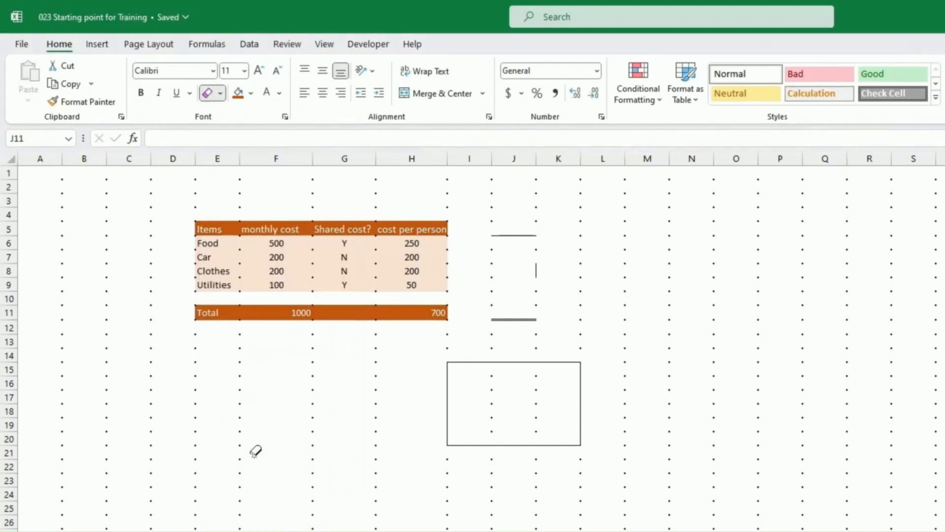
{"action": "mouse_move", "coordinate": [444, 365]}
{"action": "left_mouse_down"}
{"action": "mouse_move", "coordinate": [550, 467]}
{"action": "mouse_move", "coordinate": [571, 372]}
{"action": "mouse_move", "coordinate": [518, 282]}
{"action": "mouse_move", "coordinate": [515, 409]}
{"action": "left_mouse_up"}
{"action": "left_click", "coordinate": [220, 94]}
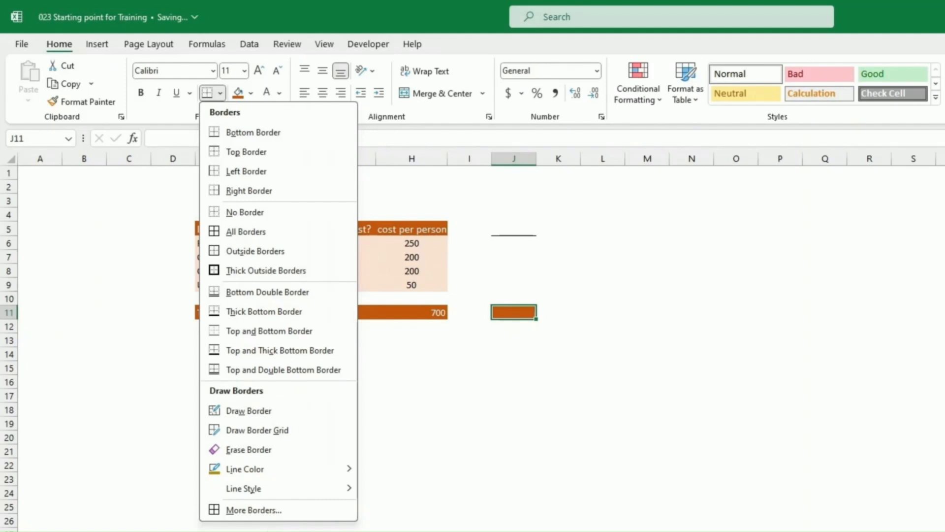
Try an Automatic-colour outline border in Format Cells, then cancel without applying it.
{"action": "left_click", "coordinate": [266, 512]}
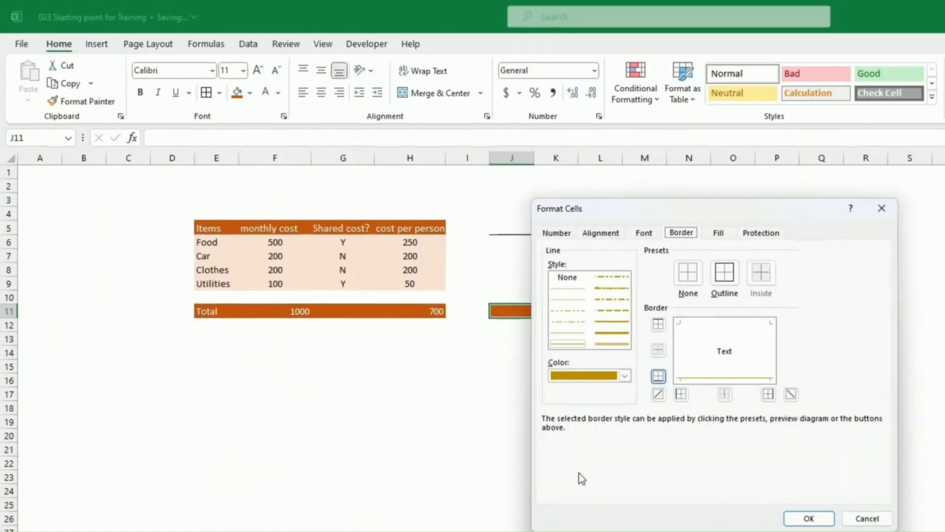
{"action": "left_click_drag", "start_coordinate": [698, 196], "coordinate": [657, 196]}
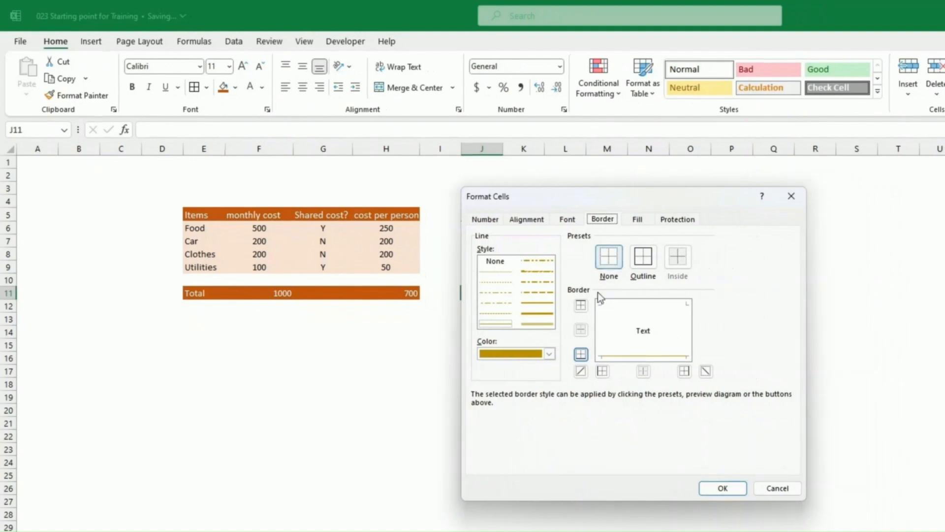
{"action": "left_click", "coordinate": [550, 353]}
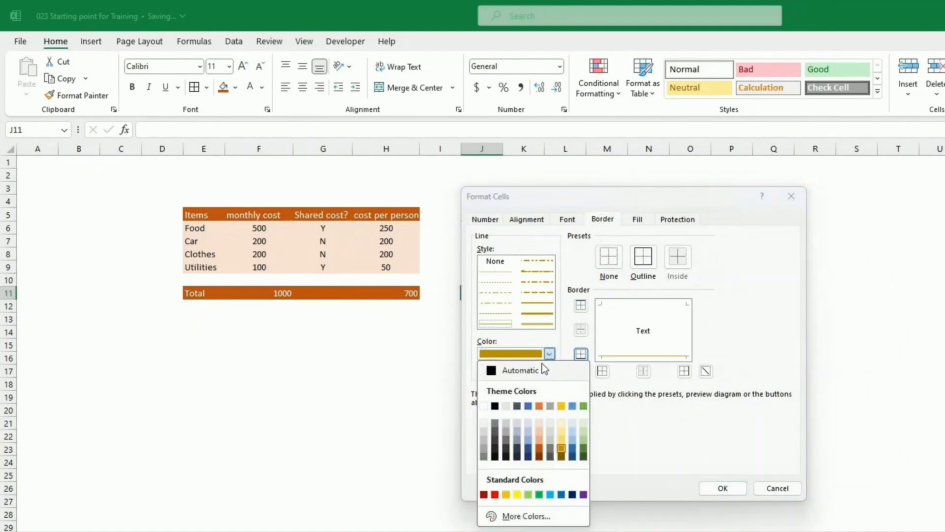
{"action": "left_click", "coordinate": [532, 371]}
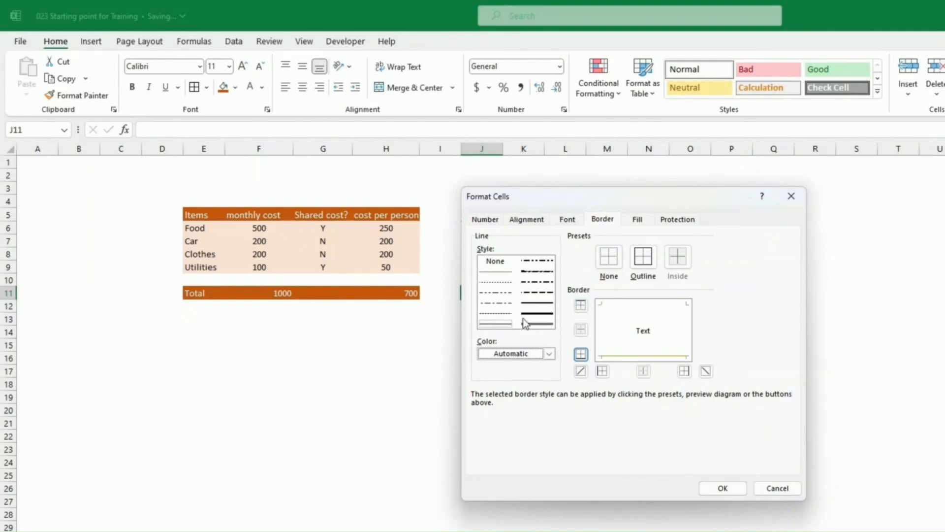
{"action": "left_click", "coordinate": [641, 260]}
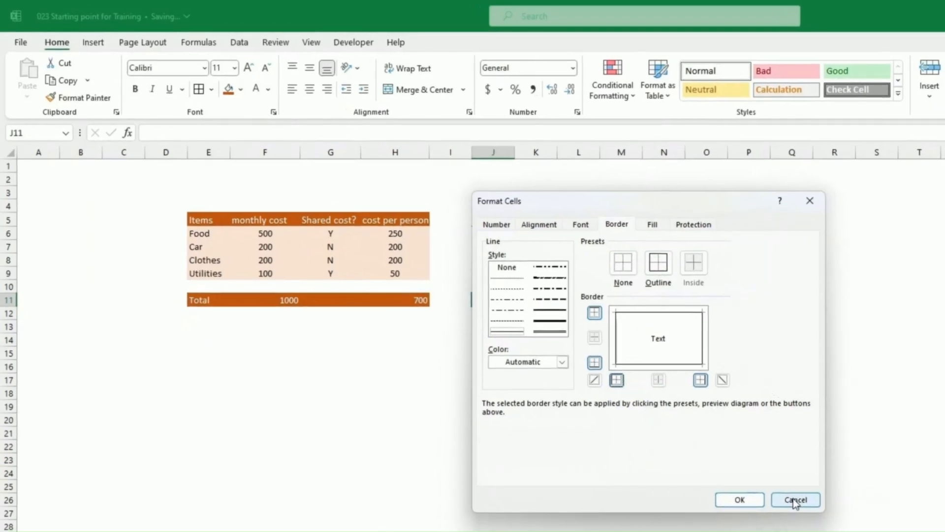
{"action": "left_click", "coordinate": [777, 488]}
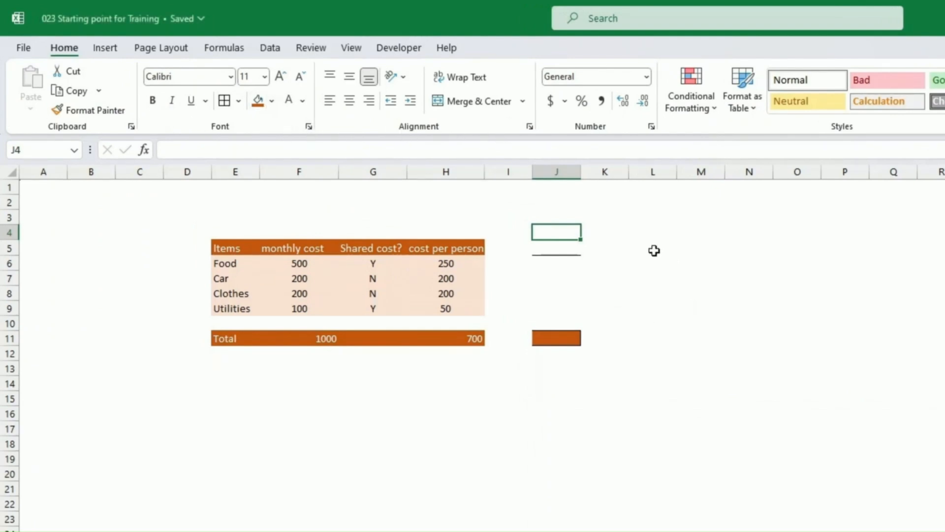
Centre the cost-per-person values in H6:H9 after trying right and left alignment.
{"action": "left_click", "coordinate": [634, 266]}
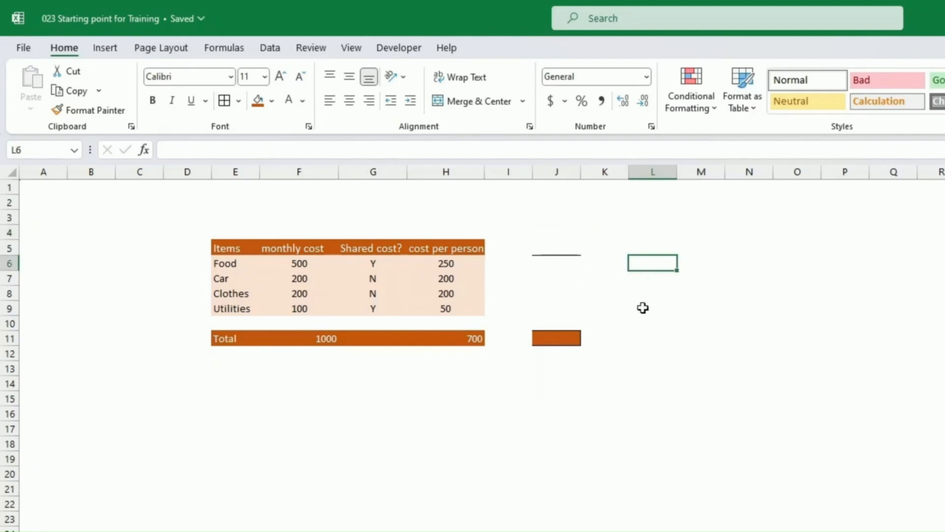
{"action": "left_click_drag", "start_coordinate": [453, 261], "coordinate": [454, 308]}
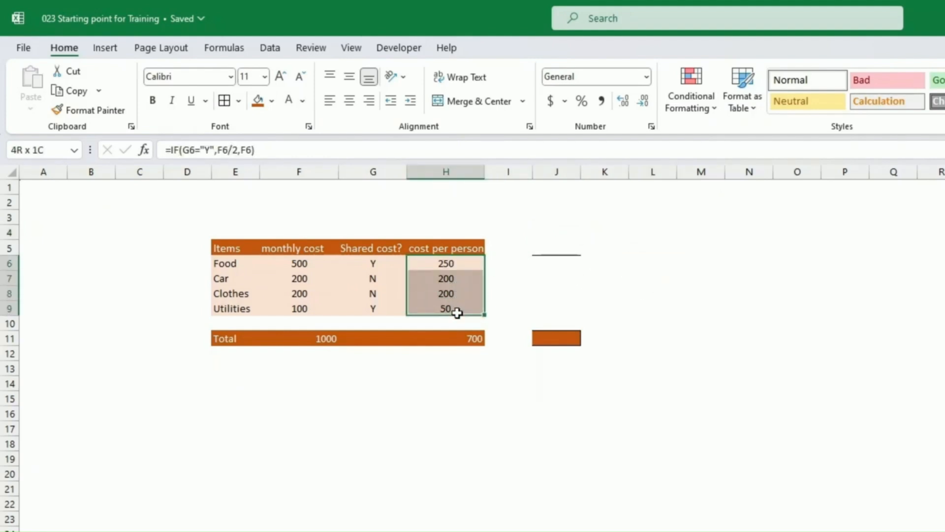
{"action": "left_click", "coordinate": [369, 101]}
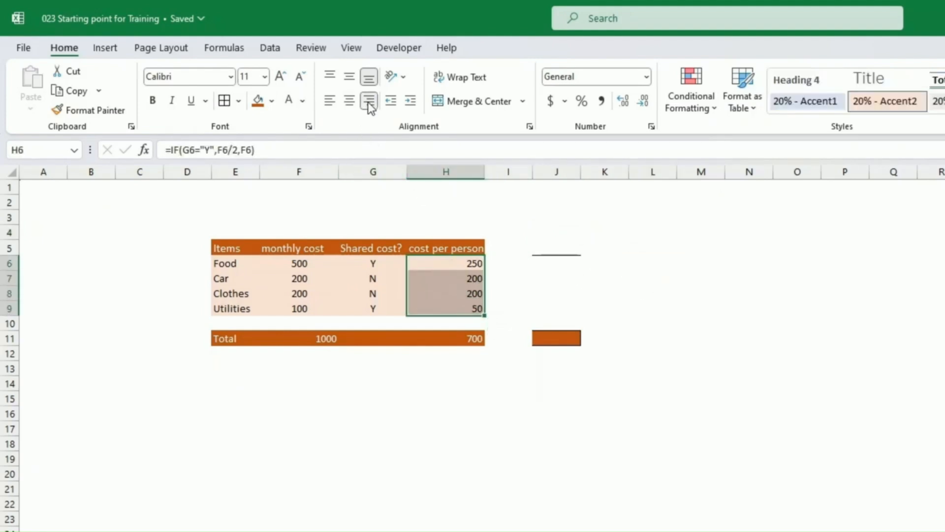
{"action": "left_click", "coordinate": [330, 101]}
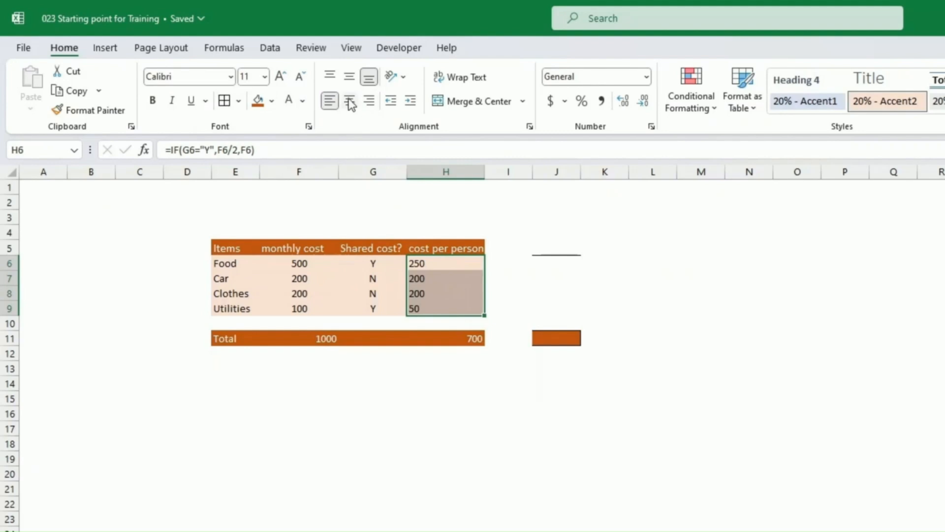
{"action": "left_click", "coordinate": [350, 103]}
Test counterclockwise angled text on header row E5:H5, then widen columns F through H.
{"action": "left_click", "coordinate": [461, 245]}
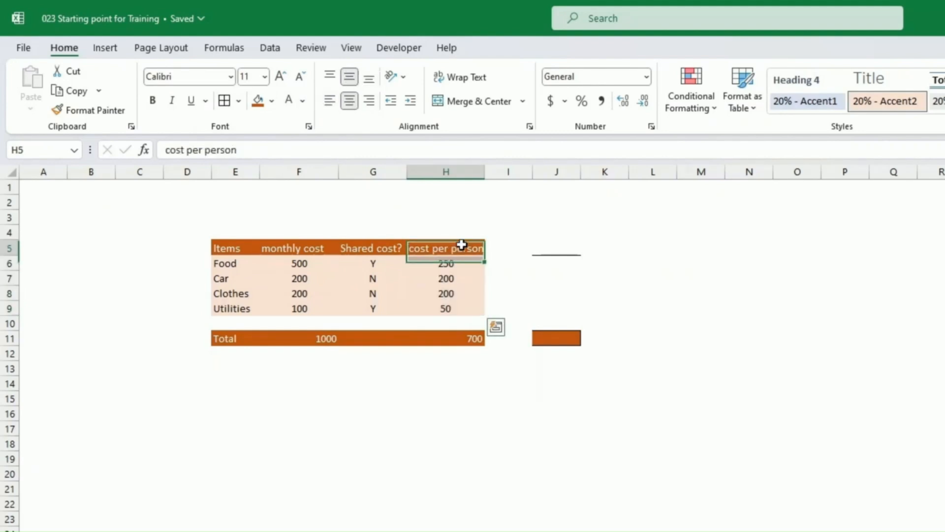
{"action": "left_click_drag", "start_coordinate": [462, 244], "coordinate": [244, 247]}
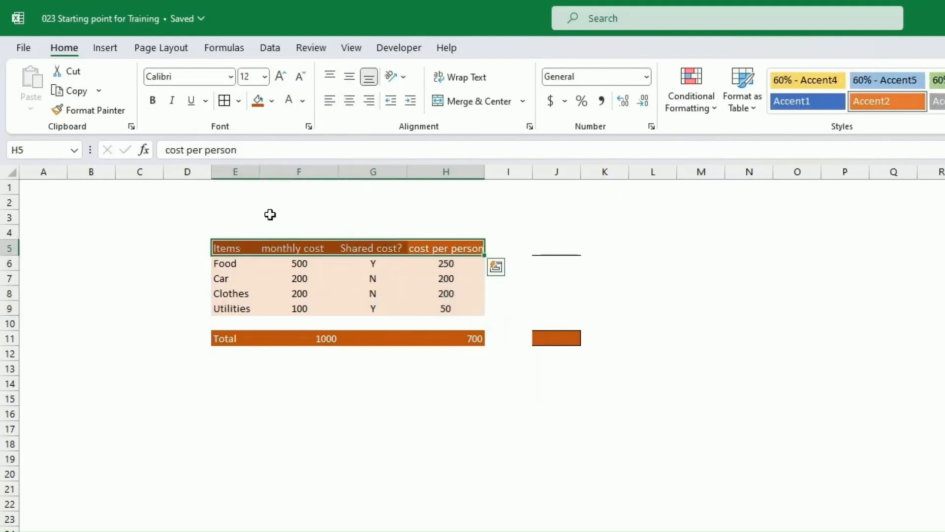
{"action": "left_click", "coordinate": [404, 78]}
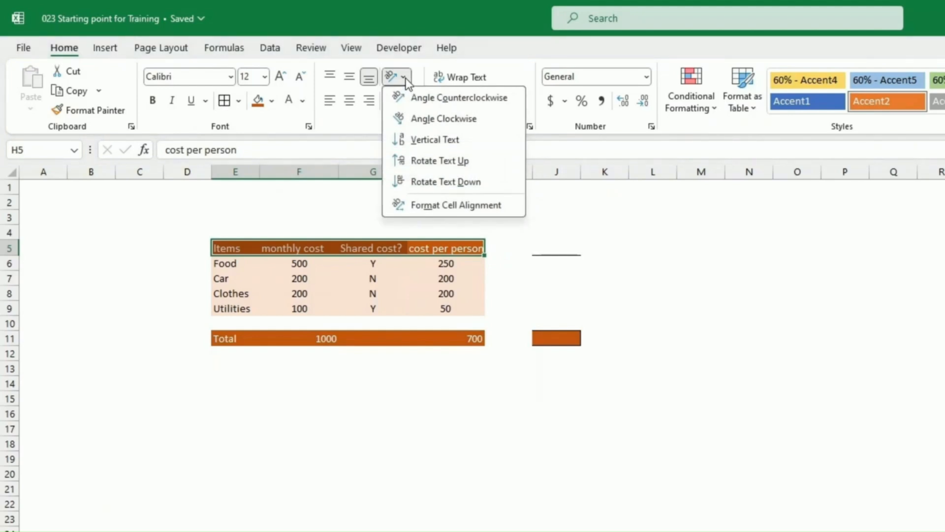
{"action": "left_click", "coordinate": [424, 98]}
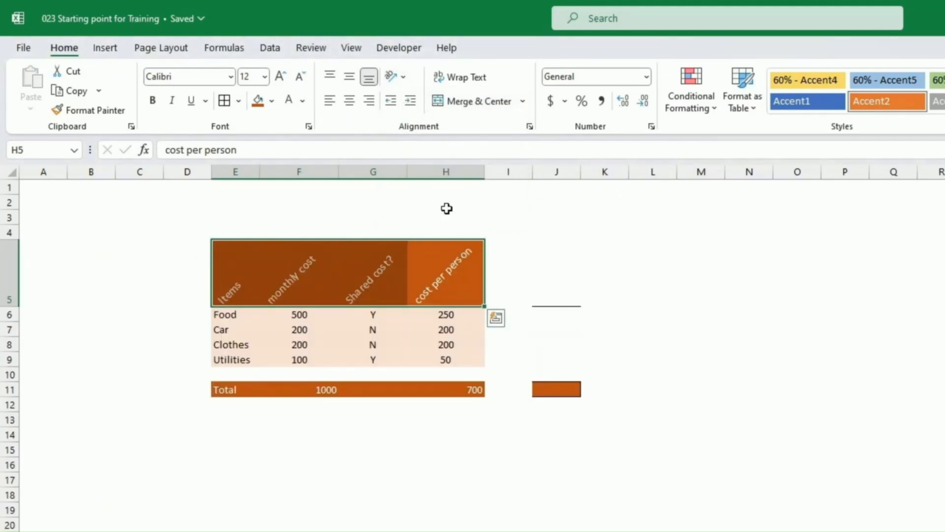
{"action": "left_click_drag", "start_coordinate": [443, 172], "coordinate": [250, 172]}
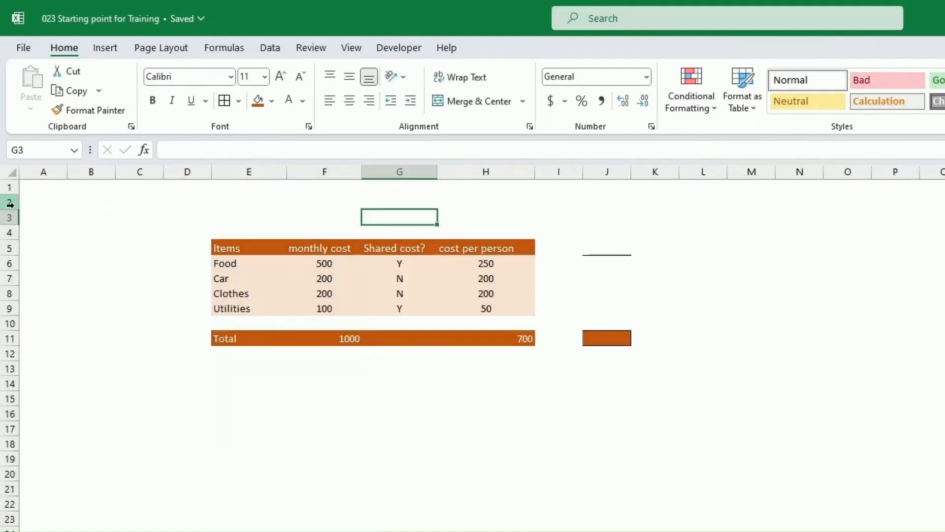
Give rows 2 through 14 one uniform, taller row height.
{"action": "left_click", "coordinate": [14, 205]}
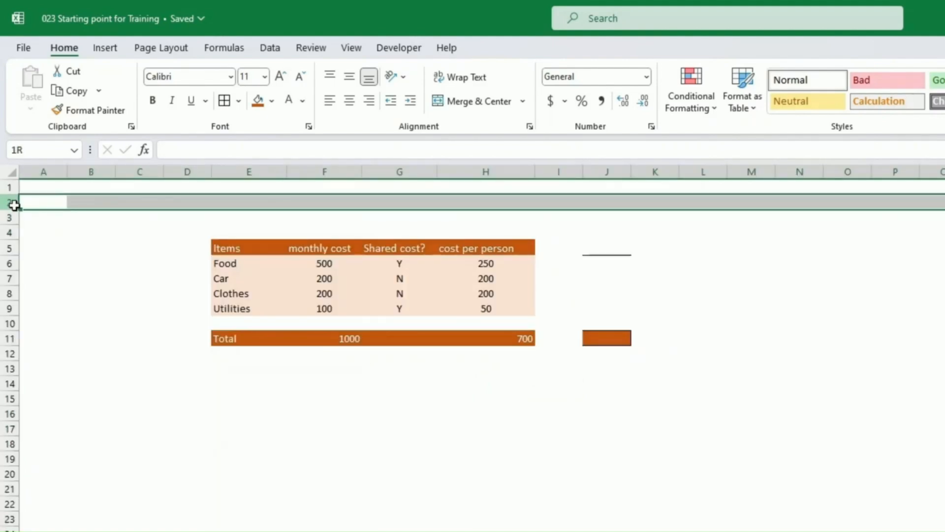
{"action": "left_click_drag", "start_coordinate": [14, 204], "coordinate": [5, 390]}
{"action": "left_click_drag", "start_coordinate": [14, 240], "coordinate": [11, 245]}
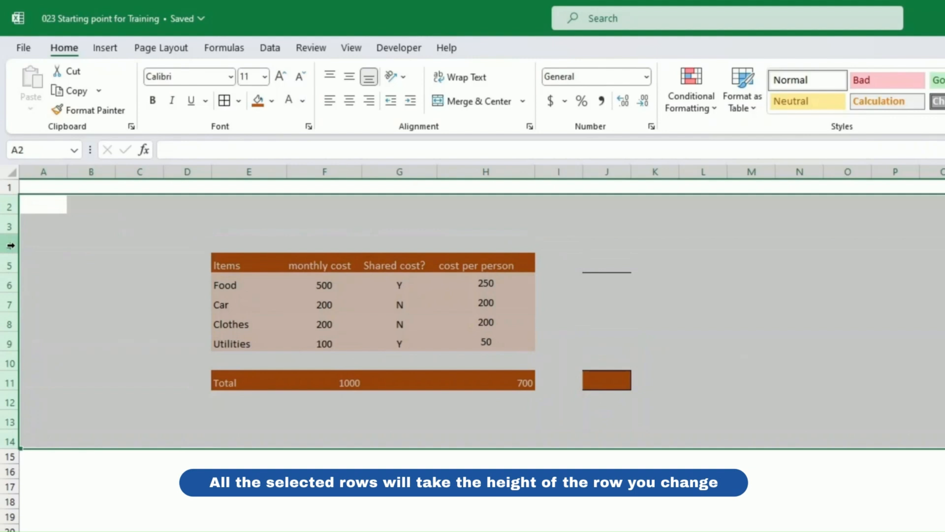
{"action": "left_click", "coordinate": [186, 246]}
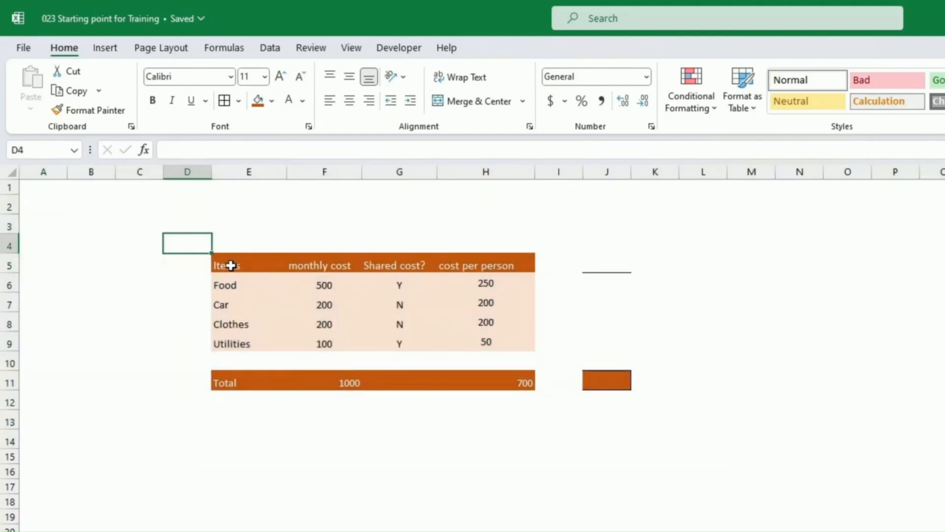
{"action": "left_click_drag", "start_coordinate": [231, 266], "coordinate": [507, 343]}
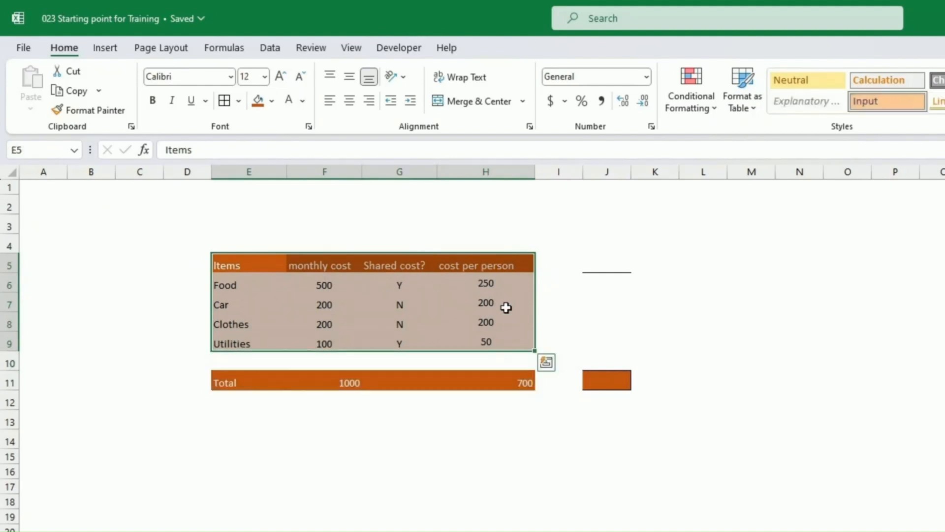
Apply All Borders to every cell of the range E5:H9.
{"action": "left_click", "coordinate": [239, 102]}
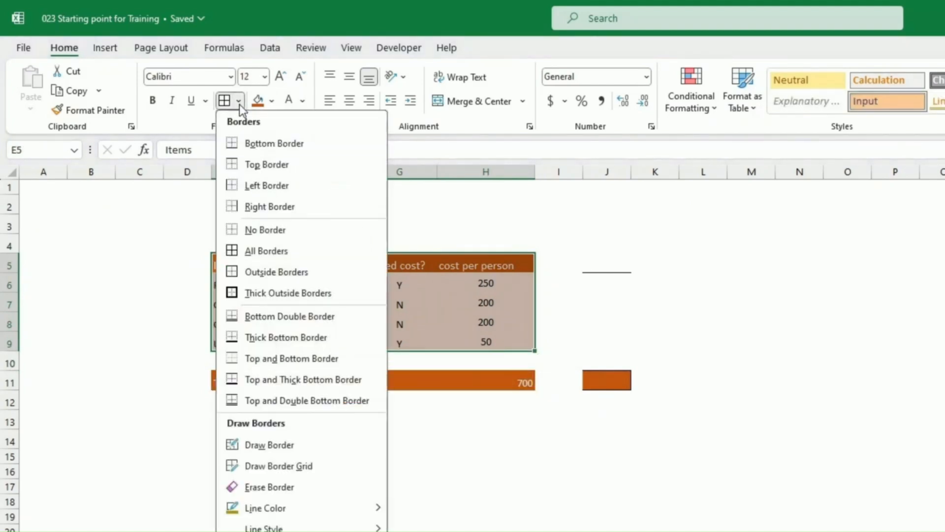
{"action": "left_click", "coordinate": [265, 250]}
{"action": "left_click", "coordinate": [324, 227]}
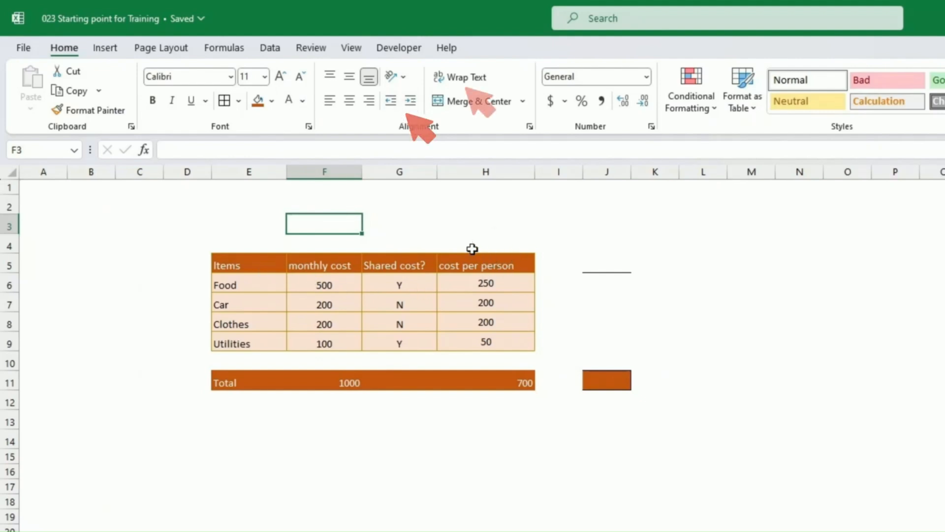
Narrow column H and test wrapping its header, then unwrap it and restore row 5's height.
{"action": "left_click_drag", "start_coordinate": [533, 181], "coordinate": [478, 178]}
{"action": "left_click", "coordinate": [467, 262]}
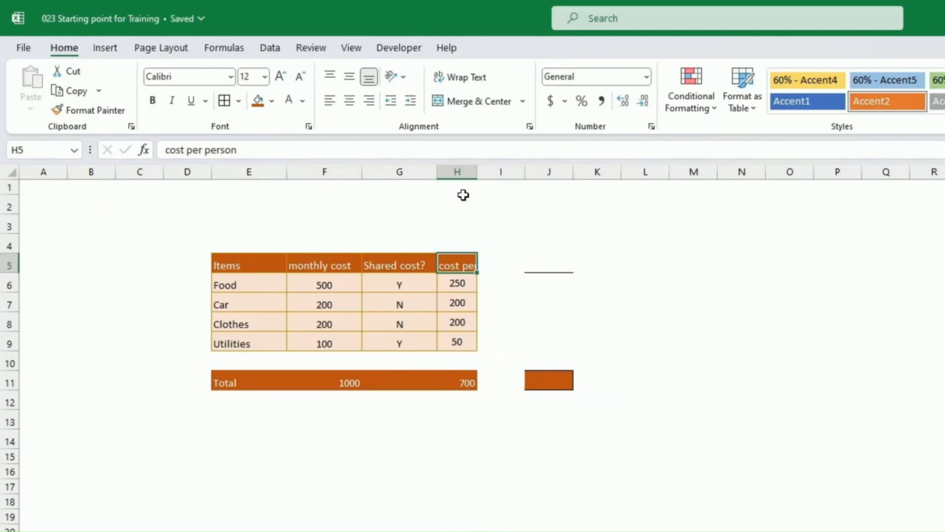
{"action": "left_click", "coordinate": [466, 77]}
{"action": "left_click_drag", "start_coordinate": [10, 274], "coordinate": [16, 311]}
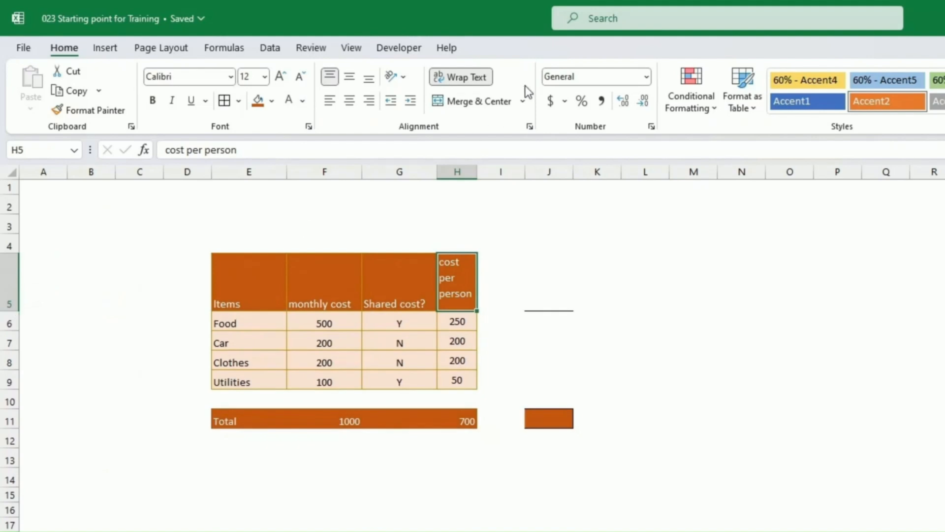
{"action": "left_click", "coordinate": [458, 79]}
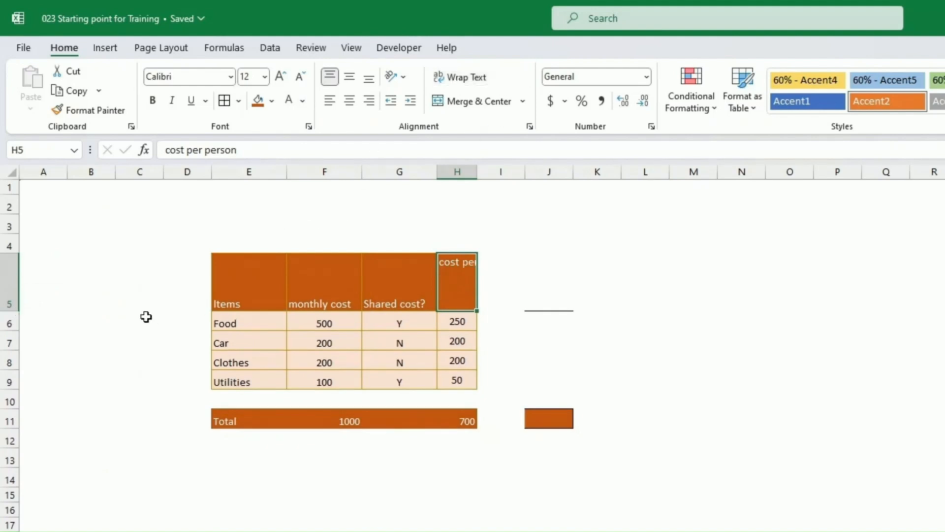
{"action": "left_click_drag", "start_coordinate": [15, 310], "coordinate": [18, 279]}
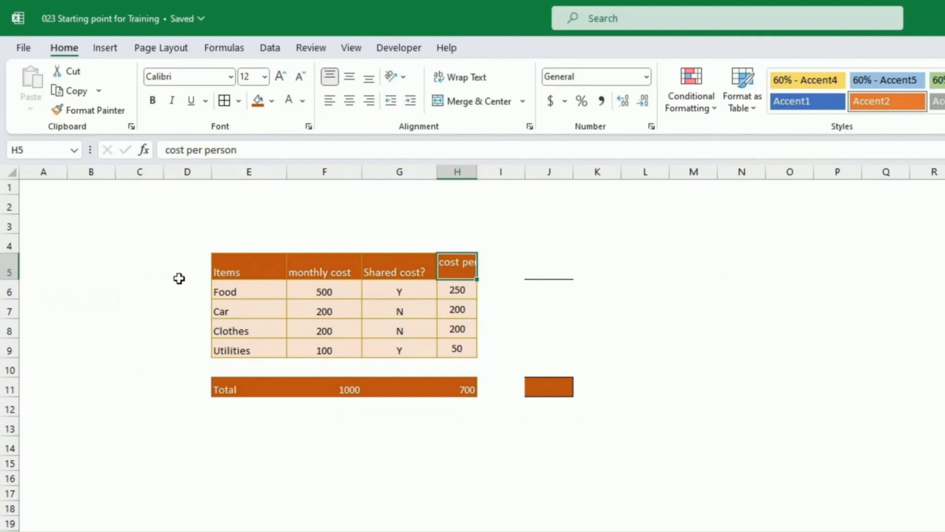
Middle-align header row E5:H5 and the table body, and fit column H to 'cost per person'.
{"action": "left_click_drag", "start_coordinate": [238, 275], "coordinate": [463, 265]}
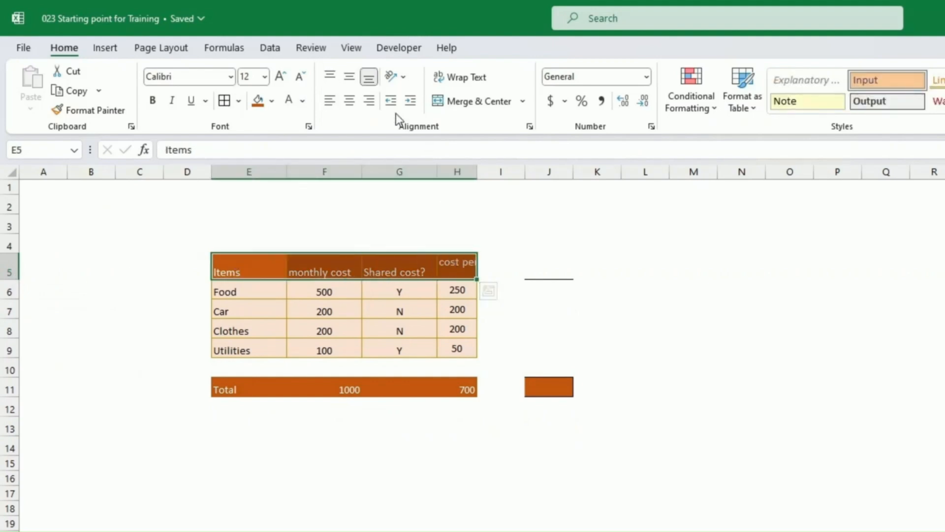
{"action": "left_click", "coordinate": [332, 77]}
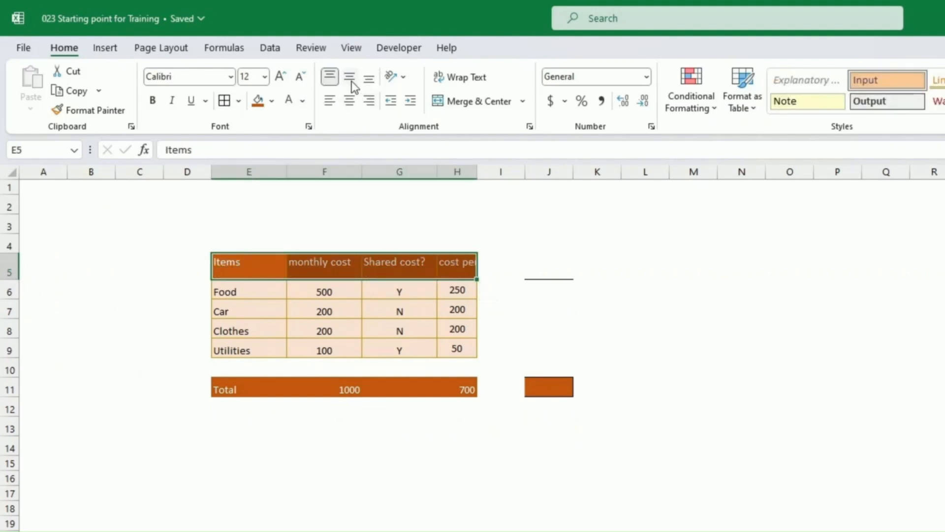
{"action": "left_click", "coordinate": [350, 77]}
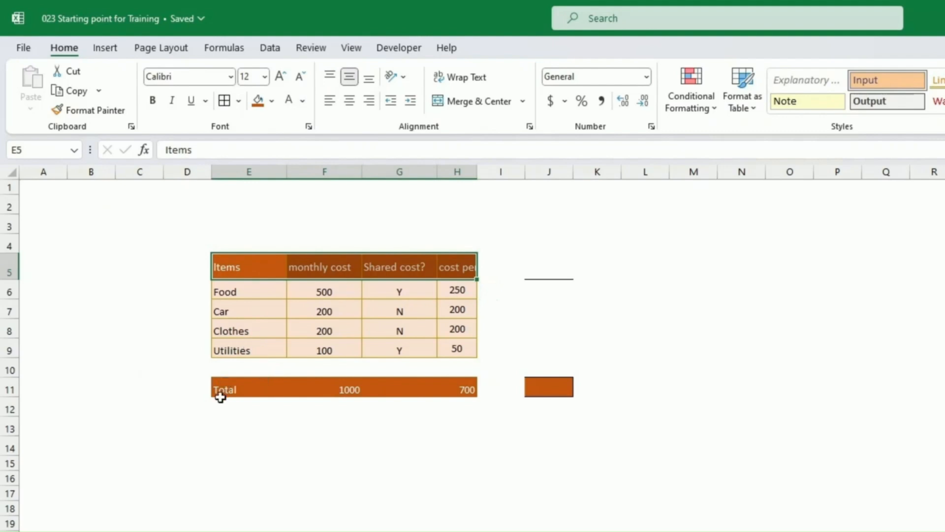
{"action": "left_click_drag", "start_coordinate": [233, 292], "coordinate": [455, 386]}
{"action": "left_click", "coordinate": [349, 77]}
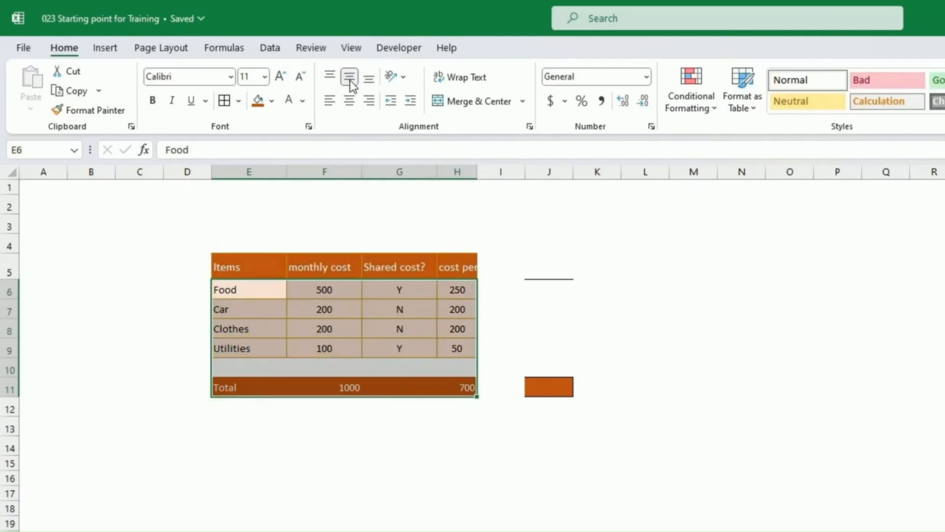
{"action": "left_click", "coordinate": [511, 329]}
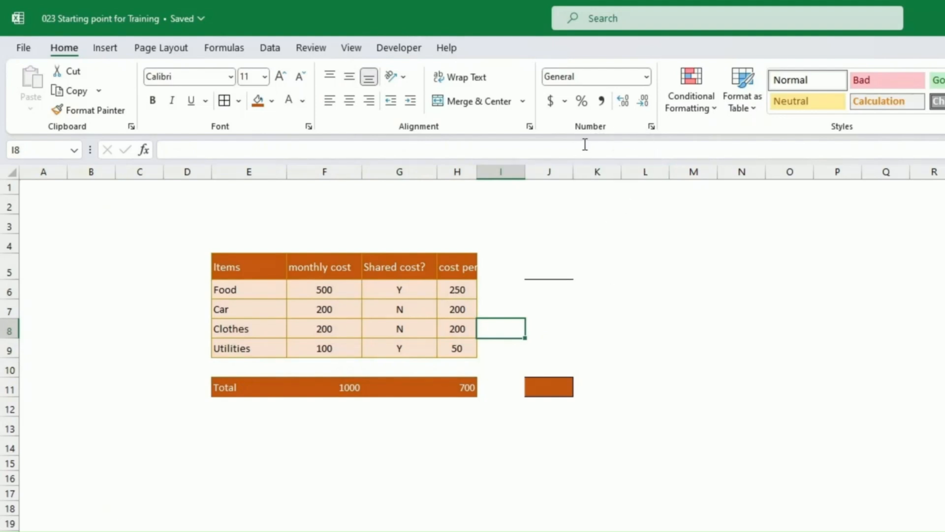
{"action": "key", "text": "ctrl+z"}
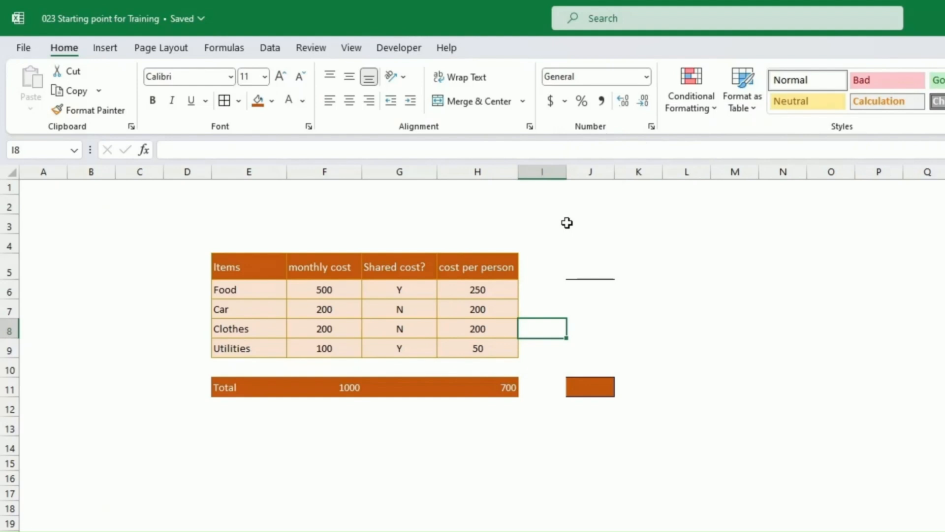
{"action": "left_click", "coordinate": [719, 309]}
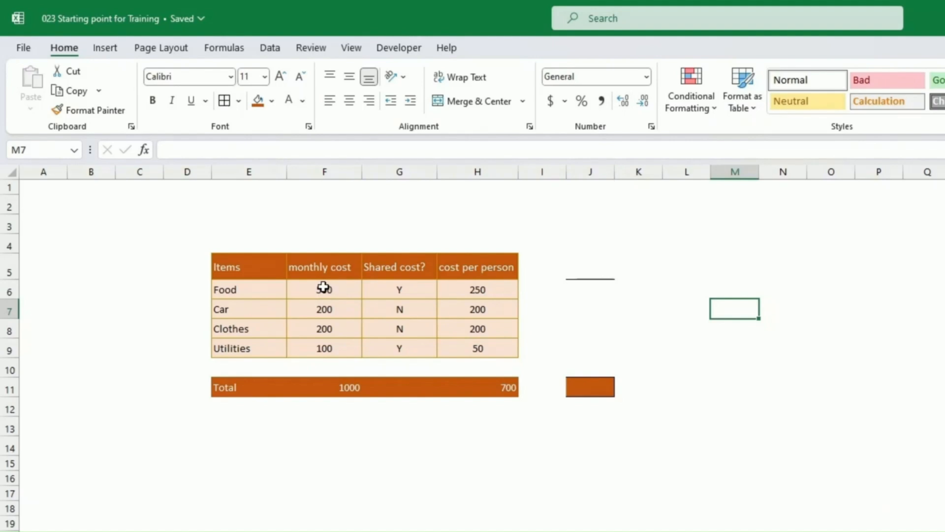
Format the monthly costs F6:F9 as accounting dollars with no decimal places.
{"action": "left_click_drag", "start_coordinate": [321, 288], "coordinate": [321, 345]}
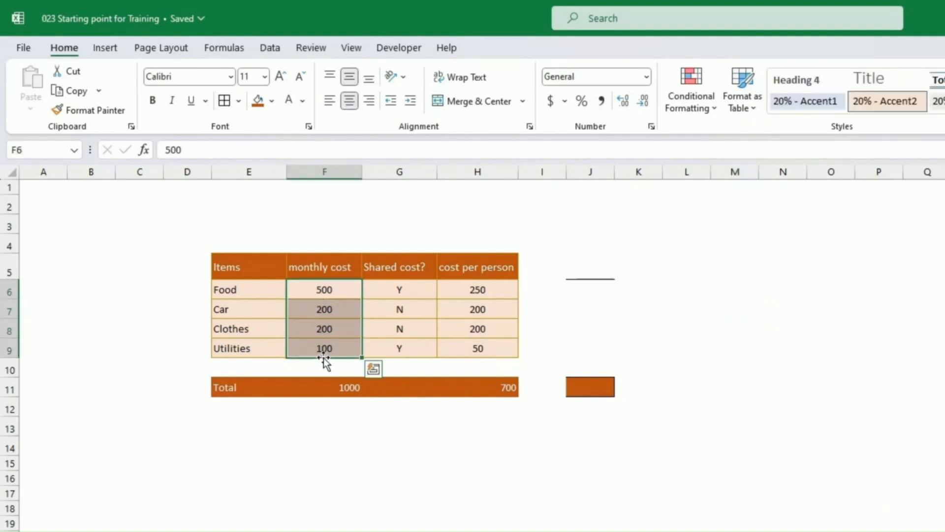
{"action": "left_click", "coordinate": [555, 106]}
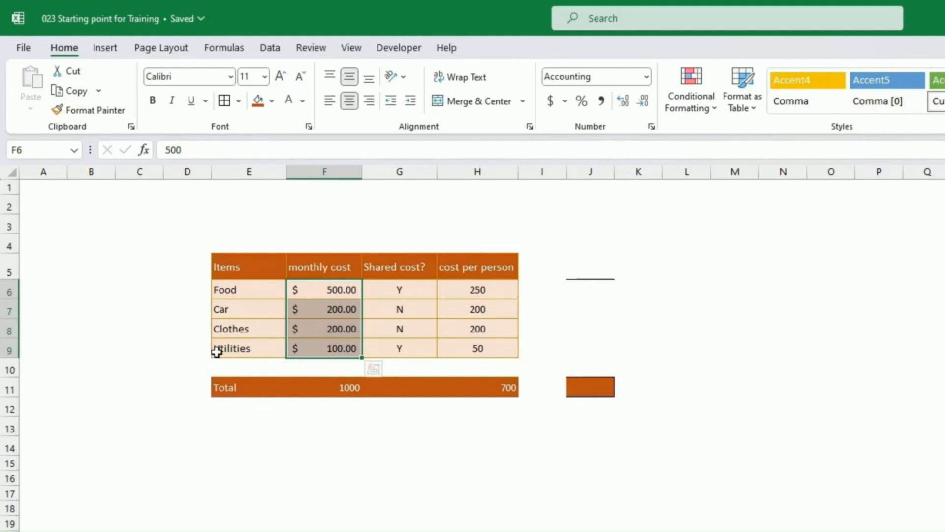
{"action": "left_click", "coordinate": [564, 103]}
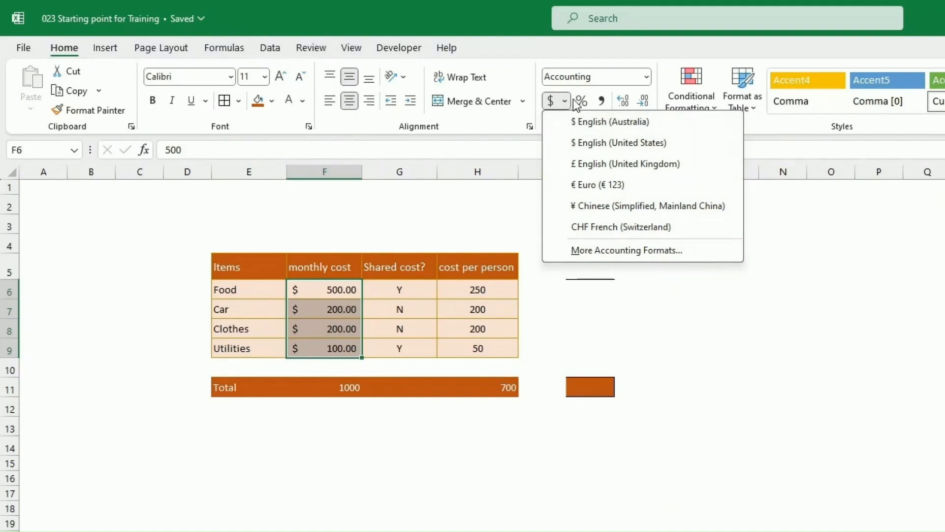
{"action": "left_click", "coordinate": [589, 85]}
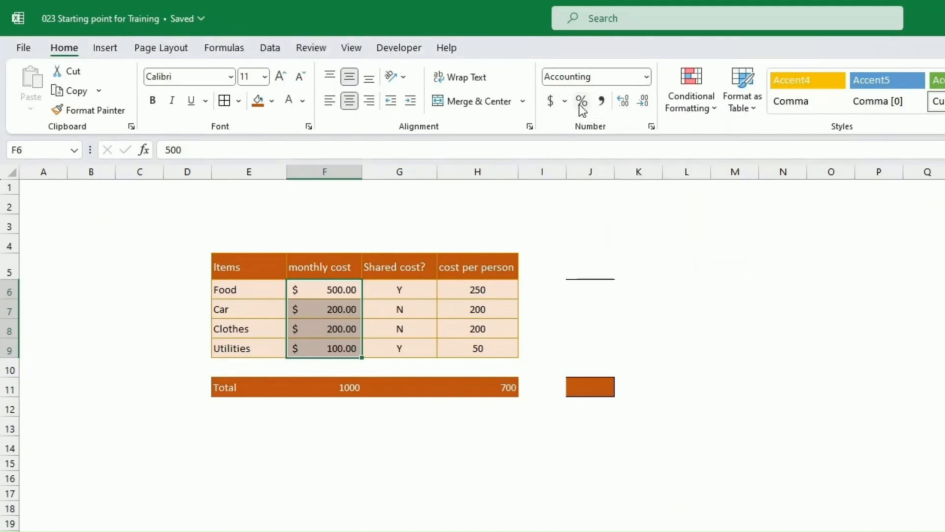
{"action": "left_click", "coordinate": [624, 100]}
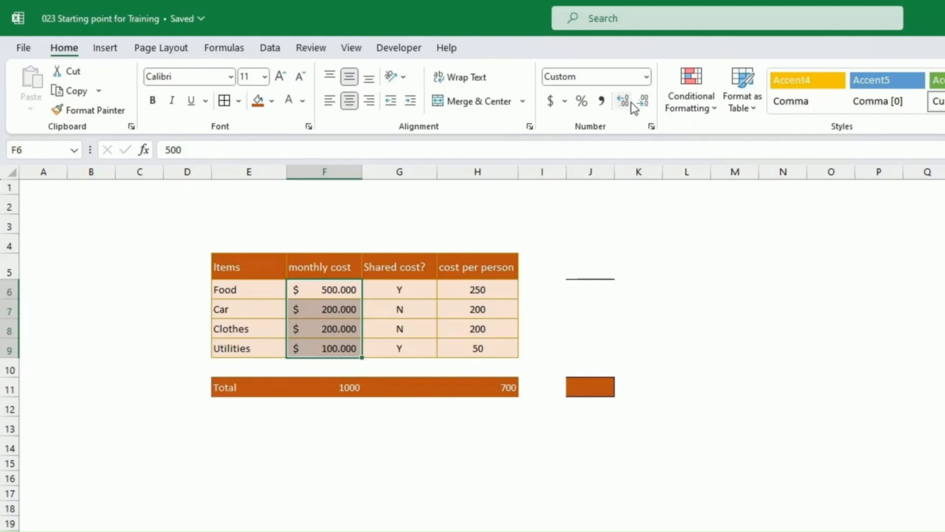
{"action": "left_click", "coordinate": [641, 102]}
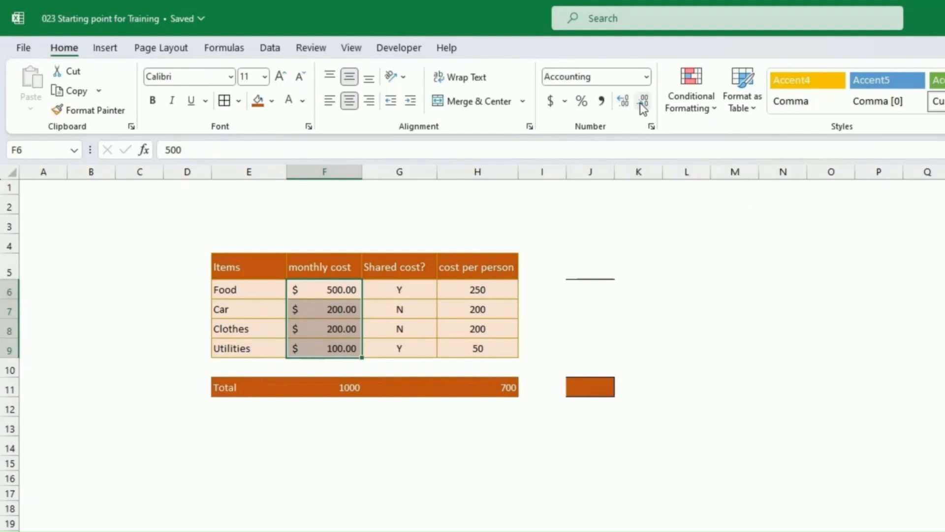
{"action": "left_click", "coordinate": [640, 102]}
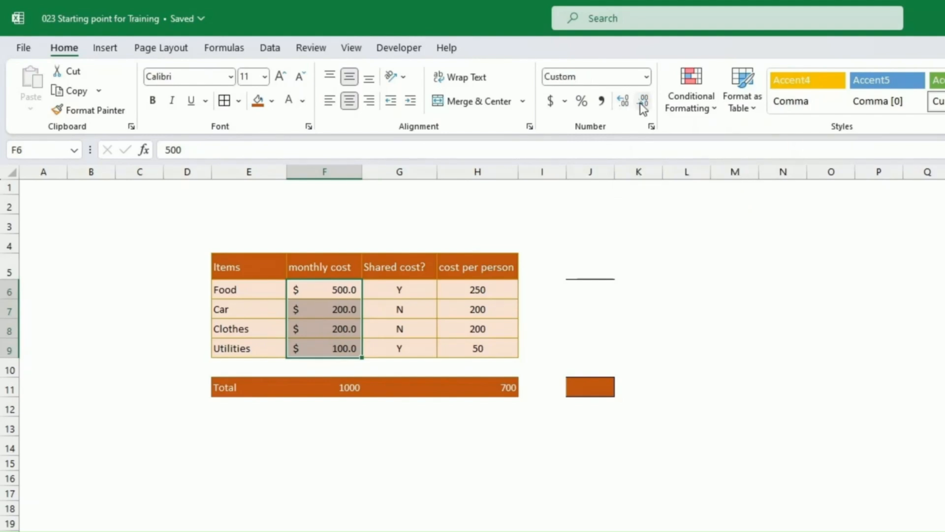
{"action": "left_click", "coordinate": [640, 102]}
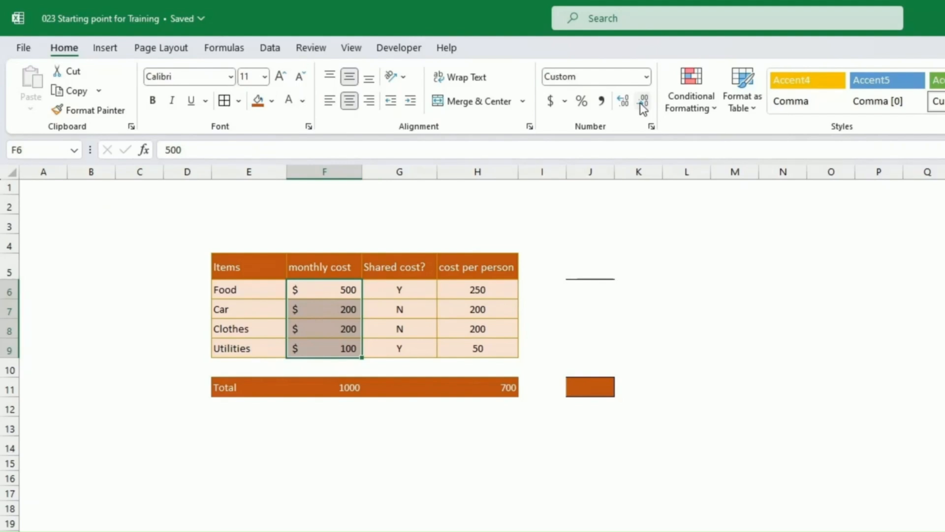
{"action": "left_click", "coordinate": [330, 314]}
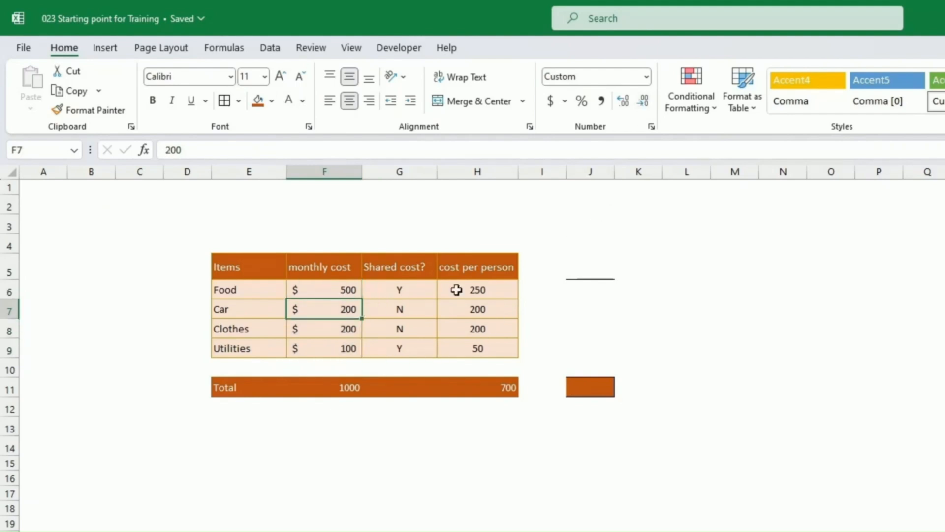
Format the cost per person values H6:H9 as accounting dollars with no decimals.
{"action": "left_click_drag", "start_coordinate": [470, 290], "coordinate": [474, 348]}
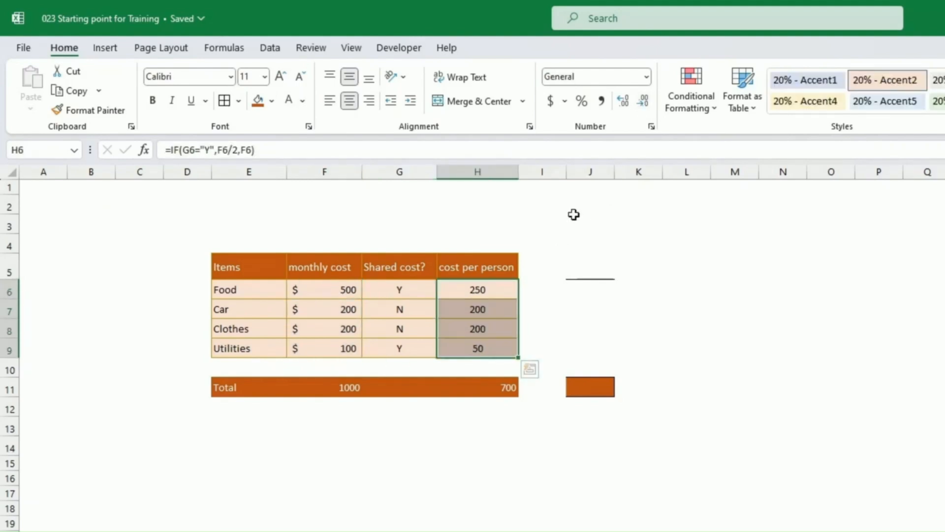
{"action": "left_click", "coordinate": [550, 101]}
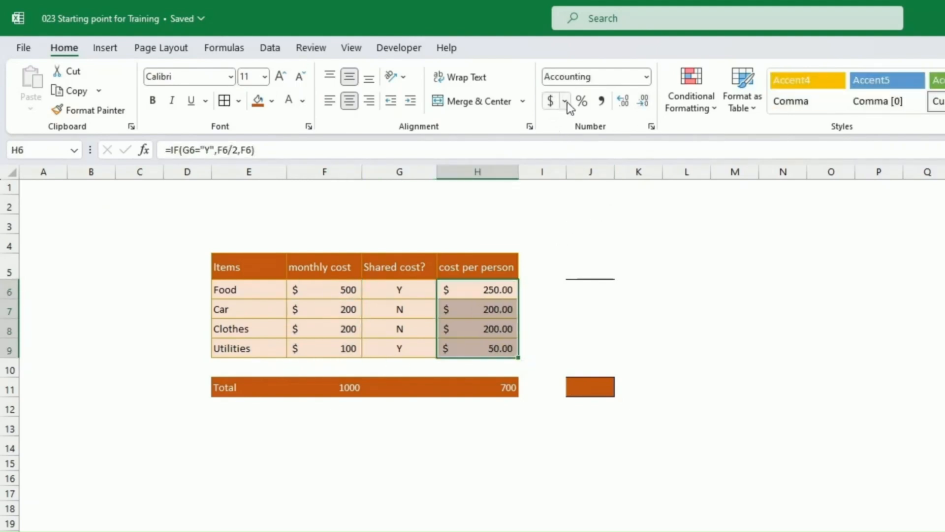
{"action": "left_click", "coordinate": [647, 102]}
{"action": "left_click", "coordinate": [647, 101]}
{"action": "left_click", "coordinate": [609, 209]}
{"action": "left_click", "coordinate": [831, 347]}
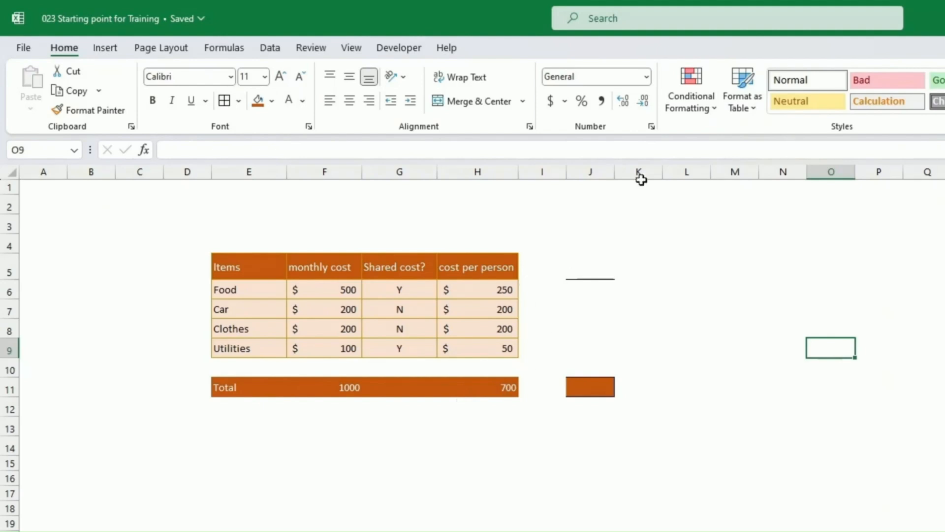
Format the 700 total in H11 as whole-dollar accounting.
{"action": "left_click", "coordinate": [491, 388]}
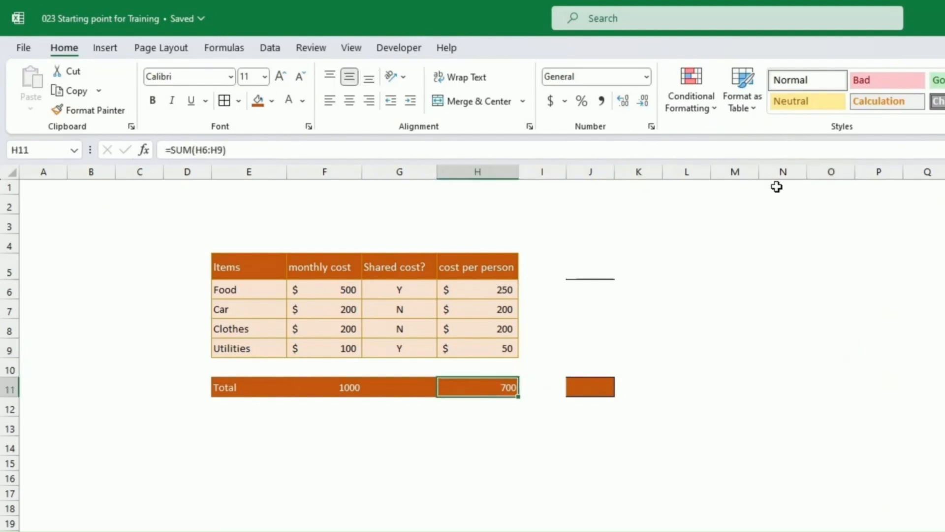
{"action": "left_click", "coordinate": [646, 76]}
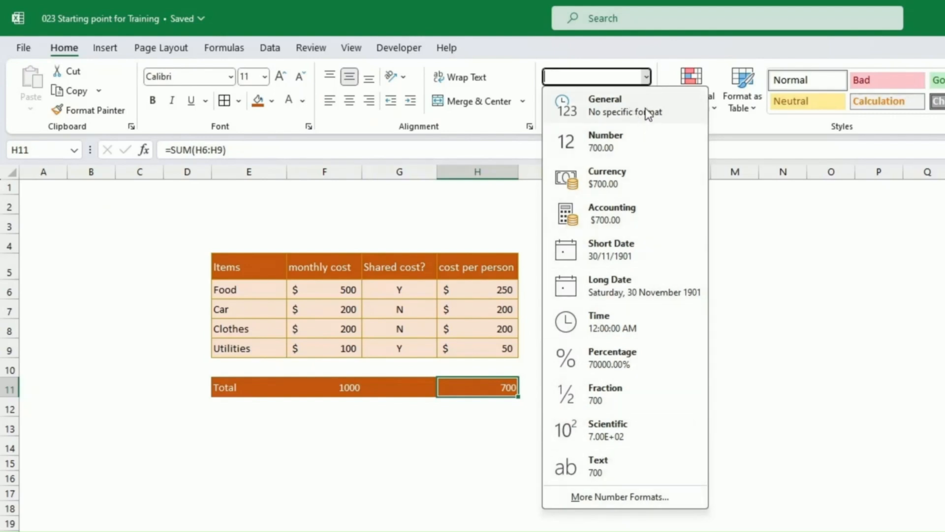
{"action": "left_click", "coordinate": [888, 256]}
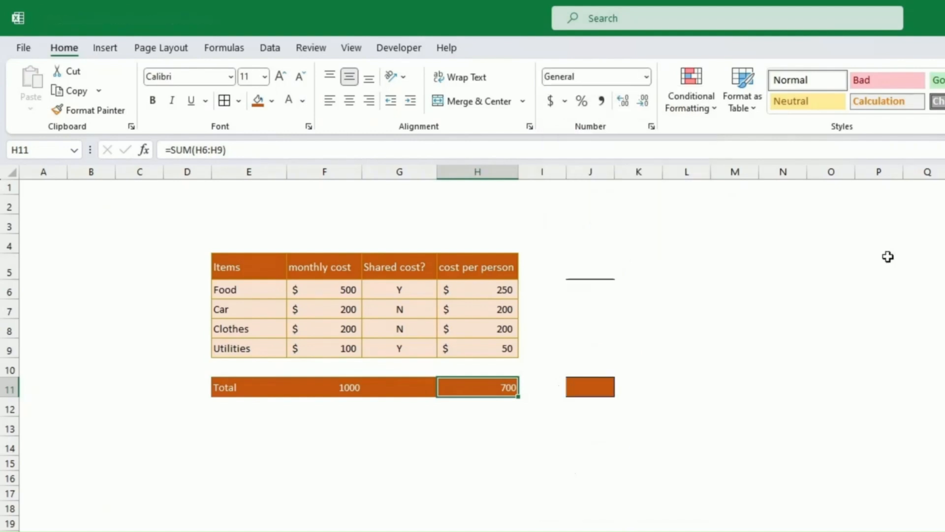
{"action": "left_click", "coordinate": [558, 102]}
{"action": "left_click", "coordinate": [644, 101]}
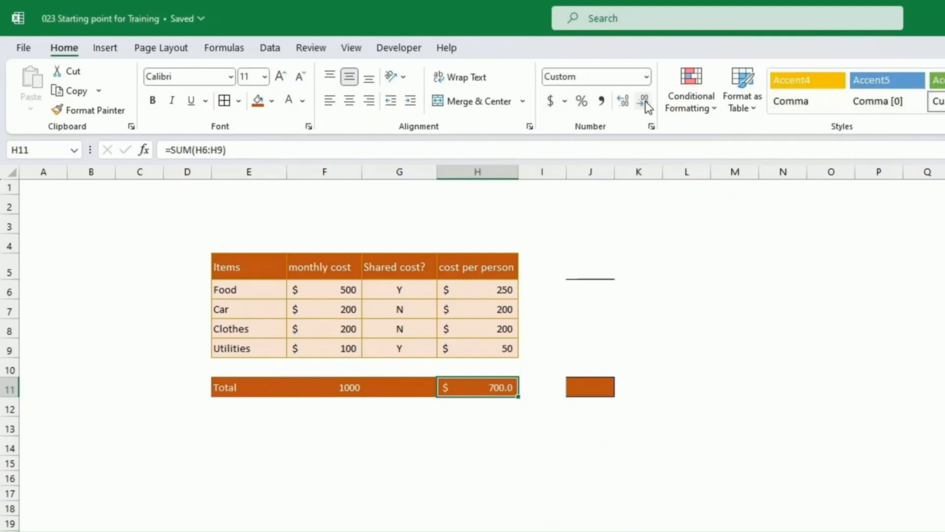
{"action": "left_click", "coordinate": [643, 101]}
Give the 1,000 total in F11 the same whole-dollar accounting format.
{"action": "left_click", "coordinate": [347, 389]}
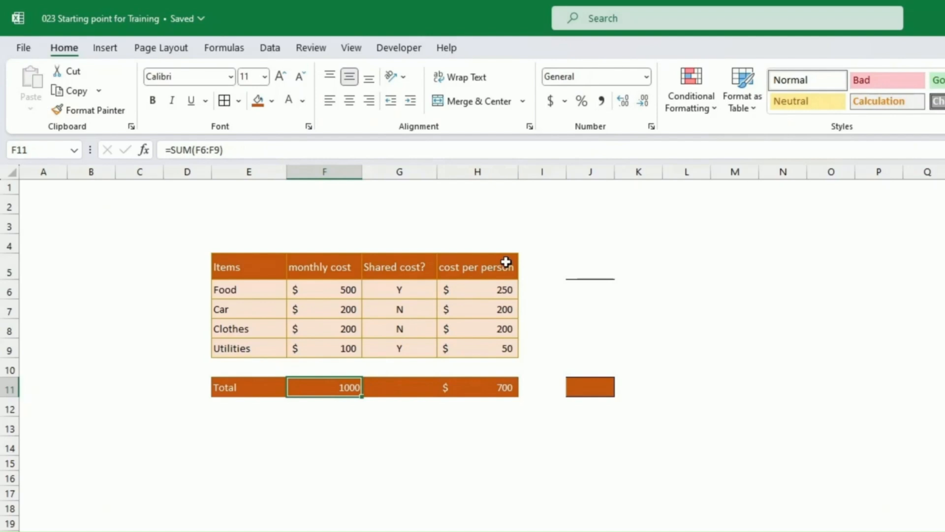
{"action": "left_click", "coordinate": [550, 101]}
{"action": "left_click", "coordinate": [643, 101]}
{"action": "left_click", "coordinate": [643, 101]}
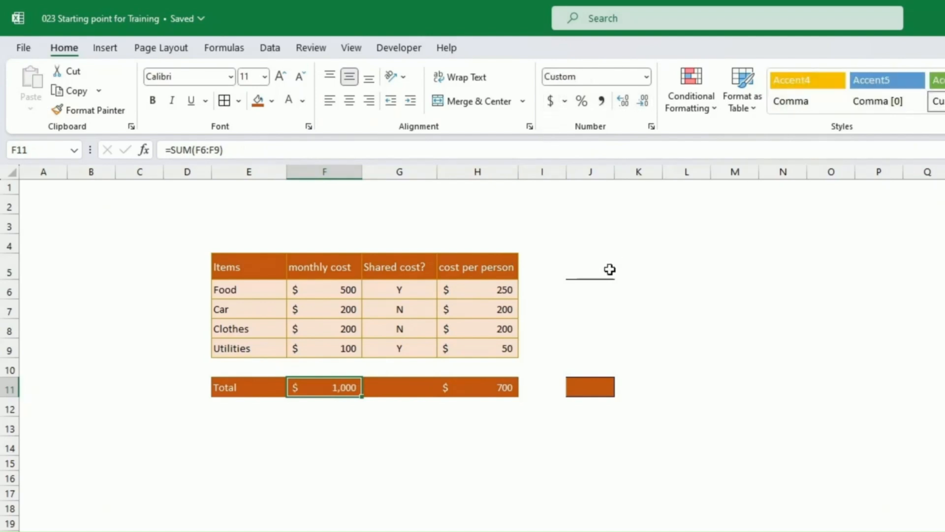
{"action": "left_click", "coordinate": [609, 270]}
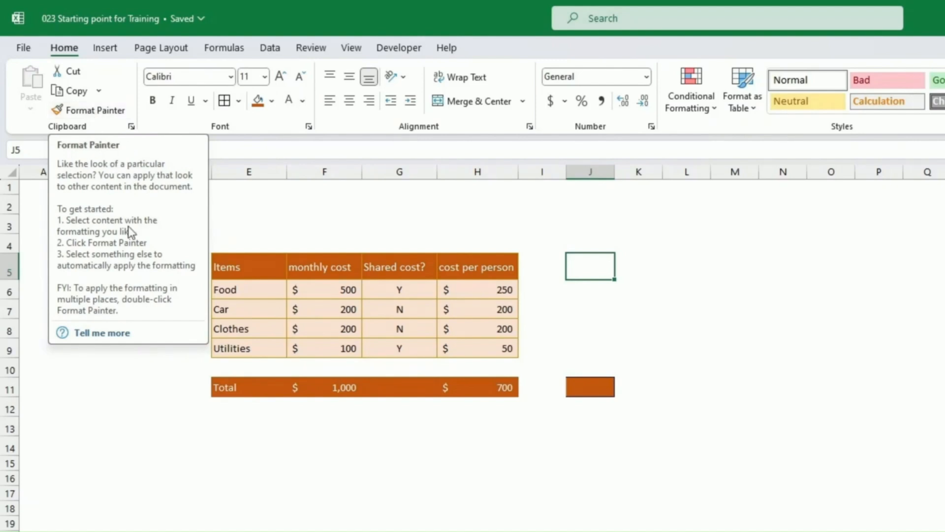
Enter 'Total' in E13 and 500 in F13.
{"action": "left_click", "coordinate": [206, 428]}
{"action": "left_click", "coordinate": [242, 434]}
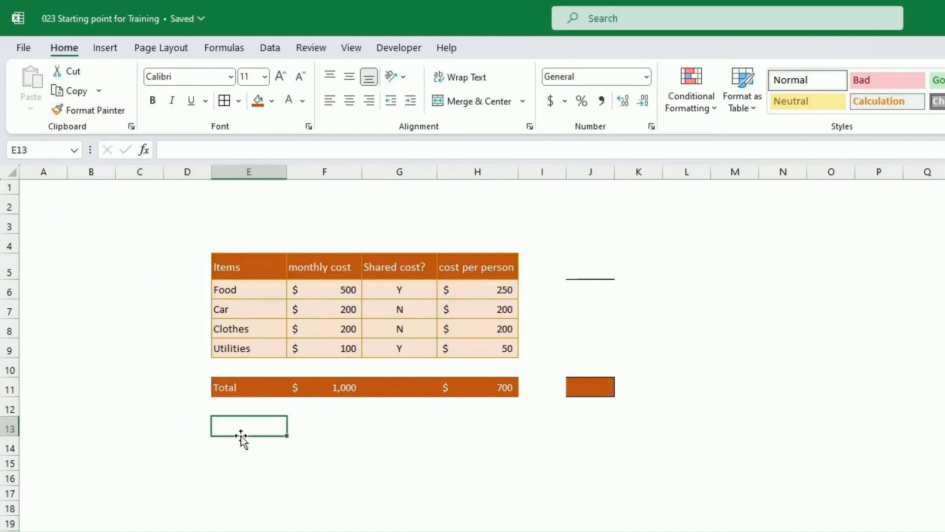
{"action": "type", "text": "Total"}
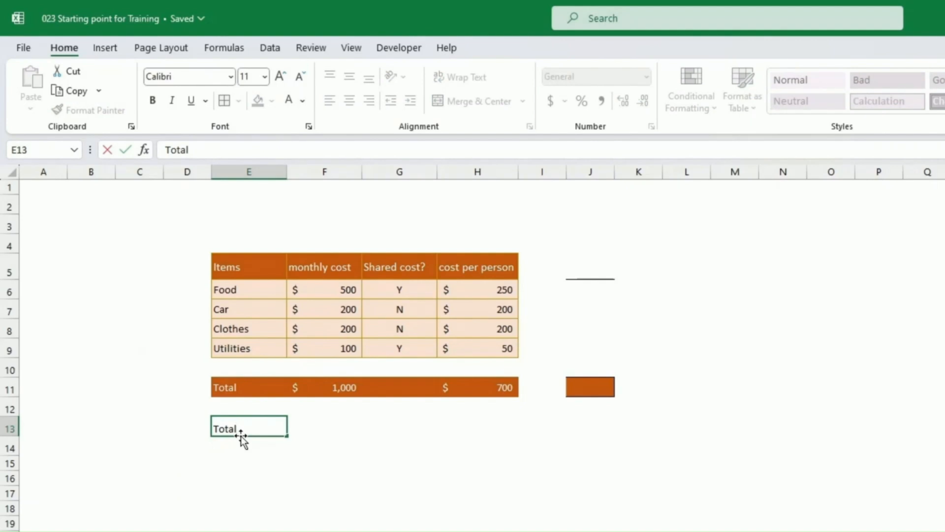
{"action": "key", "text": "Tab"}
{"action": "type", "text": "500"}
{"action": "key", "text": "Return"}
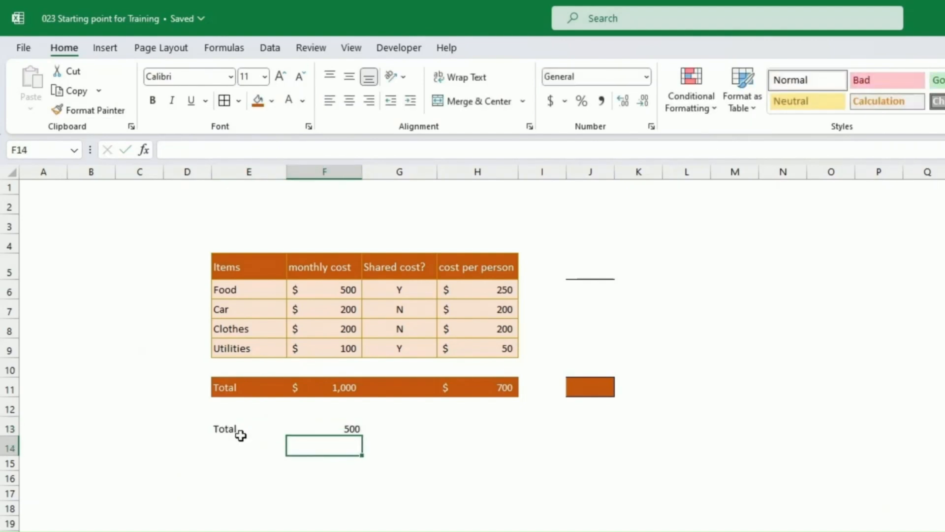
Copy F11's orange dollar format to F13 and E11's Total label style to E13.
{"action": "left_click", "coordinate": [341, 389]}
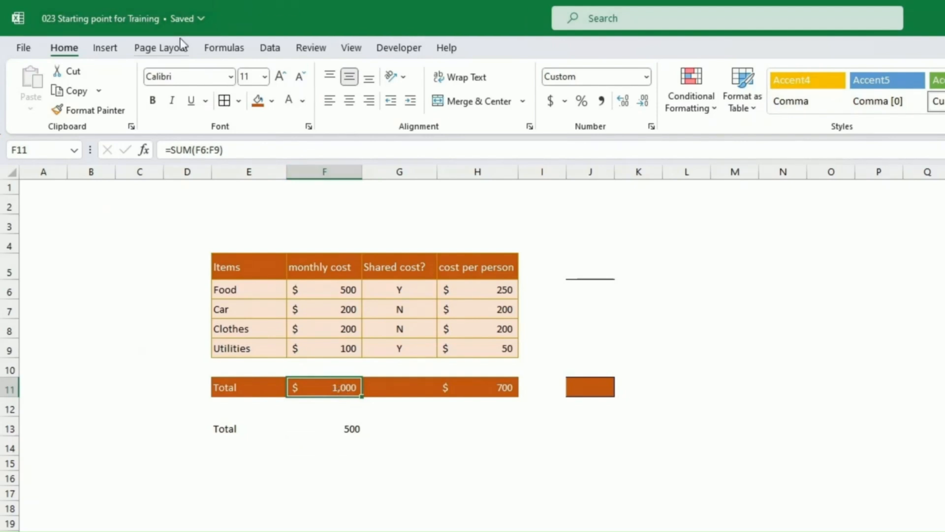
{"action": "left_click", "coordinate": [92, 114]}
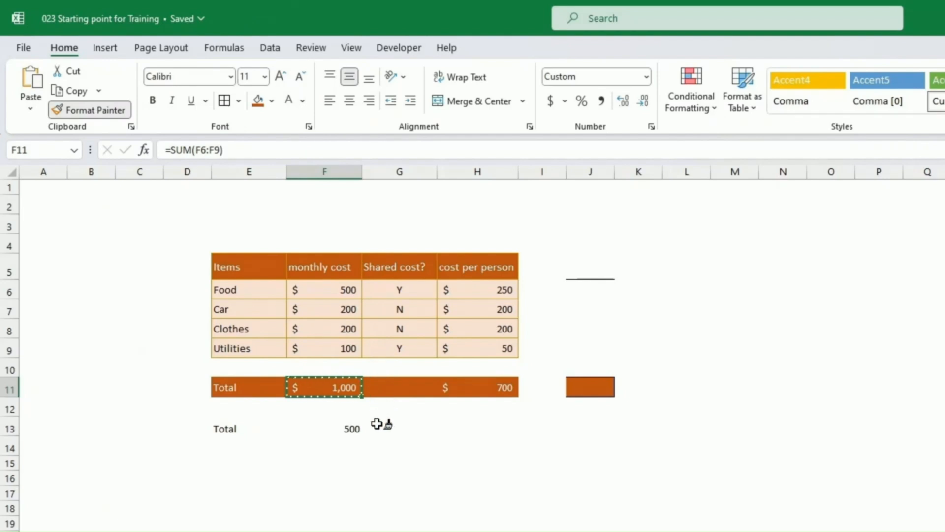
{"action": "left_click", "coordinate": [322, 432]}
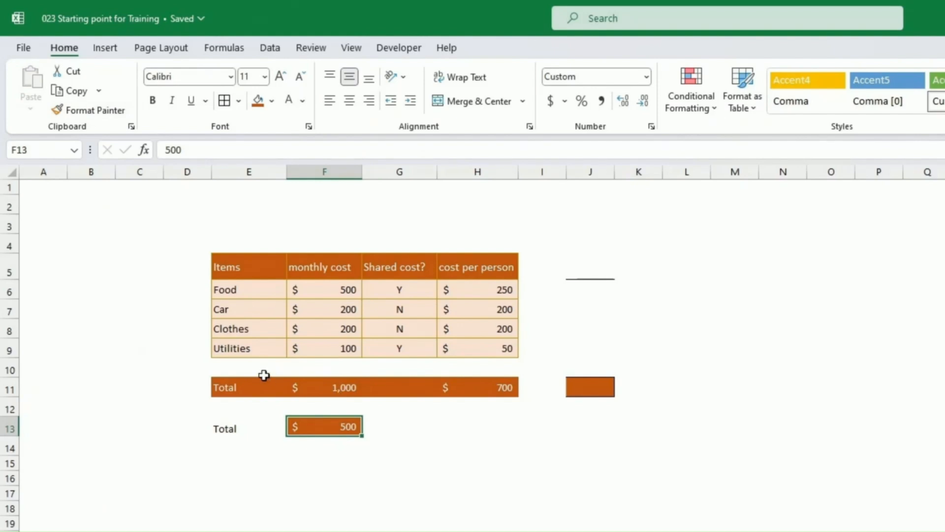
{"action": "left_click", "coordinate": [248, 385]}
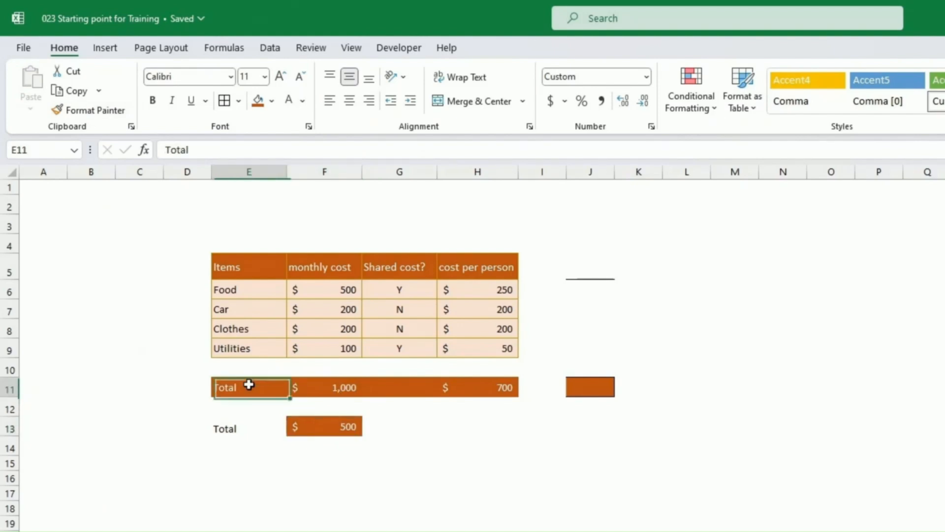
{"action": "left_click", "coordinate": [99, 110]}
{"action": "left_click", "coordinate": [250, 424]}
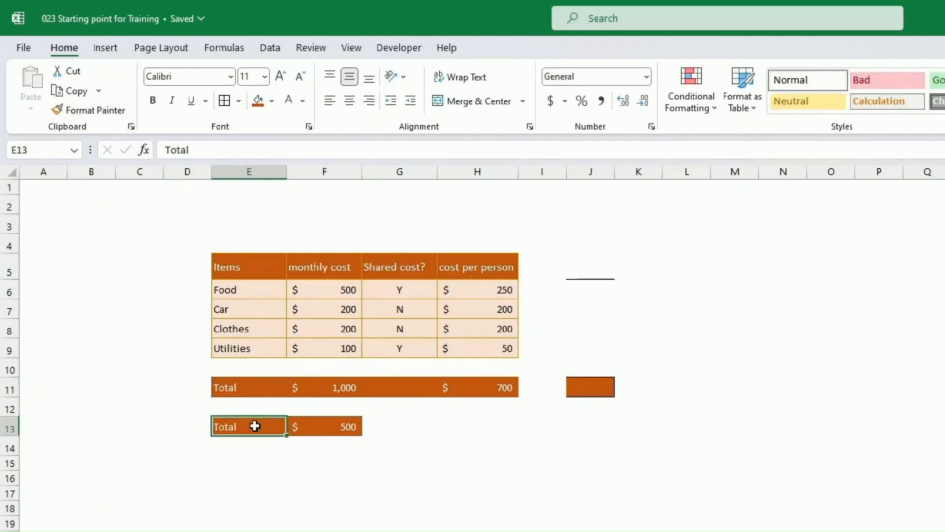
Try locked Format Painter on several stray cells, then undo the extra orange fills.
{"action": "left_click", "coordinate": [236, 461]}
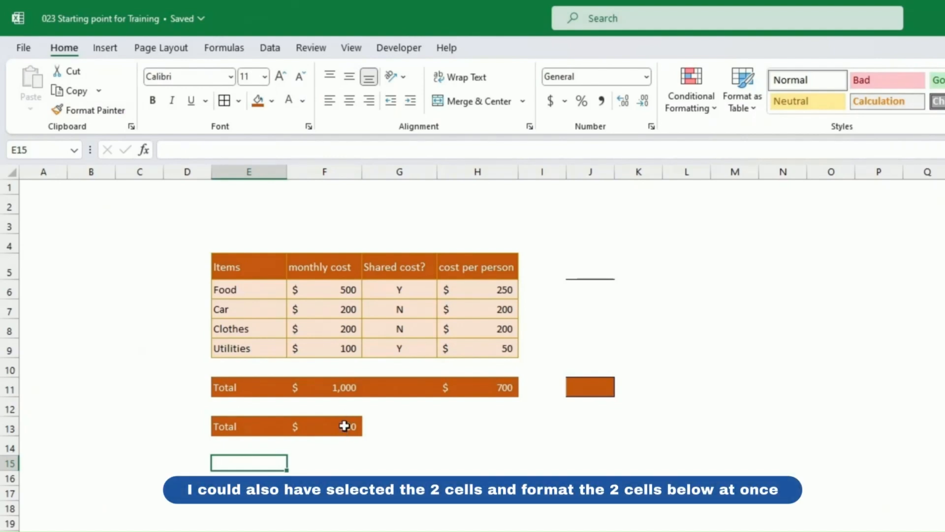
{"action": "left_click", "coordinate": [344, 425]}
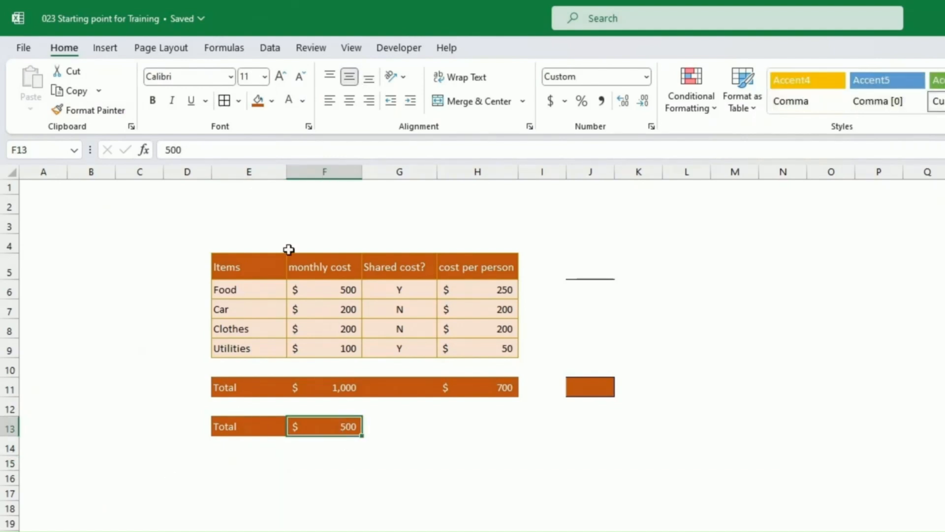
{"action": "double_click", "coordinate": [105, 112]}
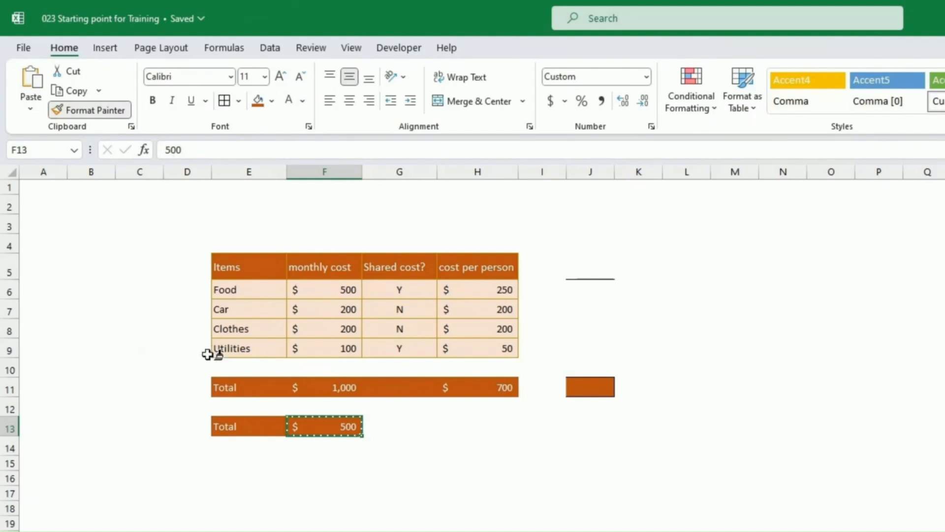
{"action": "left_click", "coordinate": [246, 476]}
{"action": "left_click", "coordinate": [358, 482]}
{"action": "left_click", "coordinate": [542, 463]}
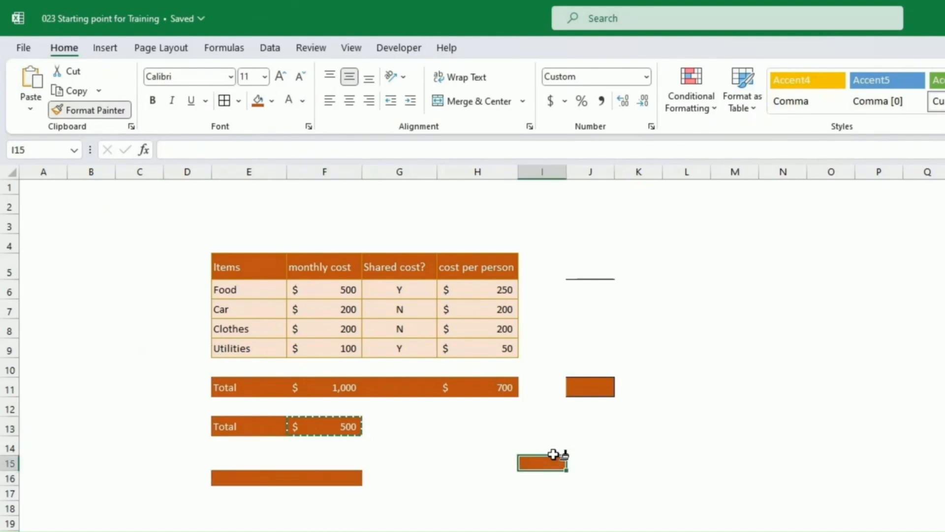
{"action": "left_click", "coordinate": [640, 348]}
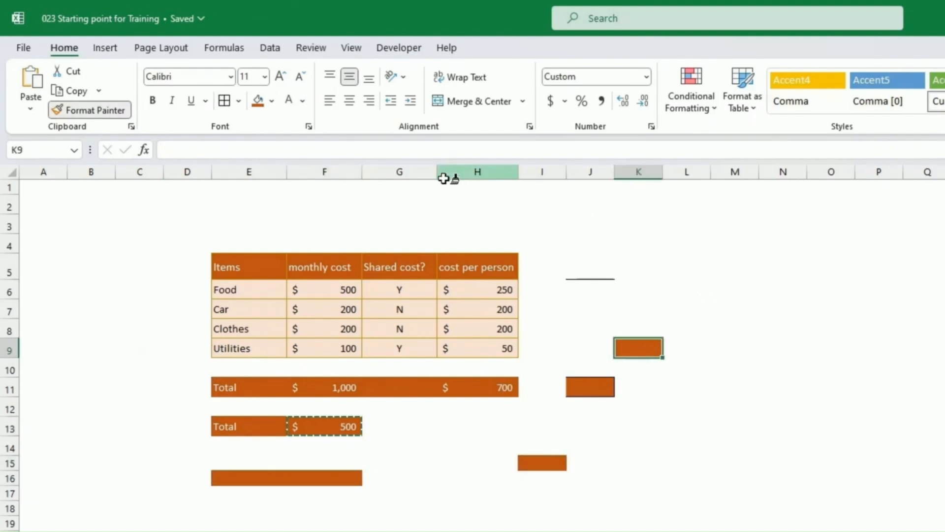
{"action": "left_click", "coordinate": [111, 111]}
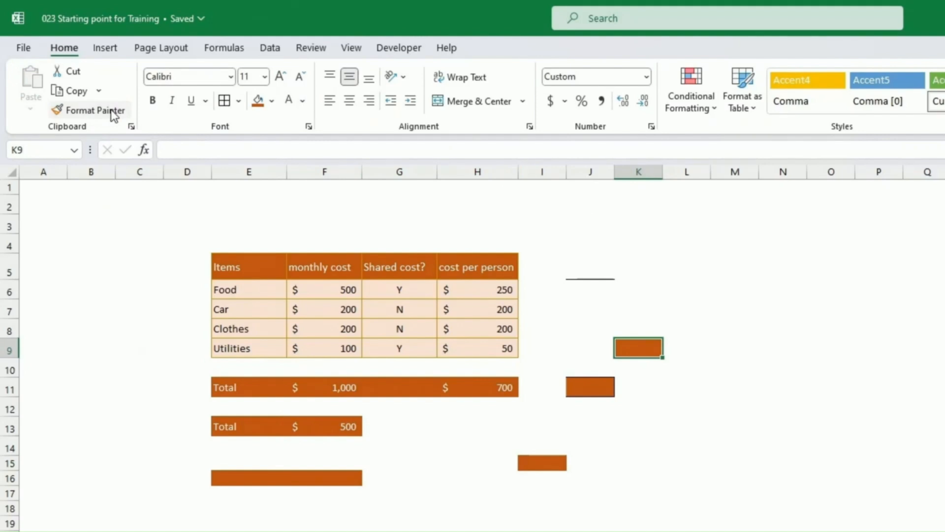
{"action": "key", "text": "ctrl+z"}
{"action": "key", "text": "ctrl+z"}
{"action": "key", "text": "ctrl+z"}
{"action": "key", "text": "ctrl+z"}
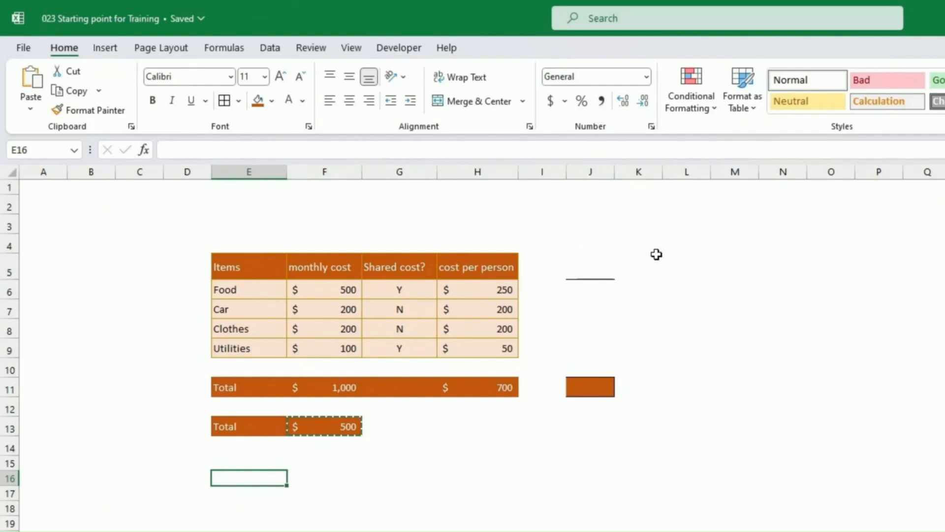
Enter the date 1 September 2023 in F3, show it as Long Date, and autofit column F.
{"action": "left_click", "coordinate": [347, 222]}
{"action": "type", "text": "1"}
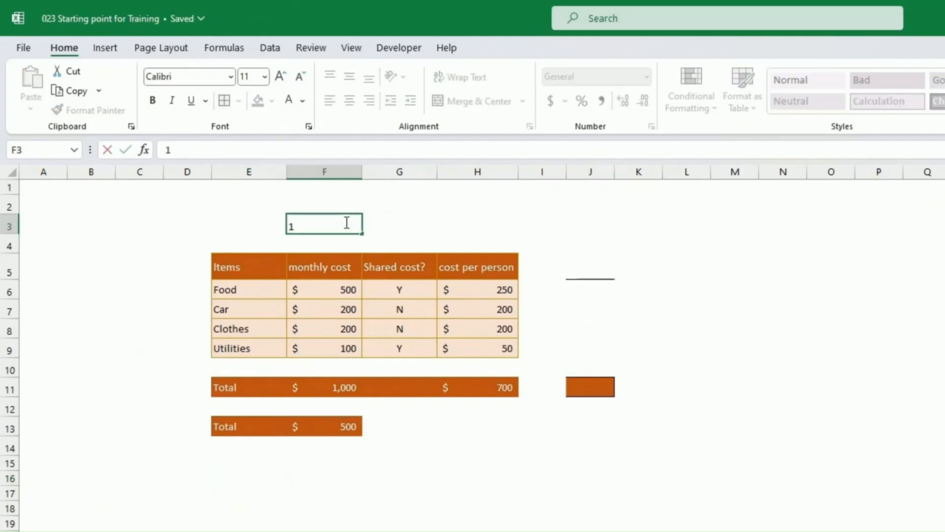
{"action": "type", "text": "/9/2023"}
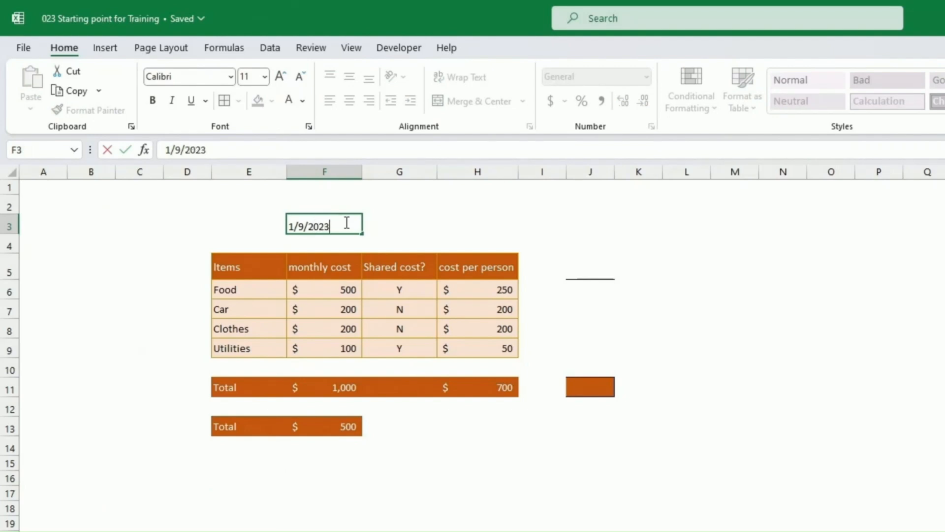
{"action": "key", "text": "Return"}
{"action": "left_click", "coordinate": [345, 223]}
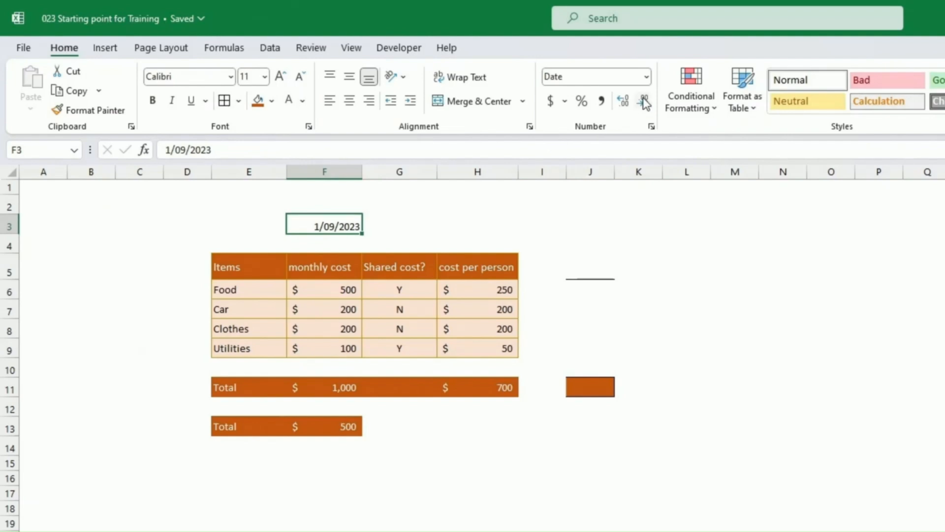
{"action": "left_click", "coordinate": [647, 77]}
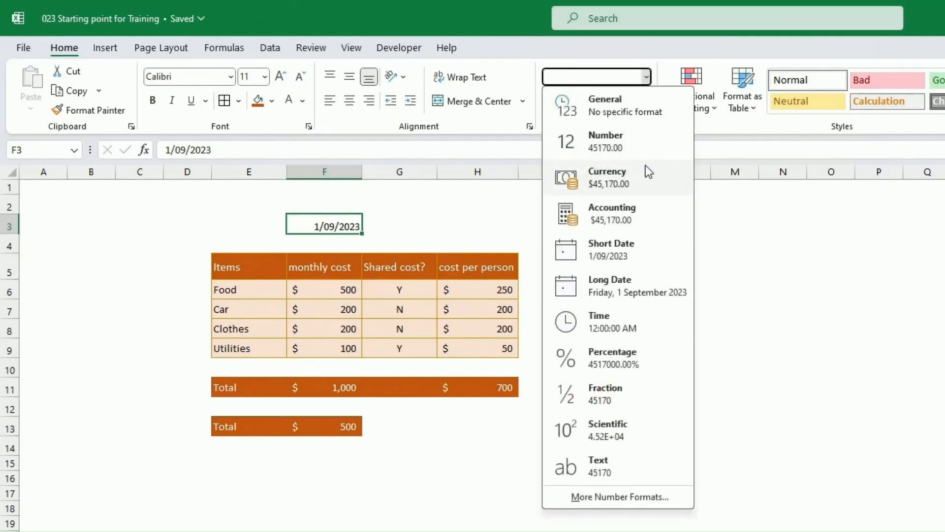
{"action": "left_click", "coordinate": [634, 290]}
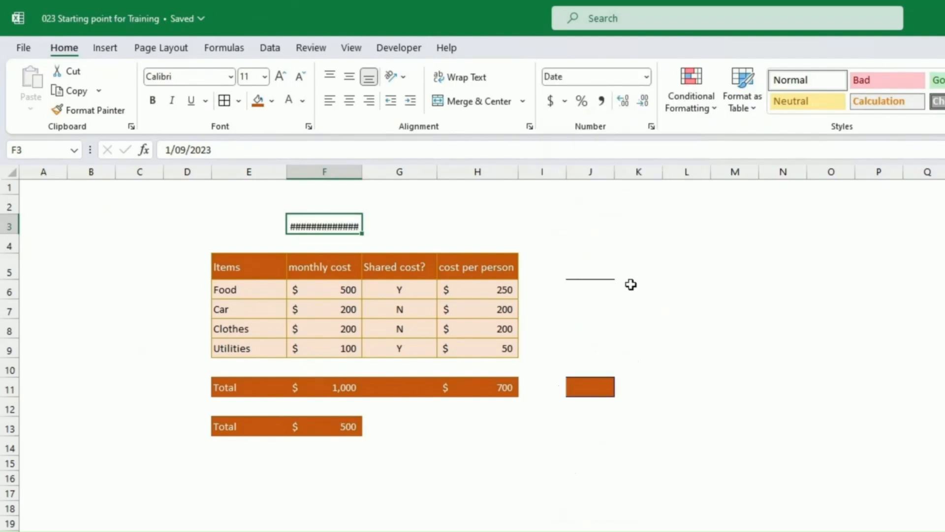
{"action": "double_click", "coordinate": [361, 170]}
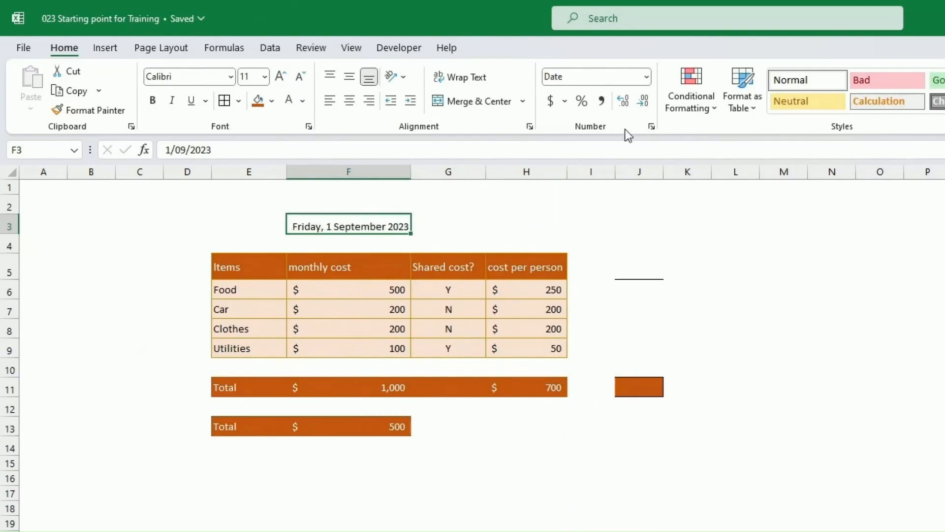
Switch F3 back to Short Date and close More Number Formats without changes.
{"action": "left_click", "coordinate": [646, 77]}
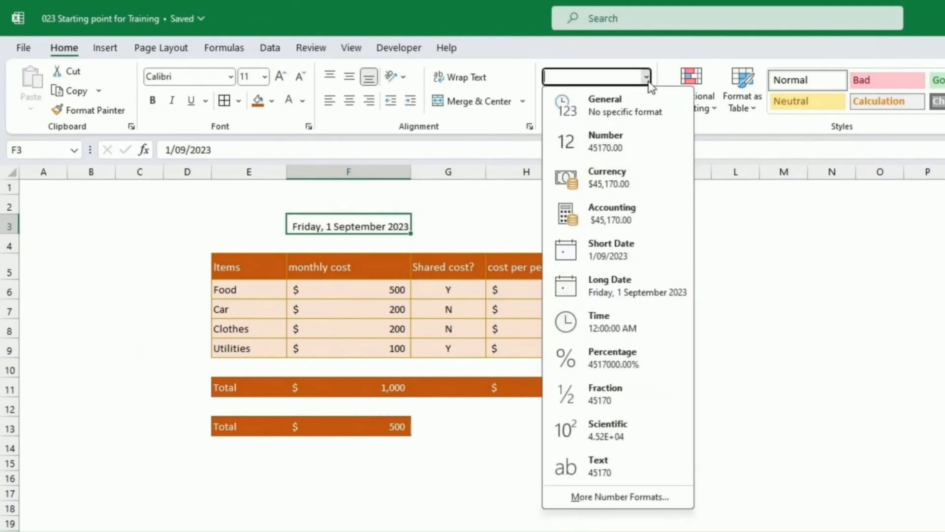
{"action": "left_click", "coordinate": [622, 256]}
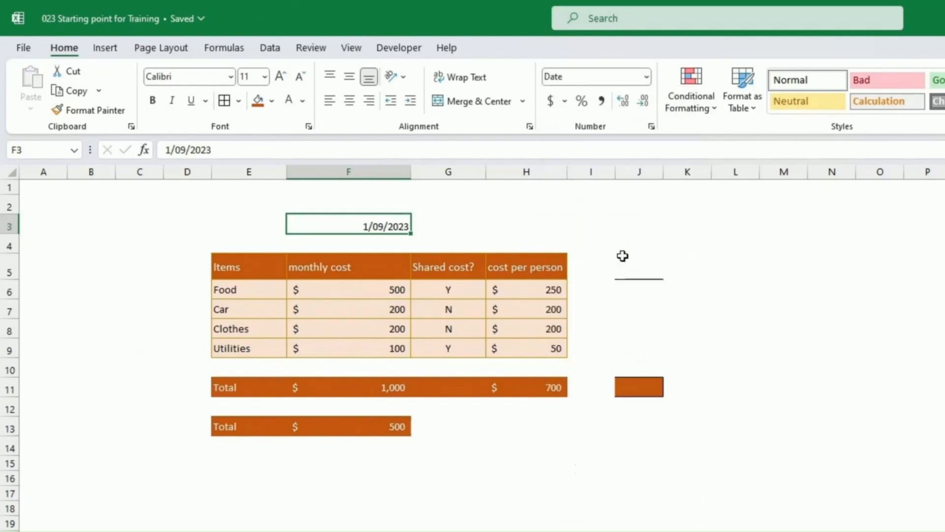
{"action": "left_click", "coordinate": [644, 79]}
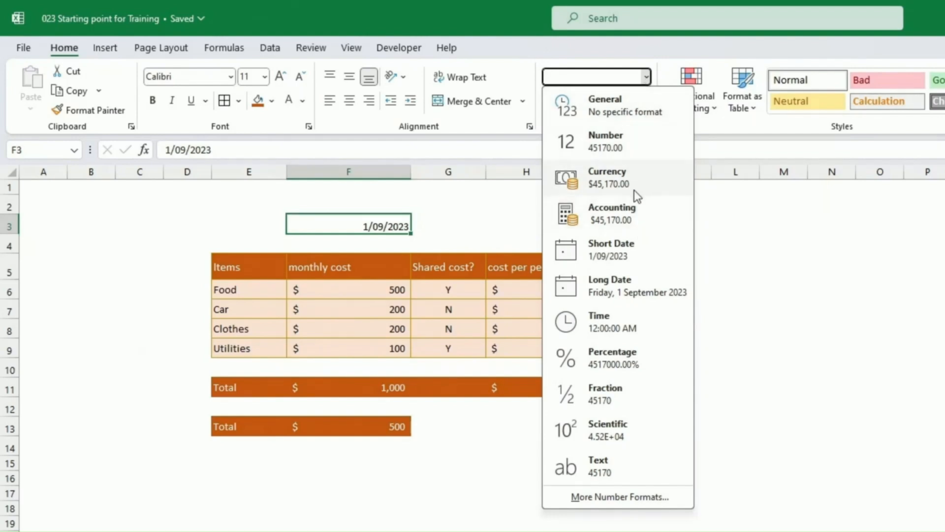
{"action": "left_click", "coordinate": [628, 497]}
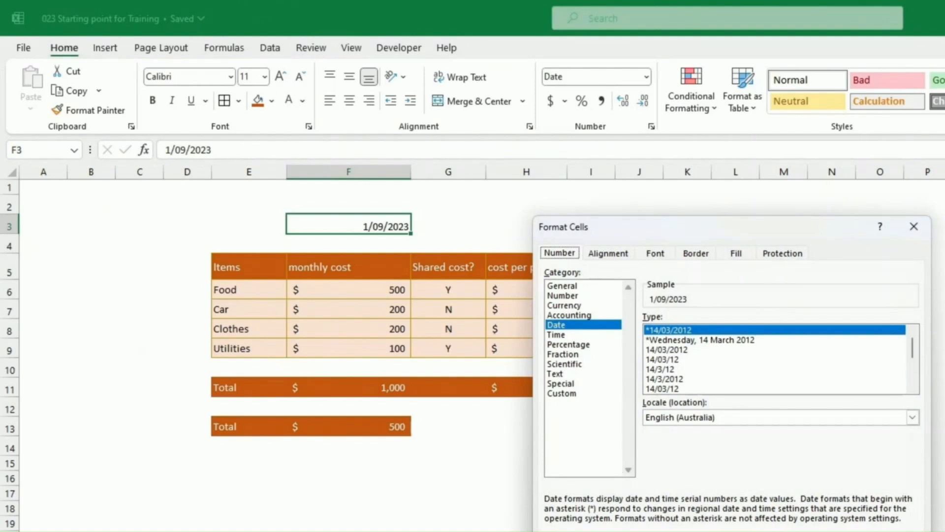
{"action": "key", "text": "Escape"}
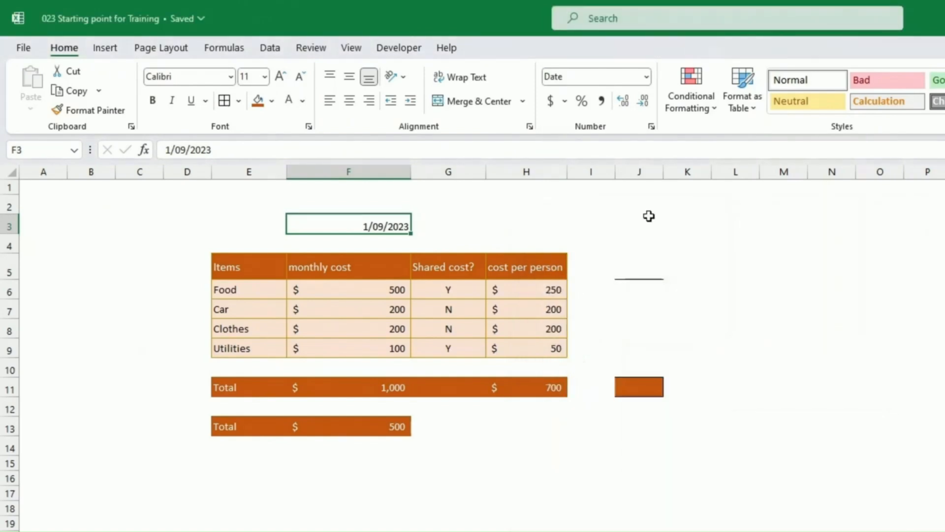
Open Format Cells for F3 and browse the Alignment, Font, Border and Fill tabs.
{"action": "right_click", "coordinate": [364, 223]}
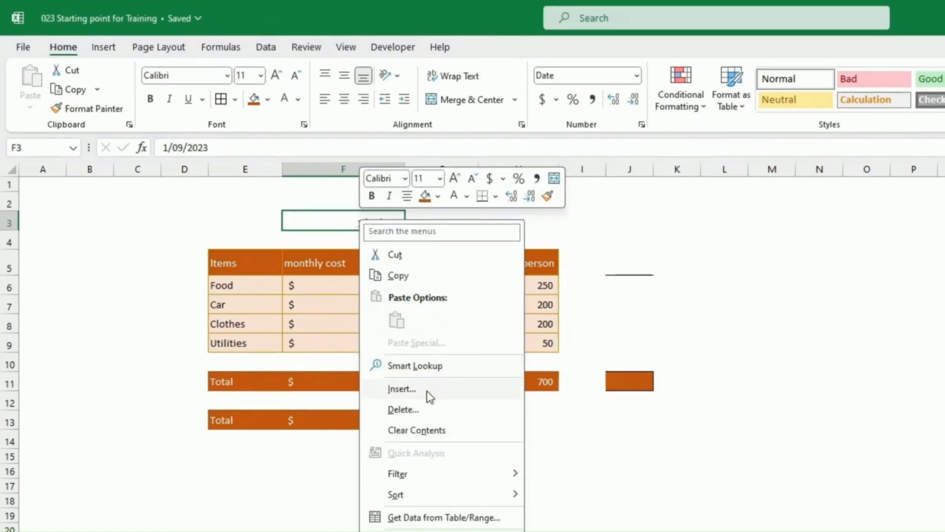
{"action": "left_click", "coordinate": [380, 508]}
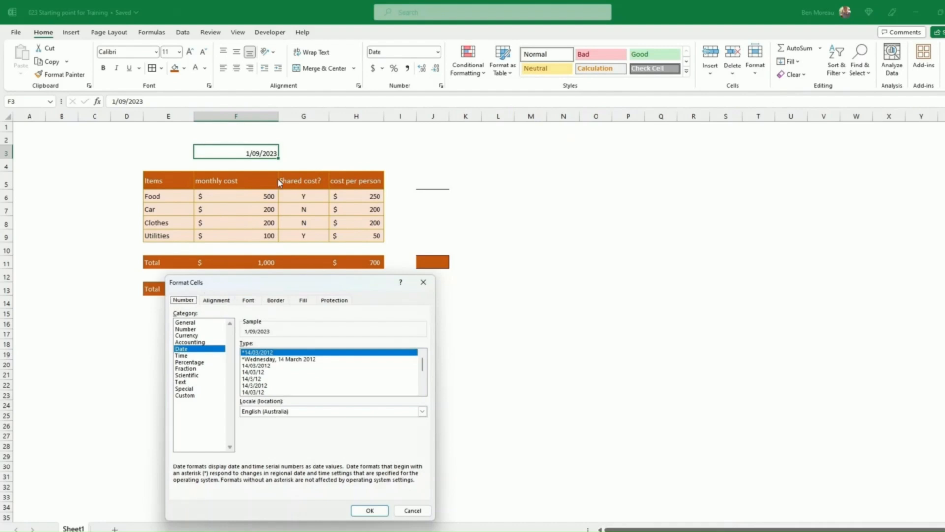
{"action": "left_click", "coordinate": [219, 302]}
{"action": "left_click", "coordinate": [246, 301]}
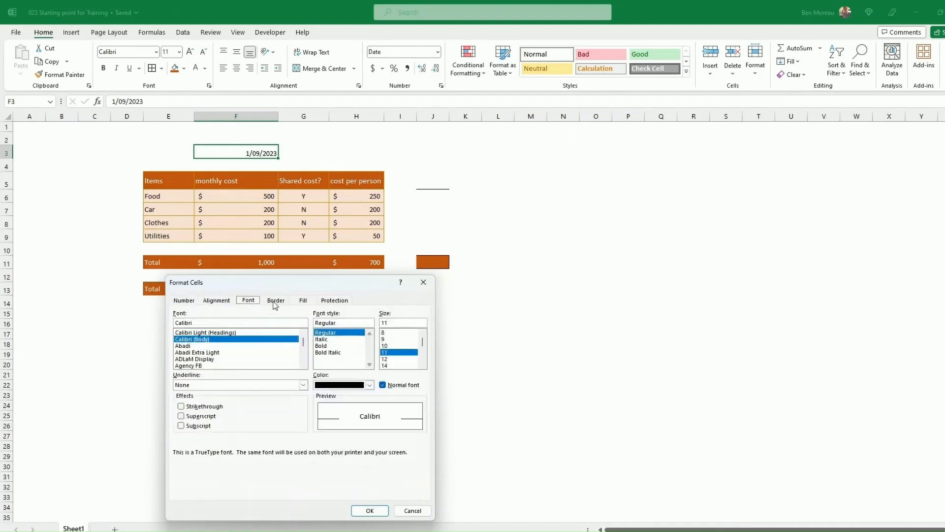
{"action": "left_click", "coordinate": [276, 301]}
{"action": "left_click", "coordinate": [307, 300]}
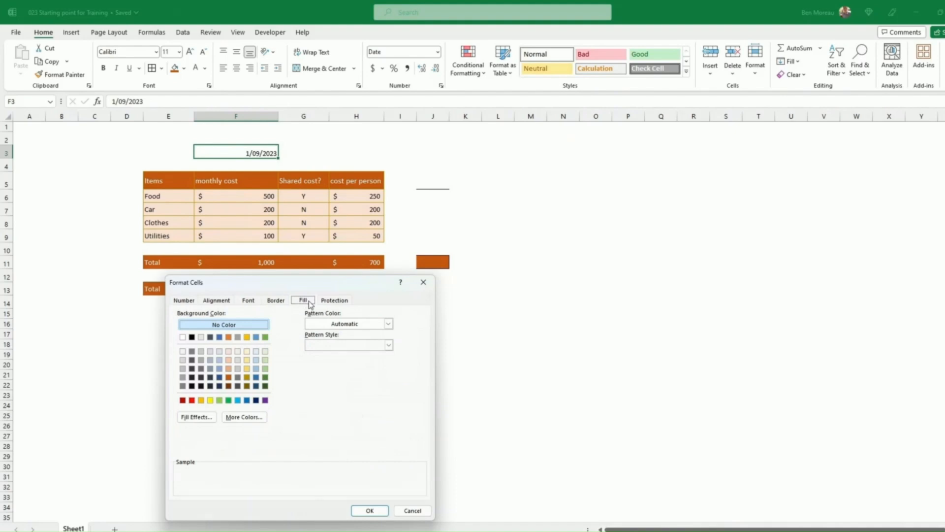
{"action": "left_click", "coordinate": [183, 301]}
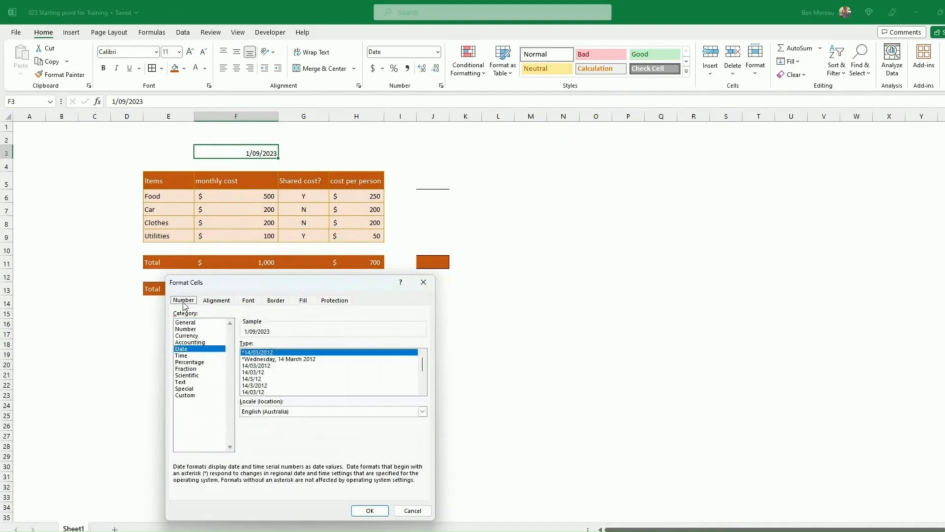
{"action": "left_click_drag", "start_coordinate": [284, 285], "coordinate": [456, 175]}
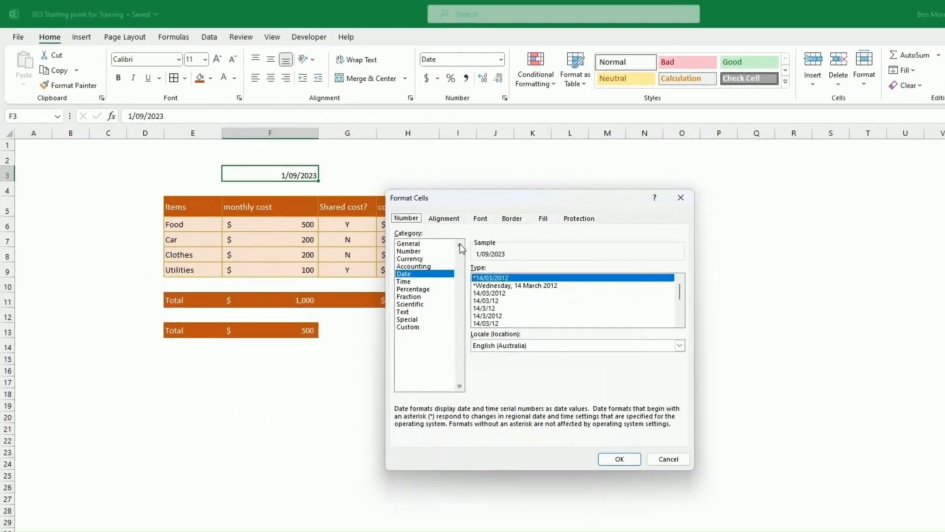
{"action": "left_click_drag", "start_coordinate": [467, 204], "coordinate": [501, 194]}
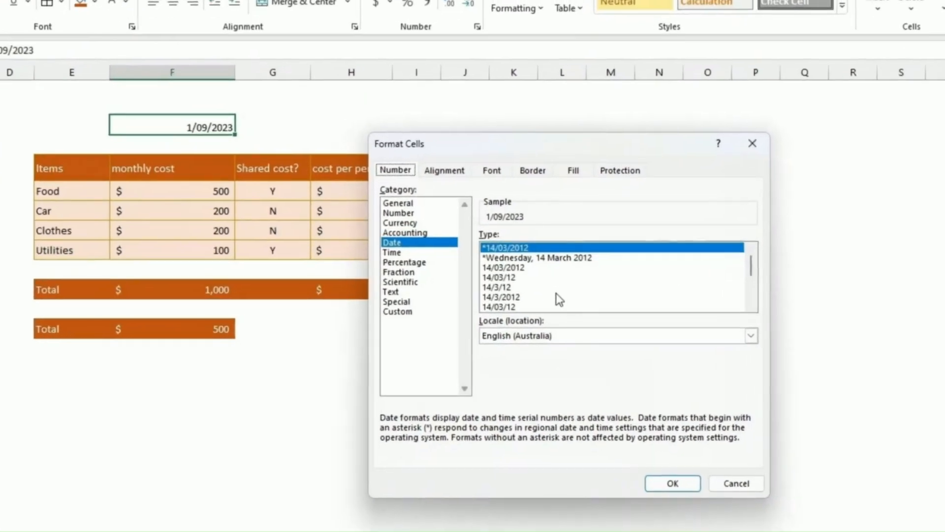
Preview date styles like 14-Mar-12 and 14 March 2012, then apply a Custom format to F3.
{"action": "scroll", "coordinate": [559, 299], "scroll_direction": "down", "scroll_amount": 2}
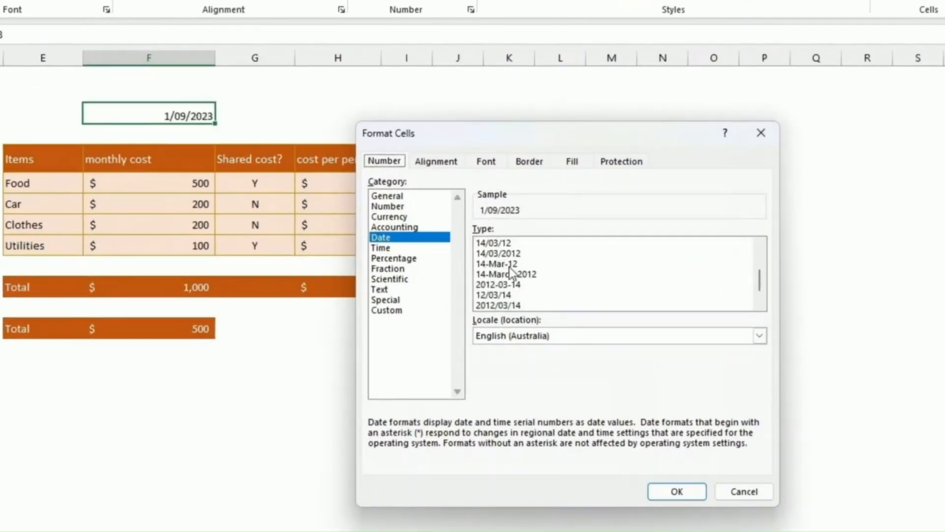
{"action": "left_click", "coordinate": [505, 265]}
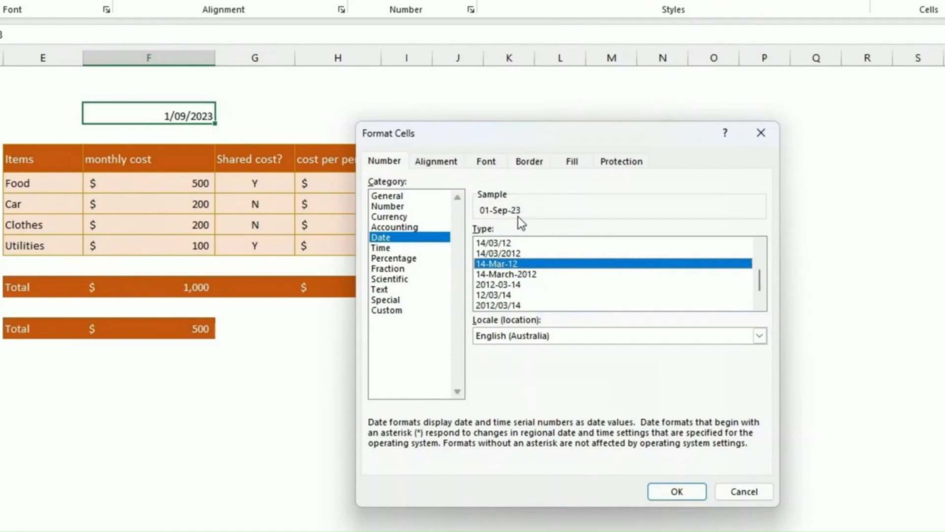
{"action": "scroll", "coordinate": [544, 295], "scroll_direction": "down", "scroll_amount": 1}
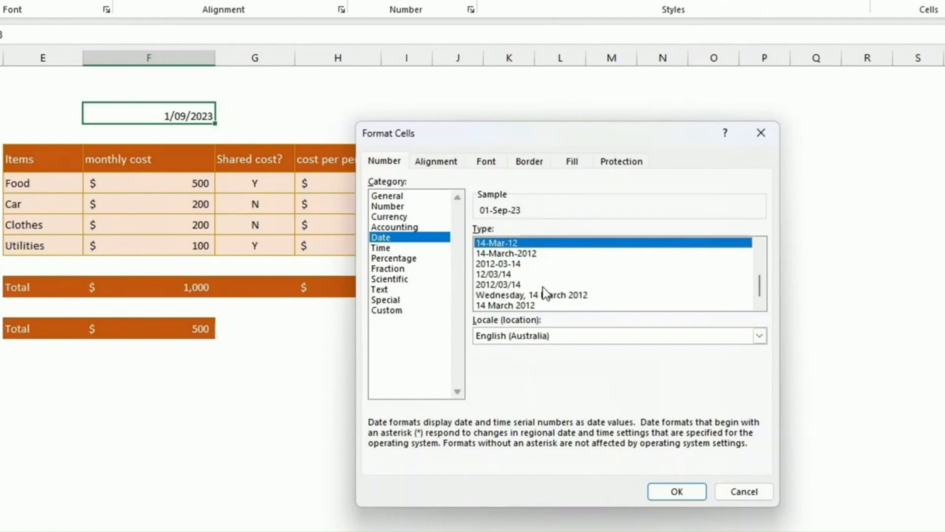
{"action": "left_click", "coordinate": [568, 297]}
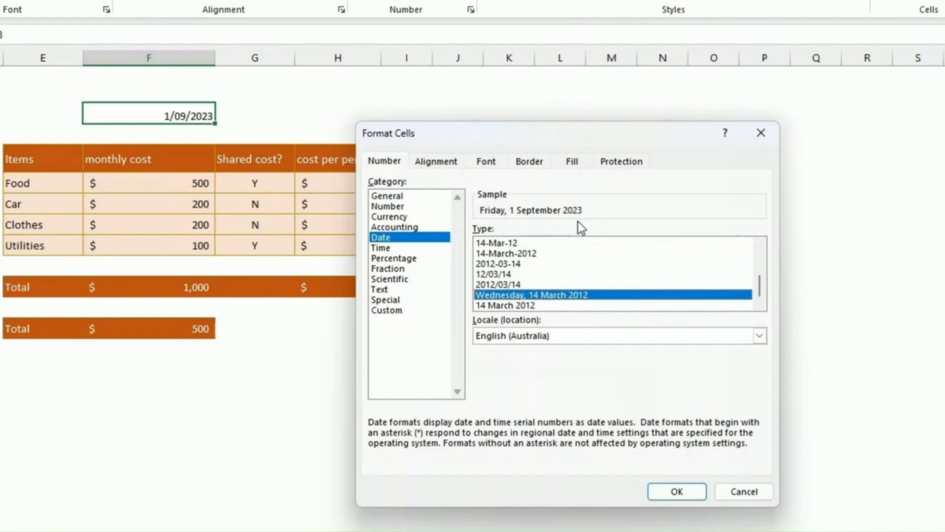
{"action": "left_click", "coordinate": [523, 305]}
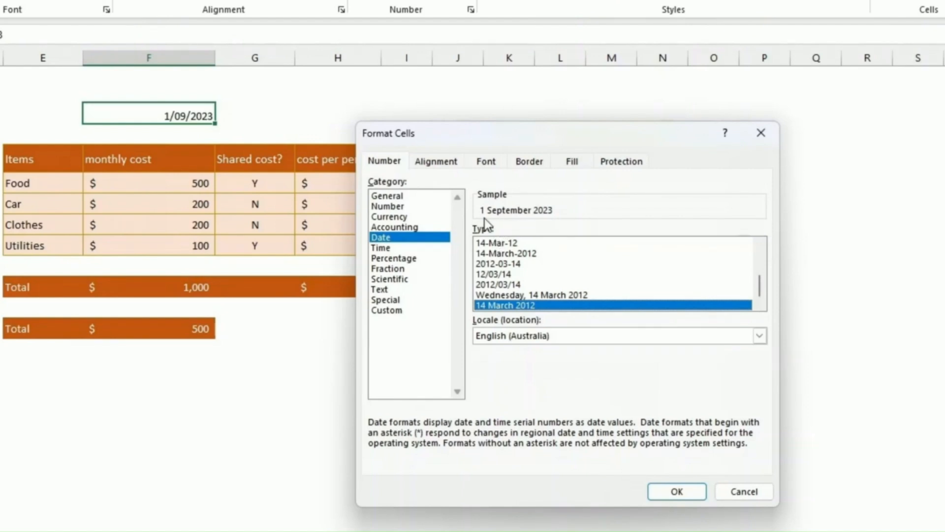
{"action": "left_click", "coordinate": [403, 217]}
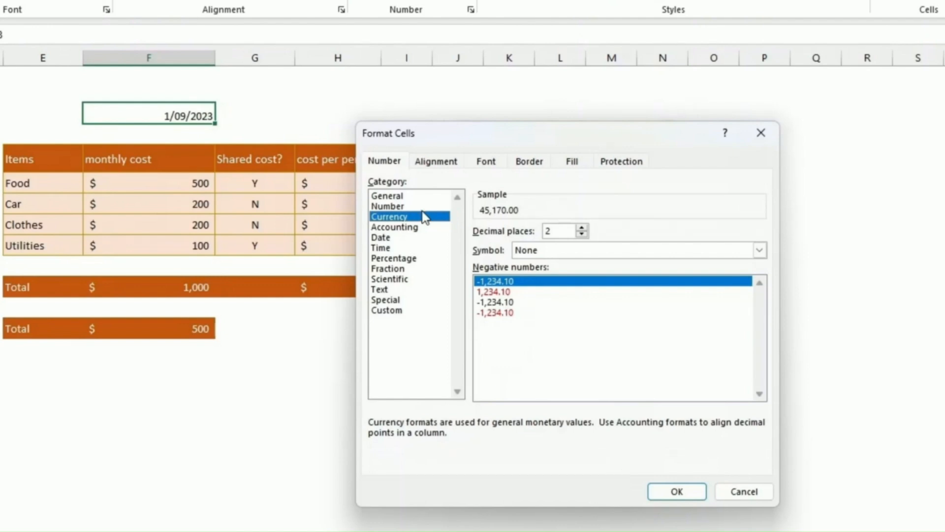
{"action": "left_click", "coordinate": [406, 311]}
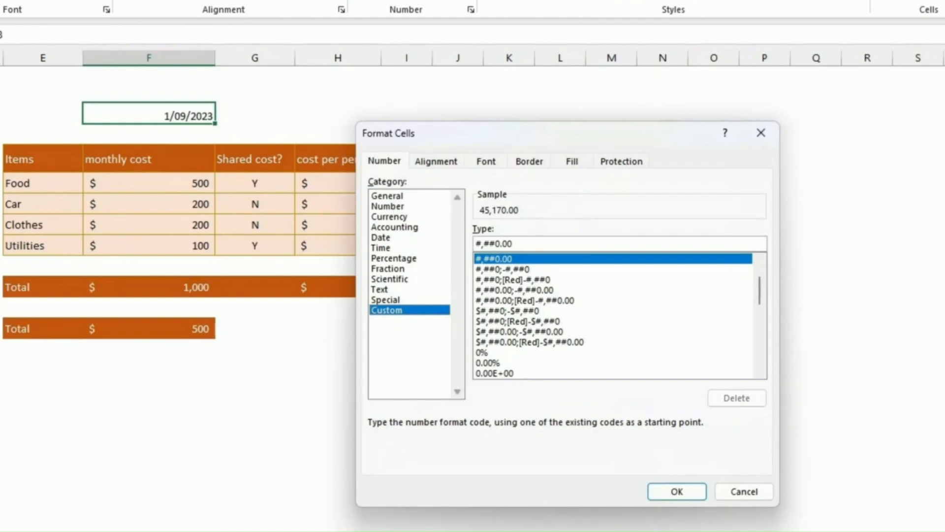
{"action": "left_click", "coordinate": [679, 495]}
{"action": "left_click", "coordinate": [676, 489]}
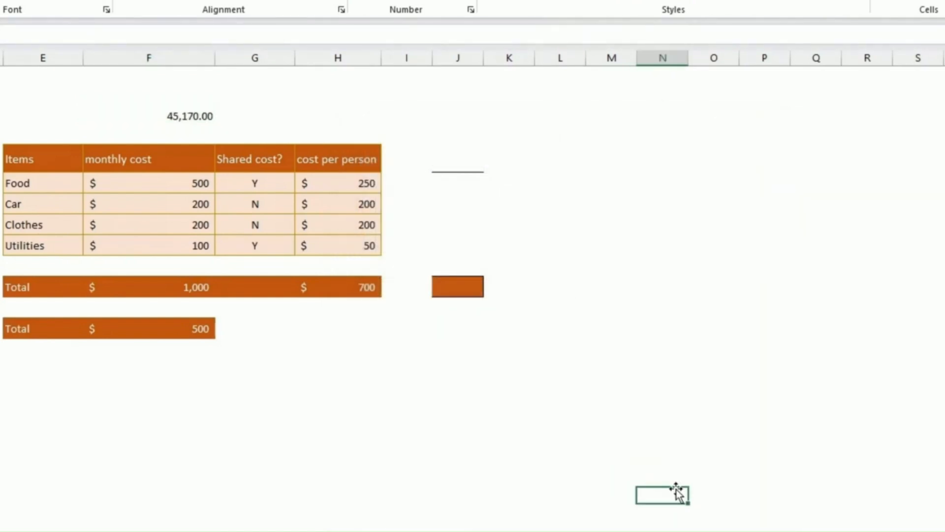
Set F3 to Long Date so it reads Friday, 1 September 2023.
{"action": "left_click", "coordinate": [198, 116]}
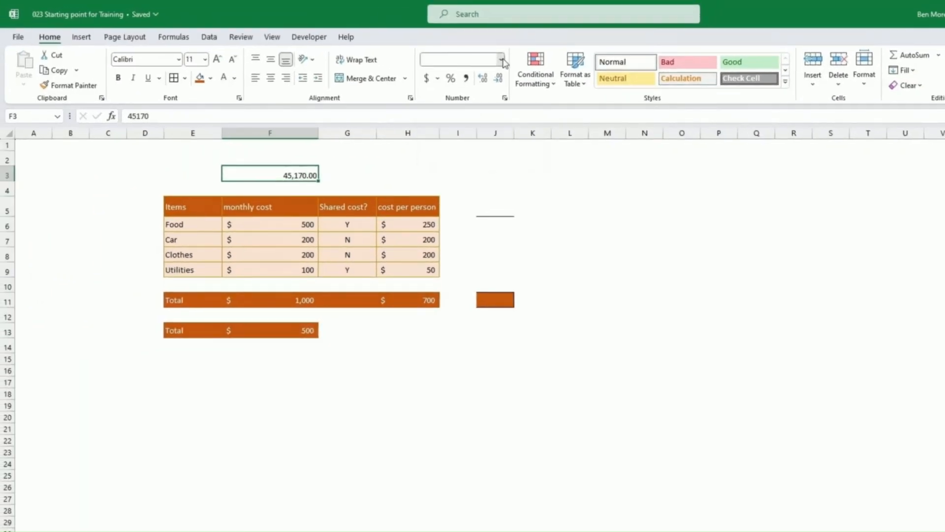
{"action": "left_click", "coordinate": [500, 61]}
{"action": "left_click", "coordinate": [487, 196]}
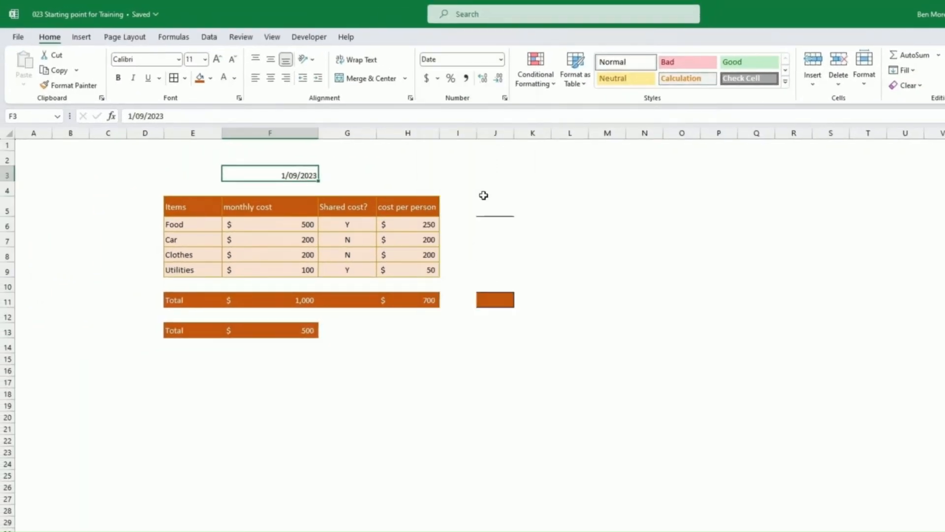
{"action": "left_click", "coordinate": [503, 65]}
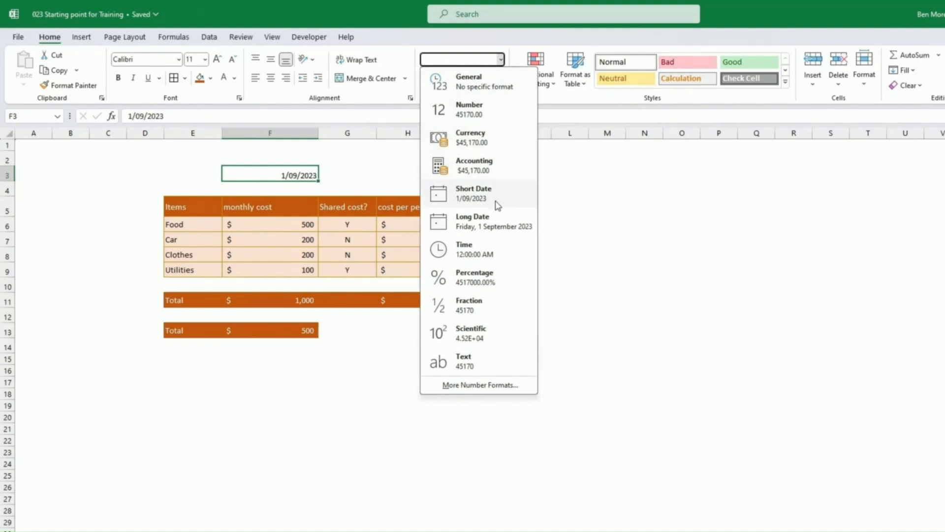
{"action": "left_click", "coordinate": [494, 218]}
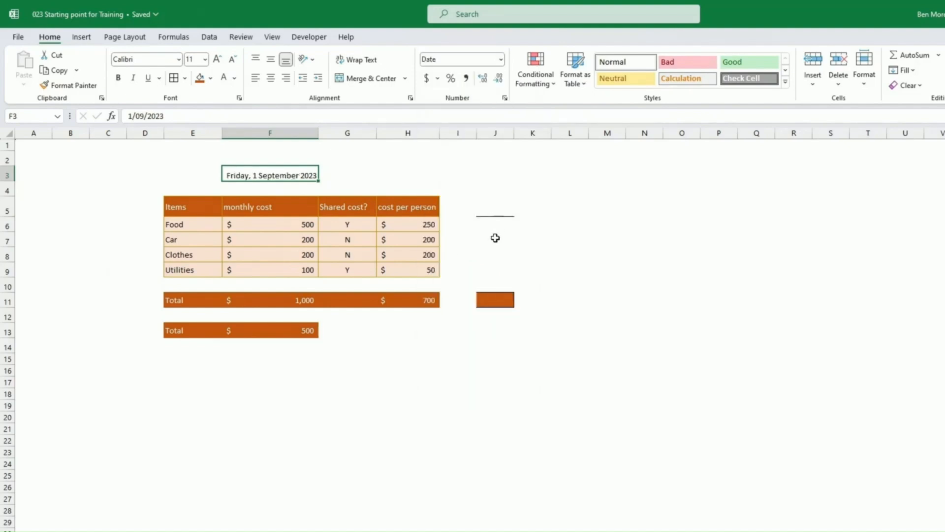
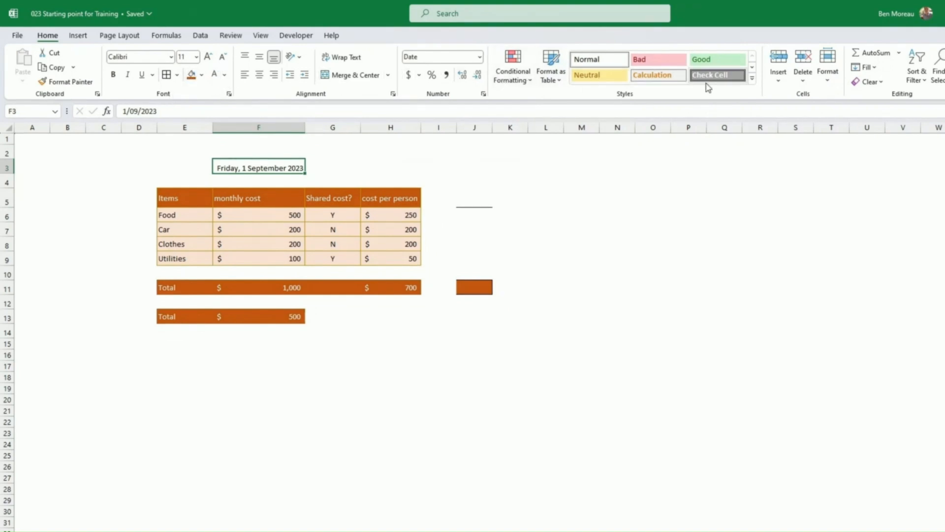
Apply the Calculation cell style to date cell F3 after trying the Good style.
{"action": "left_click", "coordinate": [754, 81]}
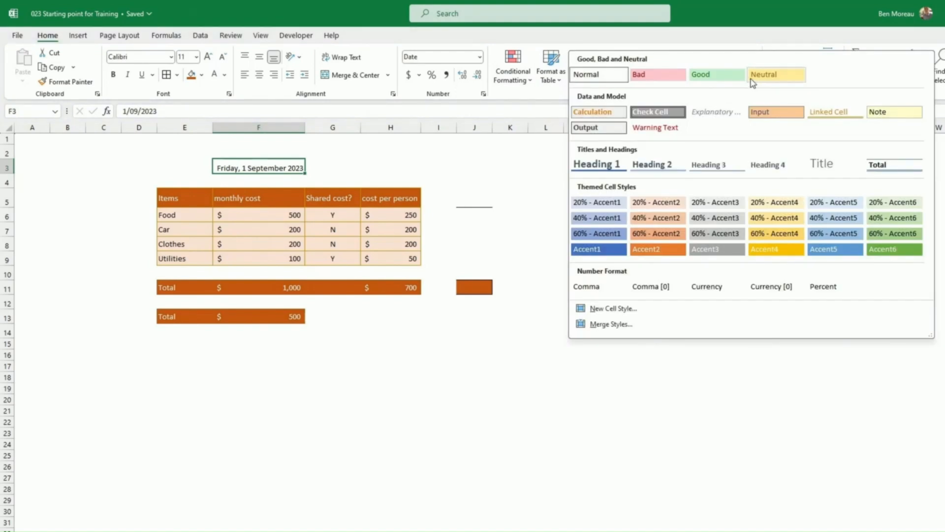
{"action": "left_click", "coordinate": [710, 81]}
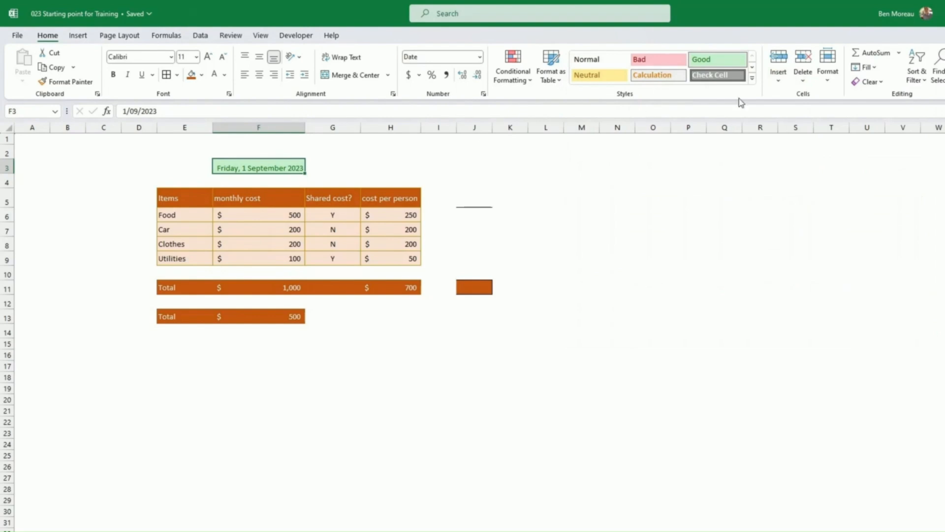
{"action": "left_click", "coordinate": [752, 78]}
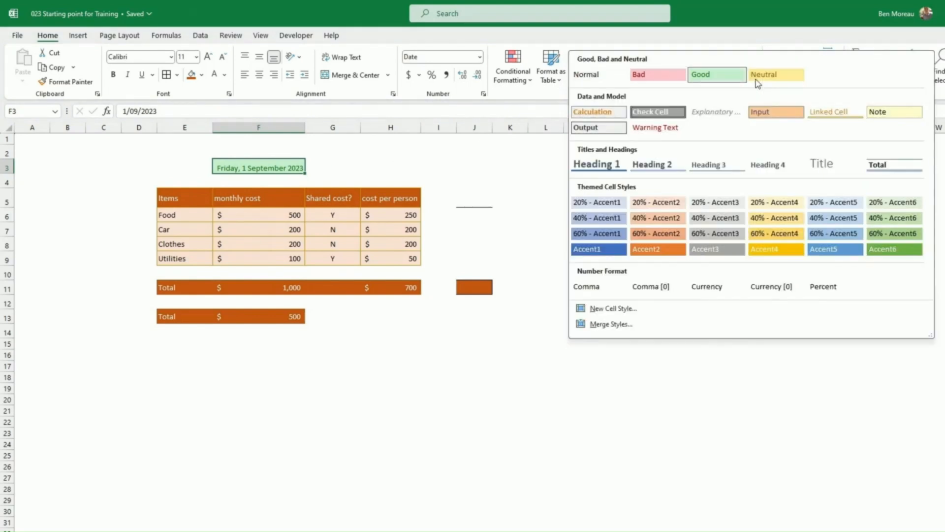
{"action": "left_click", "coordinate": [609, 113]}
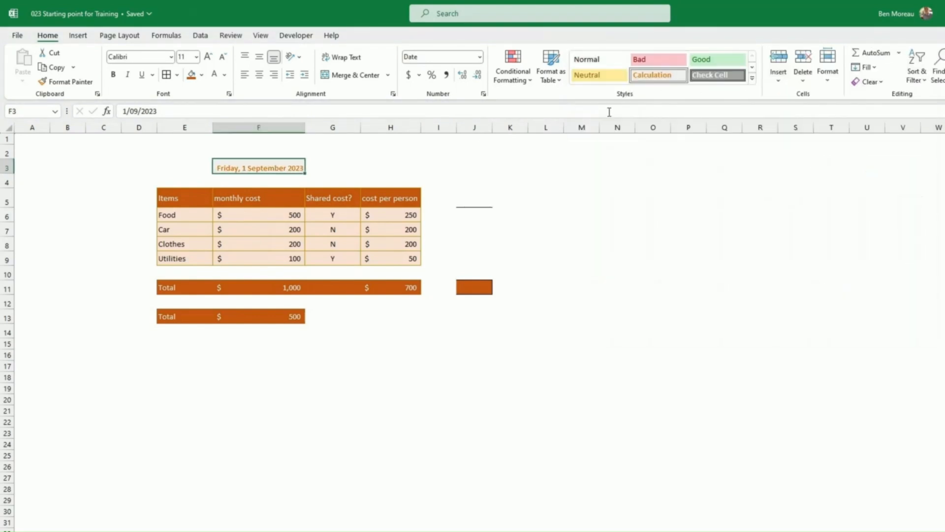
{"action": "left_click", "coordinate": [751, 79]}
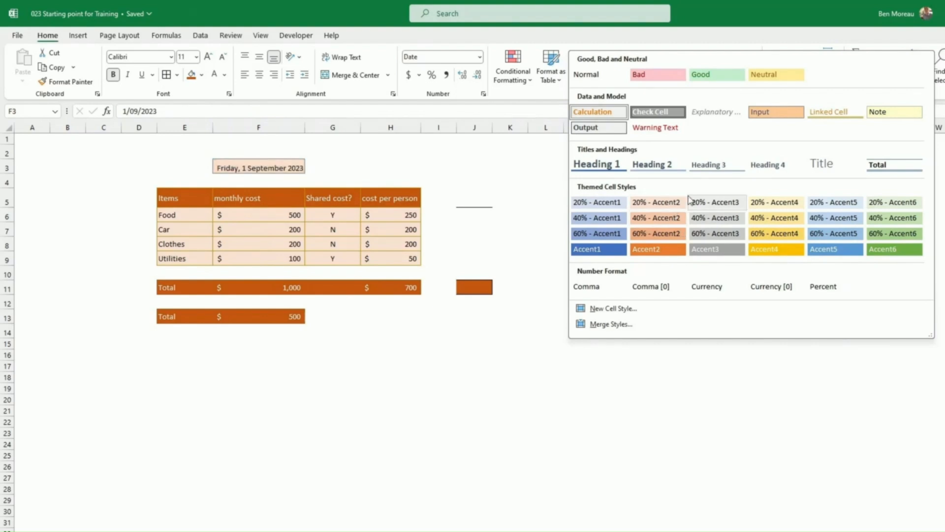
{"action": "left_click", "coordinate": [599, 112]}
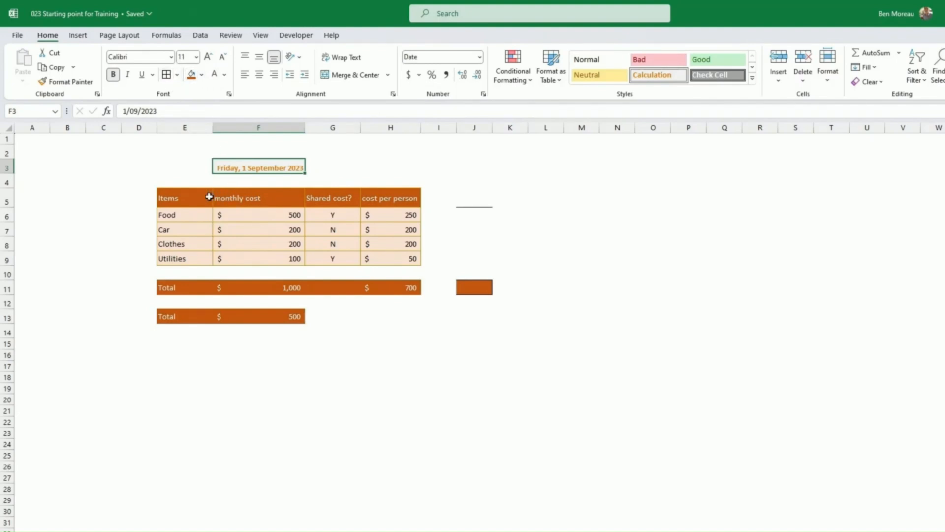
{"action": "left_click", "coordinate": [191, 197]}
Add Automatic-colour Outline and Inside borders to E5:H9 through More Borders.
{"action": "left_click_drag", "start_coordinate": [191, 197], "coordinate": [404, 267]}
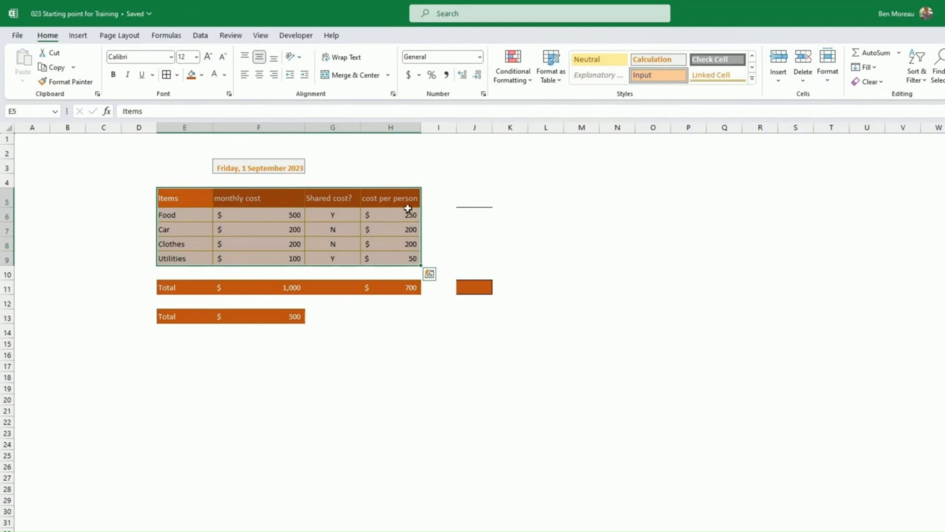
{"action": "left_click", "coordinate": [178, 75]}
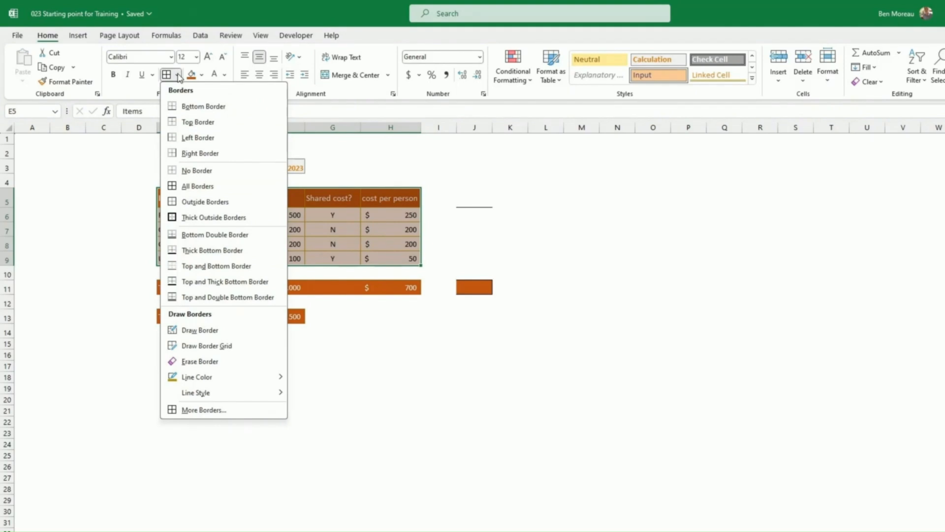
{"action": "left_click", "coordinate": [214, 411]}
{"action": "left_click", "coordinate": [470, 302]}
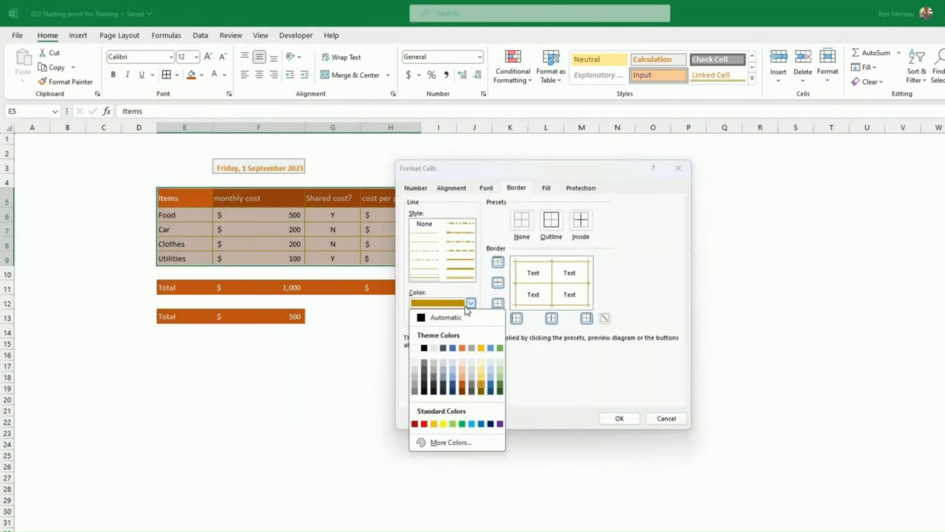
{"action": "left_click", "coordinate": [451, 320]}
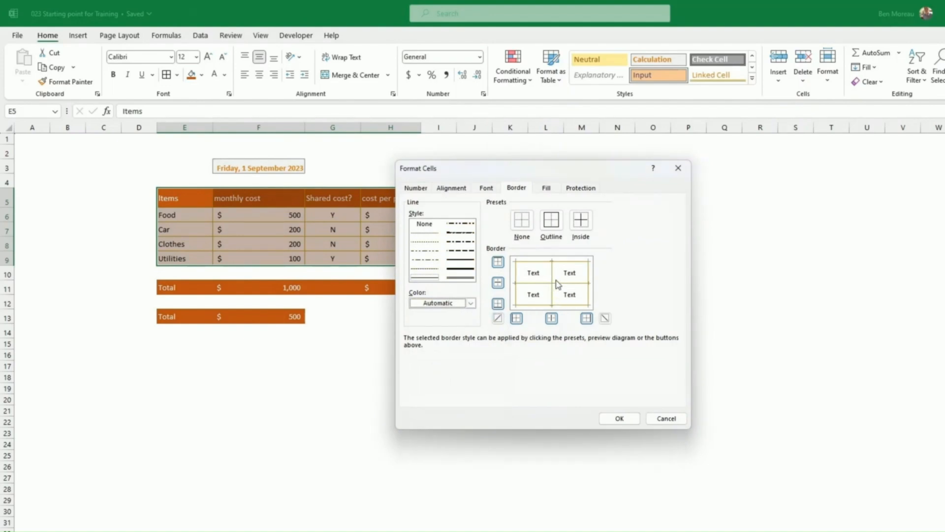
{"action": "left_click", "coordinate": [553, 224]}
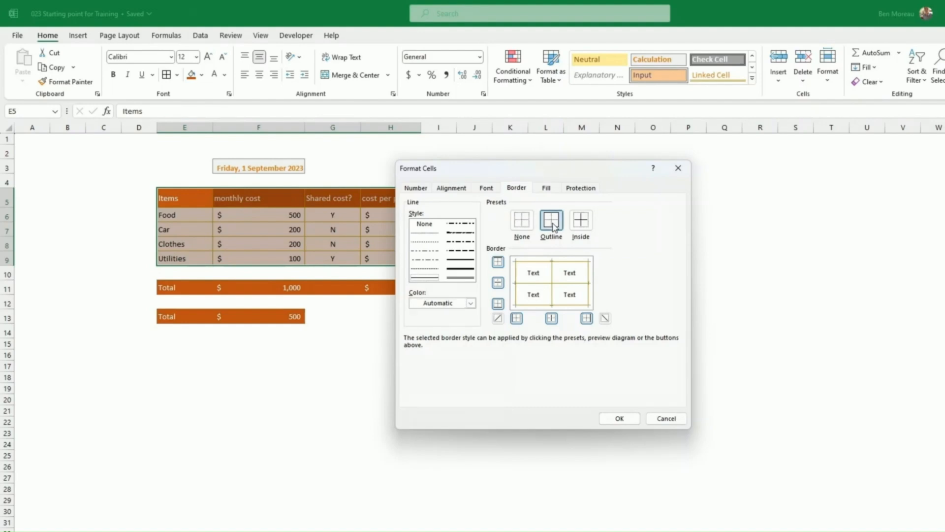
{"action": "left_click", "coordinate": [580, 223]}
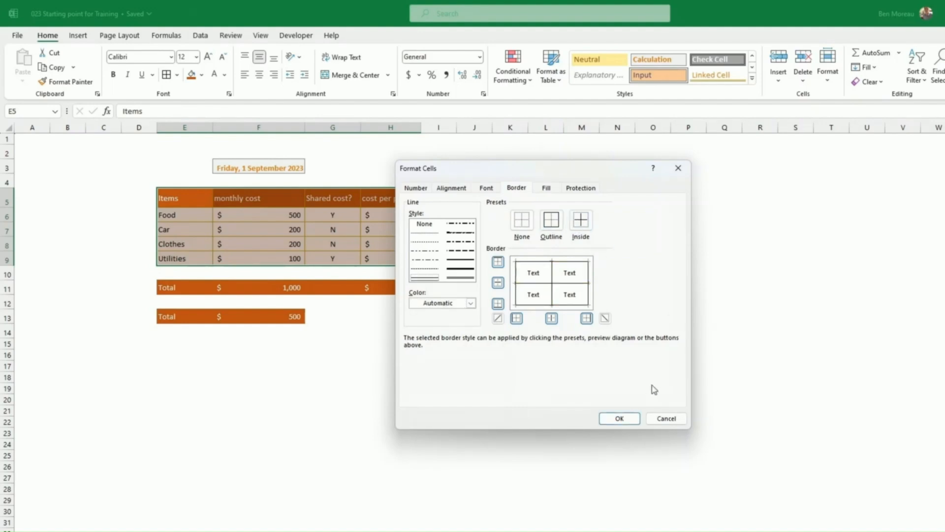
{"action": "left_click", "coordinate": [619, 418]}
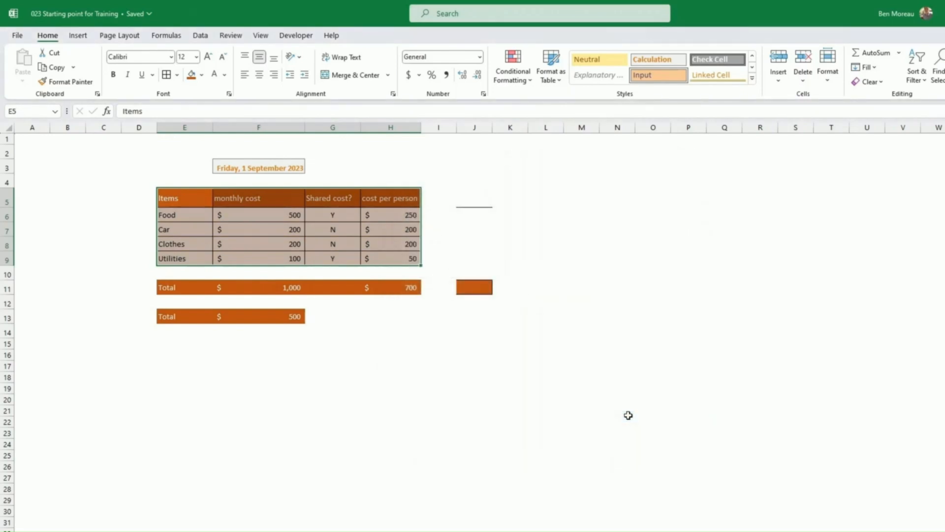
{"action": "left_click", "coordinate": [627, 412]}
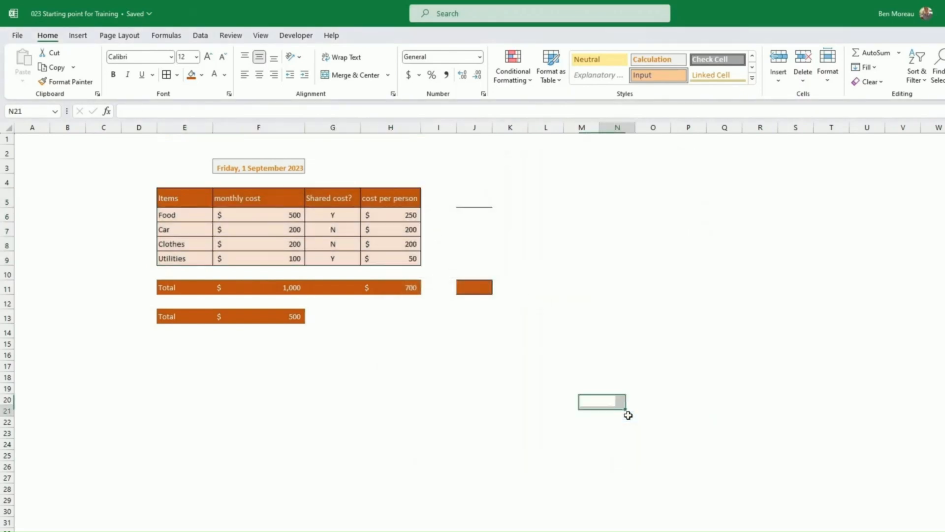
Give date cell F3 a blue fill, white font and Middle Align.
{"action": "left_click", "coordinate": [265, 166]}
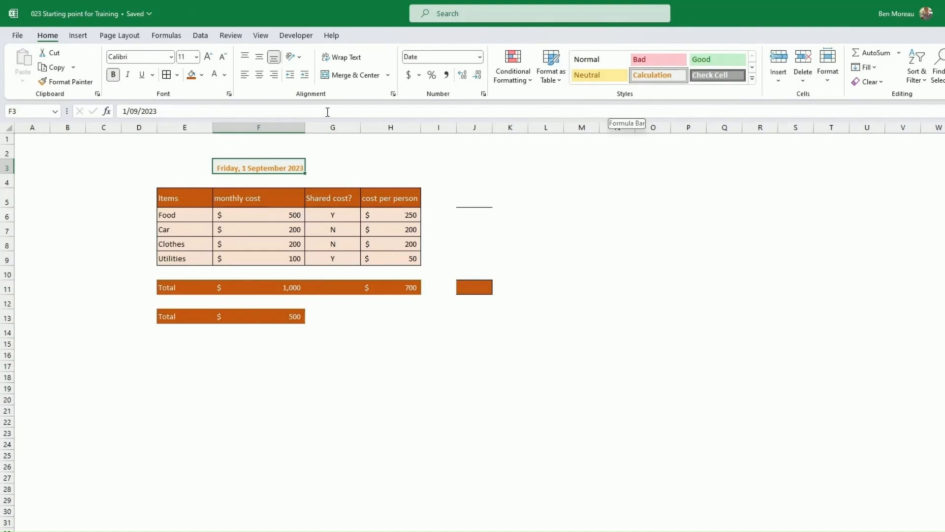
{"action": "left_click", "coordinate": [191, 75]}
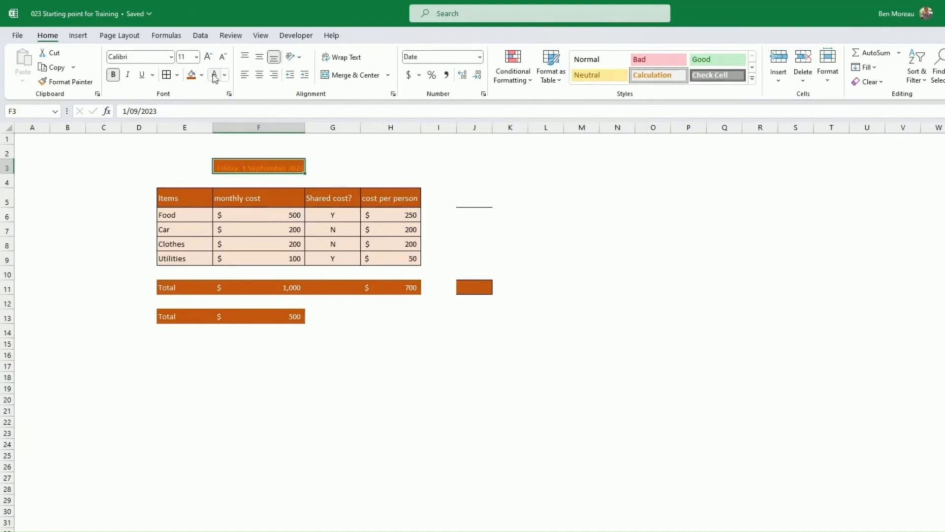
{"action": "left_click", "coordinate": [214, 74]}
{"action": "left_click", "coordinate": [201, 75]}
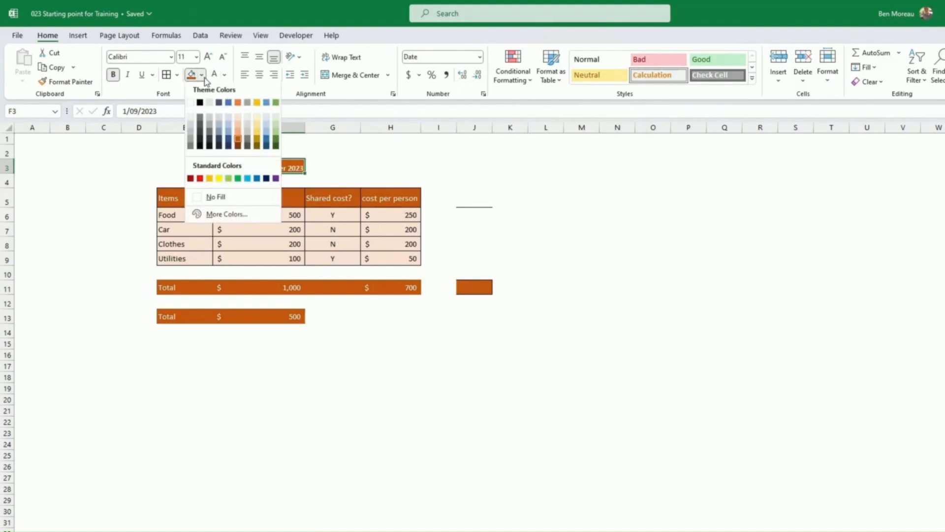
{"action": "left_click", "coordinate": [236, 146]}
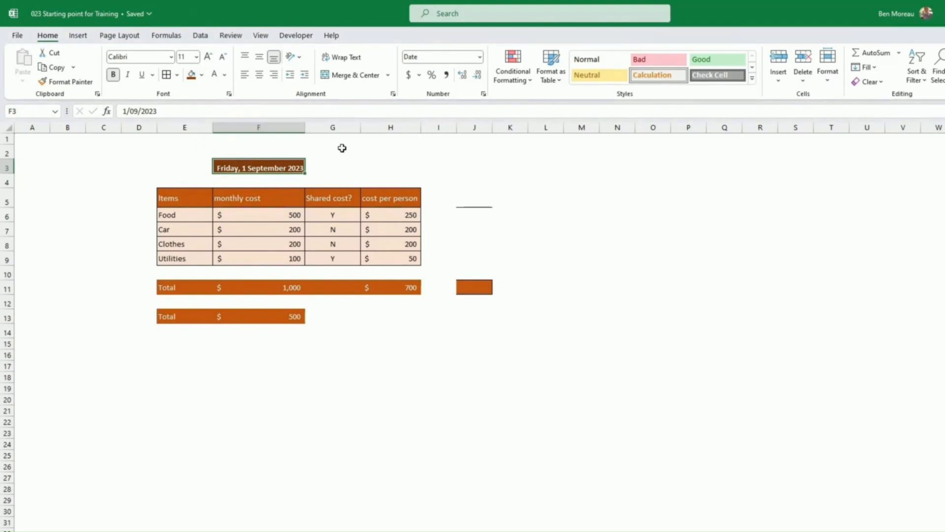
{"action": "left_click", "coordinate": [260, 57]}
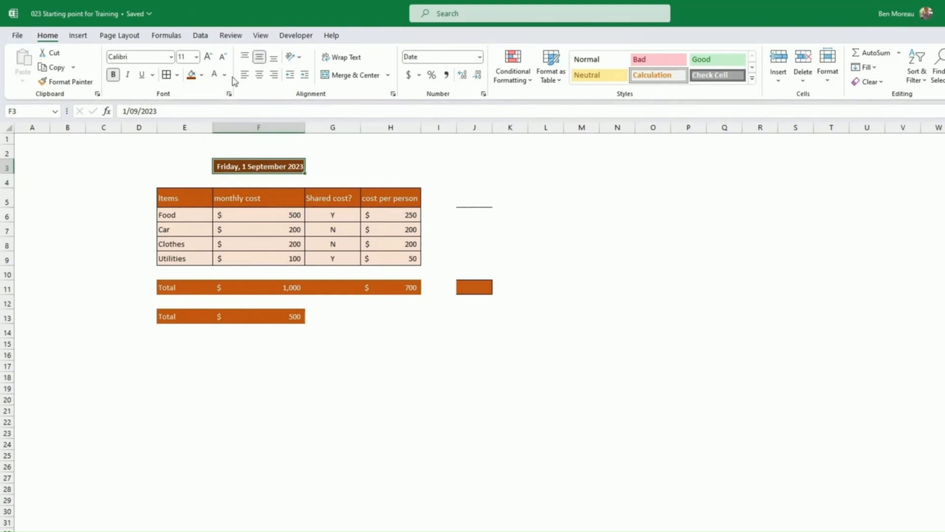
{"action": "left_click", "coordinate": [201, 75]}
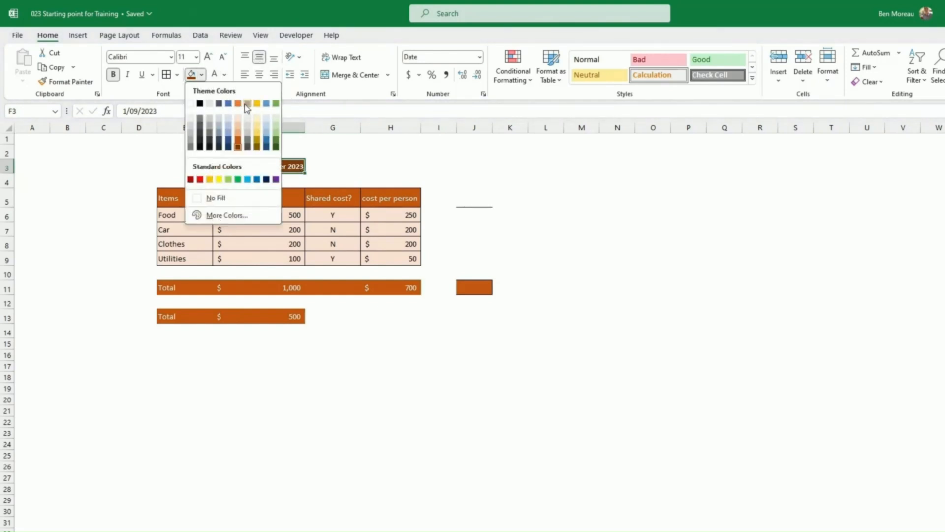
{"action": "left_click", "coordinate": [266, 138]}
{"action": "left_click", "coordinate": [354, 152]}
Drag blank cell J4's formatting down to J13 to clear the stray border and fill.
{"action": "left_click", "coordinate": [426, 169]}
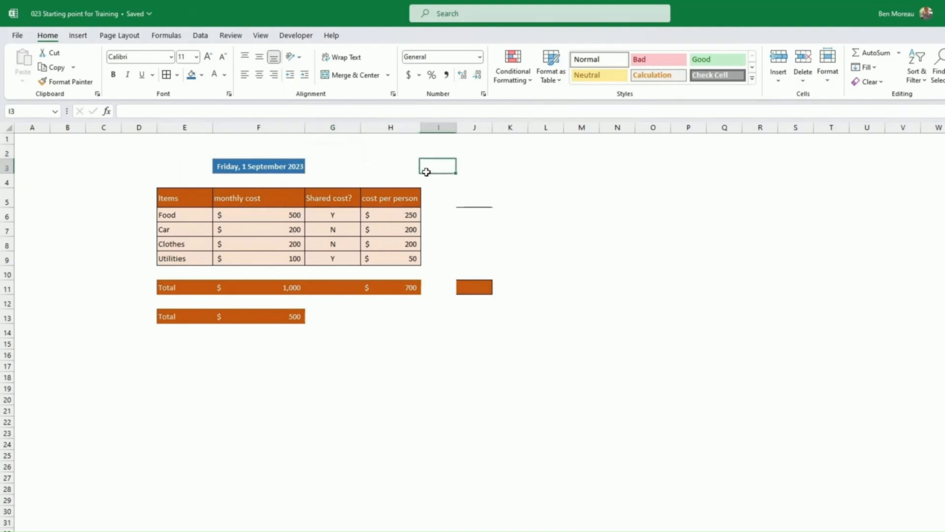
{"action": "left_click", "coordinate": [486, 184]}
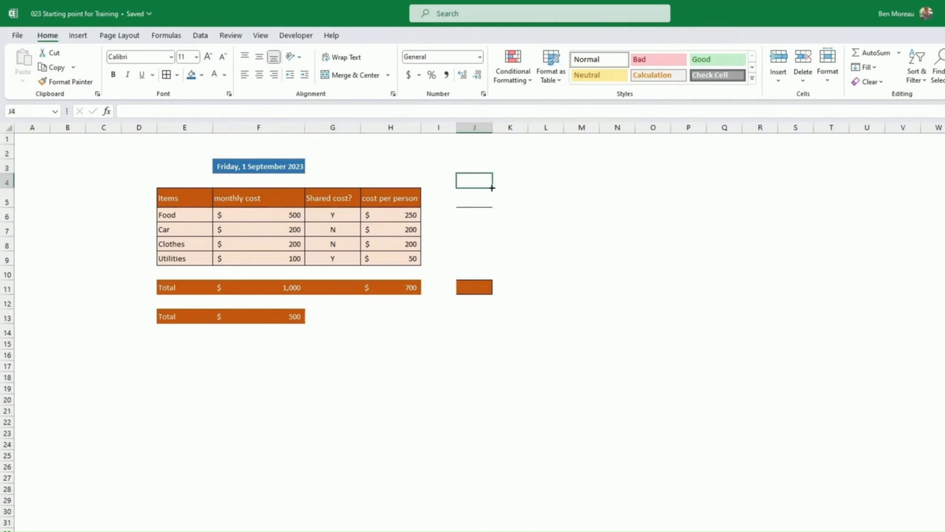
{"action": "left_click_drag", "start_coordinate": [492, 188], "coordinate": [489, 321]}
{"action": "left_click", "coordinate": [476, 342]}
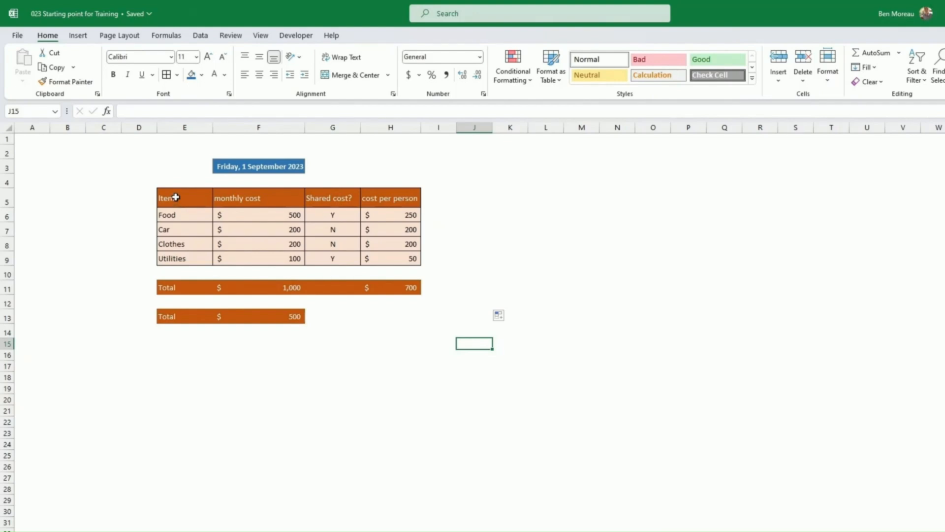
Fill header row E5:H5 blue and the data rows light blue.
{"action": "left_click_drag", "start_coordinate": [176, 197], "coordinate": [417, 199]}
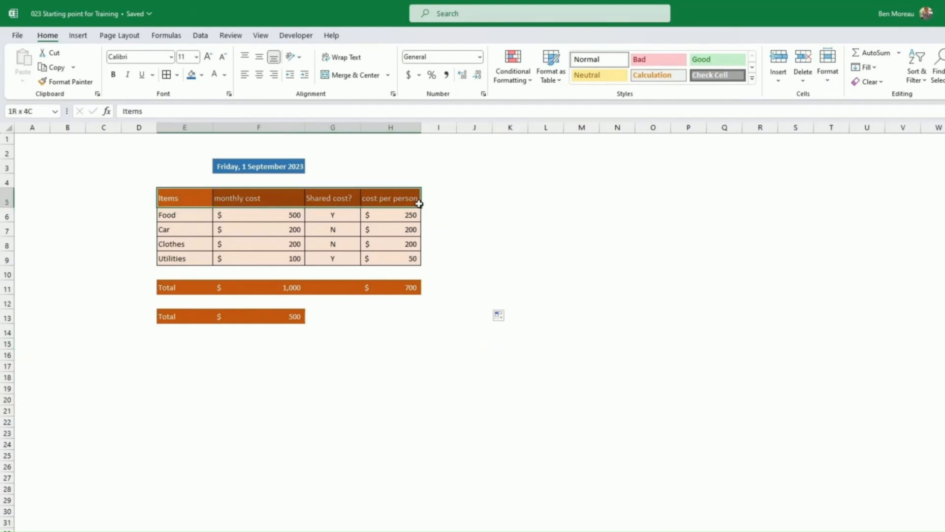
{"action": "left_click", "coordinate": [202, 75]}
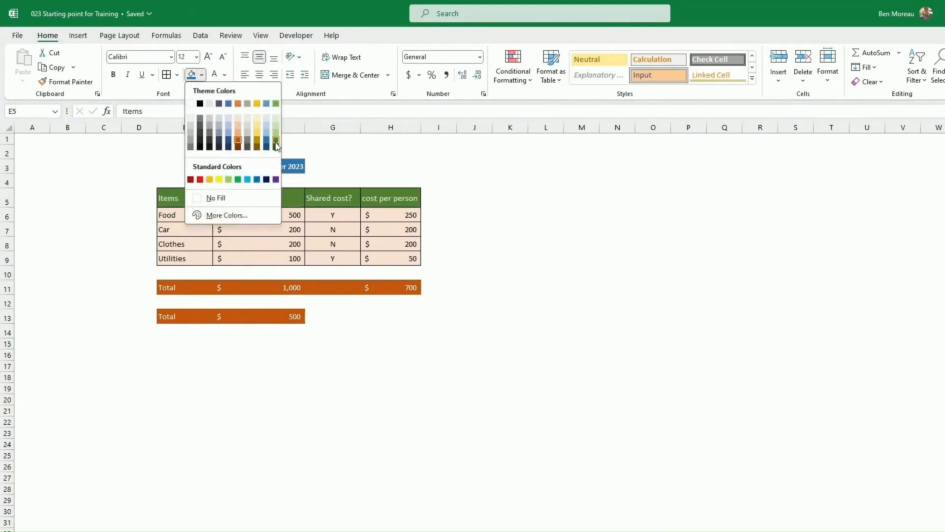
{"action": "left_click", "coordinate": [266, 139]}
{"action": "left_click_drag", "start_coordinate": [192, 217], "coordinate": [382, 251]}
{"action": "left_click", "coordinate": [203, 75]}
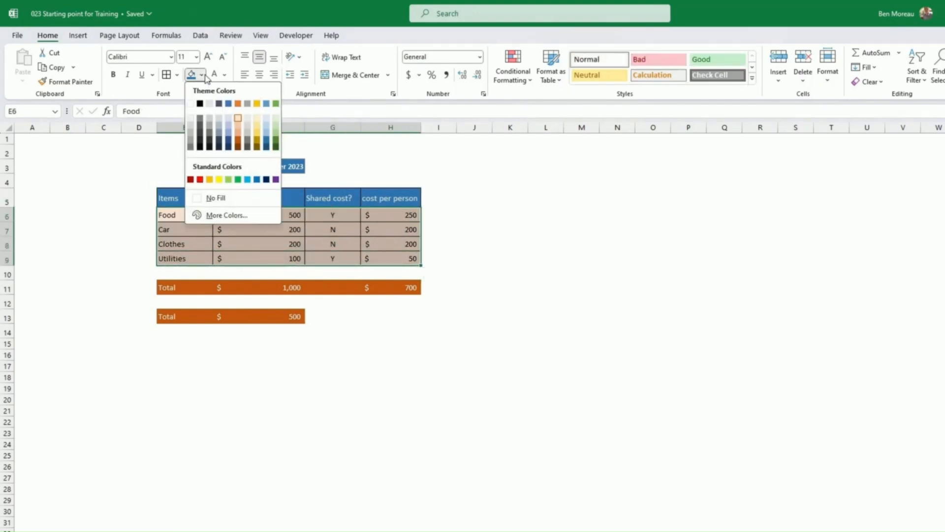
{"action": "left_click", "coordinate": [228, 118]}
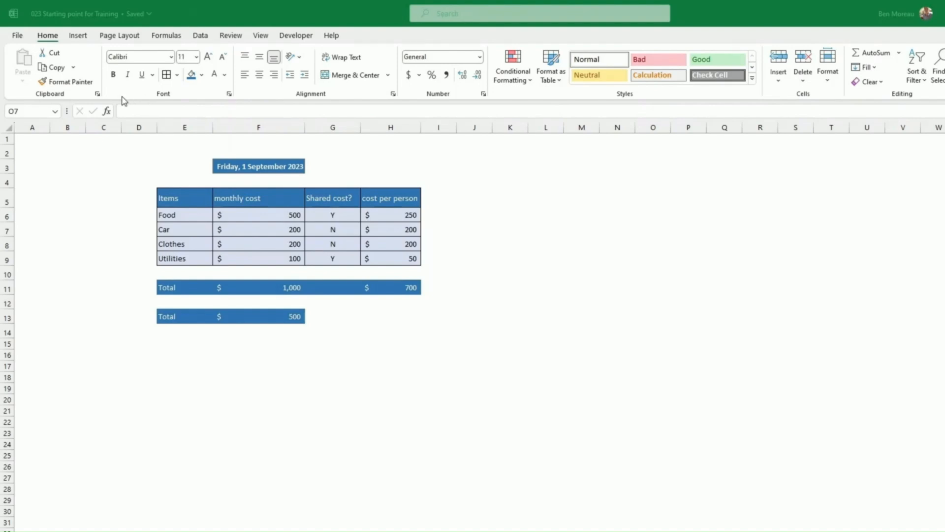
{"action": "left_click", "coordinate": [148, 219]}
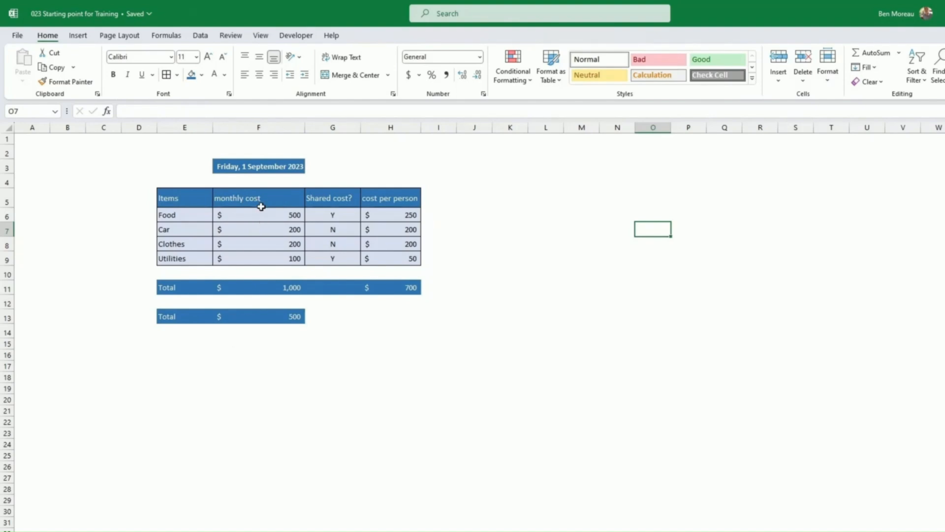
{"action": "left_click", "coordinate": [175, 197]}
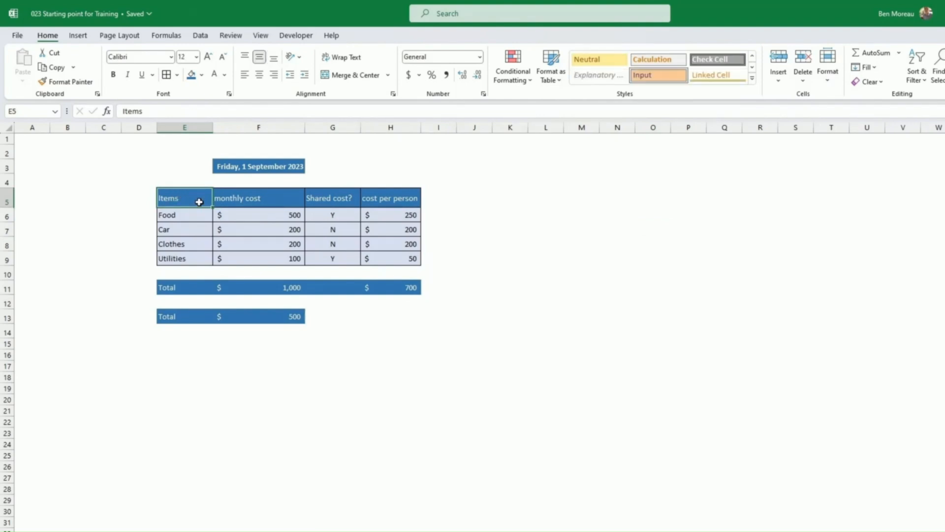
Copy E5 and paste only its formatting into E15 with Paste Special > Formatting.
{"action": "key", "text": "ctrl+c"}
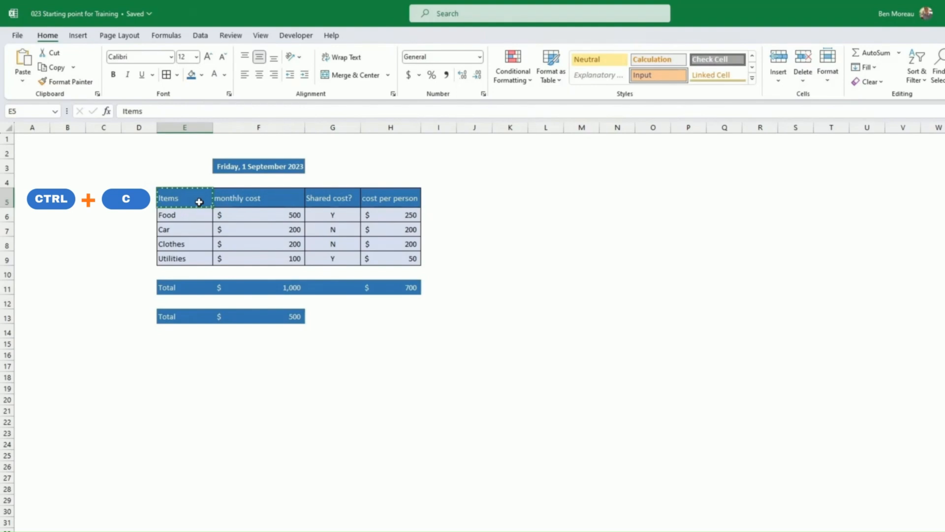
{"action": "left_click", "coordinate": [180, 342]}
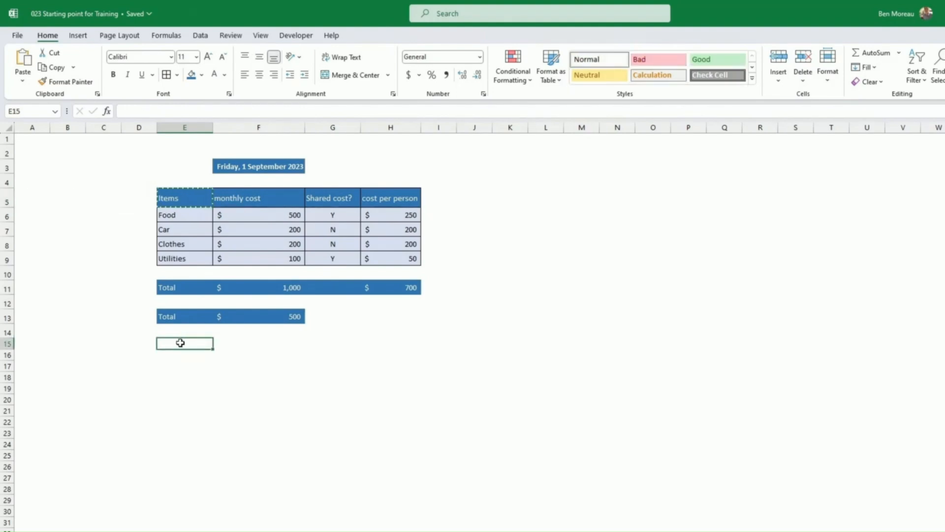
{"action": "right_click", "coordinate": [181, 343]}
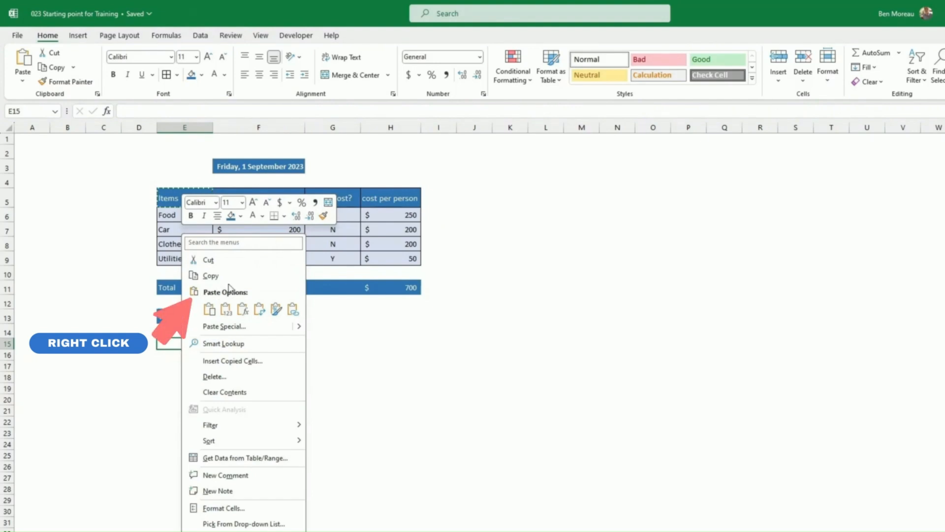
{"action": "mouse_move", "coordinate": [300, 328]}
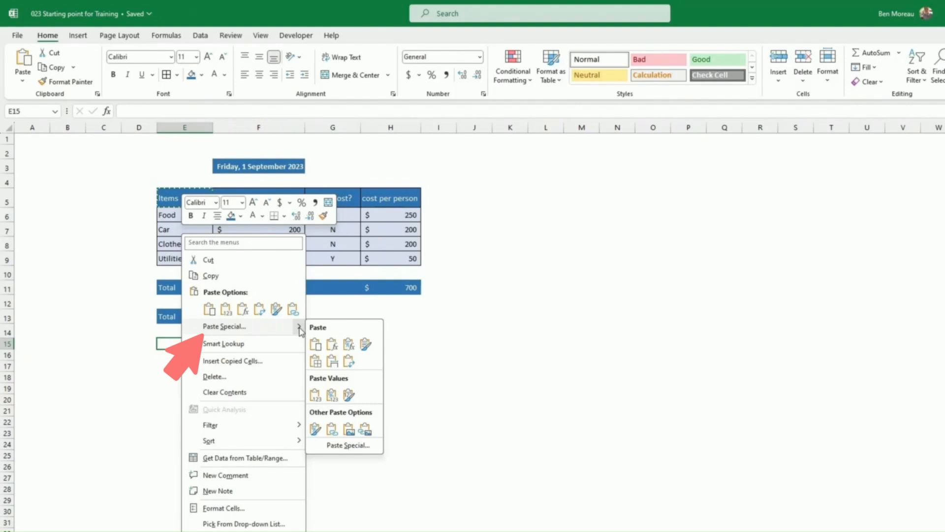
{"action": "left_click", "coordinate": [316, 429]}
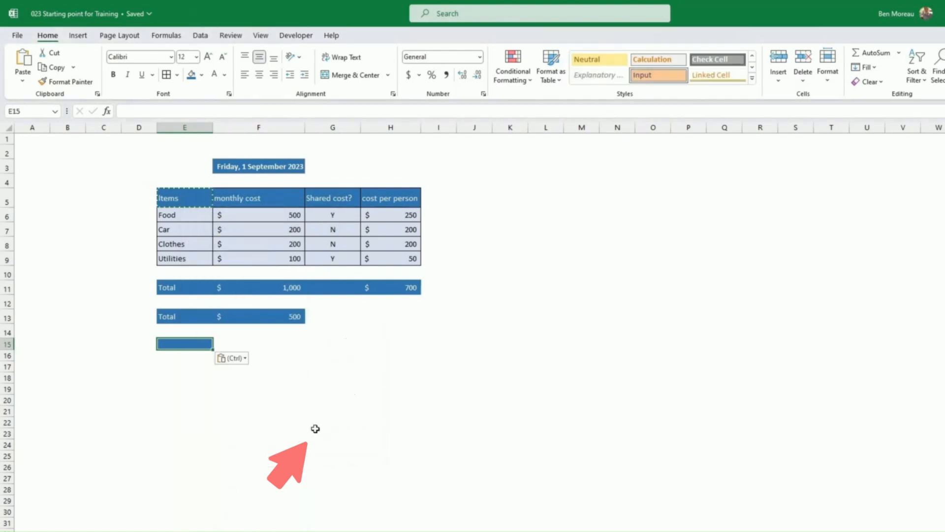
{"action": "left_click", "coordinate": [176, 197]}
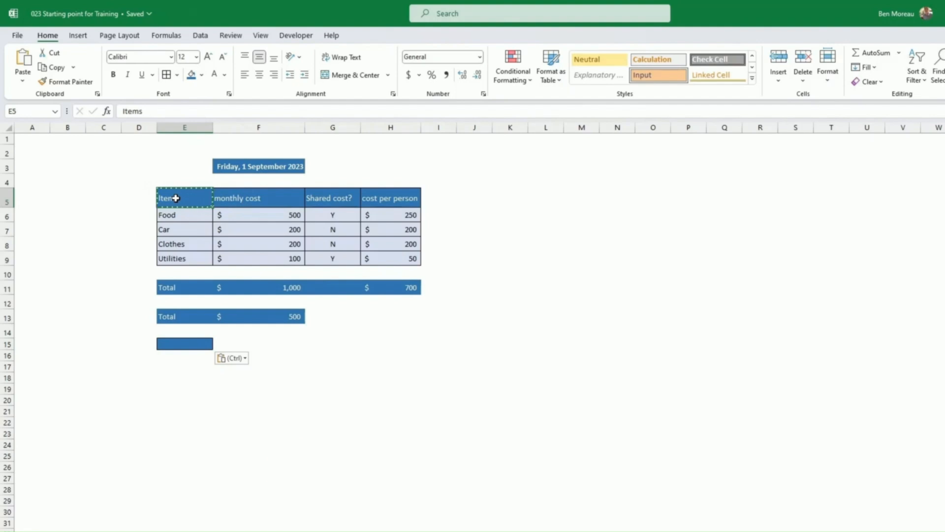
{"action": "left_click", "coordinate": [196, 378]}
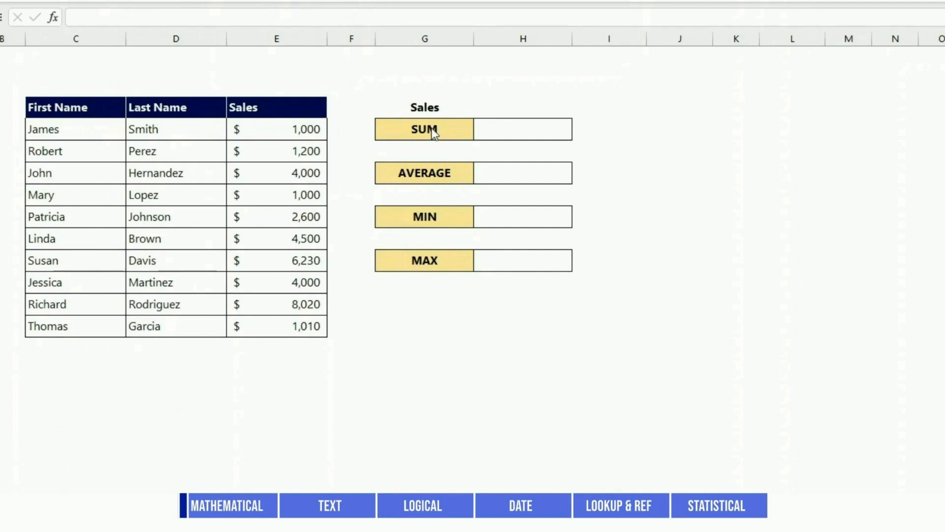
Enter =SUM(E5:E14) and =AVERAGE(E5:E14), giving 33,560 and 3,356.
{"action": "left_click", "coordinate": [525, 135]}
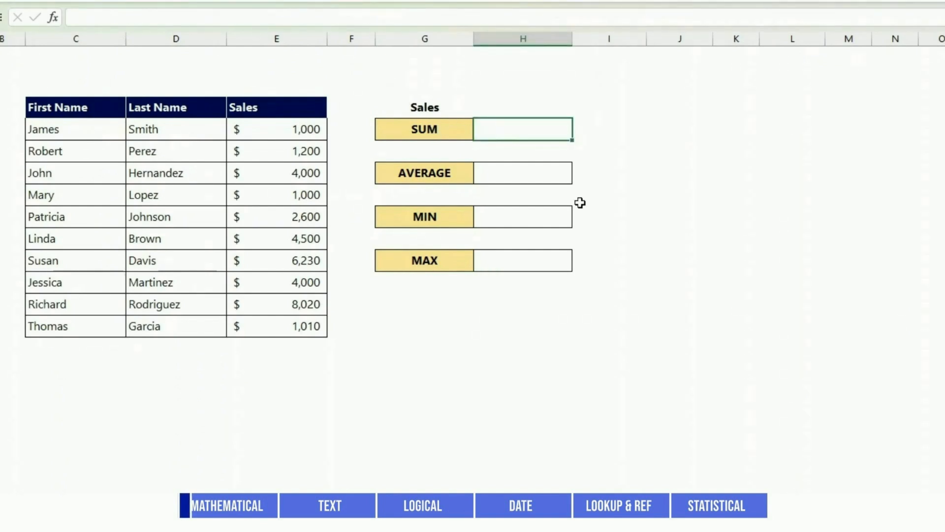
{"action": "type", "text": "=SUM"}
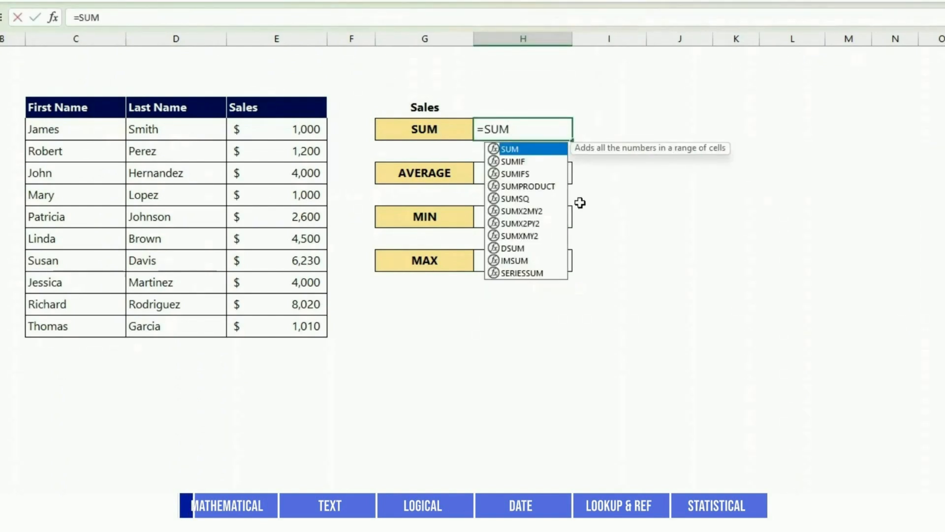
{"action": "type", "text": "("}
{"action": "left_click_drag", "start_coordinate": [306, 121], "coordinate": [299, 324]}
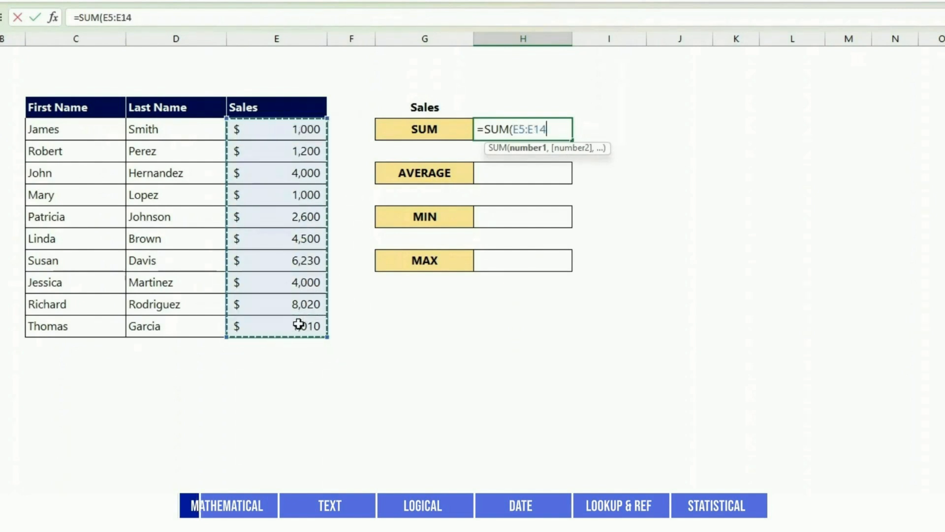
{"action": "key", "text": "Return"}
{"action": "key", "text": "Down"}
{"action": "key", "text": "Down"}
{"action": "type", "text": "=average("}
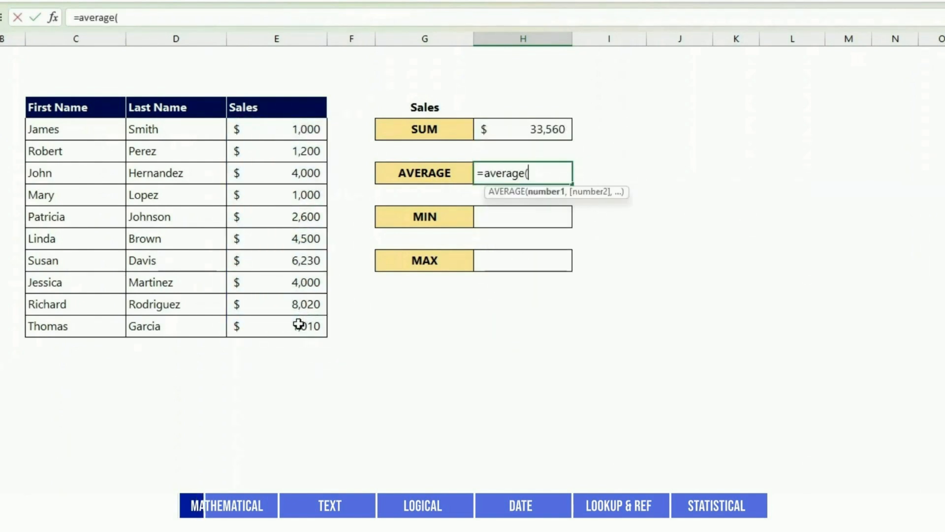
{"action": "left_click_drag", "start_coordinate": [291, 129], "coordinate": [284, 324]}
{"action": "type", "text": ")"}
{"action": "key", "text": "Return"}
Enter =MIN(E5:E14) and =MAX(E5:E14), giving 1,000 and 8,020.
{"action": "key", "text": "Down"}
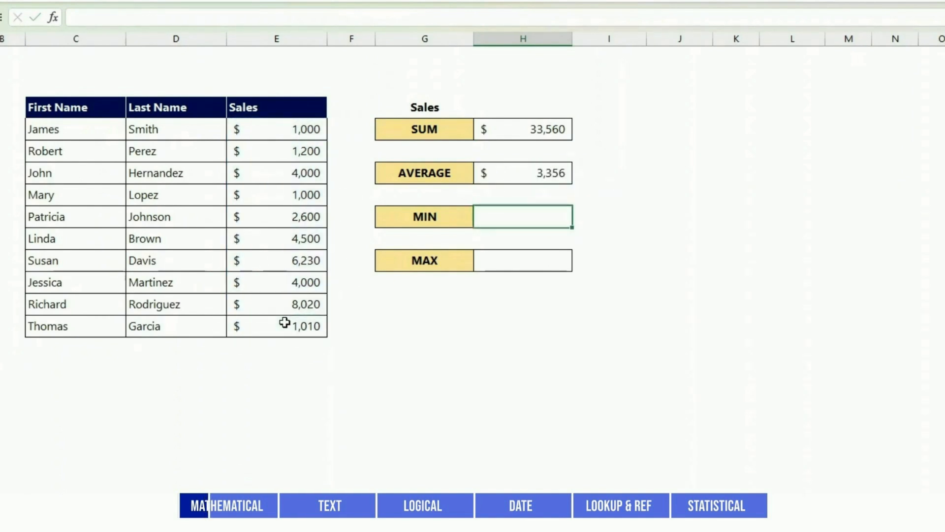
{"action": "type", "text": "=MIN("}
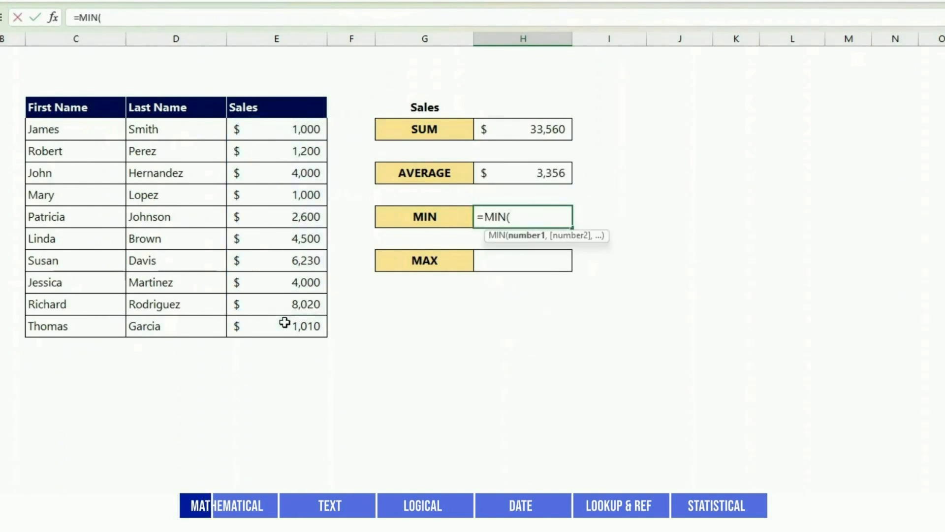
{"action": "left_click_drag", "start_coordinate": [281, 129], "coordinate": [282, 323]}
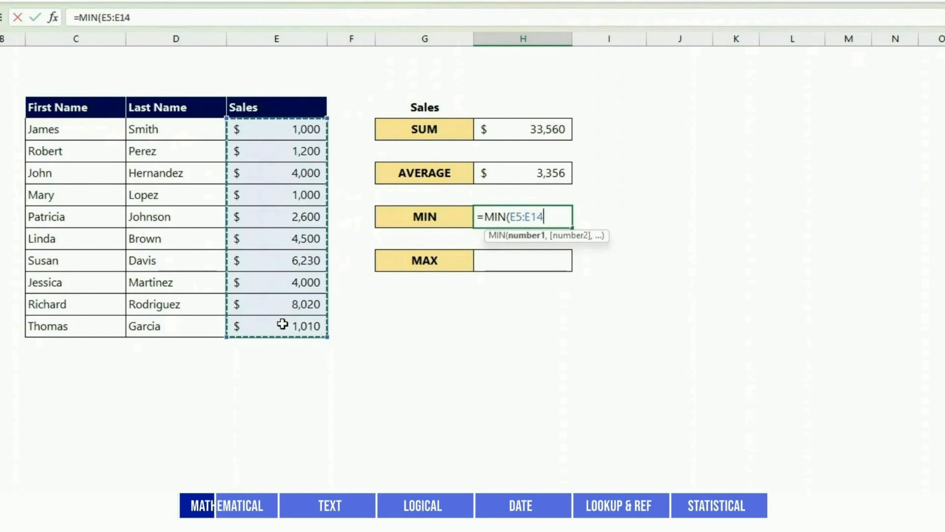
{"action": "type", "text": ")"}
{"action": "key", "text": "Return"}
{"action": "type", "text": "=MAX("}
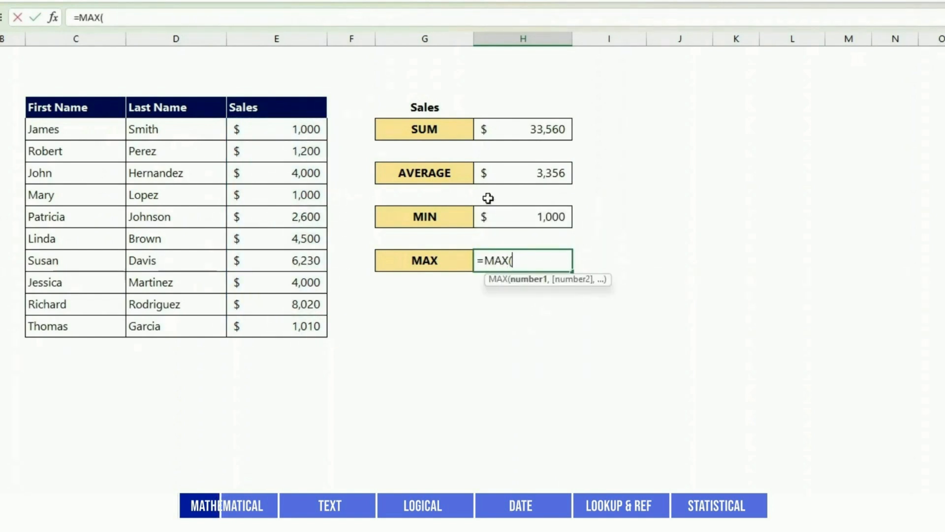
{"action": "left_click_drag", "start_coordinate": [296, 129], "coordinate": [295, 332]}
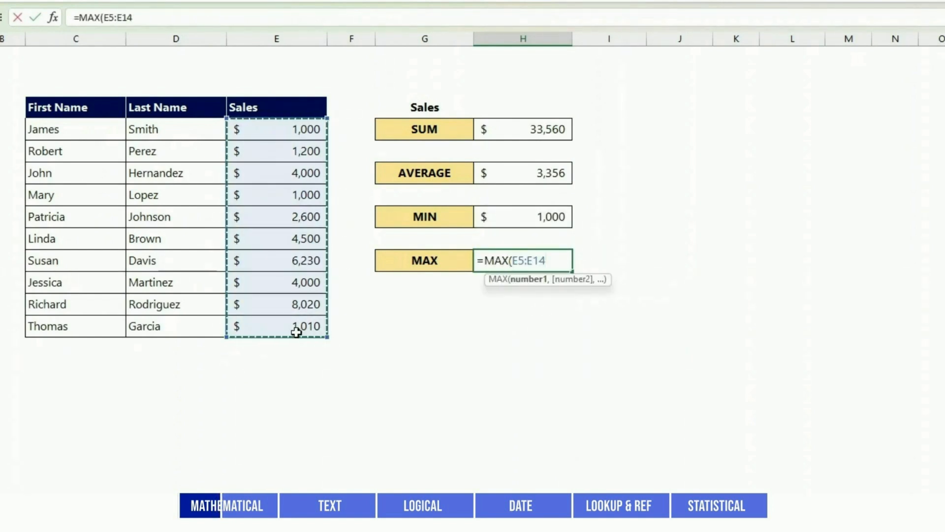
{"action": "key", "text": "Return"}
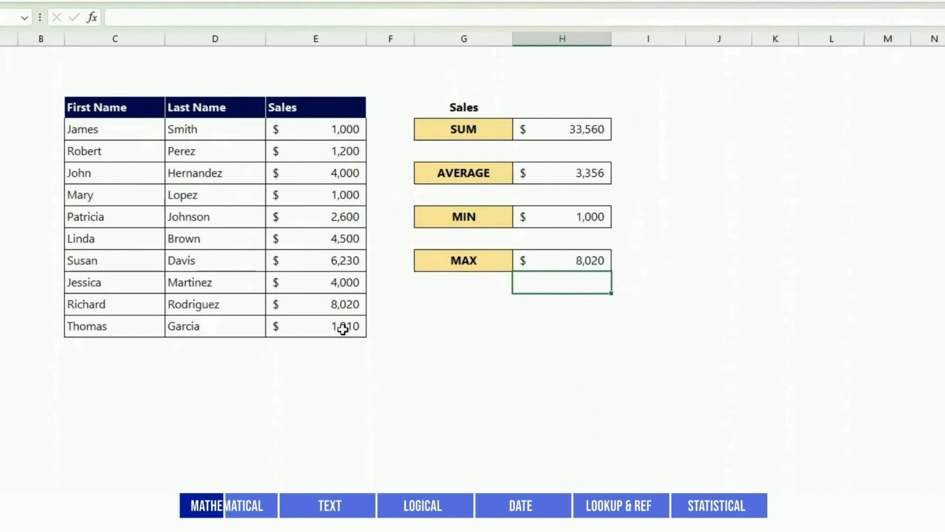
Select the sales figures E5:E14 and go to the Name Box to name them.
{"action": "left_click_drag", "start_coordinate": [288, 129], "coordinate": [290, 262]}
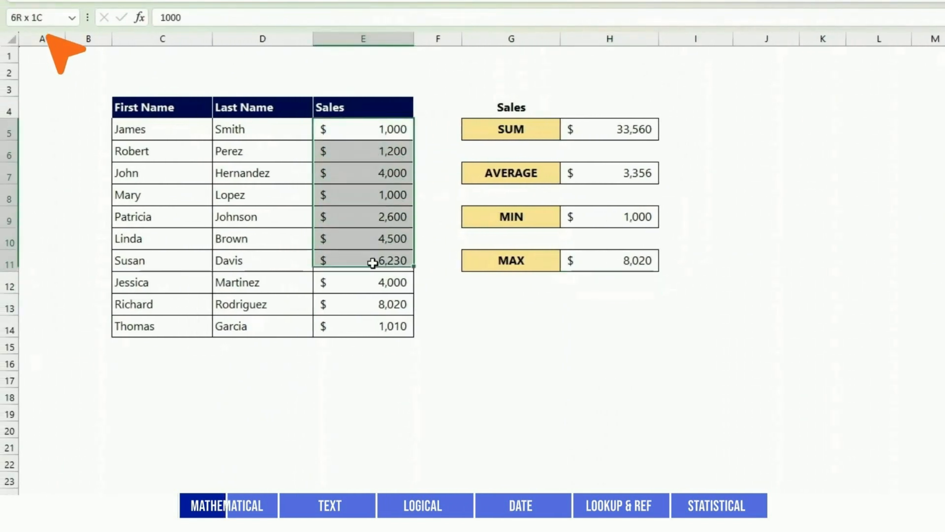
{"action": "left_click_drag", "start_coordinate": [373, 262], "coordinate": [373, 317]}
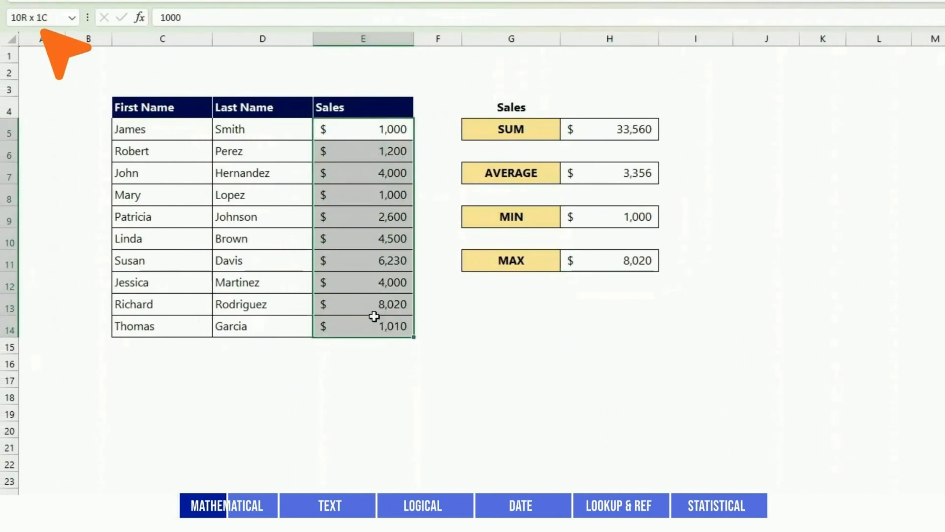
{"action": "left_click", "coordinate": [54, 22]}
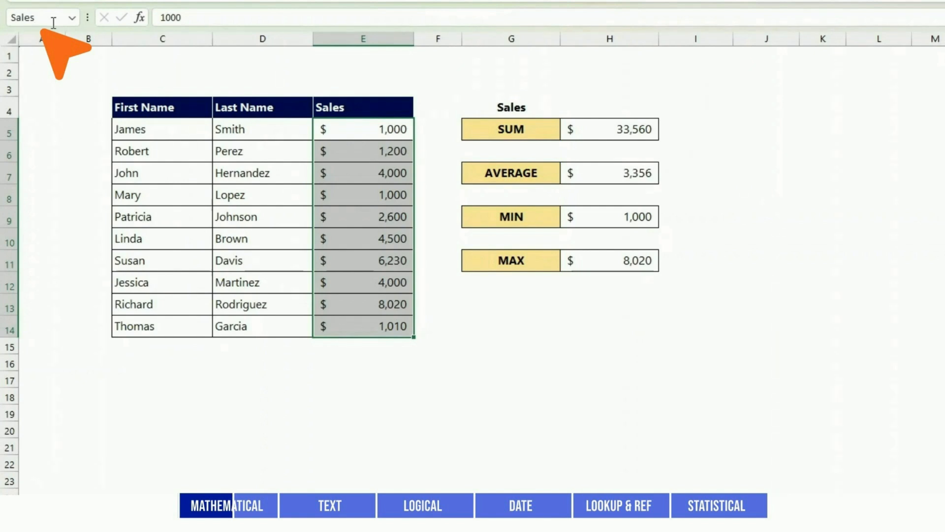
Enter =SUM(Sales) and =MAX(Sales) in column I, then check the Name Manager.
{"action": "left_click", "coordinate": [662, 130]}
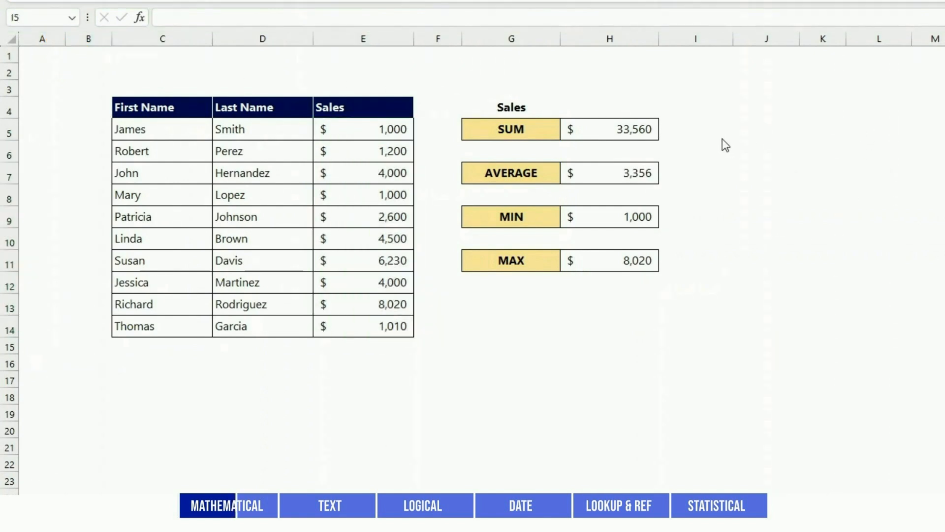
{"action": "left_click", "coordinate": [681, 131]}
{"action": "type", "text": "=SUM("}
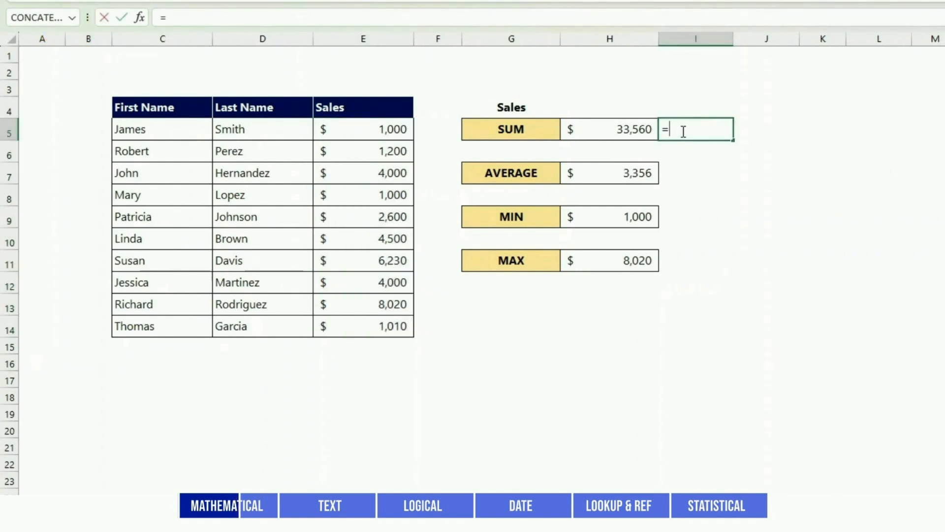
{"action": "type", "text": "Sales"}
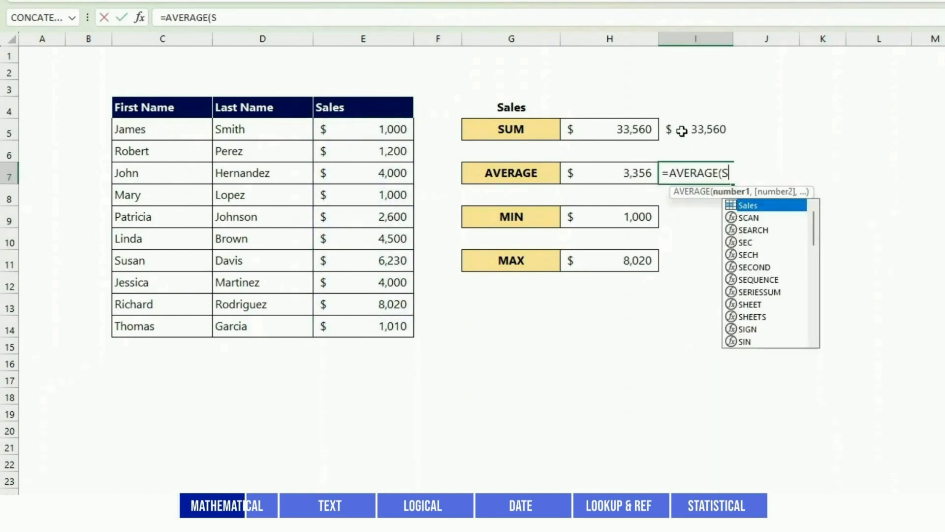
{"action": "type", "text": "=MAX(Sales)"}
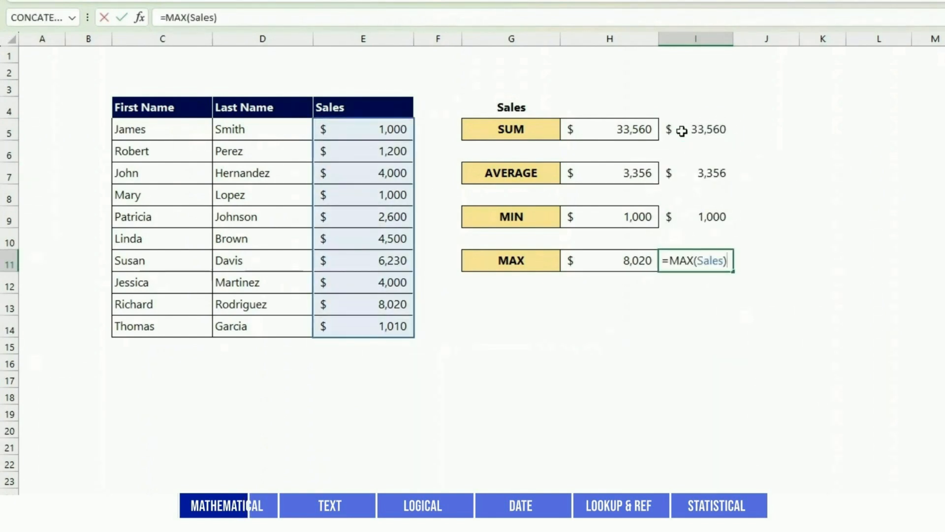
{"action": "key", "text": "Return"}
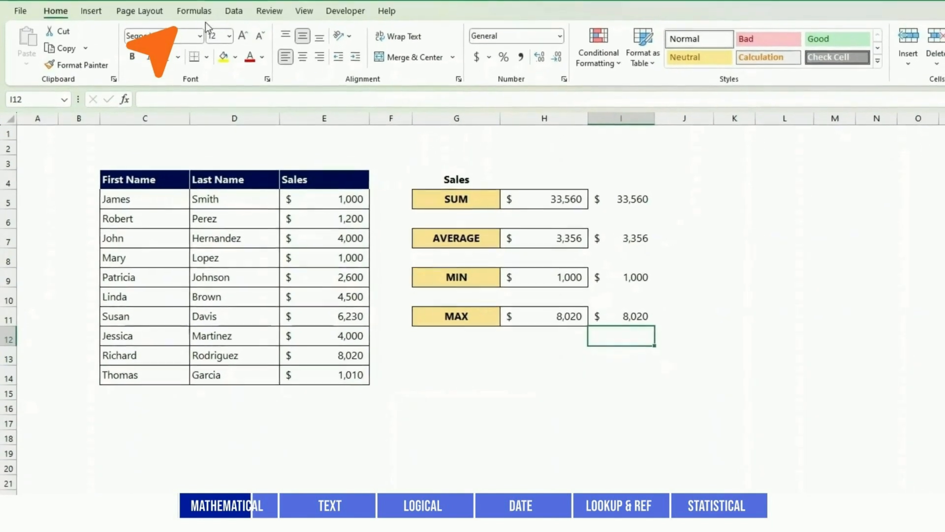
{"action": "left_click", "coordinate": [203, 14]}
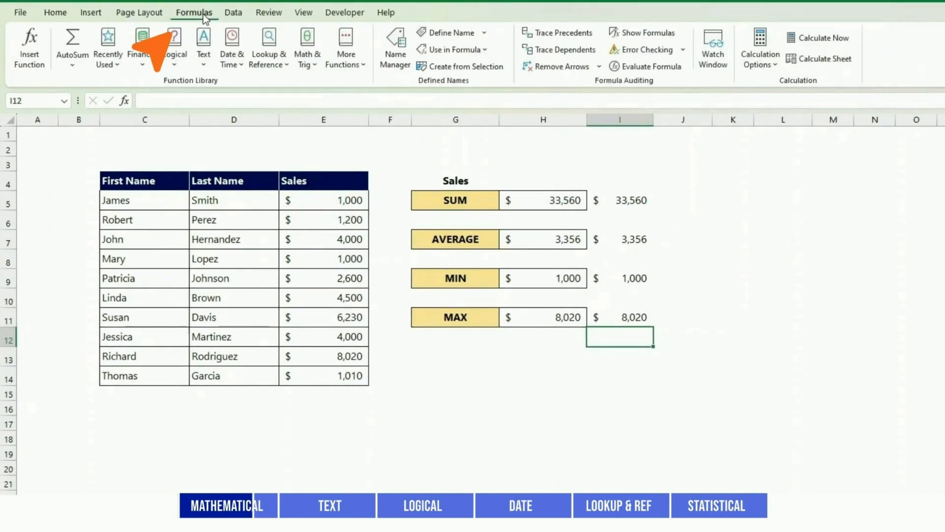
{"action": "left_click", "coordinate": [396, 61]}
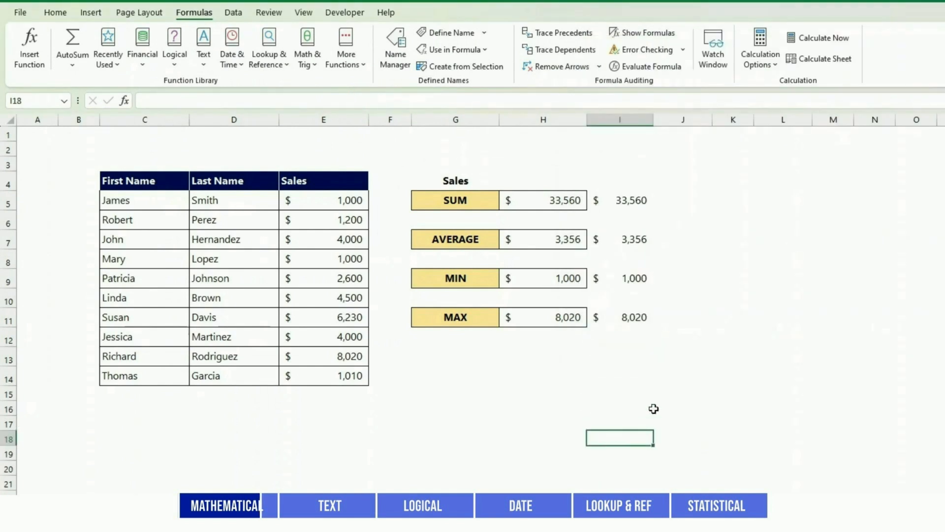
Enter =SUM(E5,E9,E14) in J5, giving 4,610.
{"action": "left_click", "coordinate": [691, 202]}
{"action": "type", "text": "=SUM("}
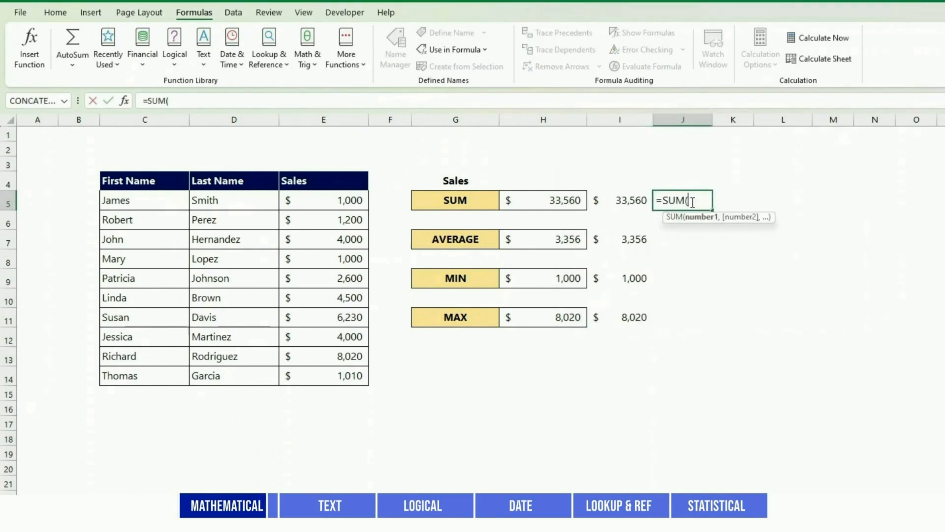
{"action": "left_click", "coordinate": [319, 197]}
{"action": "type", "text": ","}
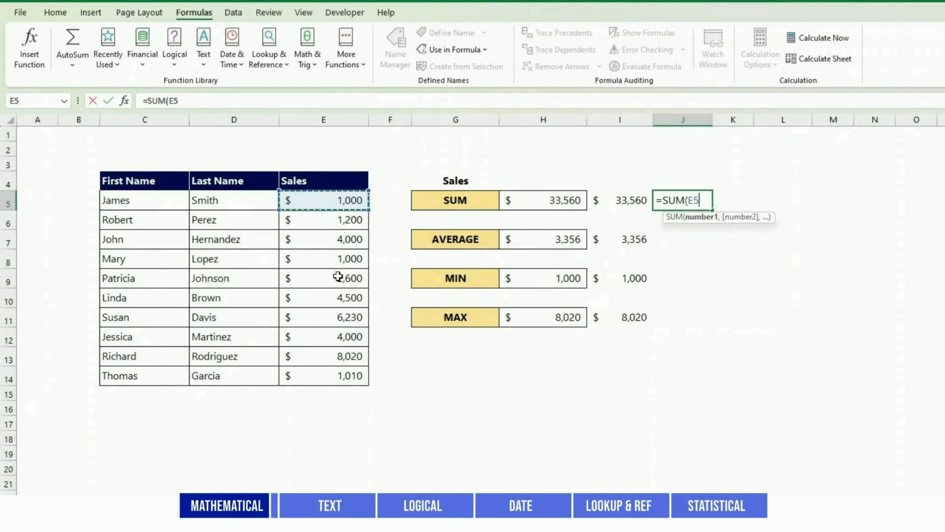
{"action": "left_click", "coordinate": [341, 277]}
{"action": "type", "text": ","}
{"action": "left_click", "coordinate": [340, 374]}
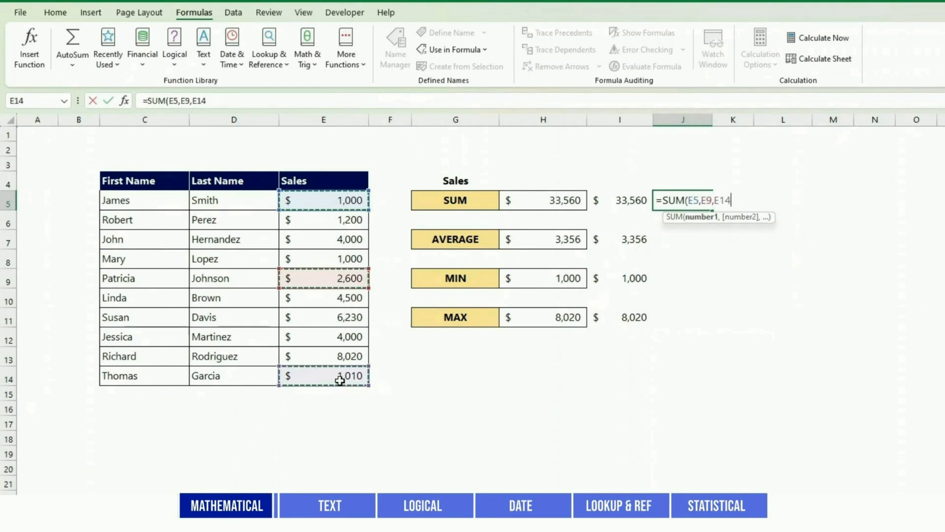
{"action": "type", "text": ")"}
{"action": "key", "text": "Return"}
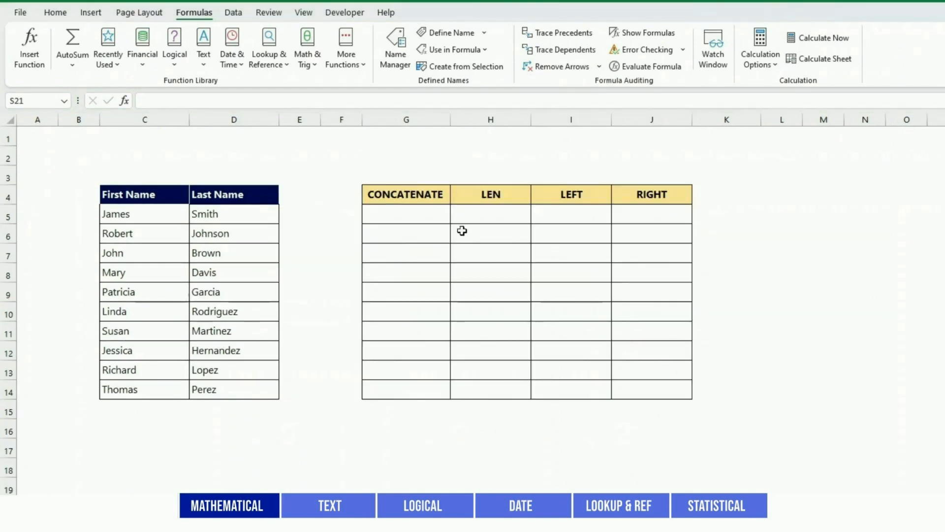
{"action": "left_click", "coordinate": [427, 217]}
Enter =CONCATENATE("Dear ",C5," ",D5) in G5 and =LEN(C5) in H5.
{"action": "double_click", "coordinate": [429, 214]}
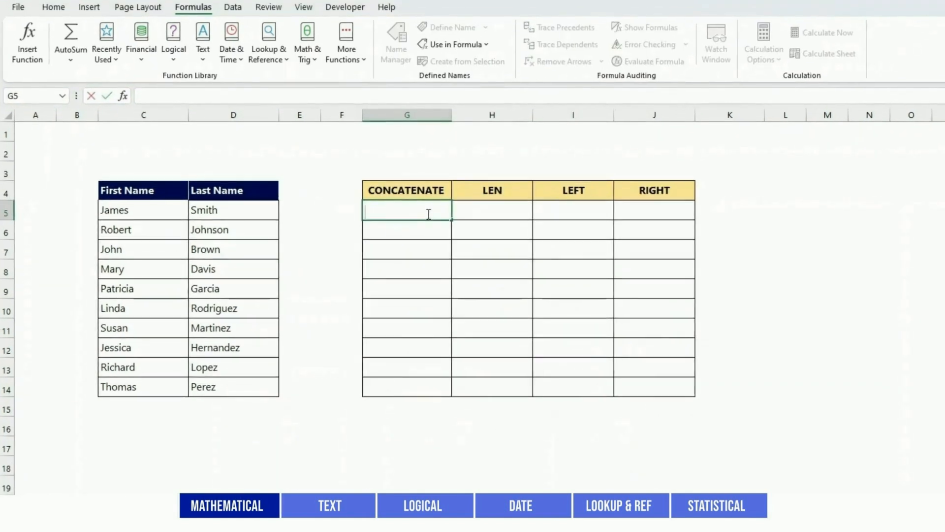
{"action": "type", "text": "=CONCATE"}
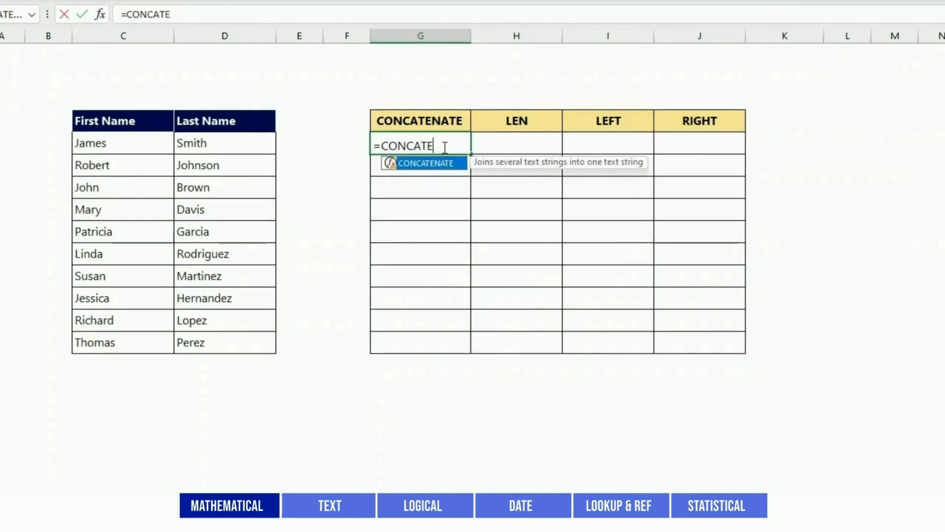
{"action": "type", "text": "NATE(\"Dear"}
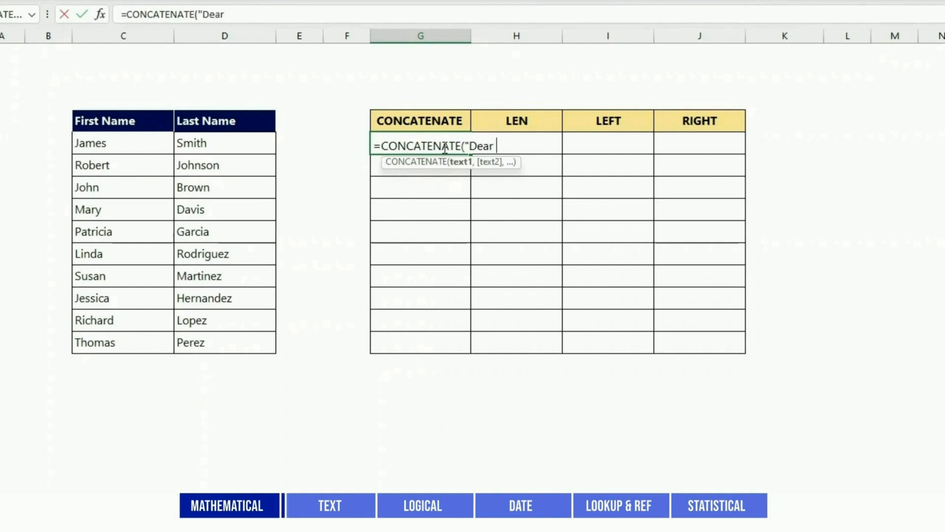
{"action": "type", "text": " \",C"}
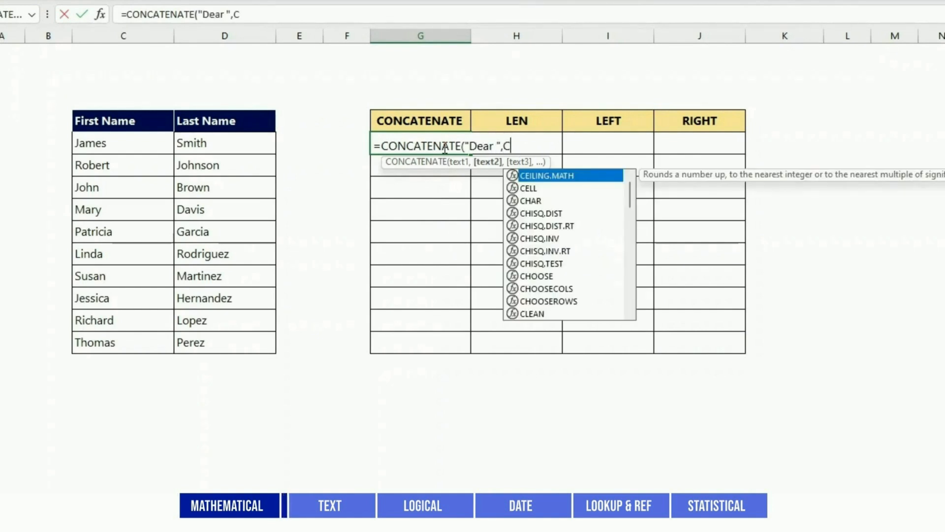
{"action": "type", "text": "5c"}
{"action": "key", "text": "BackSpace"}
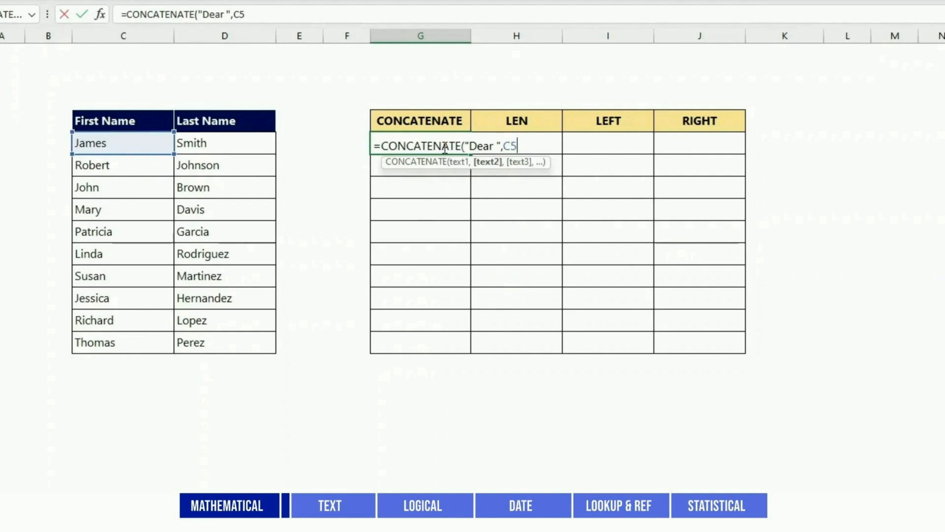
{"action": "type", "text": ",\" "}
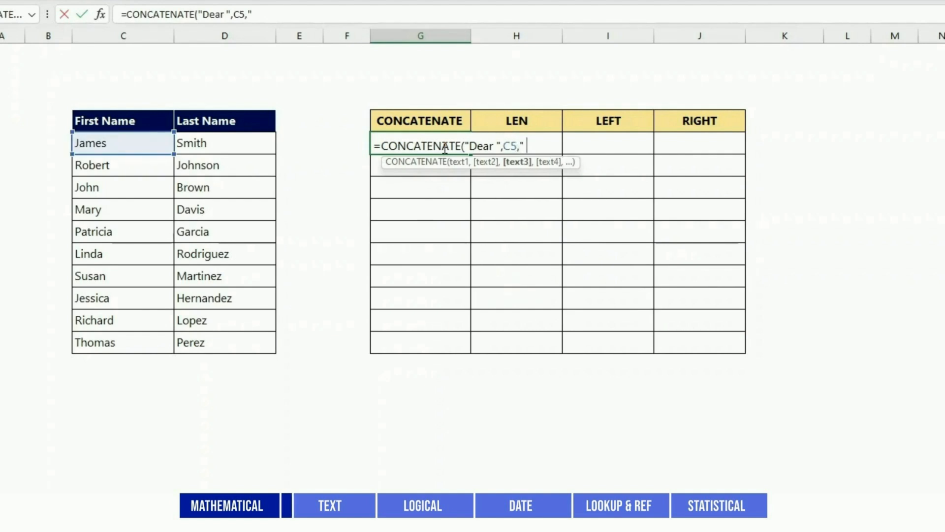
{"action": "type", "text": "\""}
{"action": "type", "text": ",D5"}
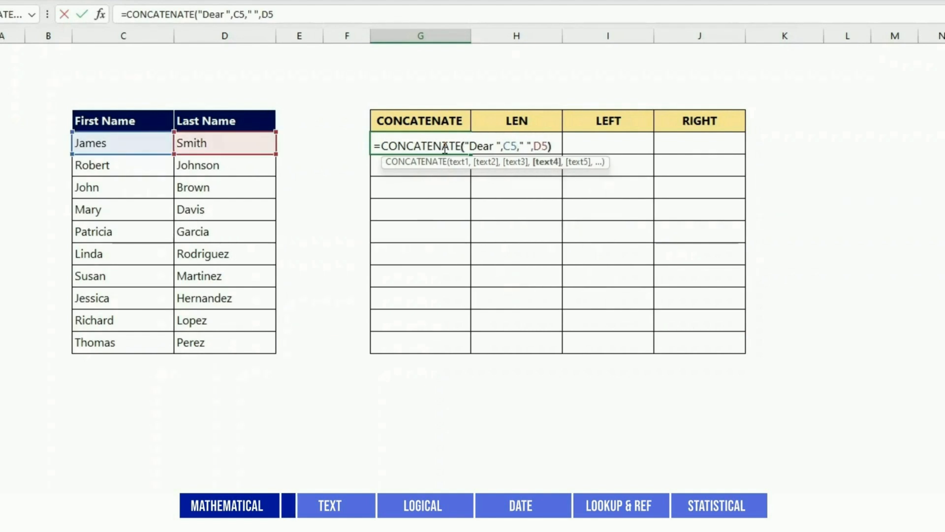
{"action": "key", "text": "Return"}
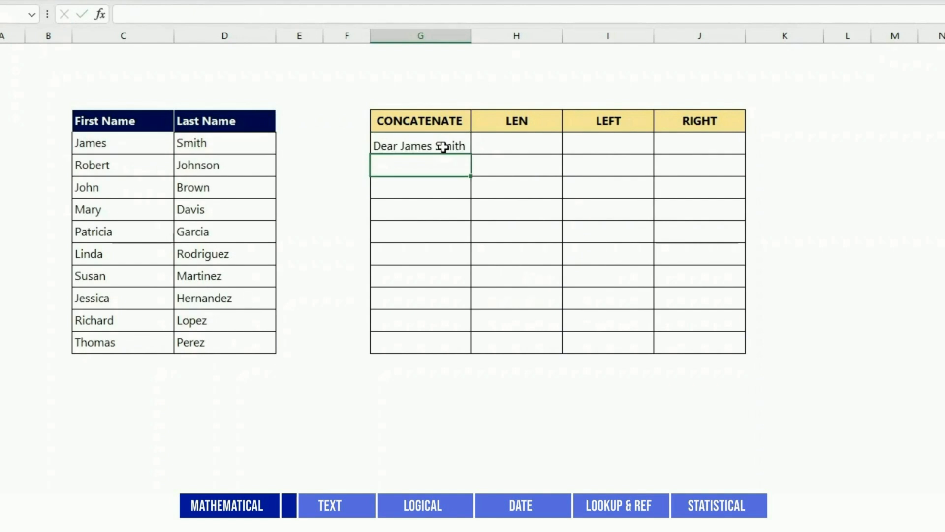
{"action": "left_click", "coordinate": [446, 147]}
{"action": "key", "text": "Right"}
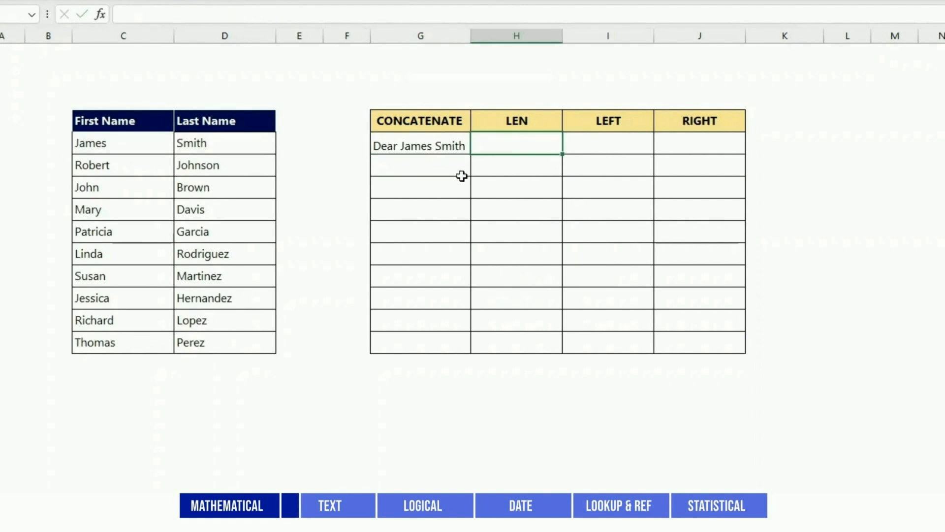
{"action": "type", "text": "=LEN("}
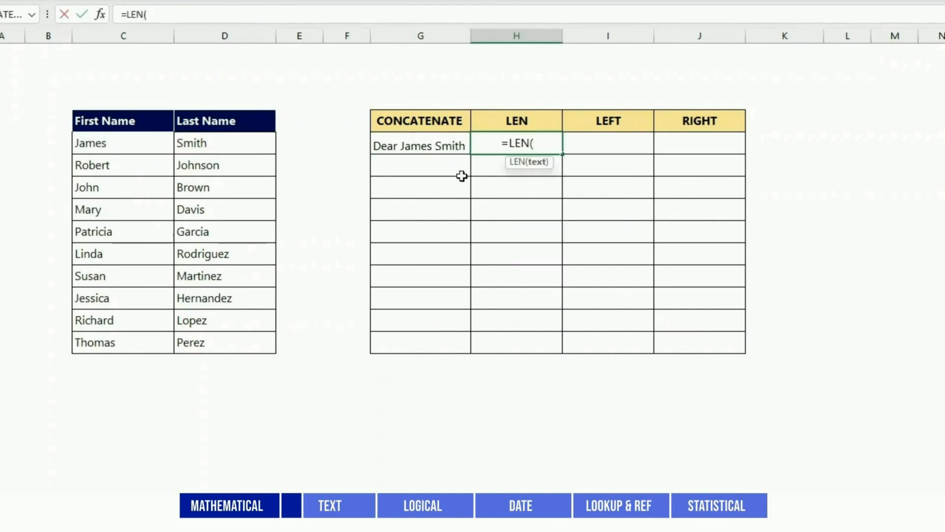
{"action": "type", "text": "C5)"}
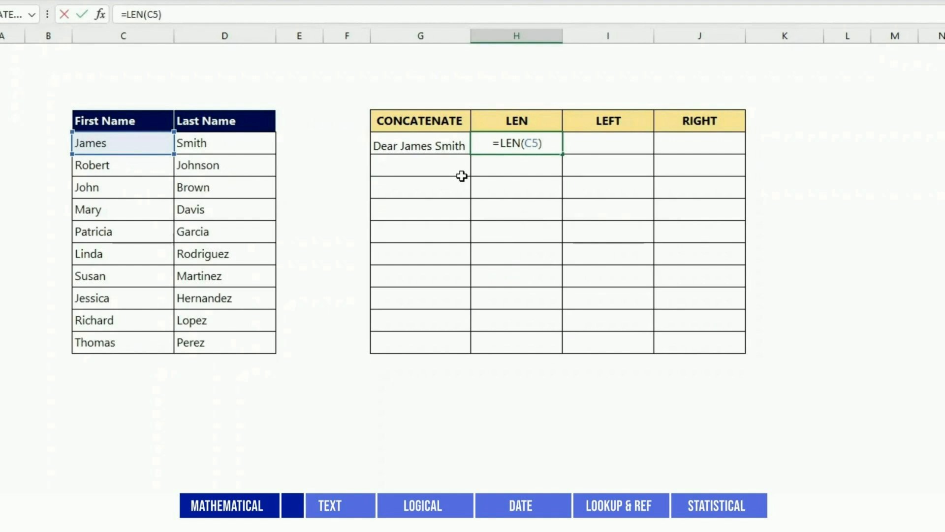
{"action": "key", "text": "Return"}
Enter =LEFT(C5,2) in I5 and =RIGHT(C5,3) in J5.
{"action": "key", "text": "Right"}
{"action": "key", "text": "Up"}
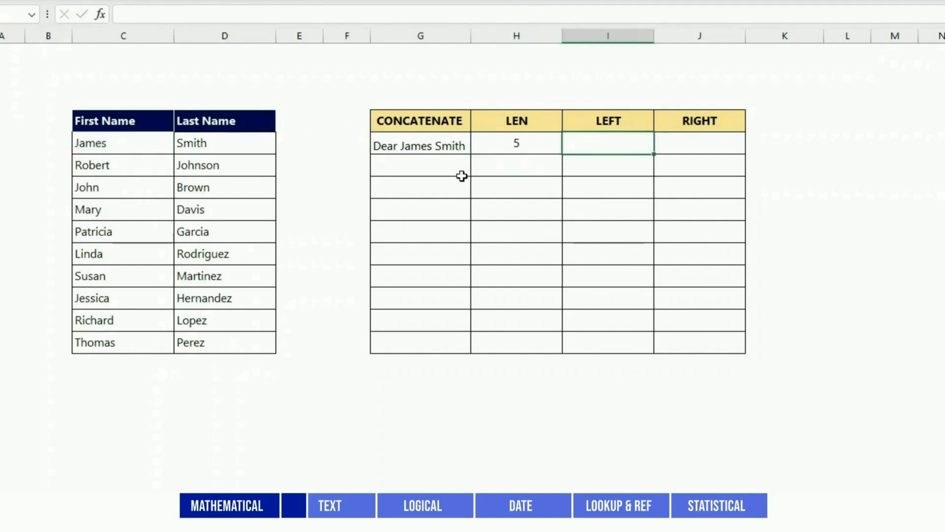
{"action": "type", "text": "=LEFT("}
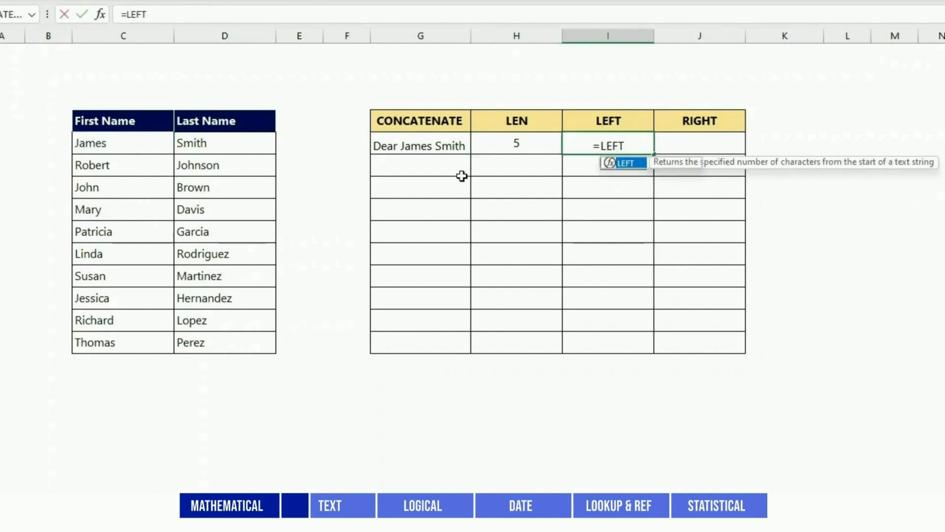
{"action": "left_click", "coordinate": [107, 140]}
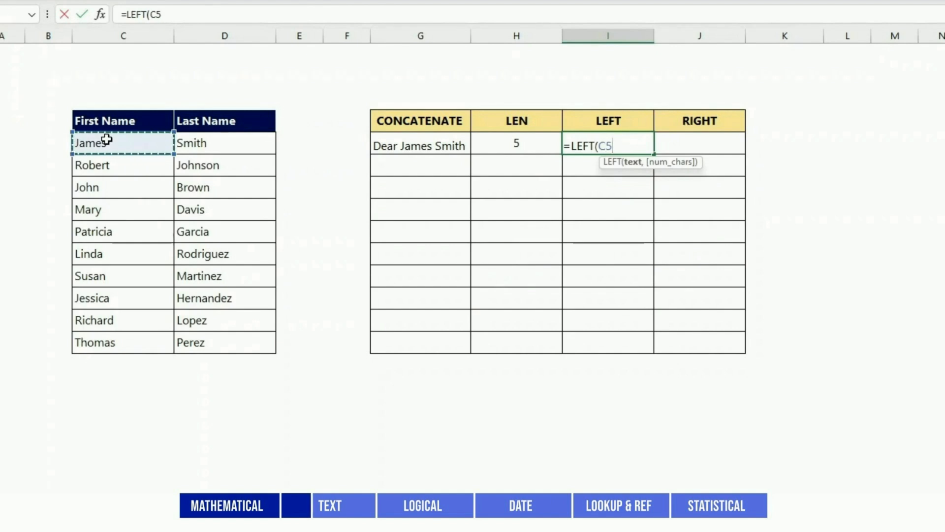
{"action": "type", "text": ","}
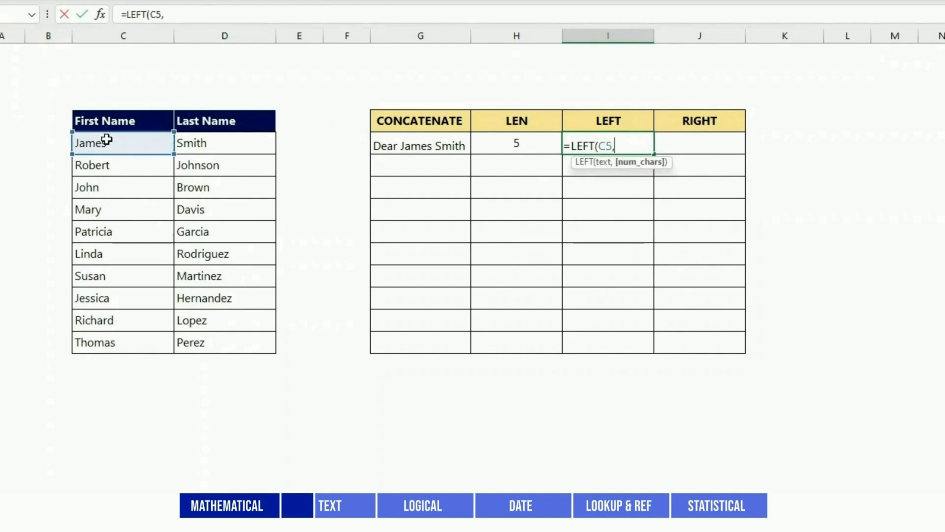
{"action": "type", "text": "2)"}
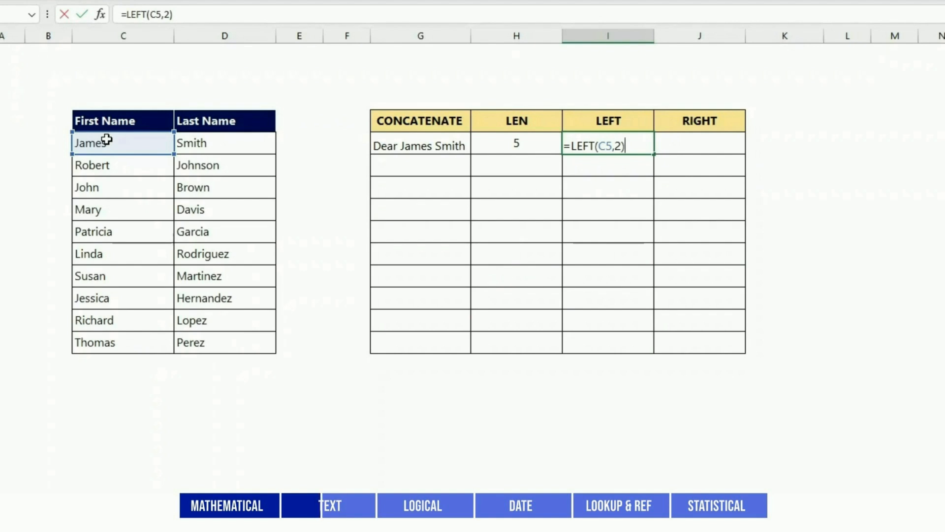
{"action": "key", "text": "Tab"}
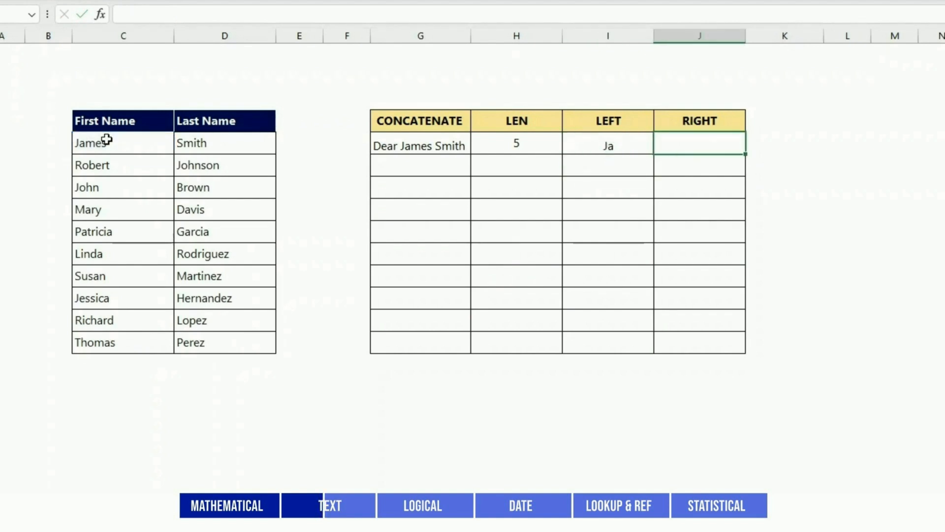
{"action": "type", "text": "=RIGHT"}
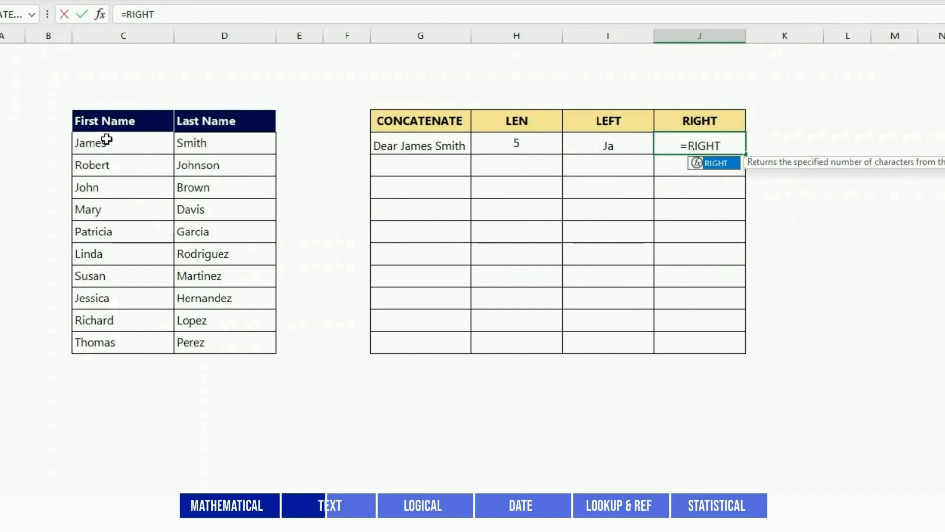
{"action": "type", "text": "("}
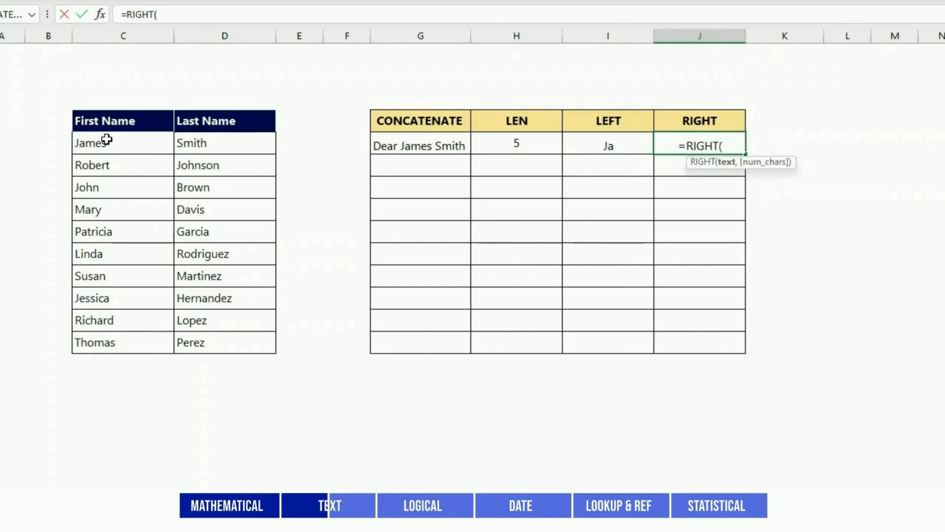
{"action": "left_click", "coordinate": [106, 139]}
{"action": "type", "text": ","}
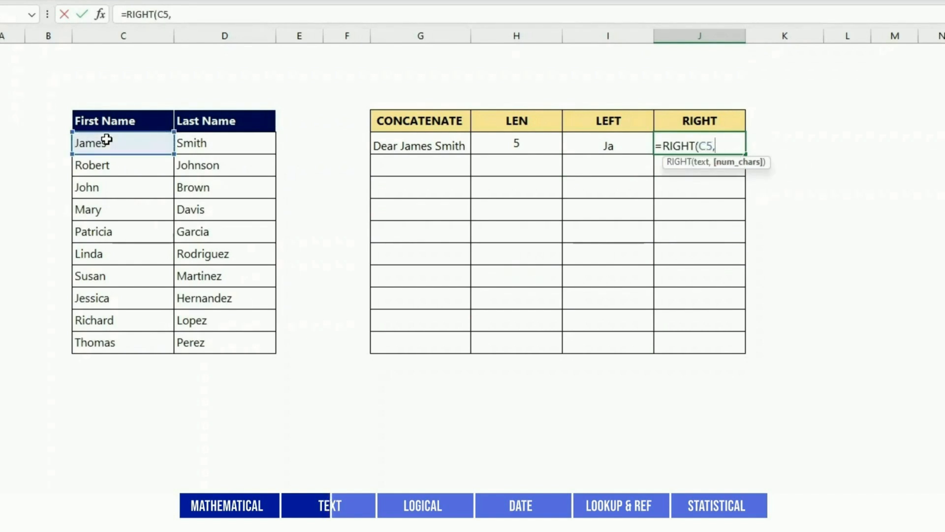
{"action": "type", "text": "3"}
{"action": "key", "text": "Return"}
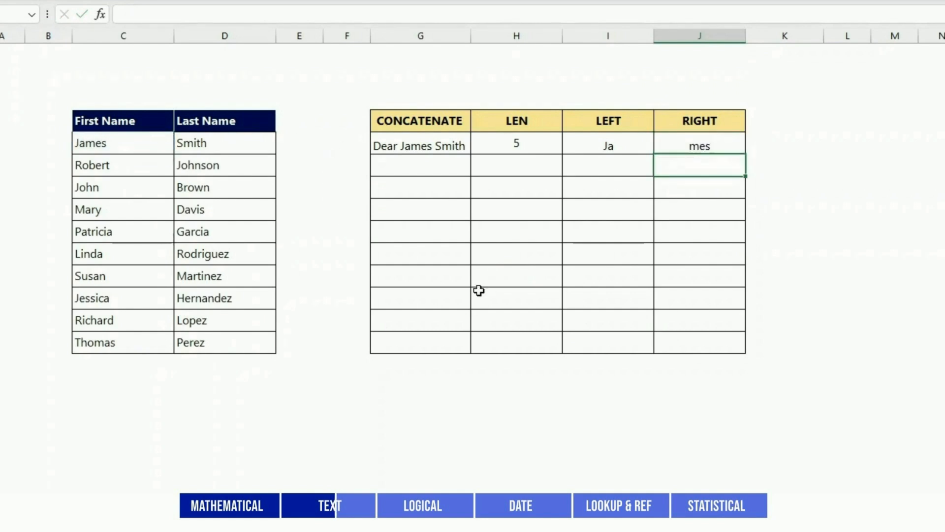
Enter =CONCAT(D5:D14) below the table to join all last names.
{"action": "left_click", "coordinate": [413, 416]}
{"action": "type", "text": "="}
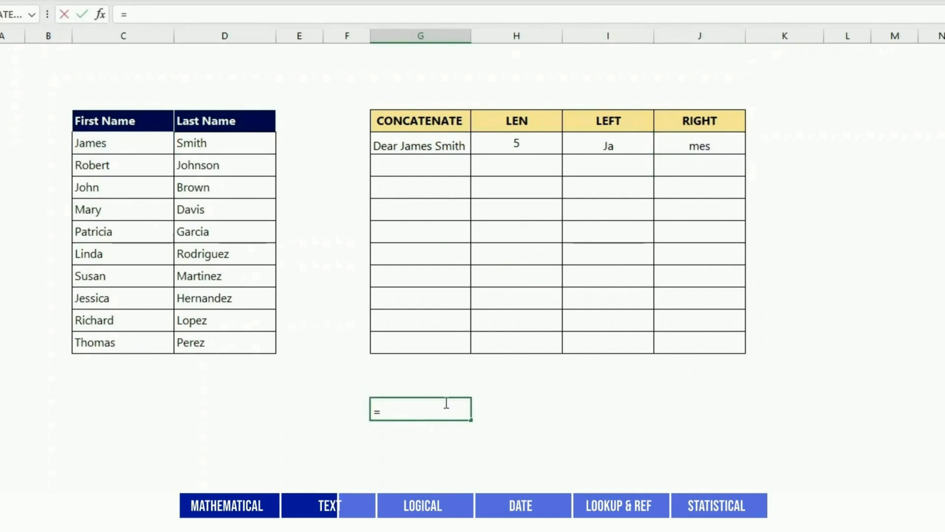
{"action": "type", "text": "CONCAT("}
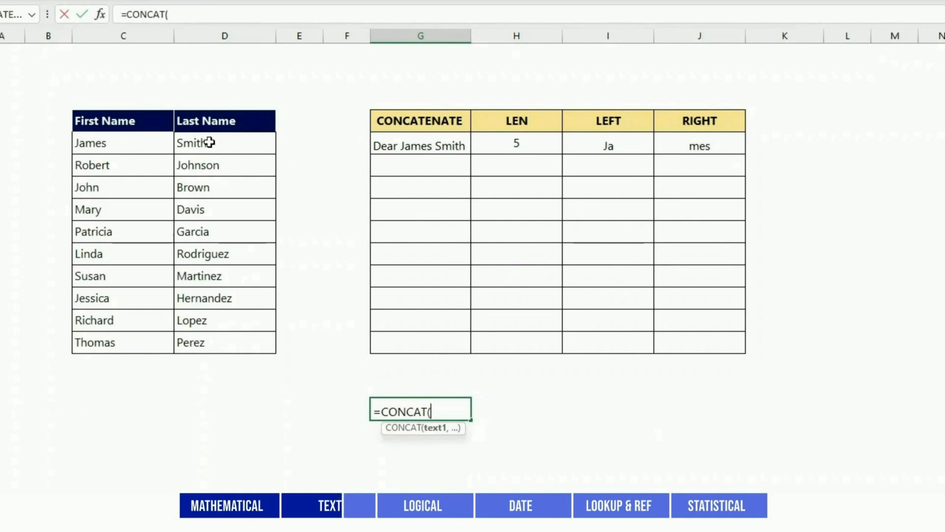
{"action": "left_click_drag", "start_coordinate": [209, 142], "coordinate": [217, 344]}
{"action": "type", "text": ")"}
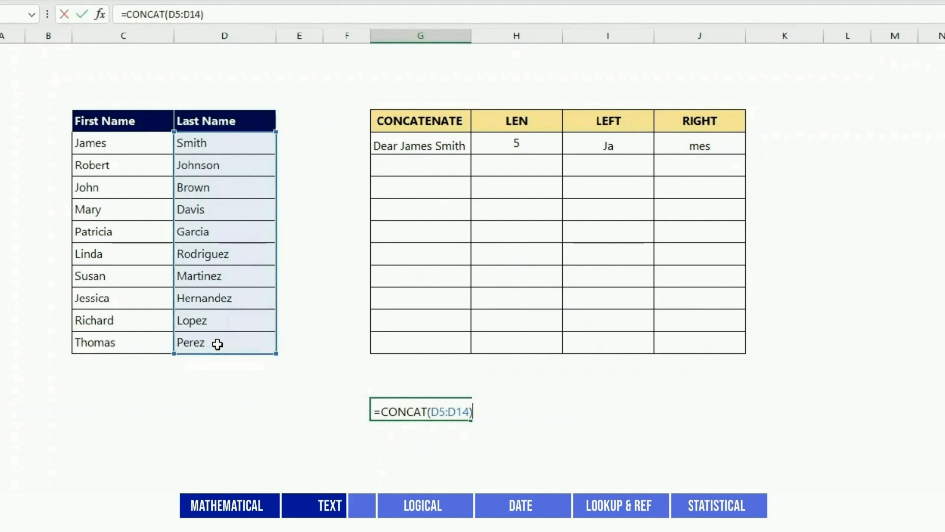
{"action": "key", "text": "Return"}
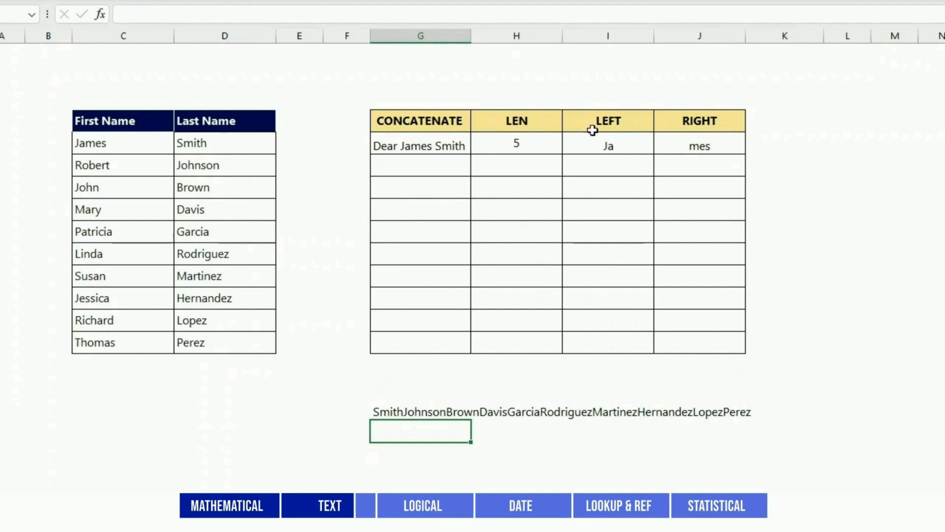
Enter =C5&" "&D5 in K5 to show the full name James Smith.
{"action": "left_click", "coordinate": [777, 147]}
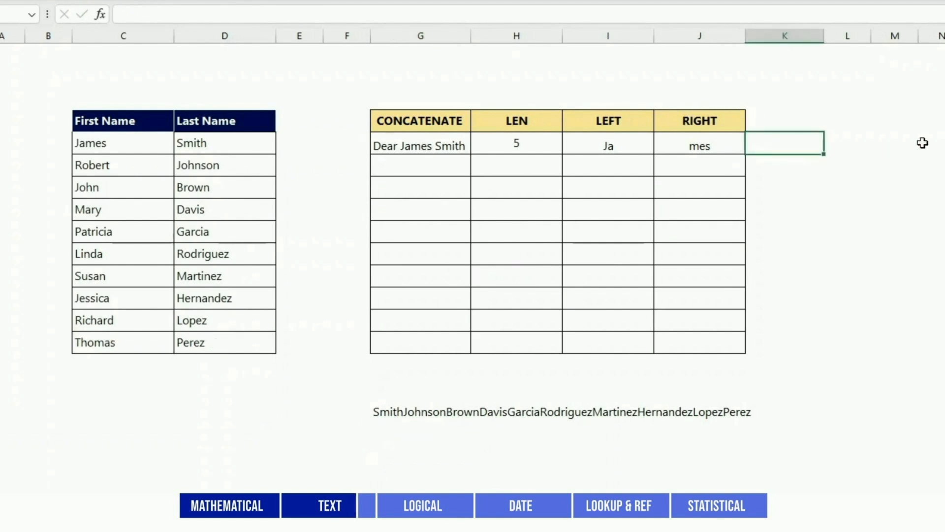
{"action": "type", "text": "="}
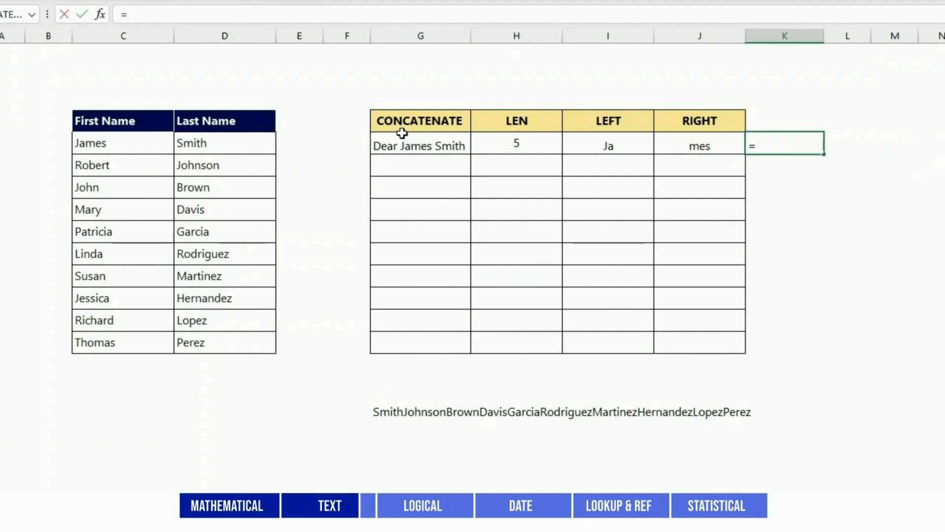
{"action": "left_click", "coordinate": [128, 142]}
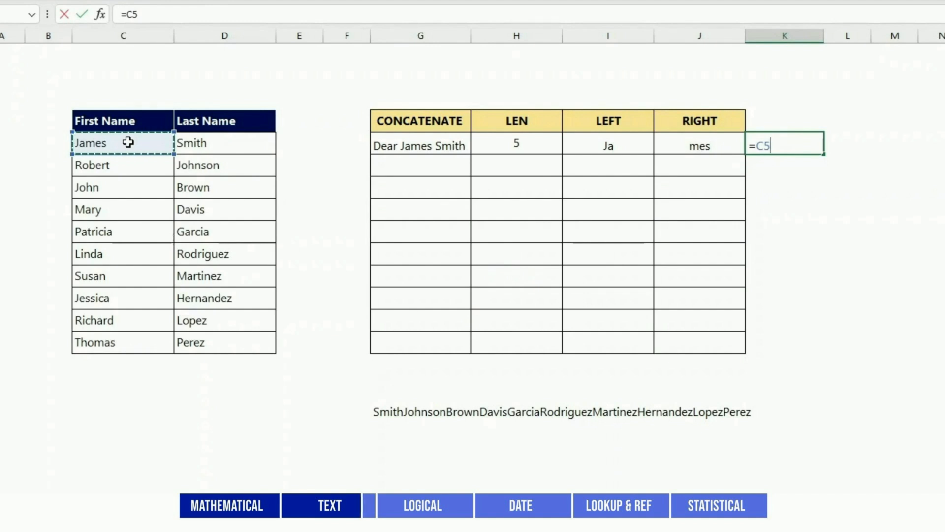
{"action": "type", "text": "&"}
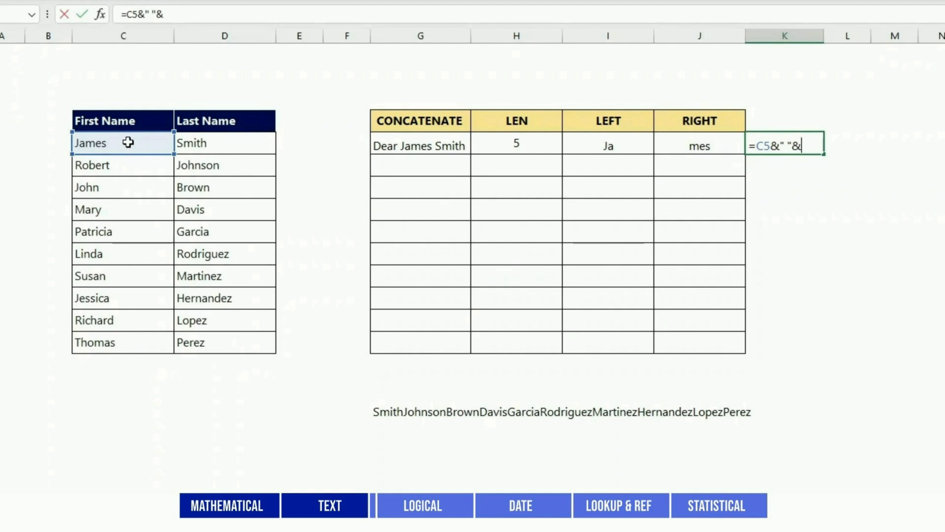
{"action": "type", "text": "\" \"&"}
{"action": "left_click", "coordinate": [212, 142]}
{"action": "key", "text": "Return"}
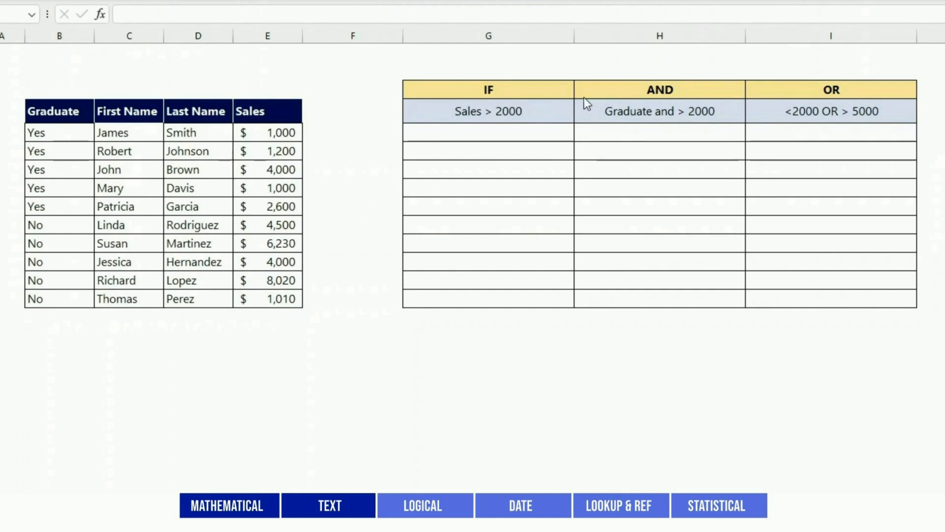
Enter =IF(E5>2000,"Yes","No") in G5 and fill it down to G14.
{"action": "left_click", "coordinate": [508, 136]}
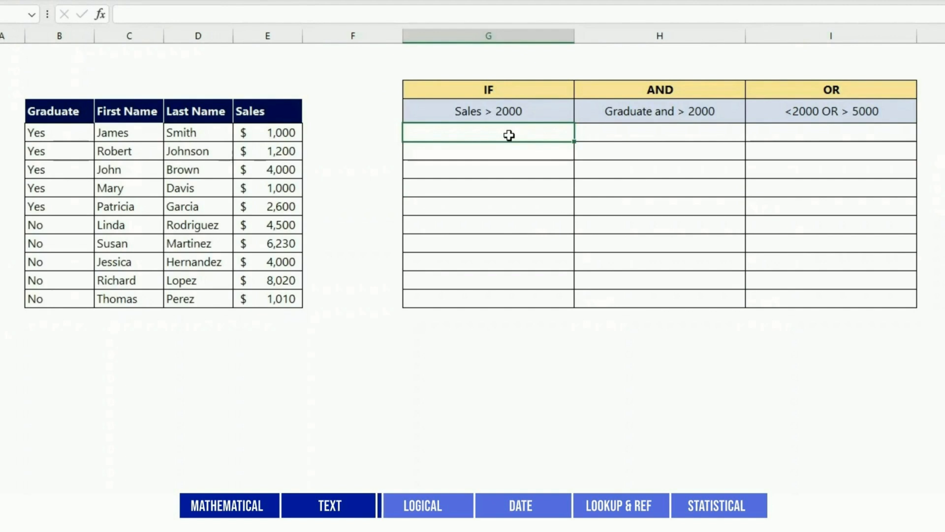
{"action": "type", "text": "=IF("}
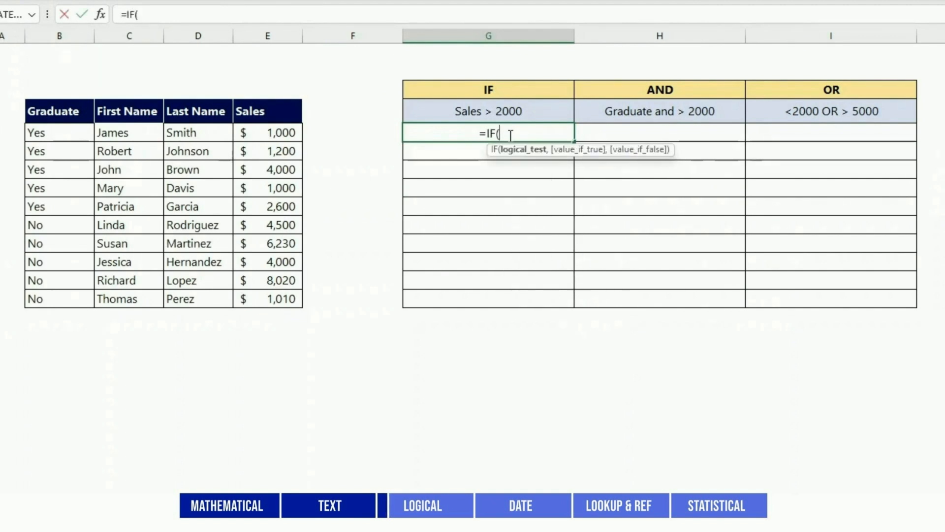
{"action": "left_click", "coordinate": [271, 132]}
{"action": "type", "text": ">"}
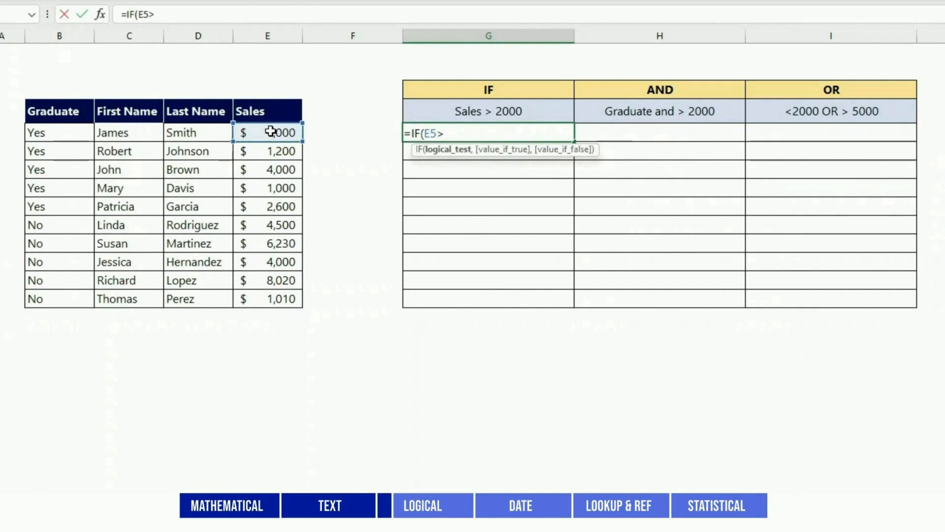
{"action": "type", "text": "2000"}
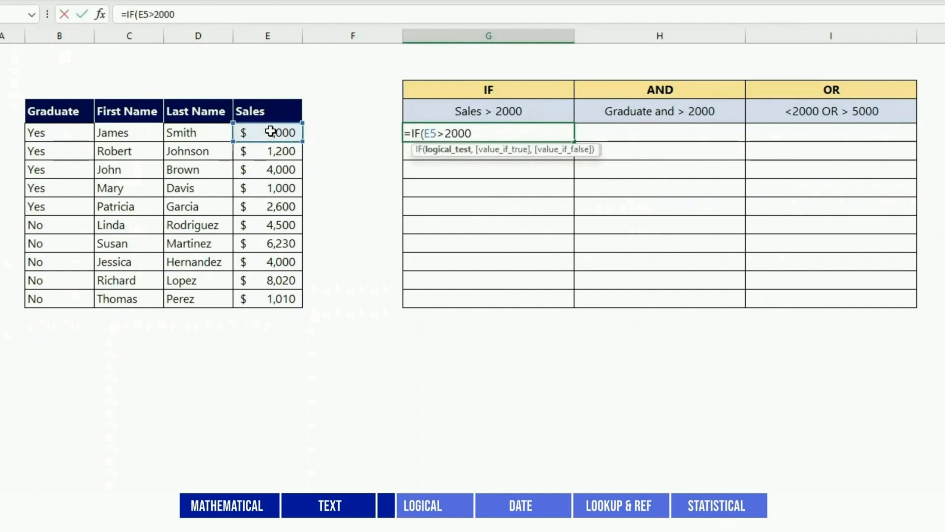
{"action": "type", "text": ",\"Yes\",\"No"}
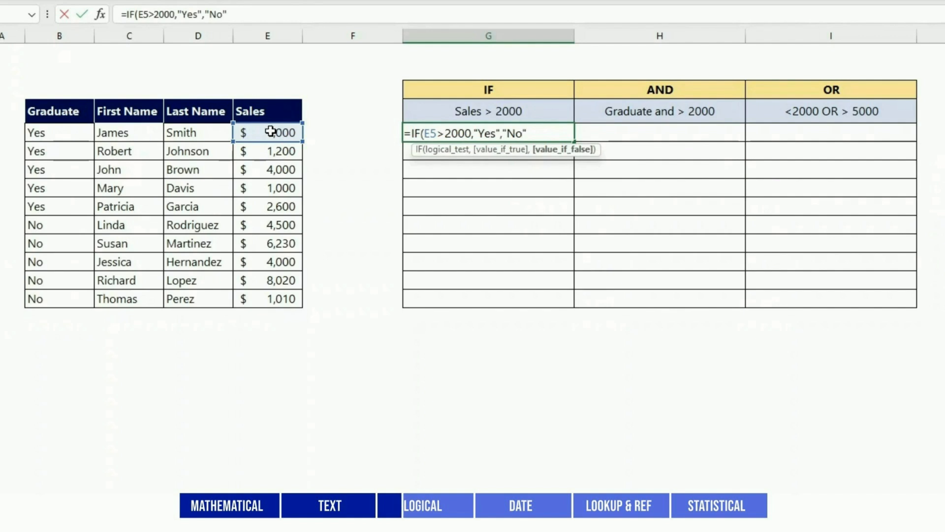
{"action": "type", "text": "\")"}
{"action": "key", "text": "ctrl+Return"}
{"action": "left_click_drag", "start_coordinate": [575, 142], "coordinate": [571, 301]}
{"action": "left_click", "coordinate": [625, 130]}
{"action": "type", "text": "="}
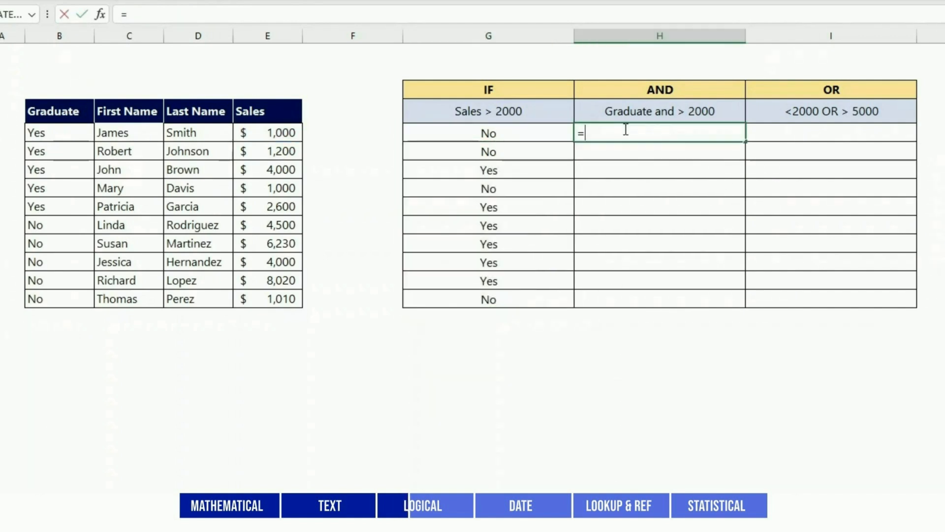
{"action": "type", "text": "IF(AND("}
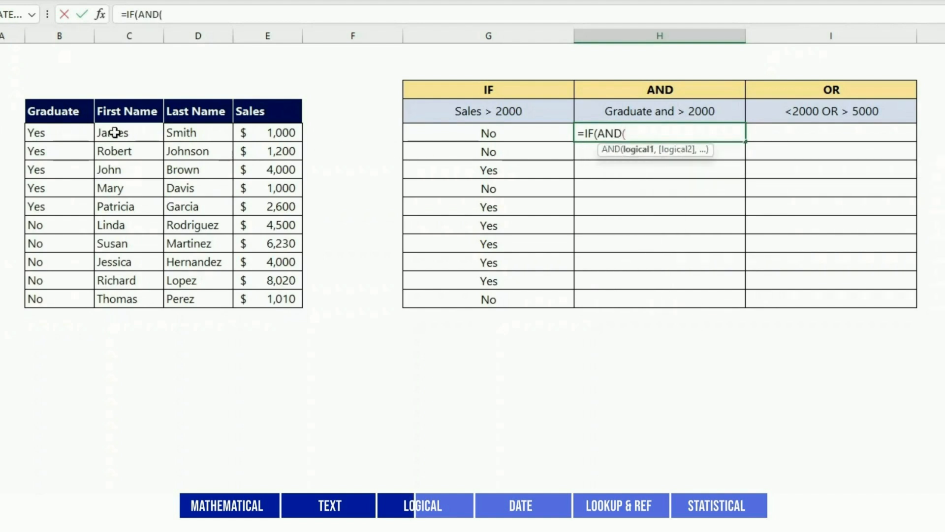
Finish =IF(AND(B5="Yes",E5>2000),"Yes","No") in H5 and fill it down to H14.
{"action": "left_click", "coordinate": [77, 135]}
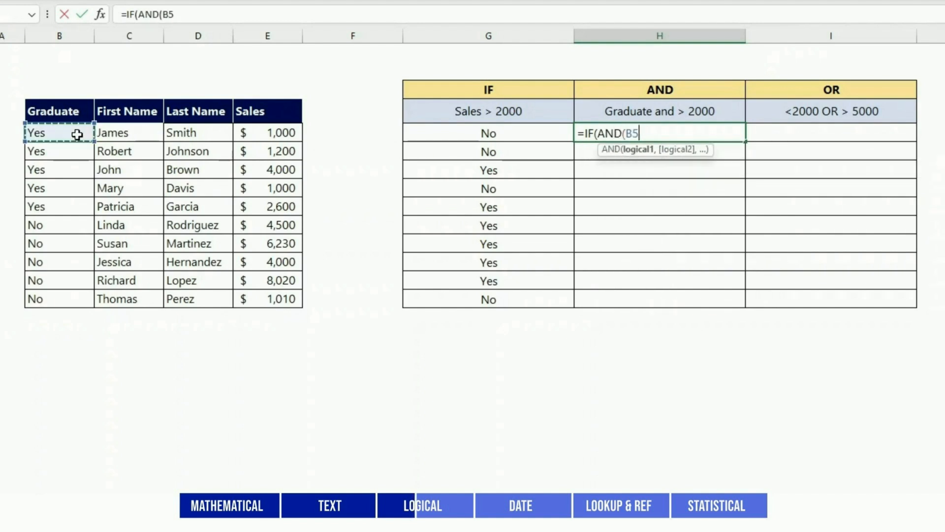
{"action": "type", "text": "=\""}
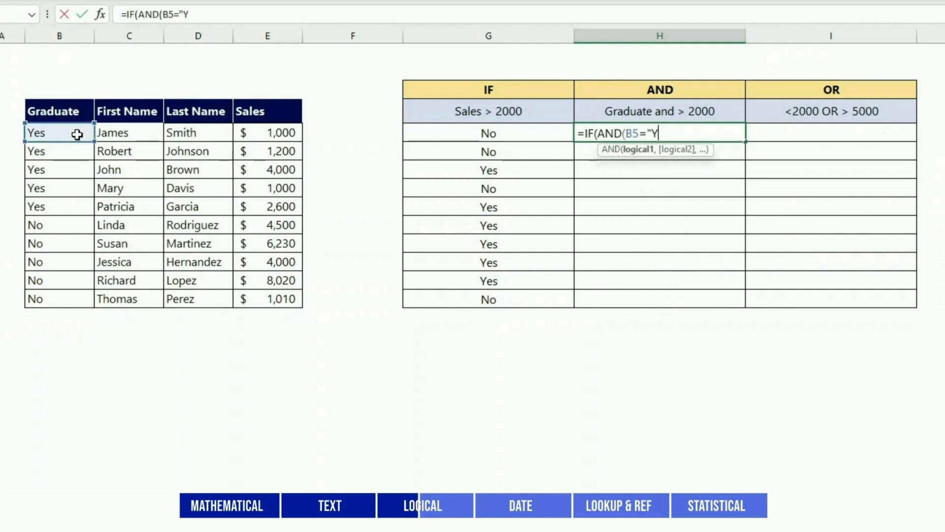
{"action": "type", "text": "Yes\","}
{"action": "left_click", "coordinate": [268, 133]}
{"action": "type", "text": ">2"}
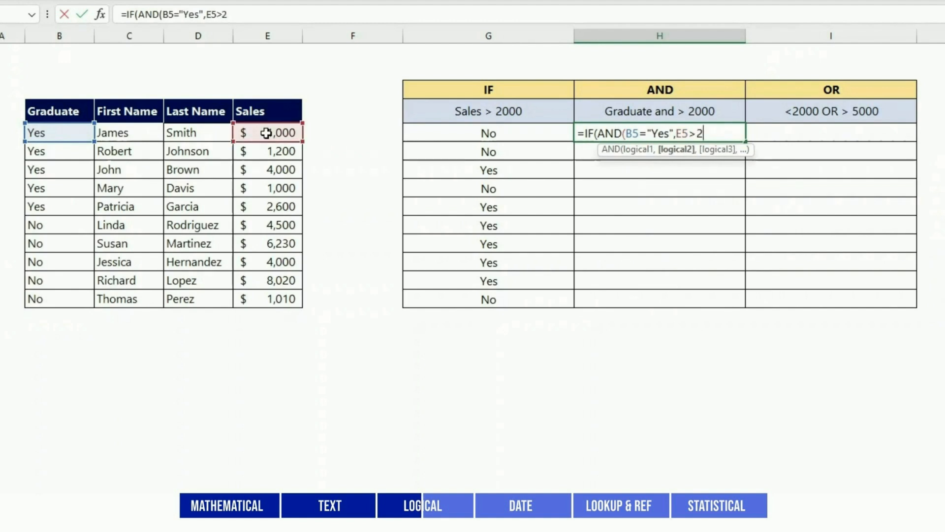
{"action": "type", "text": "000)"}
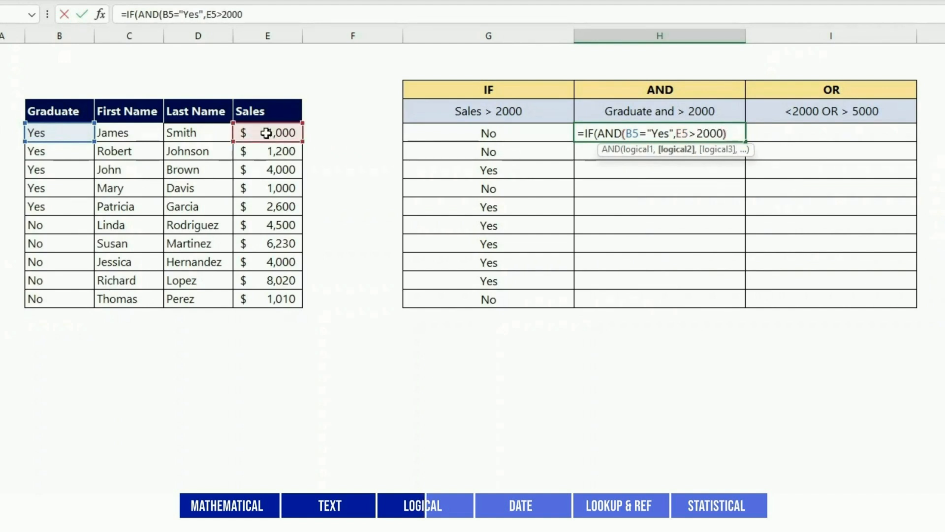
{"action": "type", "text": ",\"Yes\","}
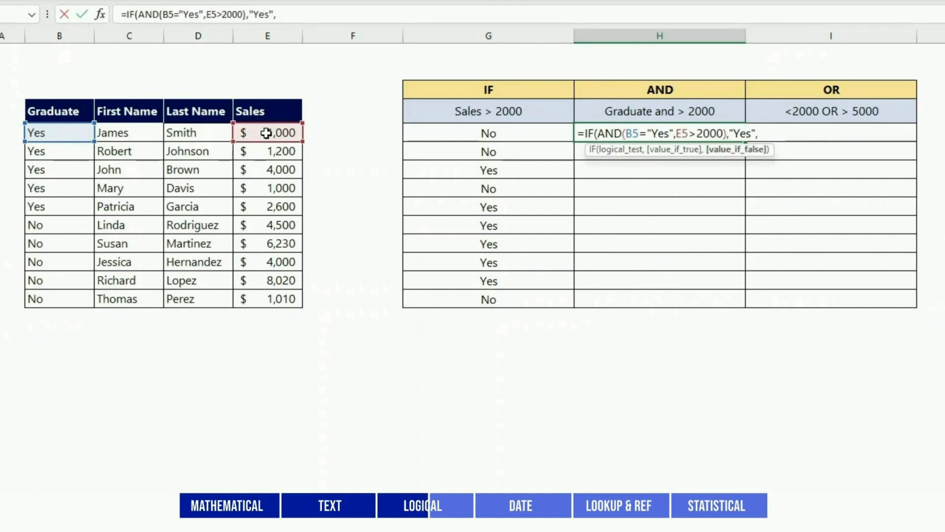
{"action": "type", "text": "\"No\")"}
{"action": "key", "text": "Return"}
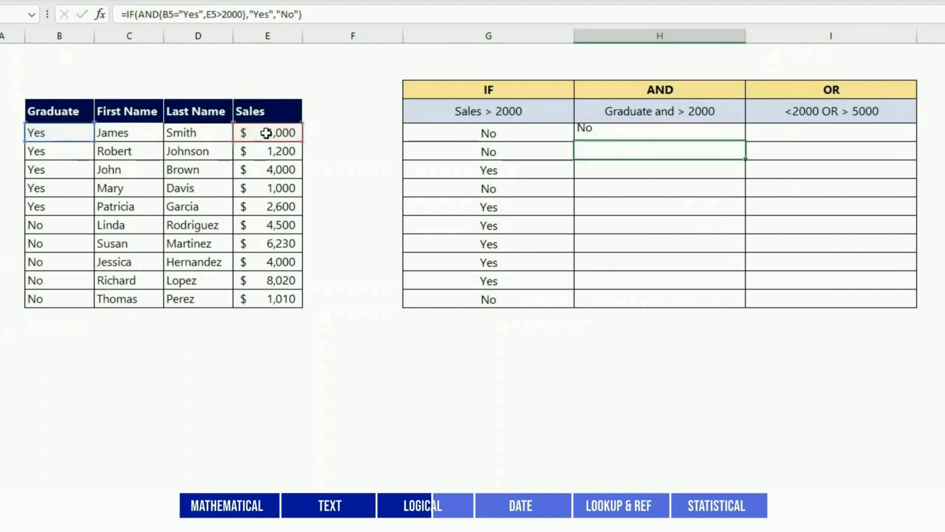
{"action": "left_click", "coordinate": [744, 137]}
{"action": "left_click_drag", "start_coordinate": [747, 144], "coordinate": [752, 302]}
Enter =IF(OR(E5<2000,E5>5000),"Yes","No") in I5, centre it, and fill down to I14.
{"action": "left_click", "coordinate": [827, 132]}
{"action": "type", "text": "=if(OR("}
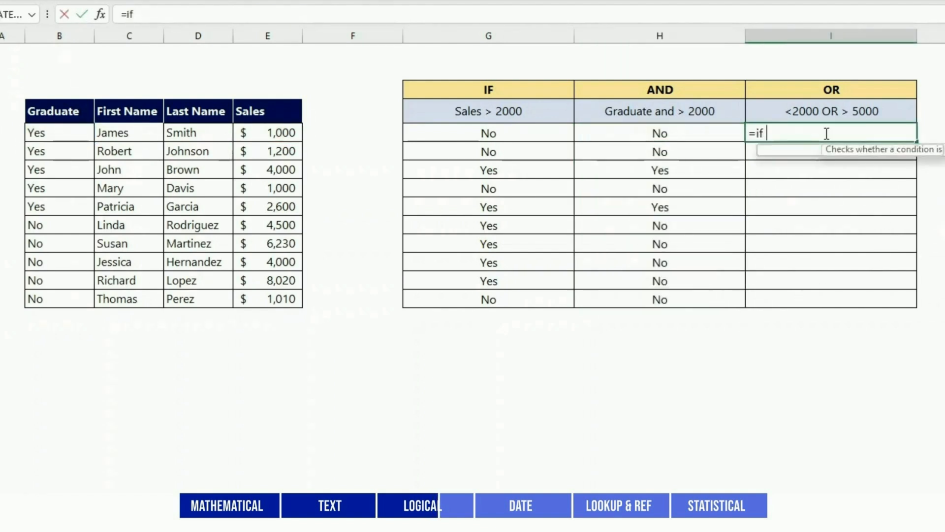
{"action": "left_click", "coordinate": [263, 135]}
{"action": "type", "text": "<2000,"}
{"action": "left_click", "coordinate": [269, 136]}
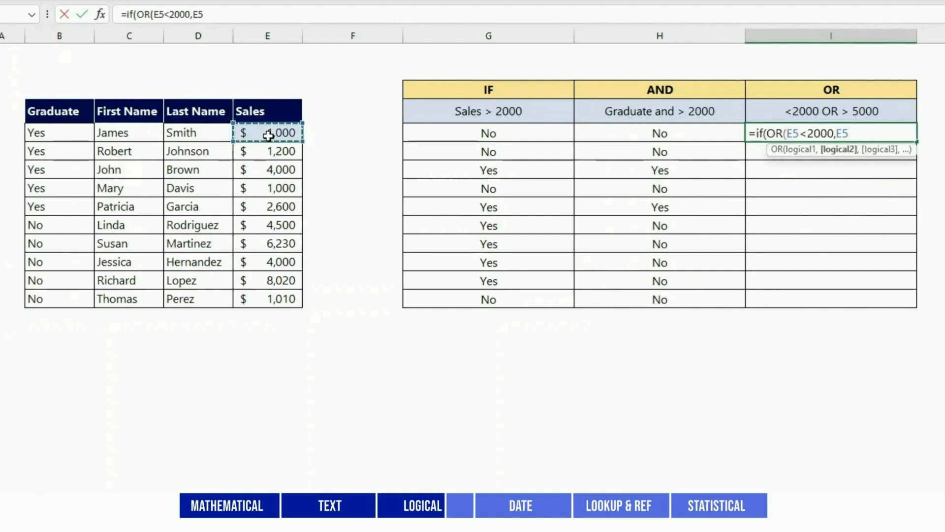
{"action": "type", "text": ">5000"}
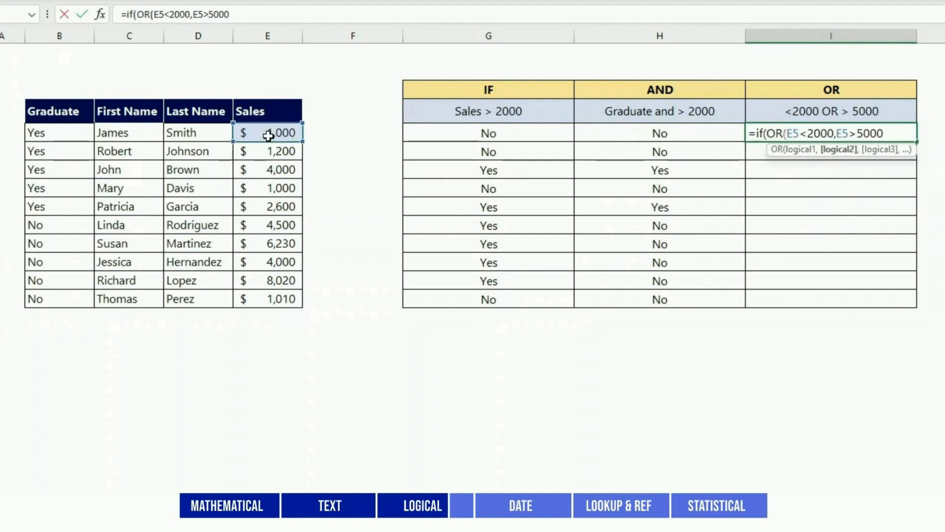
{"action": "type", "text": "),\"Yes\","}
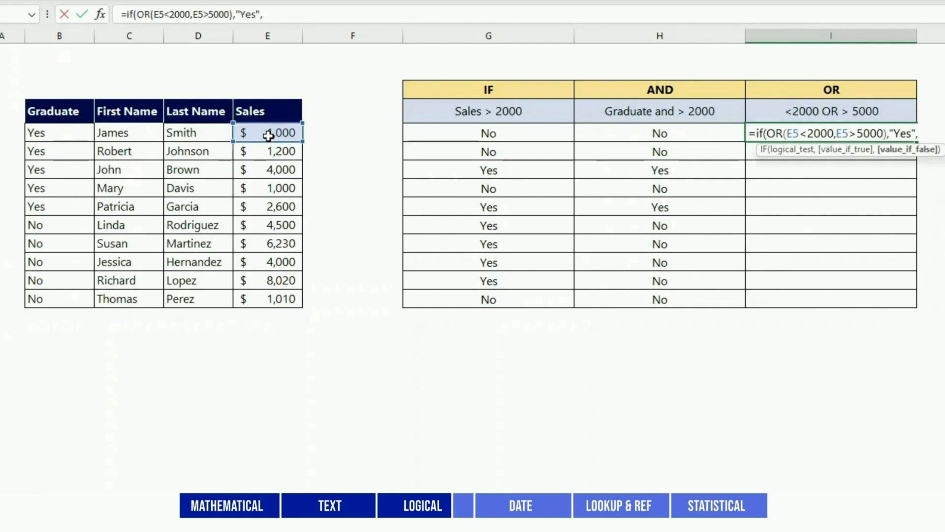
{"action": "type", "text": "\"No\""}
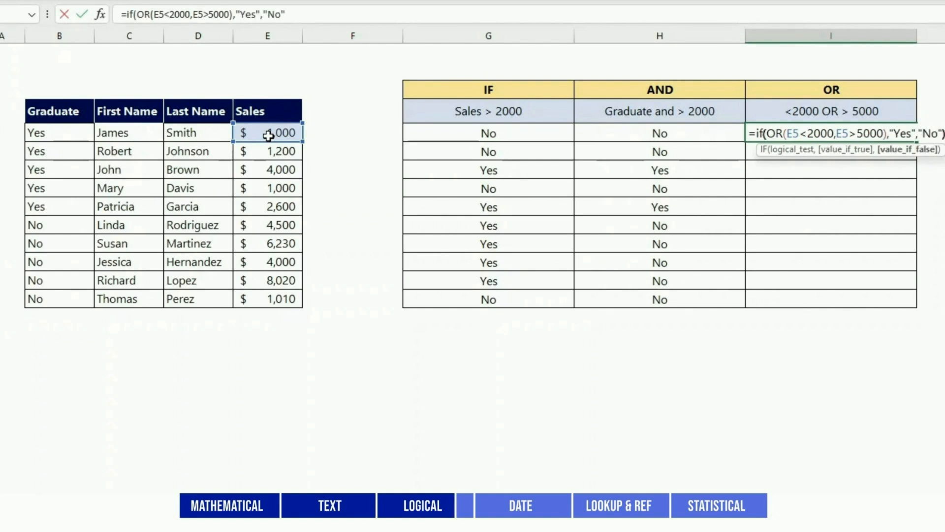
{"action": "type", "text": ")"}
{"action": "key", "text": "Return"}
{"action": "key", "text": "Up"}
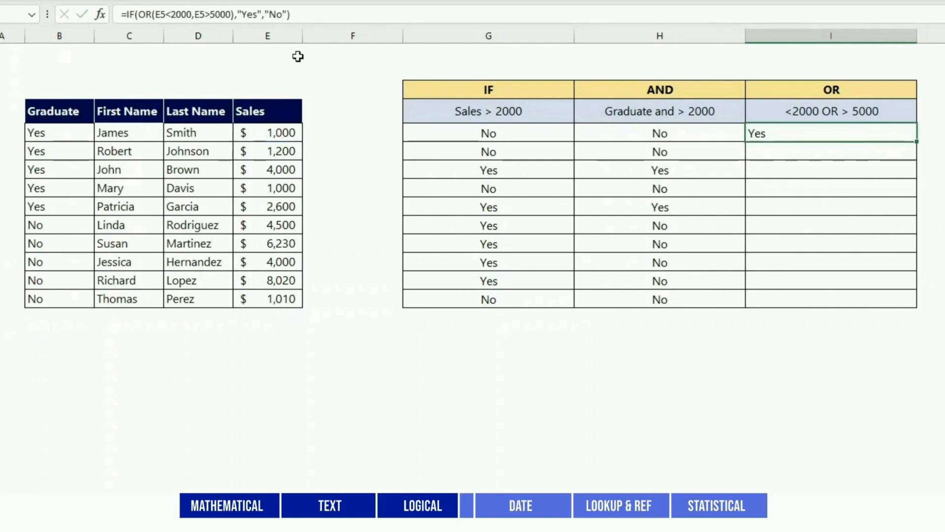
{"action": "key", "text": "alt+h"}
{"action": "key", "text": "a"}
{"action": "key", "text": "c"}
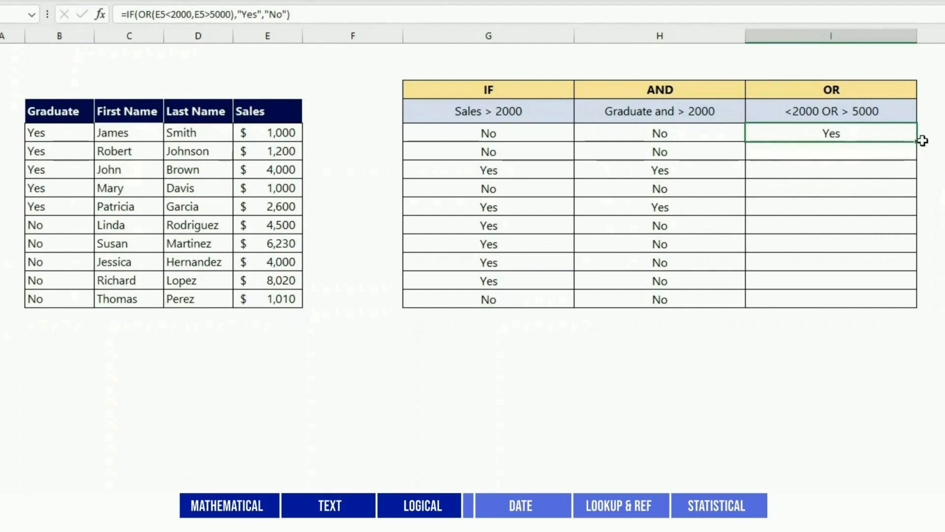
{"action": "left_click_drag", "start_coordinate": [917, 142], "coordinate": [917, 304]}
{"action": "left_click", "coordinate": [723, 389]}
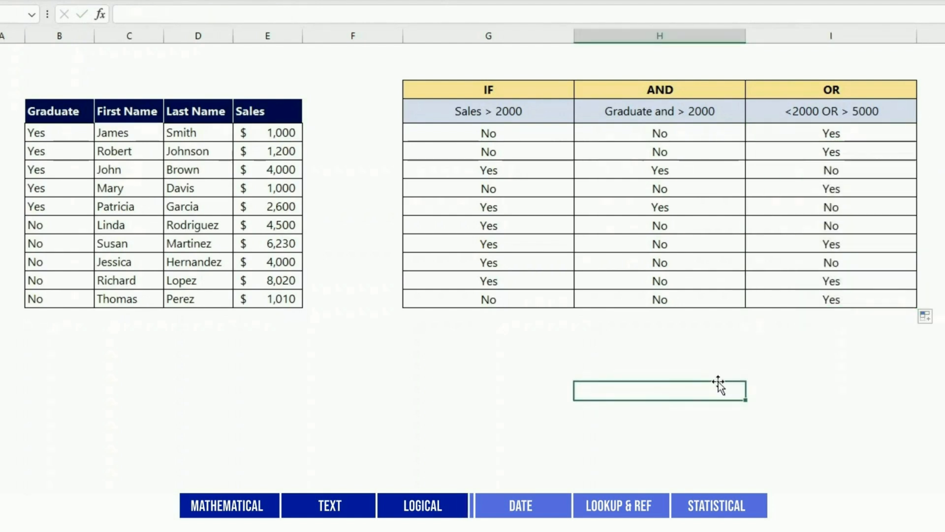
On the DATE sheet, enter =TODAY() and =NOW() in their result cells.
{"action": "key", "text": "ctrl+Page_Down"}
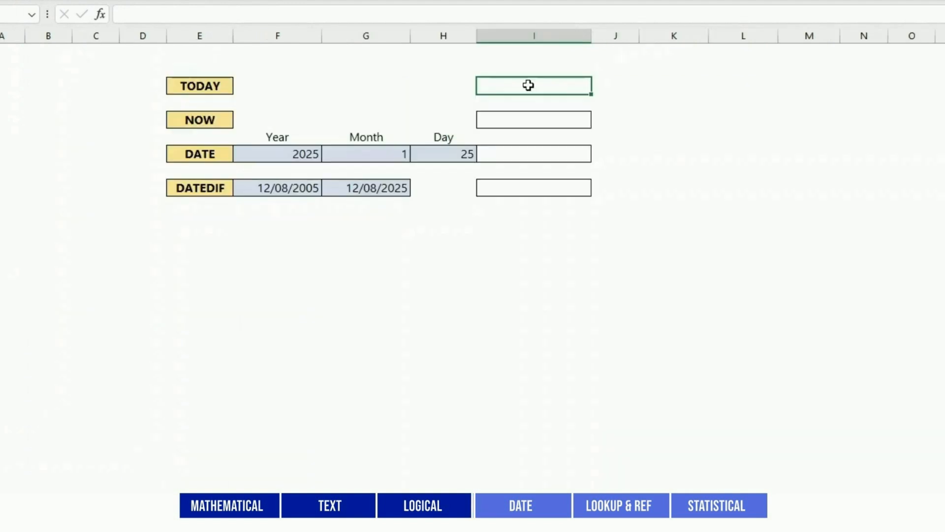
{"action": "type", "text": "=TO"}
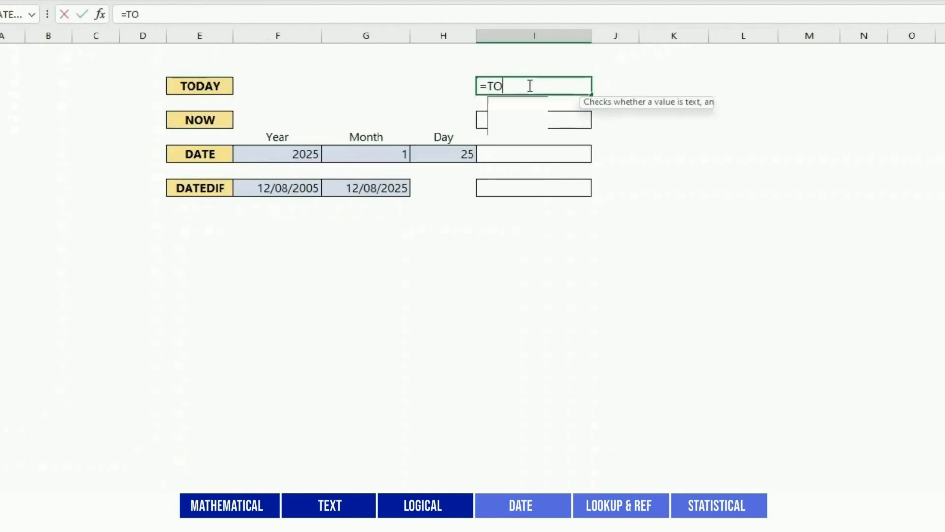
{"action": "type", "text": "DAY()"}
{"action": "key", "text": "Return"}
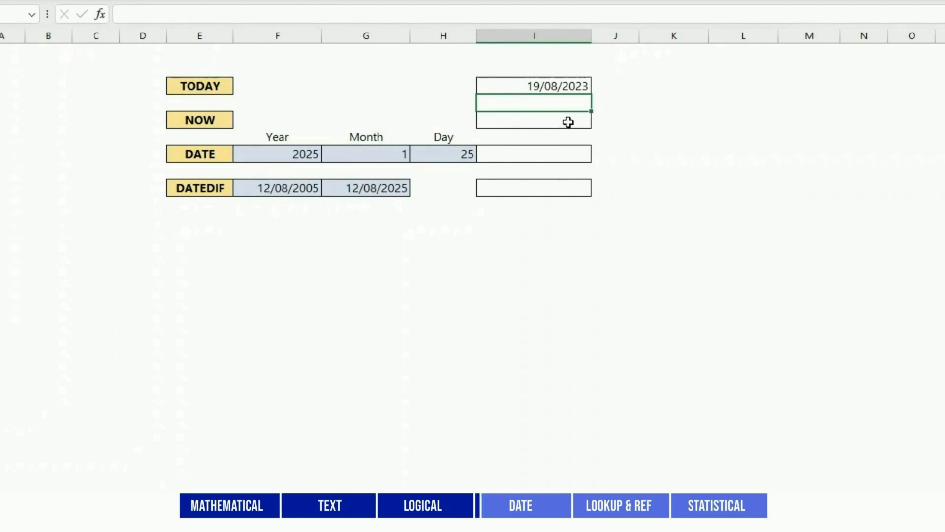
{"action": "left_click", "coordinate": [566, 123]}
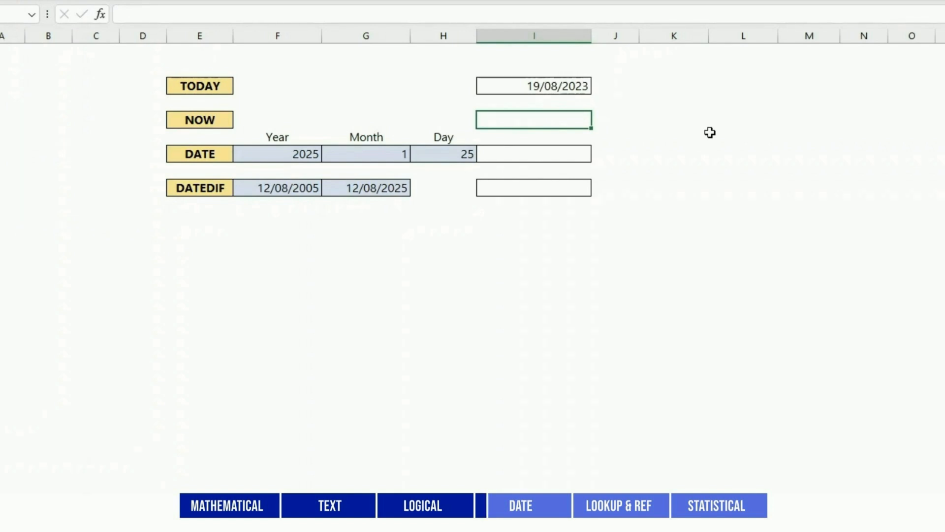
{"action": "type", "text": "=NOW()"}
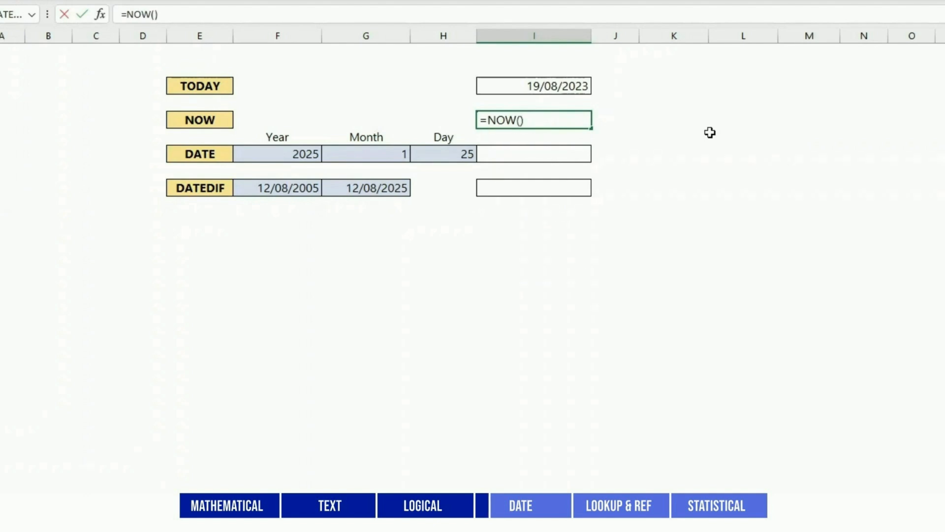
{"action": "key", "text": "Return"}
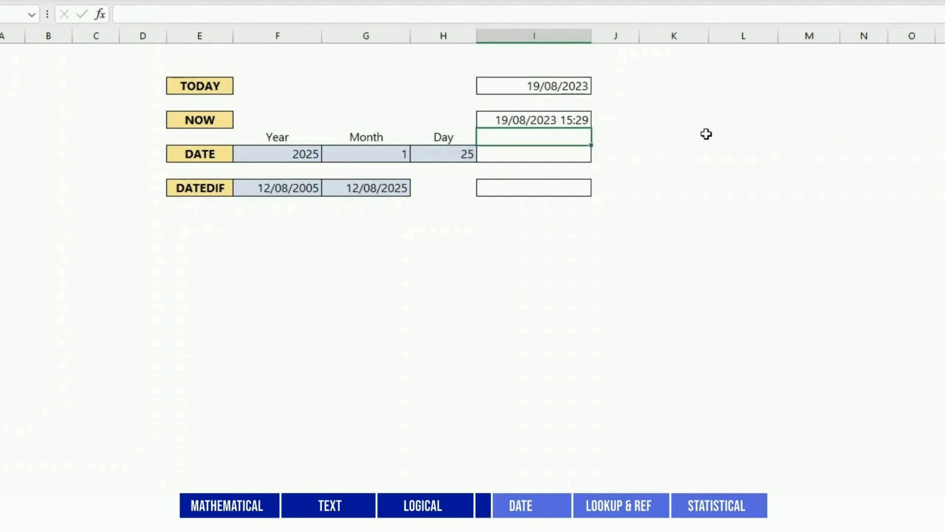
Enter =DATE(F7,G7,H7) to combine 2025, 1 and 25 into 25/01/2025.
{"action": "left_click", "coordinate": [568, 153]}
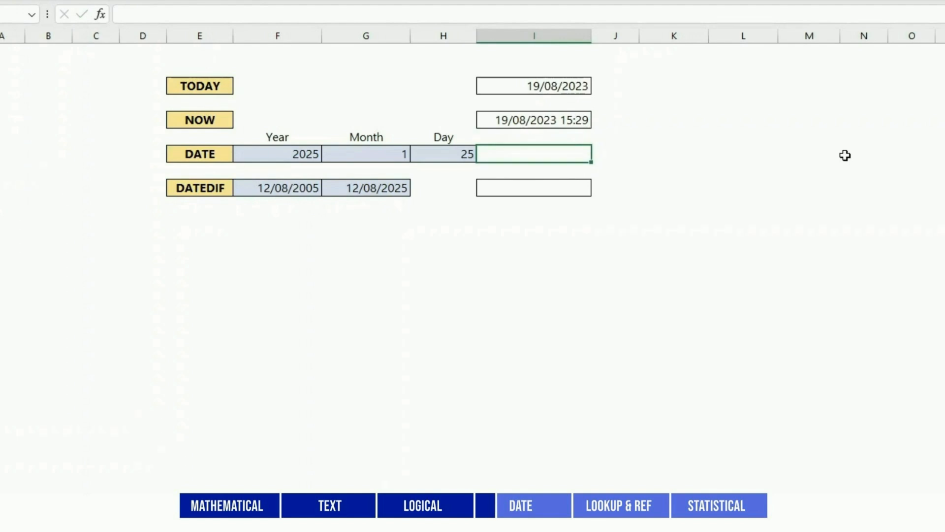
{"action": "type", "text": "=DATE("}
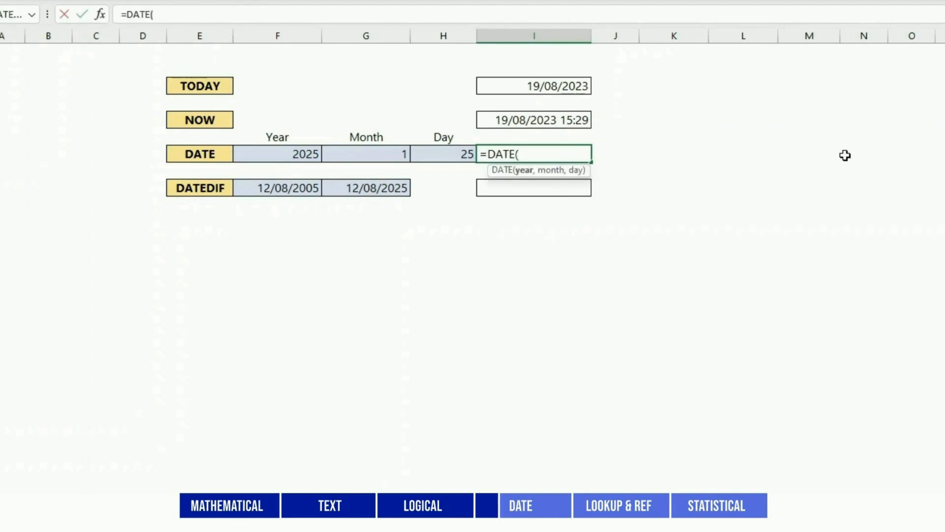
{"action": "left_click", "coordinate": [302, 152]}
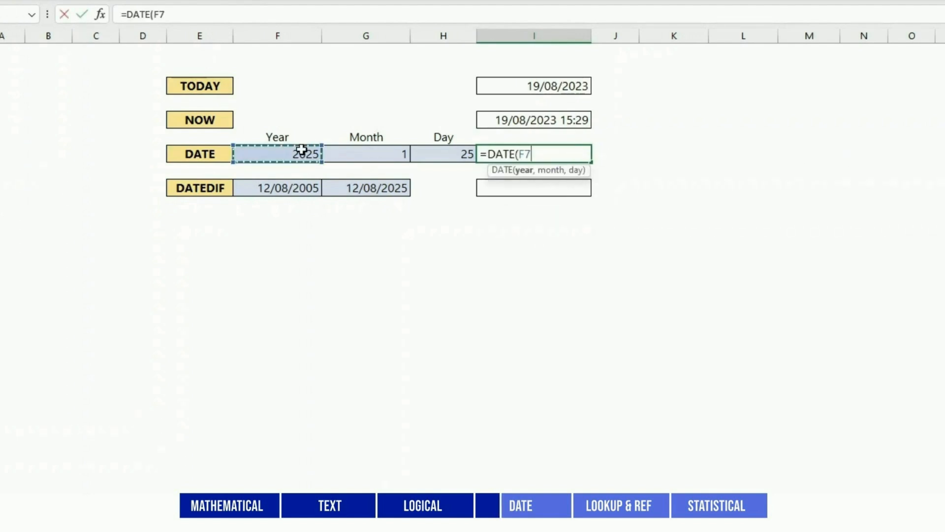
{"action": "type", "text": ","}
{"action": "left_click", "coordinate": [394, 154]}
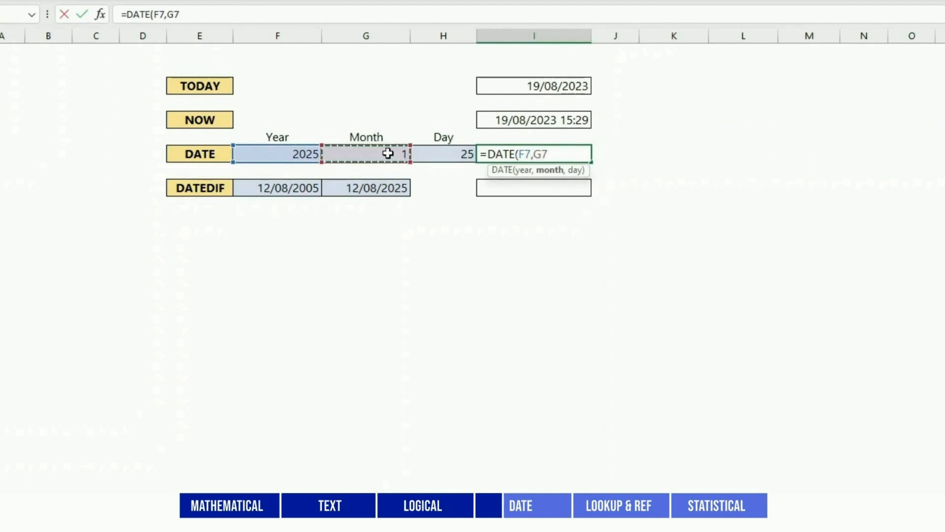
{"action": "type", "text": ","}
{"action": "left_click", "coordinate": [441, 154]}
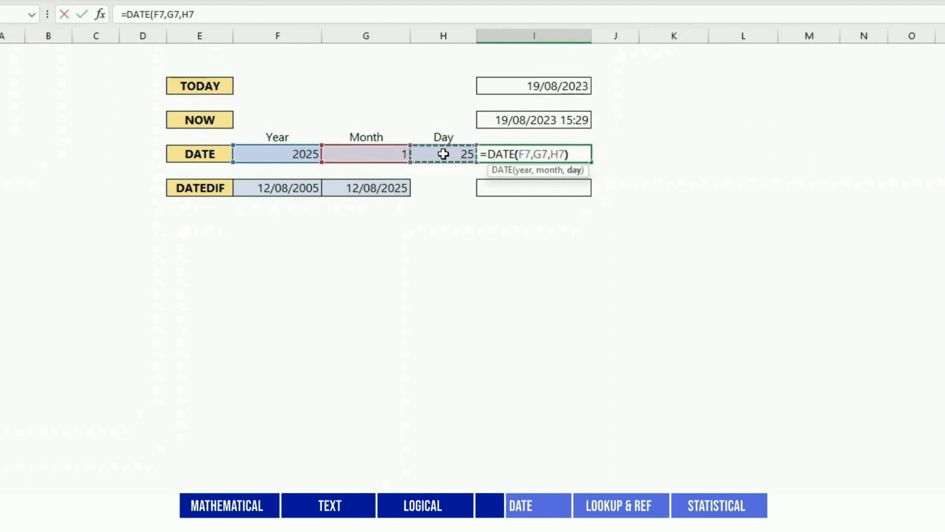
{"action": "key", "text": "Return"}
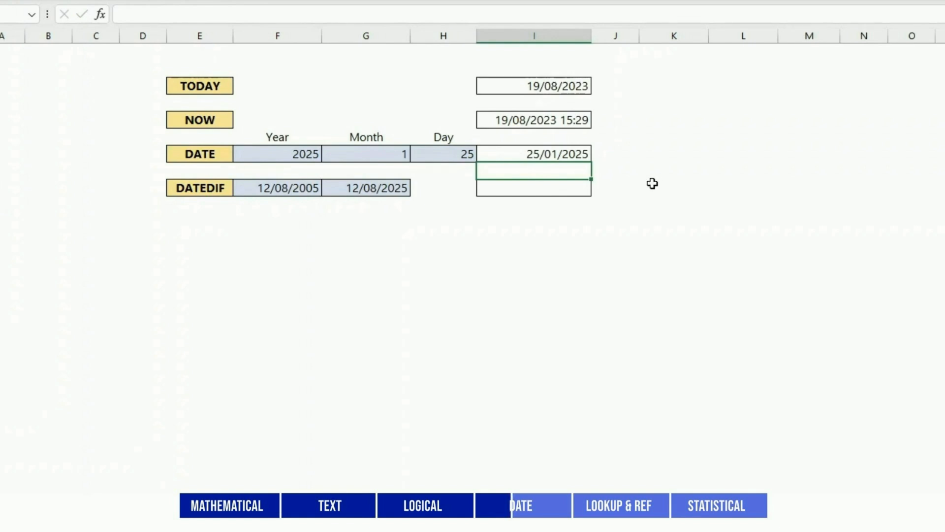
Enter =DATEDIF(F9,G9,"d") to get 7305 days between 12/08/2005 and 12/08/2025.
{"action": "left_click", "coordinate": [575, 188]}
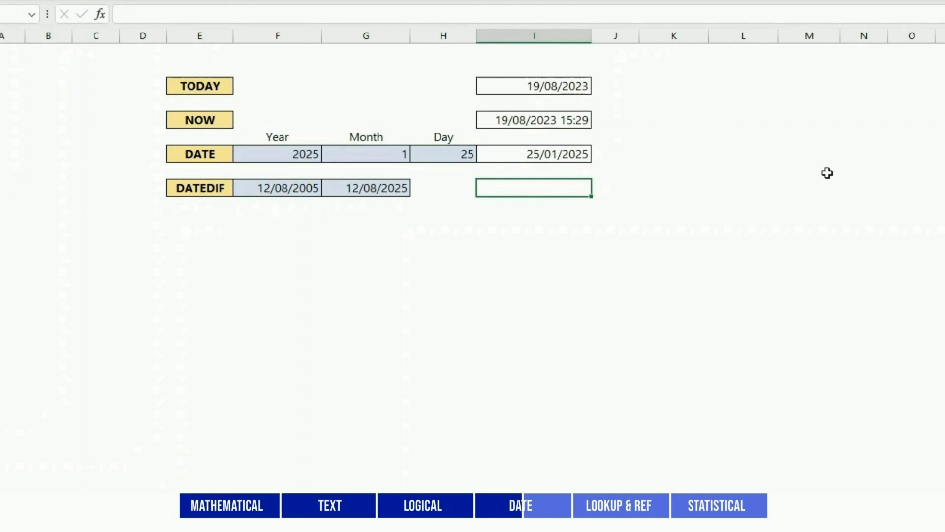
{"action": "type", "text": "=DATEDIF("}
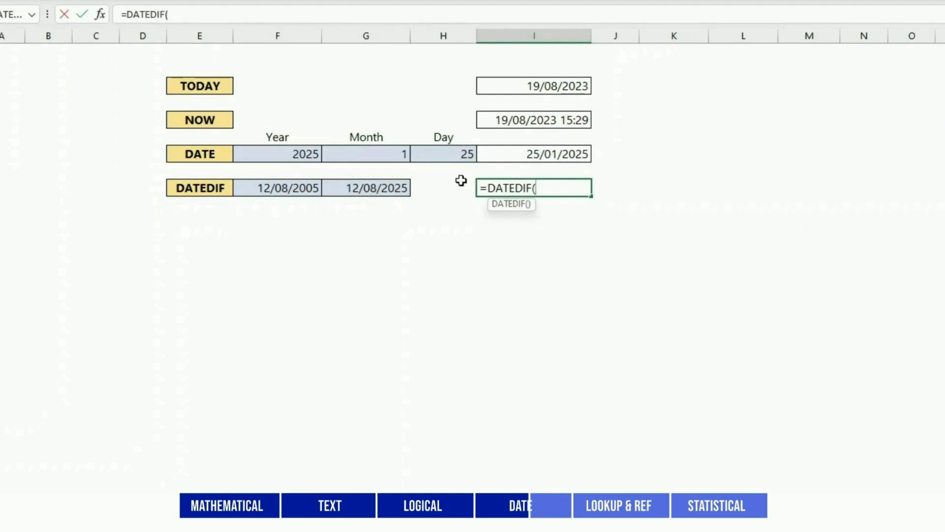
{"action": "left_click", "coordinate": [290, 192]}
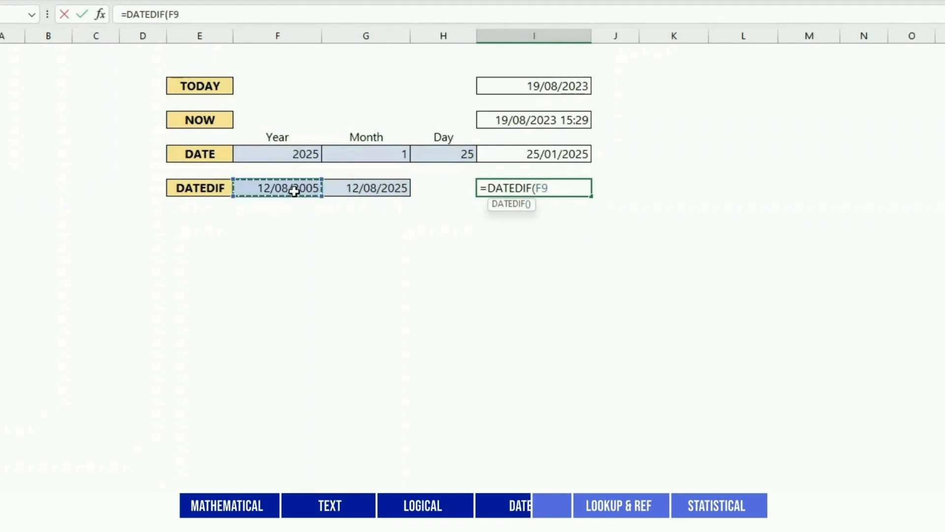
{"action": "type", "text": ","}
{"action": "left_click", "coordinate": [386, 187]}
{"action": "type", "text": ","}
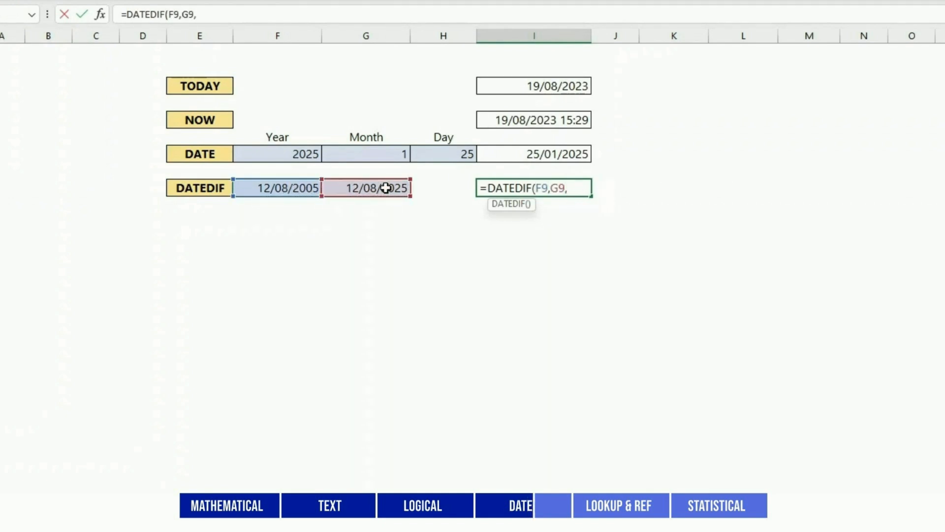
{"action": "type", "text": "\"d\")"}
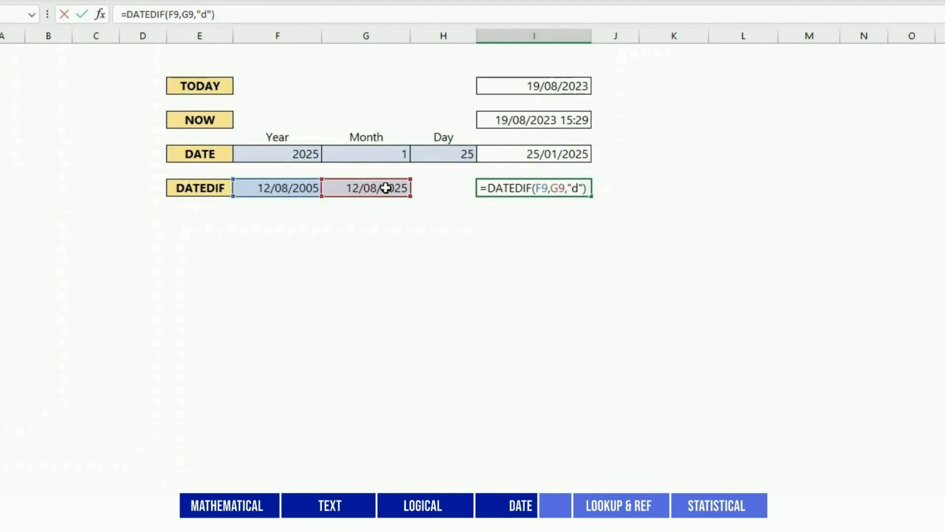
{"action": "key", "text": "Return"}
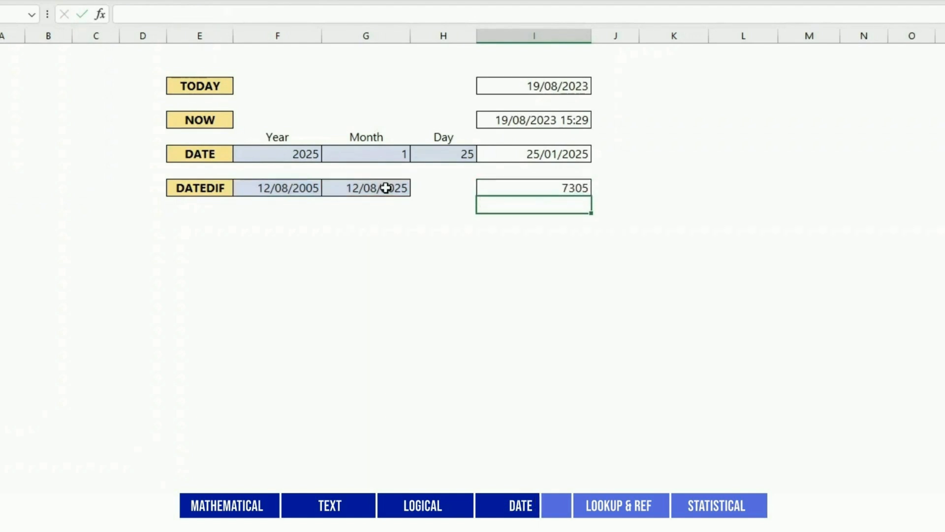
Add the label 'days' in the cell right of the 7305 result.
{"action": "key", "text": "Up"}
{"action": "key", "text": "Right"}
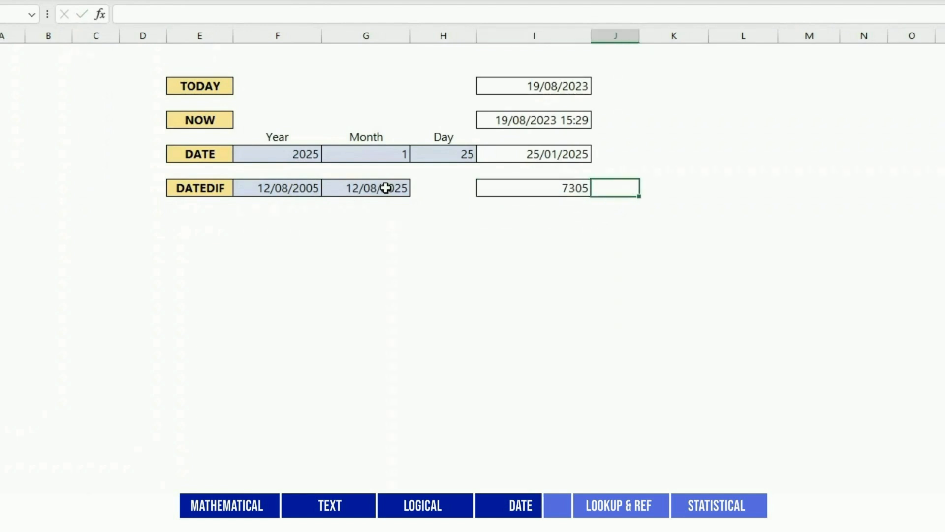
{"action": "type", "text": "days"}
{"action": "key", "text": "Return"}
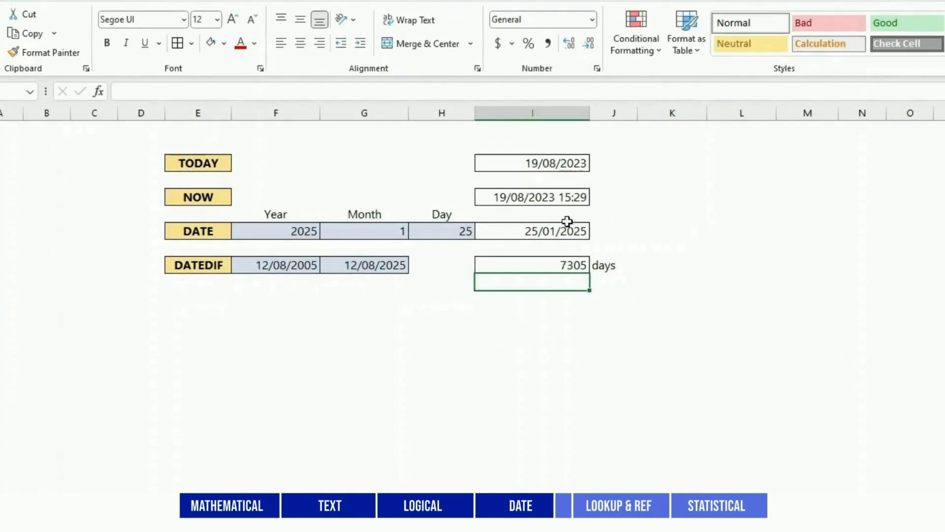
Apply the Time number format to the NOW result cell.
{"action": "left_click", "coordinate": [567, 197]}
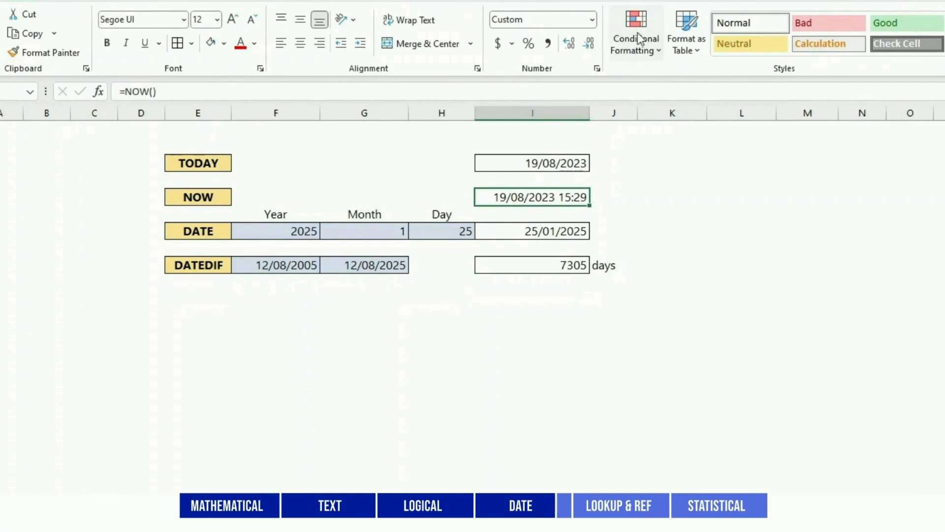
{"action": "left_click", "coordinate": [593, 20]}
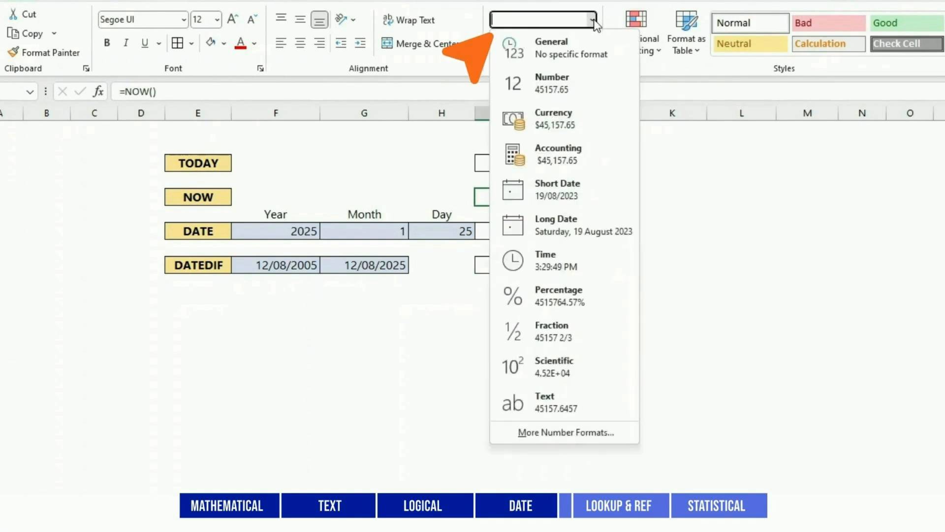
{"action": "left_click", "coordinate": [545, 263]}
{"action": "left_click", "coordinate": [654, 228]}
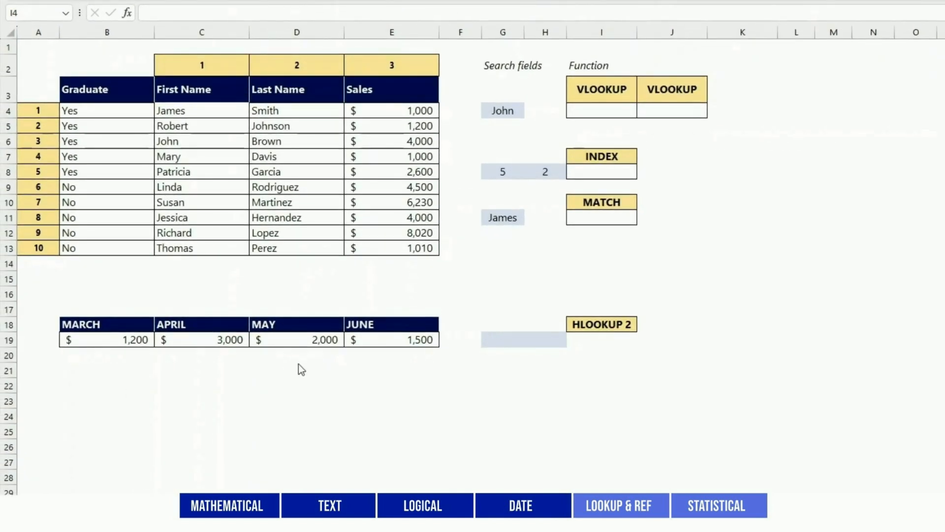
Enter =VLOOKUP(G4,C4:E13,2,FALSE) in I4 to return the last name Brown.
{"action": "left_click", "coordinate": [629, 107]}
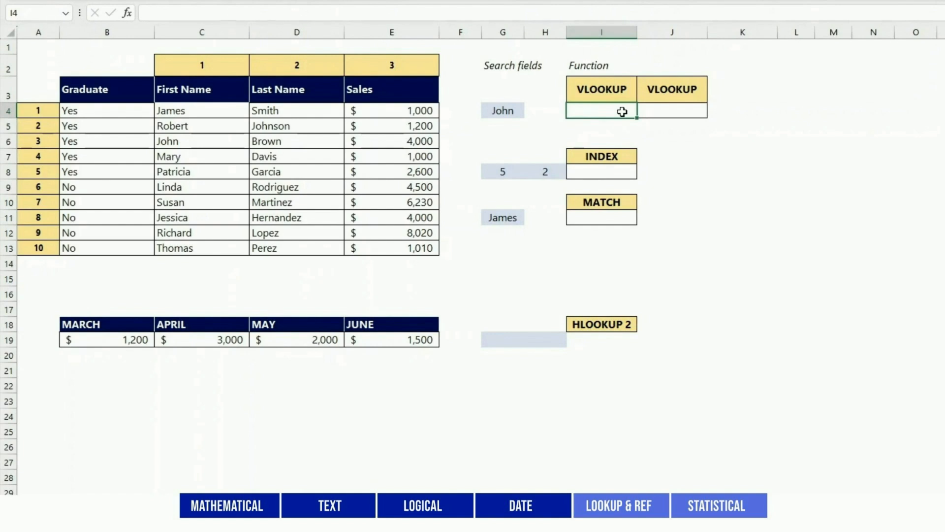
{"action": "type", "text": "=VLOOKUP("}
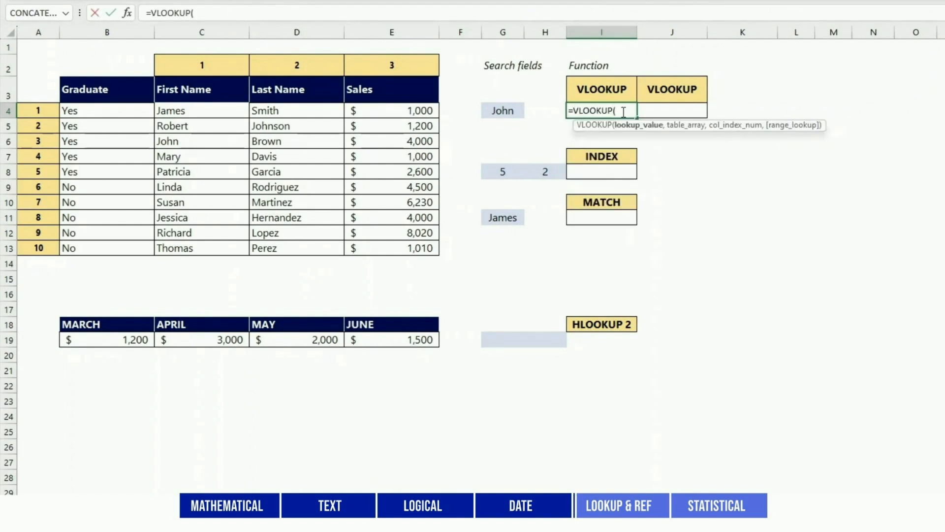
{"action": "left_click", "coordinate": [499, 111]}
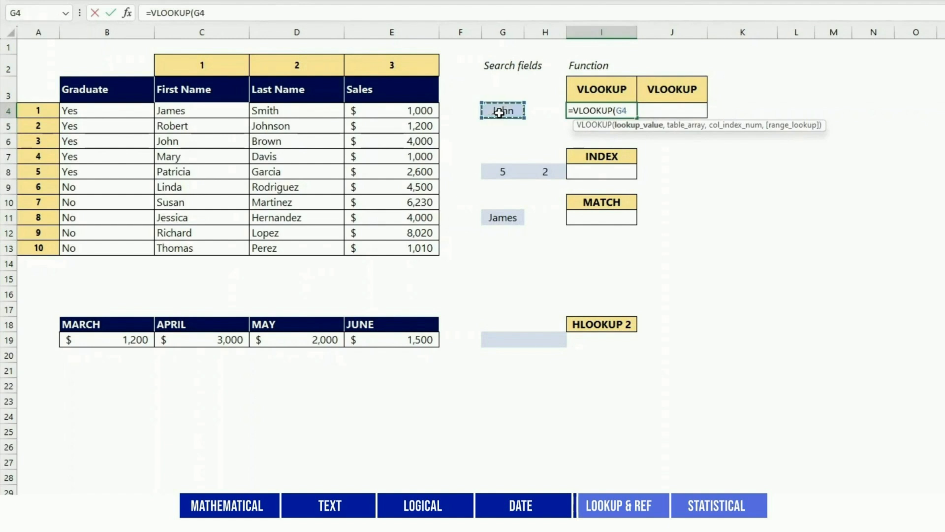
{"action": "type", "text": ","}
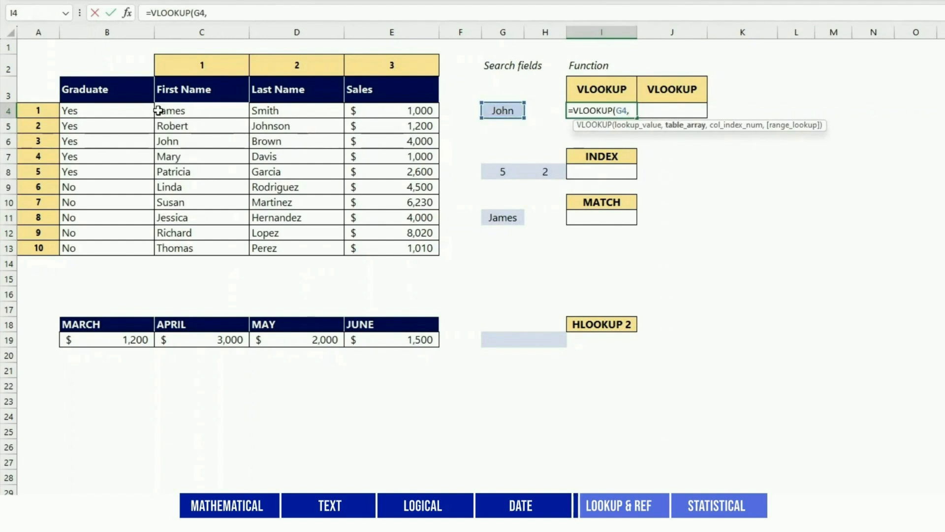
{"action": "left_click_drag", "start_coordinate": [160, 109], "coordinate": [405, 247]}
{"action": "type", "text": ","}
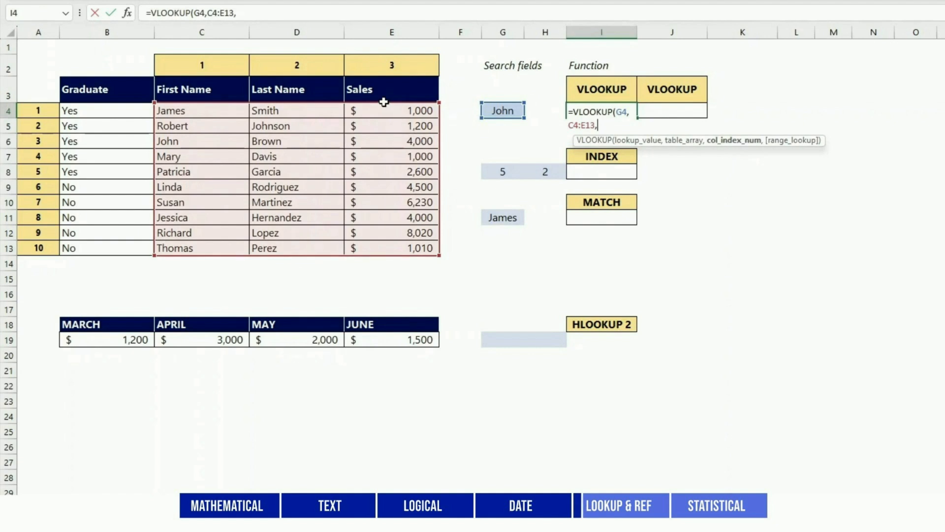
{"action": "type", "text": "2,"}
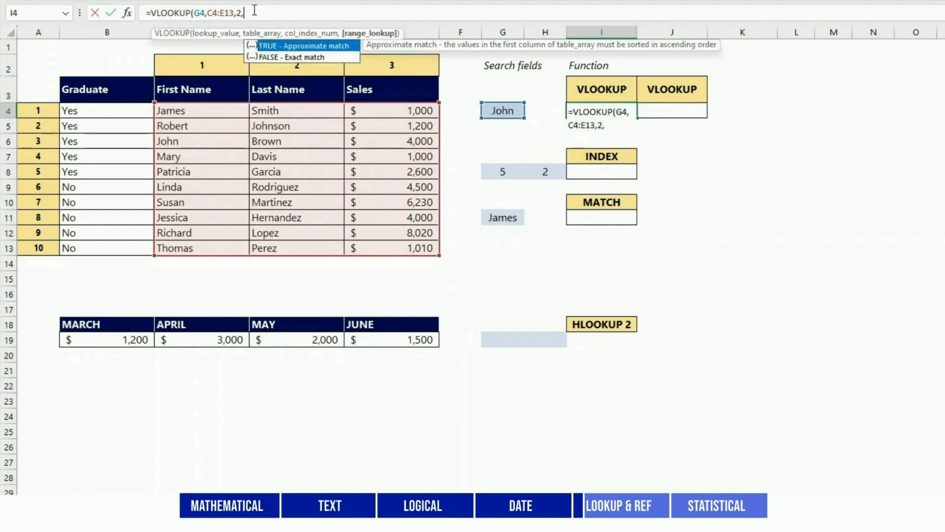
{"action": "type", "text": "FA"}
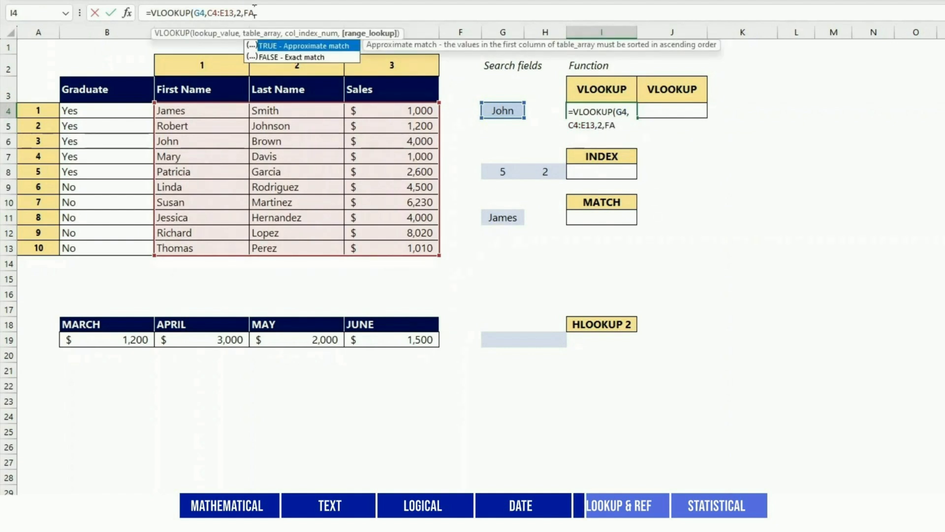
{"action": "type", "text": "LSE"}
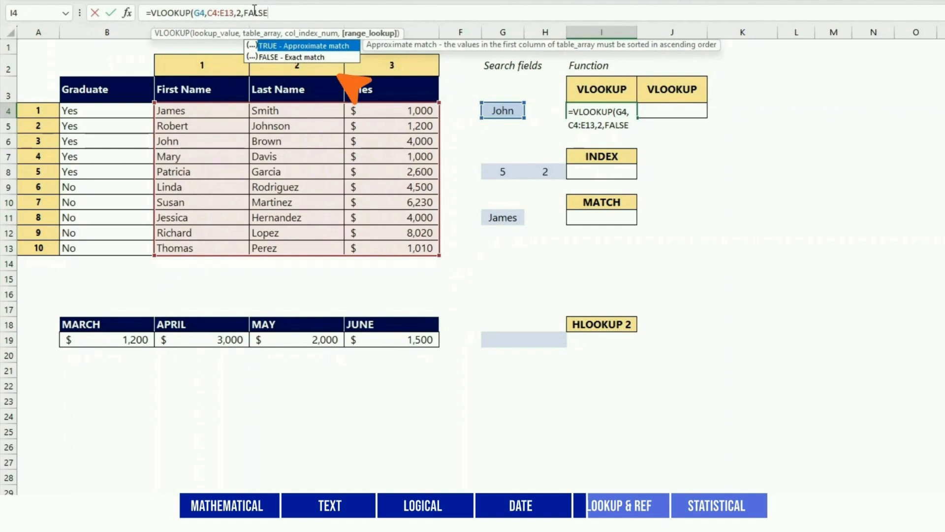
{"action": "type", "text": ")"}
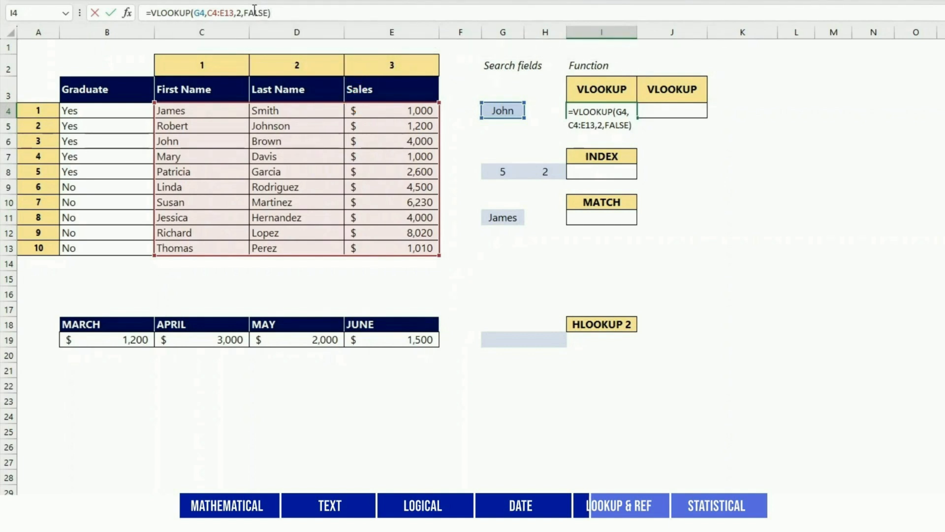
{"action": "key", "text": "Return"}
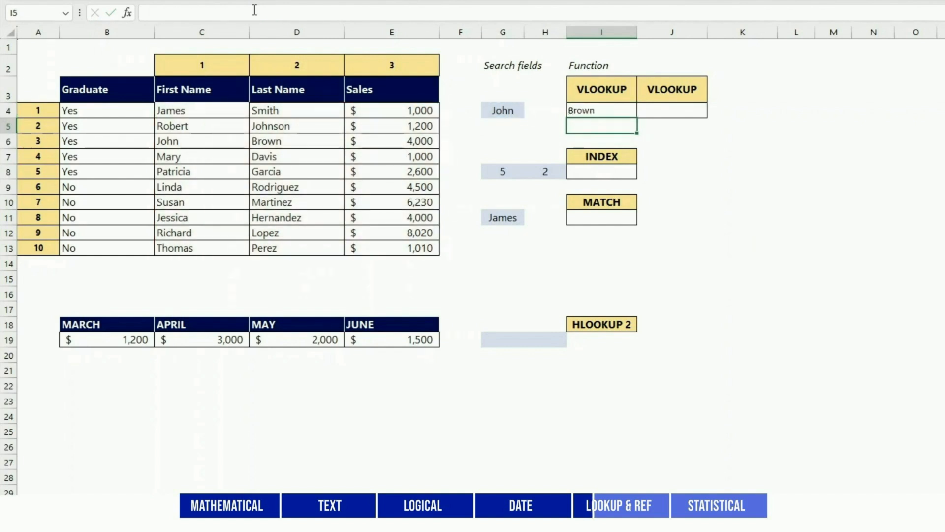
{"action": "key", "text": "Up"}
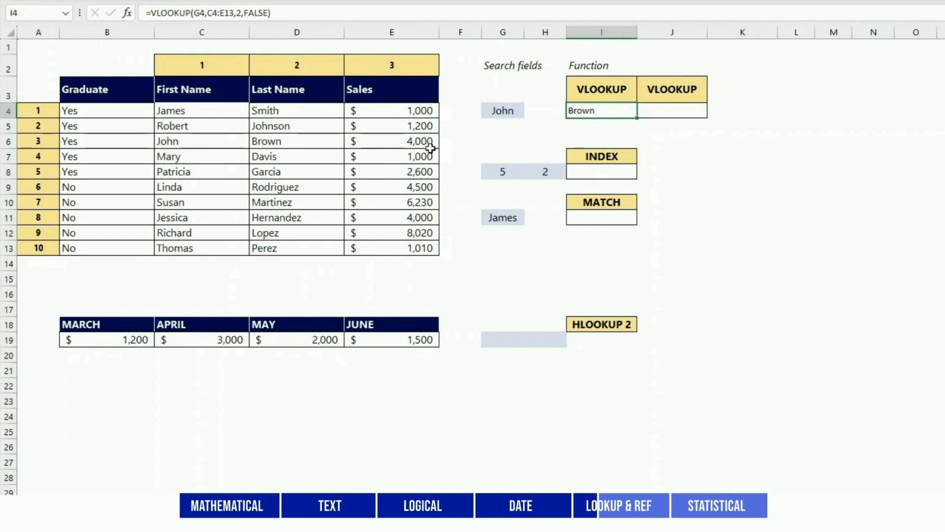
{"action": "left_click_drag", "start_coordinate": [217, 142], "coordinate": [259, 146]}
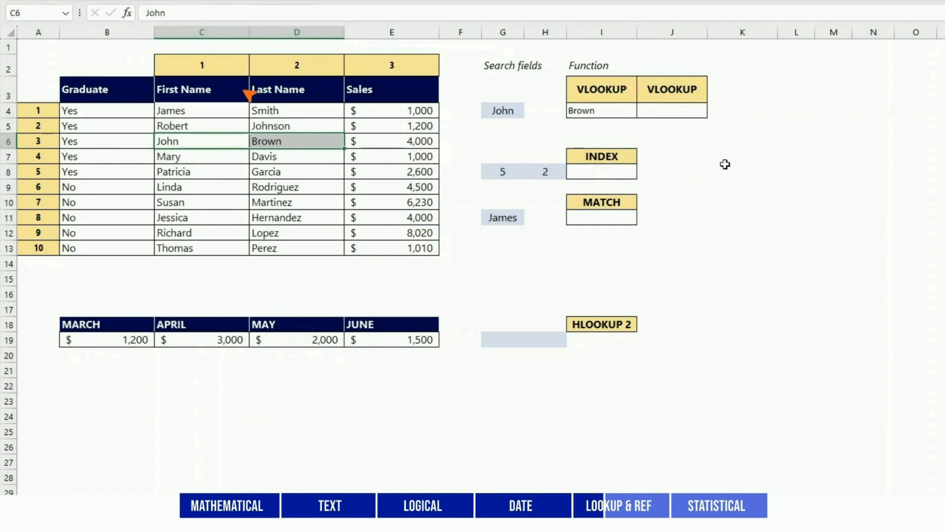
{"action": "left_click", "coordinate": [725, 167]}
Enter =VLOOKUP(G4,C4:E13,3,) in J4 to return the $4,000 sales.
{"action": "left_click", "coordinate": [665, 110]}
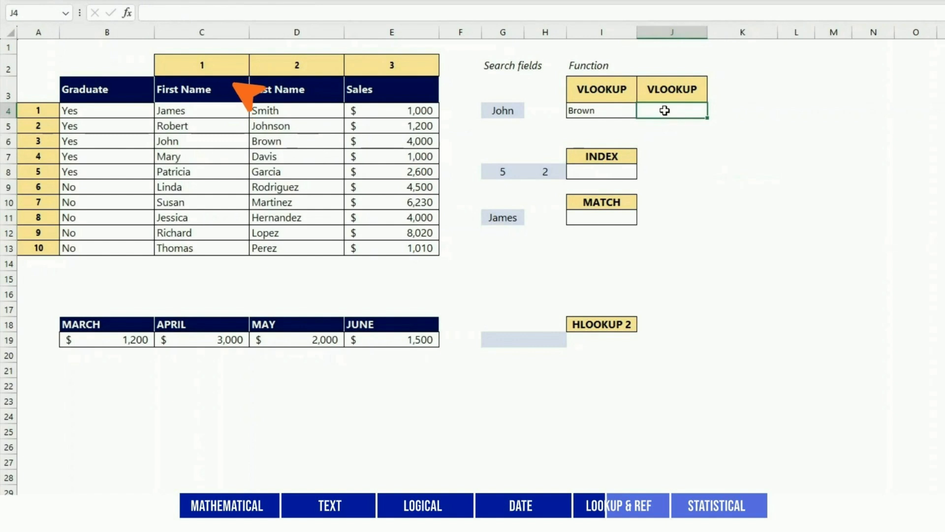
{"action": "type", "text": "=VLOOKUP("}
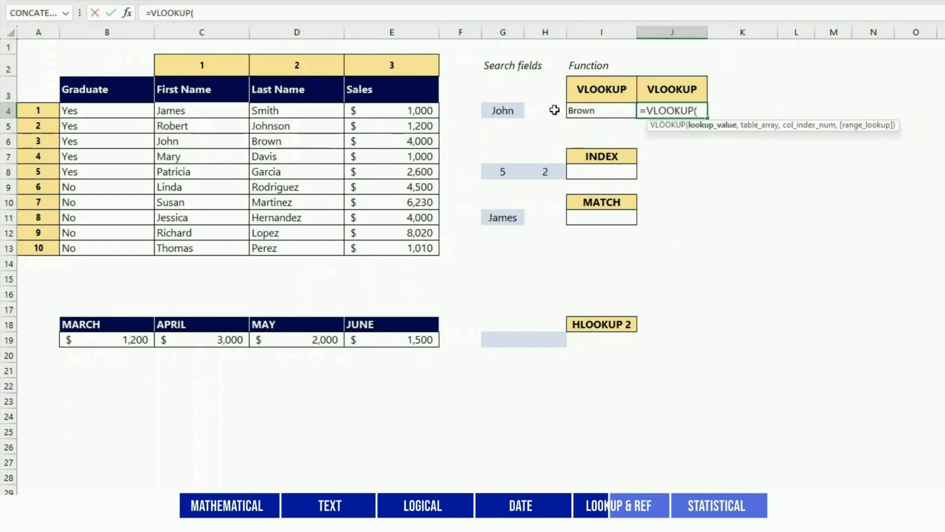
{"action": "left_click", "coordinate": [493, 110]}
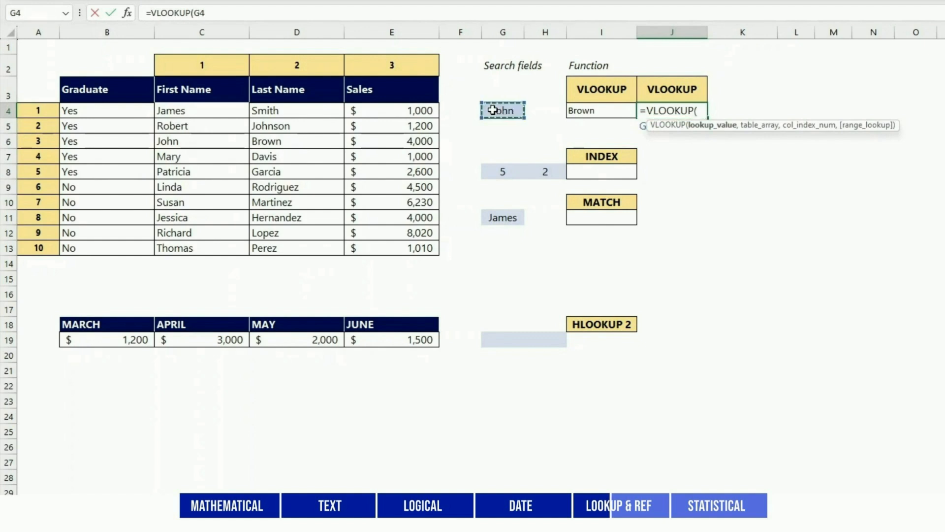
{"action": "type", "text": ","}
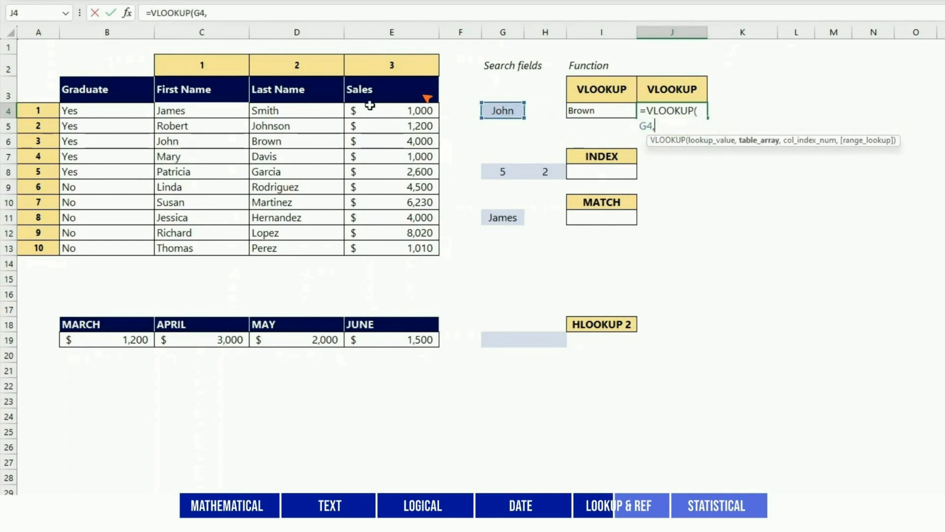
{"action": "left_click_drag", "start_coordinate": [165, 111], "coordinate": [388, 241]}
{"action": "type", "text": ",3,"}
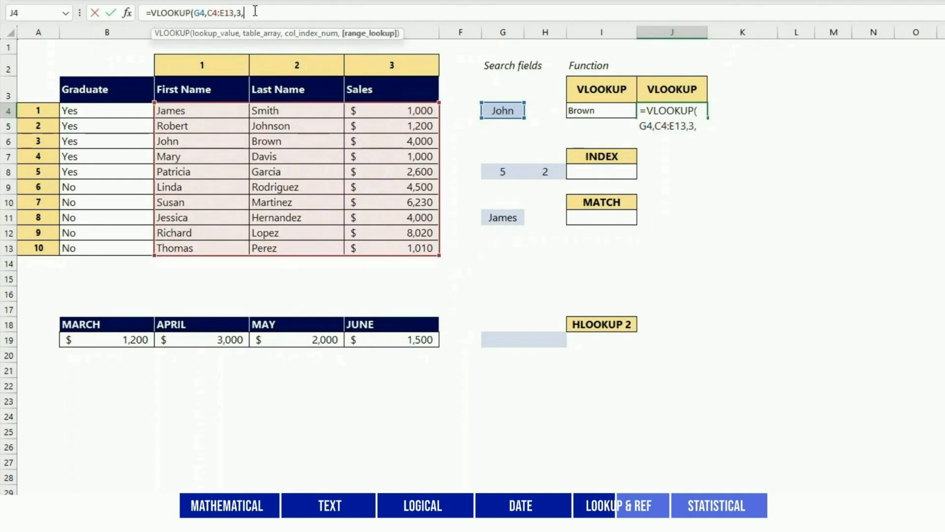
{"action": "key", "text": "Return"}
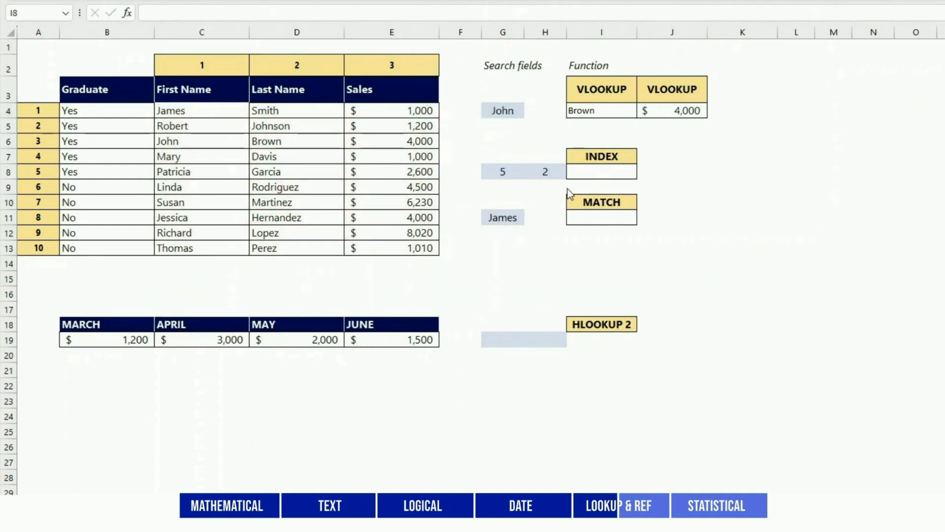
Enter =INDEX(C4:E13,G8,H8) under INDEX, returning Garcia from row 5, column 2.
{"action": "left_click", "coordinate": [580, 175]}
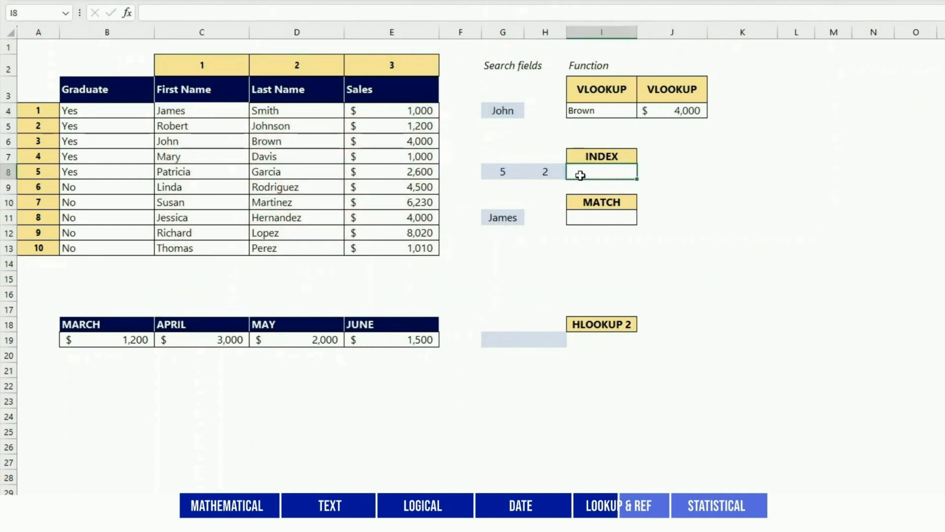
{"action": "type", "text": "=IN"}
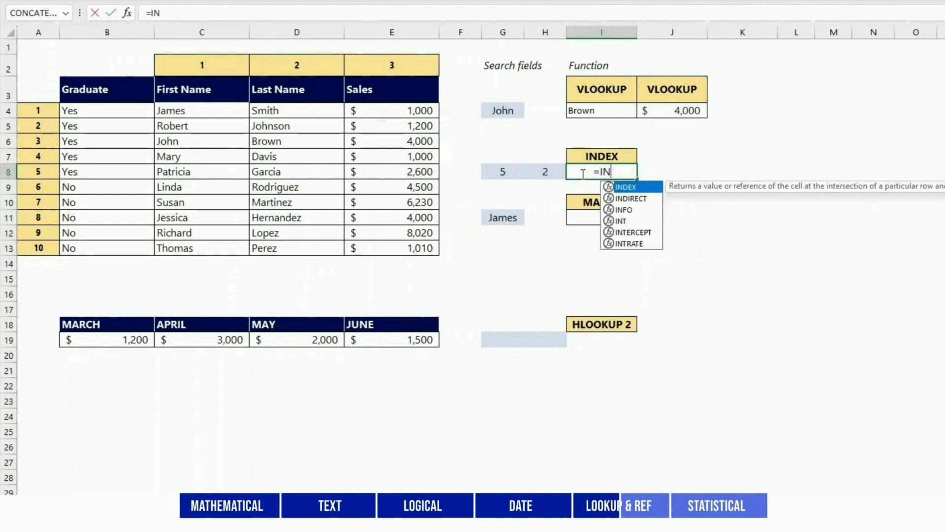
{"action": "type", "text": "DEX("}
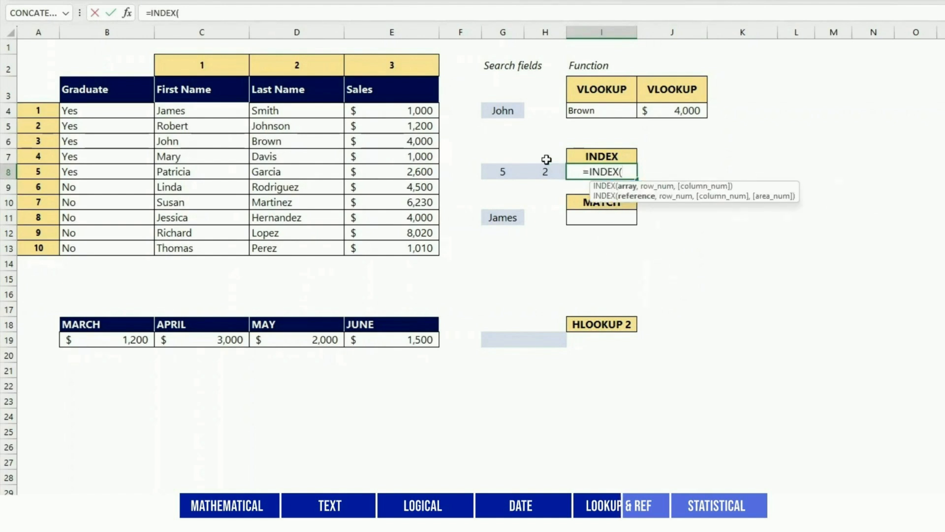
{"action": "left_click", "coordinate": [238, 112]}
{"action": "left_click_drag", "start_coordinate": [238, 112], "coordinate": [396, 246]}
{"action": "type", "text": ","}
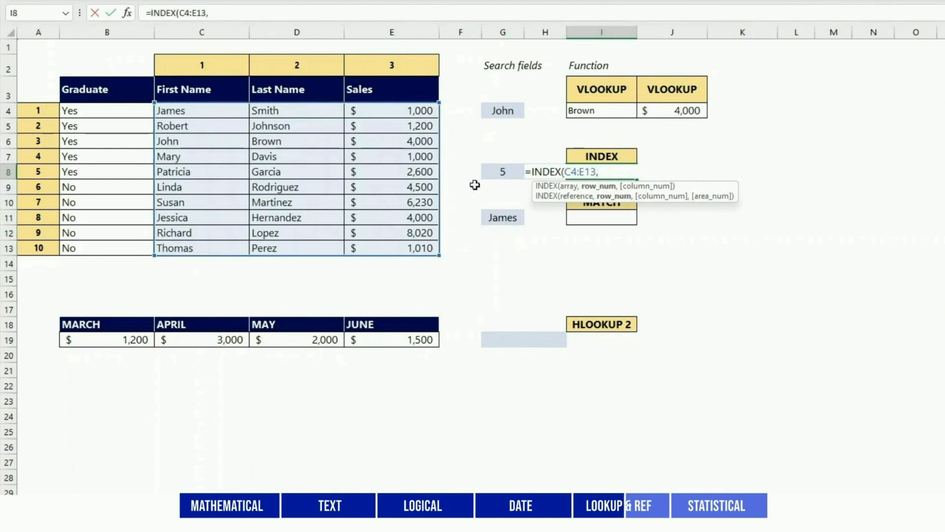
{"action": "left_click", "coordinate": [503, 170]}
{"action": "type", "text": ","}
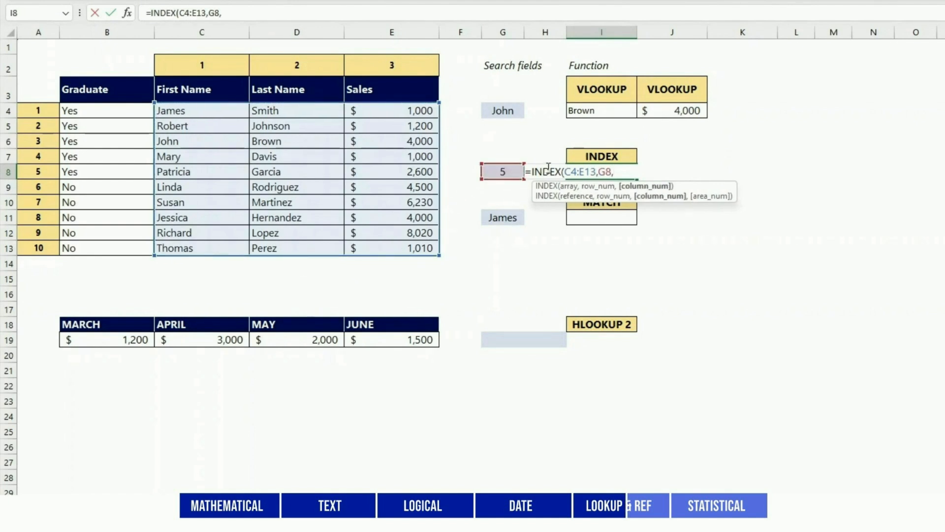
{"action": "type", "text": "H8"}
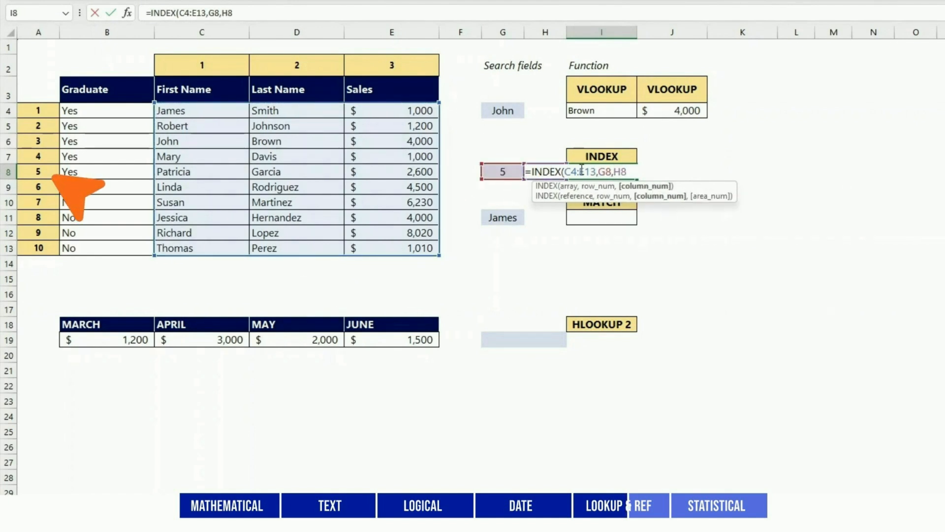
{"action": "type", "text": ")"}
{"action": "key", "text": "Return"}
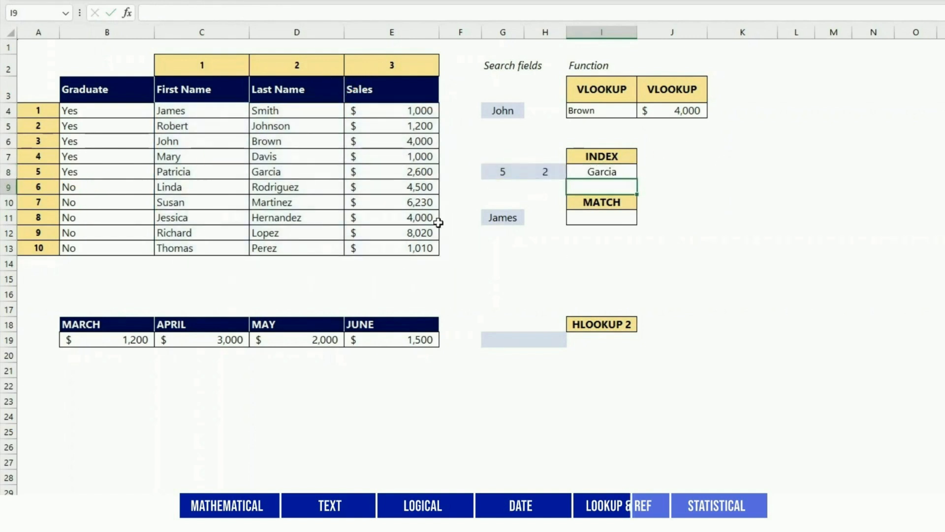
{"action": "left_click", "coordinate": [312, 169]}
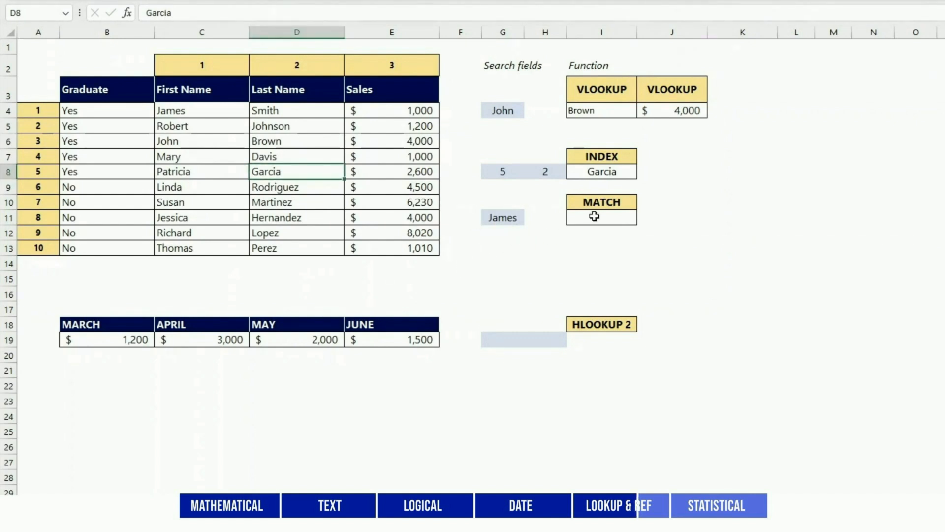
Enter =MATCH(G11,C4:C13) under MATCH, giving James's position 1.
{"action": "left_click", "coordinate": [594, 216]}
{"action": "type", "text": "="}
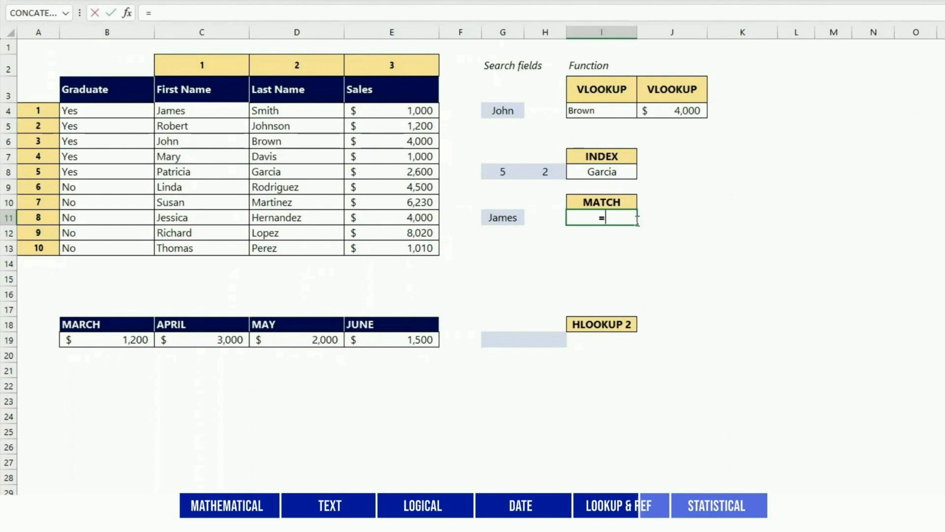
{"action": "type", "text": "MATCH("}
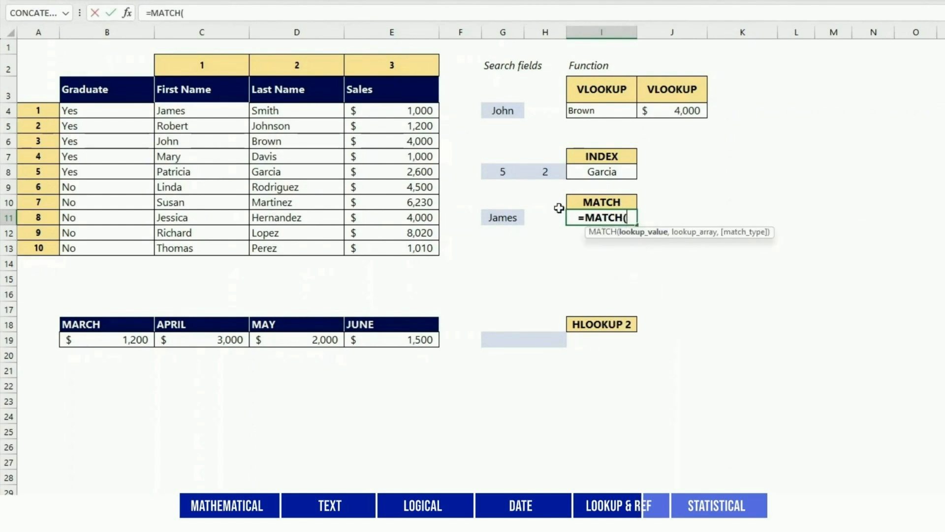
{"action": "left_click", "coordinate": [502, 217]}
{"action": "type", "text": ","}
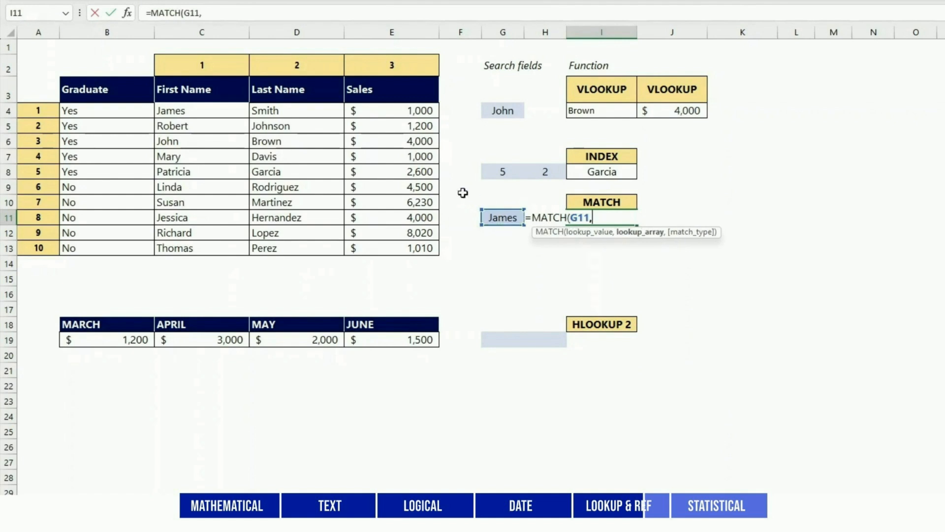
{"action": "left_click_drag", "start_coordinate": [226, 111], "coordinate": [227, 245]}
{"action": "type", "text": ")"}
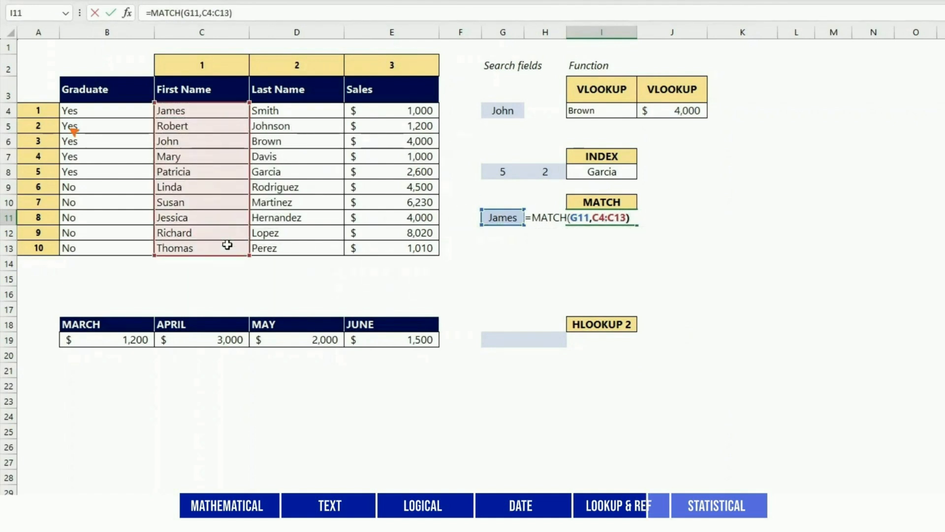
{"action": "key", "text": "Return"}
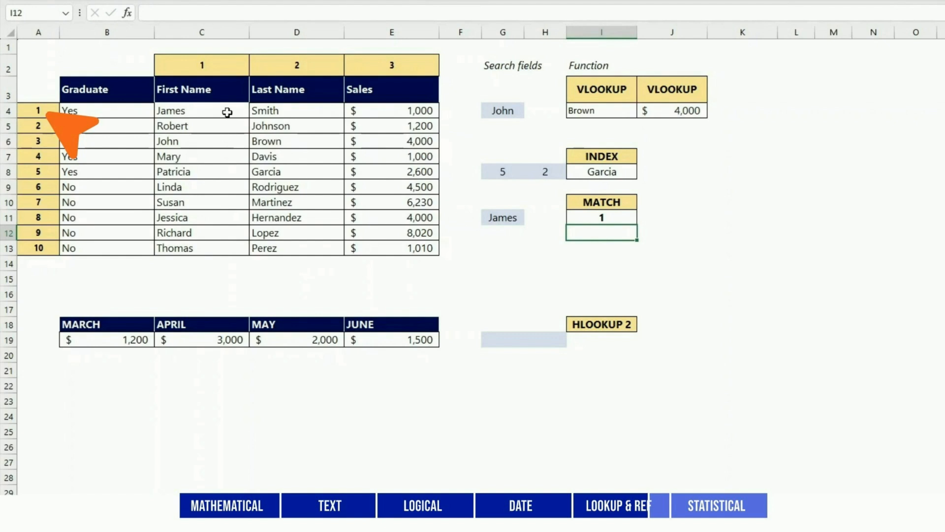
{"action": "left_click", "coordinate": [227, 113]}
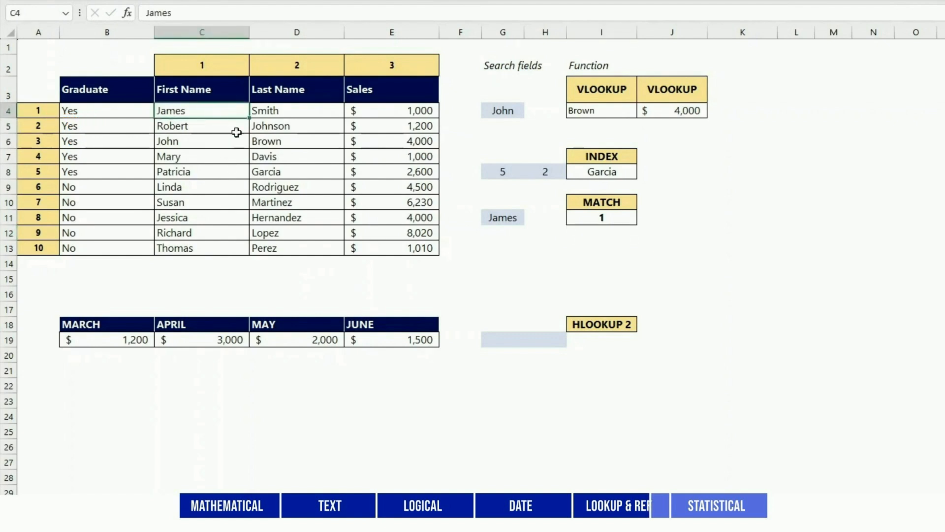
Type APRIL in G19 and enter =HLOOKUP(G19,B18:E19,2,FALSE), returning $3,000.
{"action": "left_click", "coordinate": [503, 339]}
{"action": "type", "text": "APRIL"}
{"action": "left_click", "coordinate": [556, 327]}
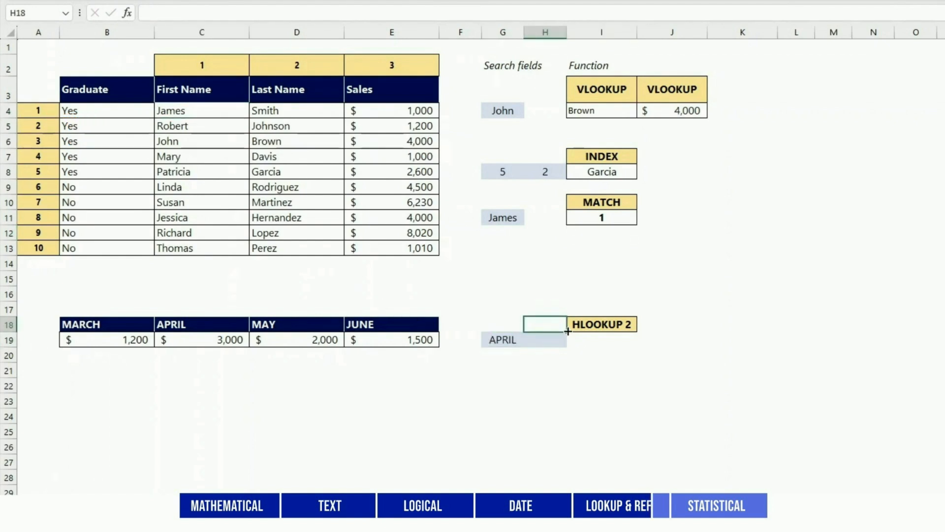
{"action": "left_click", "coordinate": [605, 339]}
{"action": "type", "text": "="}
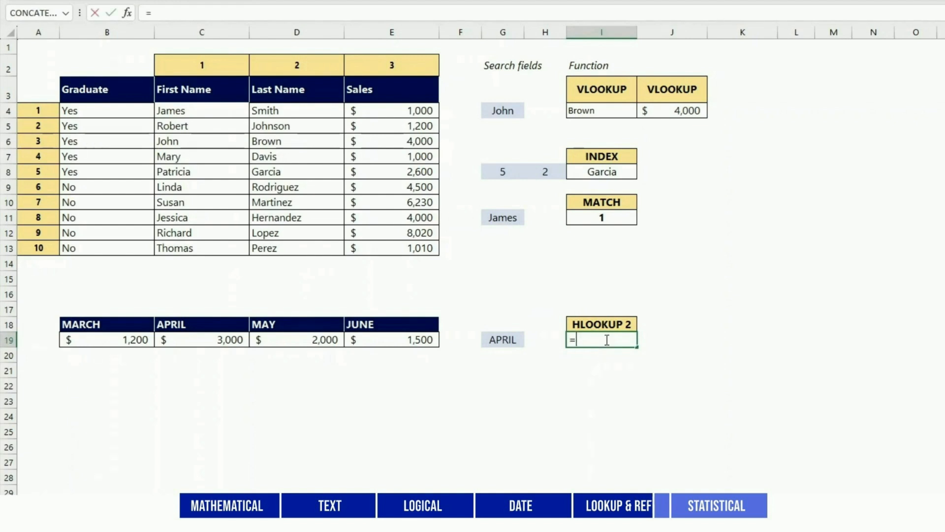
{"action": "type", "text": "HLOOKUP("}
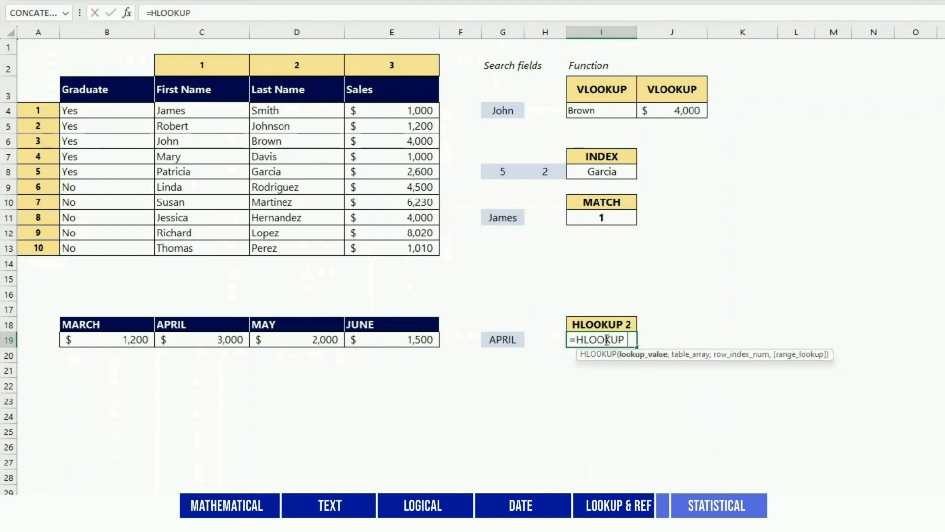
{"action": "left_click", "coordinate": [510, 338]}
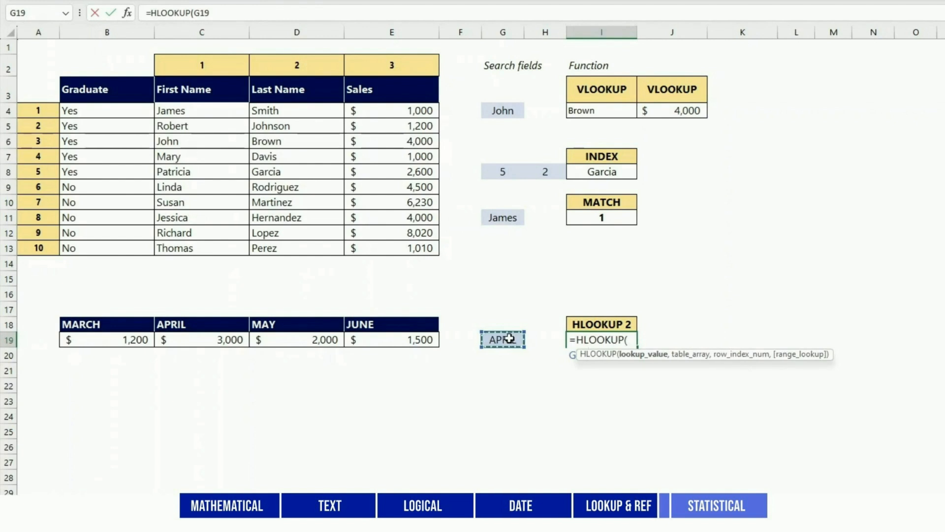
{"action": "type", "text": ","}
{"action": "left_click_drag", "start_coordinate": [143, 326], "coordinate": [394, 338]}
{"action": "type", "text": ","}
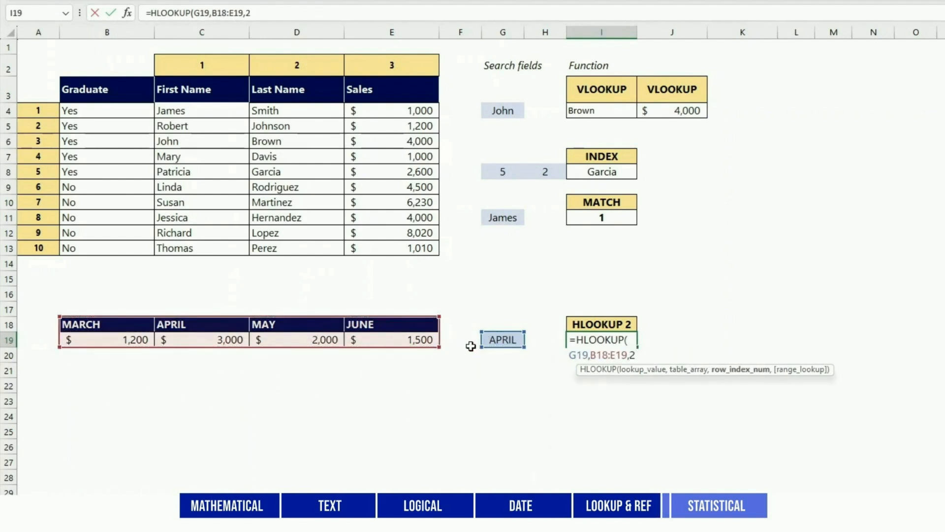
{"action": "type", "text": "2,FALSE)"}
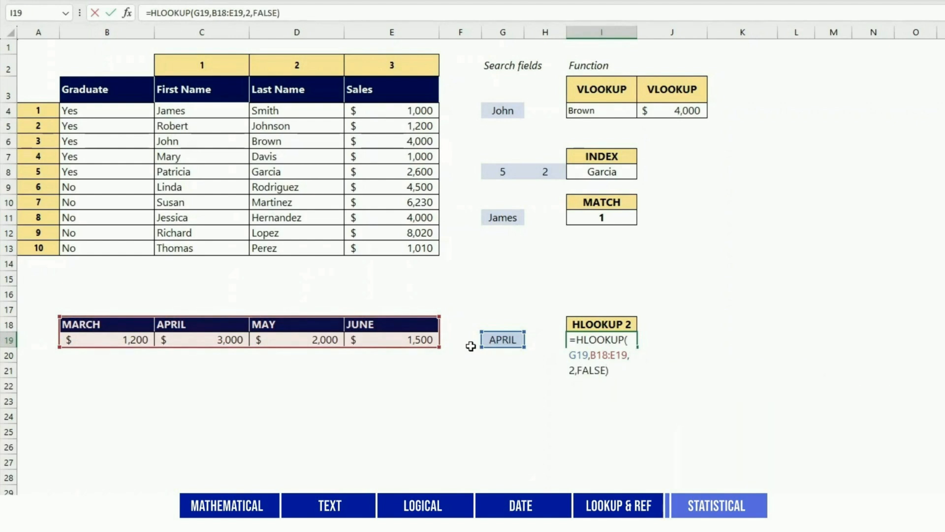
{"action": "key", "text": "Return"}
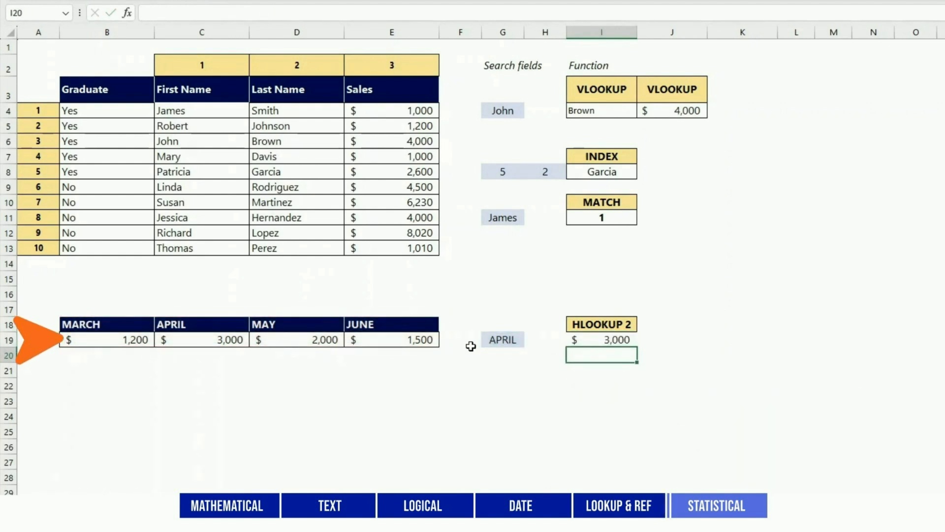
Enter =COUNT(F4:F24) under the COUNT heading to count numeric Sales cells.
{"action": "left_click", "coordinate": [240, 338]}
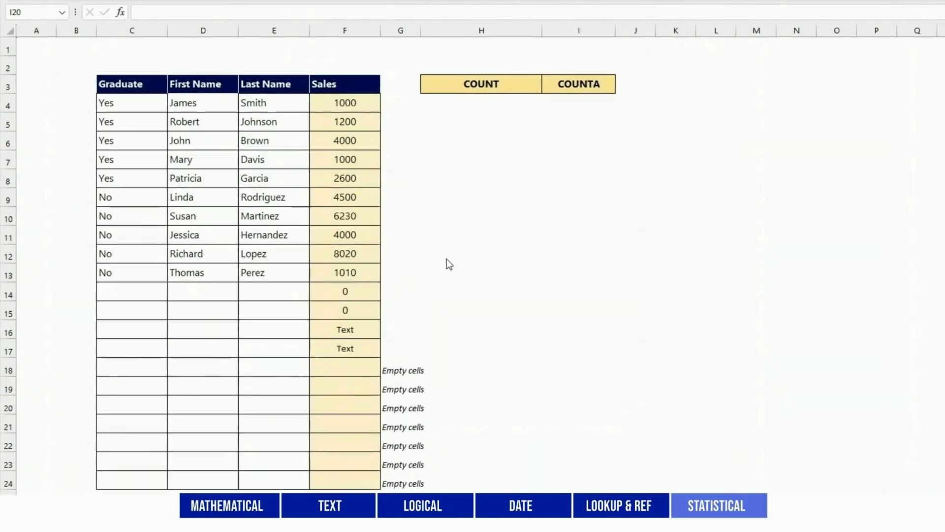
{"action": "left_click", "coordinate": [486, 102]}
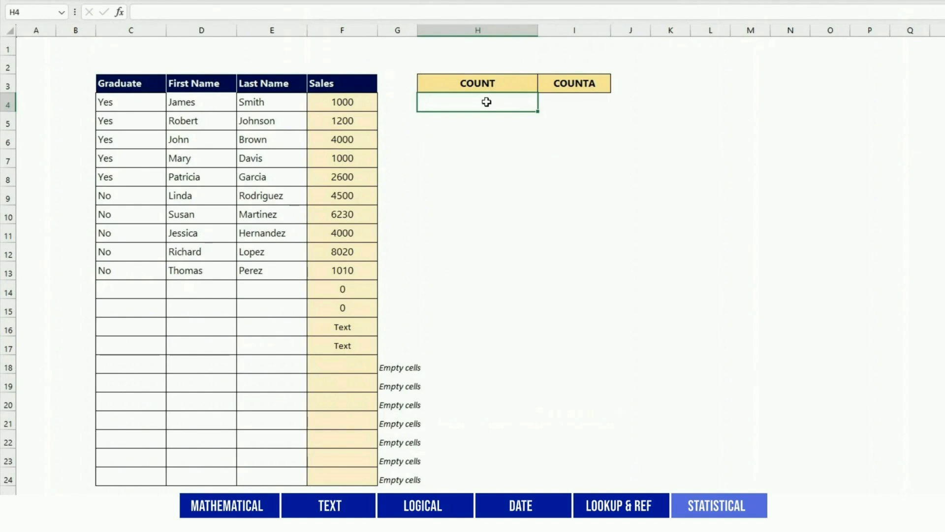
{"action": "type", "text": "=COUNT("}
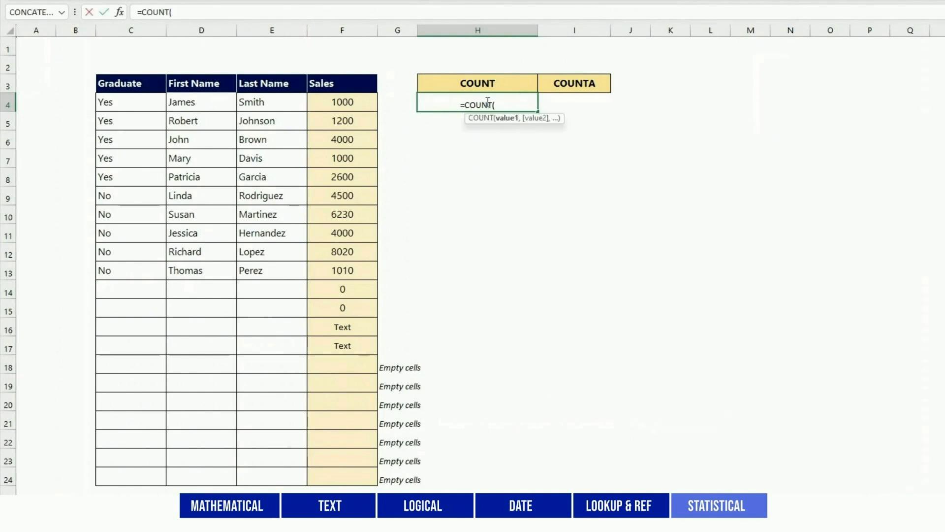
{"action": "left_click_drag", "start_coordinate": [339, 98], "coordinate": [348, 477]}
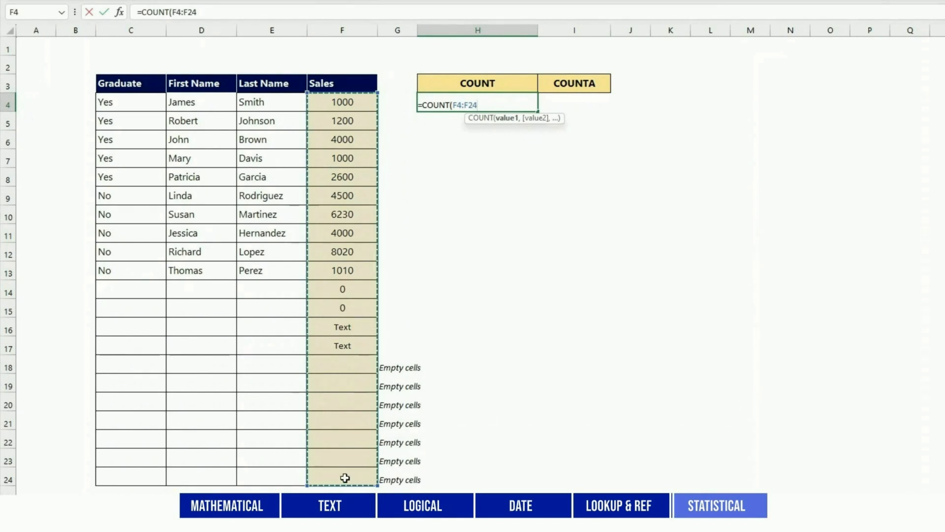
{"action": "type", "text": ")"}
{"action": "key", "text": "Return"}
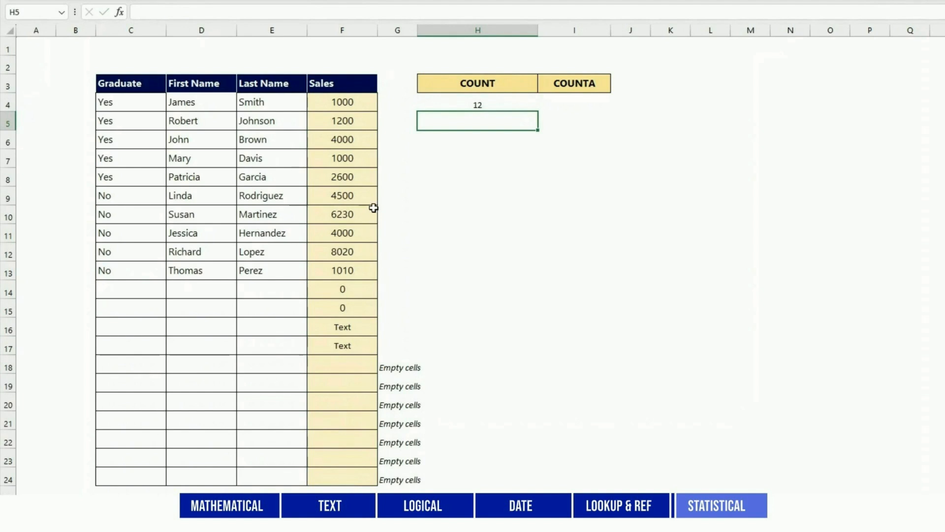
{"action": "left_click_drag", "start_coordinate": [363, 104], "coordinate": [362, 307]}
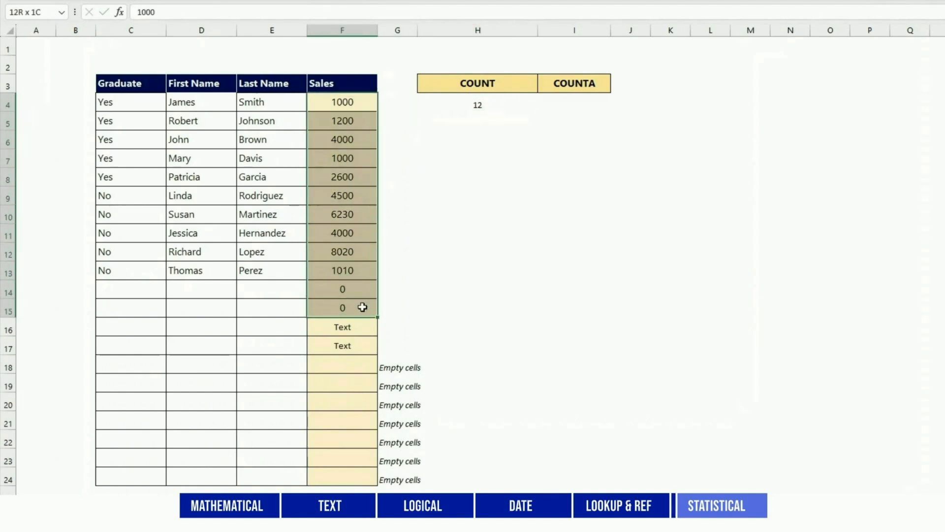
{"action": "left_click", "coordinate": [481, 249]}
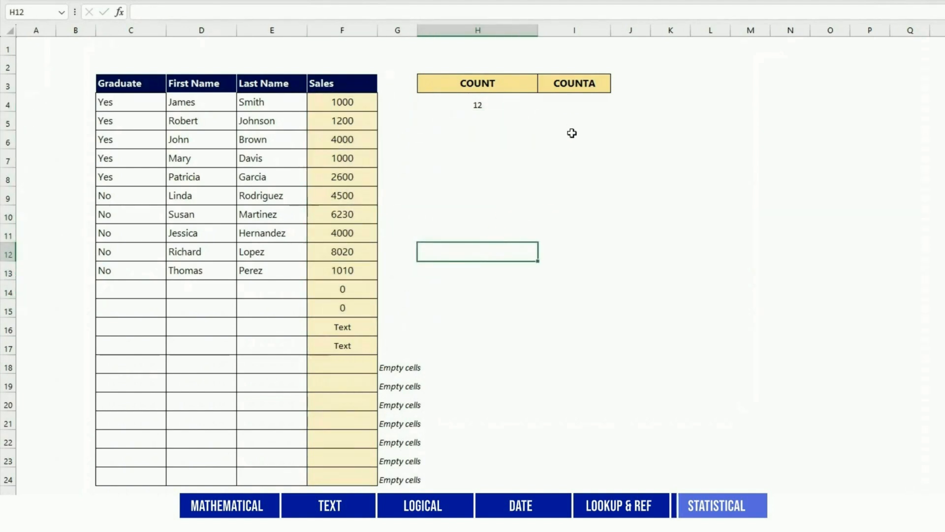
Enter =COUNTA(F4:F24), counting 14 non-empty Sales cells.
{"action": "left_click", "coordinate": [568, 101]}
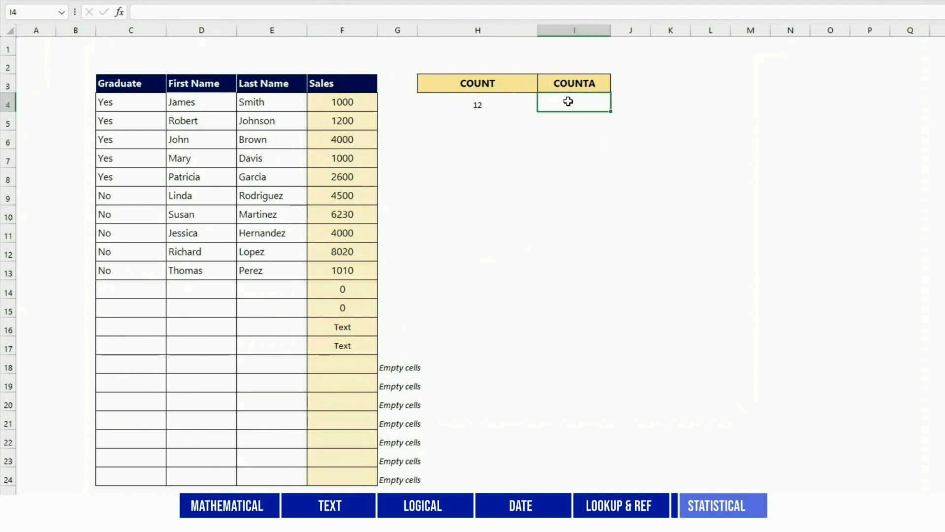
{"action": "type", "text": "=COUNTA("}
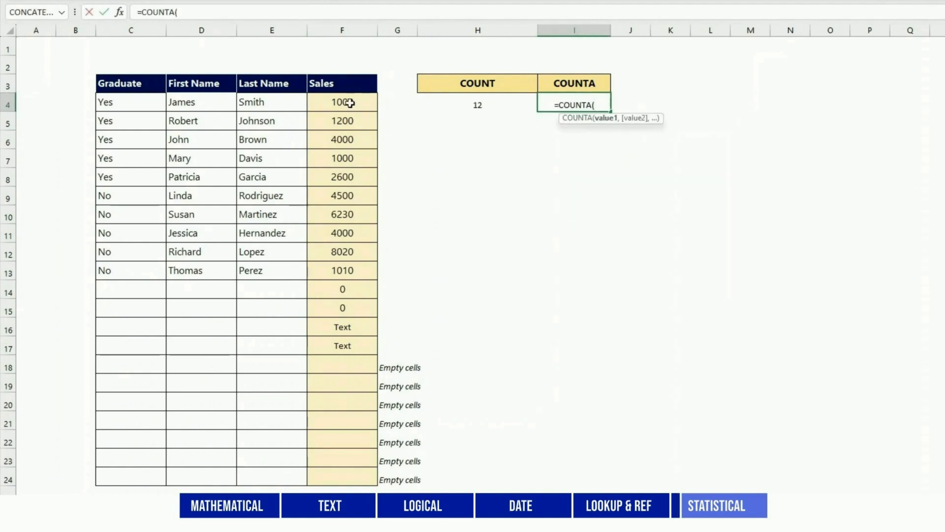
{"action": "left_click_drag", "start_coordinate": [345, 102], "coordinate": [347, 471]}
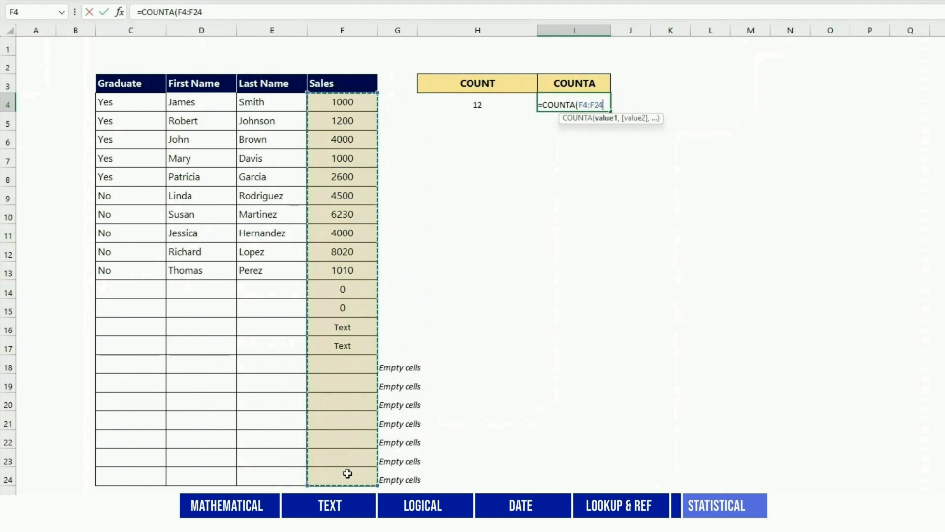
{"action": "key", "text": "Return"}
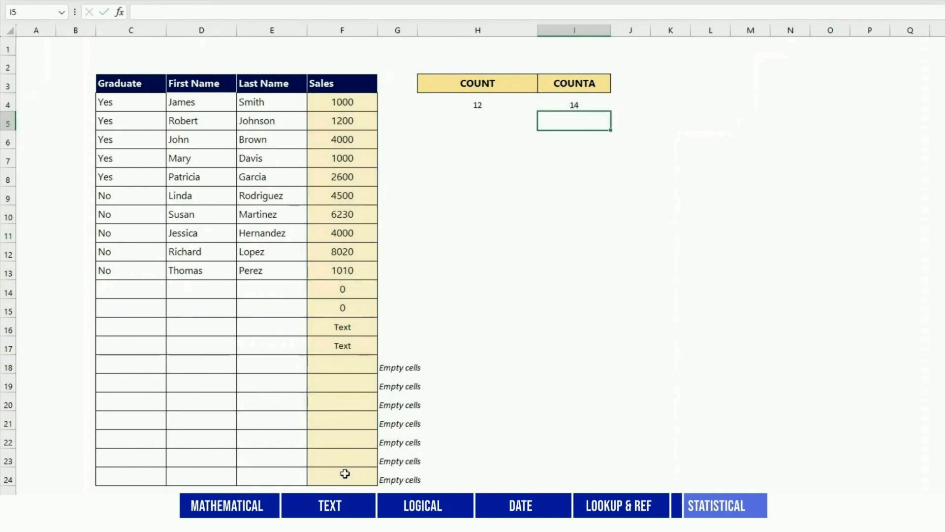
{"action": "left_click_drag", "start_coordinate": [343, 102], "coordinate": [337, 348]}
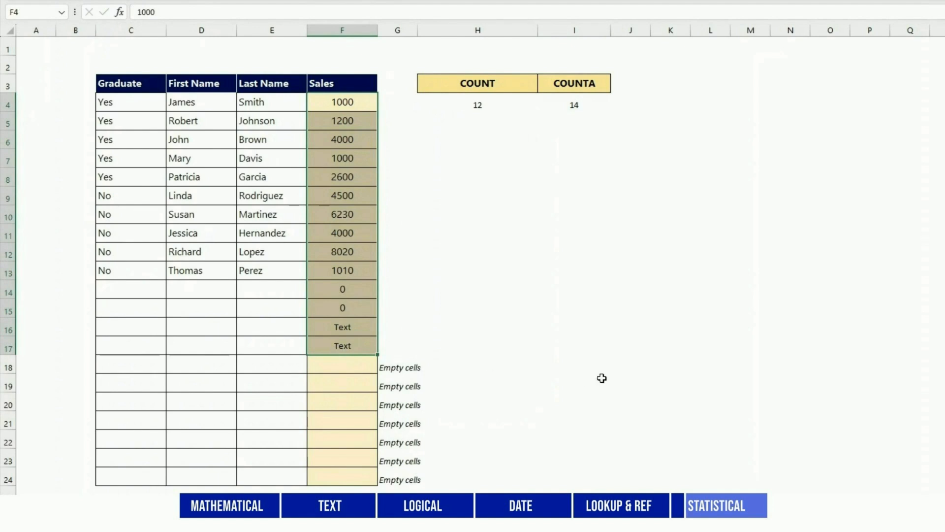
{"action": "left_click", "coordinate": [601, 377]}
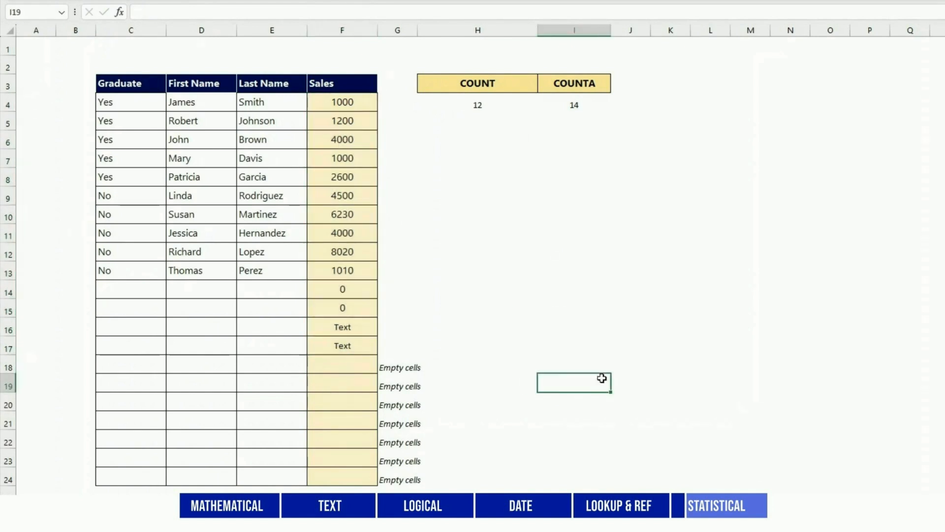
Enter =COUNTA(C4:C24) below it, counting 10 non-empty Graduate cells.
{"action": "left_click", "coordinate": [583, 121]}
{"action": "type", "text": "=COUNTA("}
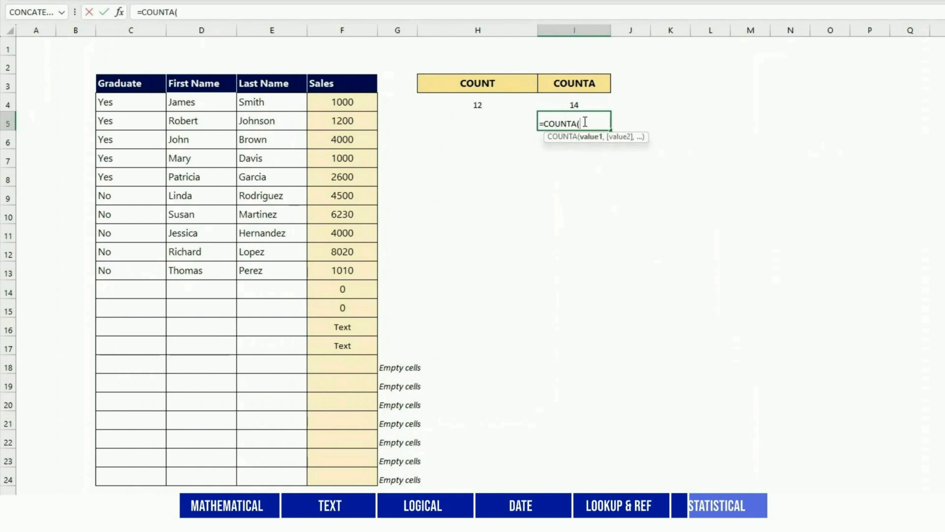
{"action": "left_click_drag", "start_coordinate": [132, 102], "coordinate": [125, 477]}
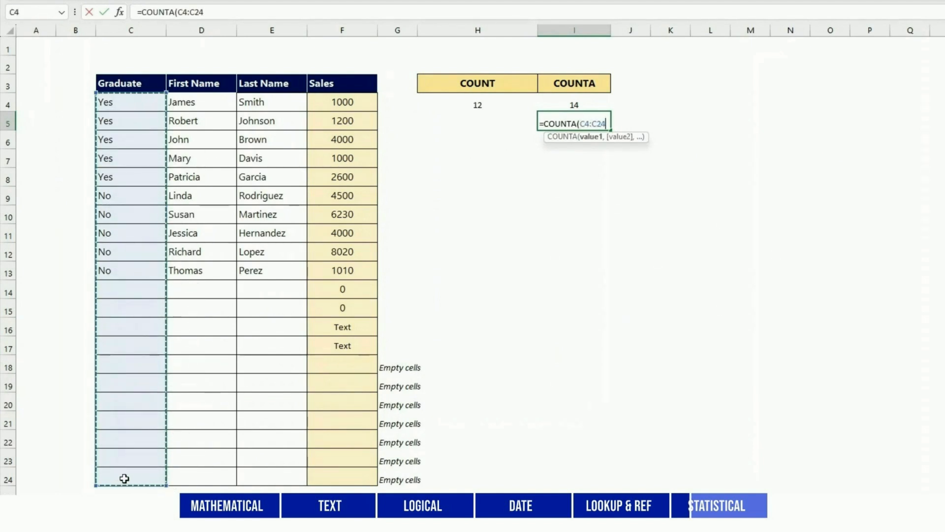
{"action": "type", "text": ")"}
{"action": "key", "text": "Return"}
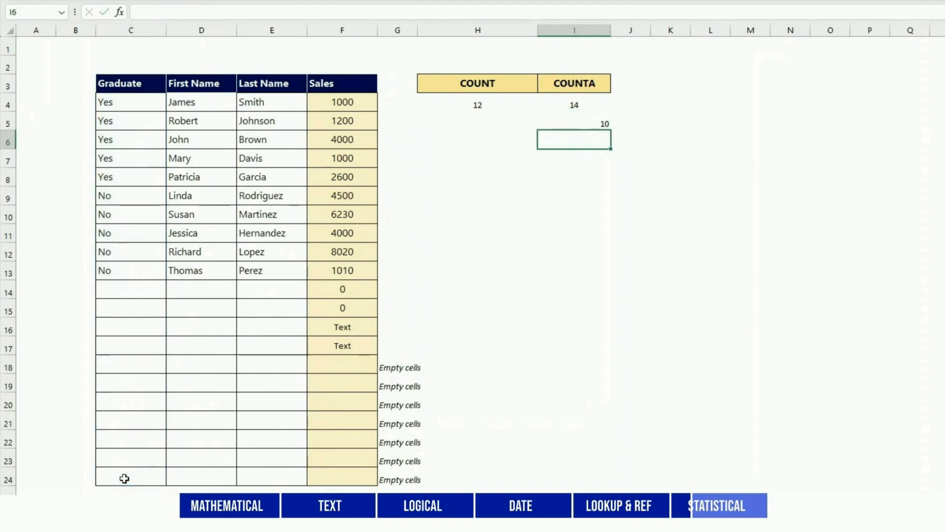
{"action": "key", "text": "Up"}
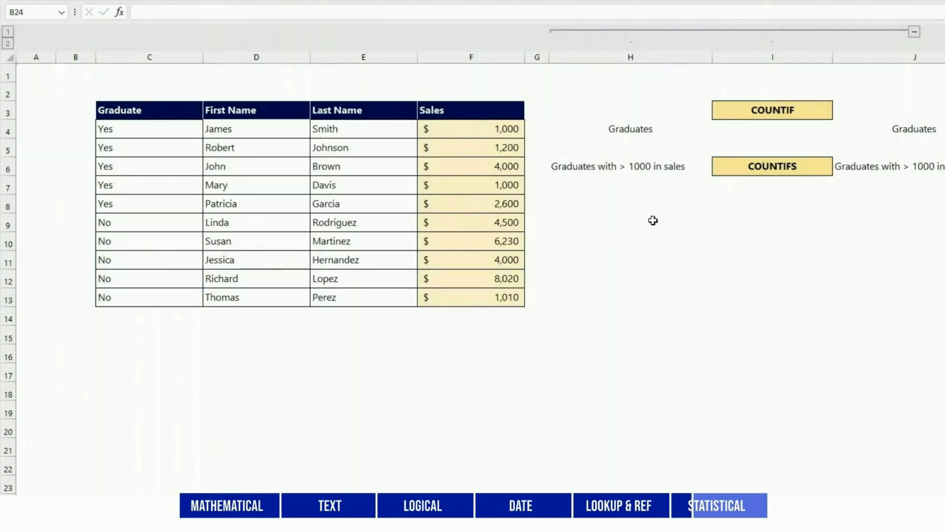
Enter =COUNTIF(C4:C13,"Yes") beside Graduates, returning 5.
{"action": "left_click", "coordinate": [735, 131]}
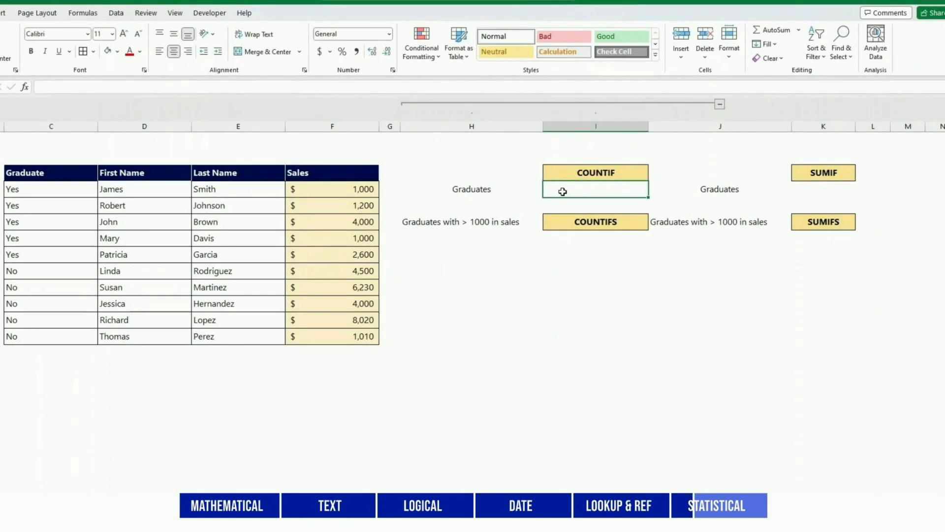
{"action": "type", "text": "=COUNT"}
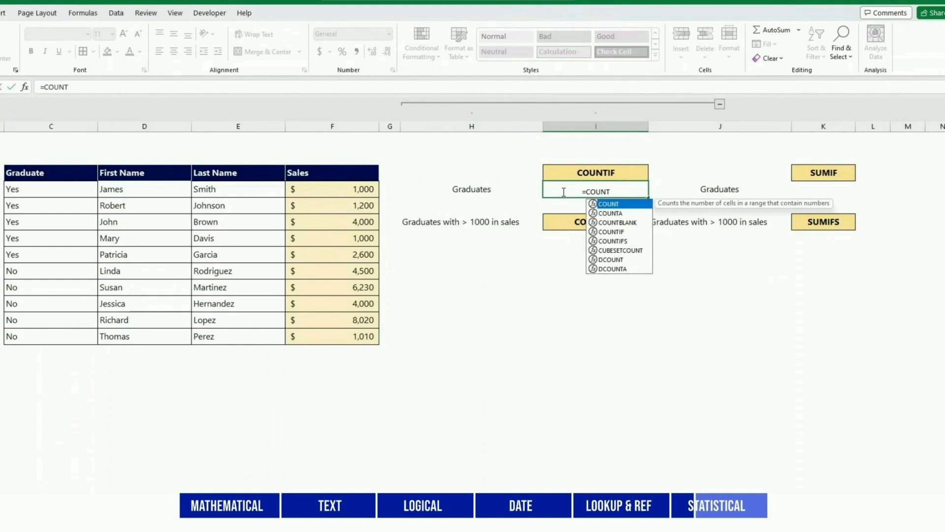
{"action": "type", "text": "IF("}
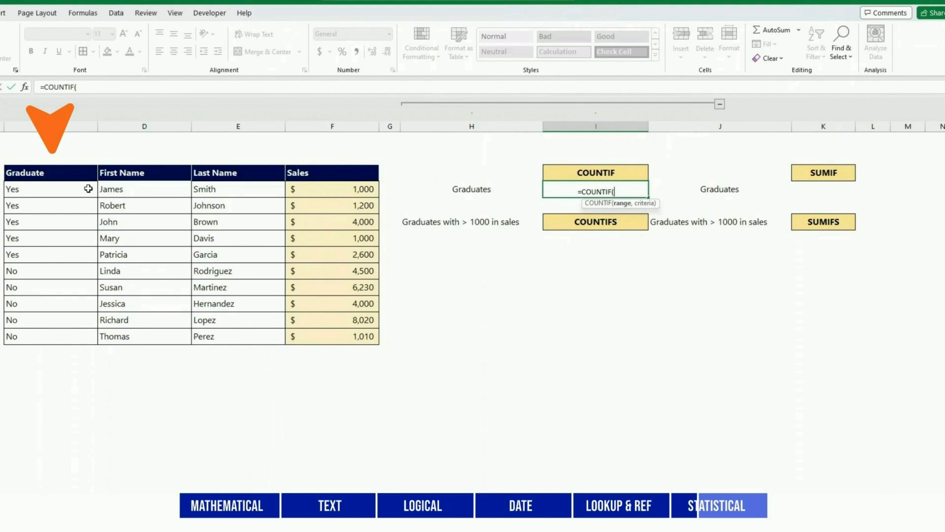
{"action": "left_click_drag", "start_coordinate": [89, 188], "coordinate": [83, 335]}
{"action": "type", "text": ","}
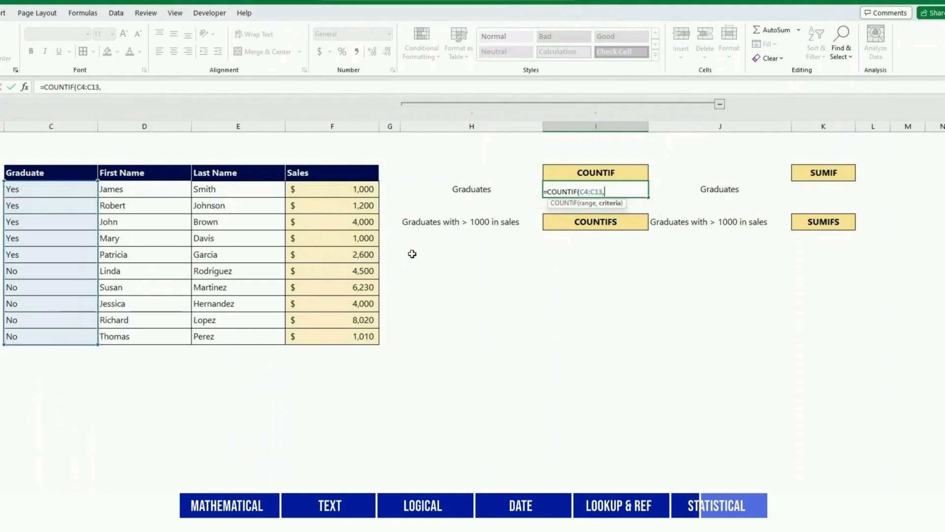
{"action": "type", "text": "\"Yes\")"}
{"action": "key", "text": "Return"}
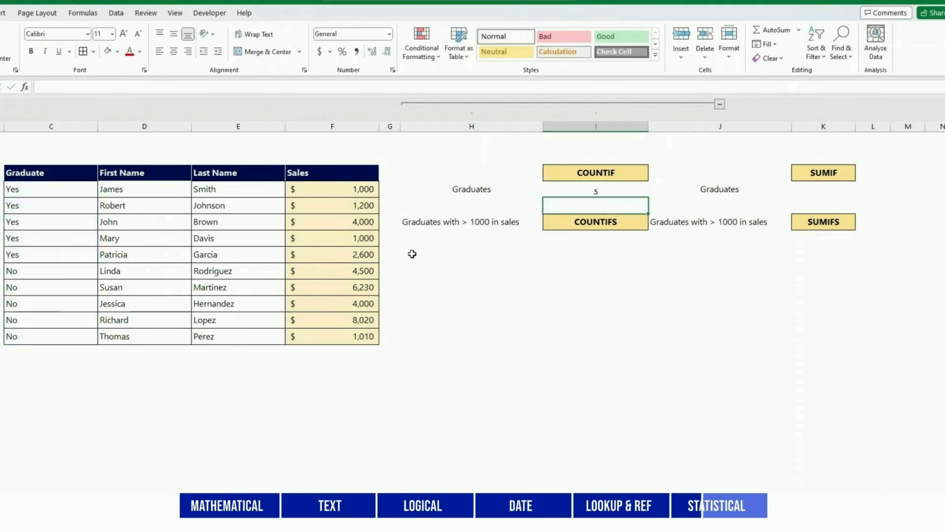
{"action": "key", "text": "Up"}
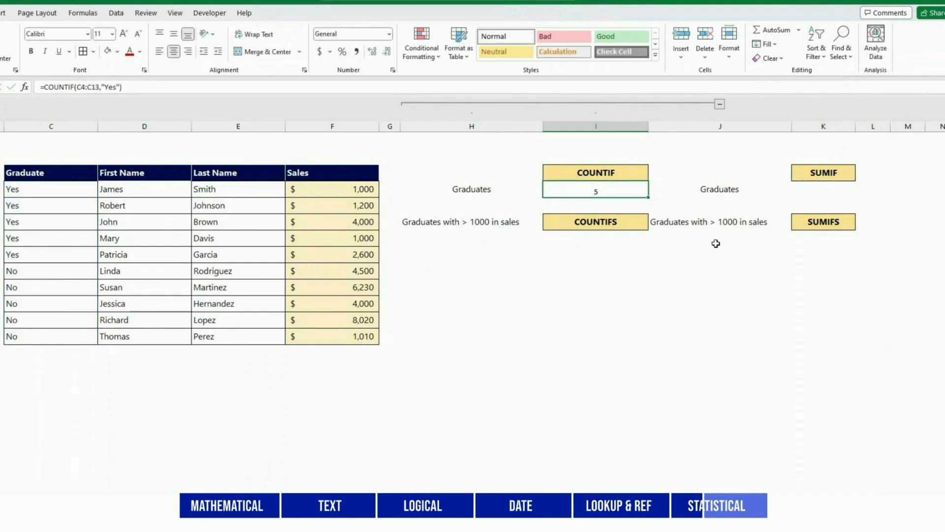
Enter =SUMIF(C4:C13,"Yes",F4:F13) beside Graduates, totalling $9,800 in graduate sales.
{"action": "left_click", "coordinate": [826, 188]}
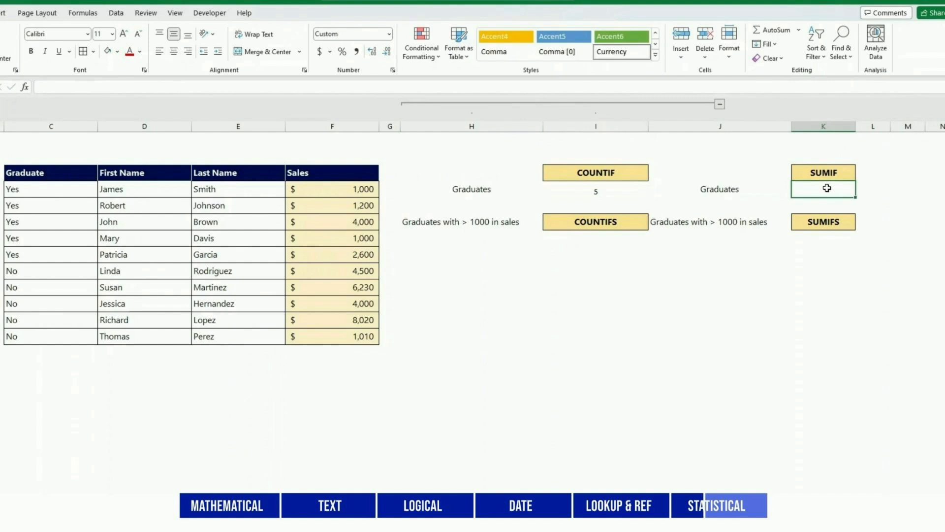
{"action": "type", "text": "=SUM"}
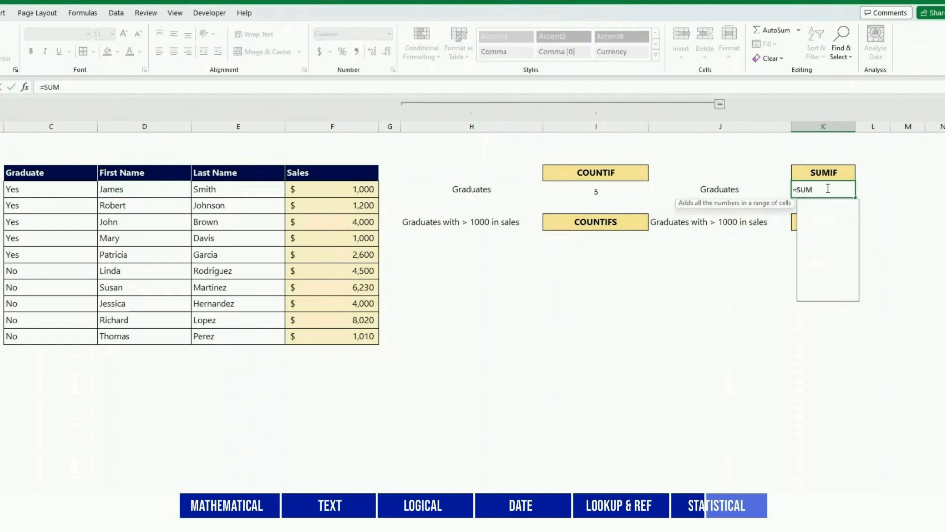
{"action": "type", "text": "IF("}
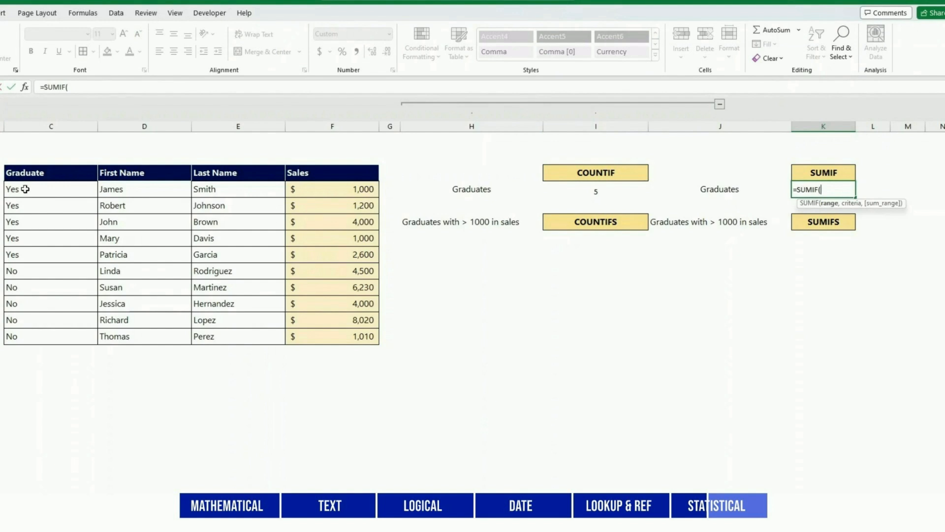
{"action": "left_click_drag", "start_coordinate": [33, 189], "coordinate": [36, 335]}
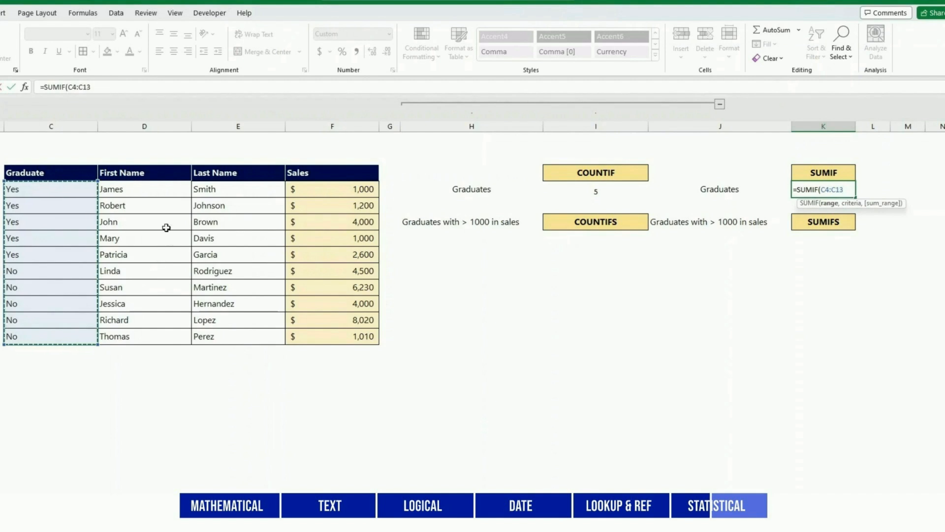
{"action": "left_click", "coordinate": [98, 88]}
{"action": "type", "text": ","}
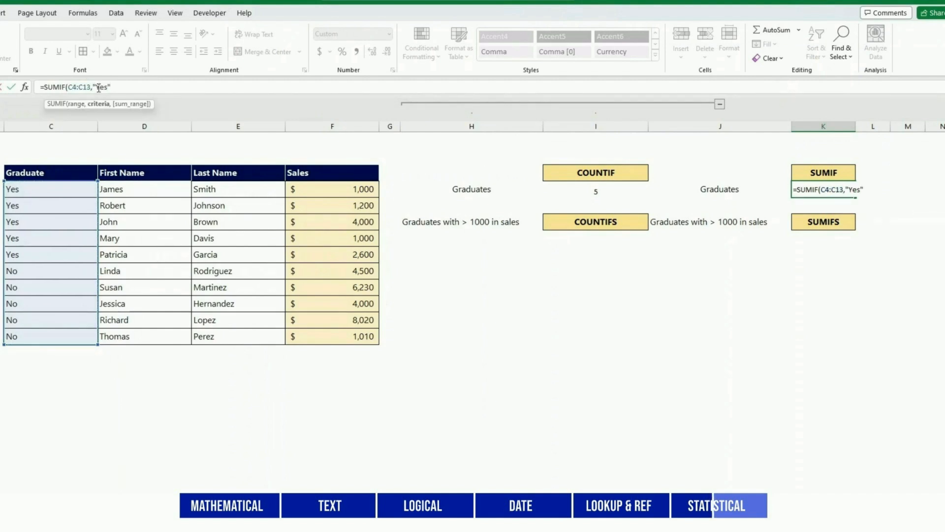
{"action": "type", "text": "\"Yes\""}
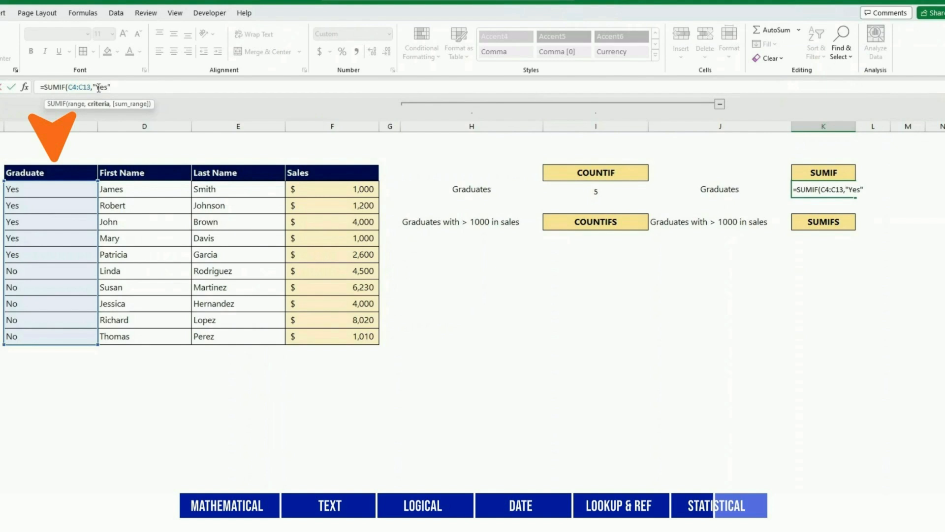
{"action": "type", "text": ","}
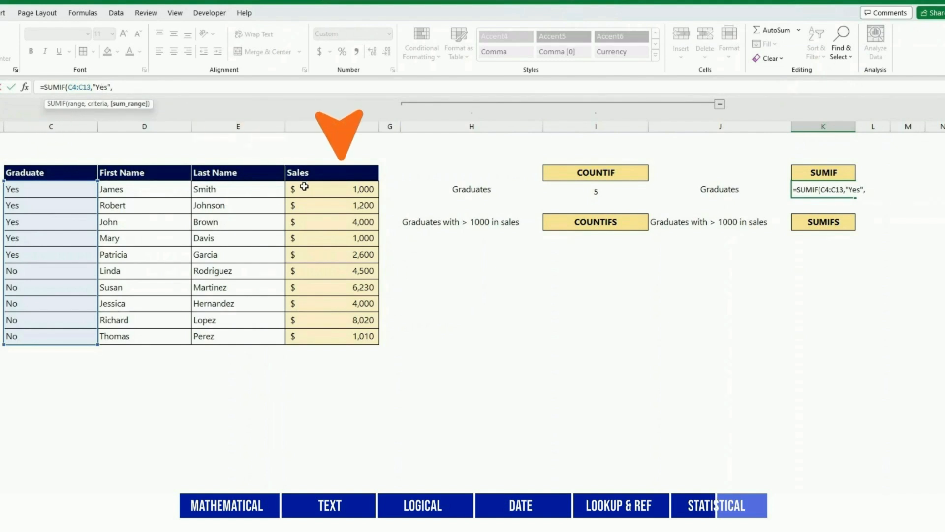
{"action": "left_click_drag", "start_coordinate": [304, 186], "coordinate": [311, 338]}
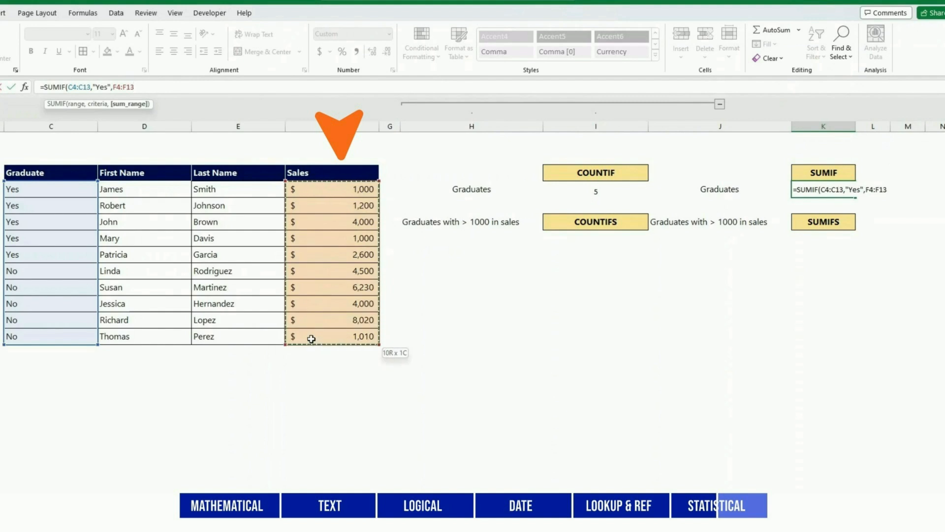
{"action": "type", "text": ")"}
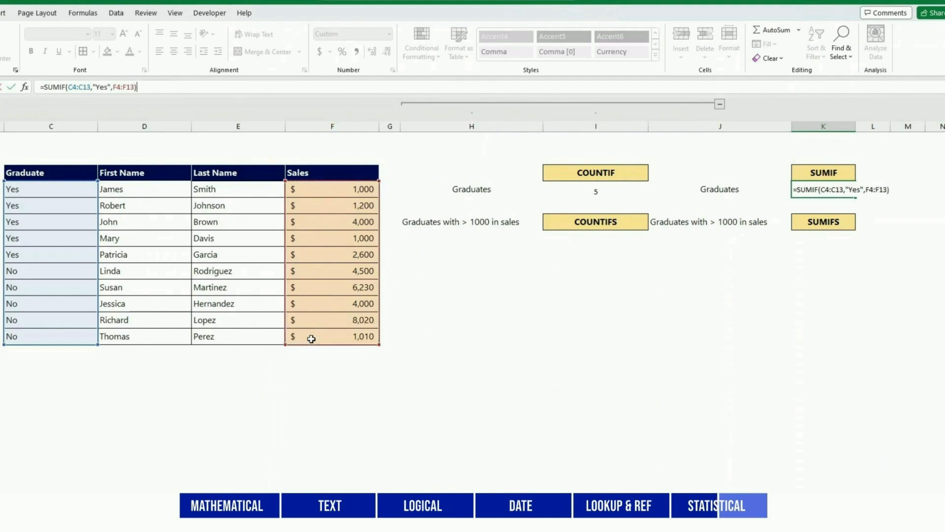
{"action": "key", "text": "Return"}
{"action": "key", "text": "Up"}
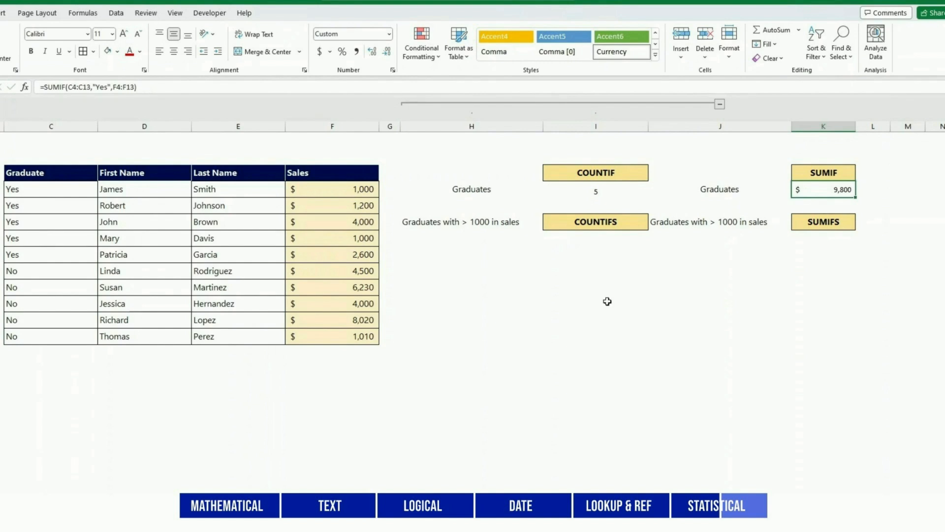
{"action": "left_click_drag", "start_coordinate": [323, 193], "coordinate": [338, 339]}
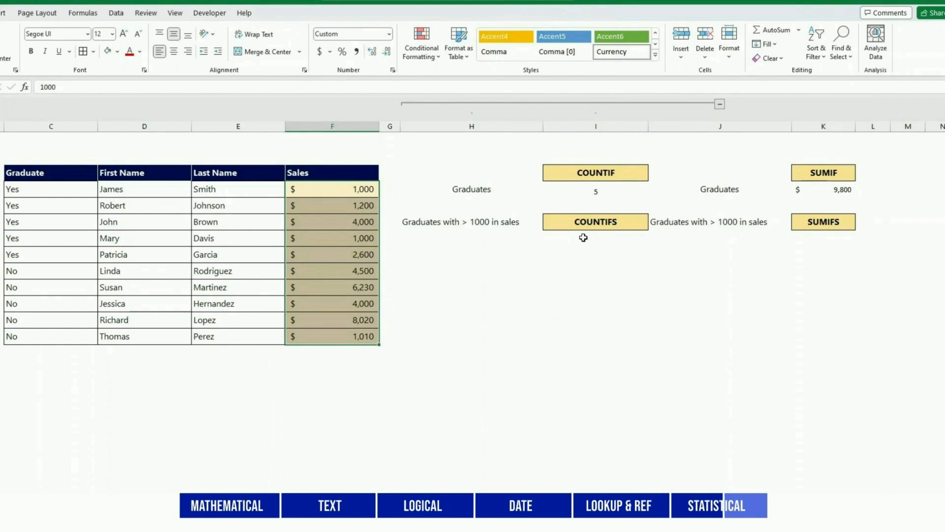
{"action": "left_click", "coordinate": [634, 307]}
Enter =COUNTIFS(C4:C13,"Yes",F4:F13,">1000") under COUNTIFS to count 3 graduates with sales over 1000.
{"action": "left_click", "coordinate": [583, 238]}
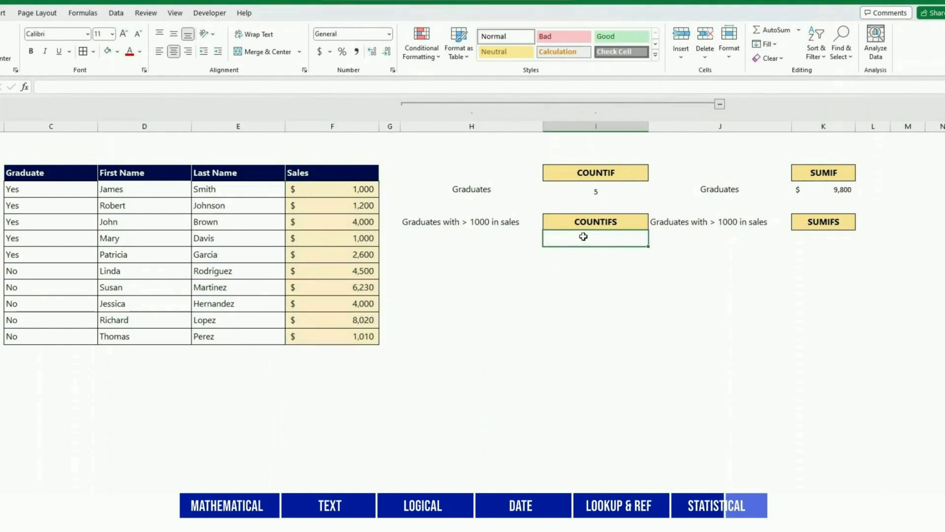
{"action": "type", "text": "=COUNT"}
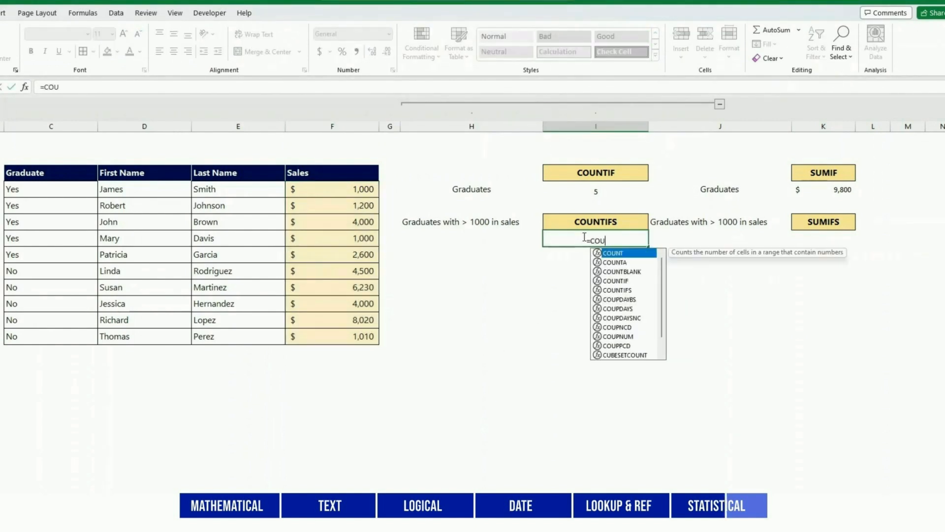
{"action": "type", "text": "IFS("}
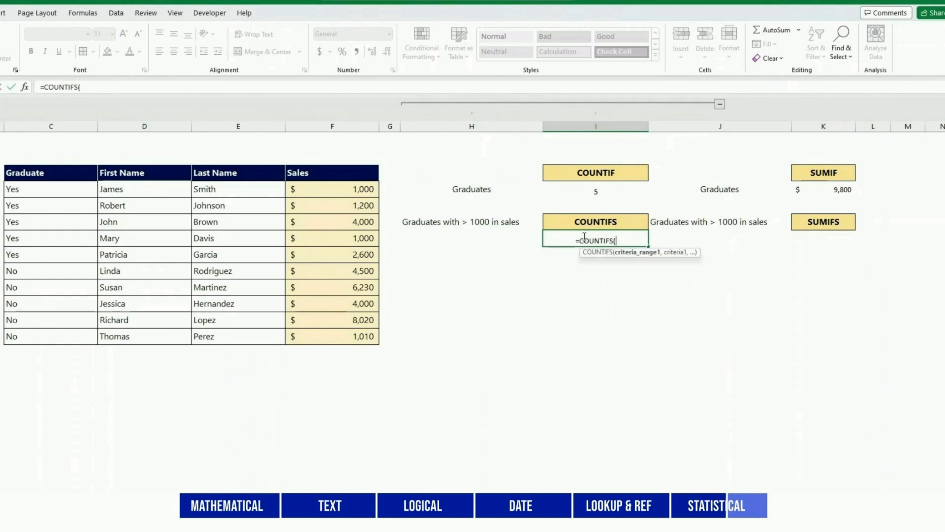
{"action": "left_click_drag", "start_coordinate": [35, 196], "coordinate": [40, 330]}
{"action": "type", "text": ","}
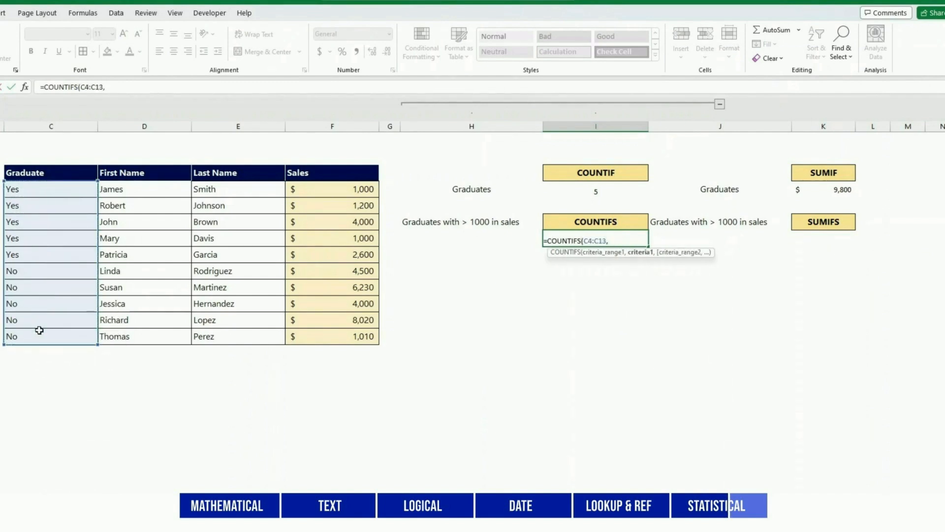
{"action": "type", "text": "\"Yes\""}
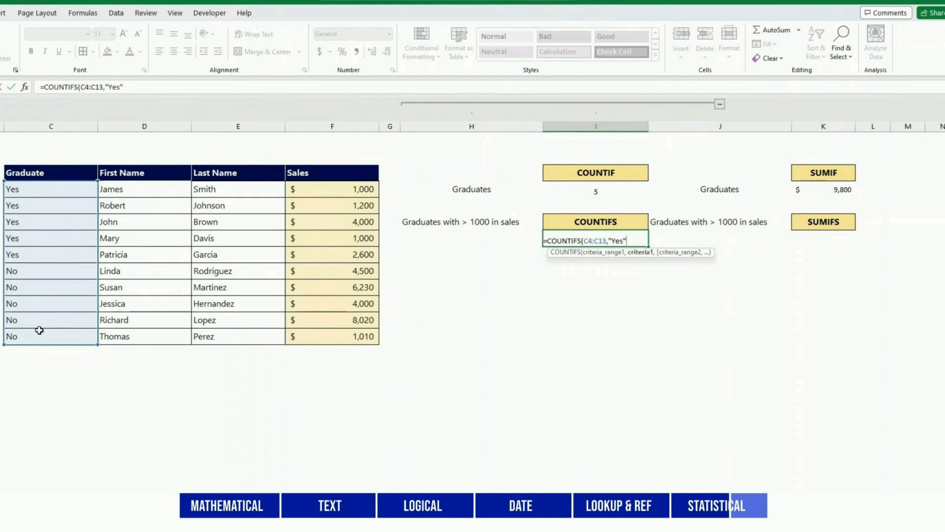
{"action": "type", "text": ","}
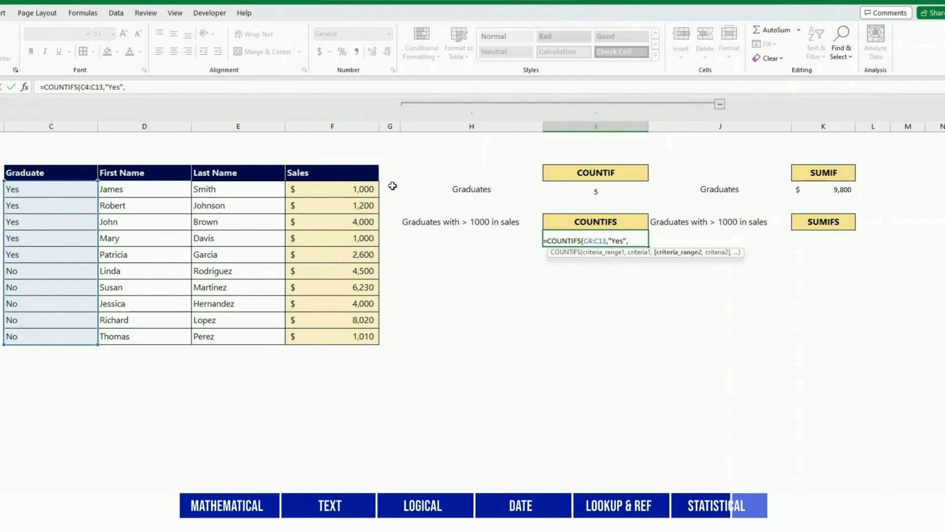
{"action": "left_click_drag", "start_coordinate": [351, 195], "coordinate": [345, 335]}
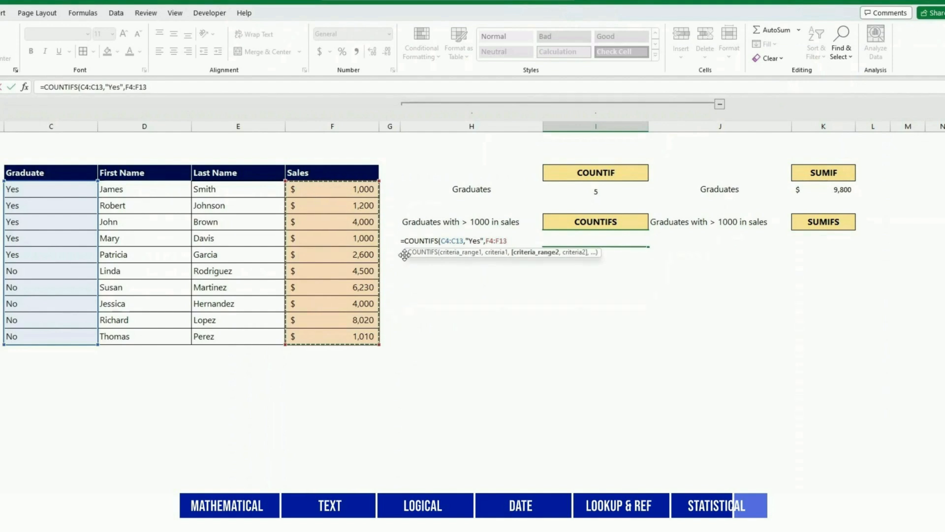
{"action": "type", "text": ","}
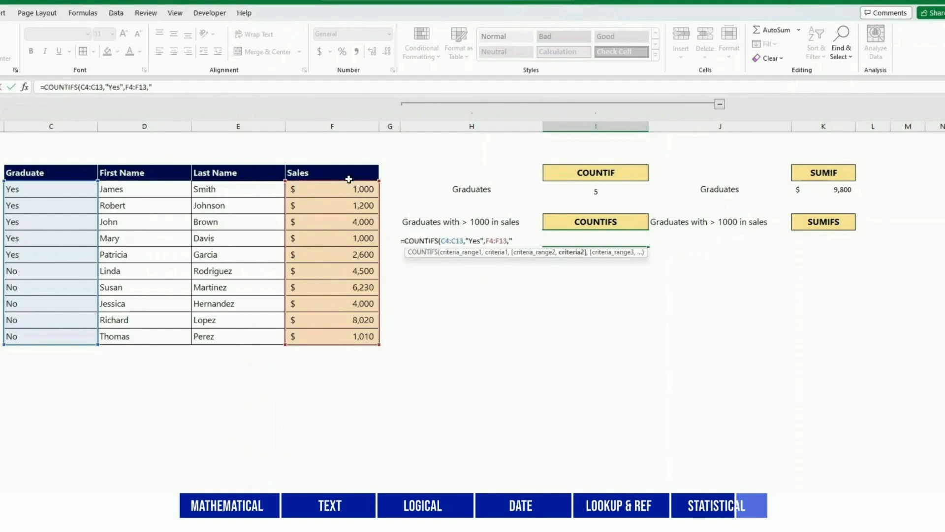
{"action": "type", "text": "\">1000\")"}
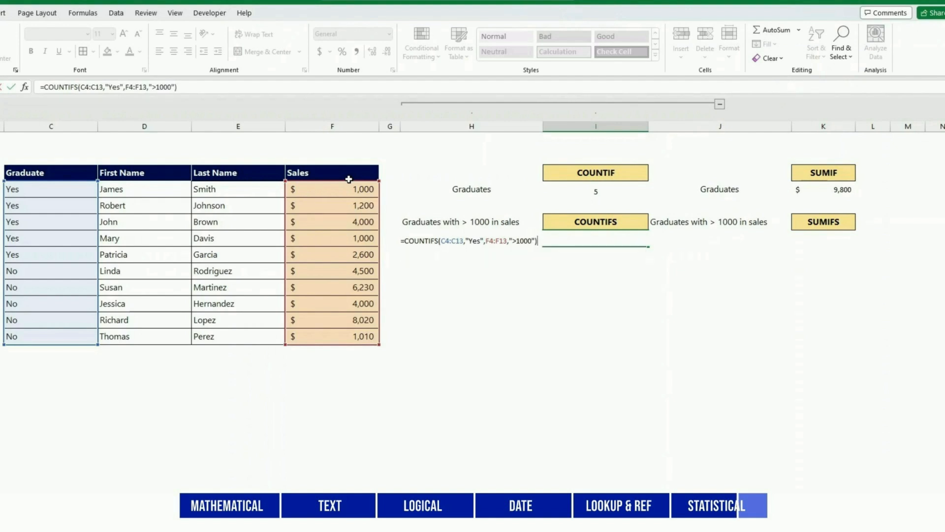
{"action": "key", "text": "Return"}
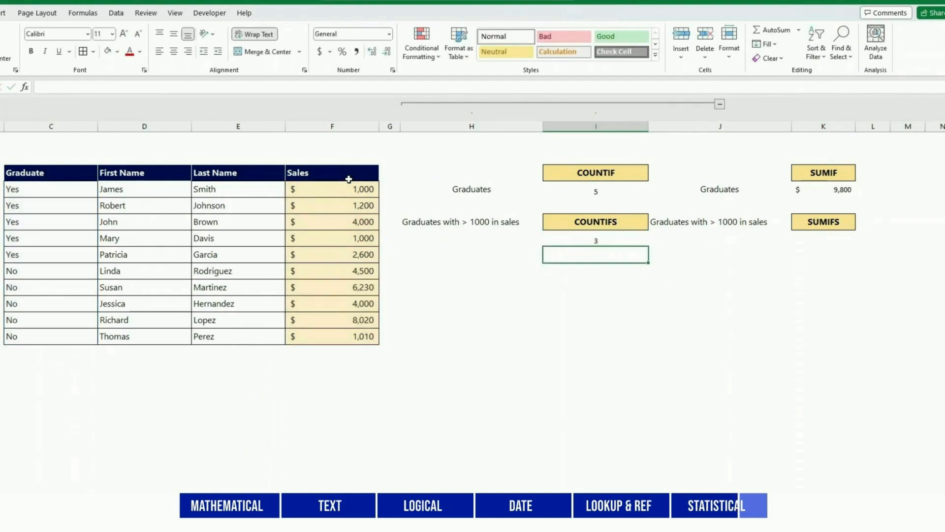
{"action": "key", "text": "Up"}
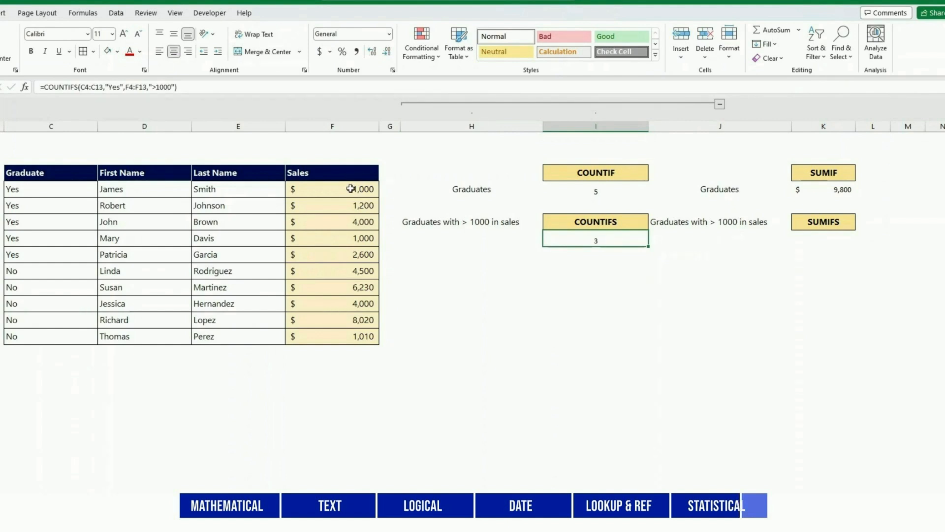
Enter =SUMIFS(F4:F13,C4:C13,"Yes",F4:F13,">1000") under SUMIFS, returning $7,800.
{"action": "left_click", "coordinate": [817, 238]}
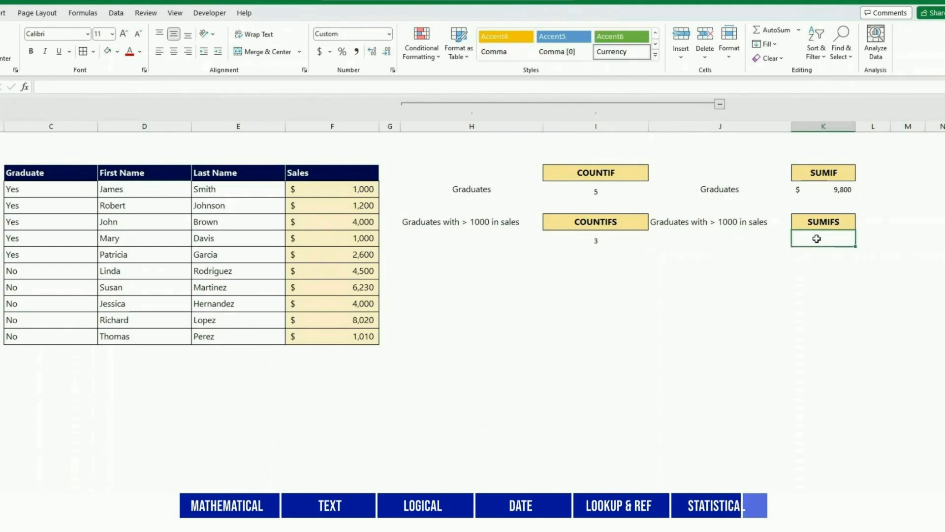
{"action": "type", "text": "=SUMI"}
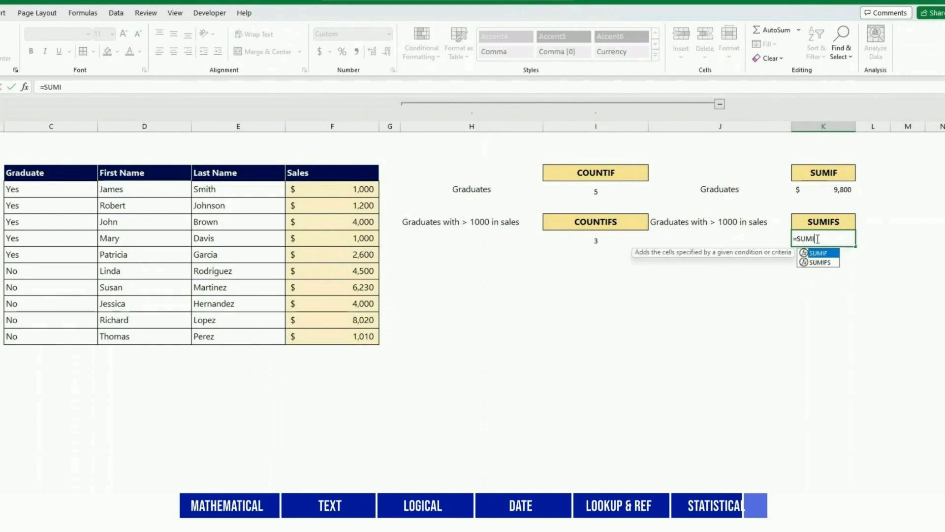
{"action": "type", "text": "FS("}
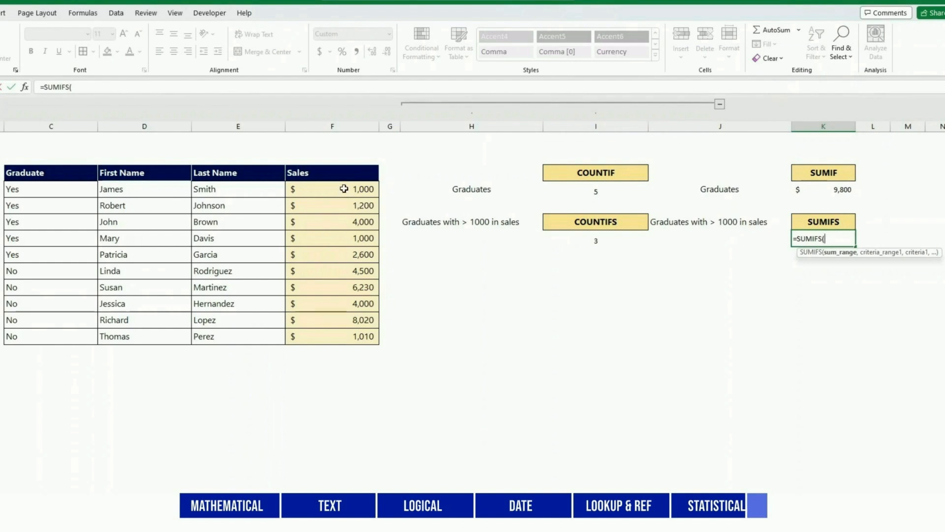
{"action": "left_click_drag", "start_coordinate": [353, 187], "coordinate": [344, 337]}
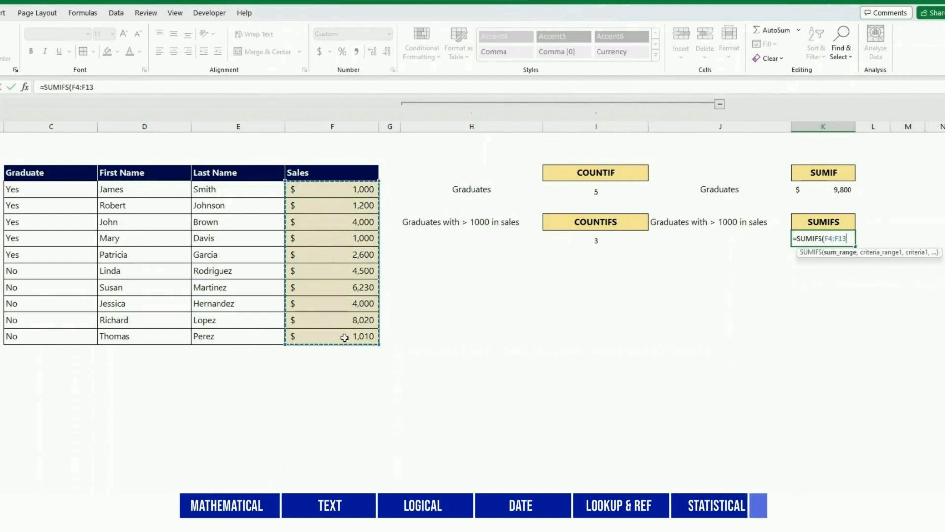
{"action": "type", "text": ","}
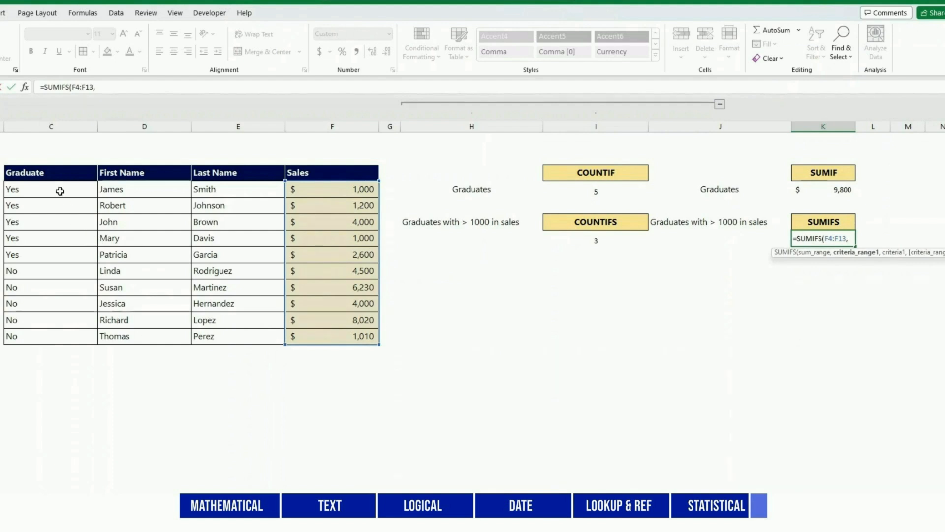
{"action": "left_click_drag", "start_coordinate": [59, 188], "coordinate": [57, 333]}
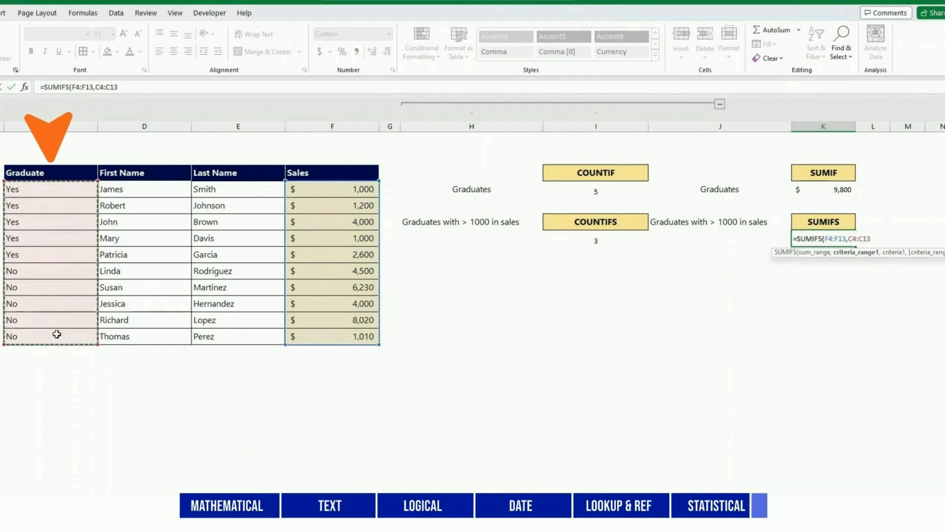
{"action": "left_click", "coordinate": [124, 86]}
{"action": "type", "text": ","}
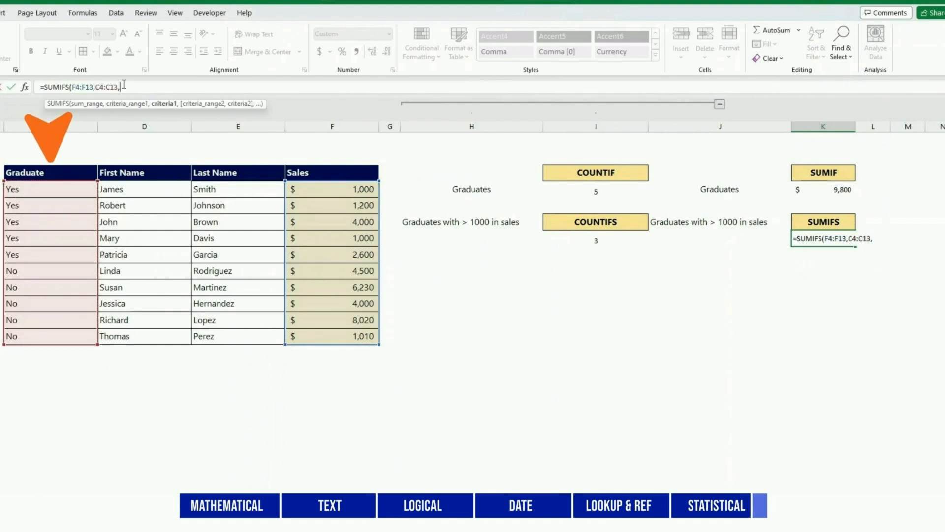
{"action": "type", "text": "\"Yes\","}
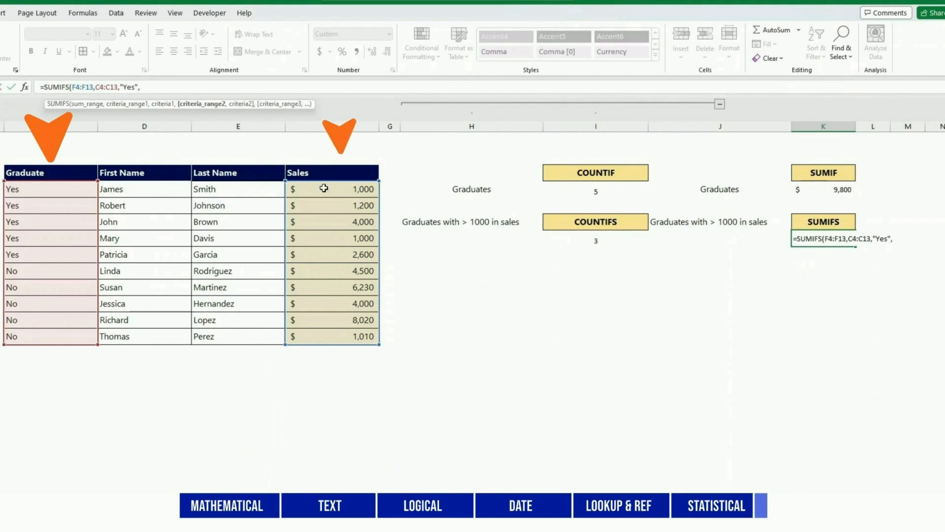
{"action": "left_click_drag", "start_coordinate": [321, 189], "coordinate": [321, 332]}
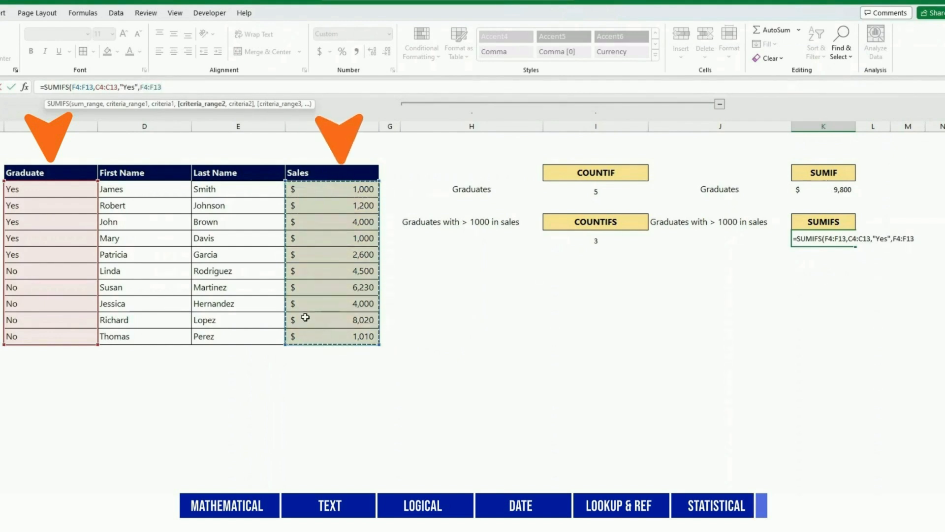
{"action": "type", "text": ","}
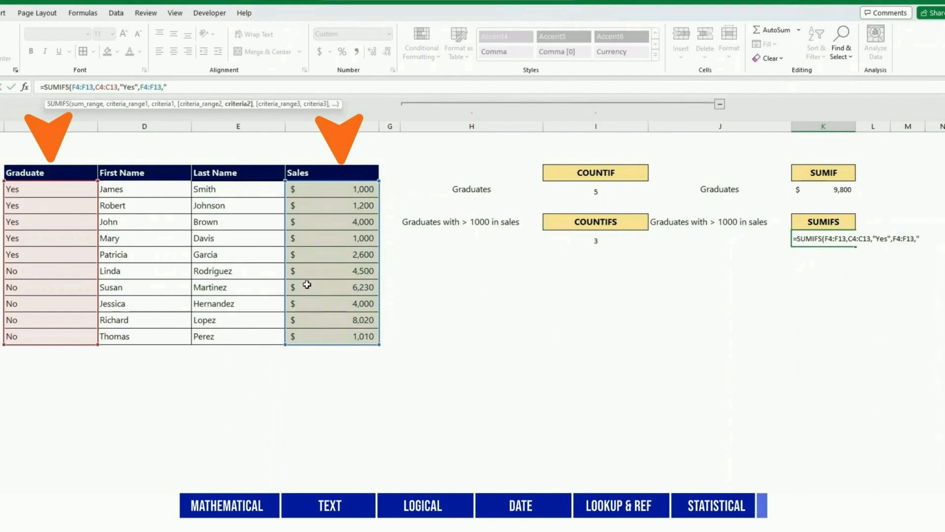
{"action": "type", "text": "\">100"}
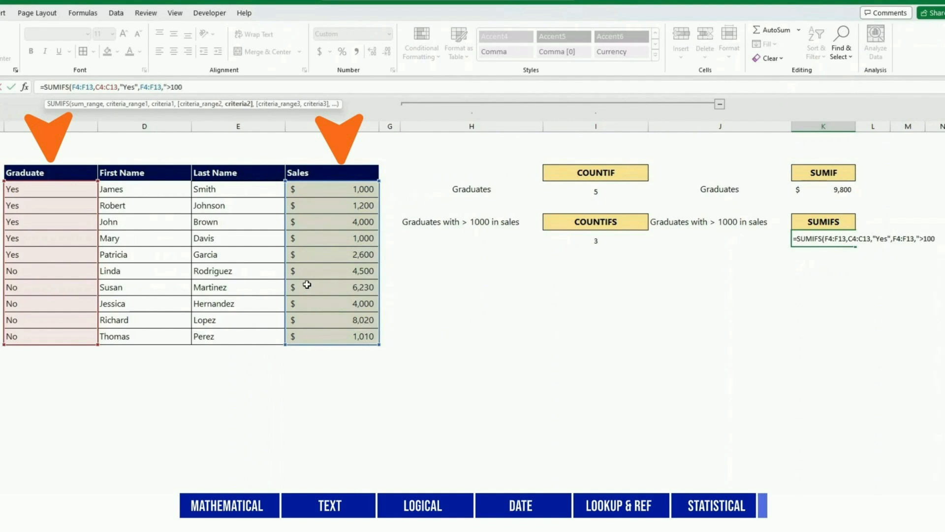
{"action": "type", "text": "0"}
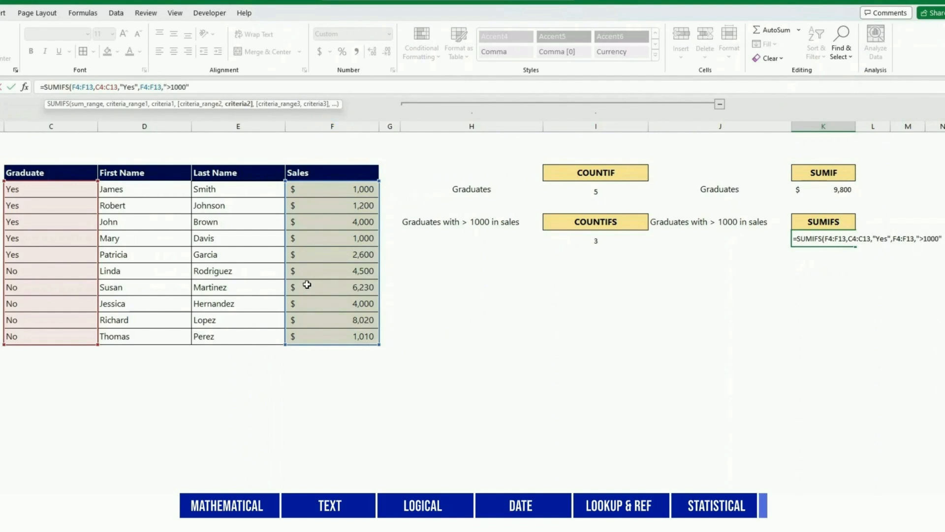
{"action": "type", "text": "\")"}
{"action": "key", "text": "Return"}
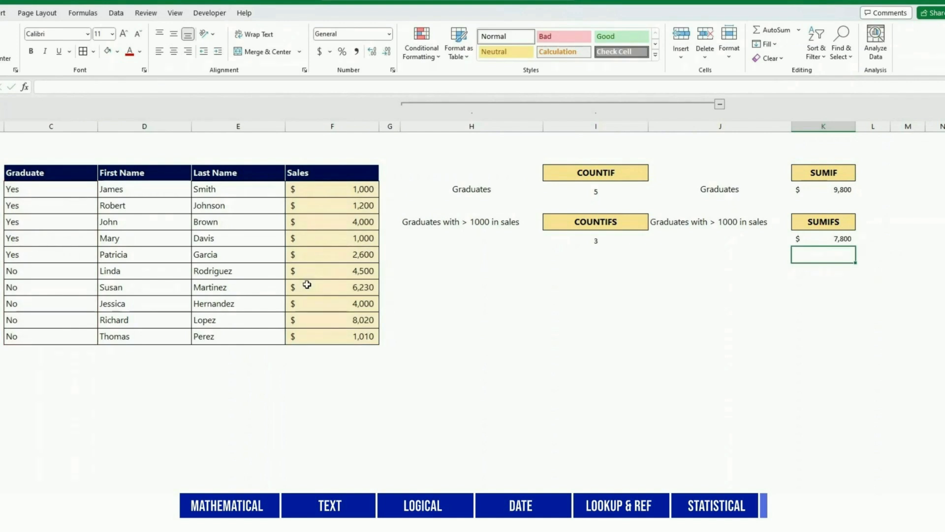
Enter =AVERAGEIF(C4:C13,"Yes",F4:F13) under AVERAGEIF, returning $1,960 average graduate sales.
{"action": "left_click", "coordinate": [585, 286]}
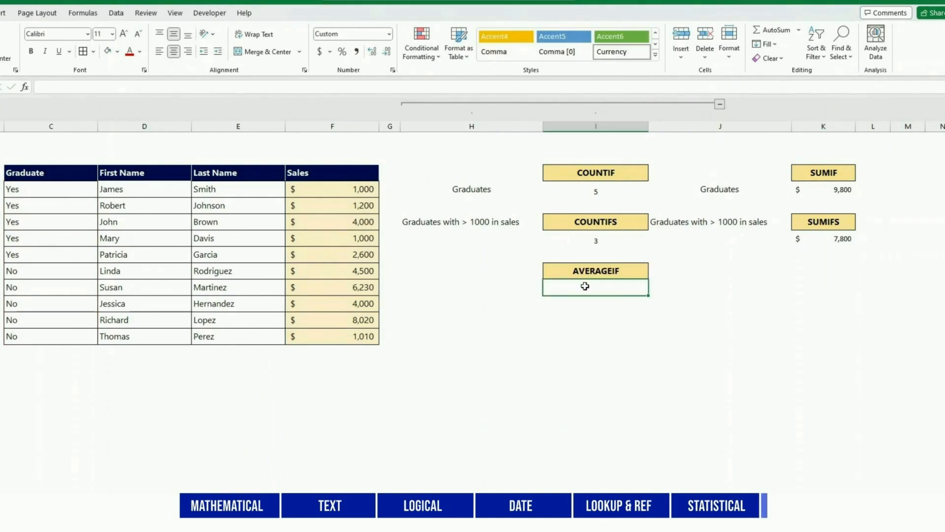
{"action": "type", "text": "=AVERA"}
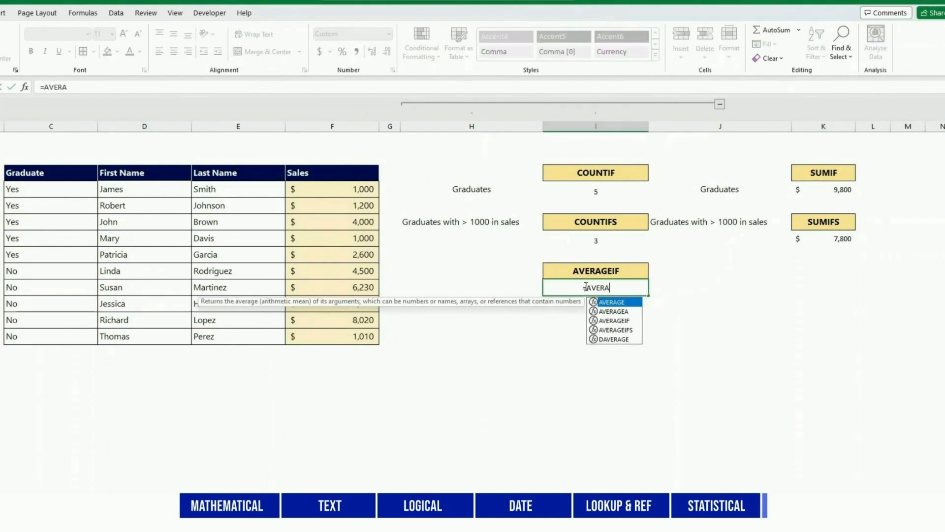
{"action": "type", "text": "GEIF("}
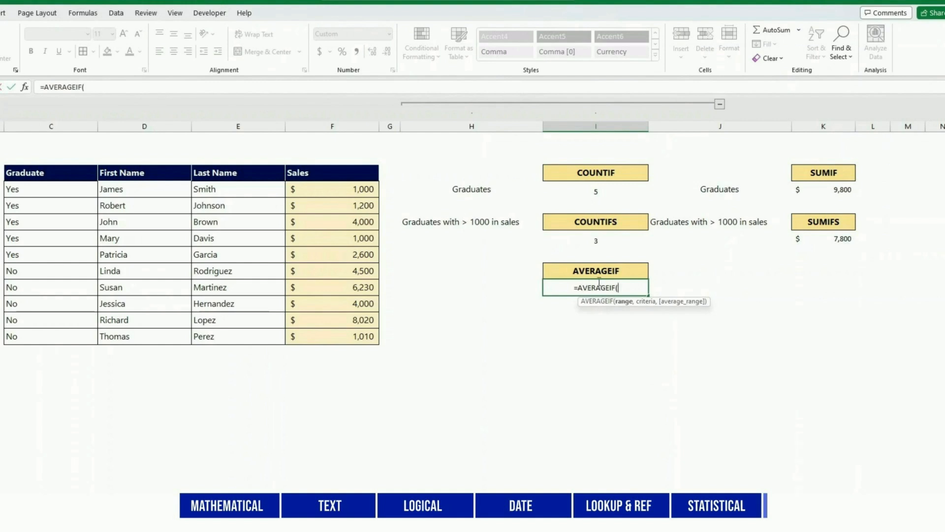
{"action": "left_click_drag", "start_coordinate": [68, 190], "coordinate": [58, 331]}
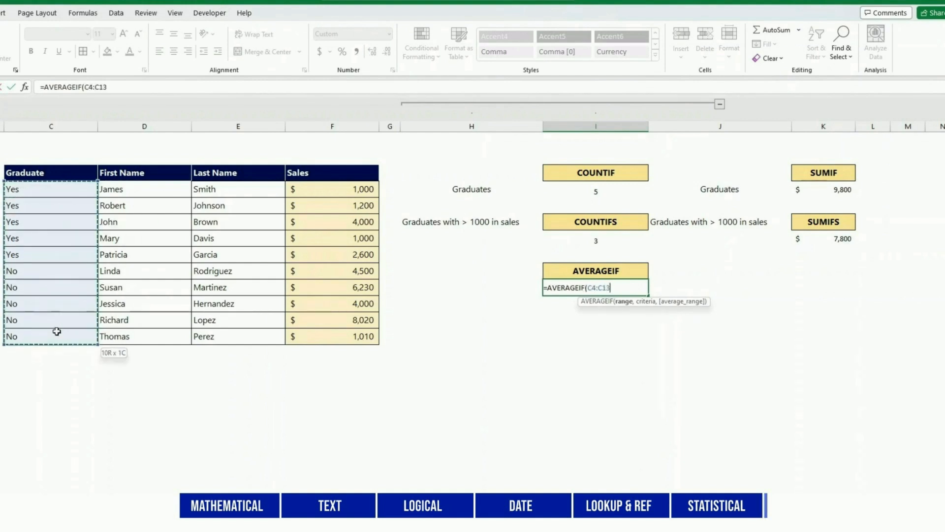
{"action": "type", "text": ",\"Yes"}
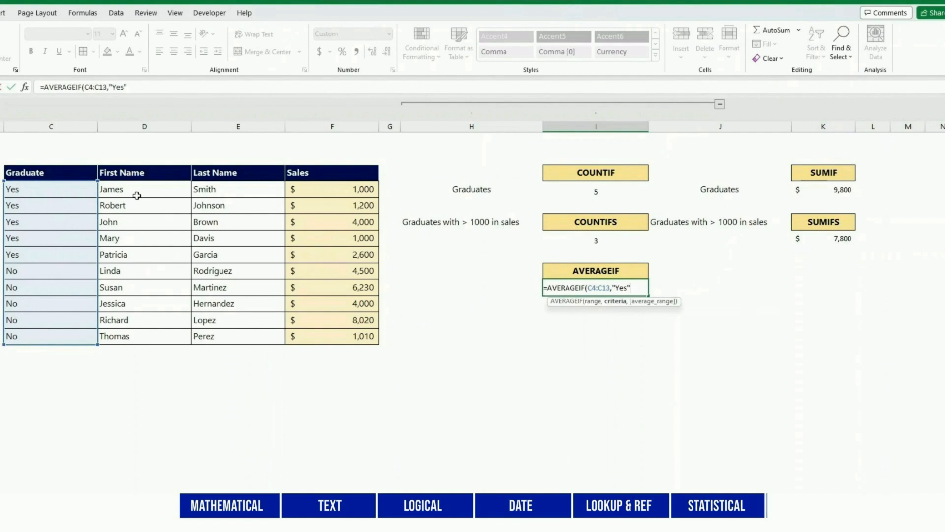
{"action": "type", "text": "\","}
{"action": "left_click_drag", "start_coordinate": [323, 188], "coordinate": [322, 332]}
{"action": "type", "text": ")"}
{"action": "key", "text": "Return"}
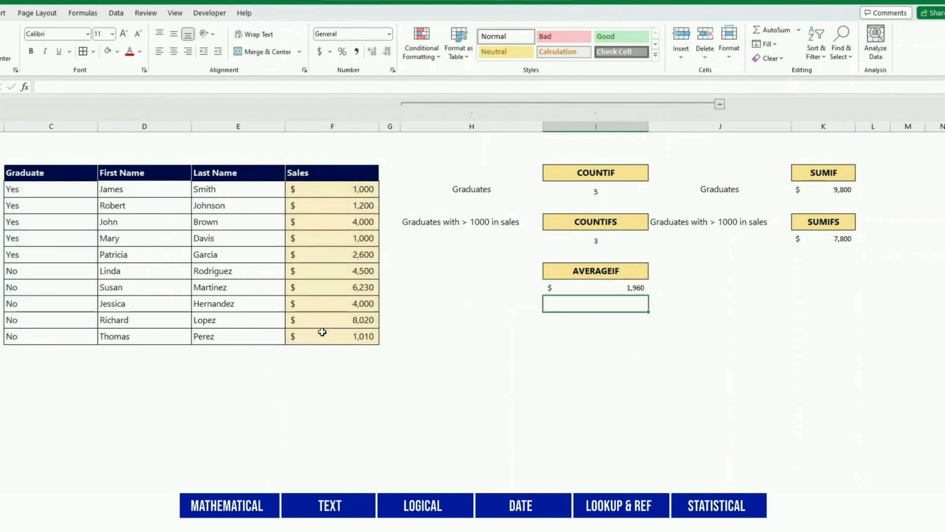
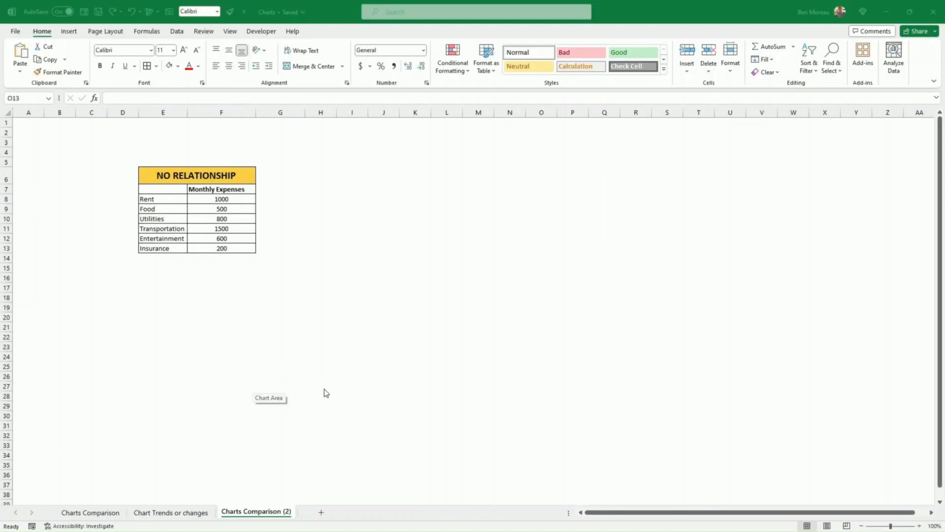
Select the Monthly Expenses table, insert a clustered column chart, then delete it.
{"action": "left_click", "coordinate": [323, 389]}
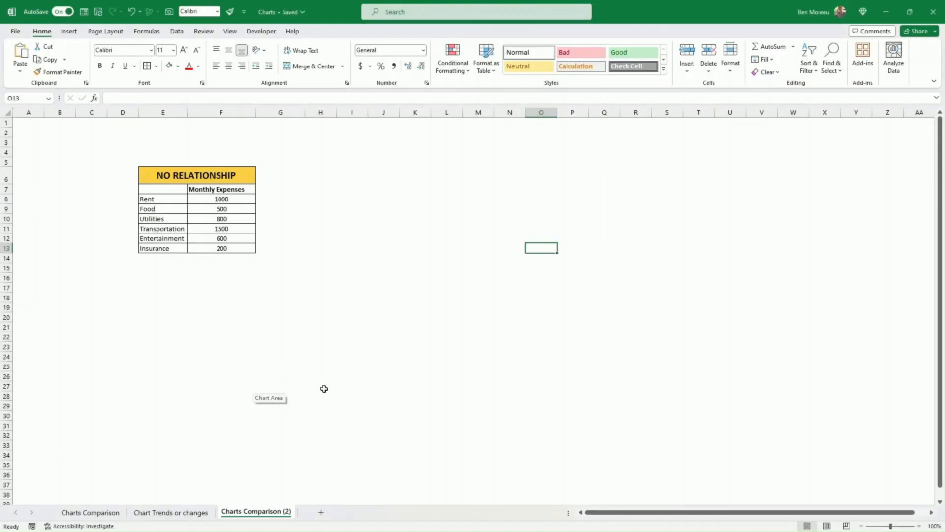
{"action": "left_click", "coordinate": [368, 414]}
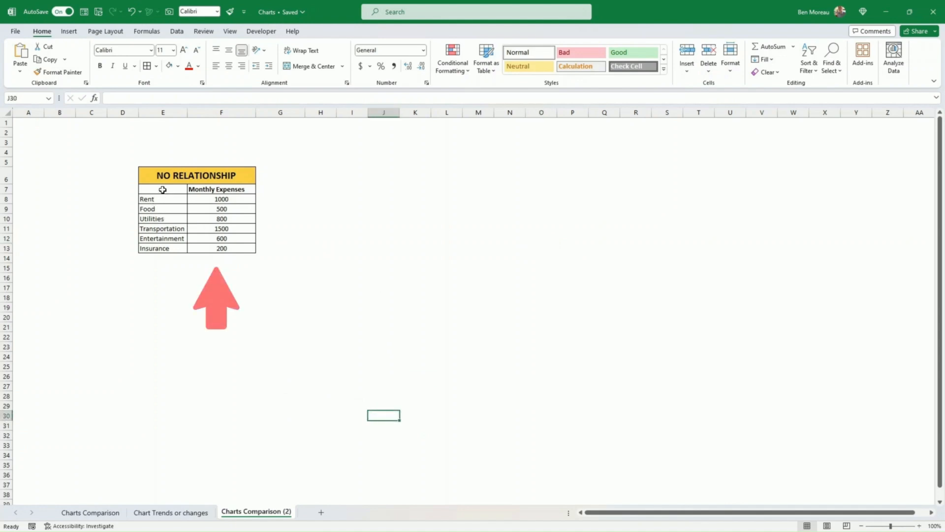
{"action": "left_click_drag", "start_coordinate": [218, 200], "coordinate": [211, 249]}
{"action": "left_click", "coordinate": [236, 189]}
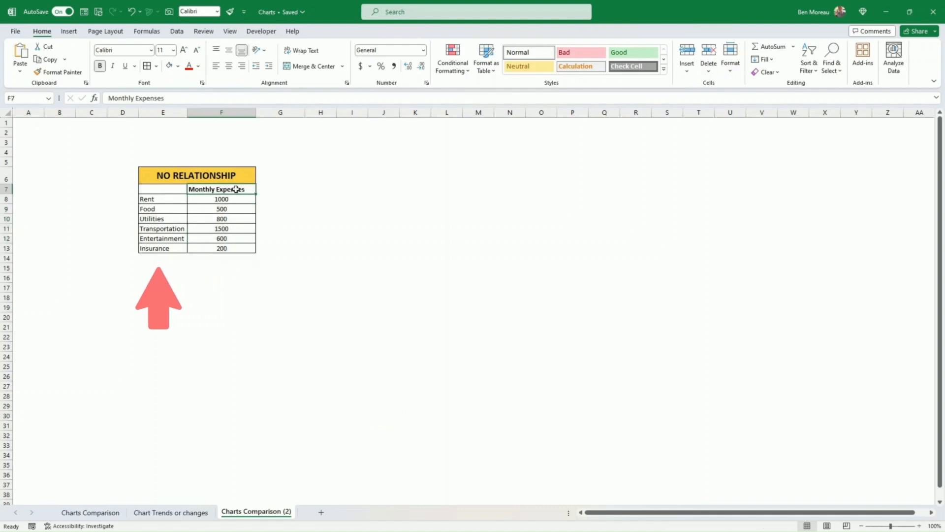
{"action": "left_click_drag", "start_coordinate": [168, 191], "coordinate": [220, 249]}
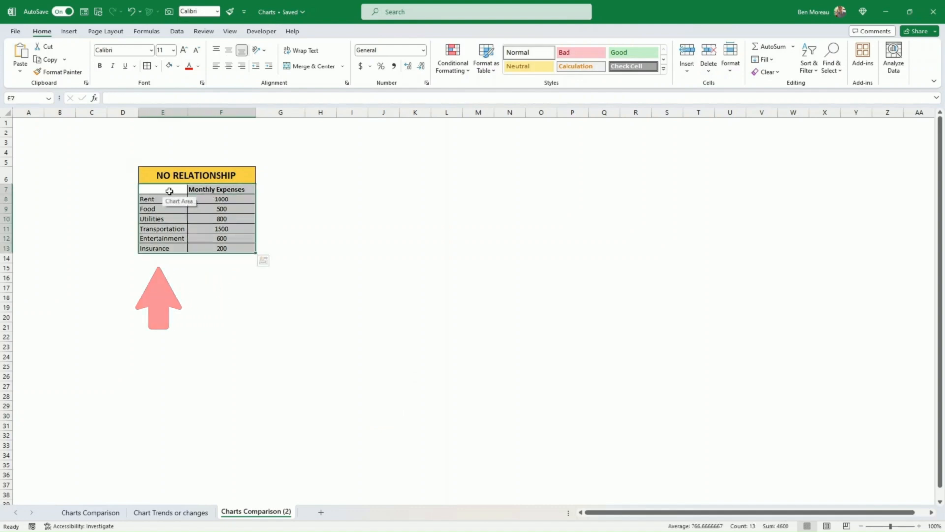
{"action": "left_click_drag", "start_coordinate": [169, 191], "coordinate": [218, 247]}
{"action": "left_click", "coordinate": [72, 36]}
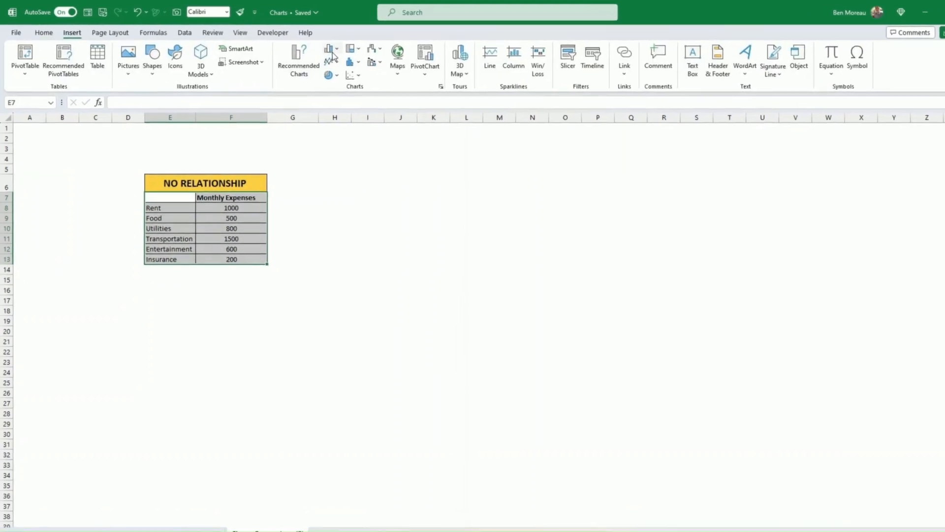
{"action": "left_click", "coordinate": [337, 51]}
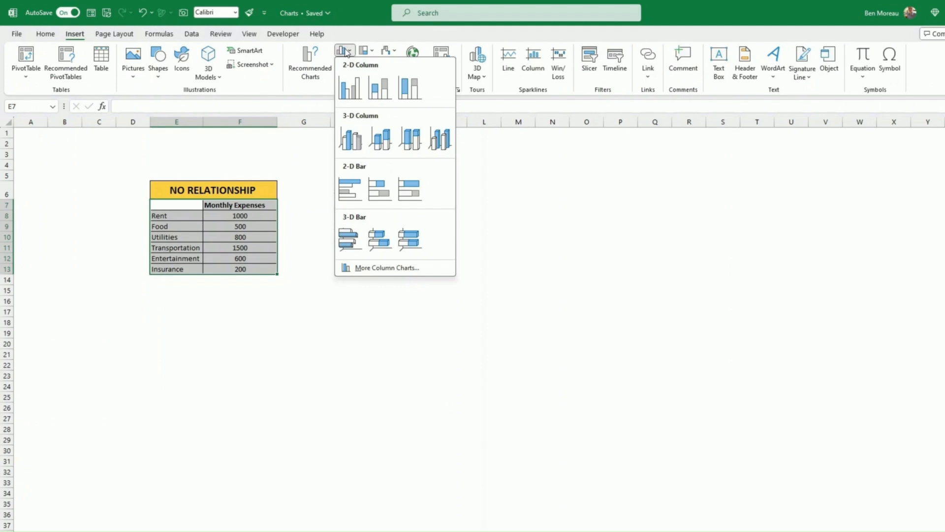
{"action": "left_click", "coordinate": [350, 88]}
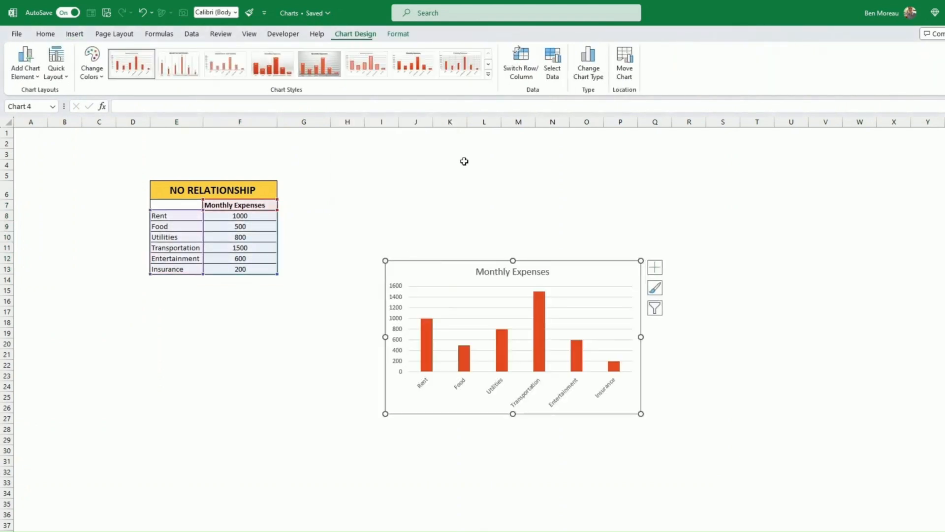
{"action": "left_click_drag", "start_coordinate": [552, 262], "coordinate": [536, 185]}
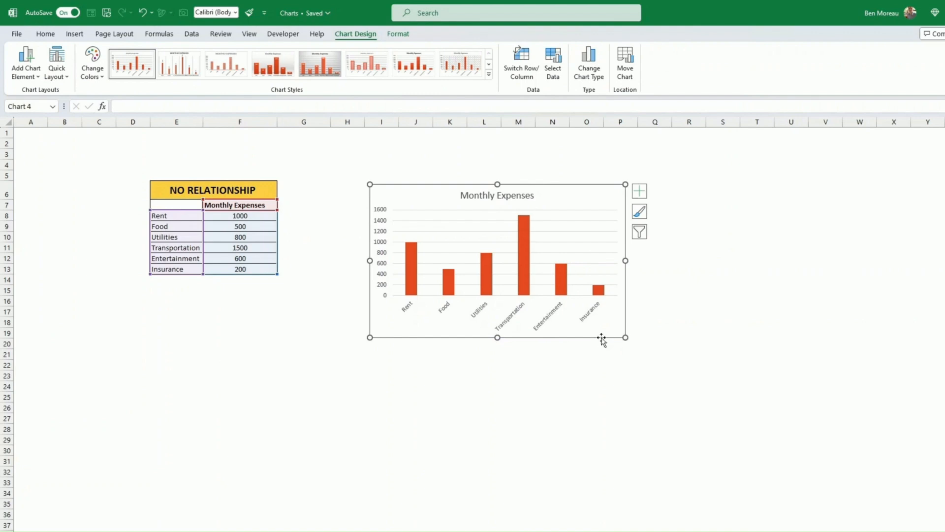
{"action": "key", "text": "Delete"}
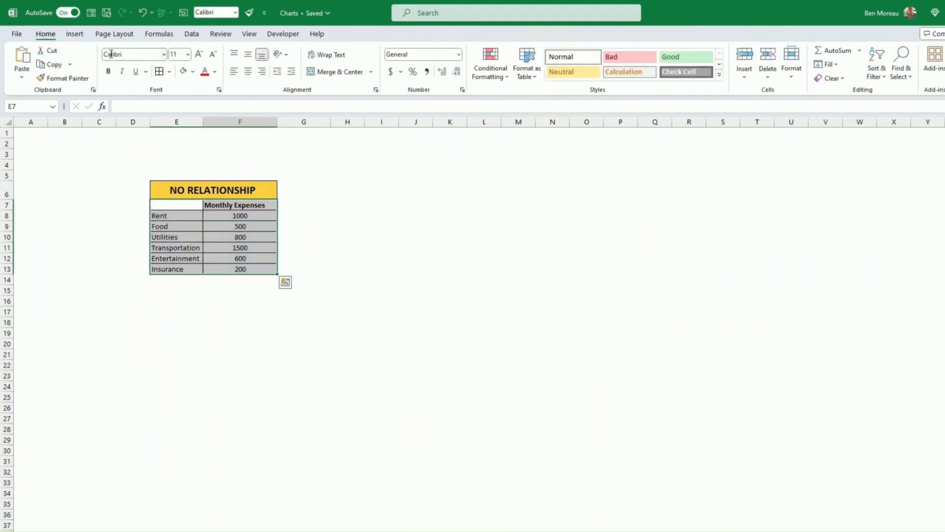
Re-insert a clustered column chart from All Charts, placed beside the table and shrunk.
{"action": "left_click", "coordinate": [78, 39]}
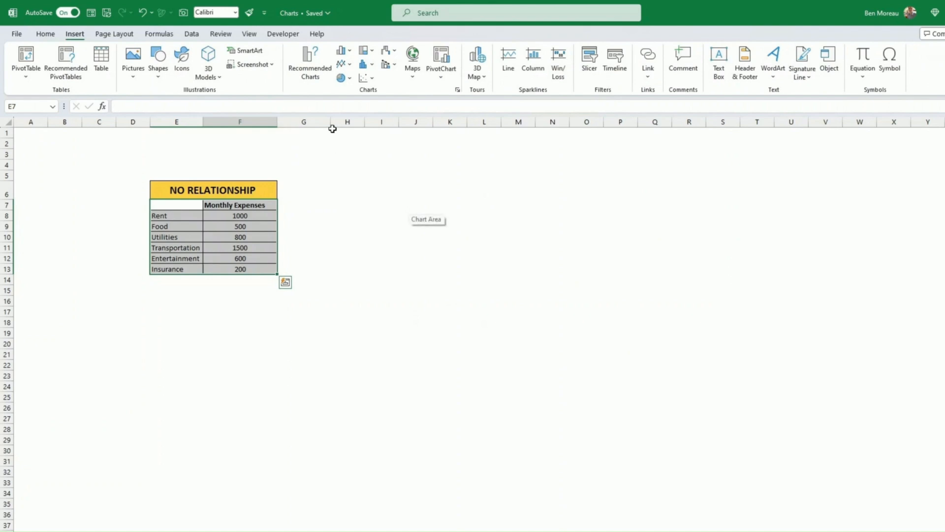
{"action": "left_click", "coordinate": [309, 68]}
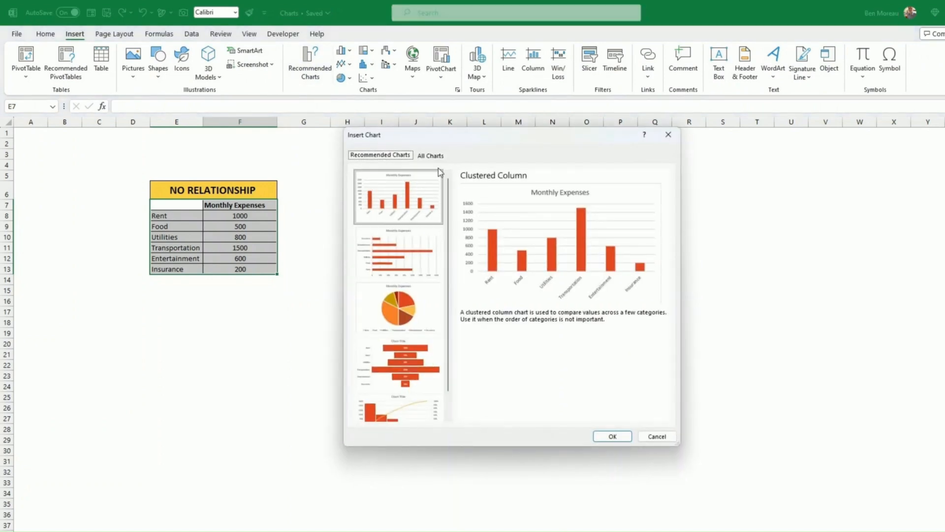
{"action": "left_click", "coordinate": [431, 156]}
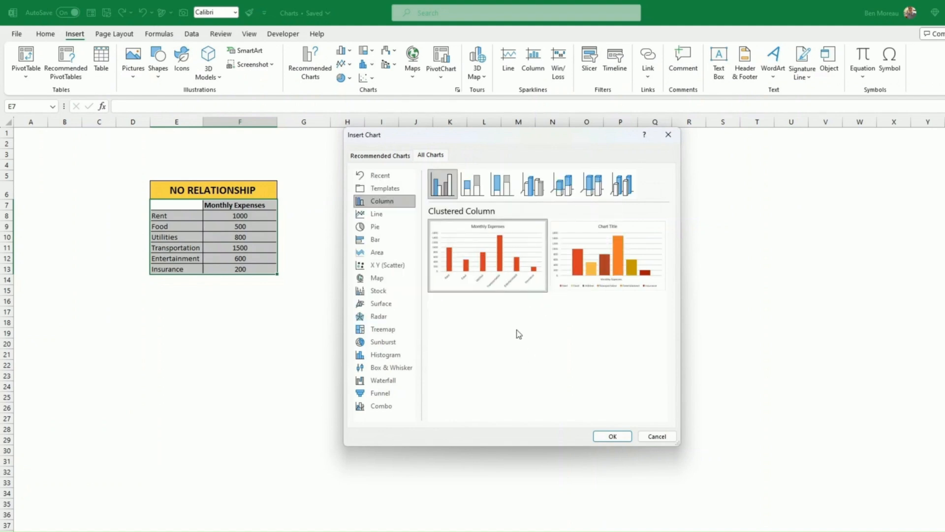
{"action": "left_click", "coordinate": [612, 436]}
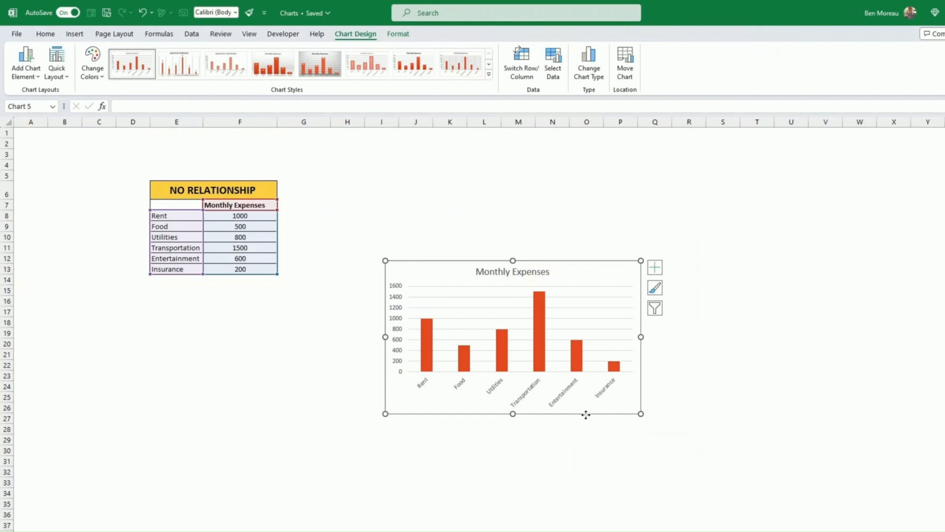
{"action": "left_click_drag", "start_coordinate": [585, 418], "coordinate": [535, 332]}
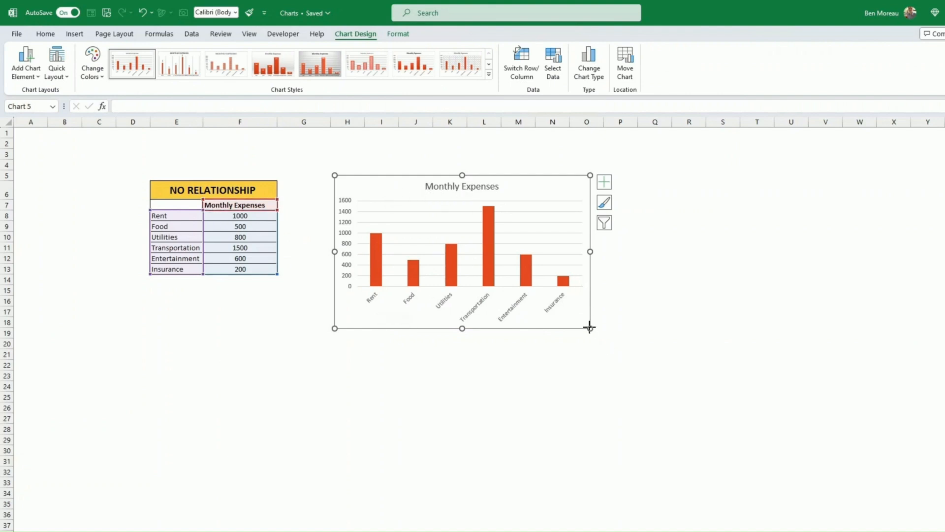
{"action": "left_click_drag", "start_coordinate": [590, 328], "coordinate": [515, 312]}
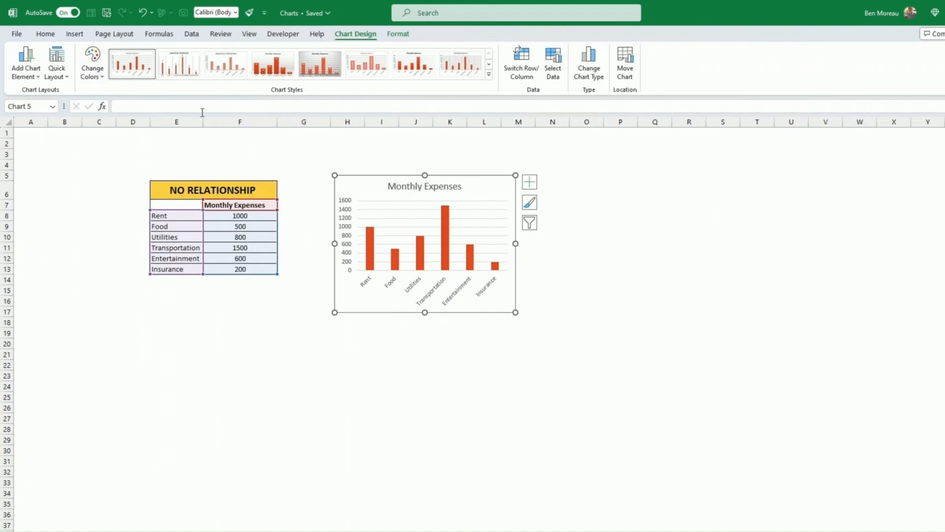
{"action": "left_click", "coordinate": [279, 165]}
Insert the multicoloured clustered column chart of the Monthly Expenses table.
{"action": "mouse_move", "coordinate": [171, 205]}
{"action": "left_mouse_down"}
{"action": "mouse_move", "coordinate": [211, 225]}
{"action": "mouse_move", "coordinate": [226, 268]}
{"action": "left_mouse_up"}
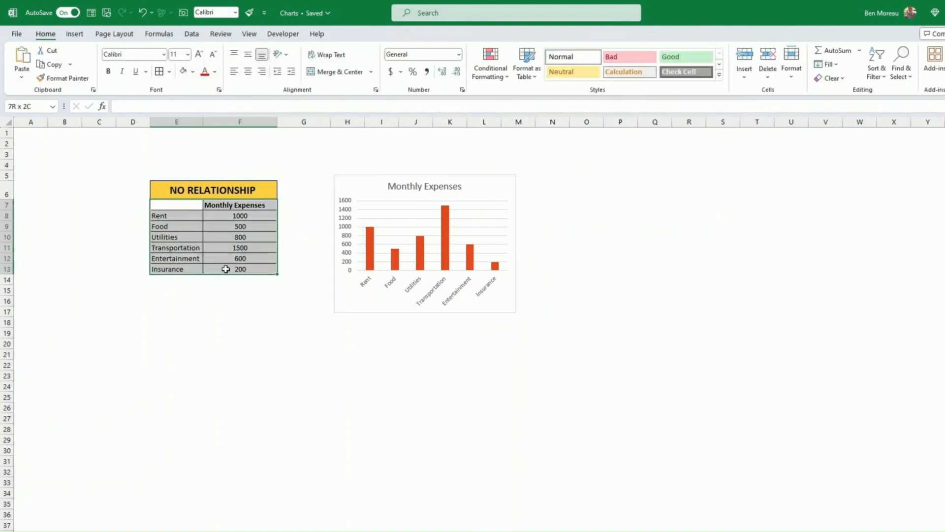
{"action": "left_click", "coordinate": [75, 34]}
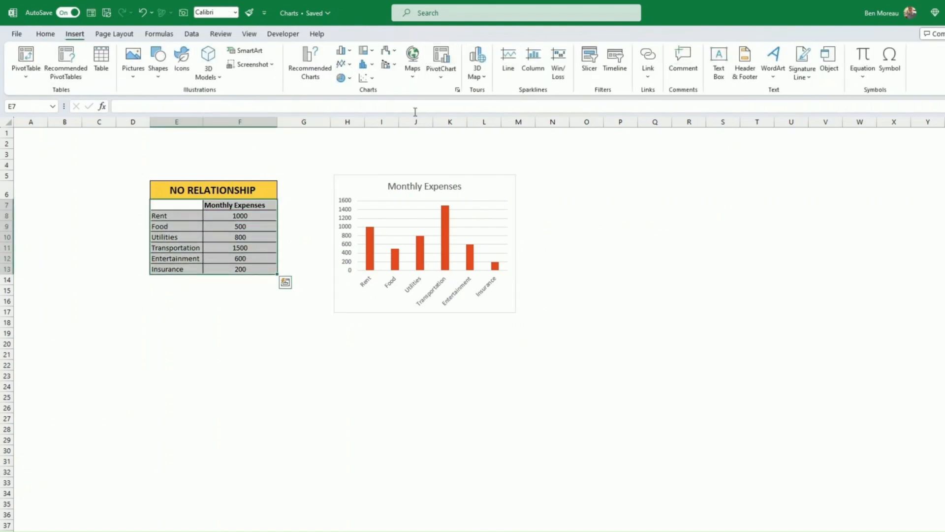
{"action": "left_click", "coordinate": [310, 66]}
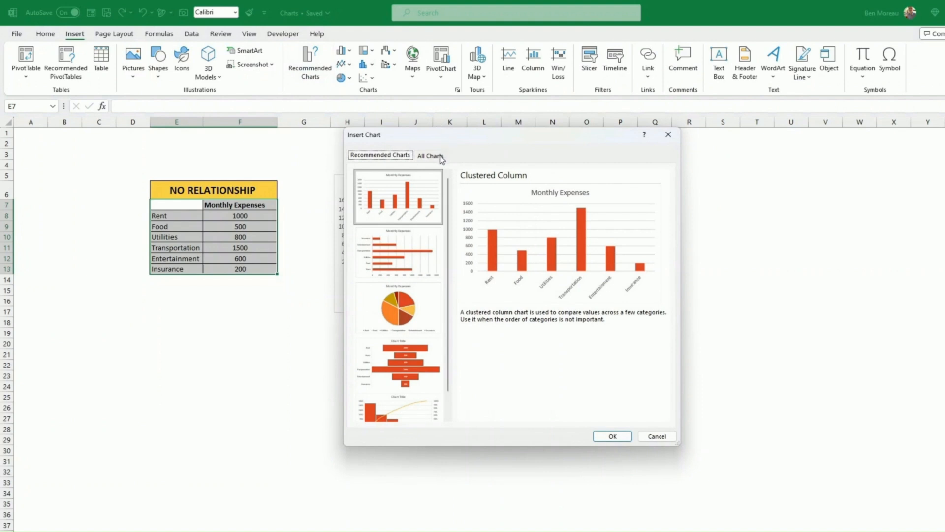
{"action": "left_click", "coordinate": [432, 156]}
{"action": "mouse_move", "coordinate": [455, 251]}
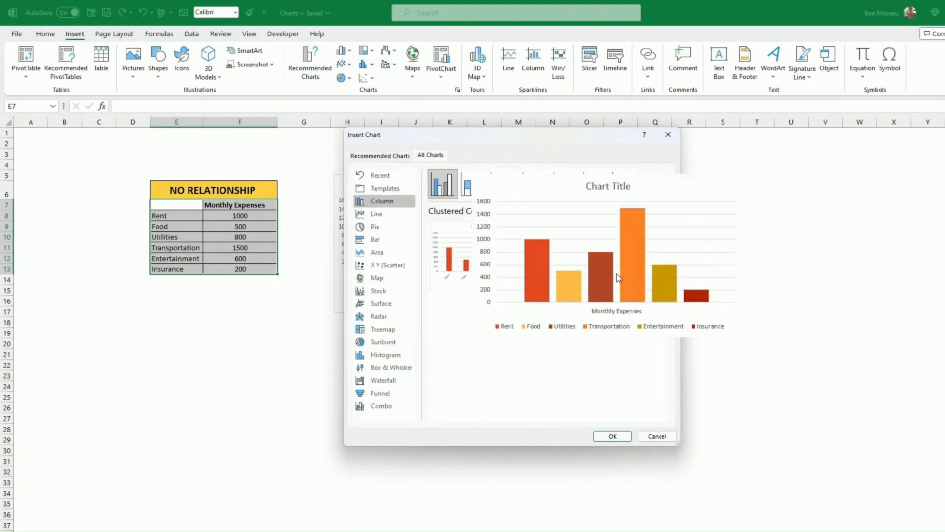
{"action": "left_click", "coordinate": [611, 437]}
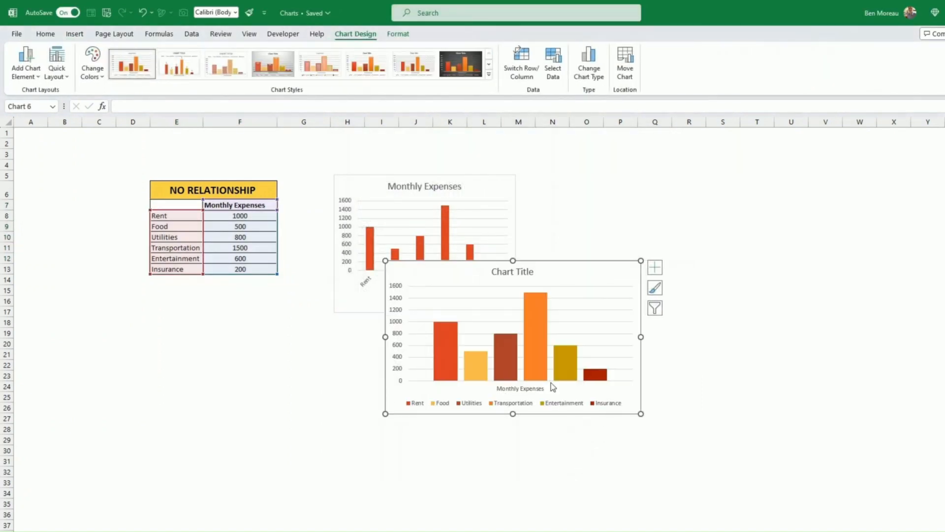
Move the new chart right of the first one and shrink it to match.
{"action": "left_click_drag", "start_coordinate": [570, 413], "coordinate": [702, 329]}
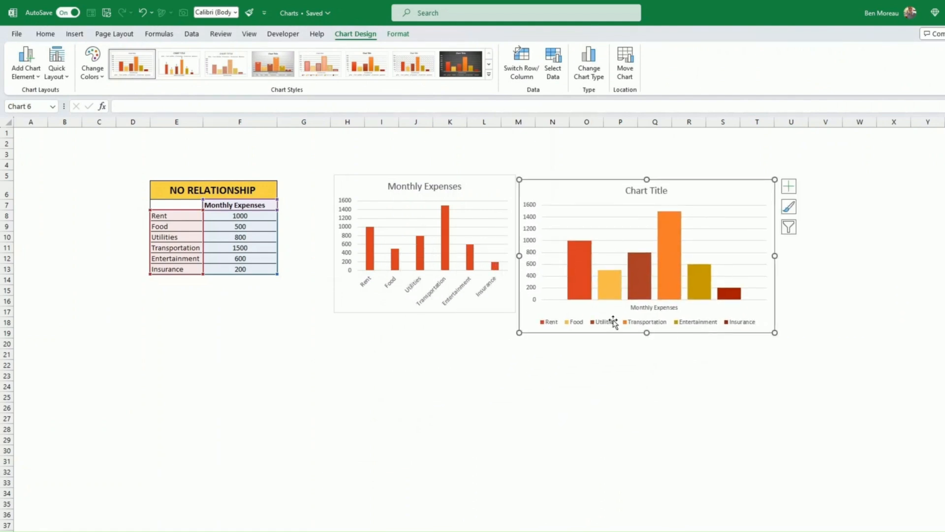
{"action": "left_click", "coordinate": [575, 273]}
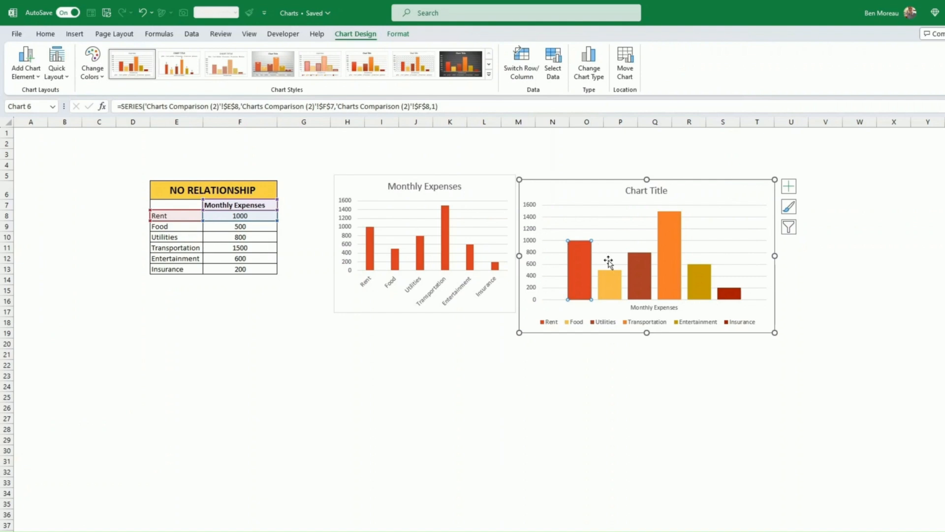
{"action": "left_click", "coordinate": [675, 288]}
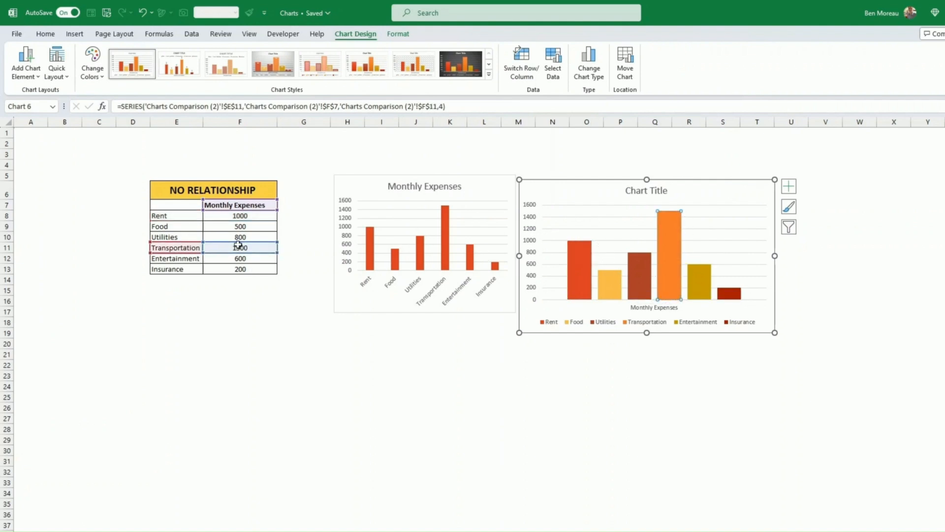
{"action": "left_click_drag", "start_coordinate": [771, 331], "coordinate": [748, 315]}
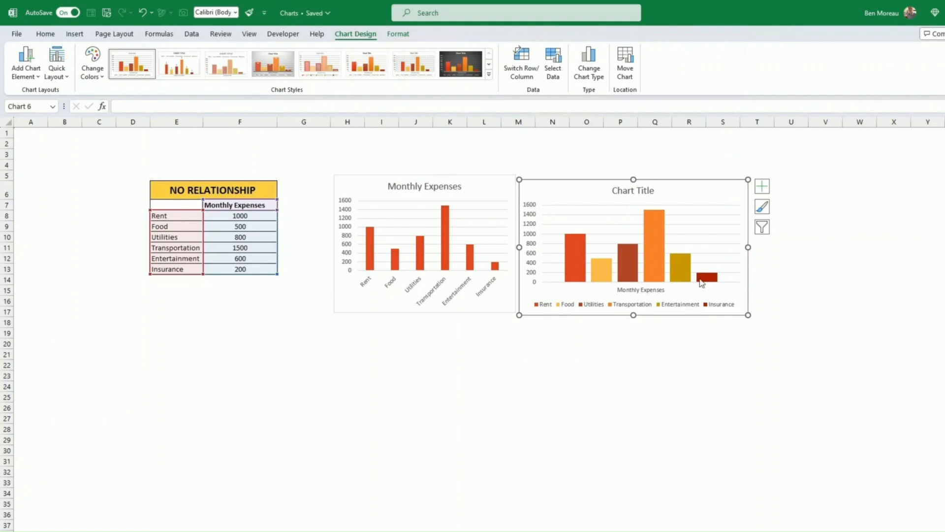
{"action": "left_click", "coordinate": [571, 265]}
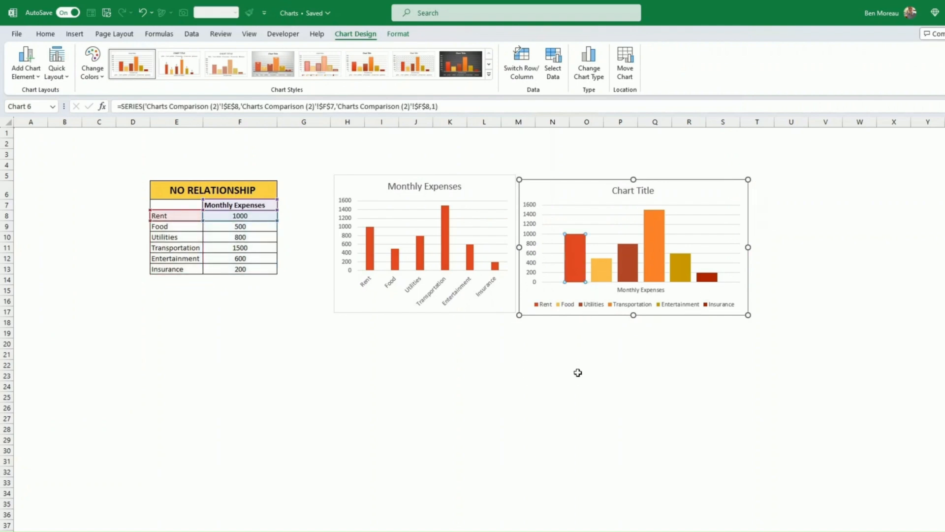
{"action": "left_click", "coordinate": [577, 374]}
{"action": "left_click", "coordinate": [577, 270]}
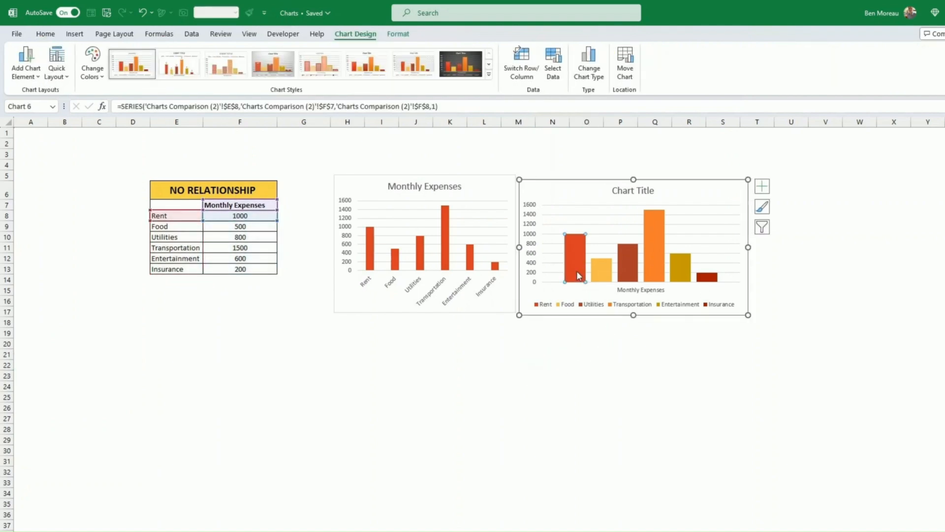
{"action": "left_click", "coordinate": [583, 333]}
Add data labels to the first chart's expense bars.
{"action": "left_click", "coordinate": [442, 246]}
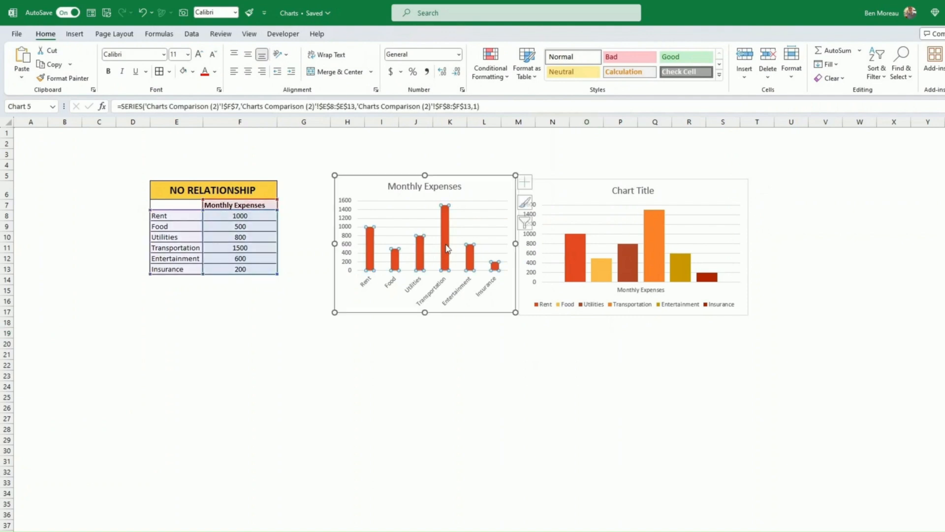
{"action": "right_click", "coordinate": [445, 243]}
{"action": "left_click", "coordinate": [508, 329]}
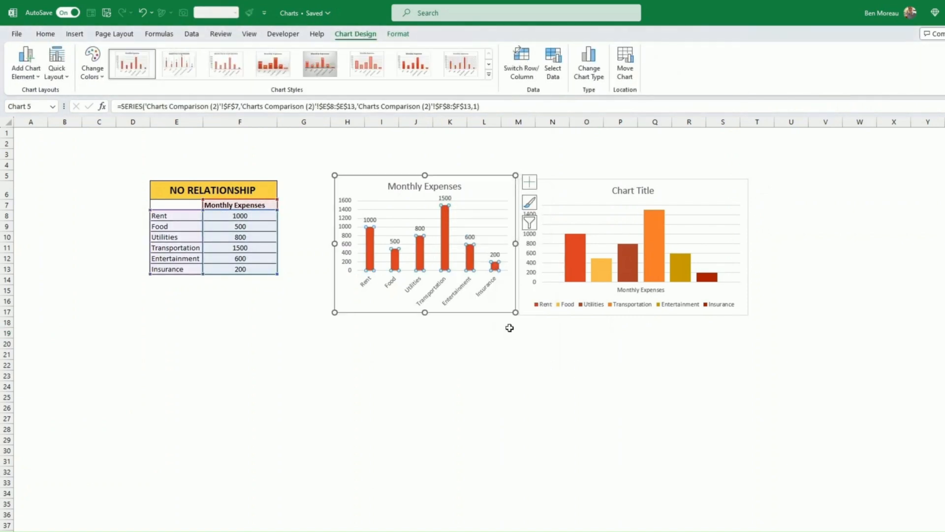
{"action": "left_click", "coordinate": [566, 313]}
{"action": "left_click", "coordinate": [510, 407]}
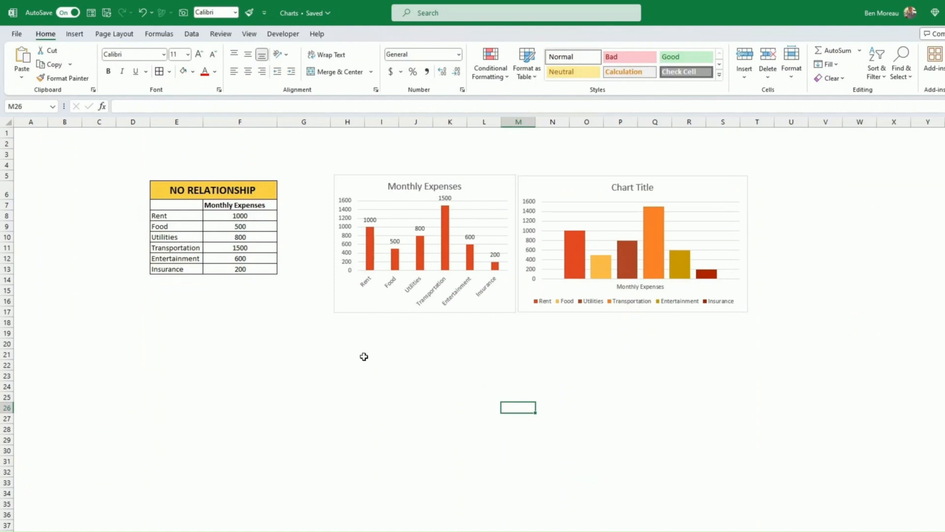
Insert a 2-D pie chart of Monthly Expenses (E7:F13) beside the other charts.
{"action": "left_click_drag", "start_coordinate": [176, 205], "coordinate": [239, 269]}
{"action": "left_click", "coordinate": [74, 33]}
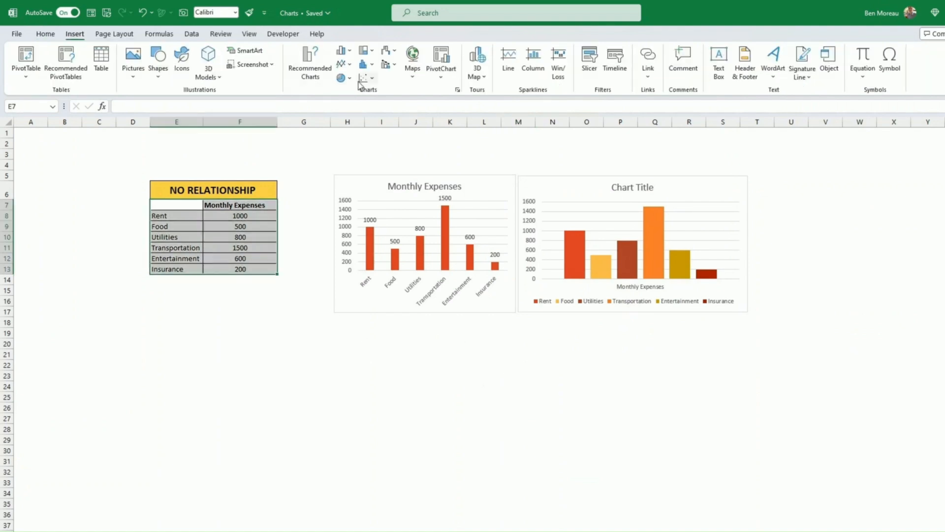
{"action": "left_click", "coordinate": [353, 80]}
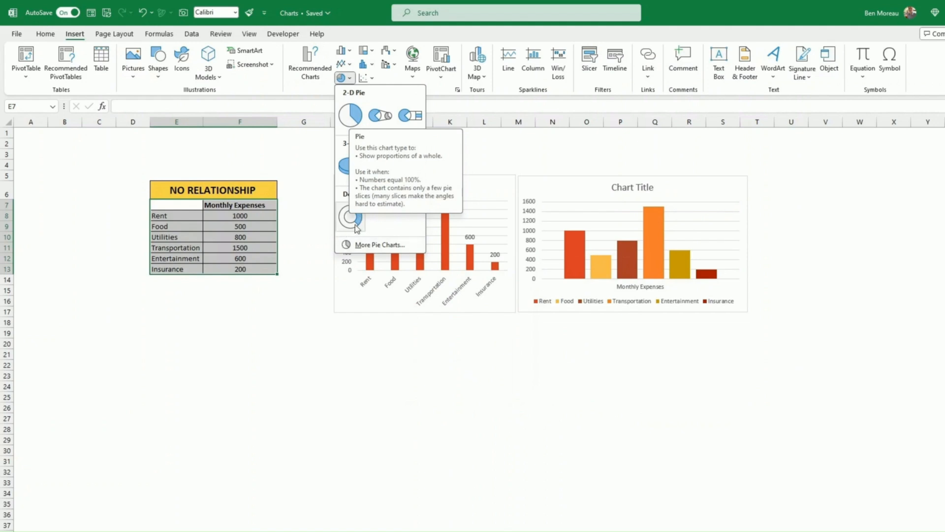
{"action": "left_click", "coordinate": [351, 115]}
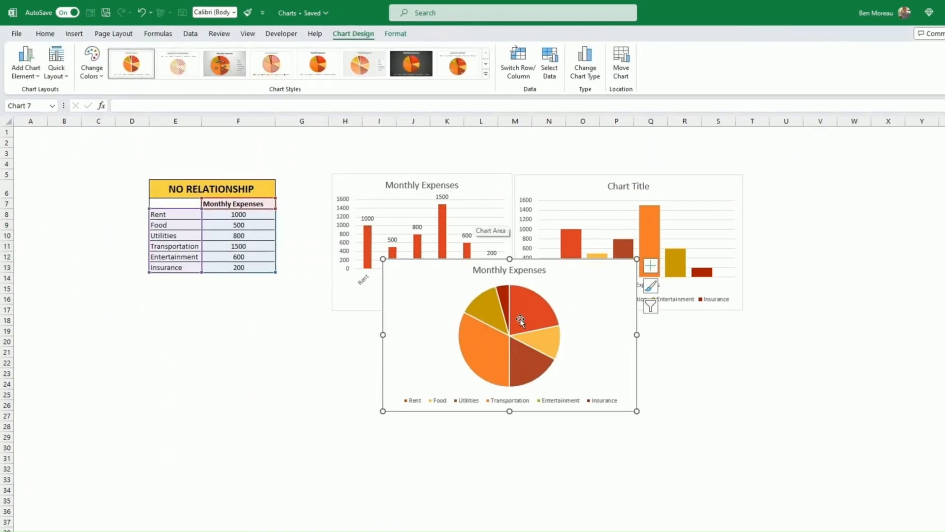
{"action": "left_click_drag", "start_coordinate": [534, 408], "coordinate": [849, 308]}
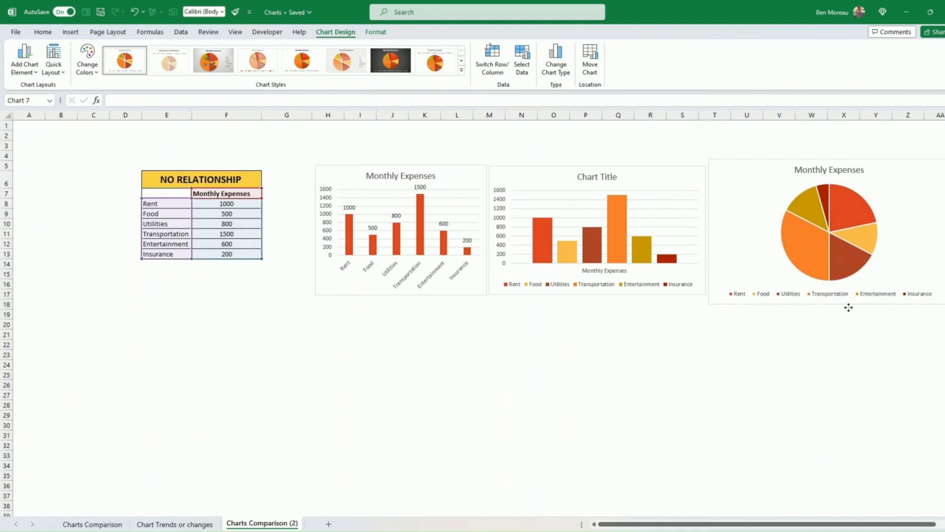
Add value labels to the pie chart's slices.
{"action": "left_click", "coordinate": [804, 251]}
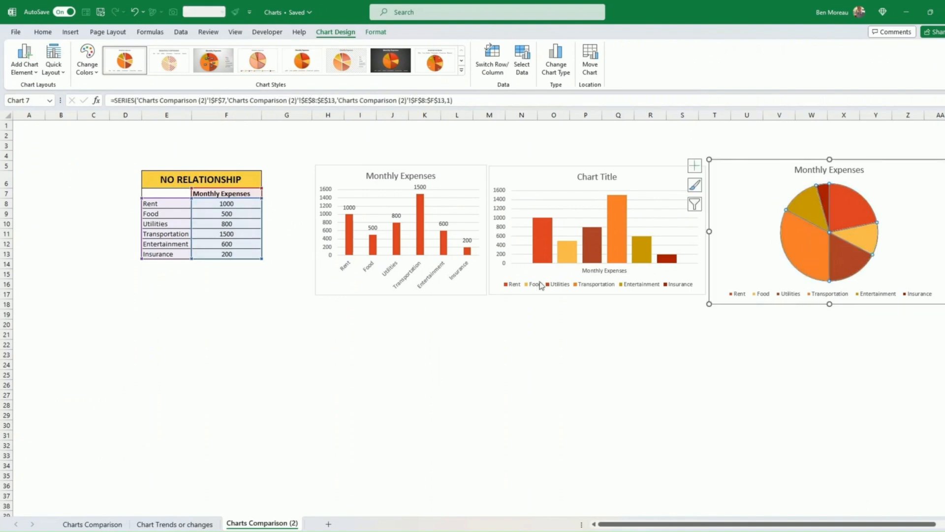
{"action": "right_click", "coordinate": [812, 256]}
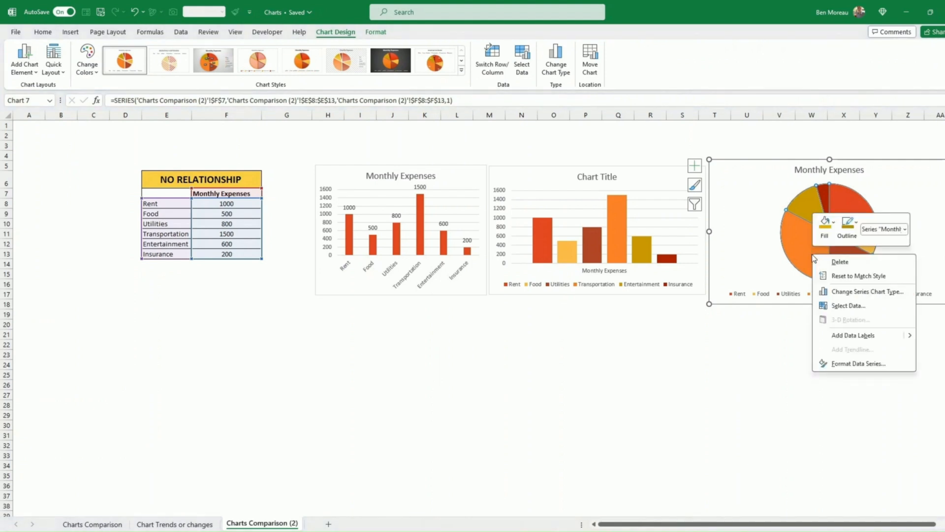
{"action": "left_click", "coordinate": [851, 336]}
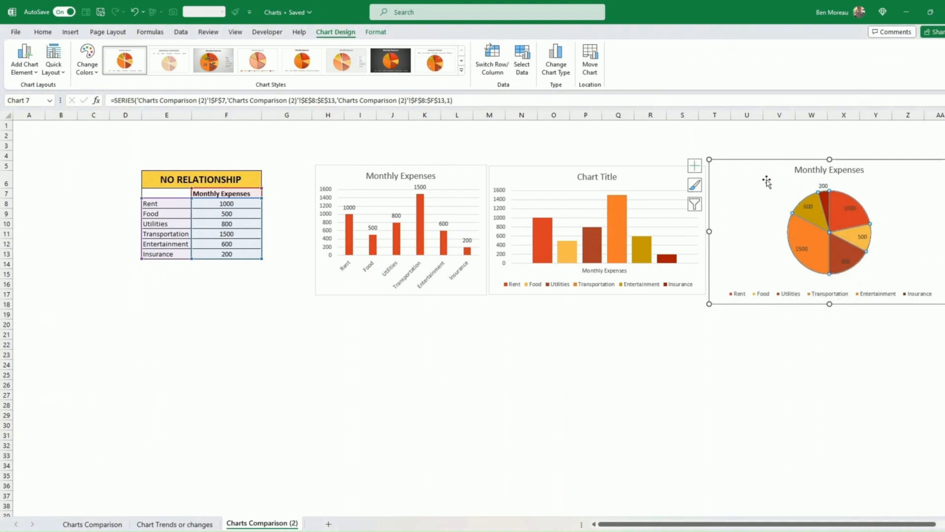
{"action": "left_click", "coordinate": [761, 169]}
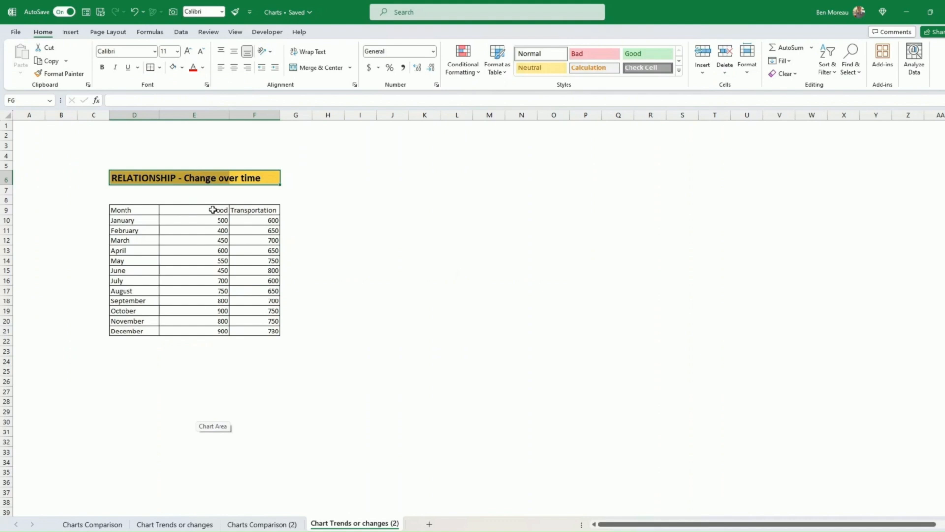
{"action": "left_click", "coordinate": [213, 209]}
{"action": "left_click_drag", "start_coordinate": [146, 221], "coordinate": [140, 330]}
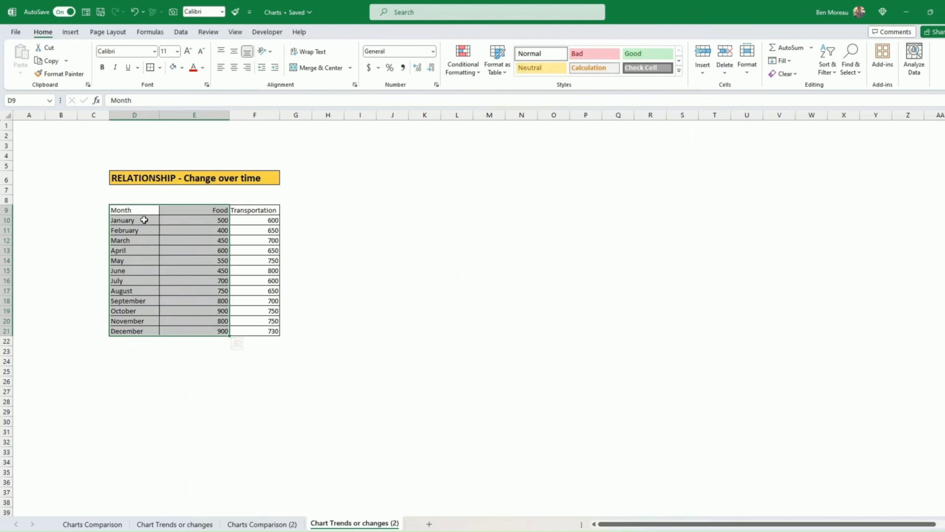
{"action": "left_click_drag", "start_coordinate": [140, 210], "coordinate": [197, 327]}
{"action": "left_click", "coordinate": [70, 32]}
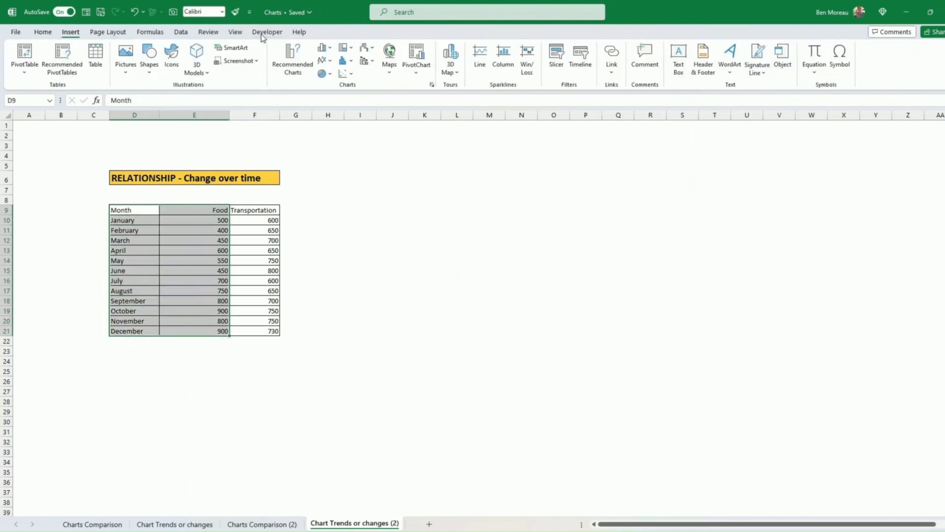
{"action": "left_click", "coordinate": [324, 60]}
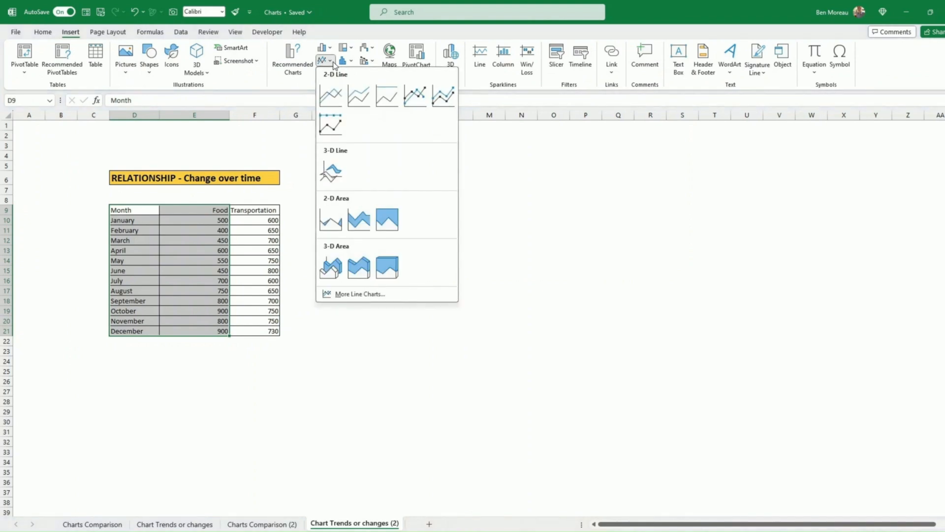
{"action": "left_click", "coordinate": [333, 96]}
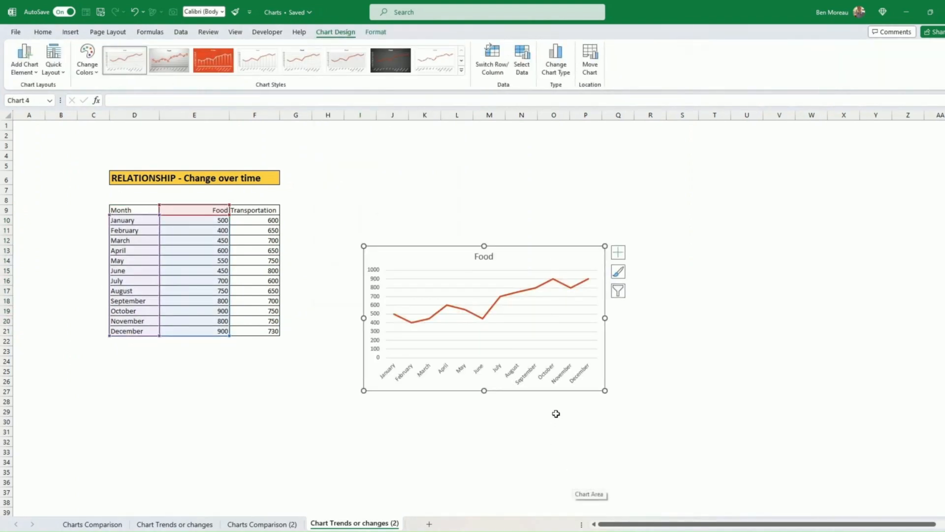
{"action": "left_click_drag", "start_coordinate": [552, 395], "coordinate": [554, 344]}
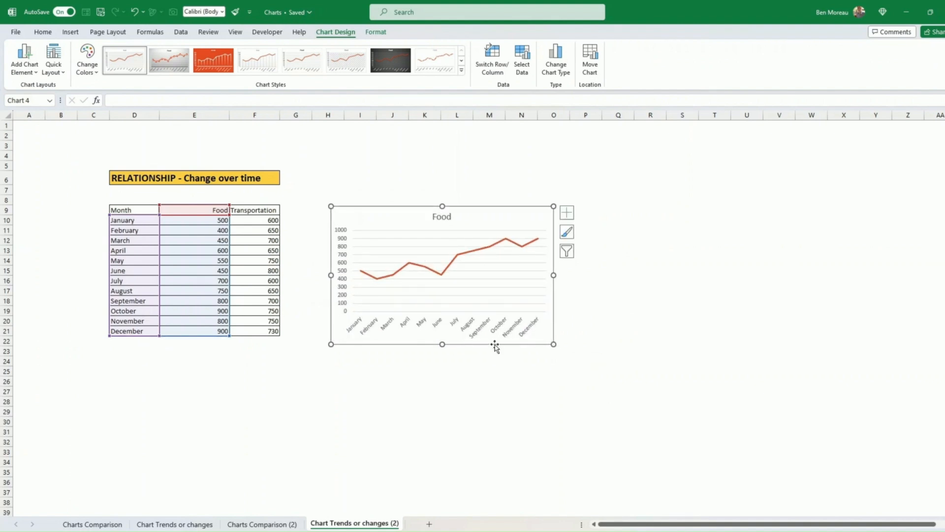
{"action": "key", "text": "Delete"}
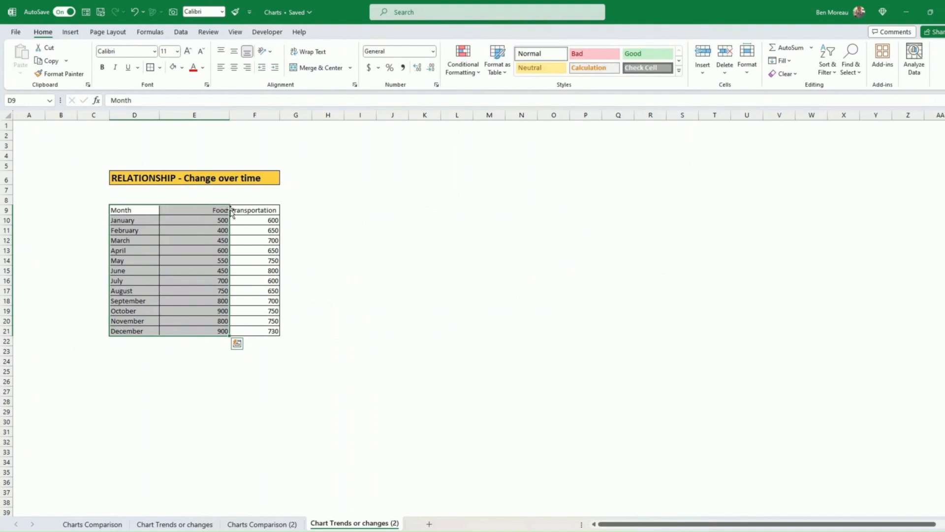
Insert a 2-D line chart of Month, Food and Transportation, narrowed and placed beside the table.
{"action": "left_click", "coordinate": [247, 211]}
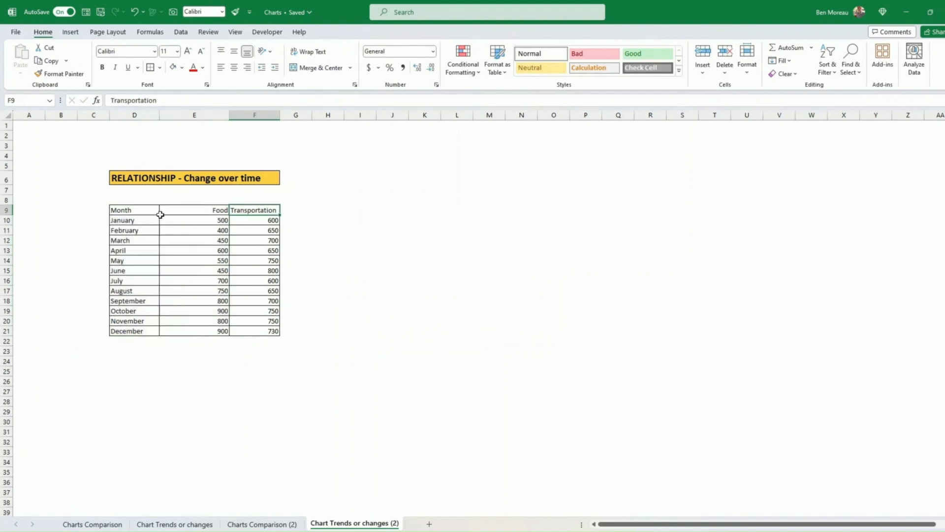
{"action": "left_click_drag", "start_coordinate": [134, 213], "coordinate": [237, 331]}
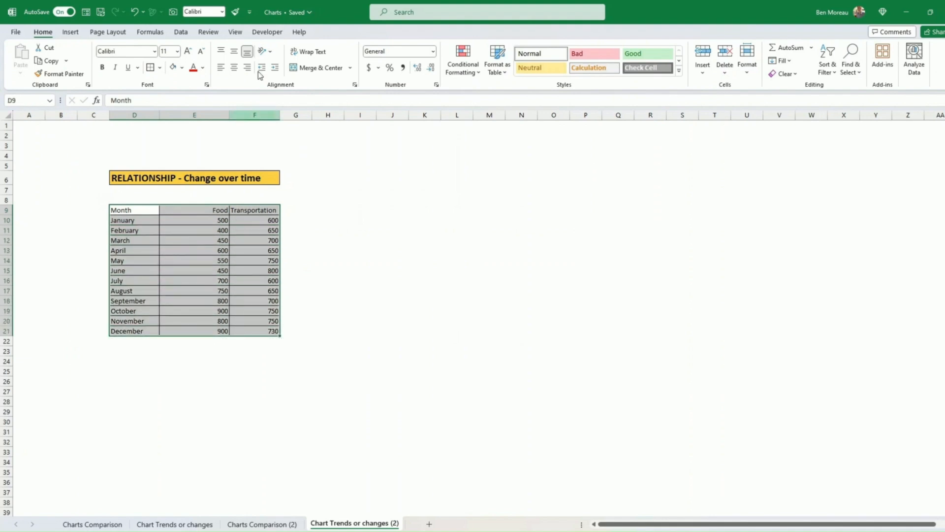
{"action": "left_click", "coordinate": [70, 33]}
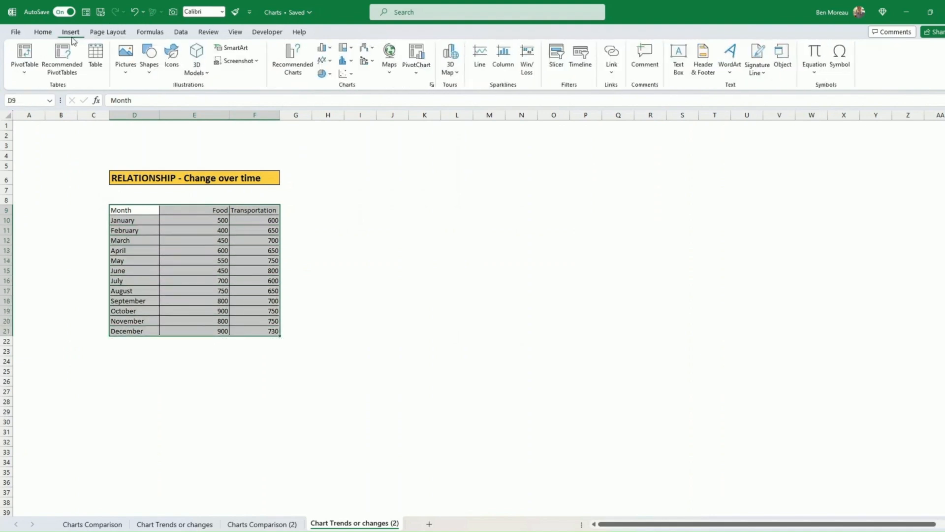
{"action": "left_click", "coordinate": [330, 61]}
{"action": "left_click", "coordinate": [331, 97]}
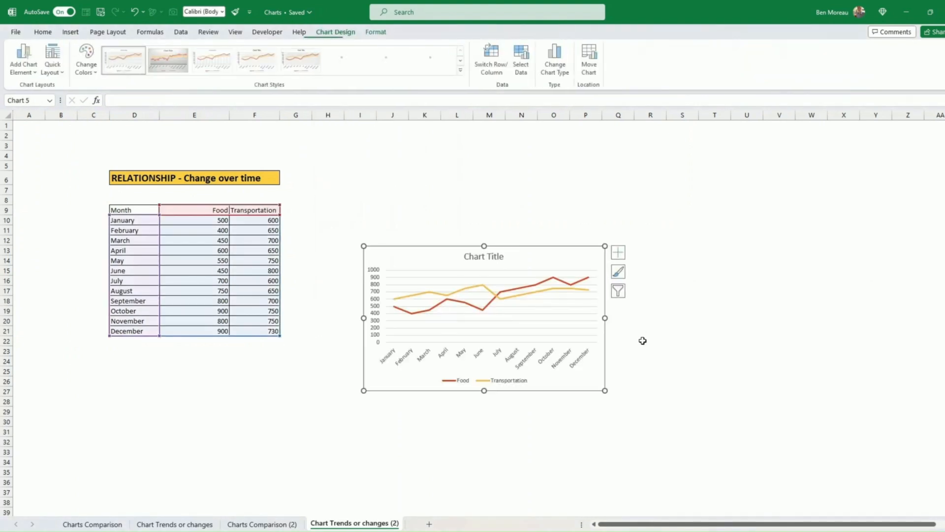
{"action": "left_click_drag", "start_coordinate": [602, 390], "coordinate": [502, 343]}
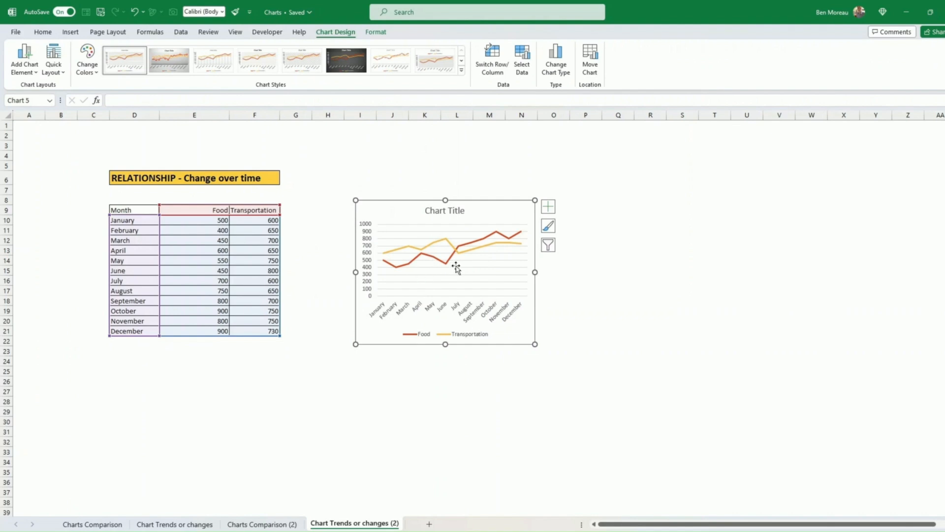
{"action": "left_click_drag", "start_coordinate": [500, 342], "coordinate": [487, 339]}
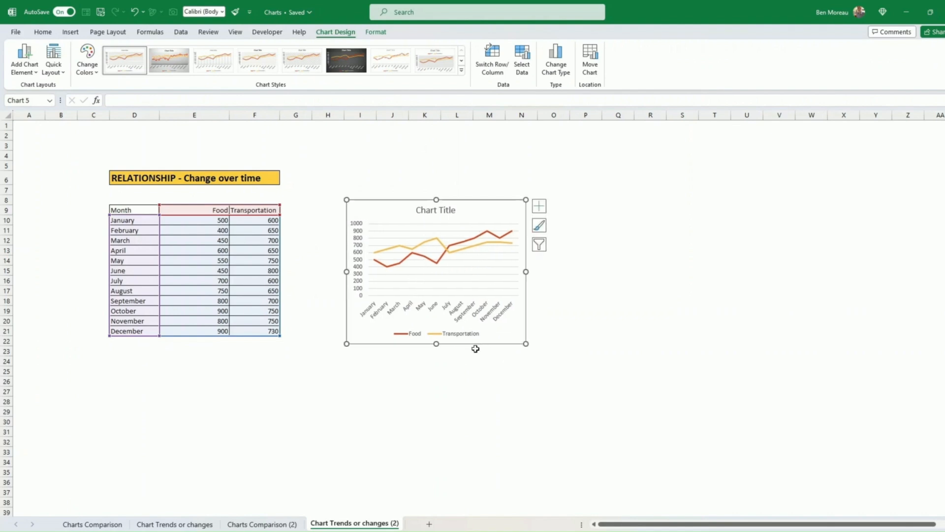
{"action": "left_click_drag", "start_coordinate": [134, 209], "coordinate": [263, 332]}
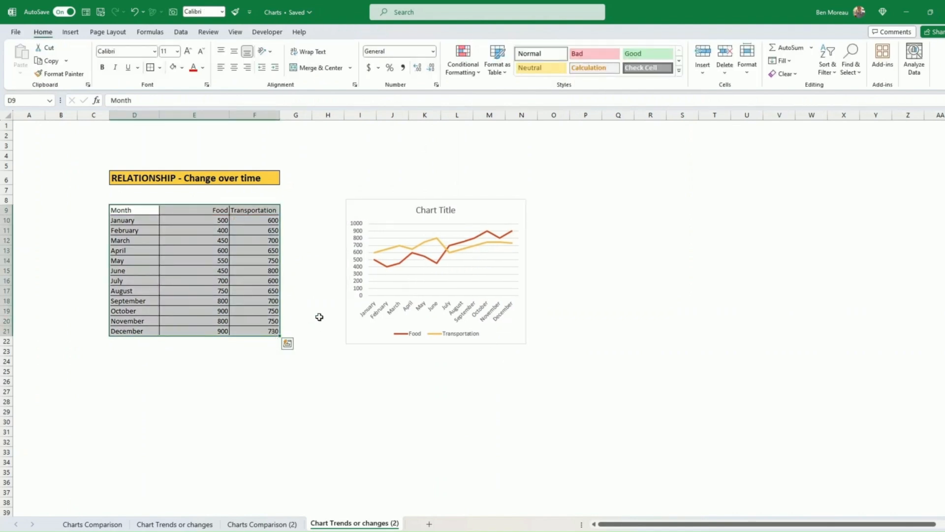
Insert a Line with Markers chart, sized to match and placed beside the first line chart.
{"action": "left_click", "coordinate": [70, 32]}
{"action": "left_click", "coordinate": [326, 61]}
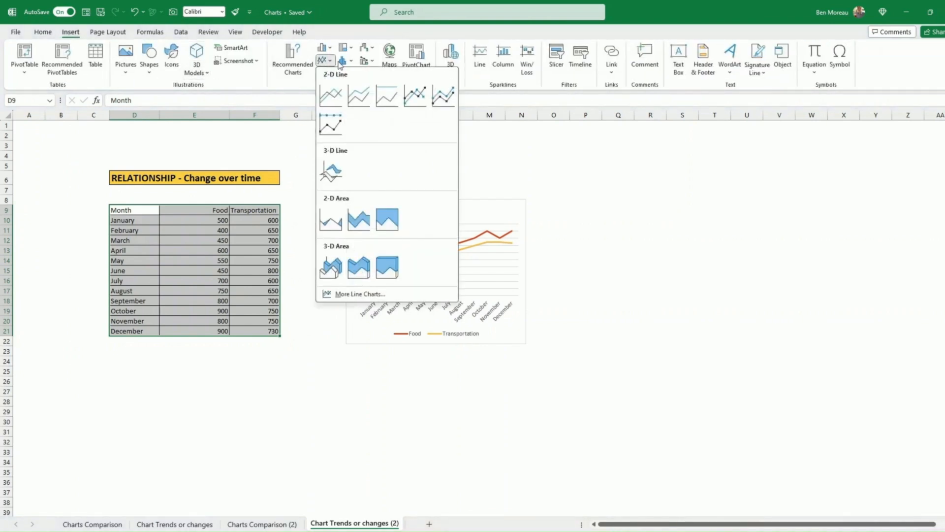
{"action": "left_click", "coordinate": [414, 95]}
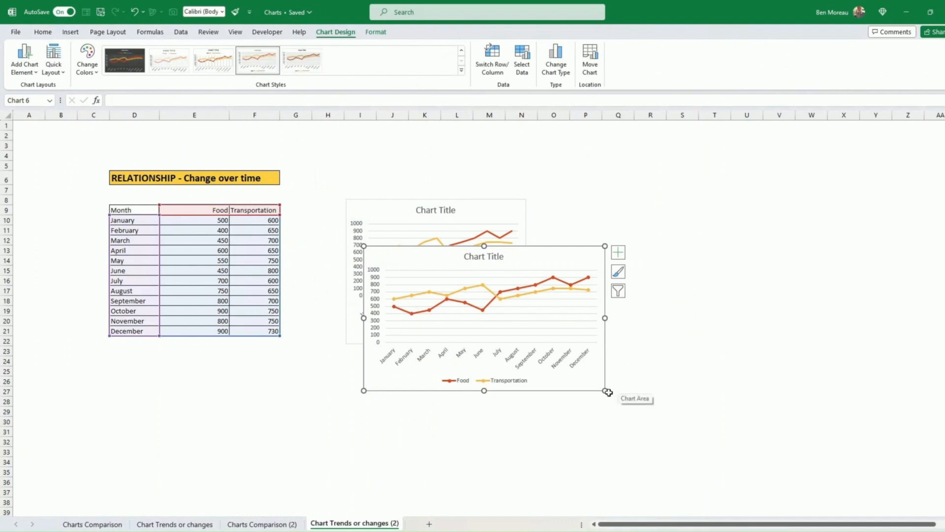
{"action": "left_click_drag", "start_coordinate": [605, 390], "coordinate": [562, 425]}
{"action": "left_click_drag", "start_coordinate": [480, 426], "coordinate": [642, 378]}
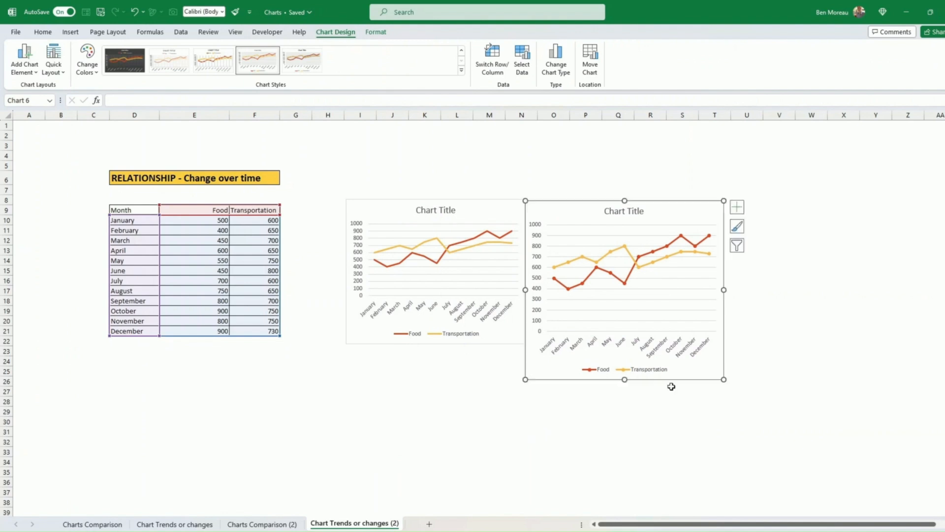
{"action": "left_click_drag", "start_coordinate": [721, 377], "coordinate": [715, 344]}
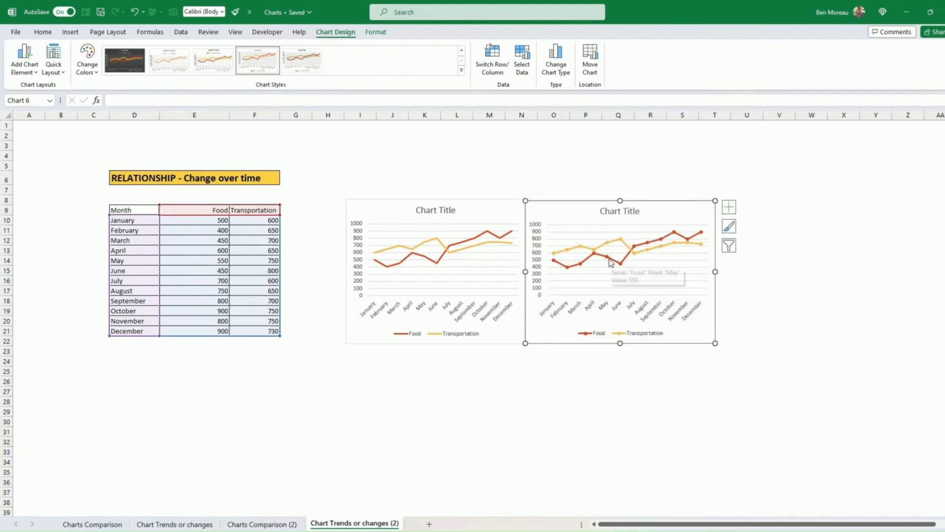
Add value labels to the Food line of the markers chart.
{"action": "right_click", "coordinate": [610, 262]}
{"action": "left_click", "coordinate": [665, 341]}
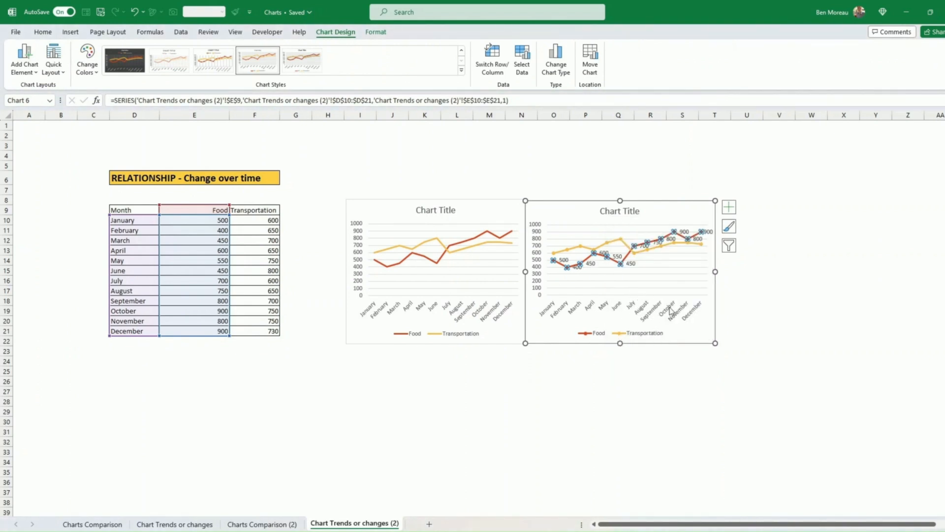
{"action": "left_click", "coordinate": [690, 344]}
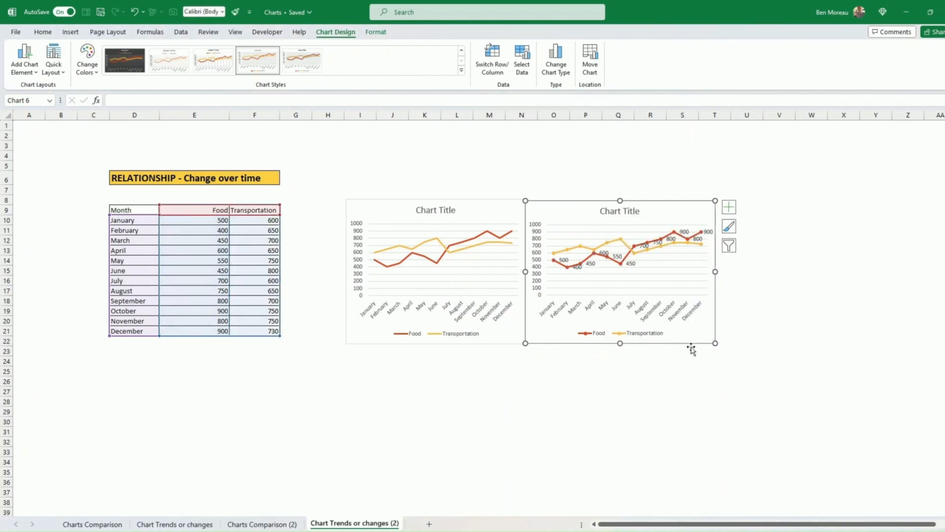
{"action": "left_click", "coordinate": [684, 382]}
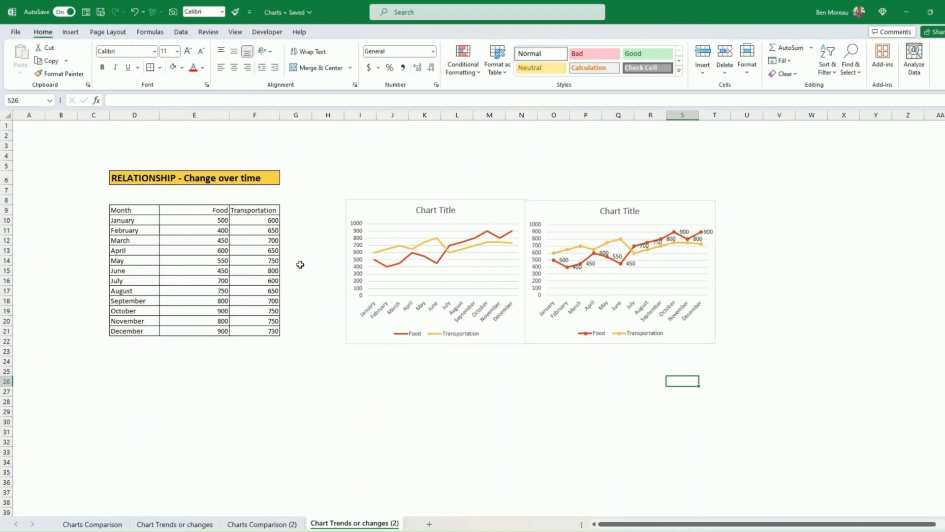
{"action": "left_click_drag", "start_coordinate": [139, 208], "coordinate": [175, 333]}
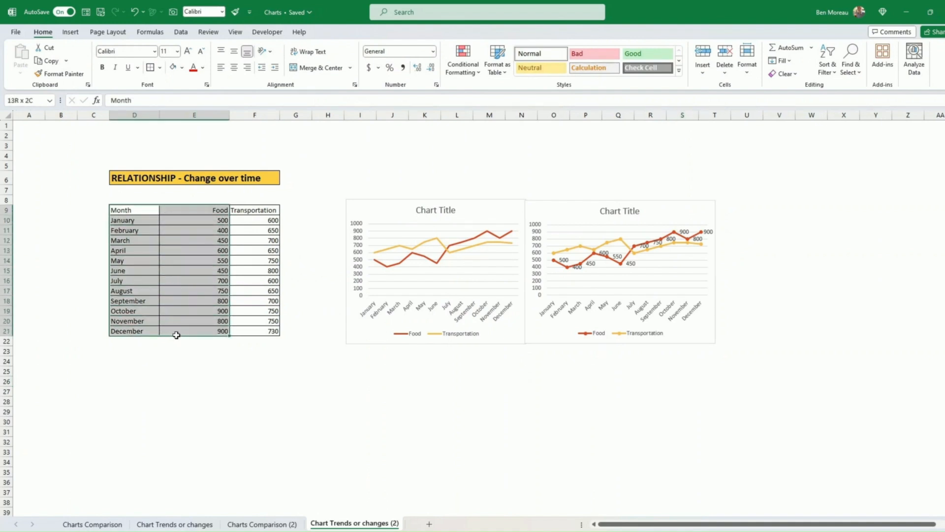
Insert a 2-D area chart of monthly Food values right of the two line charts.
{"action": "left_click", "coordinate": [71, 34]}
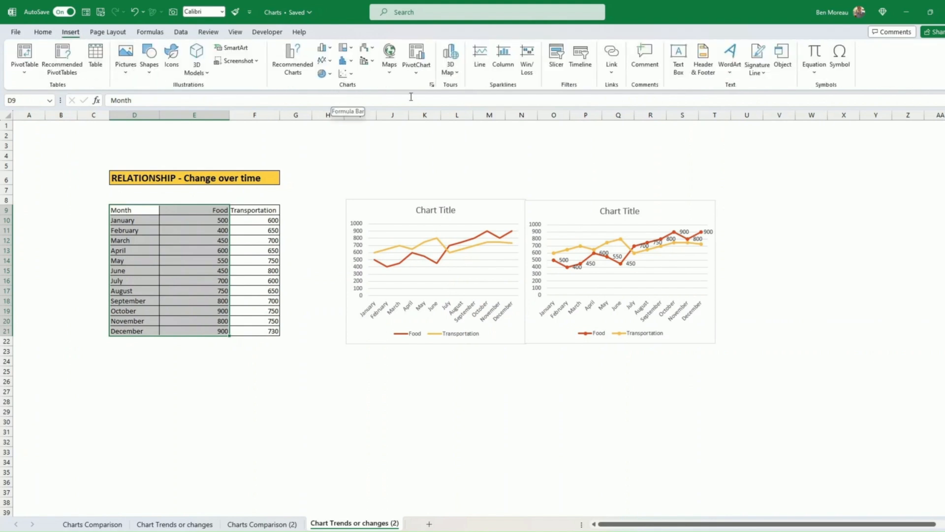
{"action": "left_click", "coordinate": [331, 61]}
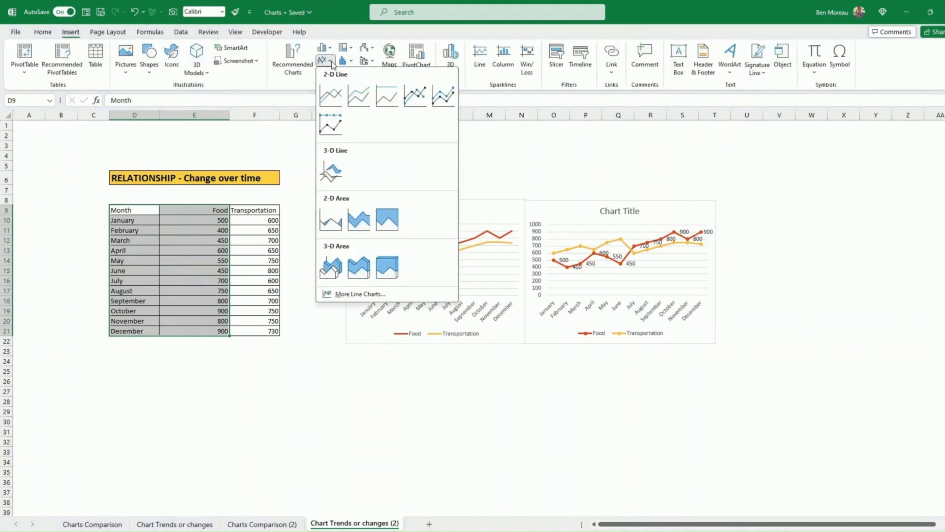
{"action": "left_click", "coordinate": [336, 225]}
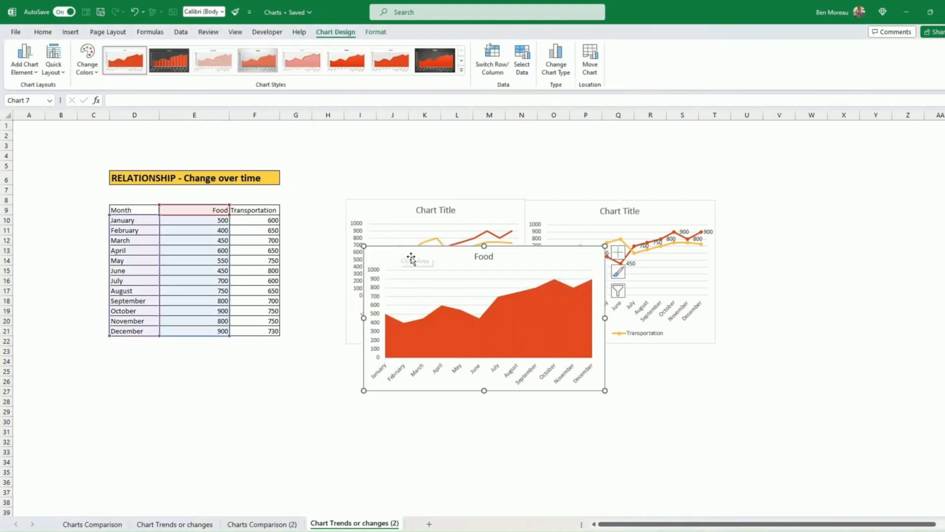
{"action": "left_click_drag", "start_coordinate": [529, 391], "coordinate": [830, 343]}
{"action": "left_click", "coordinate": [811, 292]}
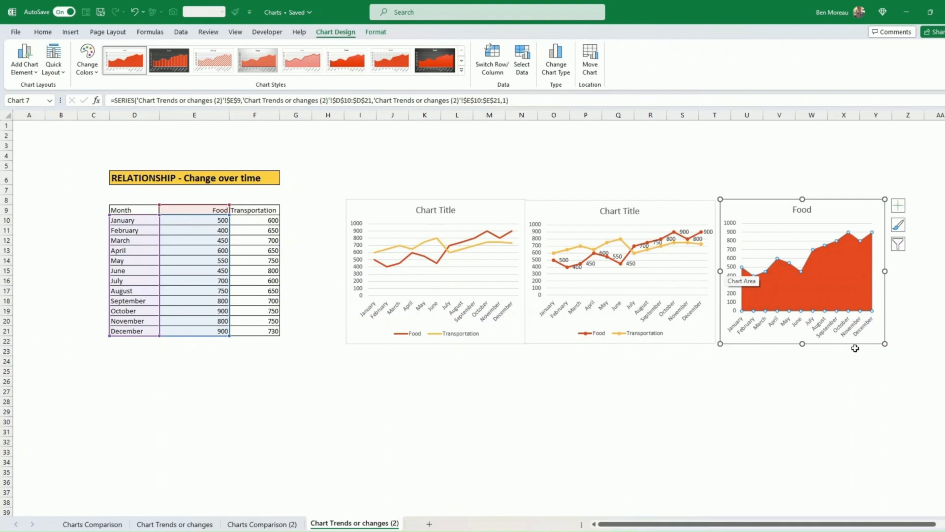
{"action": "left_click", "coordinate": [355, 418]}
{"action": "left_click_drag", "start_coordinate": [123, 210], "coordinate": [271, 332]}
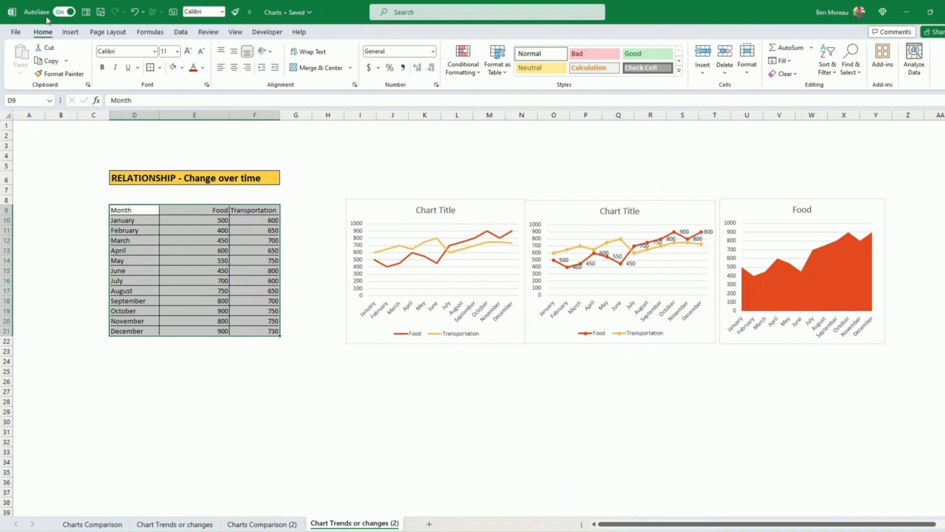
Replace a plain area chart with a stacked Food/Transportation area chart, resized below the line charts.
{"action": "left_click", "coordinate": [70, 32]}
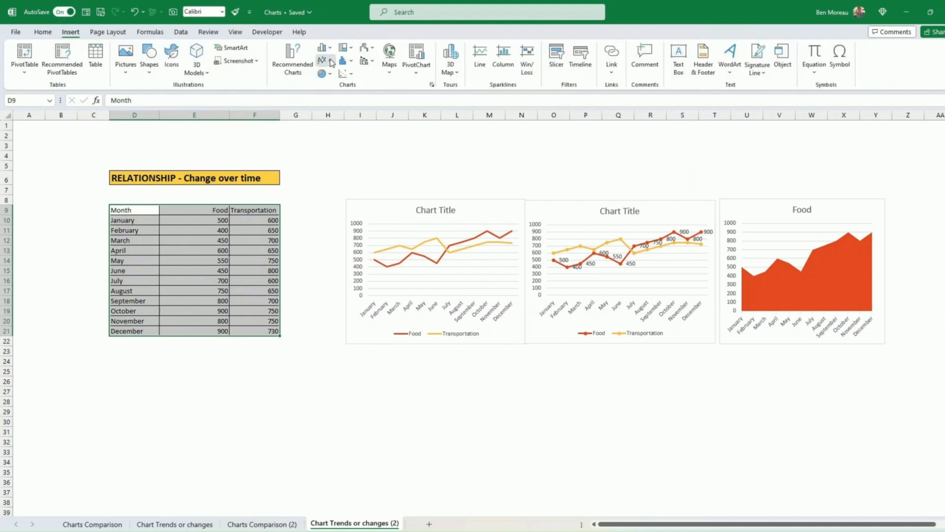
{"action": "left_click", "coordinate": [323, 60]}
{"action": "left_click", "coordinate": [339, 219]}
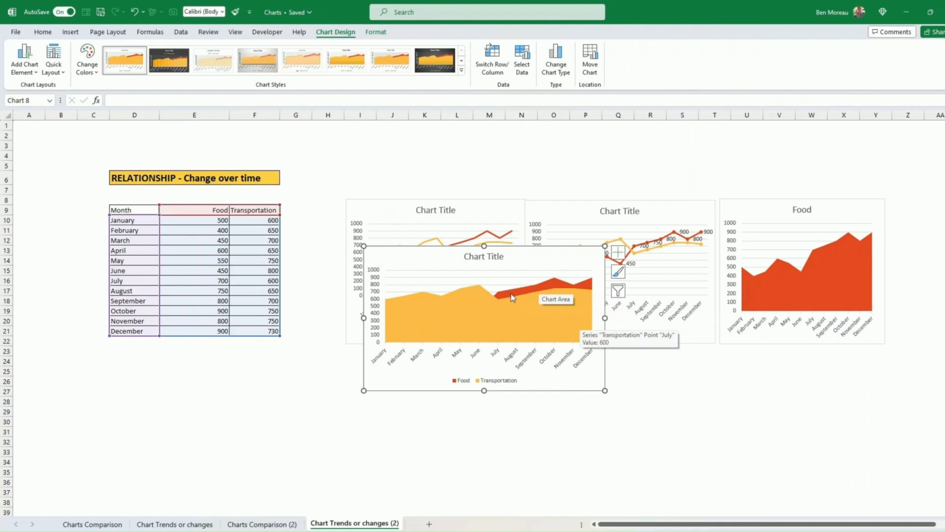
{"action": "key", "text": "Delete"}
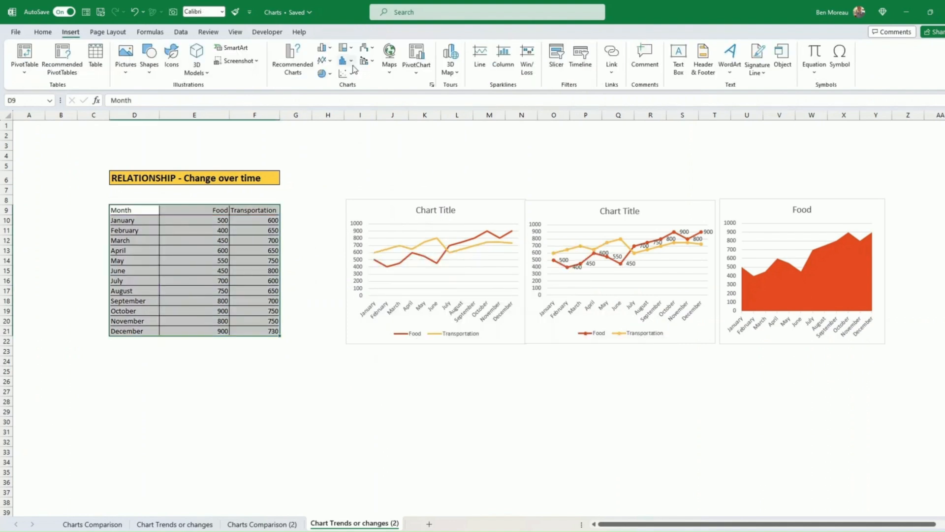
{"action": "left_click", "coordinate": [329, 60]}
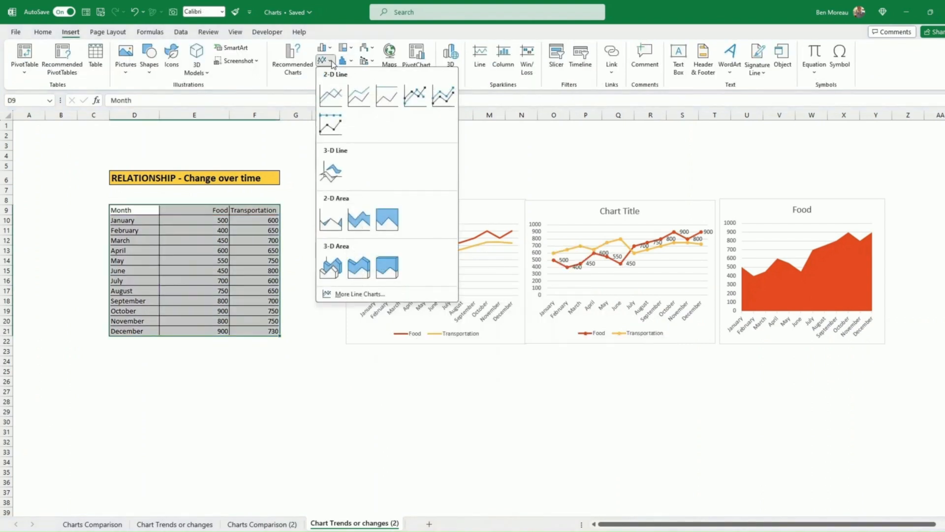
{"action": "left_click", "coordinate": [365, 222]}
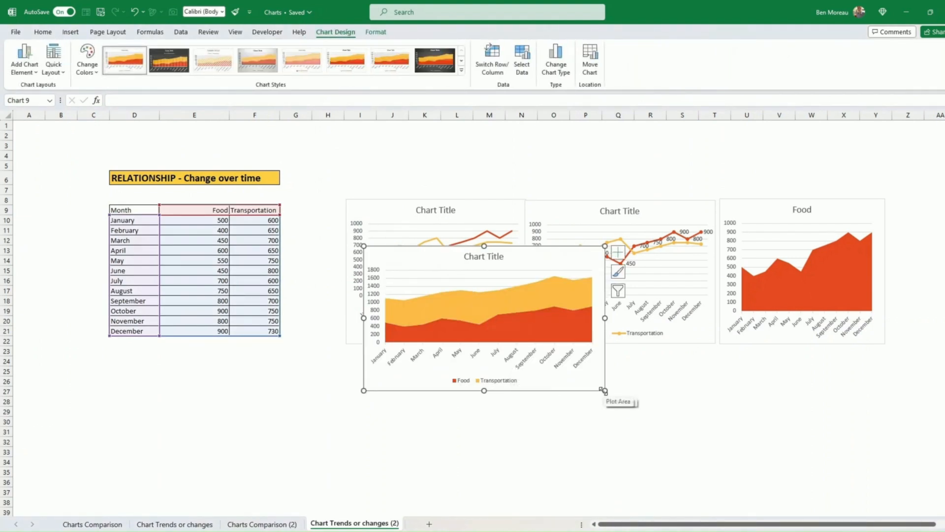
{"action": "mouse_move", "coordinate": [604, 392]}
{"action": "left_mouse_down"}
{"action": "mouse_move", "coordinate": [569, 399]}
{"action": "mouse_move", "coordinate": [506, 452]}
{"action": "mouse_move", "coordinate": [498, 504]}
{"action": "left_mouse_up"}
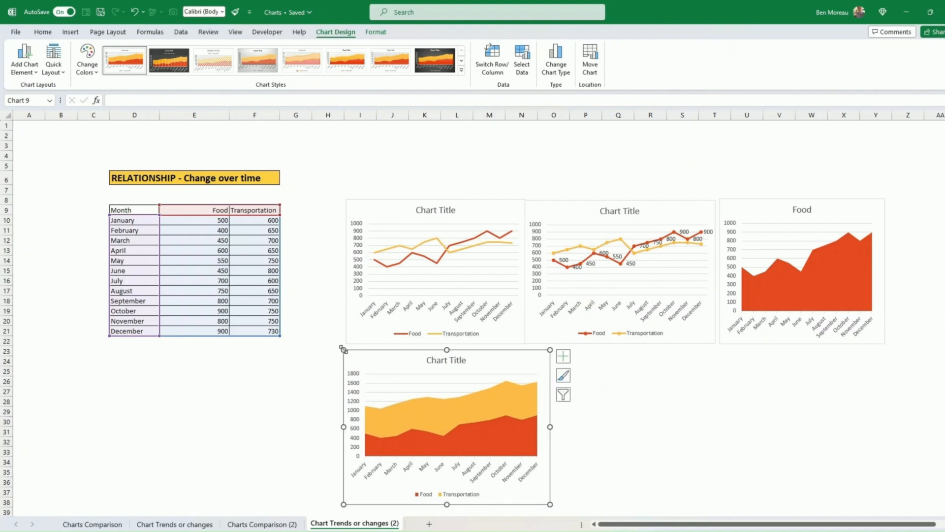
{"action": "left_click_drag", "start_coordinate": [344, 348], "coordinate": [350, 350]}
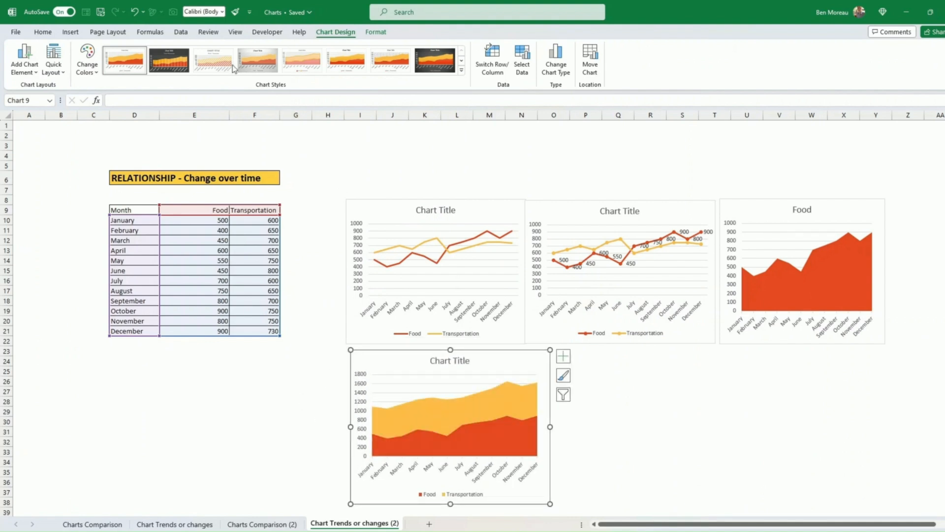
{"action": "left_click", "coordinate": [72, 33]}
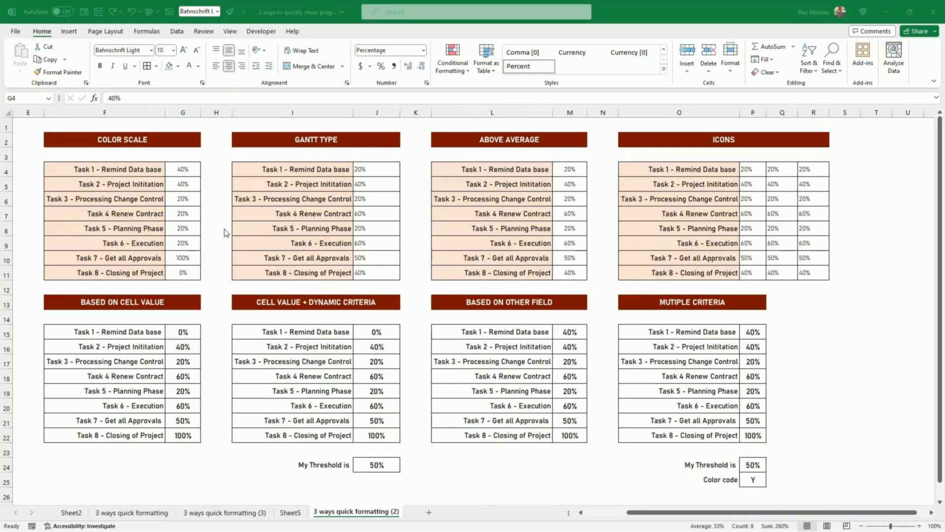
Apply a green-yellow-red colour scale to the Color Scale percentages G4:G11.
{"action": "left_click_drag", "start_coordinate": [144, 170], "coordinate": [147, 274]}
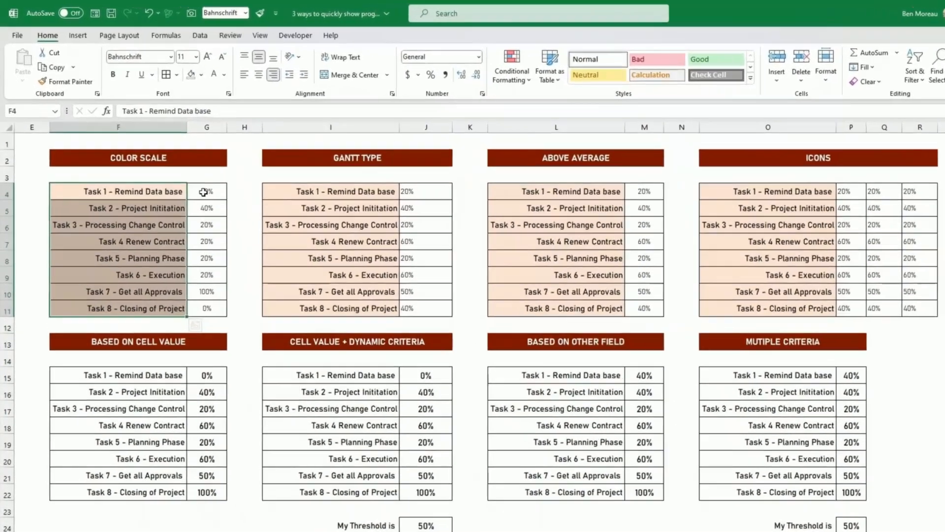
{"action": "left_click_drag", "start_coordinate": [184, 172], "coordinate": [187, 273]}
{"action": "left_click", "coordinate": [190, 190]}
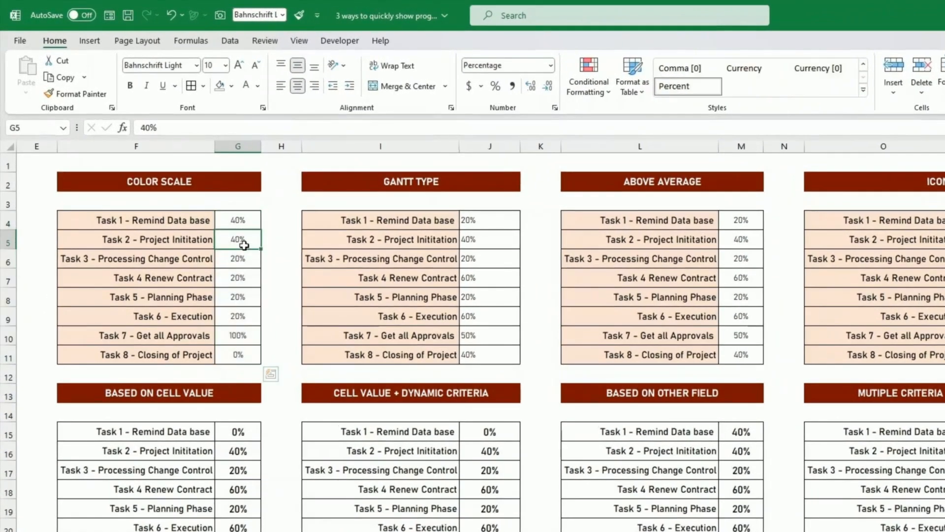
{"action": "left_click", "coordinate": [279, 239]}
{"action": "left_click_drag", "start_coordinate": [246, 221], "coordinate": [242, 353]}
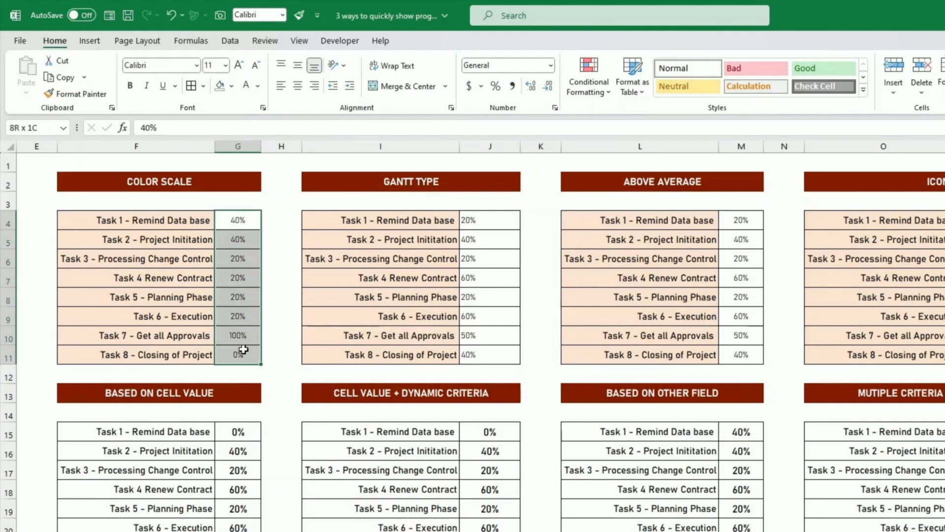
{"action": "left_click", "coordinate": [594, 89]}
{"action": "mouse_move", "coordinate": [665, 198]}
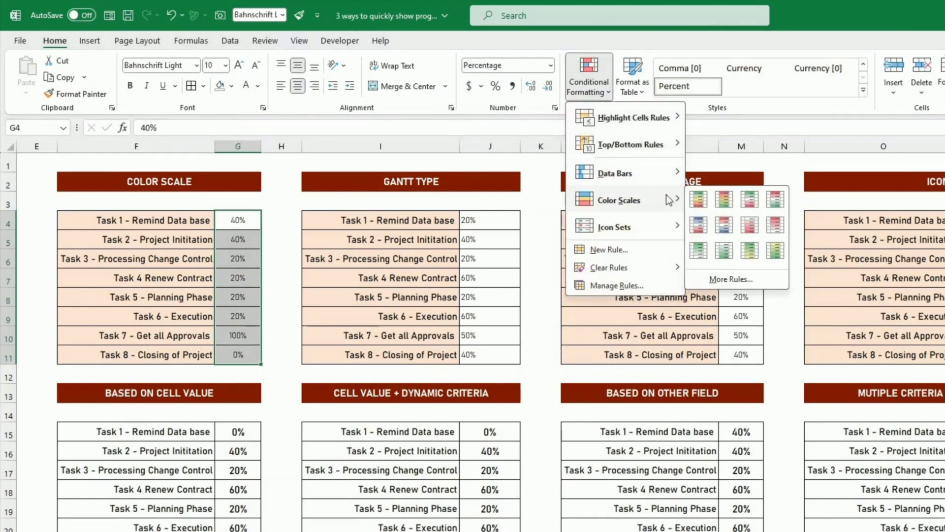
{"action": "left_click", "coordinate": [696, 204]}
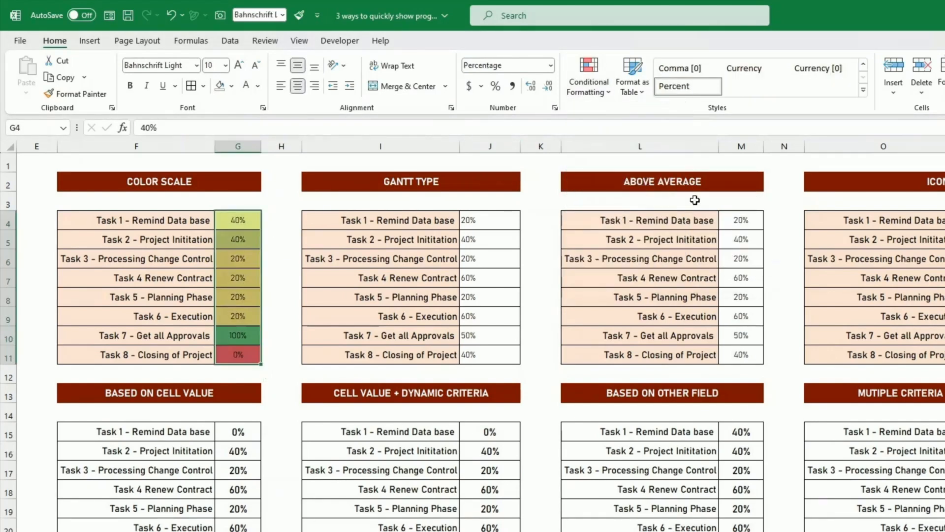
Set Task 7 (G10) and Task 8 (G11) to 50%.
{"action": "left_click", "coordinate": [250, 352]}
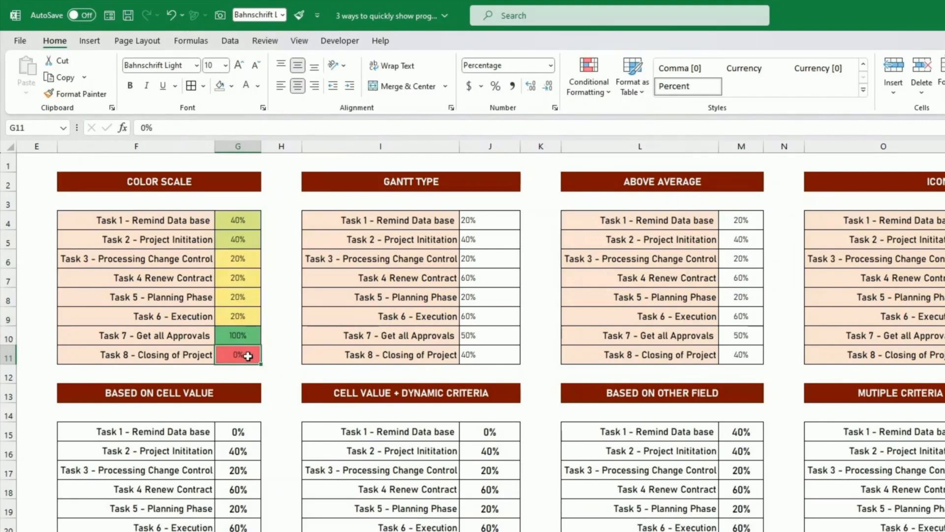
{"action": "left_click", "coordinate": [249, 336]}
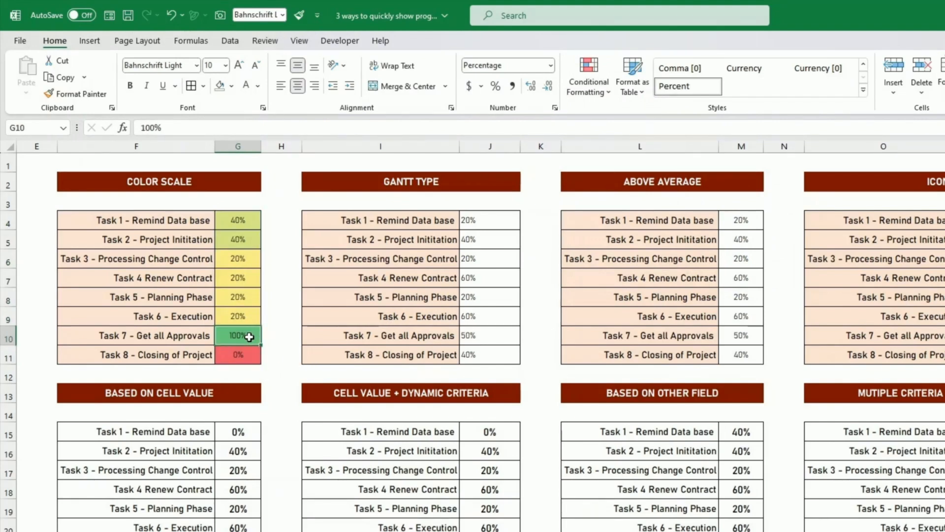
{"action": "type", "text": "50"}
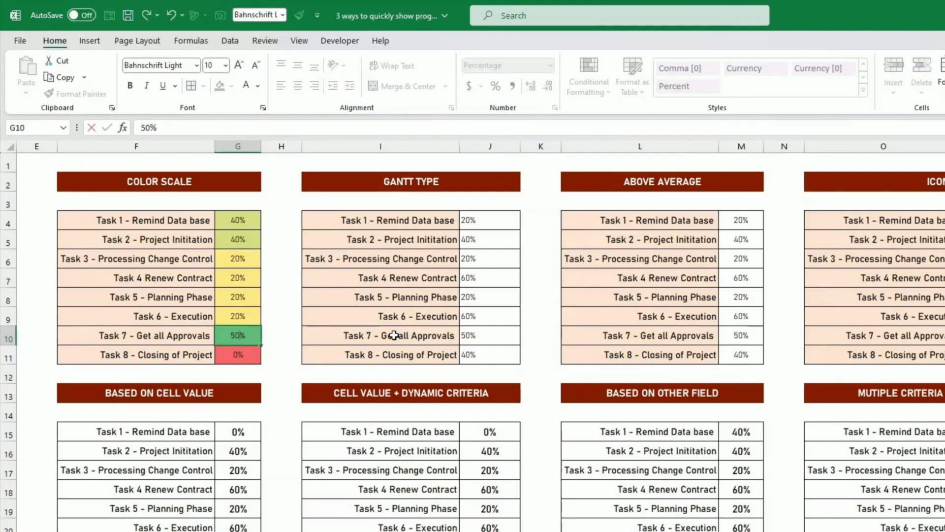
{"action": "key", "text": "Return"}
{"action": "type", "text": "50"}
{"action": "key", "text": "Return"}
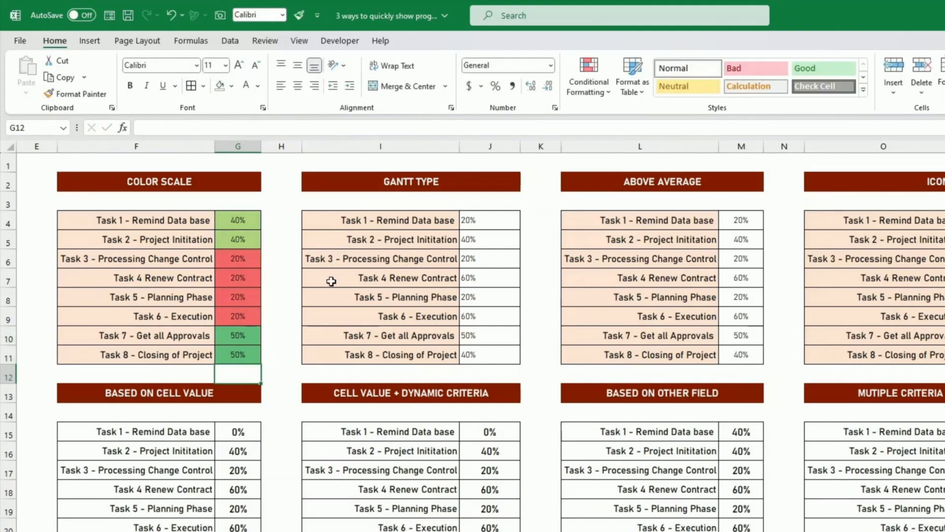
{"action": "left_click", "coordinate": [248, 335]}
{"action": "left_click_drag", "start_coordinate": [247, 335], "coordinate": [247, 350]}
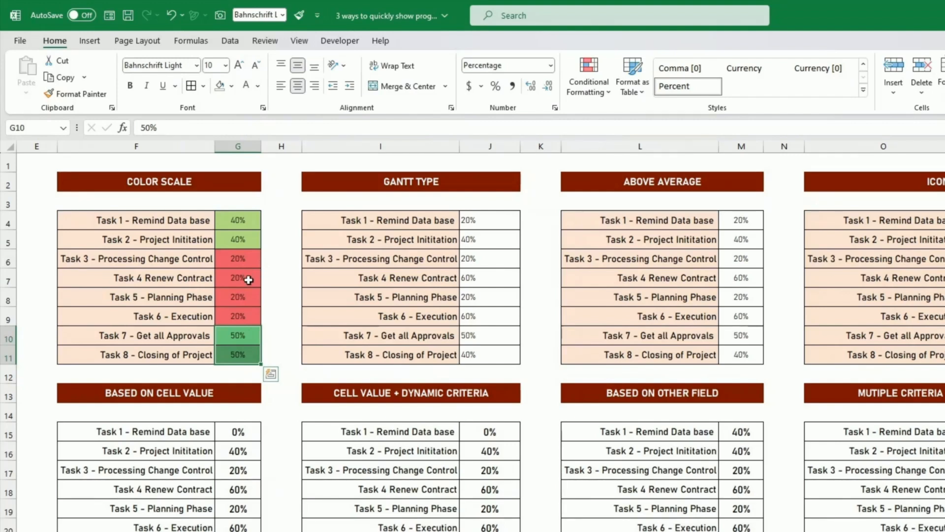
Edit the G4:G11 colour scale rule to use fixed Number bounds, with maximum 1.
{"action": "left_click", "coordinate": [243, 219]}
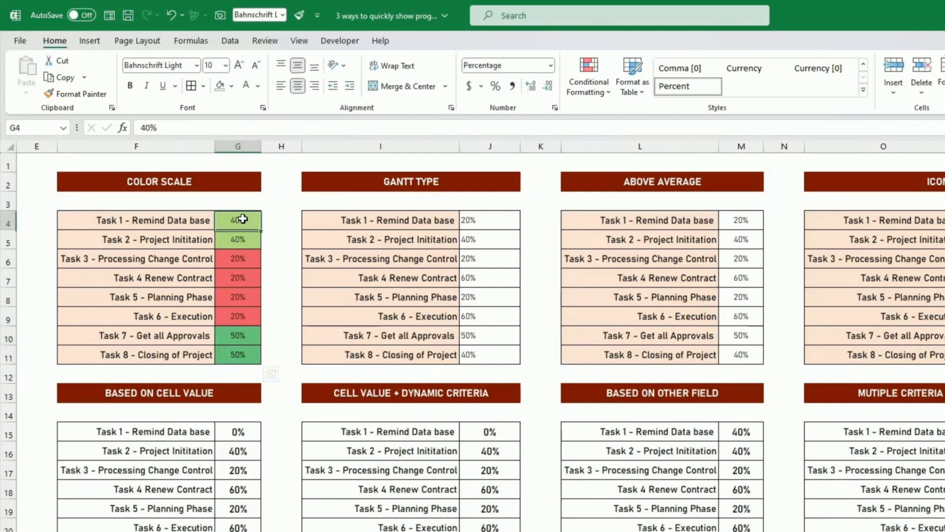
{"action": "left_click_drag", "start_coordinate": [242, 219], "coordinate": [239, 354]}
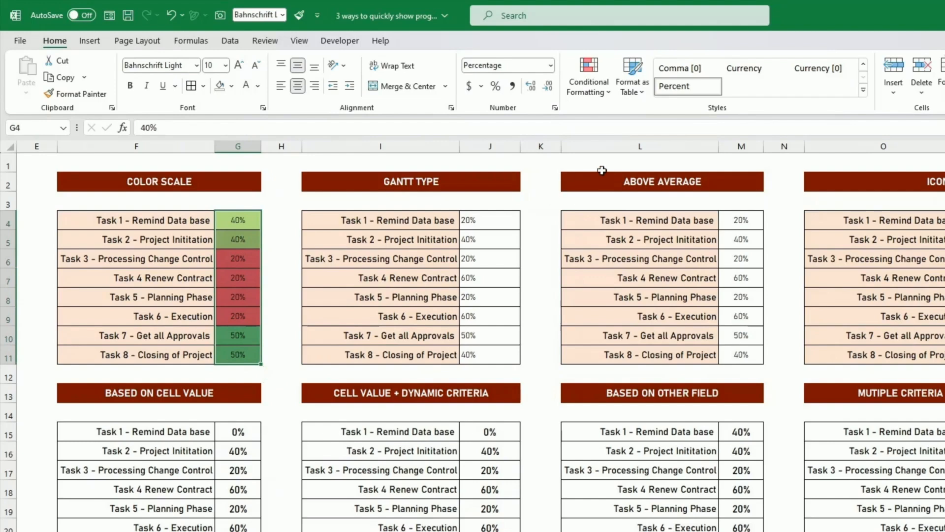
{"action": "left_click", "coordinate": [599, 88]}
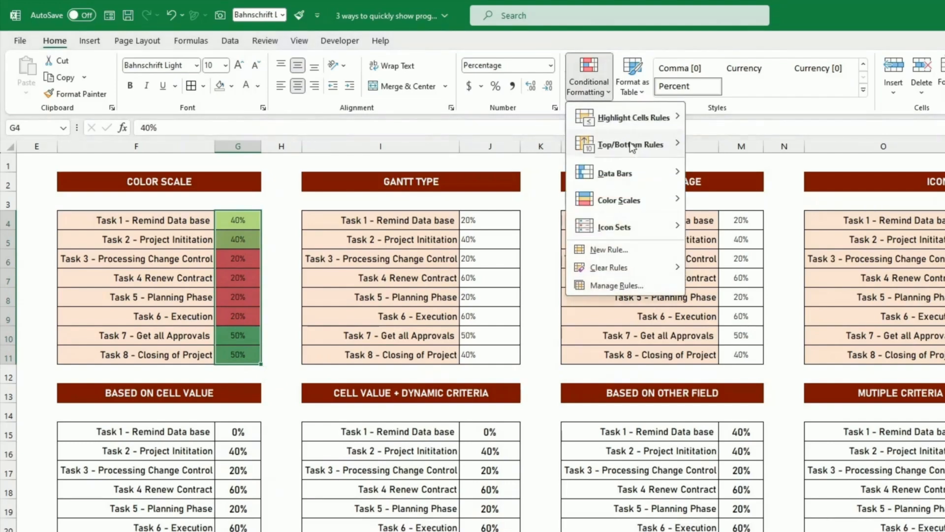
{"action": "left_click", "coordinate": [621, 285]}
{"action": "left_click", "coordinate": [603, 268]}
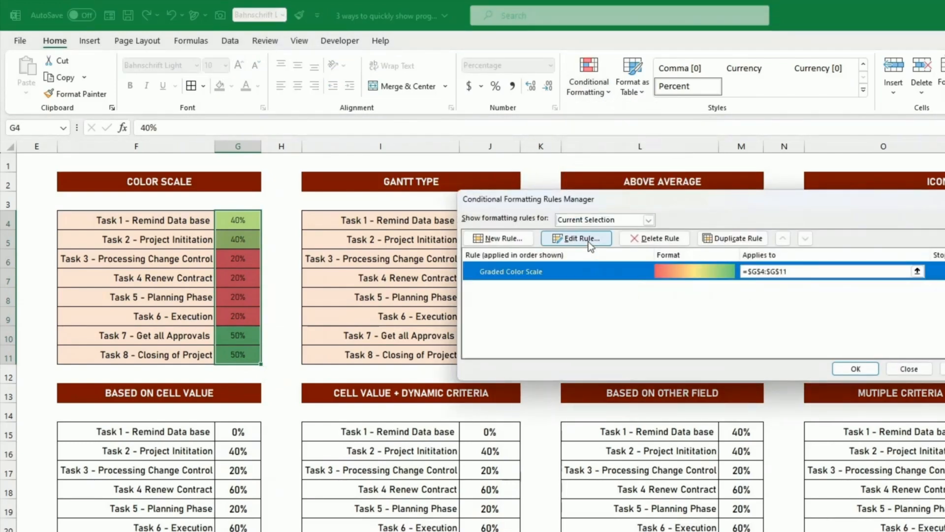
{"action": "left_click", "coordinate": [589, 240]}
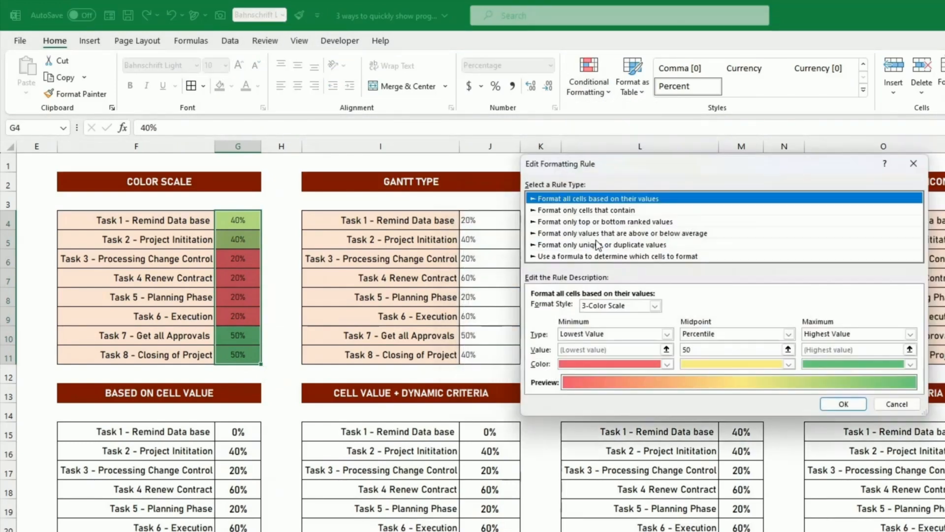
{"action": "left_click", "coordinate": [658, 335]}
{"action": "left_click", "coordinate": [587, 353]}
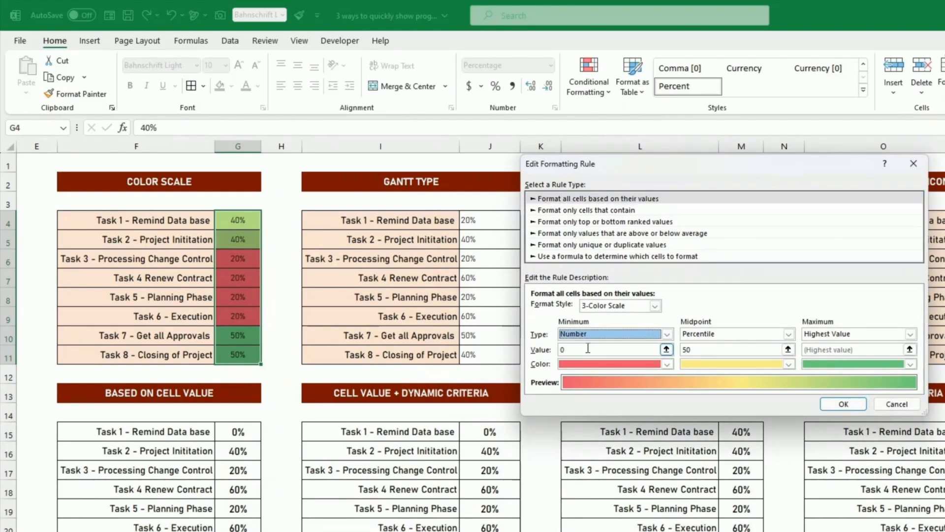
{"action": "left_click", "coordinate": [831, 333]}
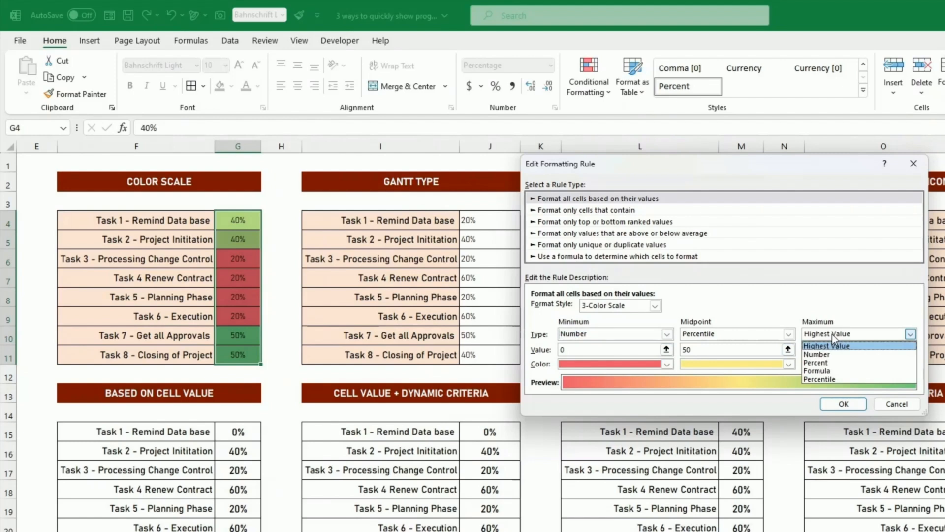
{"action": "left_click", "coordinate": [831, 355]}
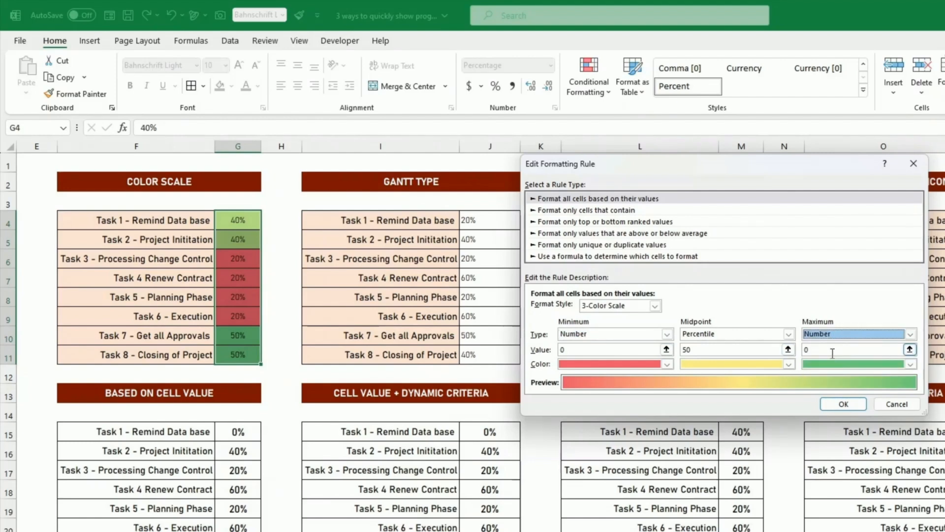
{"action": "double_click", "coordinate": [805, 351]}
{"action": "type", "text": "1"}
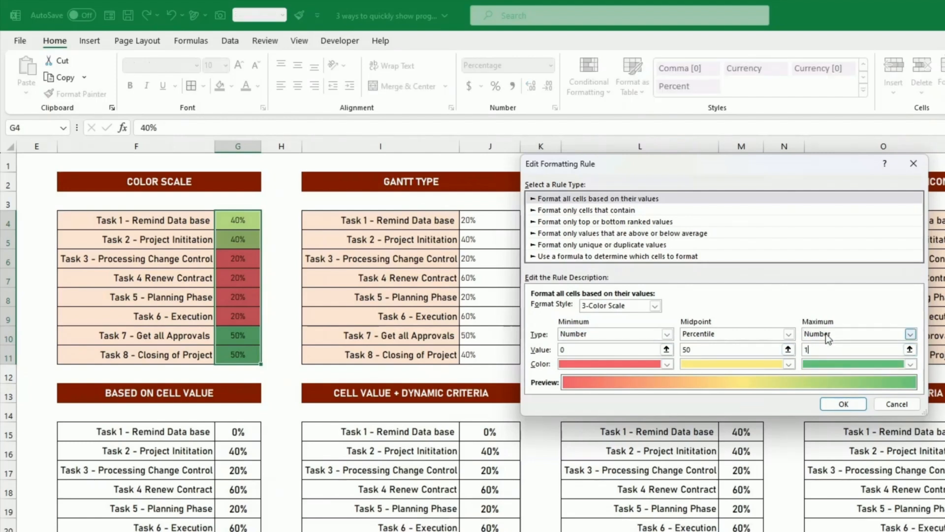
{"action": "left_click", "coordinate": [832, 408]}
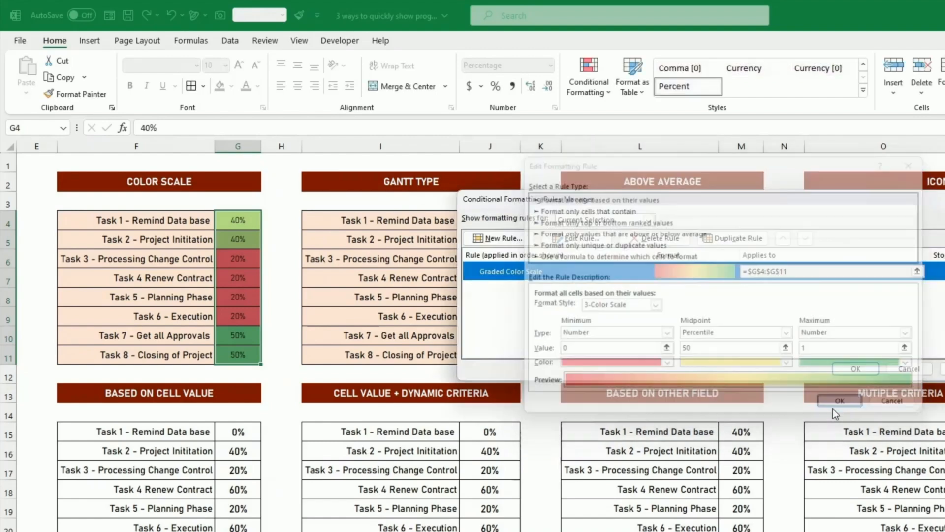
{"action": "left_click", "coordinate": [943, 368]}
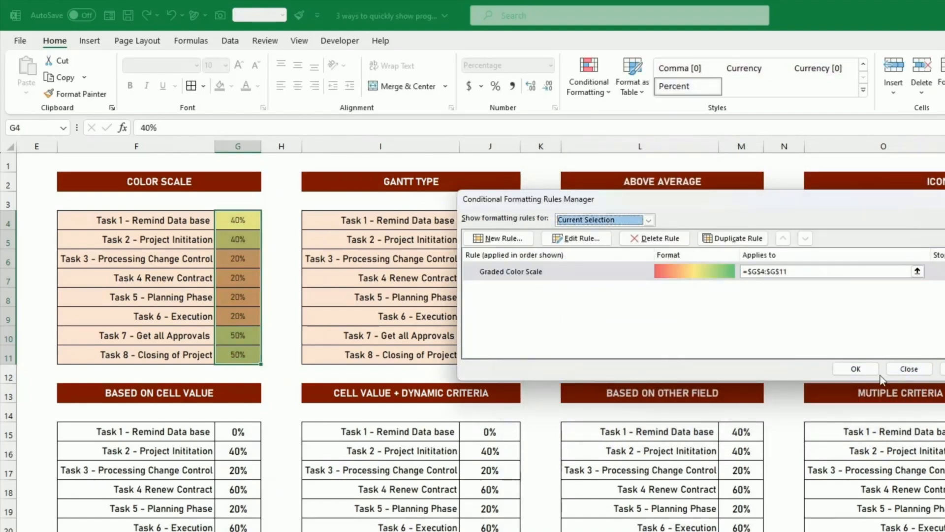
{"action": "left_click", "coordinate": [855, 369]}
Set Task 8 (G11) to 100% and Task 6 (G9) to 0%.
{"action": "left_click", "coordinate": [253, 258]}
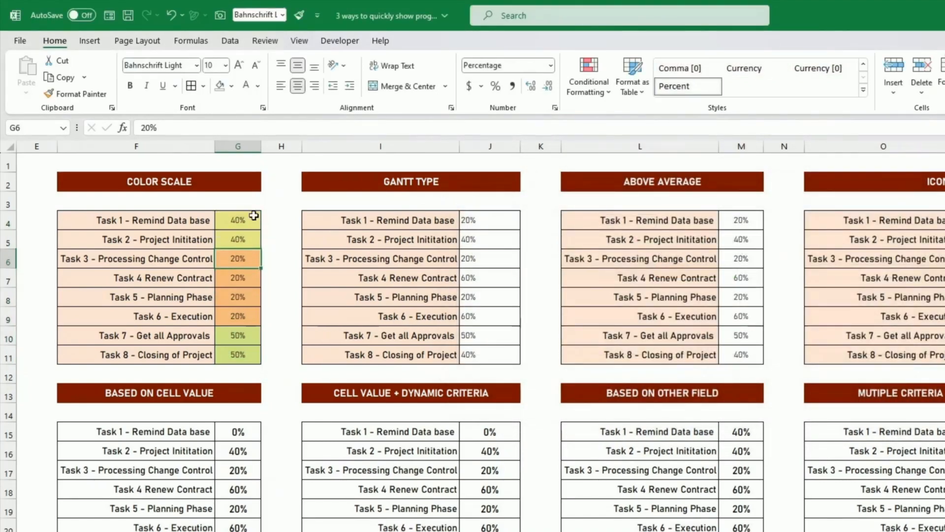
{"action": "left_click", "coordinate": [246, 357]}
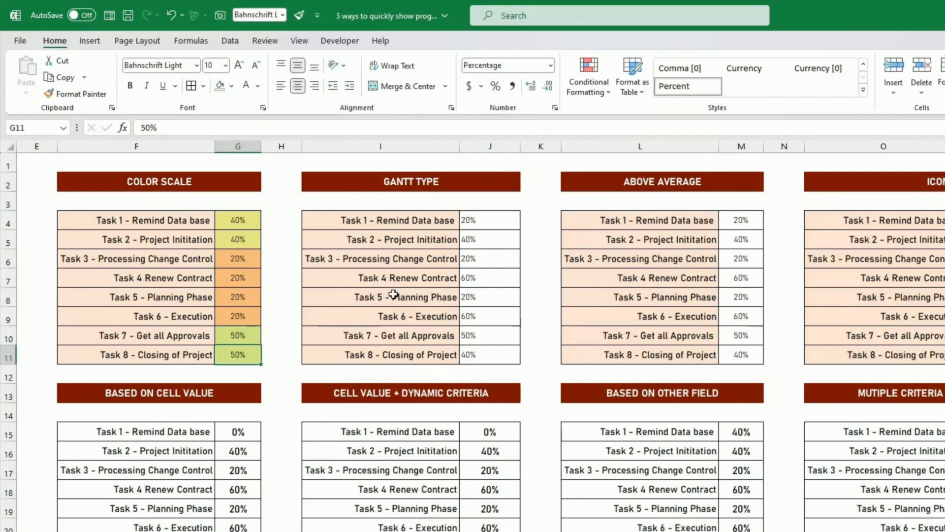
{"action": "type", "text": "100"}
{"action": "key", "text": "Return"}
{"action": "key", "text": "Up"}
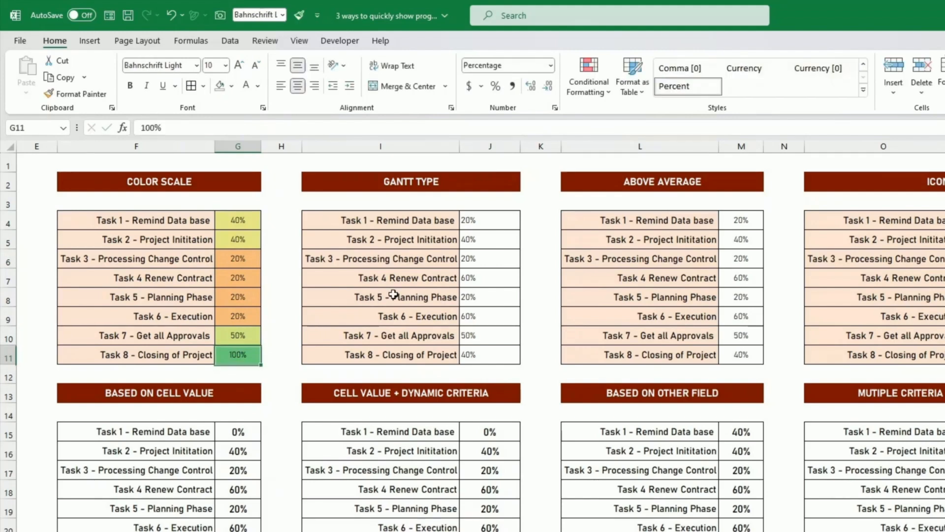
{"action": "key", "text": "Up"}
{"action": "key", "text": "Up"}
{"action": "type", "text": "0"}
{"action": "key", "text": "Return"}
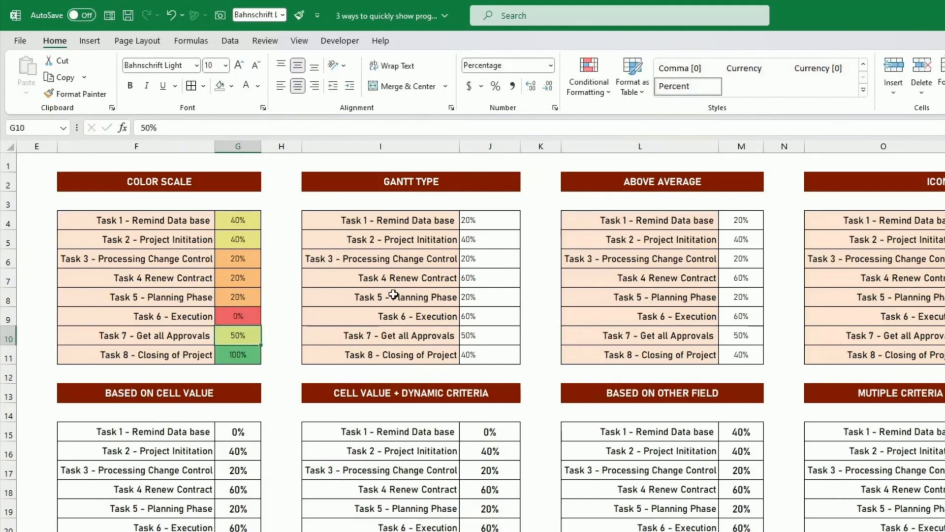
{"action": "key", "text": "Up"}
{"action": "key", "text": "Up"}
{"action": "key", "text": "Up"}
{"action": "key", "text": "Up"}
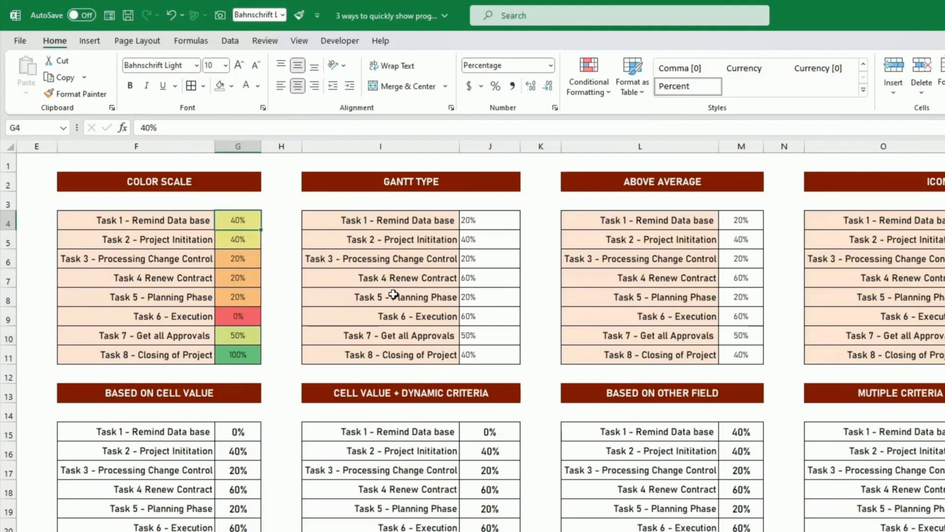
{"action": "key", "text": "Down"}
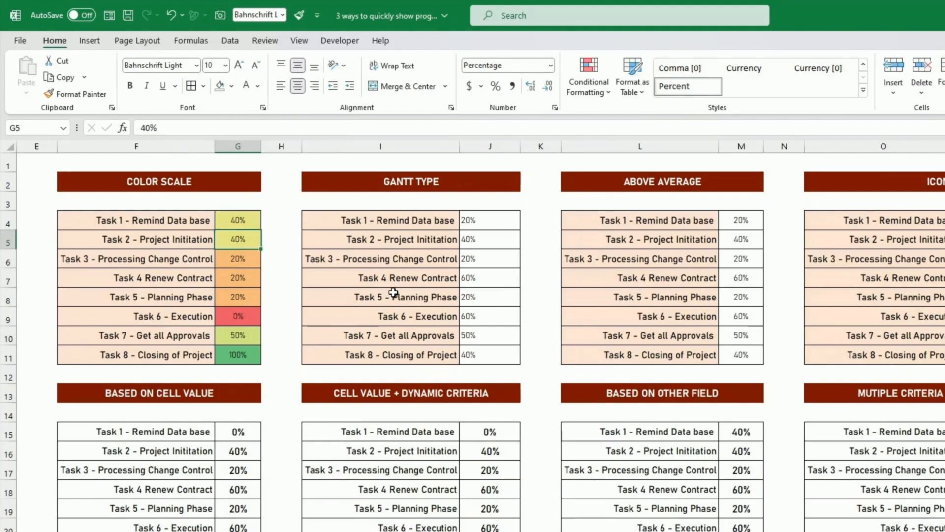
{"action": "left_click", "coordinate": [394, 292]}
{"action": "left_click", "coordinate": [482, 214]}
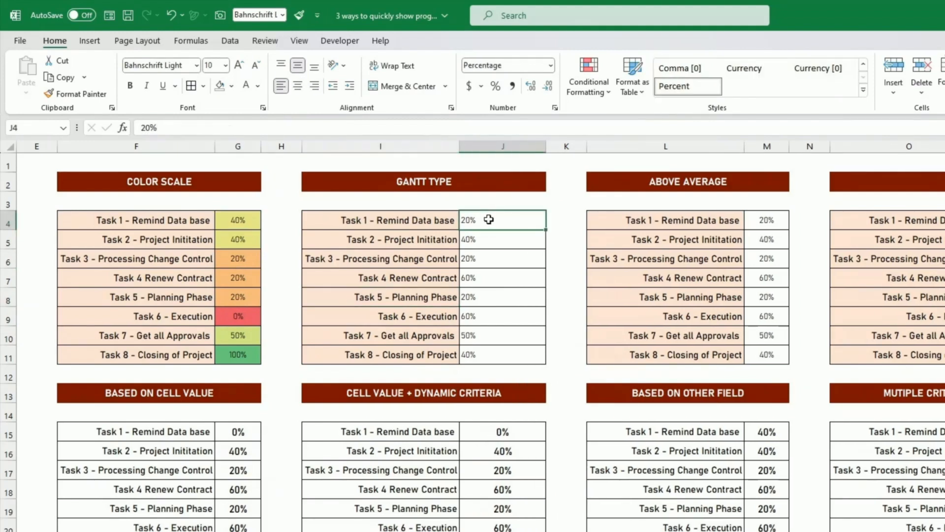
Apply orange solid-fill data bars to the Gantt progress values J4:J11.
{"action": "left_click_drag", "start_coordinate": [488, 219], "coordinate": [502, 349]}
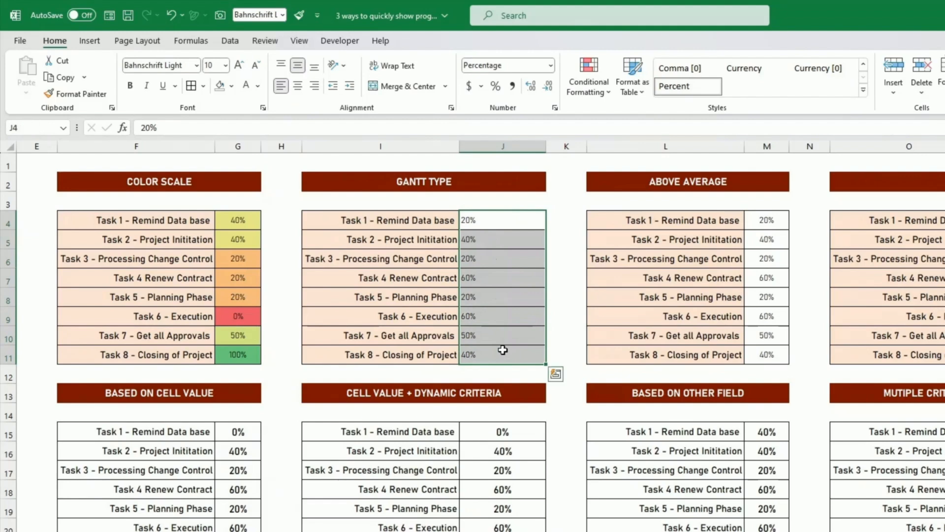
{"action": "left_click", "coordinate": [592, 93]}
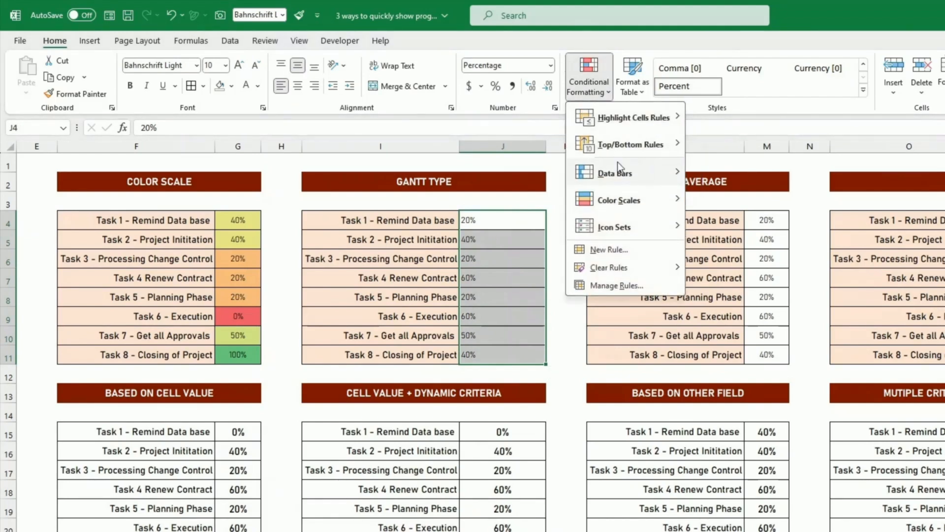
{"action": "mouse_move", "coordinate": [620, 164]}
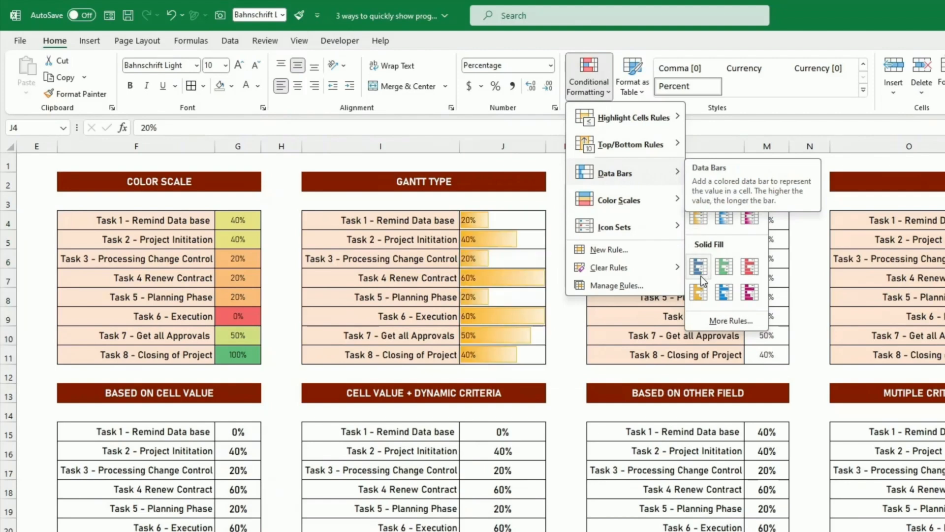
{"action": "left_click", "coordinate": [698, 293]}
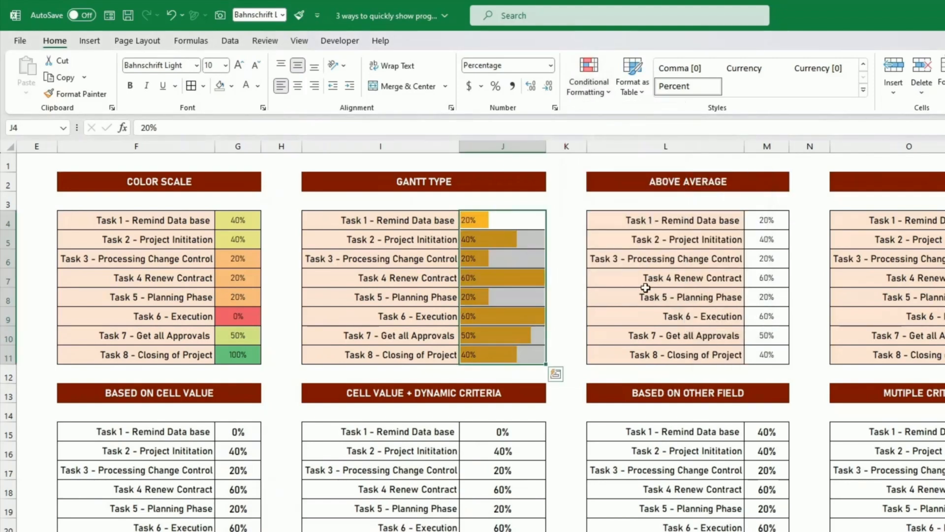
{"action": "left_click", "coordinate": [551, 275]}
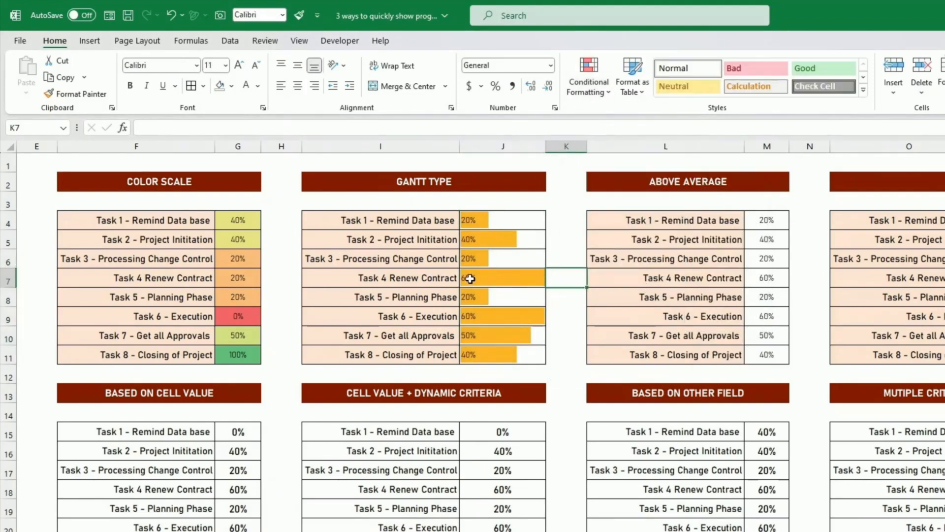
{"action": "left_click", "coordinate": [490, 278]}
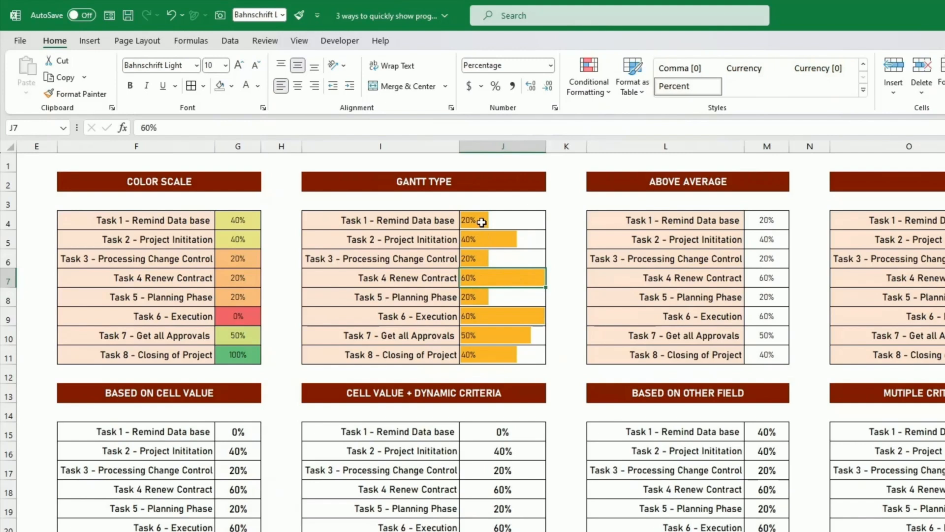
{"action": "left_click_drag", "start_coordinate": [500, 222], "coordinate": [506, 257]}
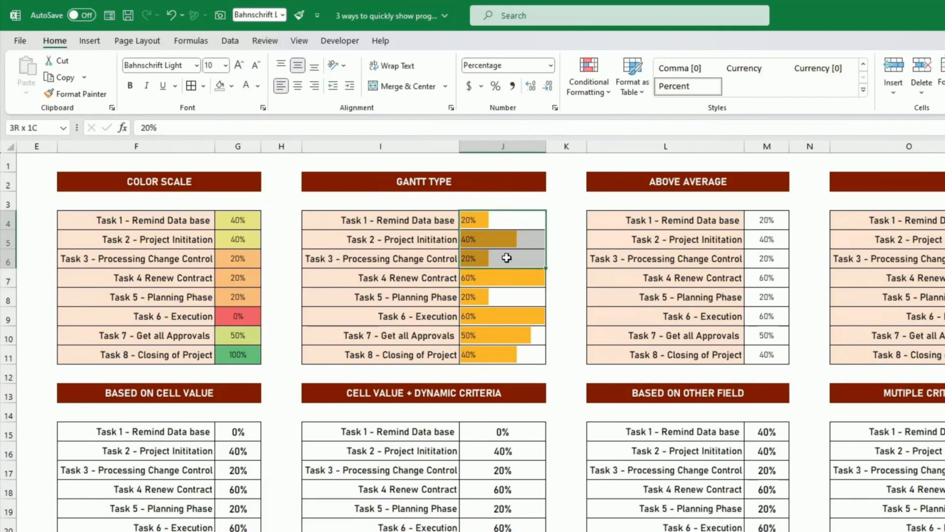
{"action": "left_click", "coordinate": [479, 280]}
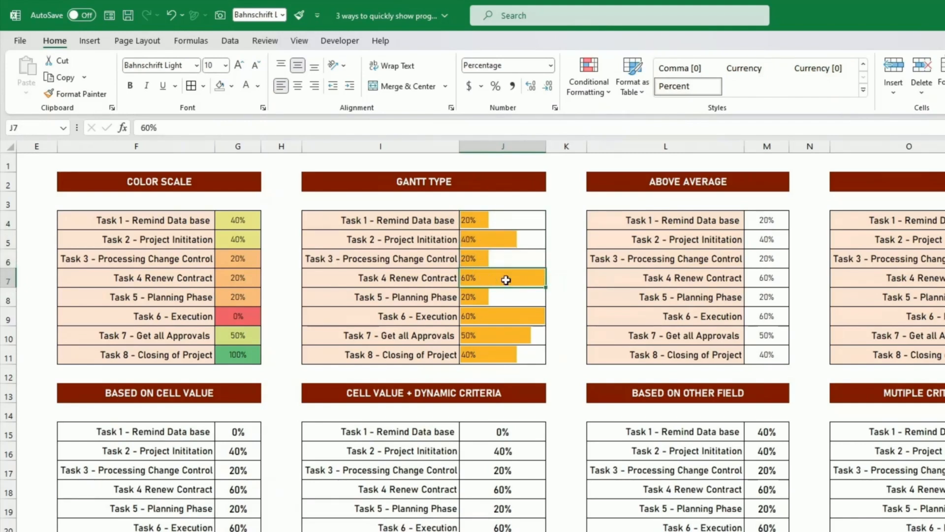
{"action": "left_click_drag", "start_coordinate": [514, 221], "coordinate": [538, 353]}
Edit the Gantt Type data bar rule so its minimum and maximum both use Number types.
{"action": "left_click", "coordinate": [592, 94]}
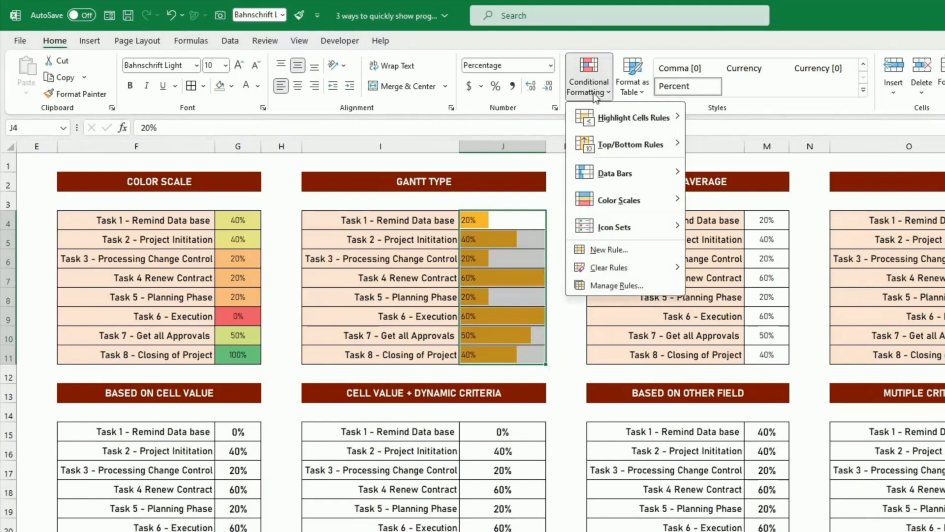
{"action": "left_click", "coordinate": [619, 286]}
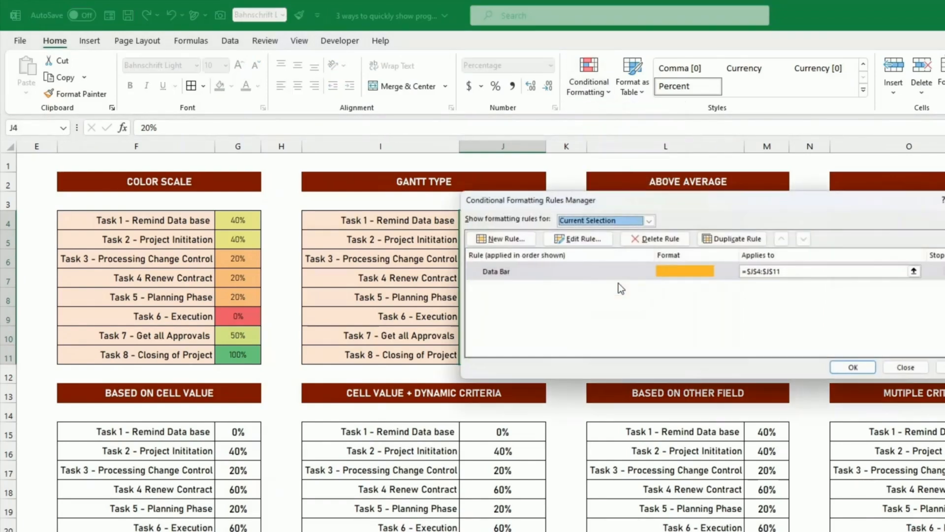
{"action": "left_click", "coordinate": [645, 269]}
{"action": "left_click", "coordinate": [587, 241]}
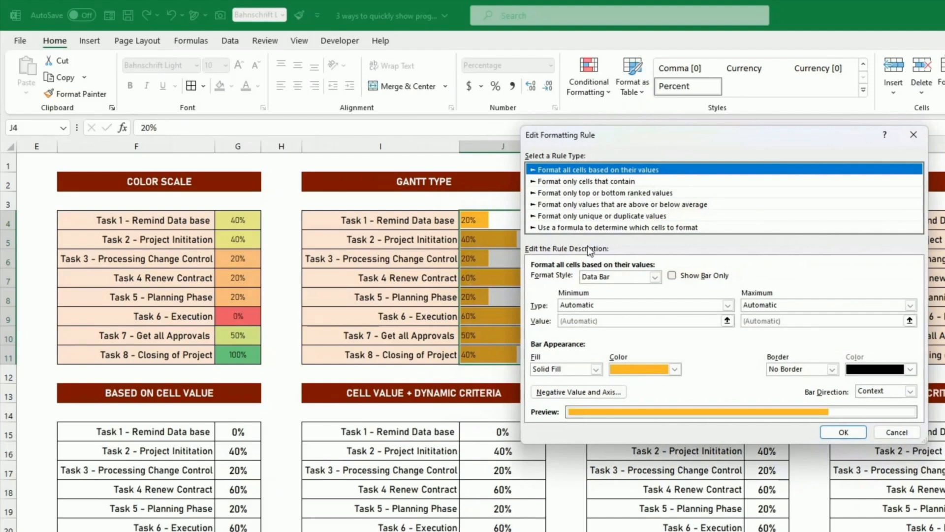
{"action": "left_click", "coordinate": [596, 304]}
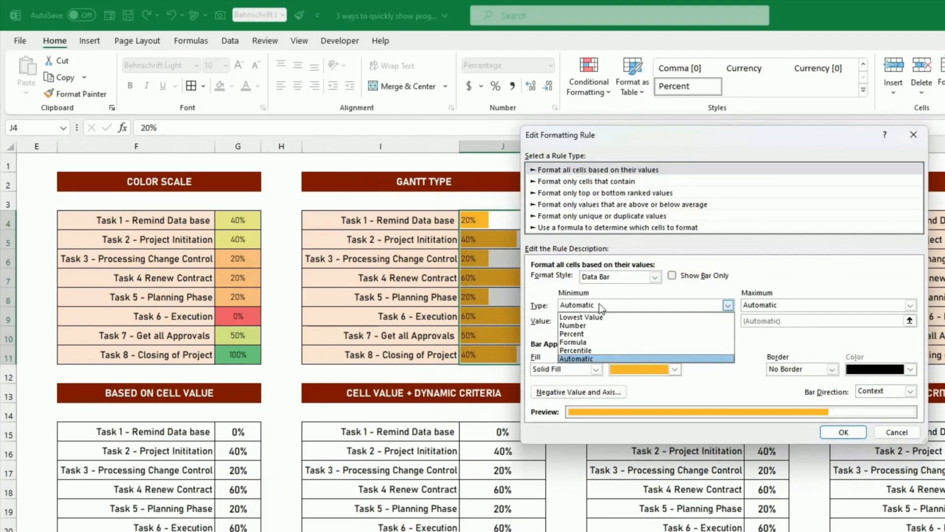
{"action": "left_click", "coordinate": [594, 325]}
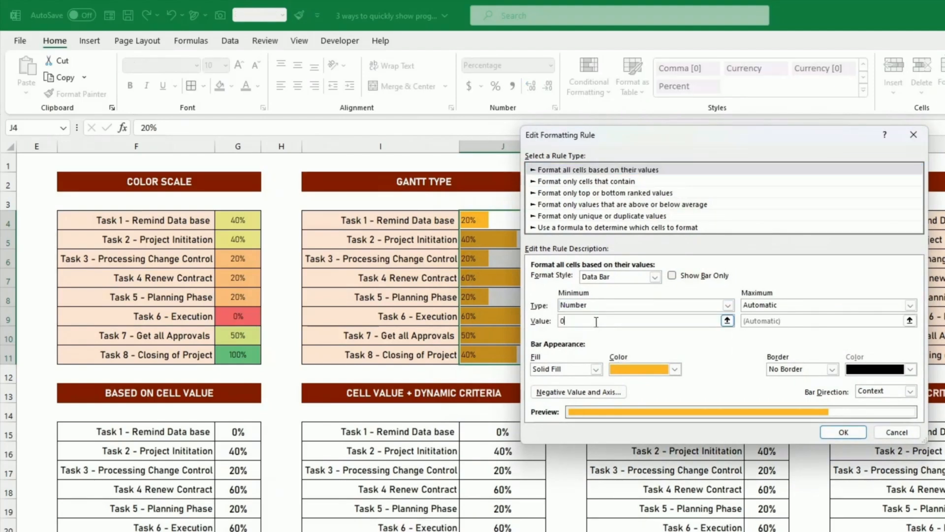
{"action": "left_click", "coordinate": [790, 304]}
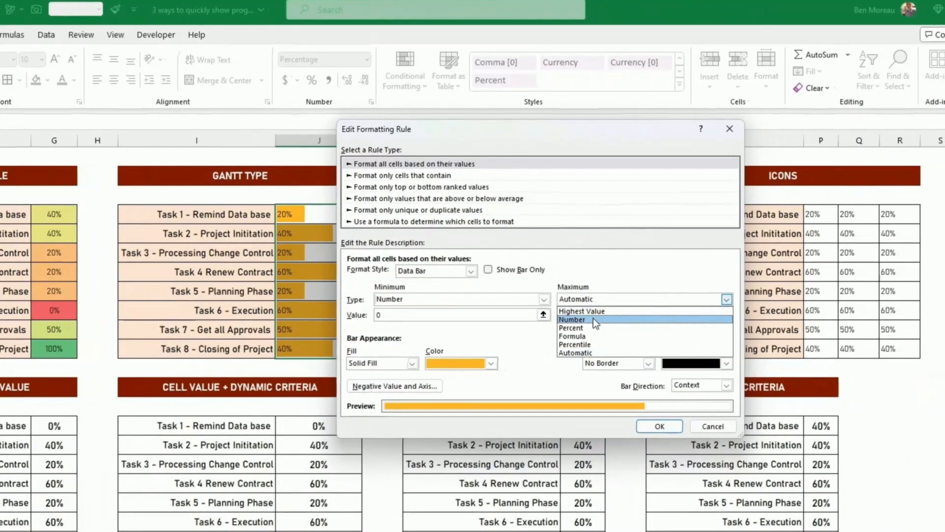
{"action": "left_click", "coordinate": [710, 322]}
Enter 1 as the bar maximum, apply the rule, and select Task 1's Above Average value.
{"action": "left_click", "coordinate": [711, 322]}
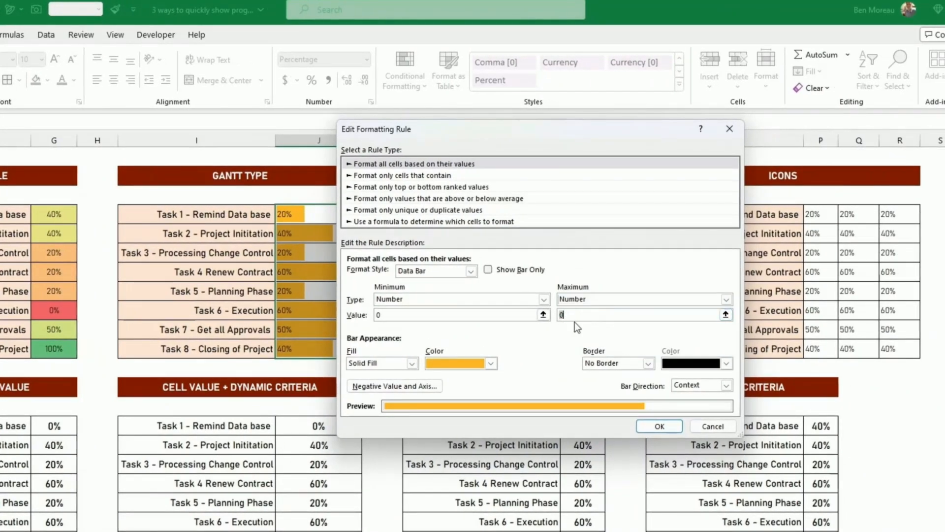
{"action": "type", "text": "1"}
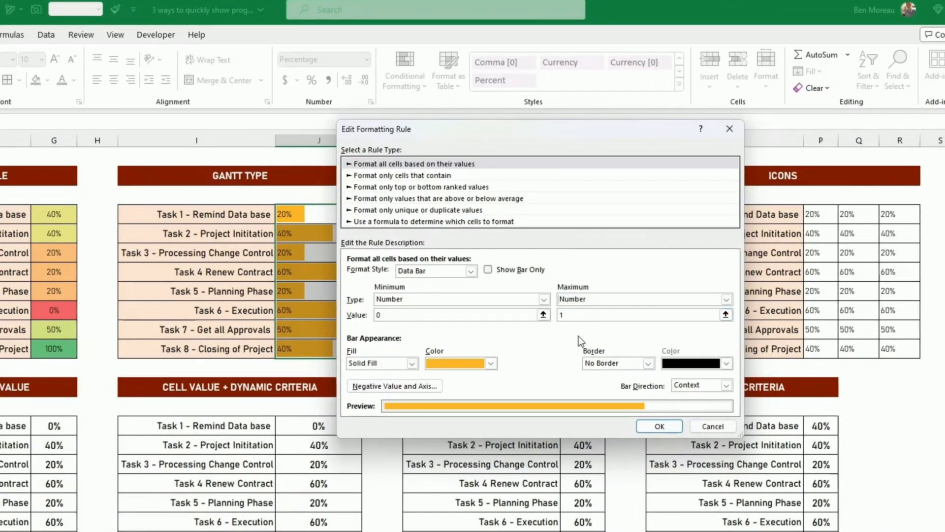
{"action": "left_click", "coordinate": [659, 426]}
{"action": "left_click", "coordinate": [777, 362]}
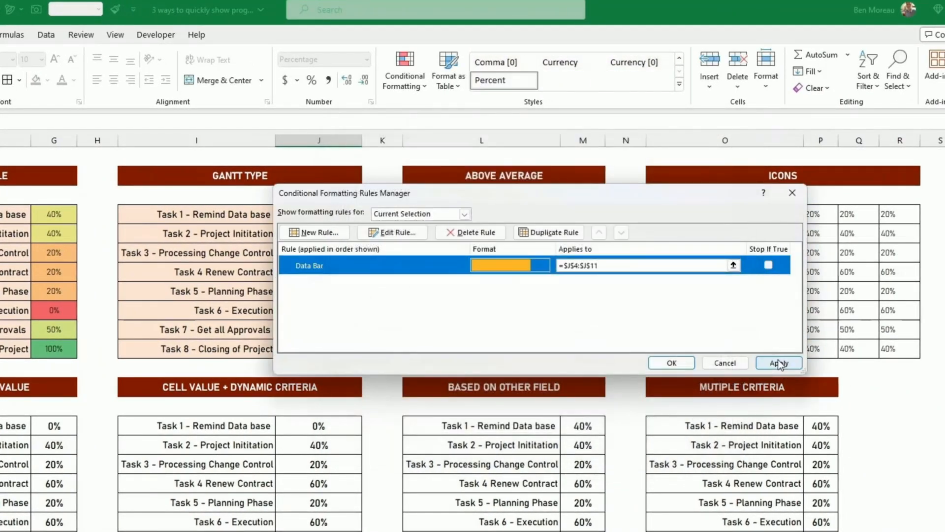
{"action": "left_click", "coordinate": [671, 362]}
{"action": "left_click", "coordinate": [671, 368]}
{"action": "left_click", "coordinate": [585, 217]}
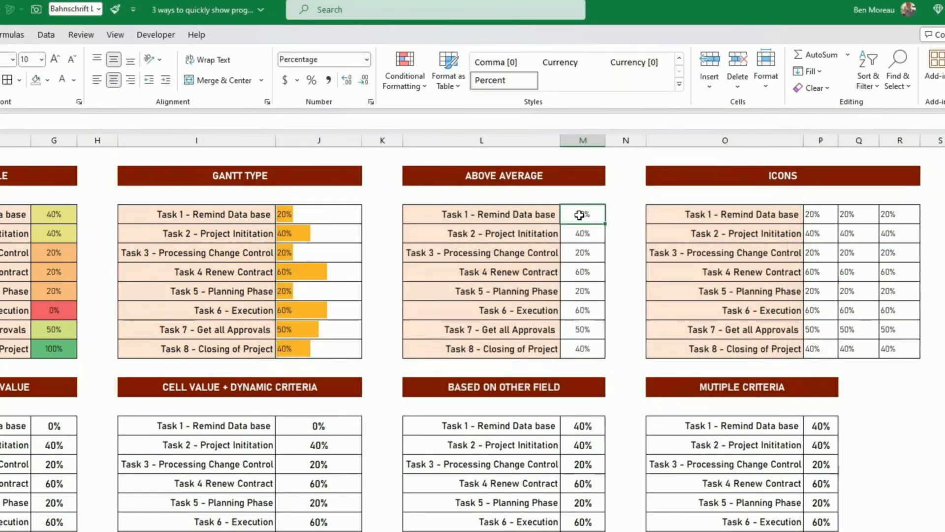
Highlight above-average values in M4:M11 with Green Fill with Dark Green Text.
{"action": "left_click_drag", "start_coordinate": [579, 215], "coordinate": [592, 346]}
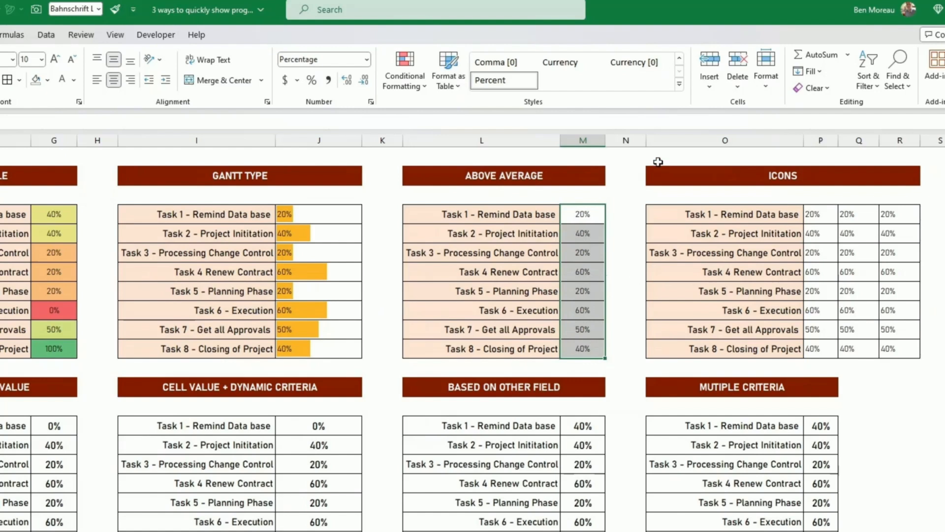
{"action": "left_click", "coordinate": [406, 83]}
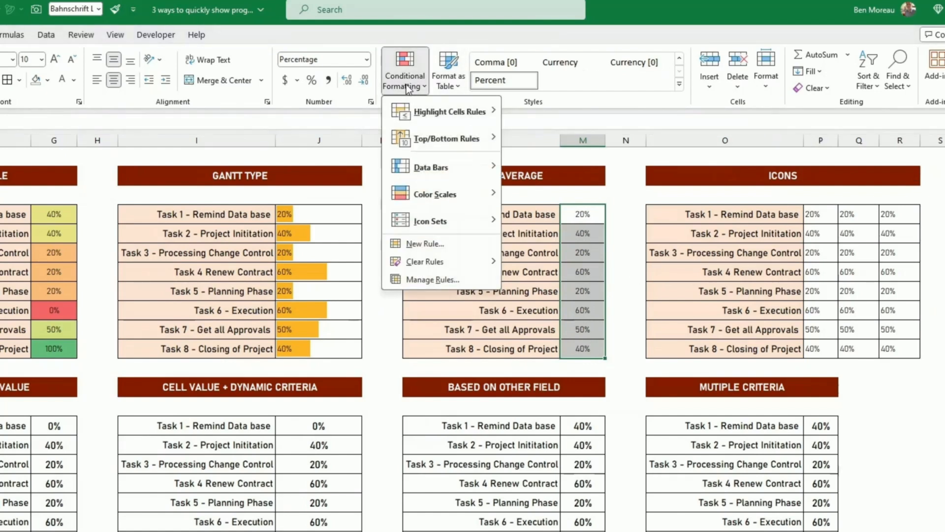
{"action": "mouse_move", "coordinate": [436, 116]}
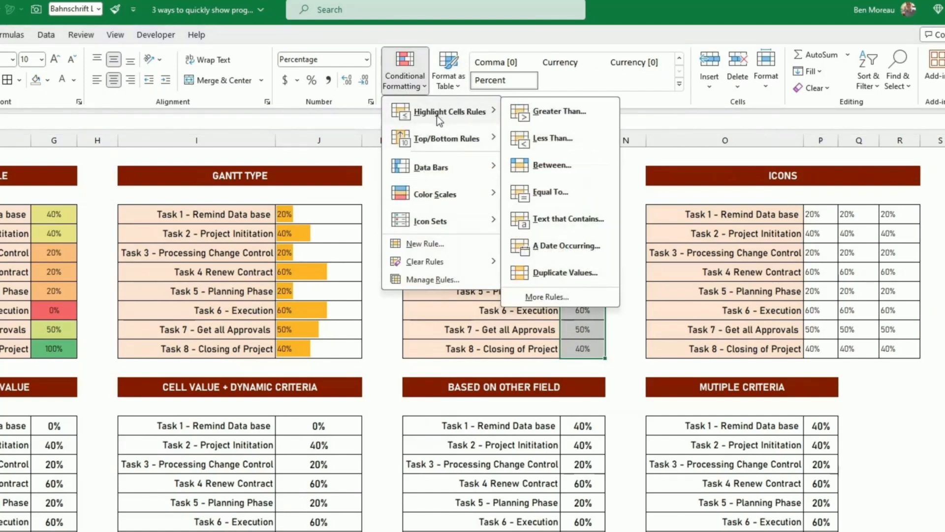
{"action": "mouse_move", "coordinate": [445, 138]}
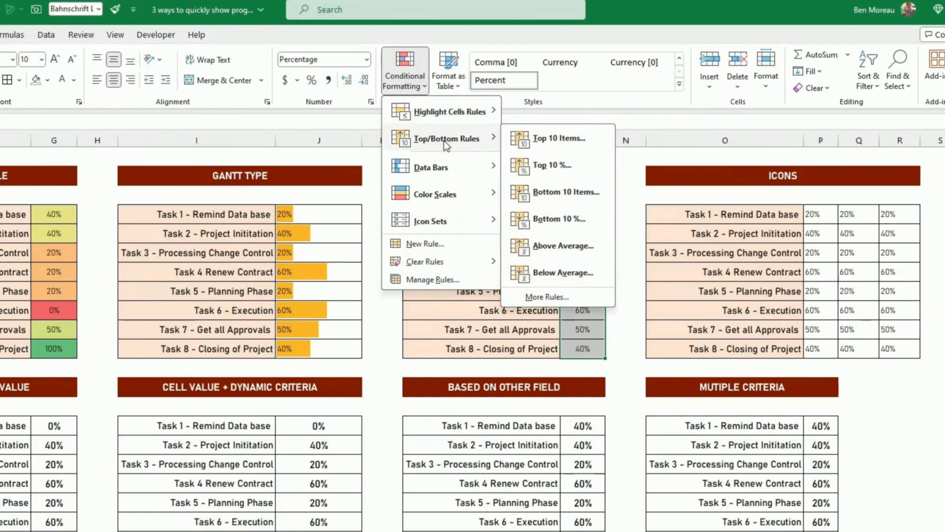
{"action": "left_click", "coordinate": [543, 246]}
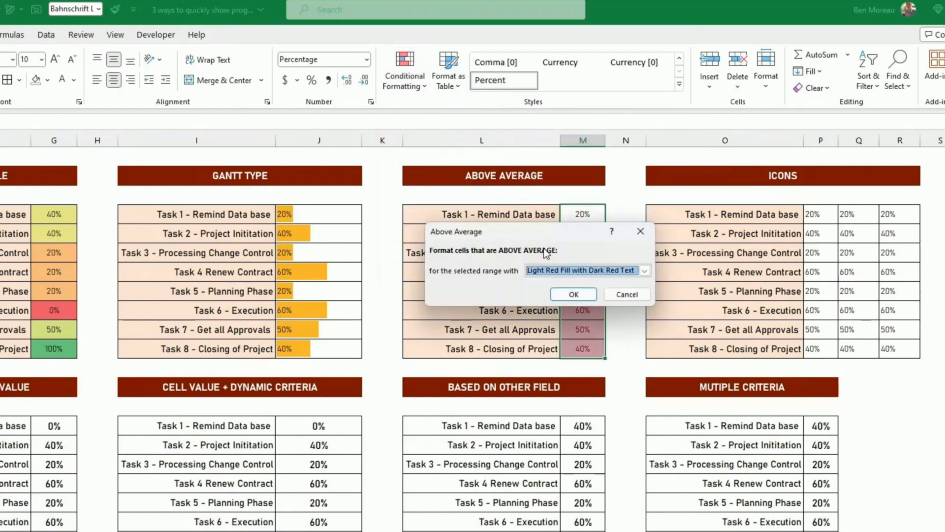
{"action": "left_click", "coordinate": [581, 270]}
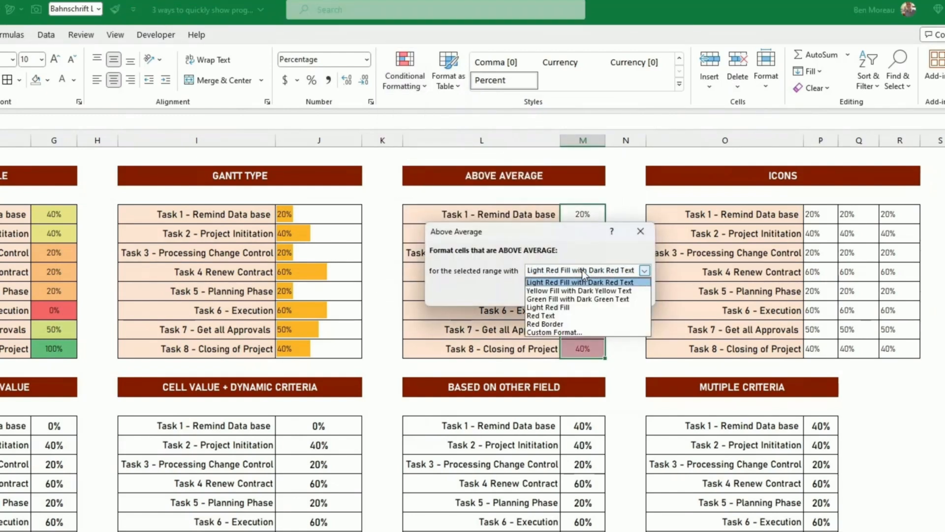
{"action": "left_click", "coordinate": [577, 299]}
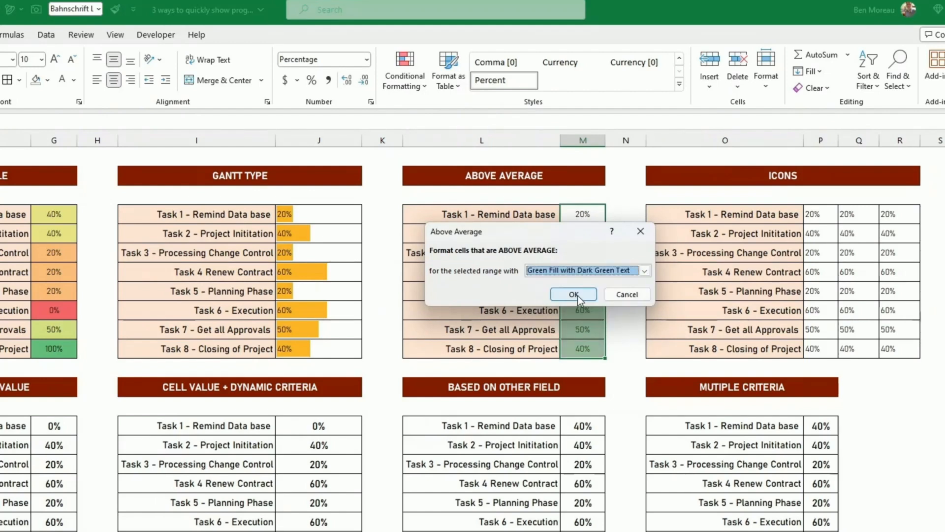
{"action": "left_click", "coordinate": [578, 294]}
{"action": "left_click", "coordinate": [578, 295]}
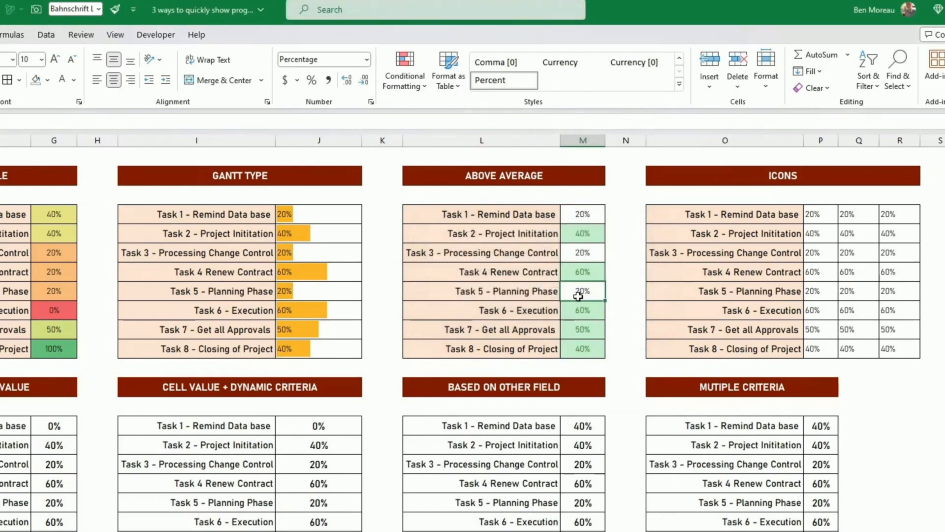
{"action": "left_click", "coordinate": [623, 317]}
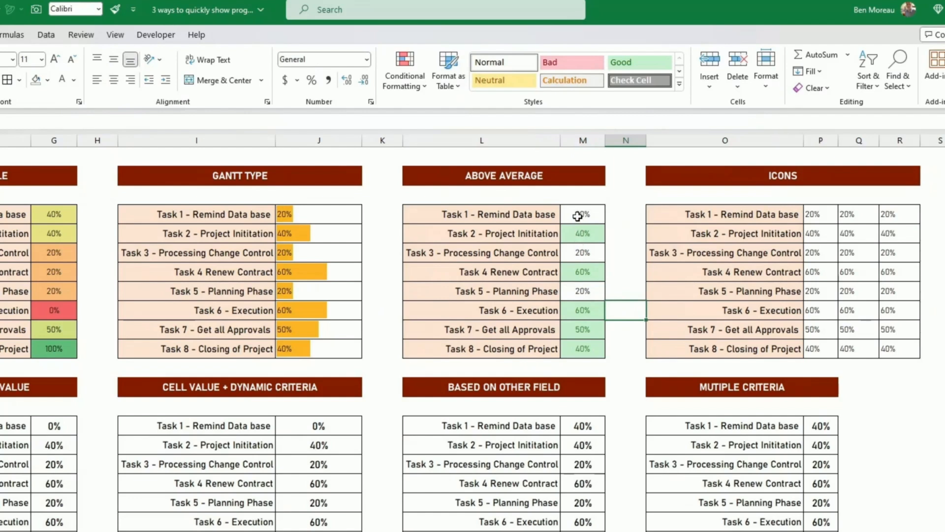
Fill the progress cells M4:M11 light orange.
{"action": "left_click_drag", "start_coordinate": [577, 216], "coordinate": [575, 342]}
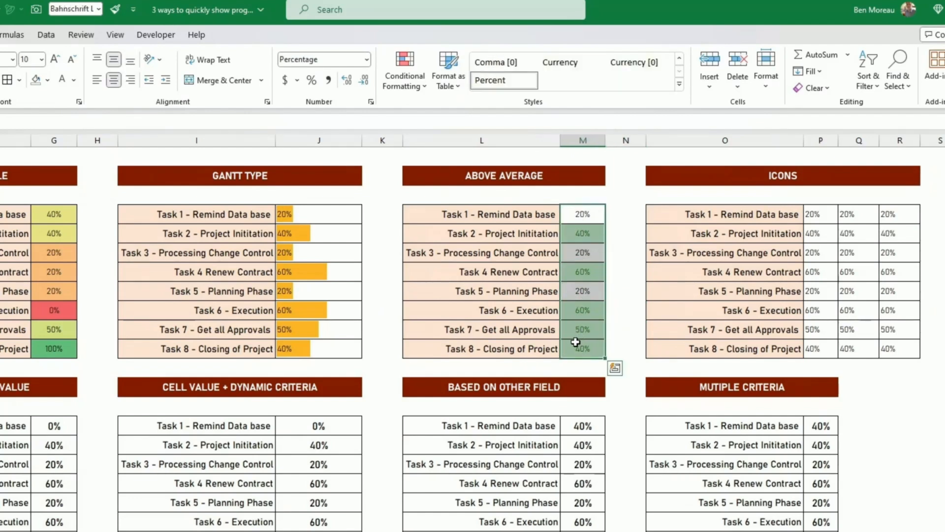
{"action": "left_click", "coordinate": [48, 80]}
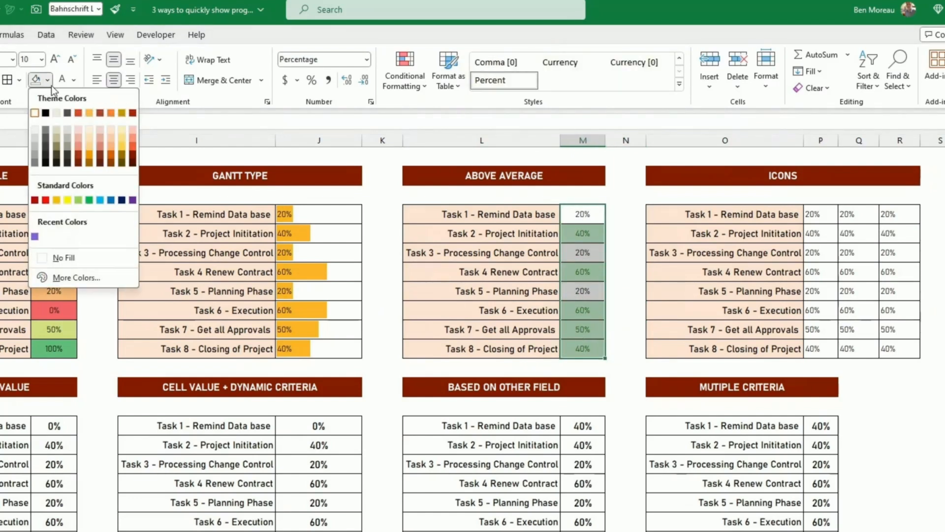
{"action": "left_click", "coordinate": [107, 131]}
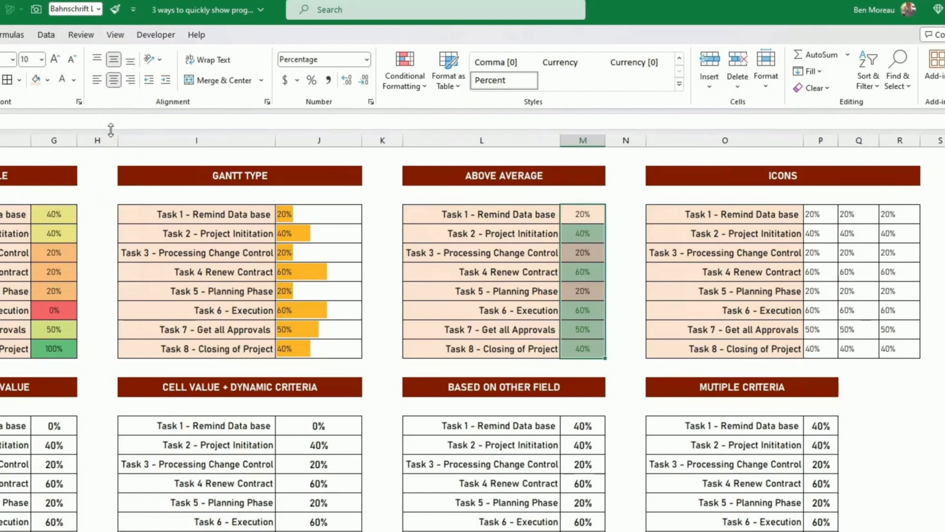
{"action": "left_click", "coordinate": [422, 273]}
{"action": "left_click", "coordinate": [728, 329]}
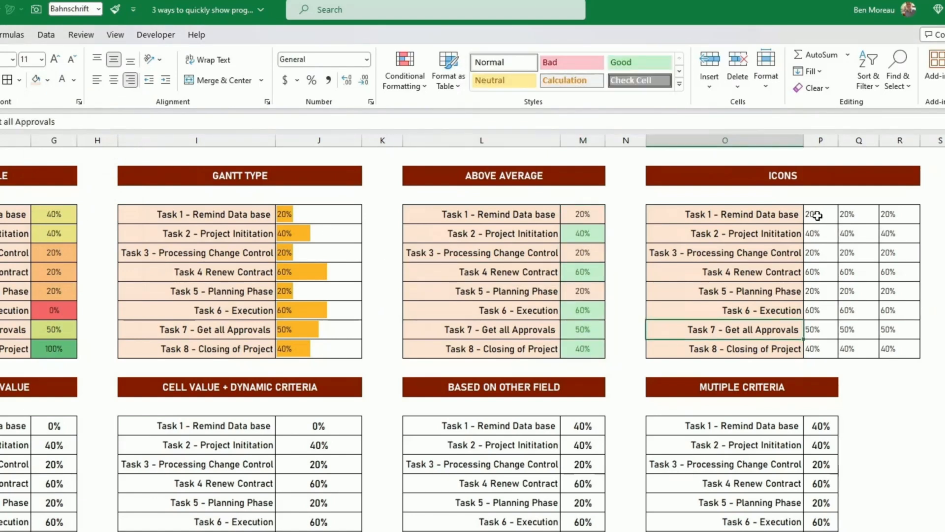
Apply the 3 Traffic Lights icon set to P4:P11.
{"action": "left_click_drag", "start_coordinate": [817, 215], "coordinate": [830, 350]}
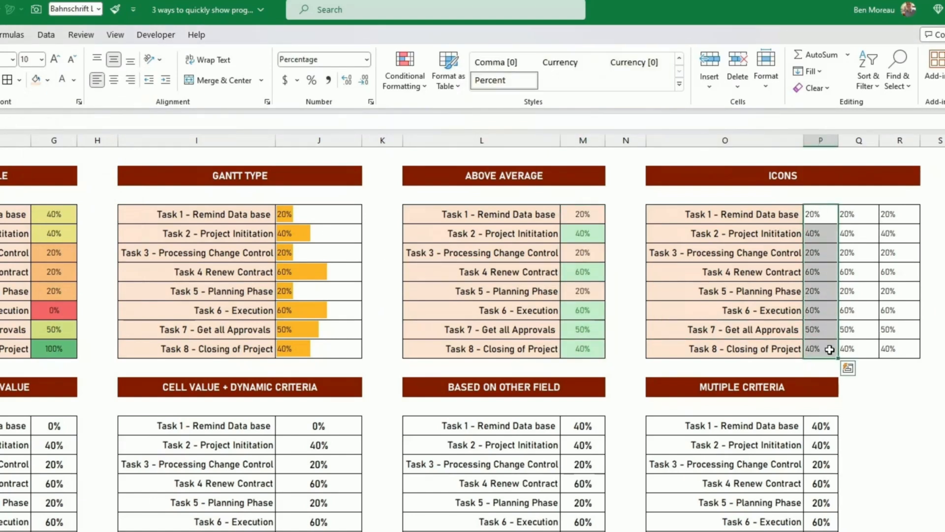
{"action": "left_click", "coordinate": [416, 90]}
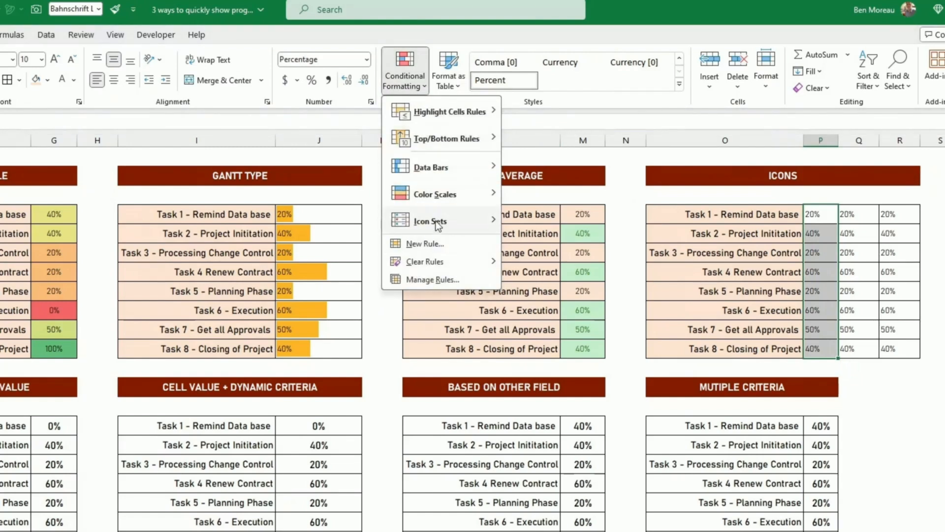
{"action": "mouse_move", "coordinate": [435, 221]}
{"action": "left_click", "coordinate": [529, 326]}
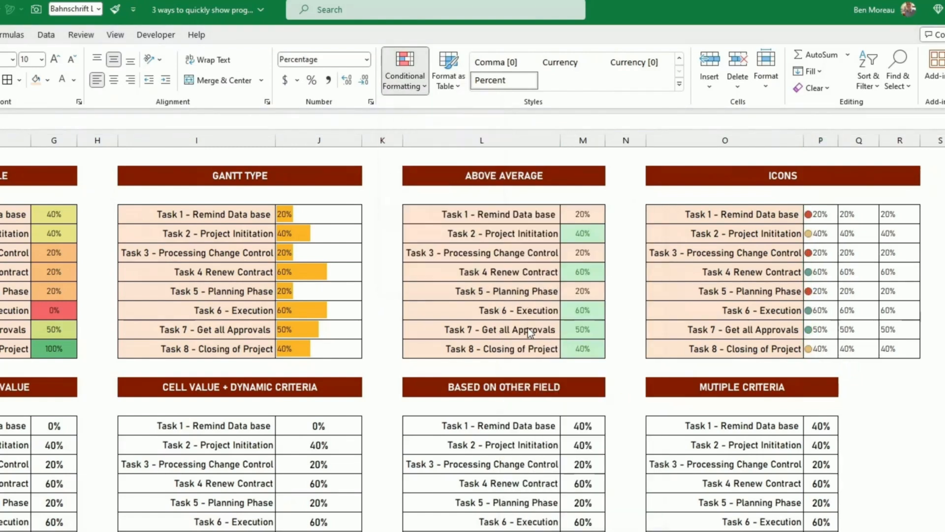
{"action": "left_click", "coordinate": [848, 265]}
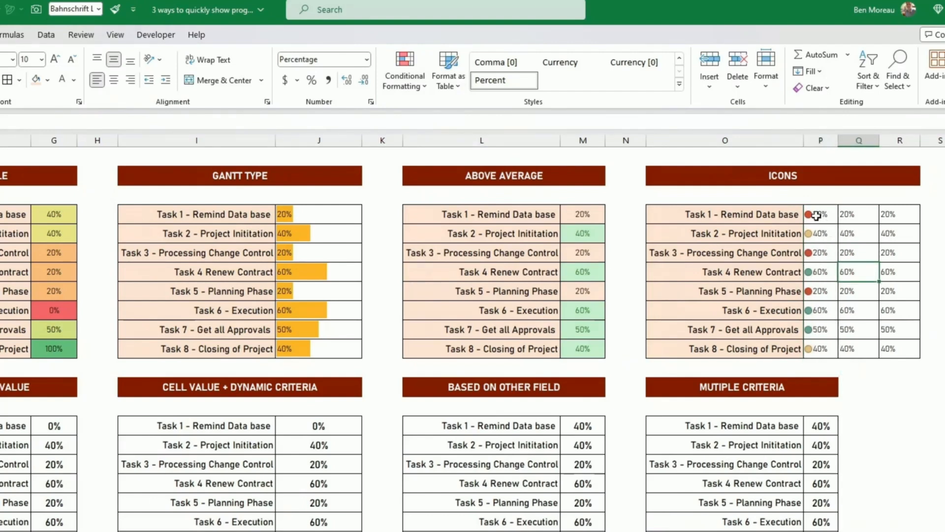
Set the traffic-light rule to Show Icon Only and centre the icons in P4:P11.
{"action": "left_click_drag", "start_coordinate": [816, 215], "coordinate": [819, 347]}
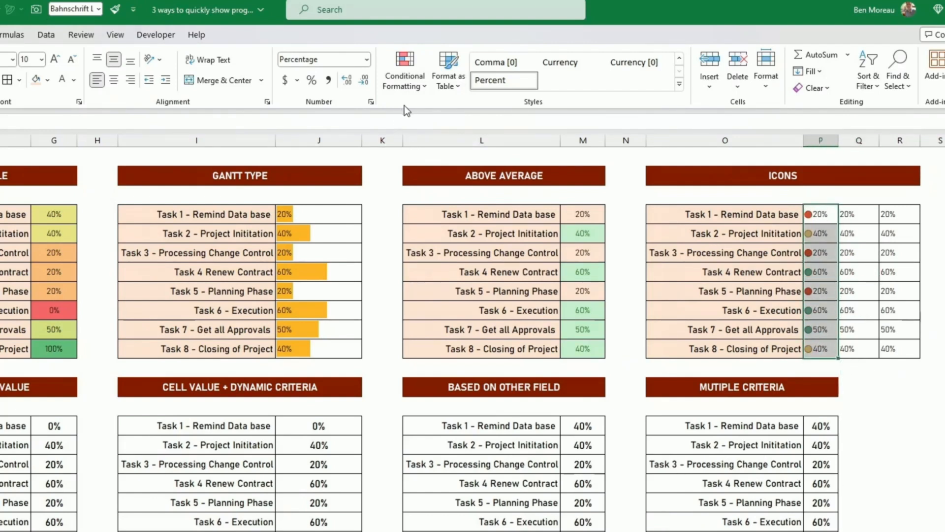
{"action": "left_click", "coordinate": [403, 81]}
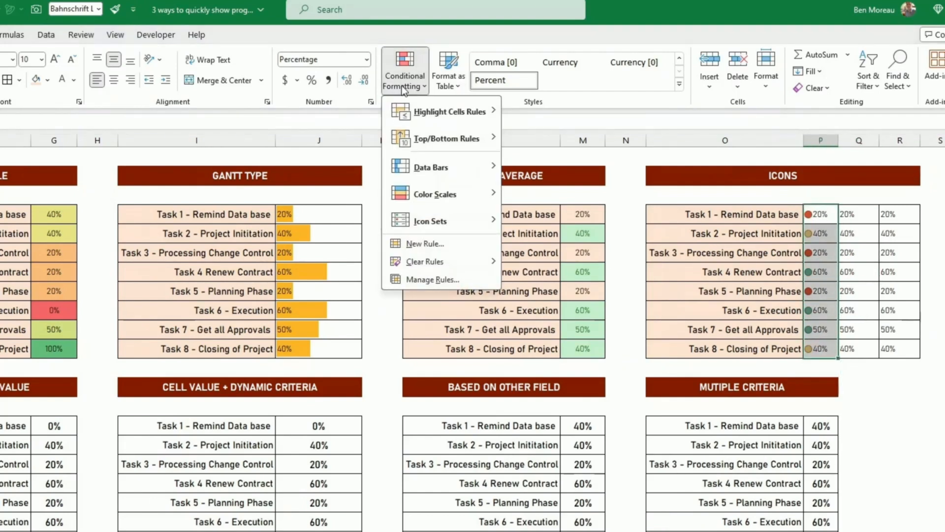
{"action": "left_click", "coordinate": [428, 279]}
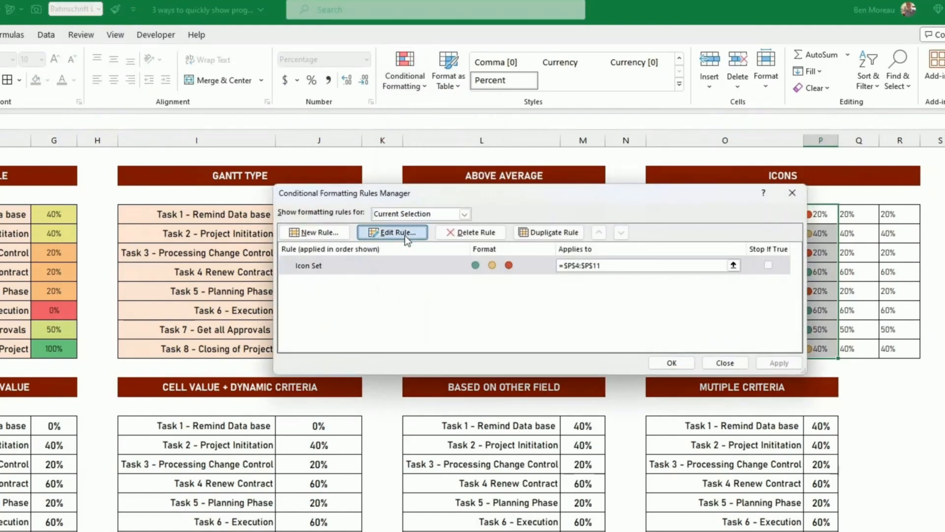
{"action": "left_click", "coordinate": [405, 234]}
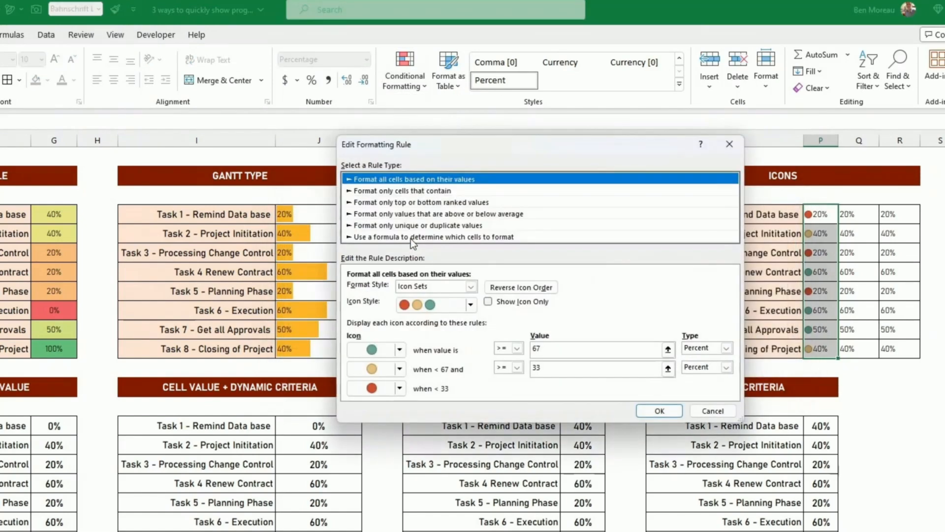
{"action": "left_click", "coordinate": [488, 302]}
{"action": "left_click", "coordinate": [658, 410]}
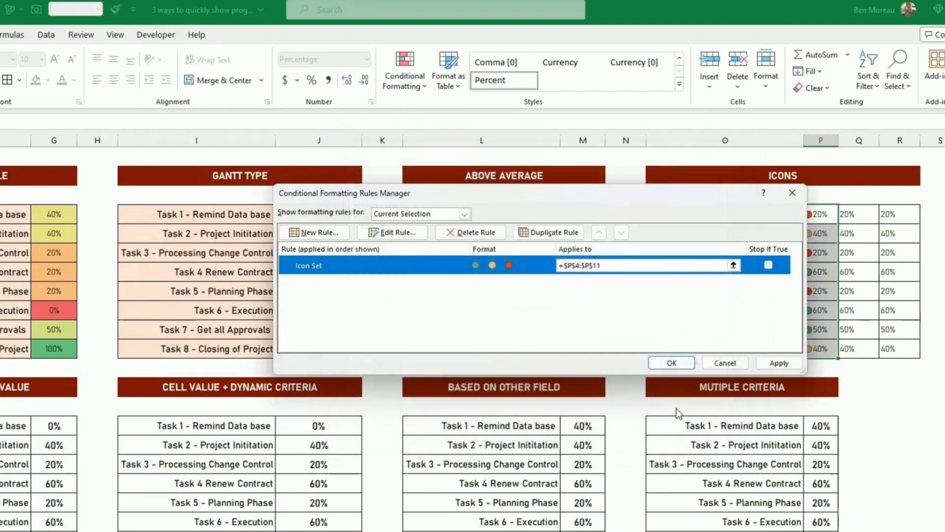
{"action": "left_click", "coordinate": [671, 363]}
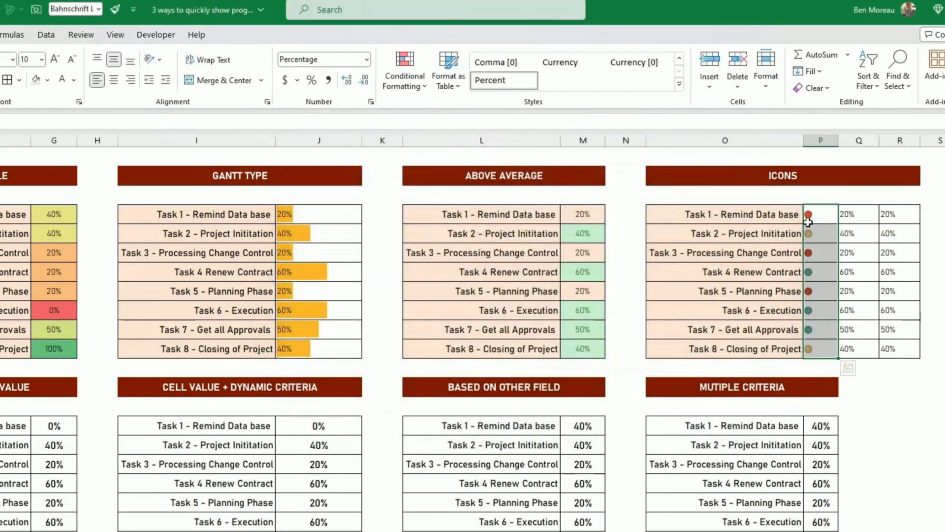
{"action": "left_click_drag", "start_coordinate": [813, 214], "coordinate": [823, 341]}
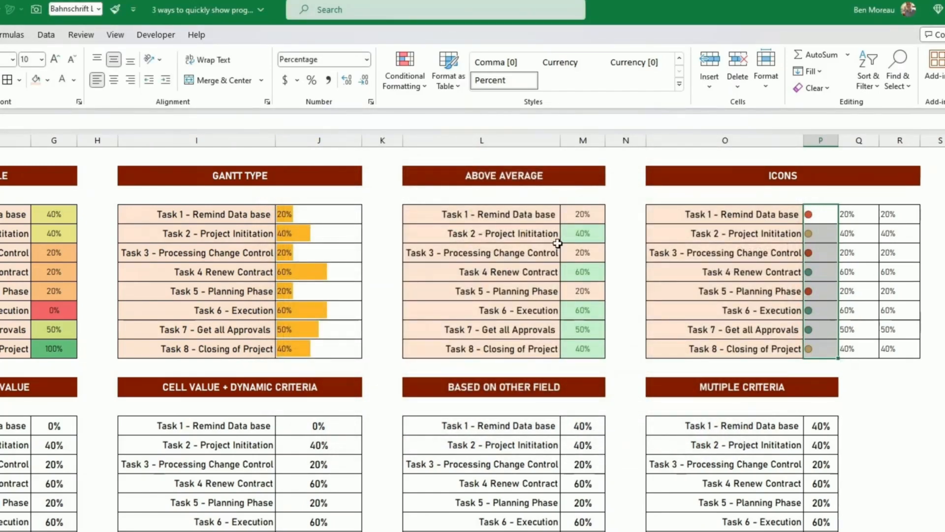
{"action": "left_click", "coordinate": [114, 80]}
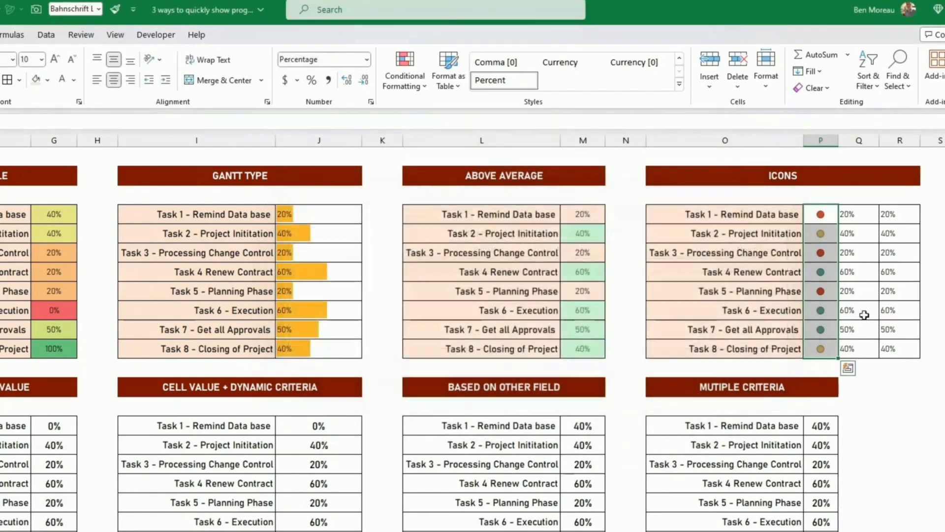
Apply the Ratings signal-bar icon set to the percentages in Q4:Q11.
{"action": "left_click_drag", "start_coordinate": [847, 214], "coordinate": [847, 350]}
{"action": "left_click", "coordinate": [404, 79]}
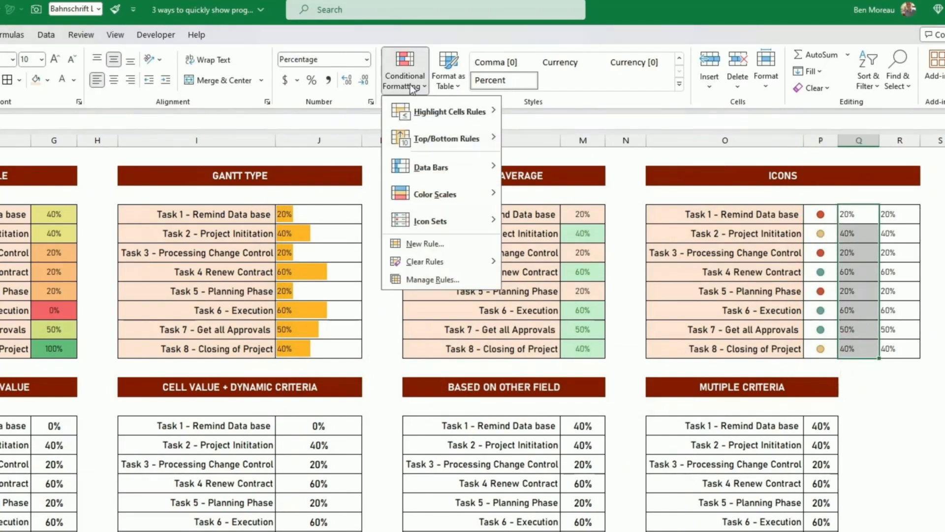
{"action": "mouse_move", "coordinate": [448, 220]}
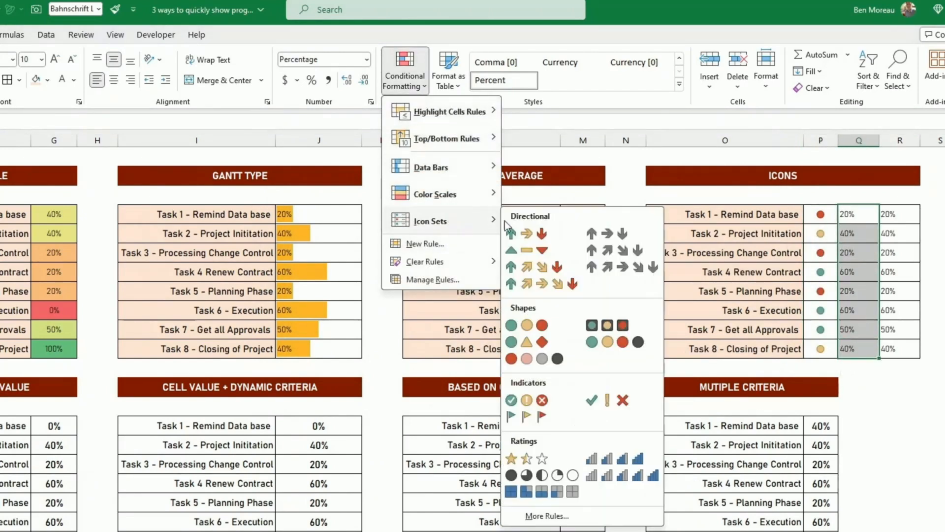
{"action": "left_click", "coordinate": [622, 463]}
Apply the 3 Flags icon set to R4:R11.
{"action": "left_click_drag", "start_coordinate": [888, 213], "coordinate": [884, 339]}
{"action": "left_click", "coordinate": [407, 83]}
{"action": "mouse_move", "coordinate": [431, 221]}
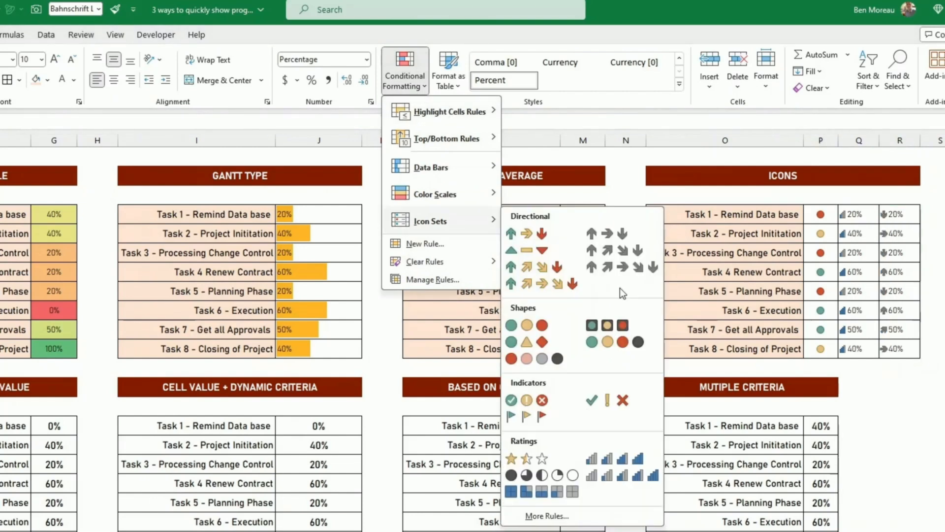
{"action": "left_click", "coordinate": [527, 420]}
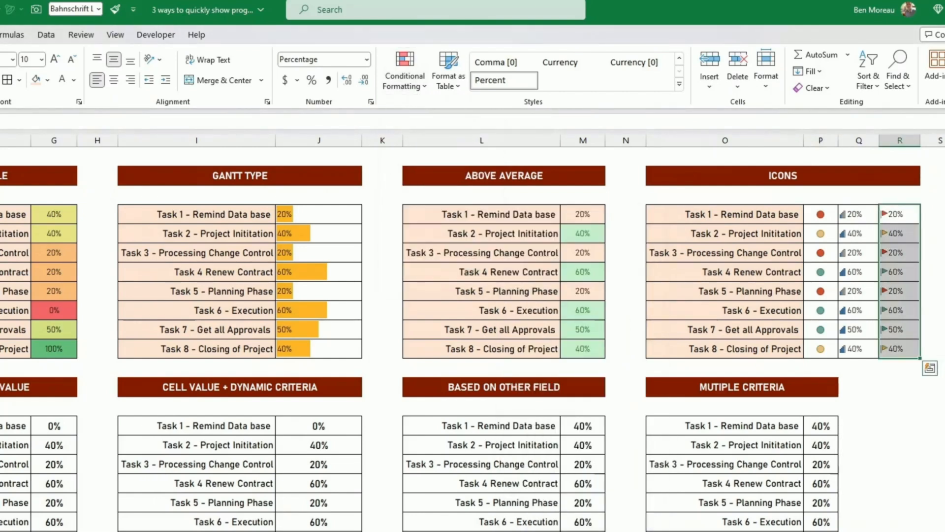
Set the R4:R11 font colour to white so only the flags show.
{"action": "left_click_drag", "start_coordinate": [910, 220], "coordinate": [892, 356]}
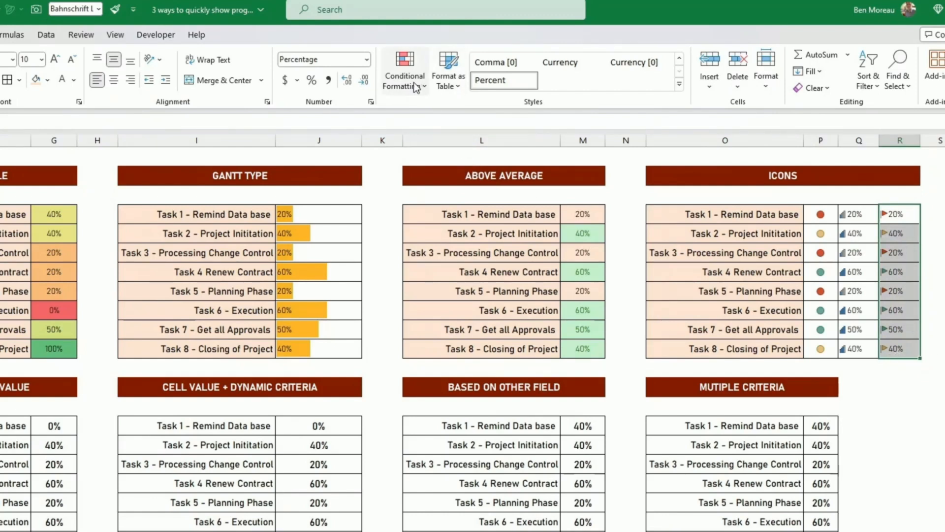
{"action": "left_click", "coordinate": [62, 80]}
{"action": "left_click", "coordinate": [892, 377]}
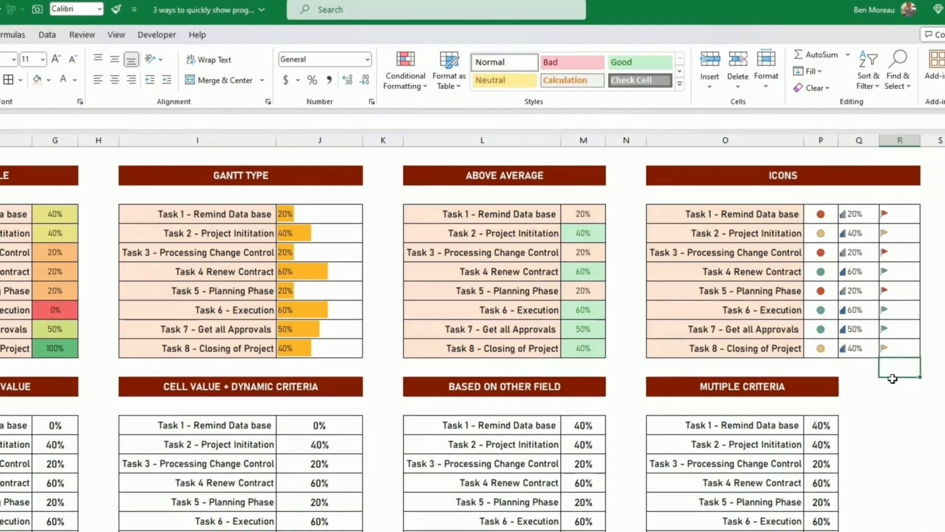
{"action": "left_click", "coordinate": [295, 487]}
{"action": "left_click", "coordinate": [64, 424]}
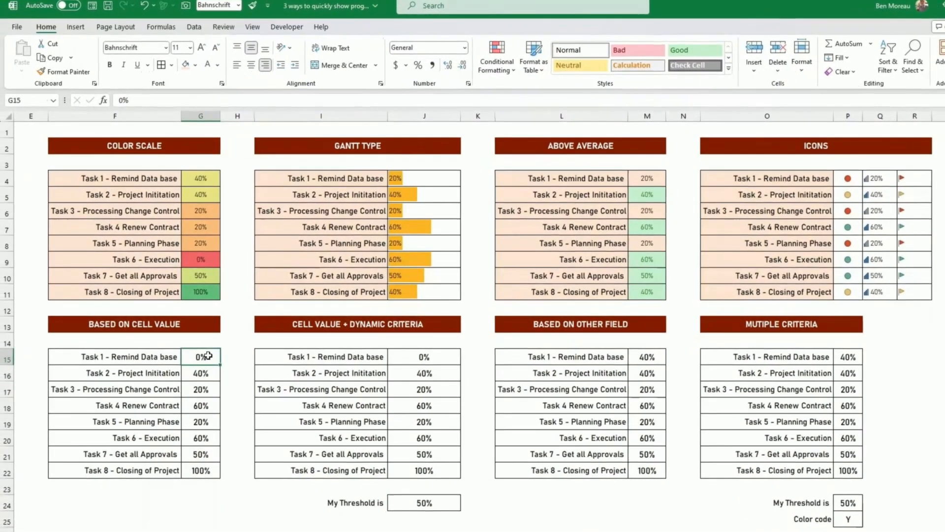
Create a rule for Based on Cell Value percentages: cell value greater than 0.5.
{"action": "left_click_drag", "start_coordinate": [209, 355], "coordinate": [199, 469]}
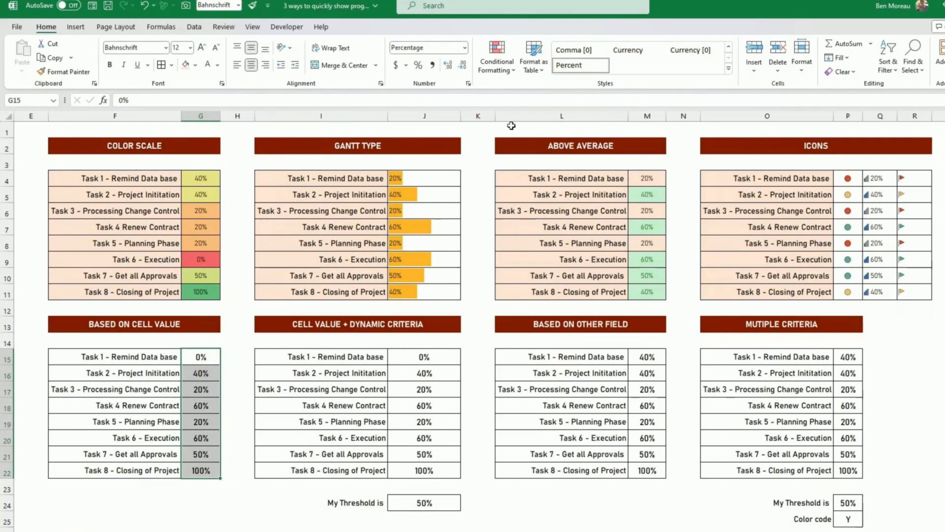
{"action": "left_click", "coordinate": [512, 74]}
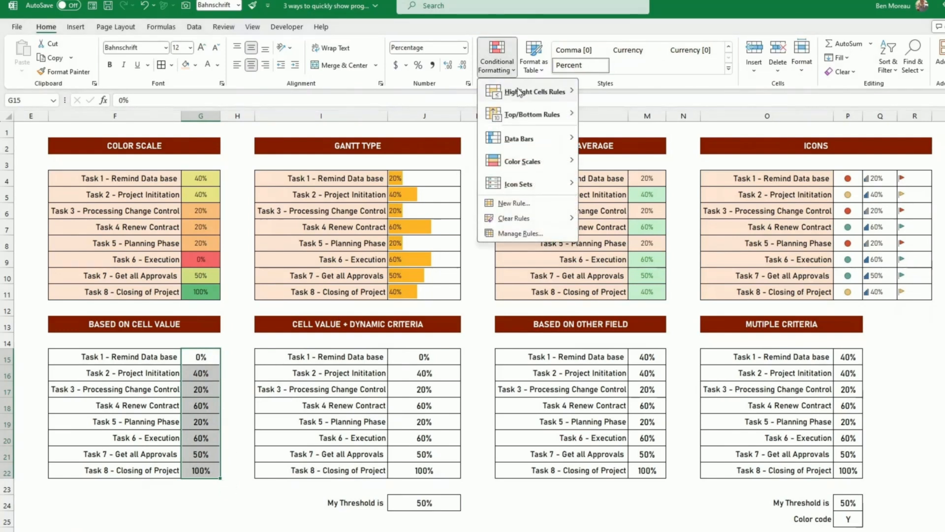
{"action": "mouse_move", "coordinate": [520, 94]}
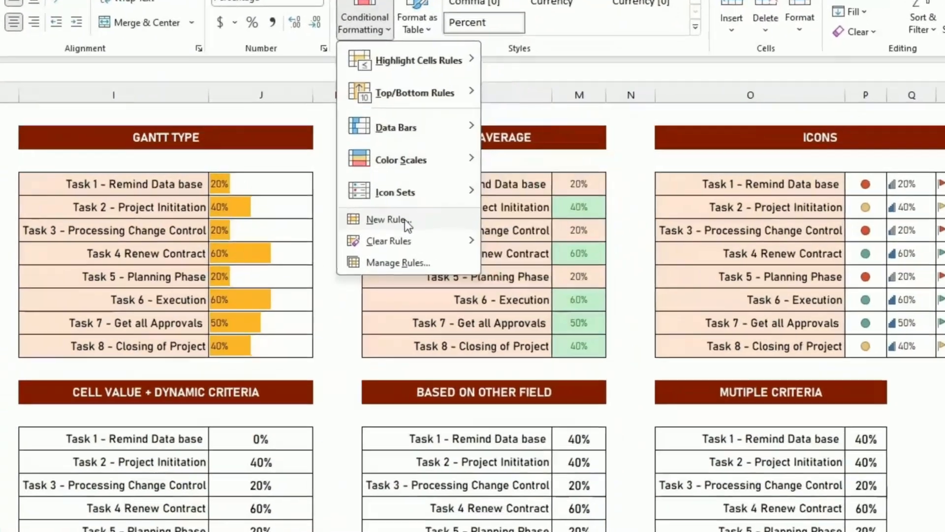
{"action": "left_click", "coordinate": [405, 222]}
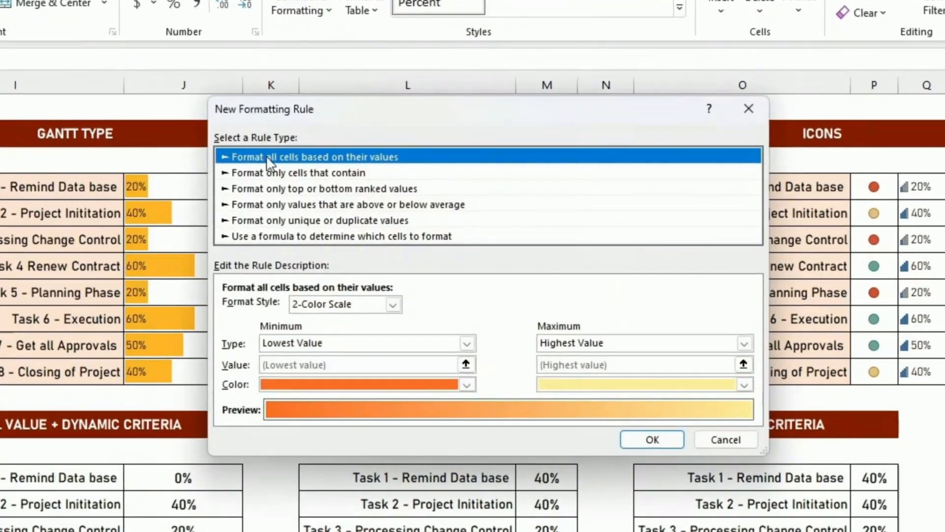
{"action": "left_click", "coordinate": [294, 174]}
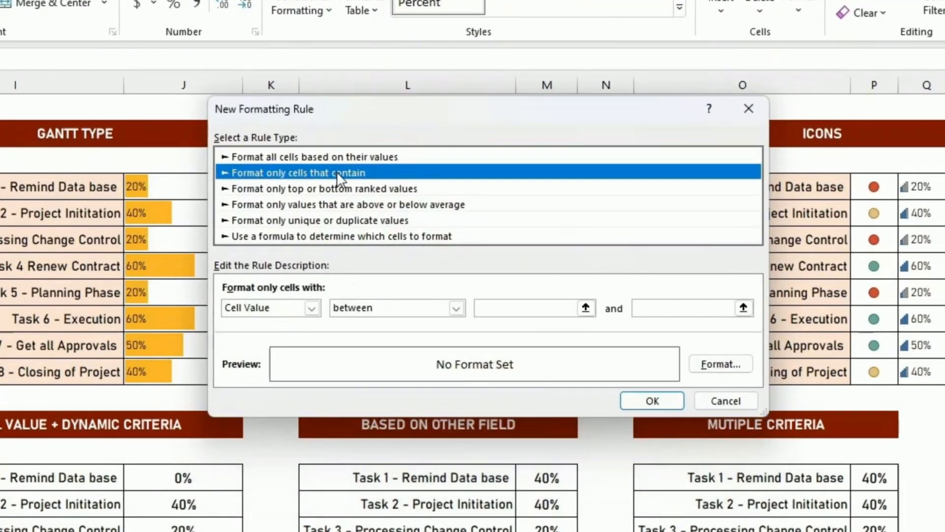
{"action": "left_click", "coordinate": [371, 308]}
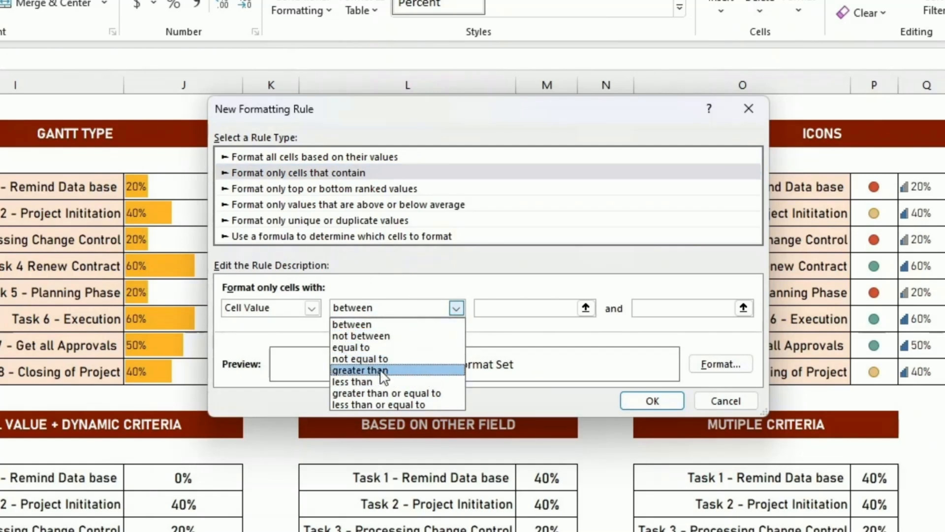
{"action": "left_click", "coordinate": [395, 369]}
{"action": "left_click", "coordinate": [624, 306]}
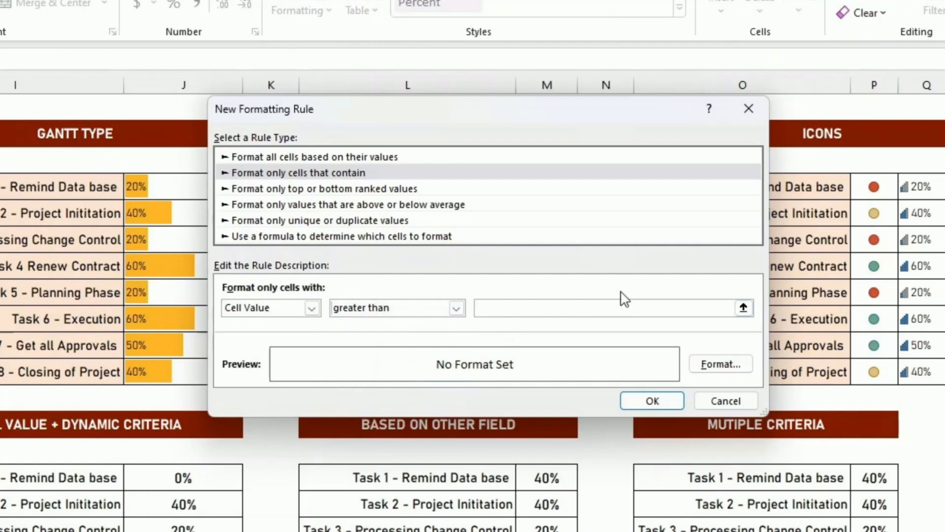
{"action": "type", "text": "0.5"}
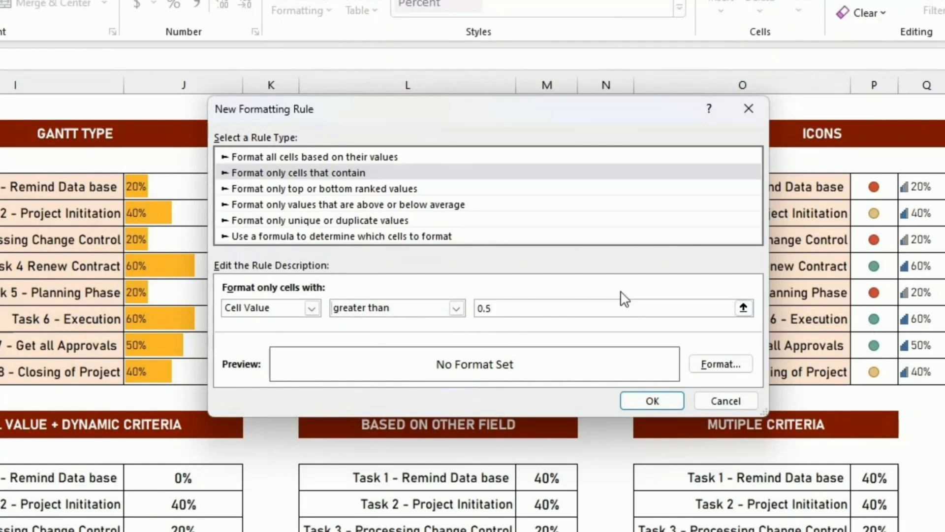
Give matching cells a light green fill and apply the rule.
{"action": "left_click", "coordinate": [739, 362]}
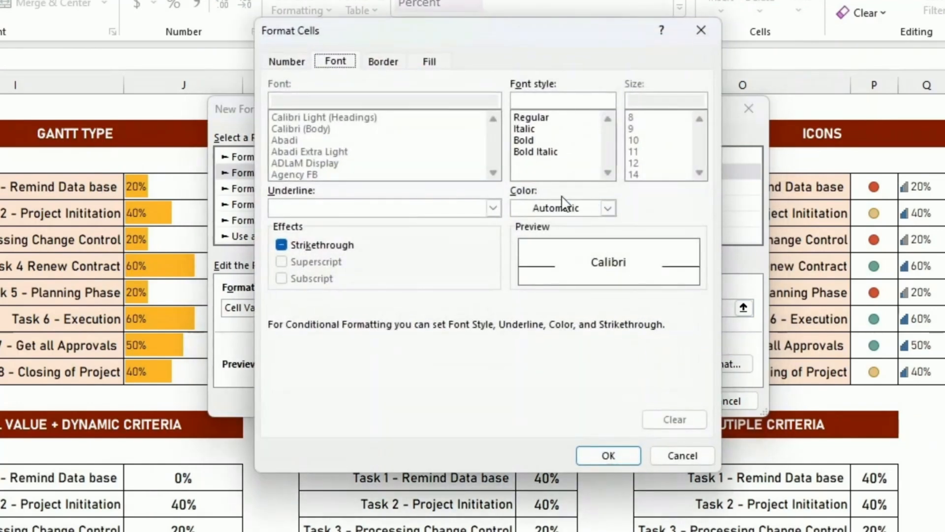
{"action": "left_click", "coordinate": [431, 63]}
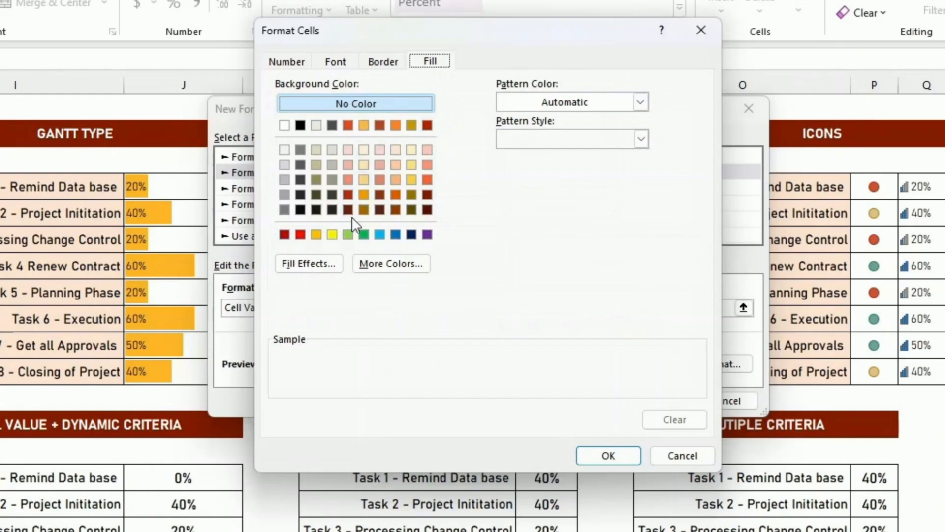
{"action": "left_click", "coordinate": [348, 235]}
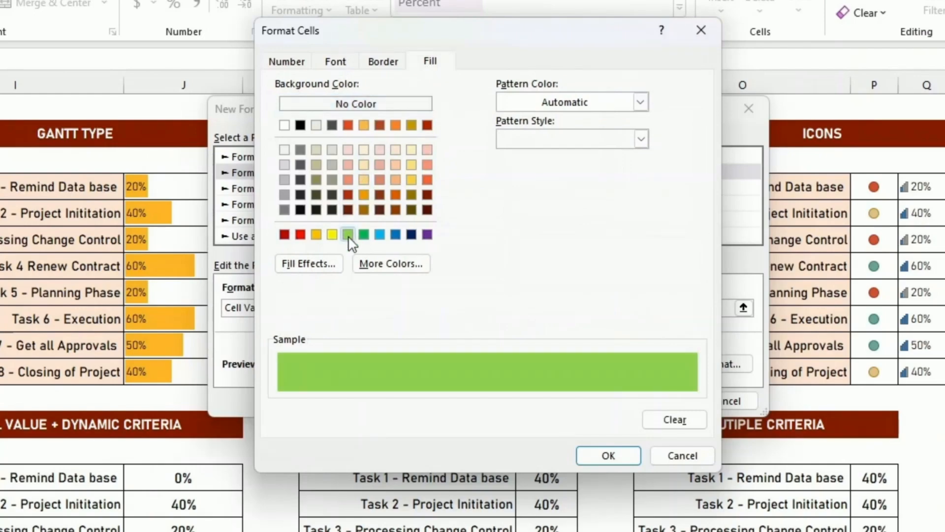
{"action": "left_click", "coordinate": [598, 455]}
{"action": "left_click", "coordinate": [651, 400]}
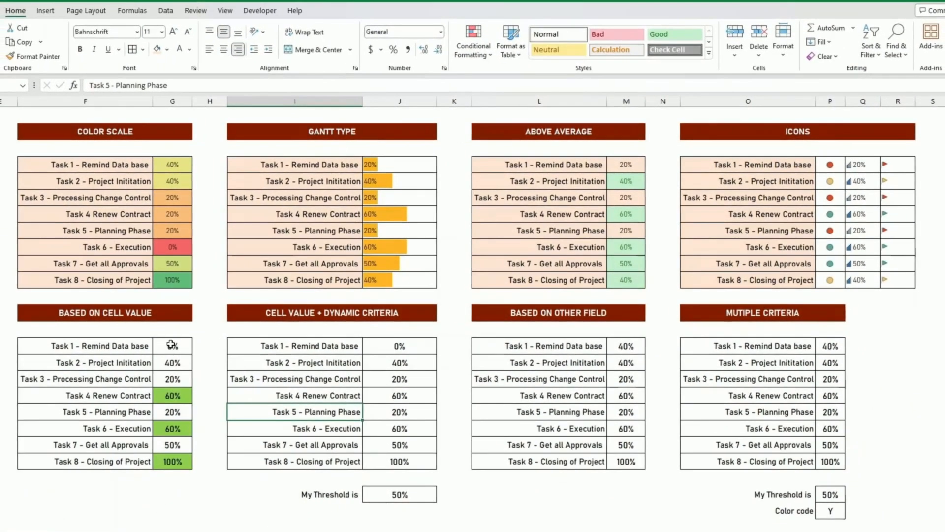
{"action": "left_click_drag", "start_coordinate": [171, 344], "coordinate": [173, 463]}
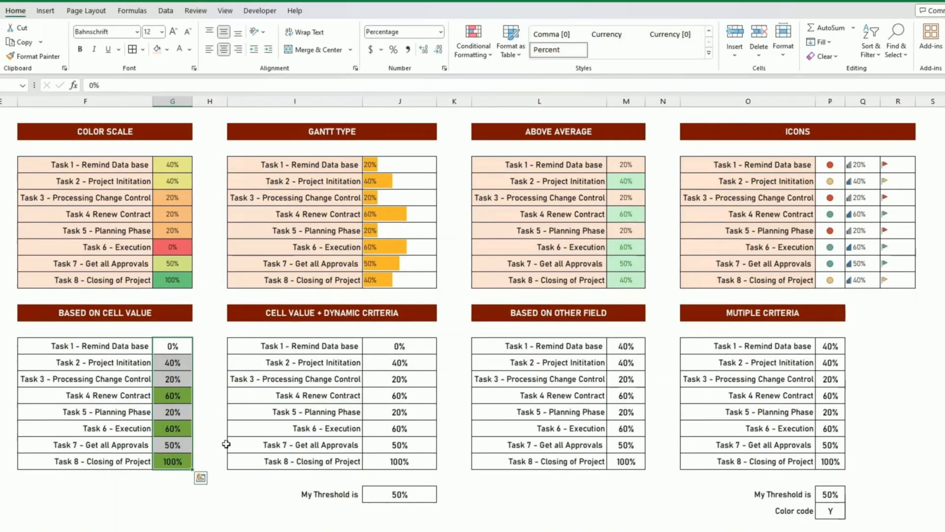
{"action": "left_click", "coordinate": [662, 339]}
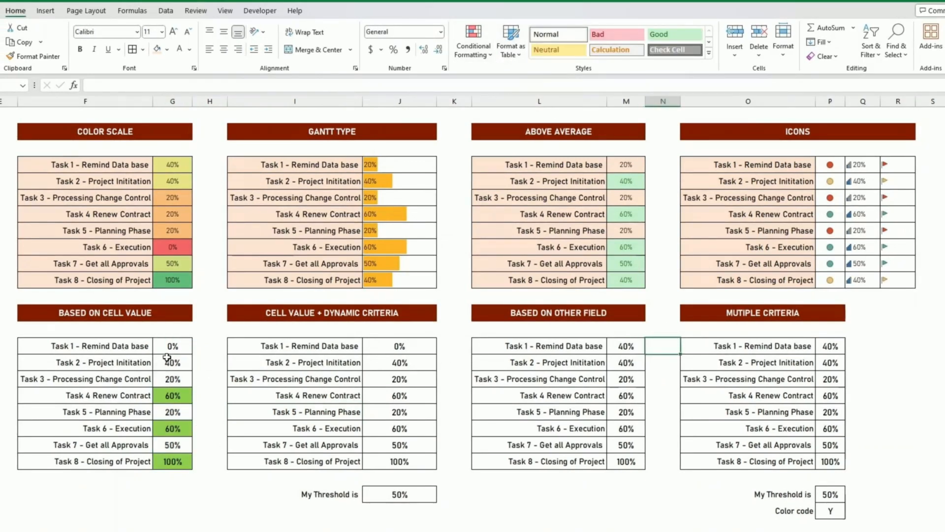
{"action": "left_click_drag", "start_coordinate": [172, 346], "coordinate": [172, 460]}
{"action": "left_click", "coordinate": [403, 497]}
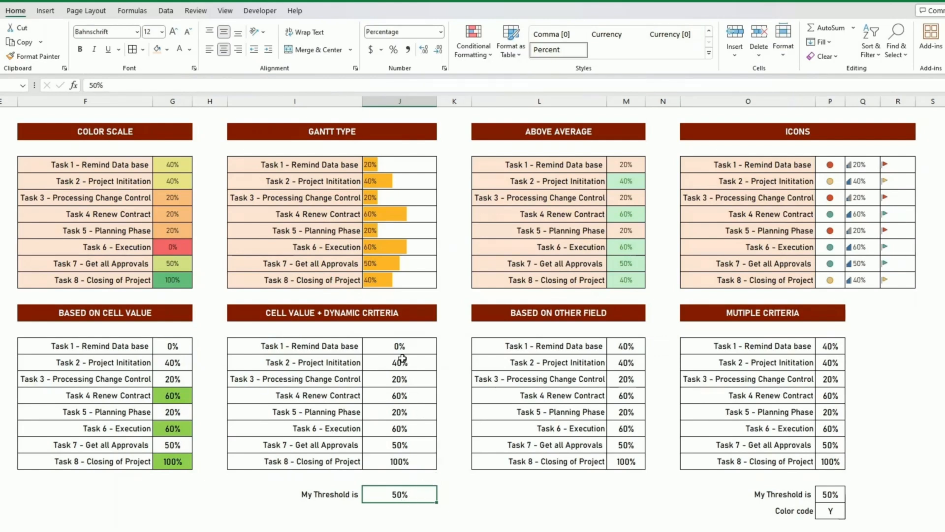
Create a rule on J15:J22 for cell values greater than =$J$24.
{"action": "left_click_drag", "start_coordinate": [400, 346], "coordinate": [403, 461]}
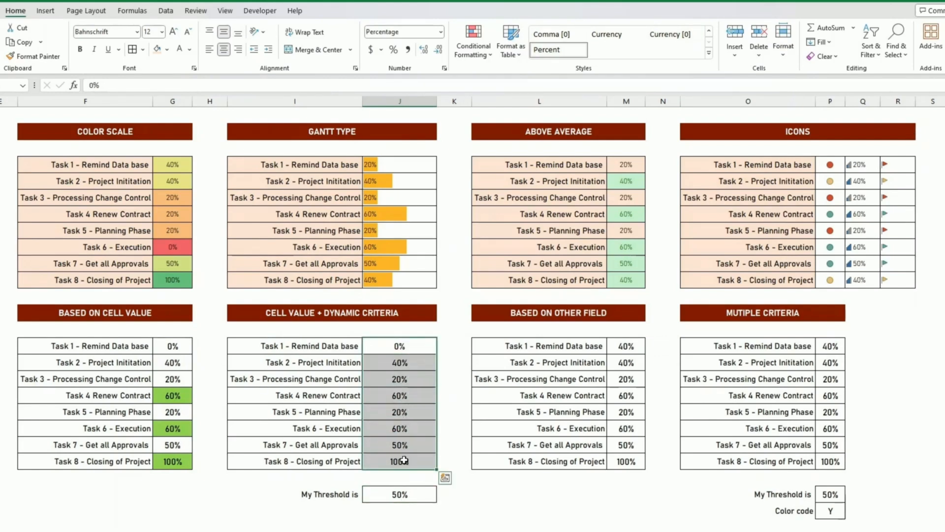
{"action": "left_click", "coordinate": [474, 44]}
{"action": "left_click", "coordinate": [491, 190]}
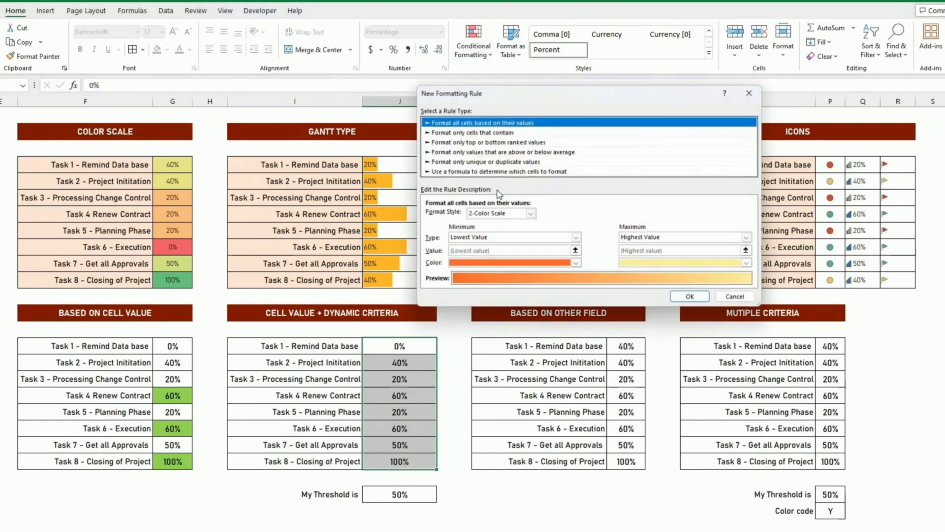
{"action": "left_click", "coordinate": [471, 132]}
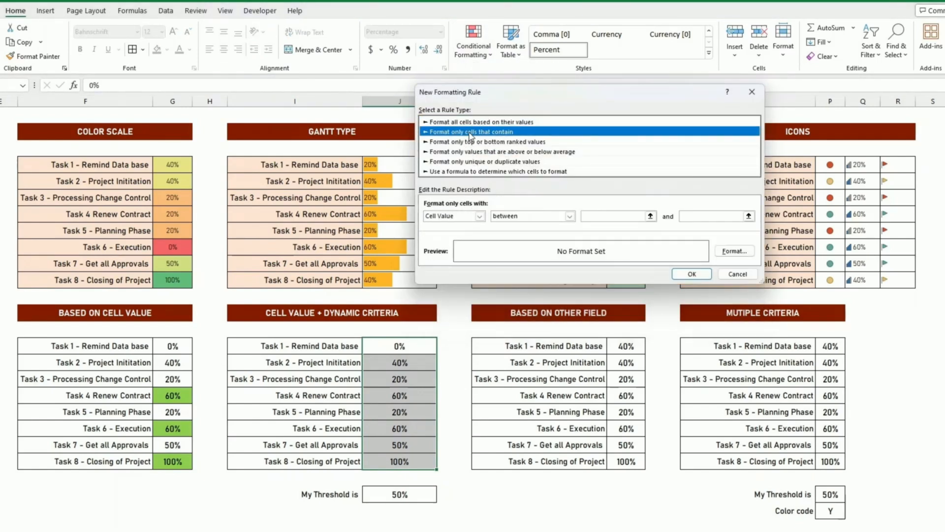
{"action": "left_click", "coordinate": [534, 217]}
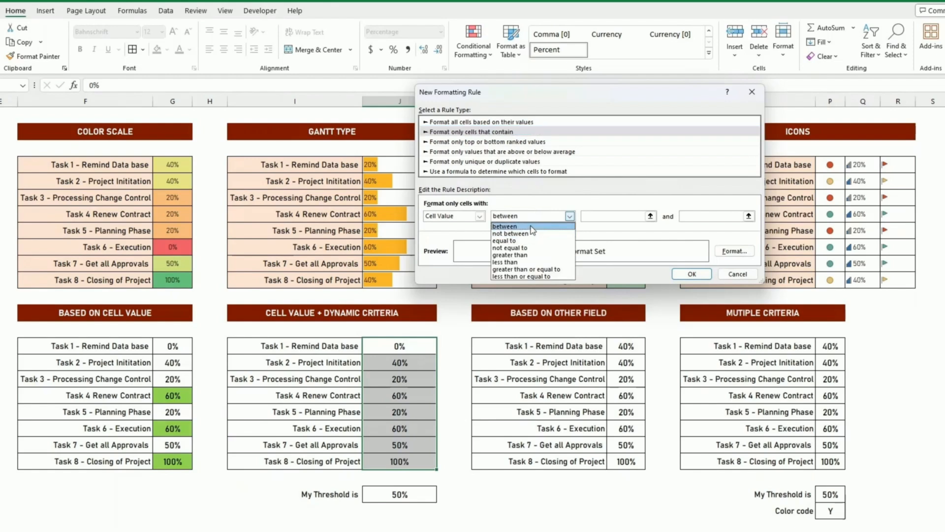
{"action": "left_click", "coordinate": [527, 255]}
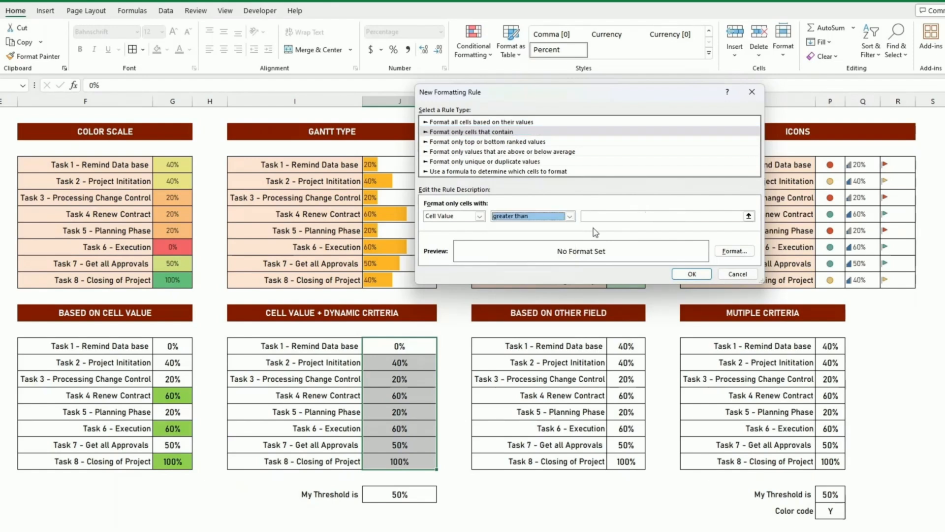
{"action": "left_click", "coordinate": [603, 215]}
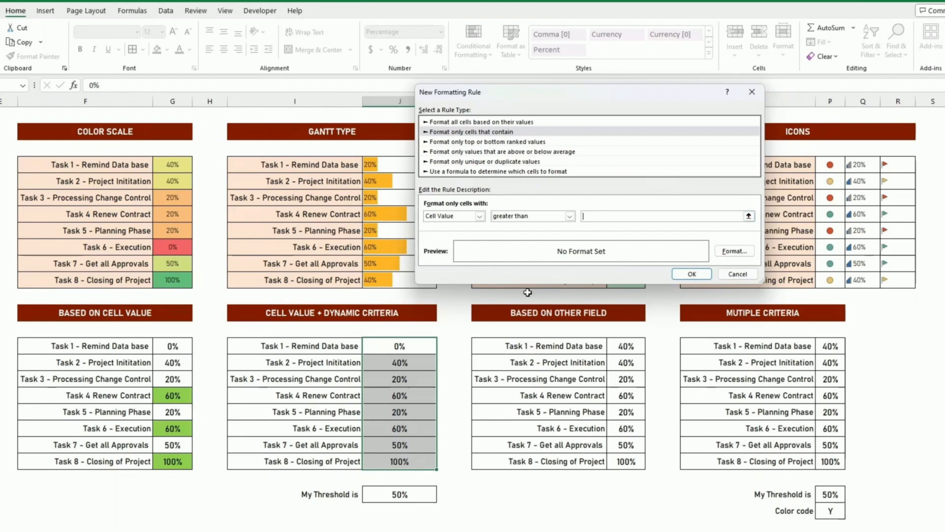
{"action": "left_click", "coordinate": [404, 494]}
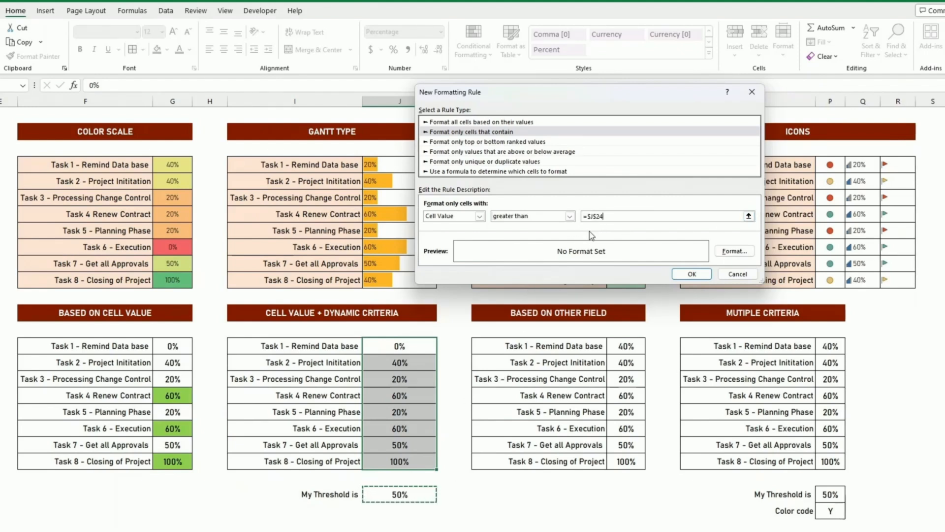
Format matching cells with a light green fill and apply the threshold rule.
{"action": "left_click", "coordinate": [733, 251]}
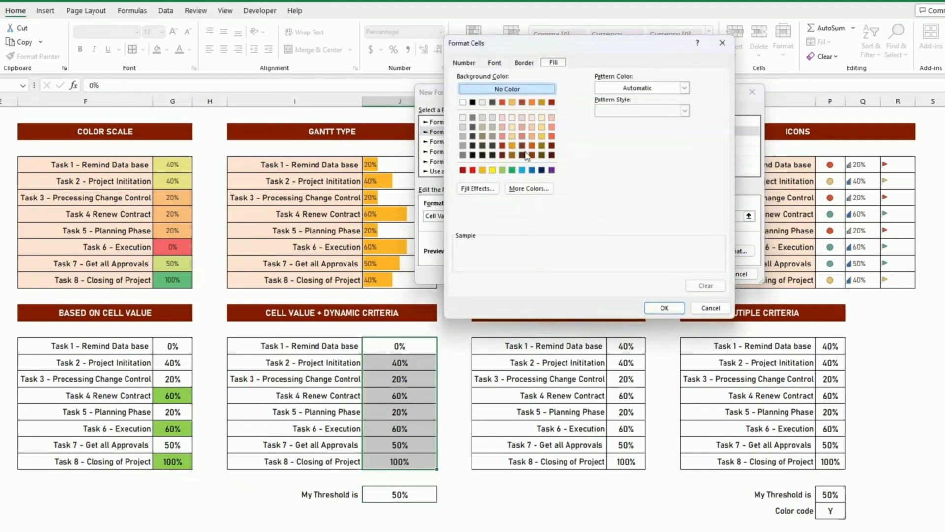
{"action": "left_click", "coordinate": [502, 169]}
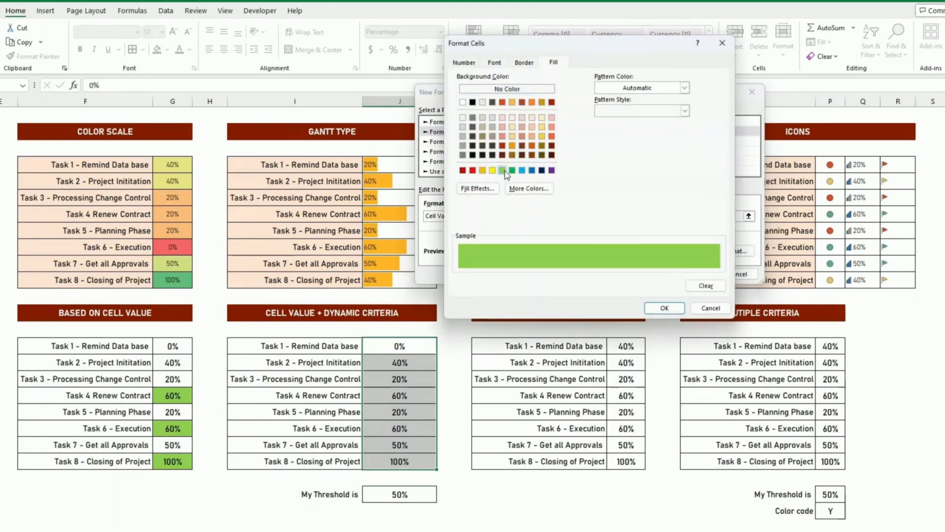
{"action": "left_click", "coordinate": [662, 309]}
{"action": "left_click", "coordinate": [691, 274]}
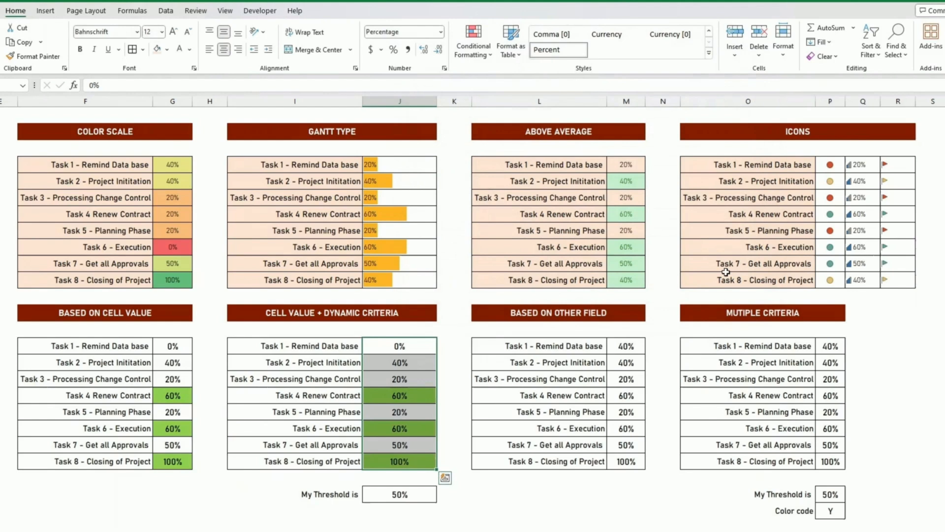
{"action": "left_click", "coordinate": [612, 362]}
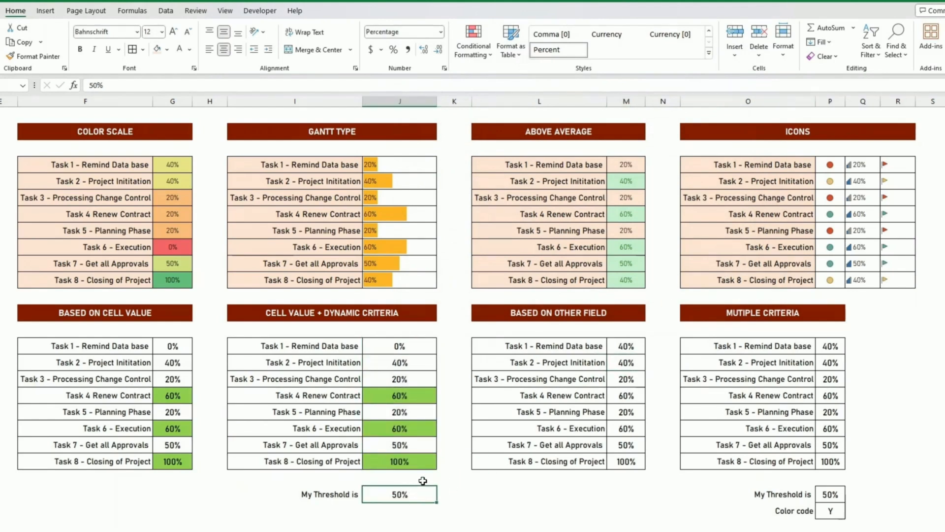
Try My Threshold values of 80% and 10%, then set it to 30%.
{"action": "type", "text": "80"}
{"action": "key", "text": "Return"}
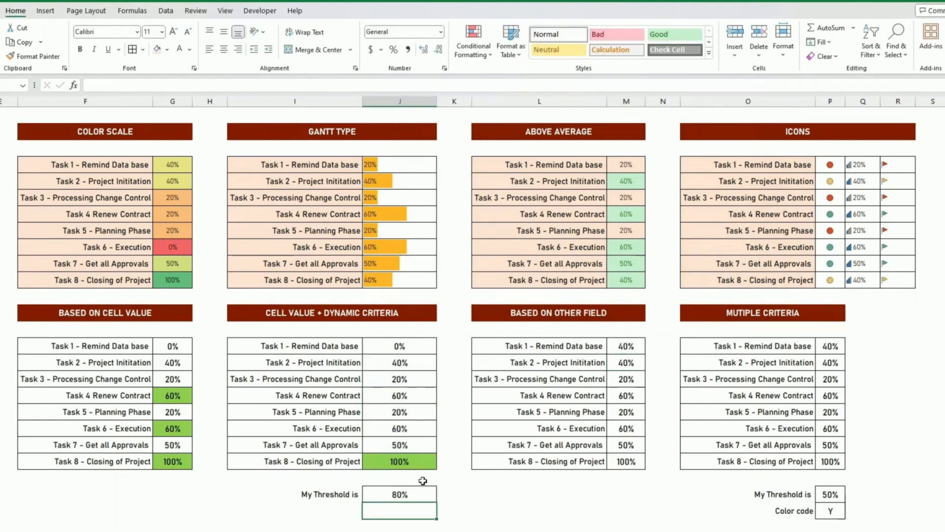
{"action": "left_click", "coordinate": [417, 491]}
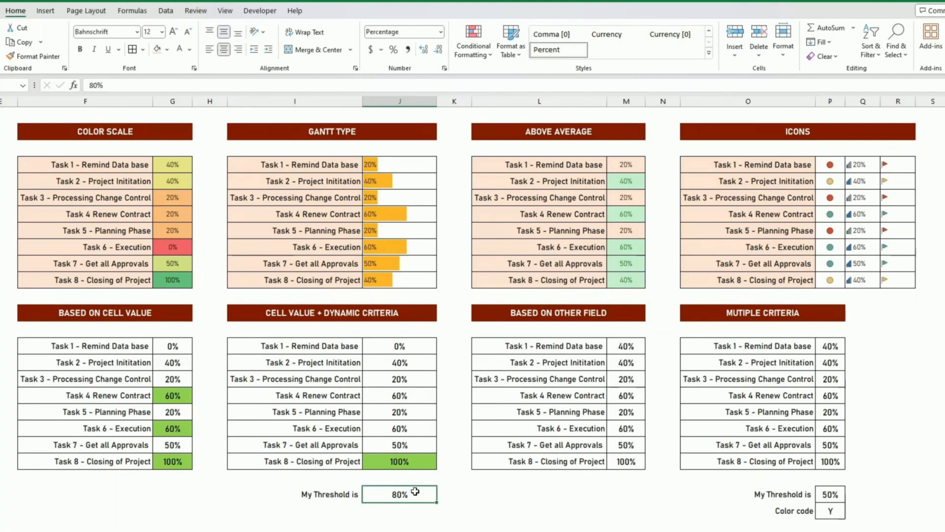
{"action": "type", "text": "10"}
{"action": "key", "text": "Return"}
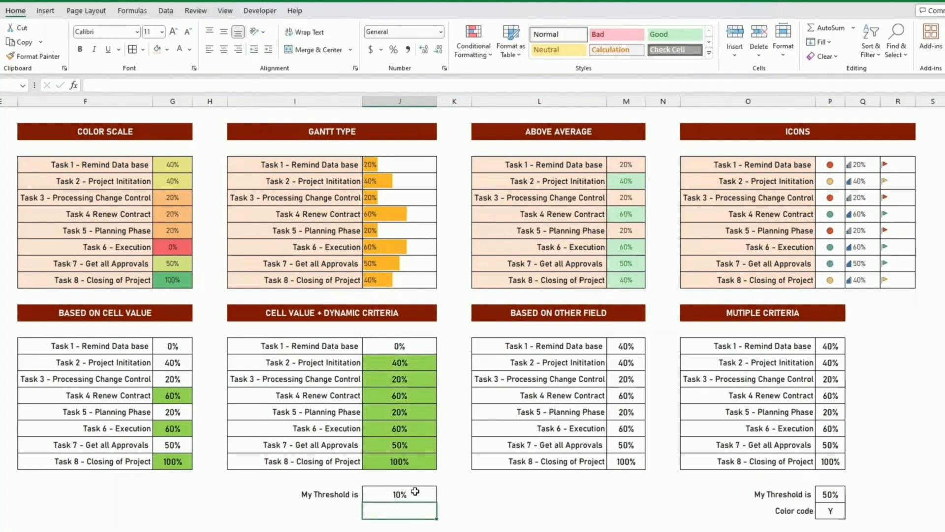
{"action": "left_click", "coordinate": [414, 491]}
{"action": "type", "text": "30"}
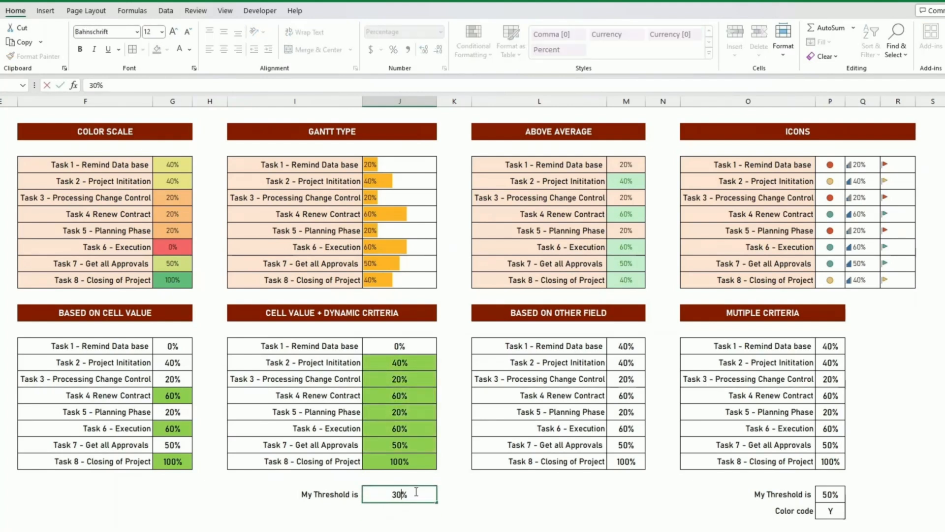
{"action": "key", "text": "Return"}
{"action": "left_click", "coordinate": [566, 411]}
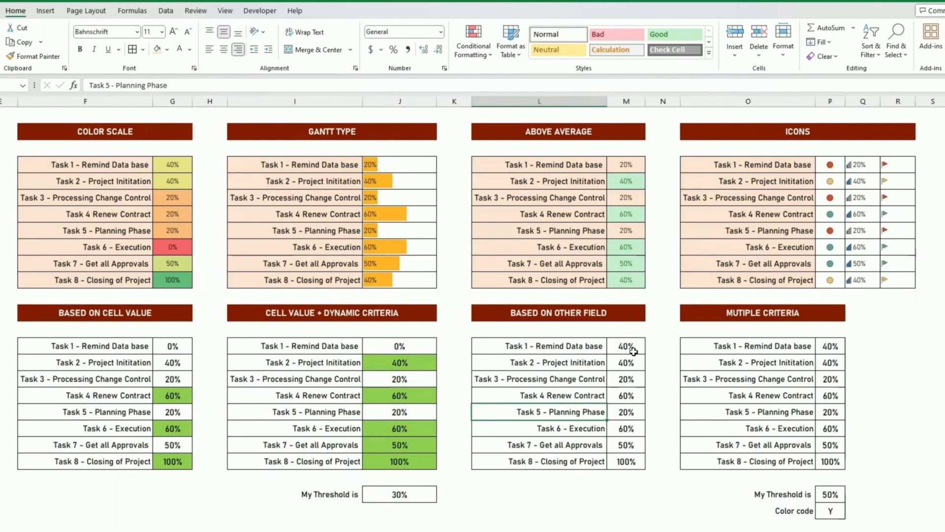
Select the Task 1 name L15 and create a formula rule =$M$15>0.5.
{"action": "left_click_drag", "start_coordinate": [625, 346], "coordinate": [625, 461]}
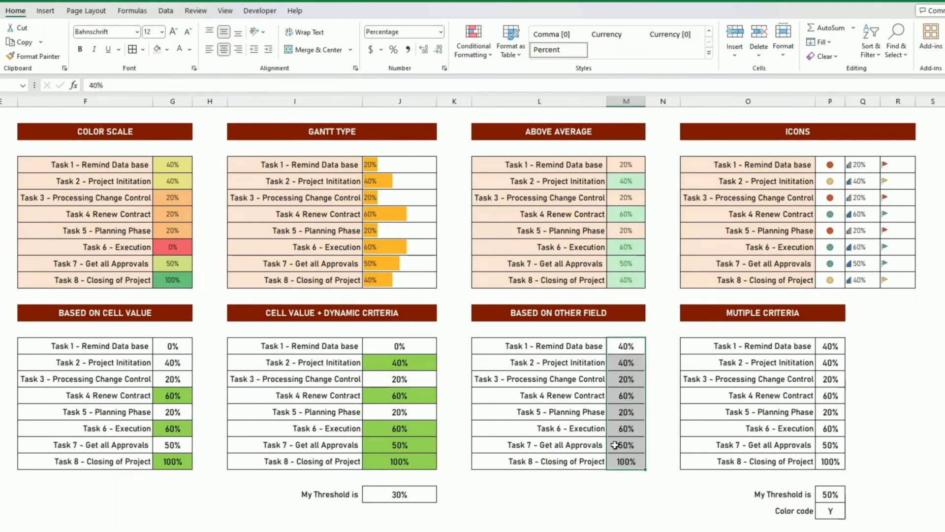
{"action": "left_click_drag", "start_coordinate": [565, 348], "coordinate": [574, 461]}
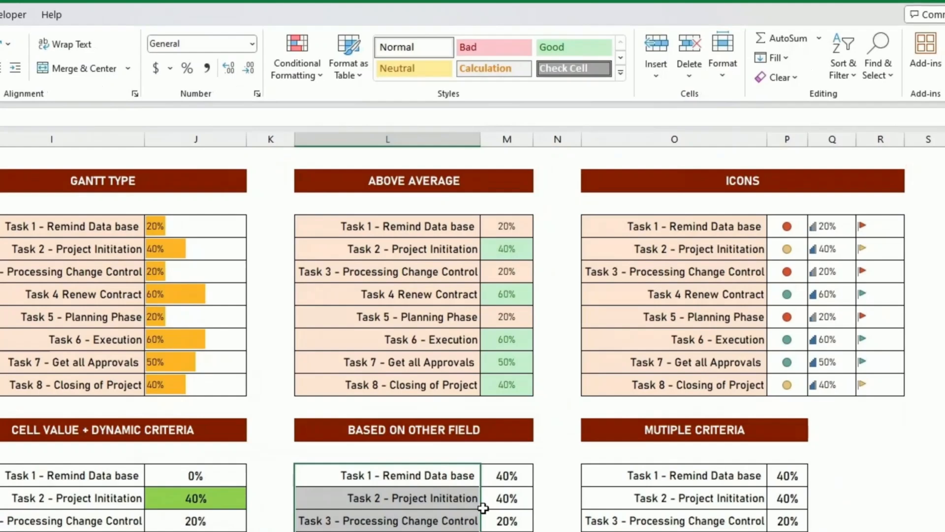
{"action": "left_click", "coordinate": [506, 498]}
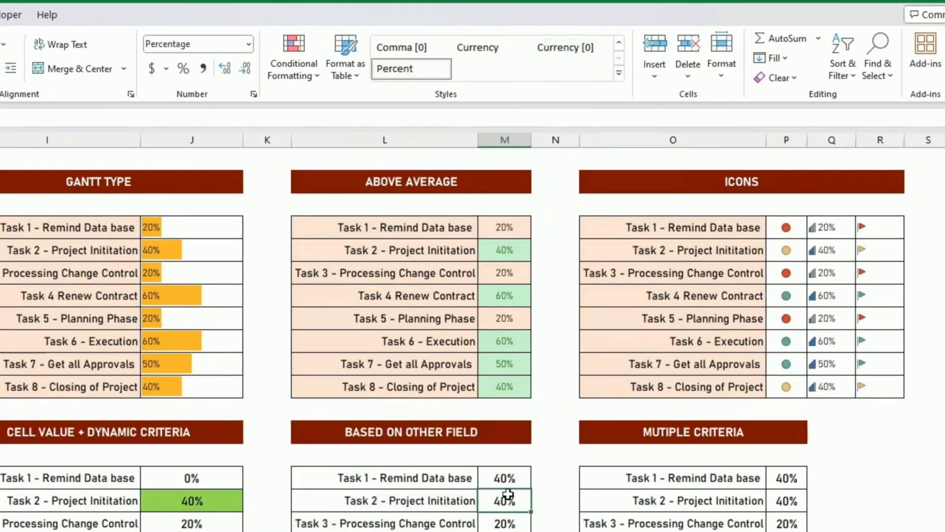
{"action": "left_click", "coordinate": [415, 476]}
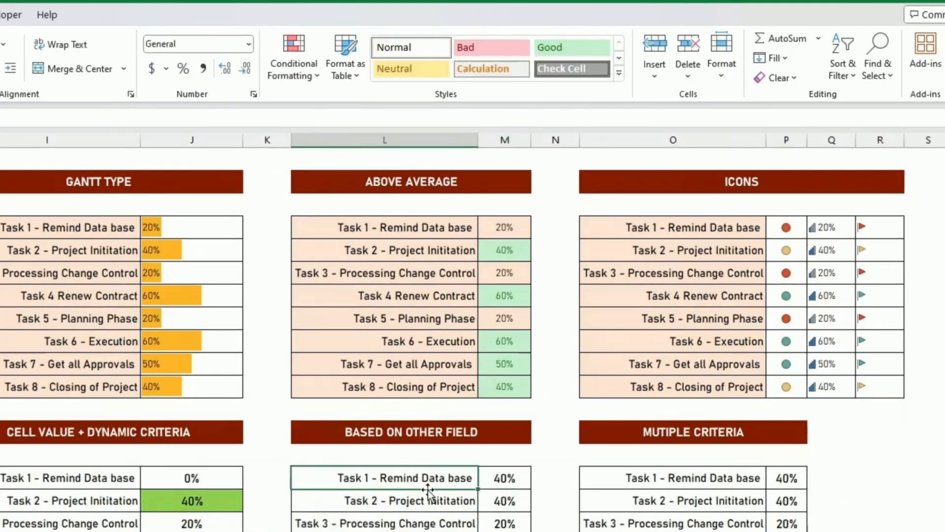
{"action": "left_click", "coordinate": [297, 79]}
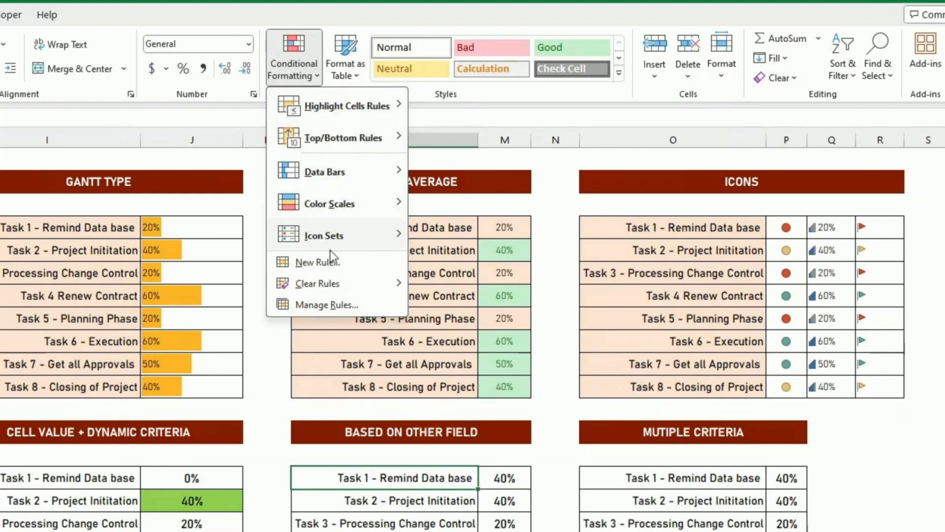
{"action": "left_click", "coordinate": [317, 261]}
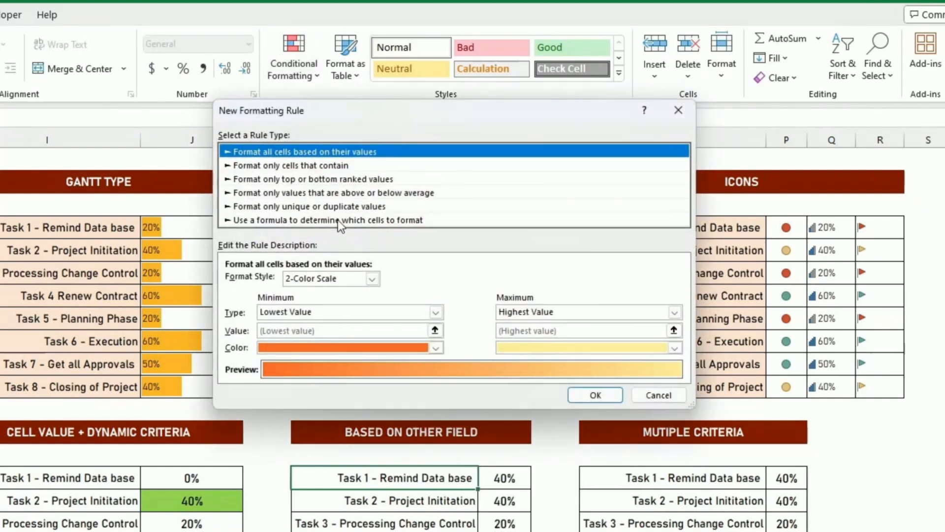
{"action": "left_click", "coordinate": [379, 220]}
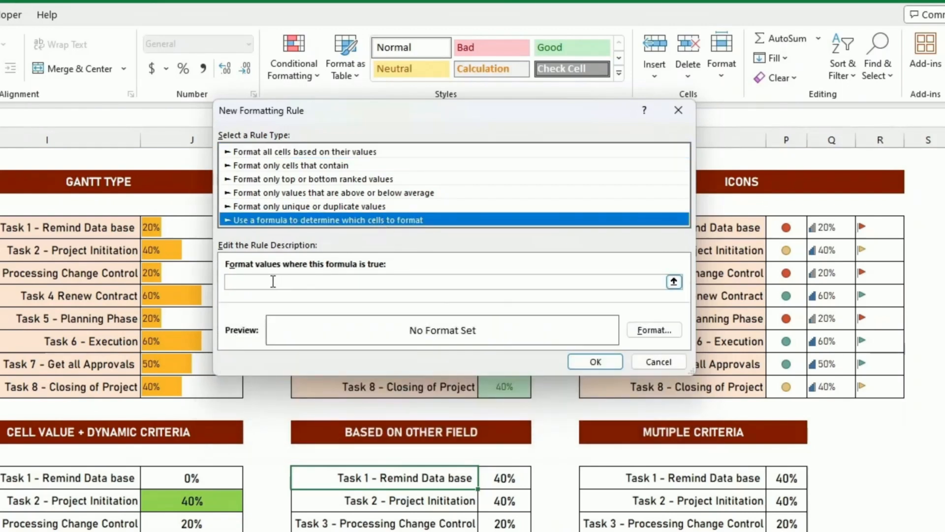
{"action": "left_click", "coordinate": [273, 281]}
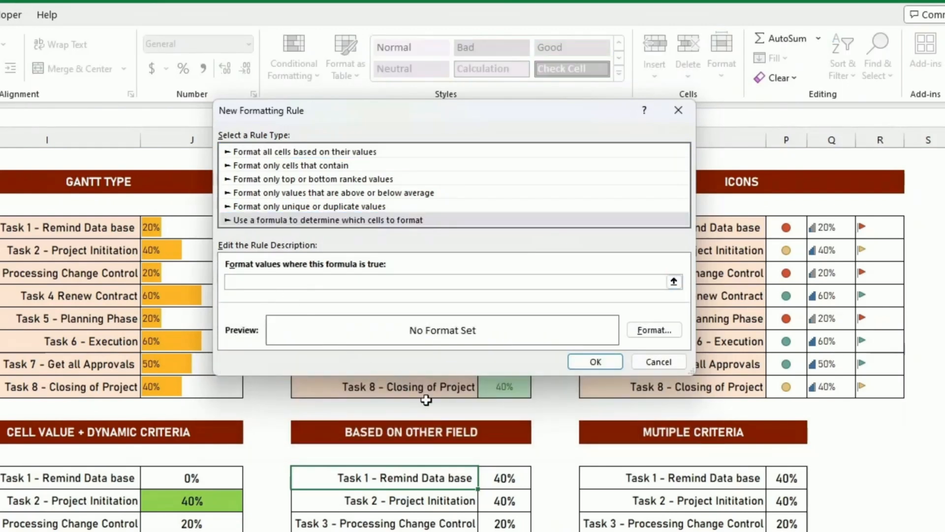
{"action": "left_click", "coordinate": [502, 478]}
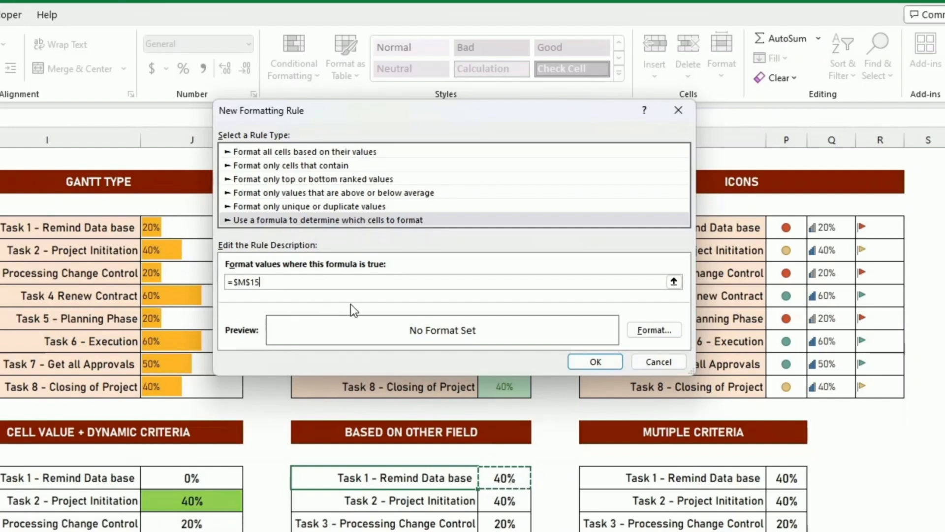
{"action": "type", "text": ">"}
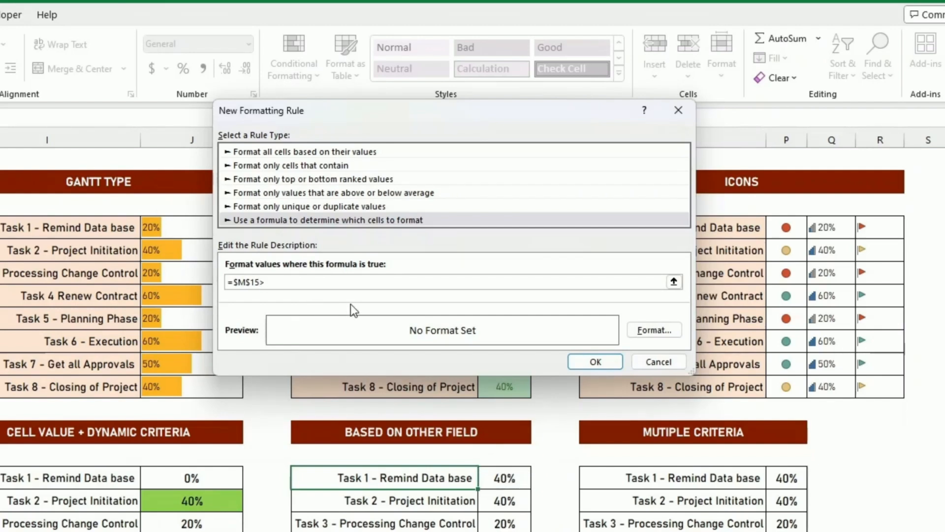
{"action": "type", "text": "0.5"}
Give the formula rule a light green fill and finish it.
{"action": "left_click", "coordinate": [655, 331]}
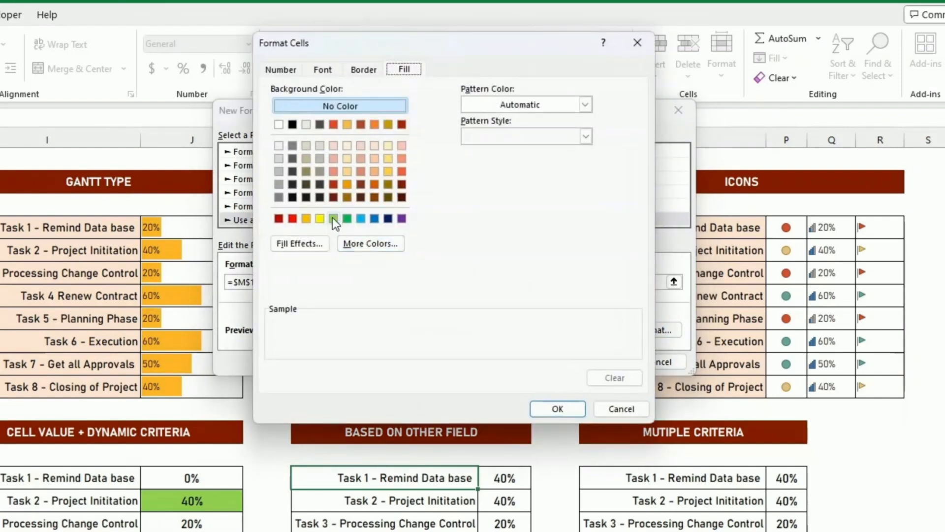
{"action": "left_click", "coordinate": [333, 218]}
{"action": "left_click", "coordinate": [569, 408]}
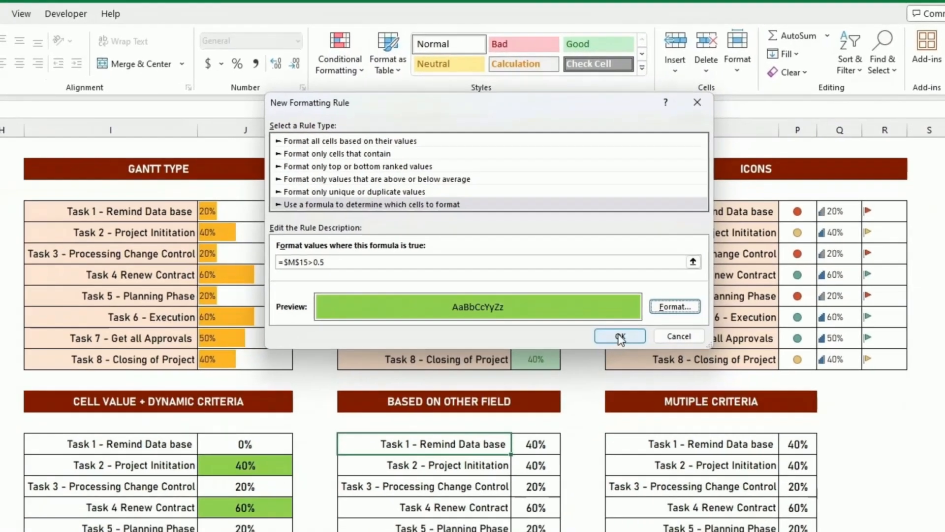
{"action": "left_click", "coordinate": [595, 359]}
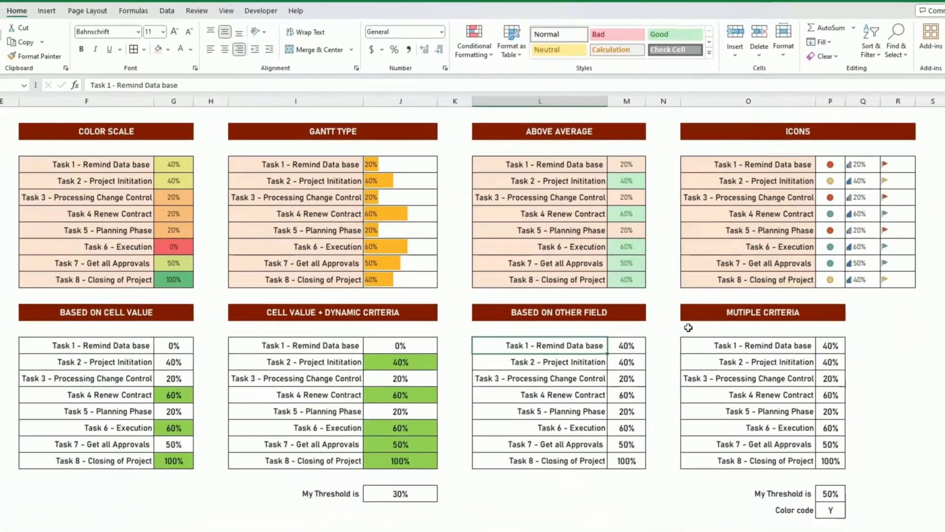
Change Task 1's progress in M15 to 60%, then reselect the L15 name cell.
{"action": "left_click", "coordinate": [631, 346]}
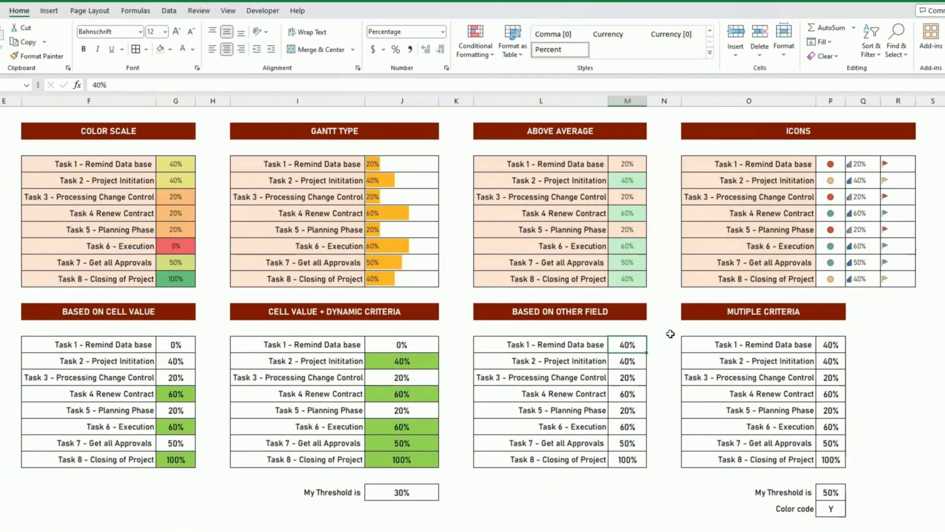
{"action": "type", "text": "60"}
{"action": "key", "text": "Return"}
{"action": "key", "text": "Up"}
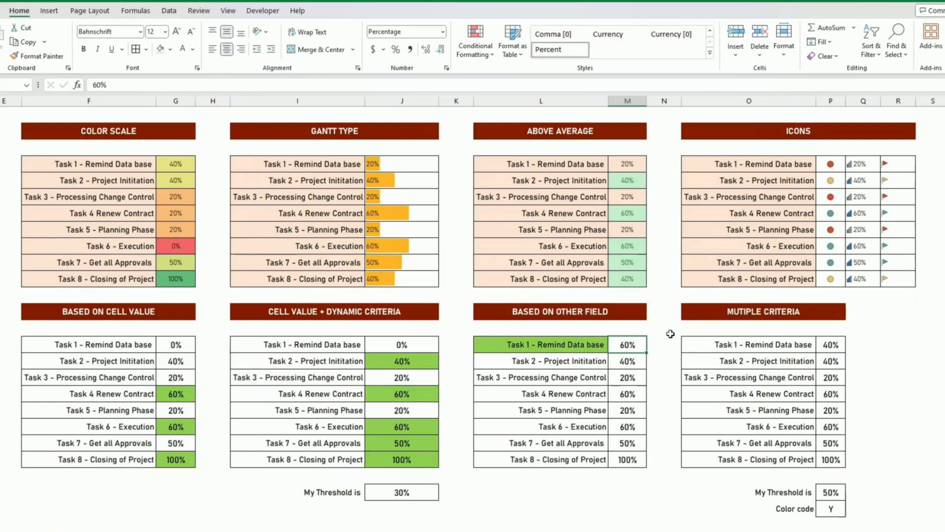
{"action": "left_click", "coordinate": [582, 344]}
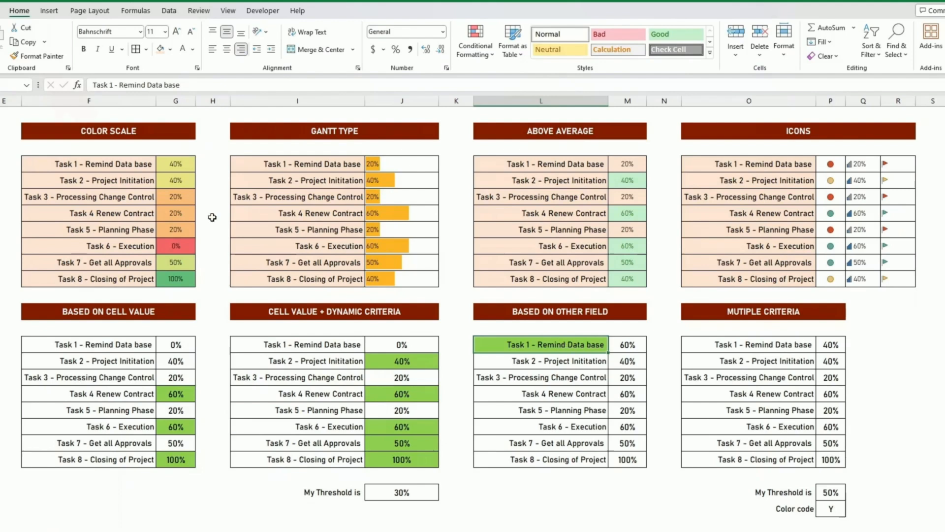
Format-paint Task 1's green-highlight formatting onto the Task 2–Task 8 names (L16:L22).
{"action": "left_click", "coordinate": [39, 56]}
{"action": "left_click", "coordinate": [574, 362]}
{"action": "left_click_drag", "start_coordinate": [574, 362], "coordinate": [594, 461]}
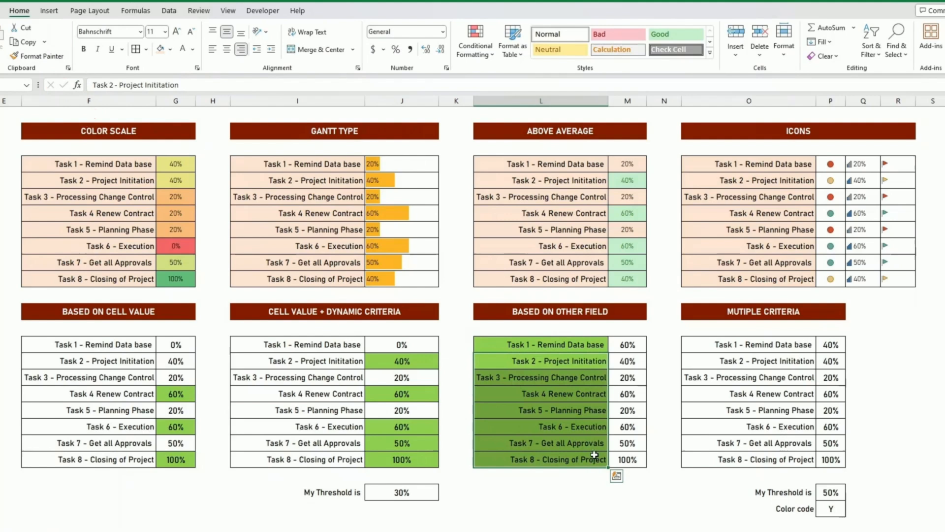
{"action": "left_click", "coordinate": [569, 399]}
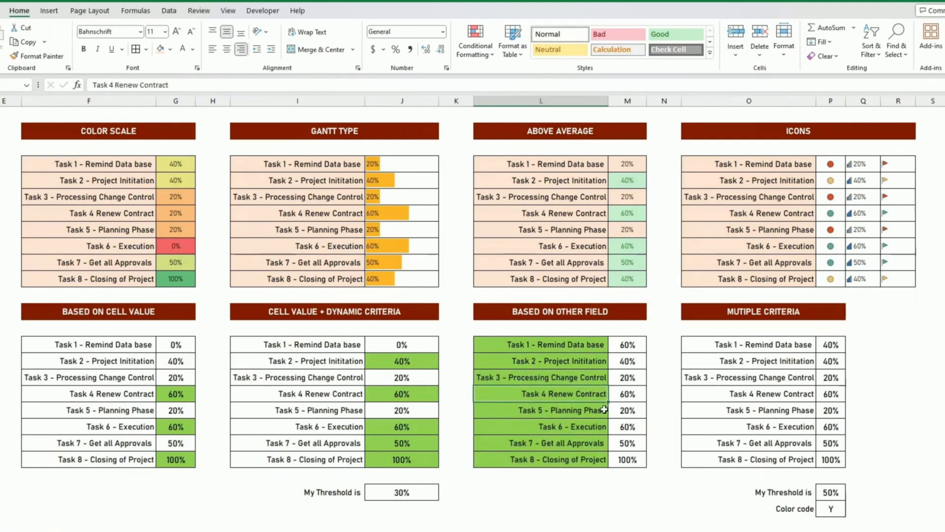
Set Task 1's progress back to 40% and select task names L15:L22.
{"action": "left_click", "coordinate": [625, 346]}
{"action": "type", "text": "40"}
{"action": "key", "text": "Return"}
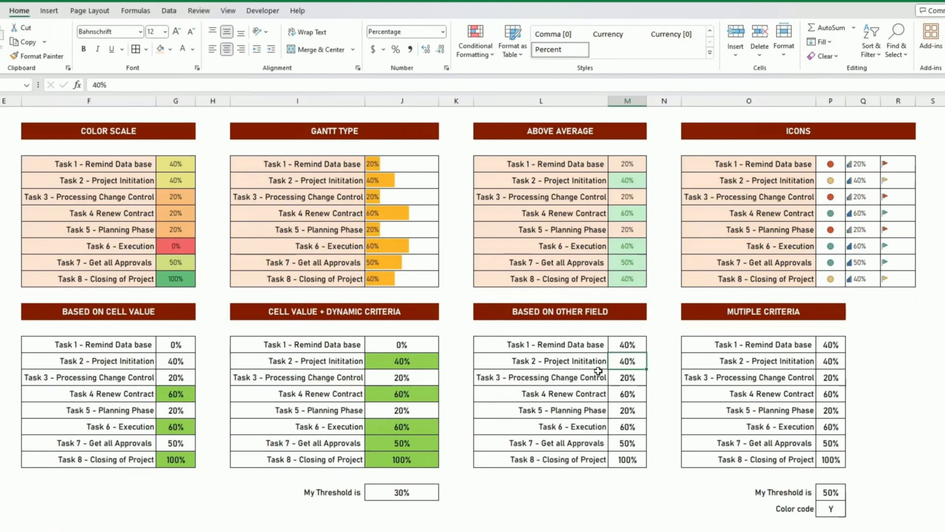
{"action": "left_click", "coordinate": [596, 343]}
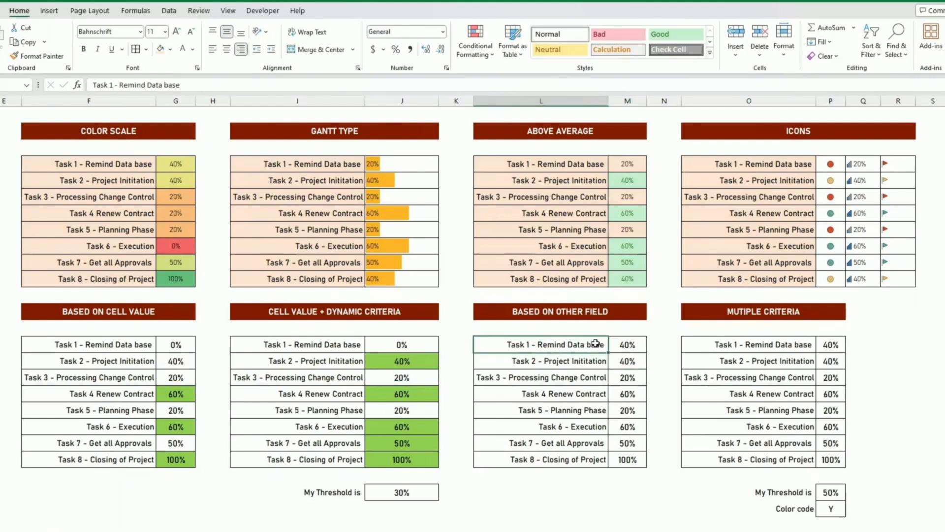
{"action": "left_click", "coordinate": [629, 346]}
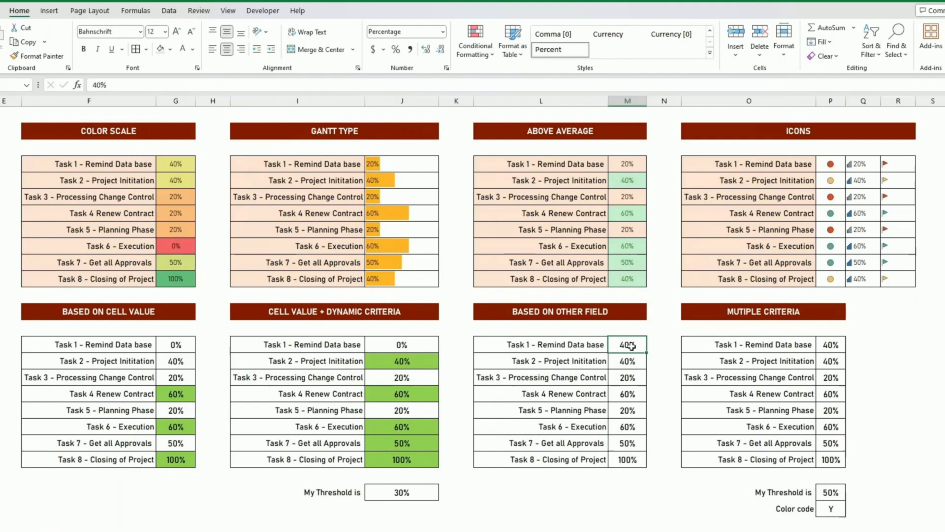
{"action": "left_click_drag", "start_coordinate": [585, 344], "coordinate": [601, 460]}
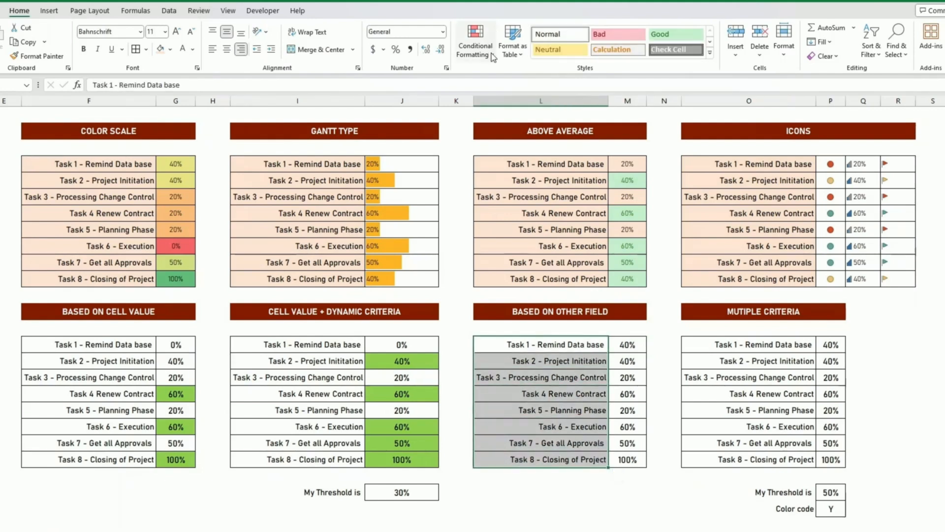
Edit the existing =$M$15>0.5 rule to =$M15>0.5 so each task row is checked.
{"action": "left_click", "coordinate": [475, 47]}
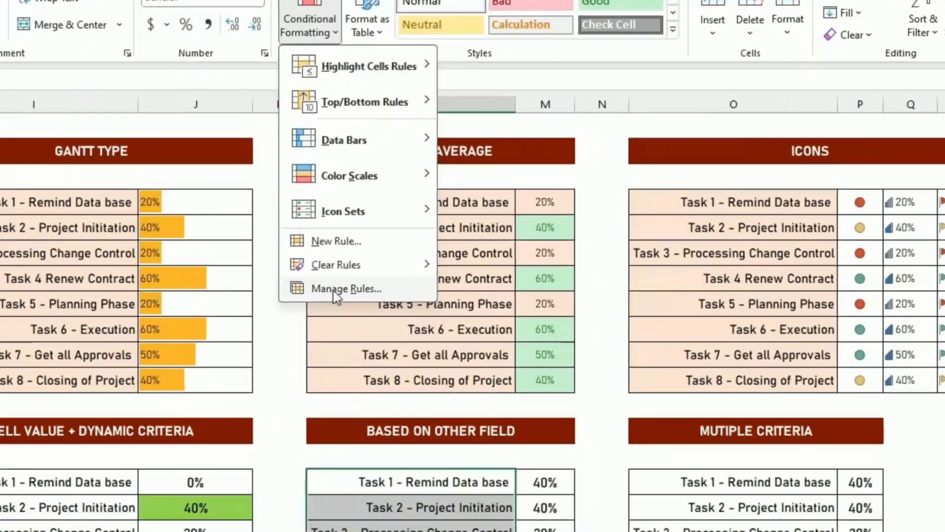
{"action": "left_click", "coordinate": [499, 220]}
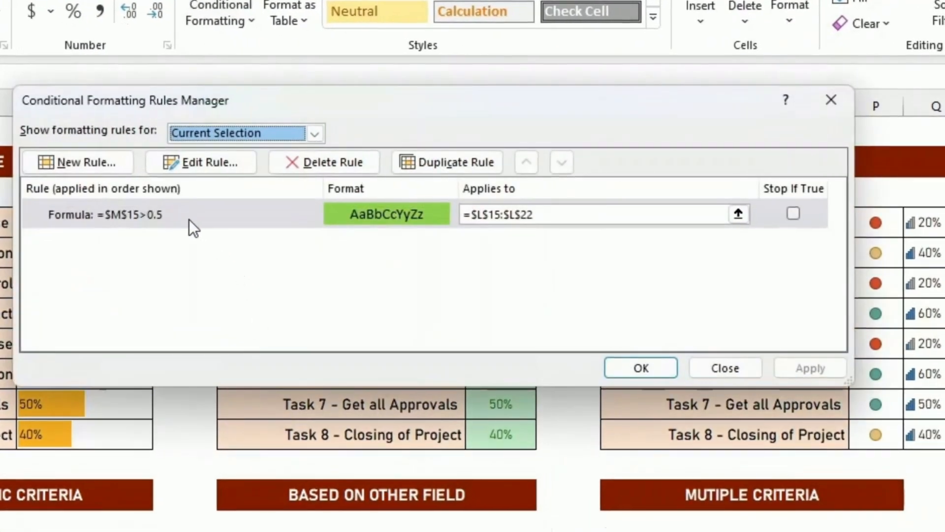
{"action": "left_click", "coordinate": [189, 219]}
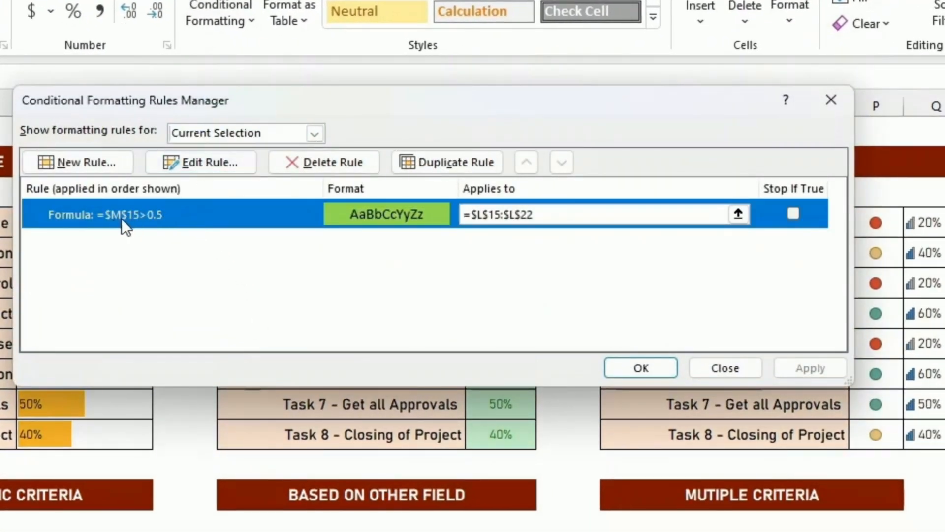
{"action": "left_click", "coordinate": [197, 165]}
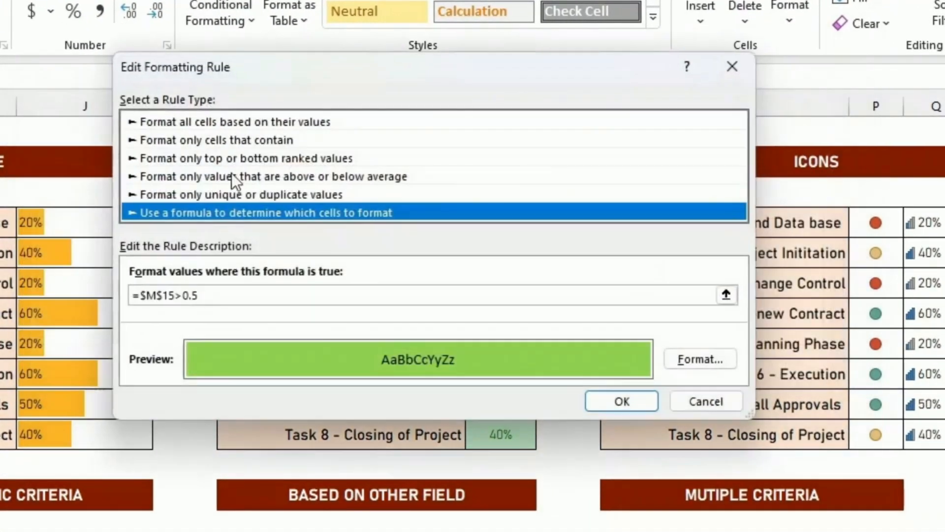
{"action": "left_click", "coordinate": [163, 295]}
{"action": "key", "text": "BackSpace"}
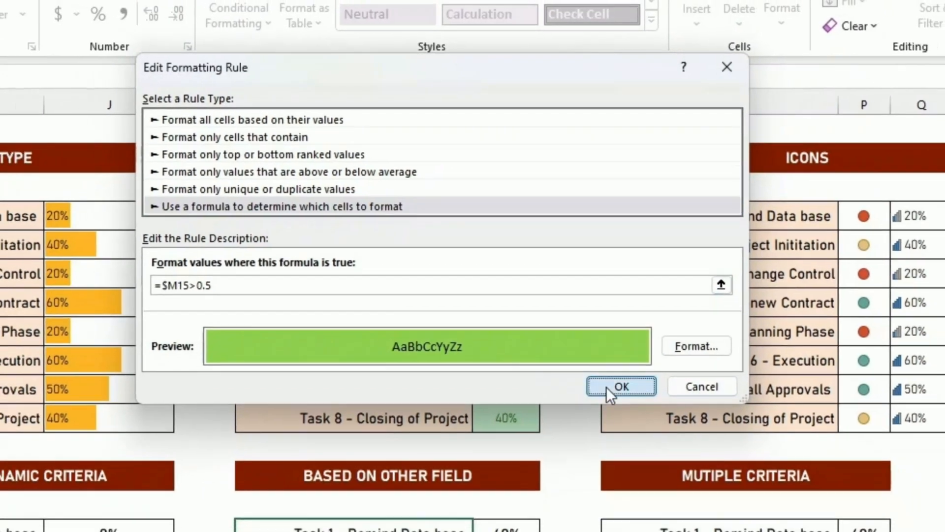
{"action": "left_click", "coordinate": [615, 401]}
{"action": "left_click", "coordinate": [756, 287]}
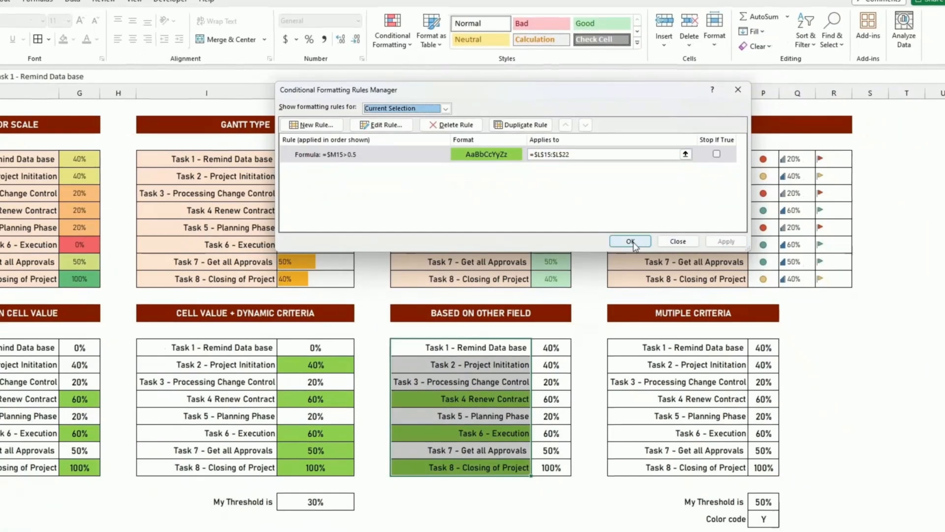
{"action": "left_click", "coordinate": [634, 287]}
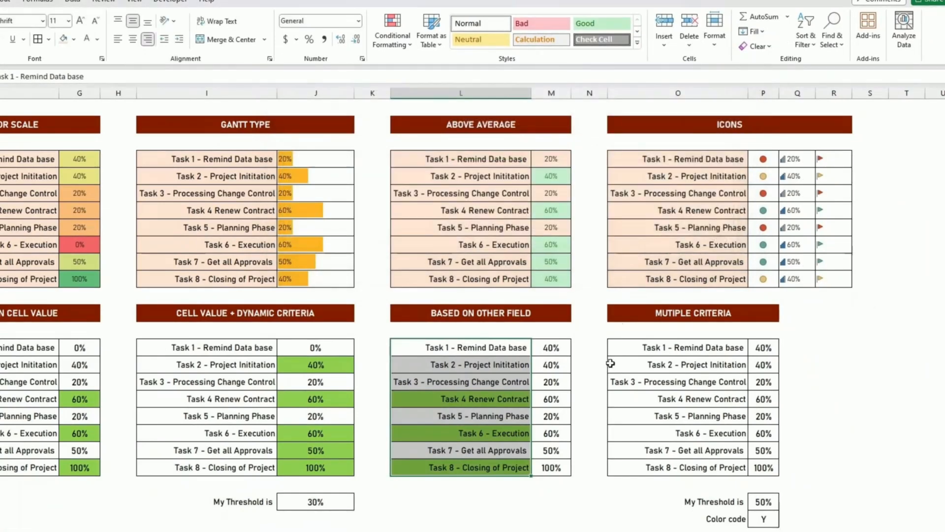
{"action": "left_click", "coordinate": [555, 465]}
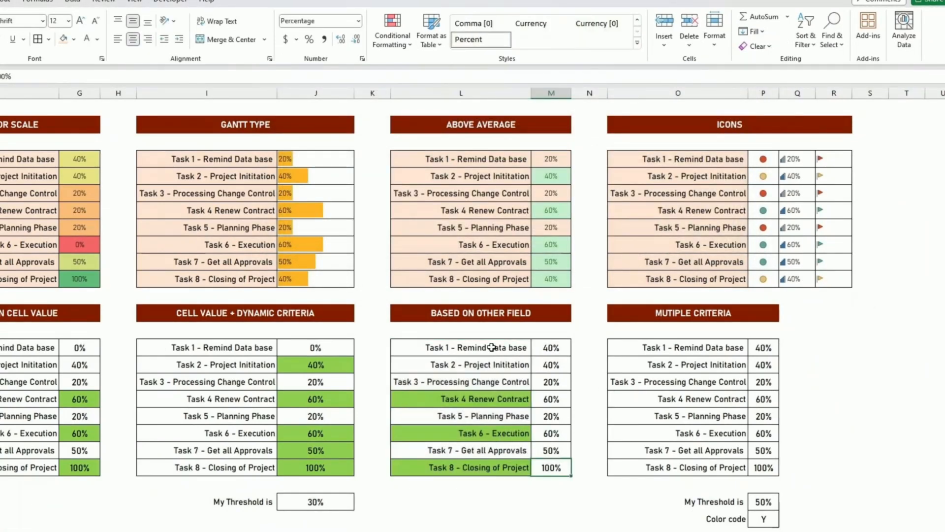
{"action": "left_click", "coordinate": [492, 348]}
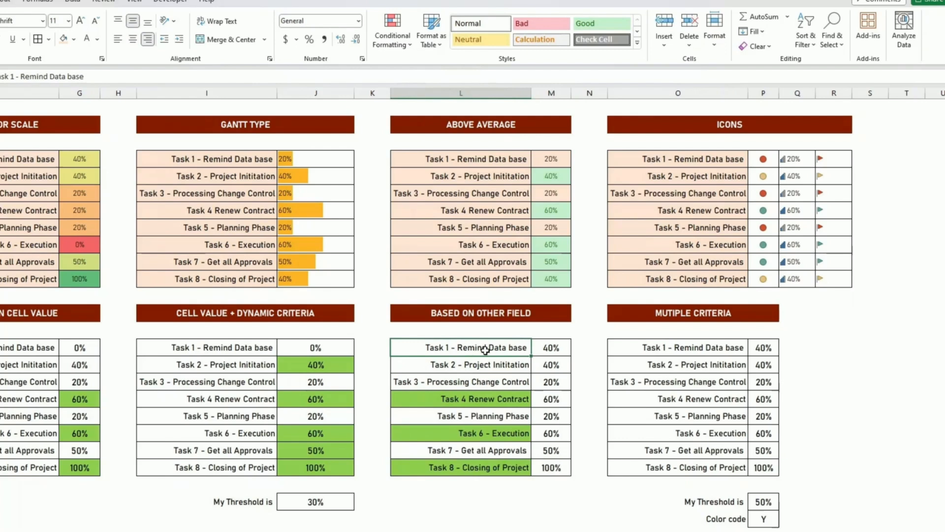
{"action": "left_click", "coordinate": [393, 29]}
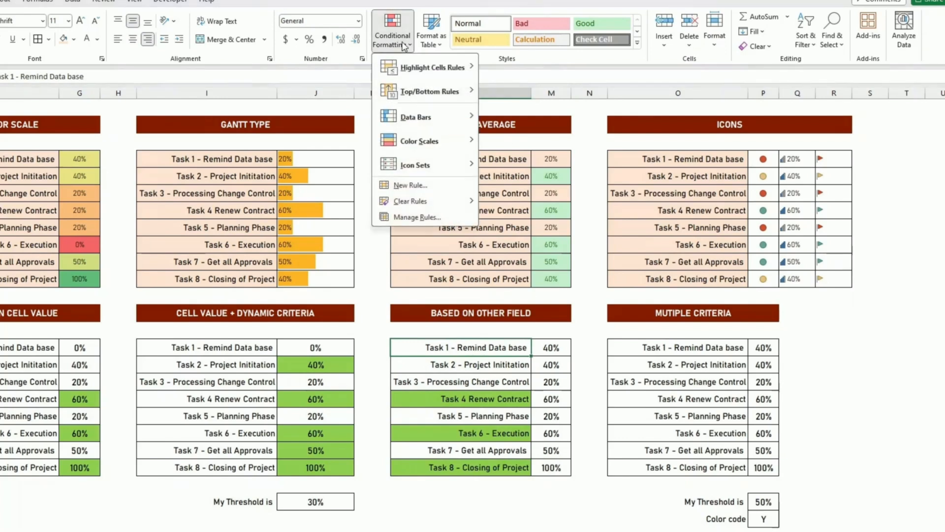
{"action": "left_click", "coordinate": [428, 216]}
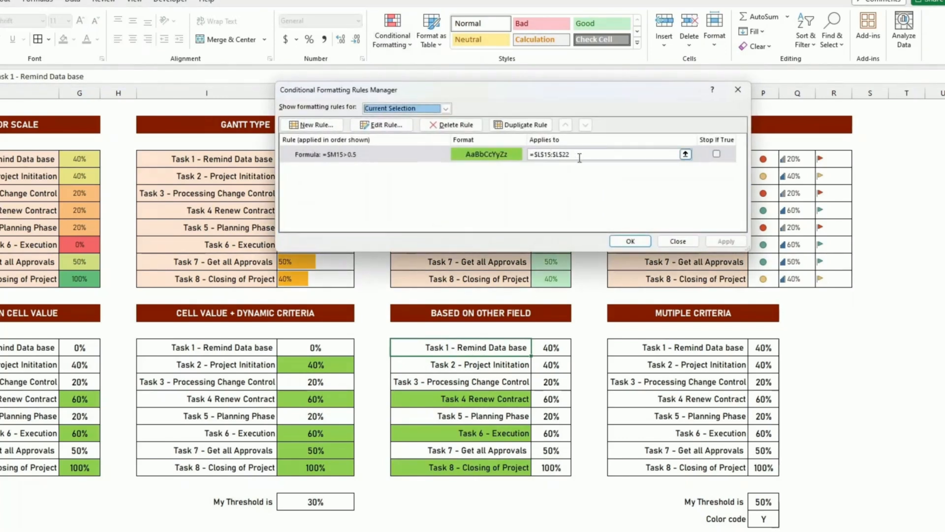
{"action": "left_click", "coordinate": [576, 154]}
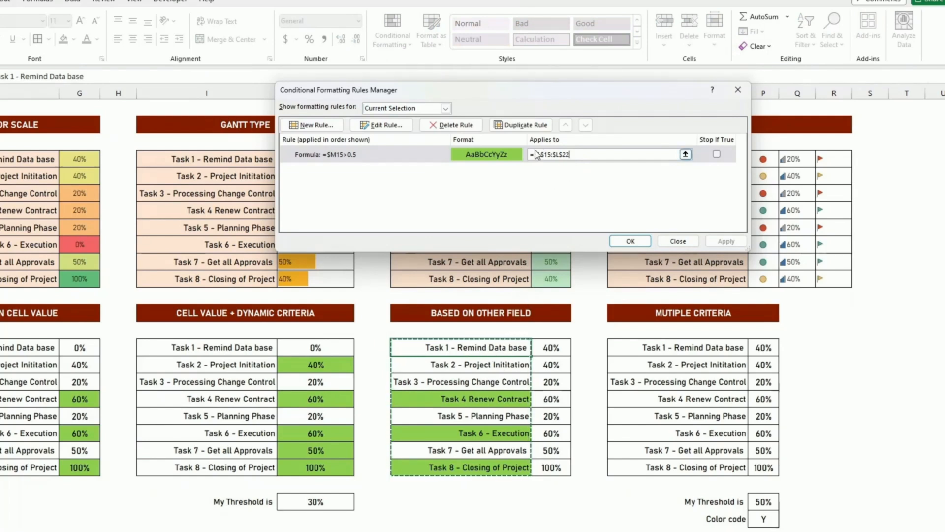
{"action": "left_click", "coordinate": [639, 242]}
{"action": "left_click", "coordinate": [656, 326]}
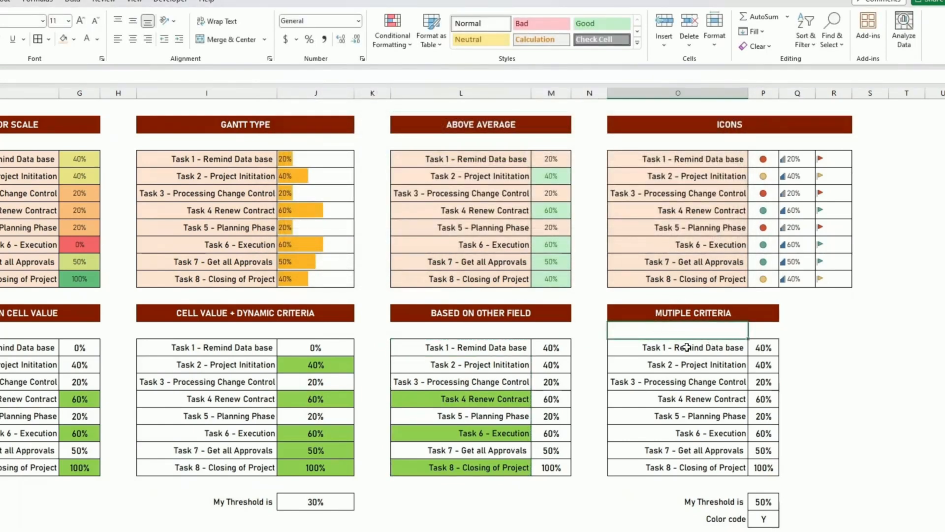
Check the 50% My Threshold and Y Color code values, then select task names O15:O22.
{"action": "left_click", "coordinate": [738, 350]}
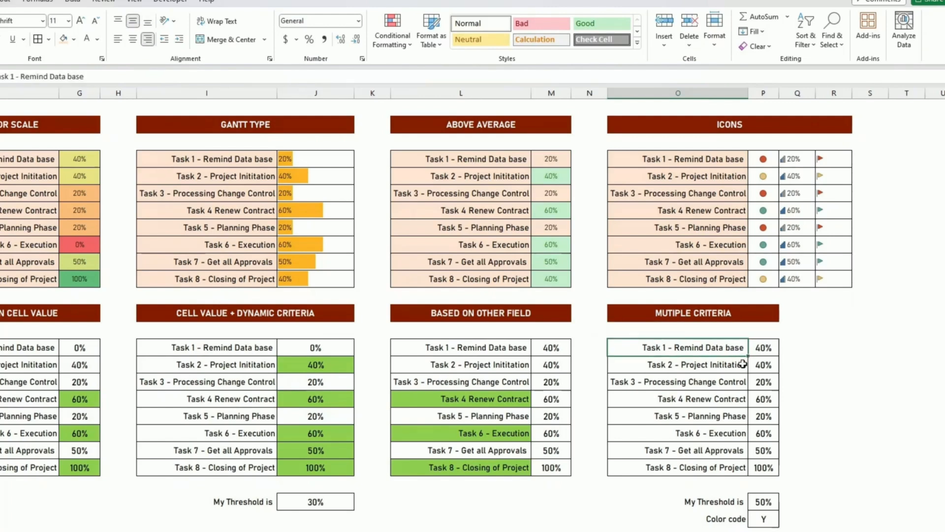
{"action": "left_click", "coordinate": [319, 502]}
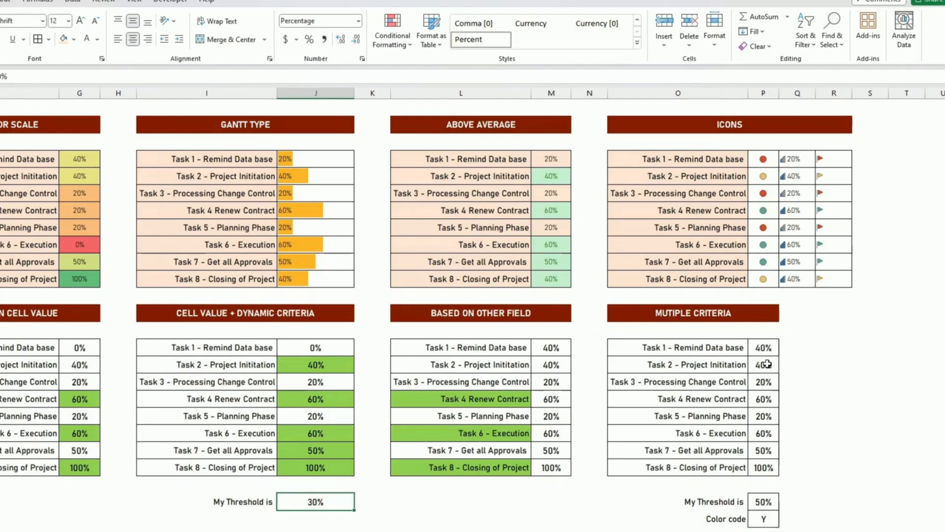
{"action": "left_click", "coordinate": [764, 522]}
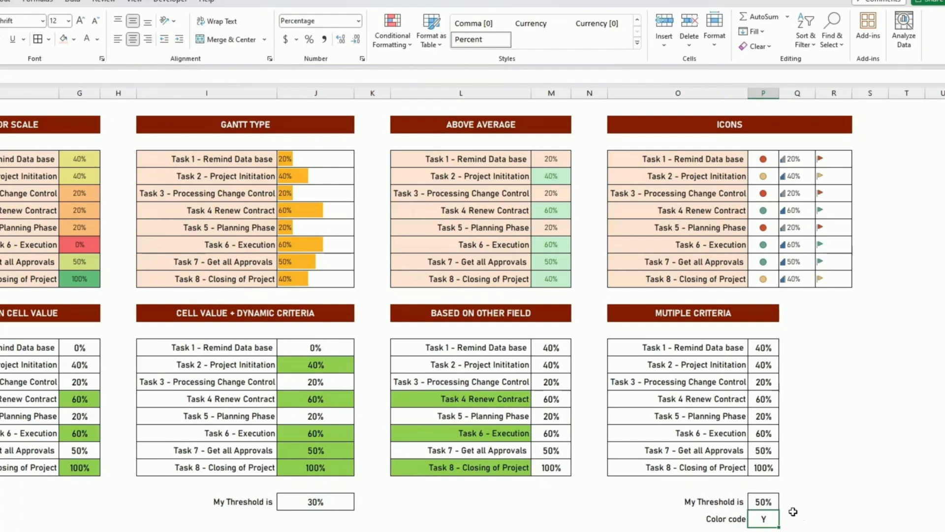
{"action": "left_click", "coordinate": [765, 502]}
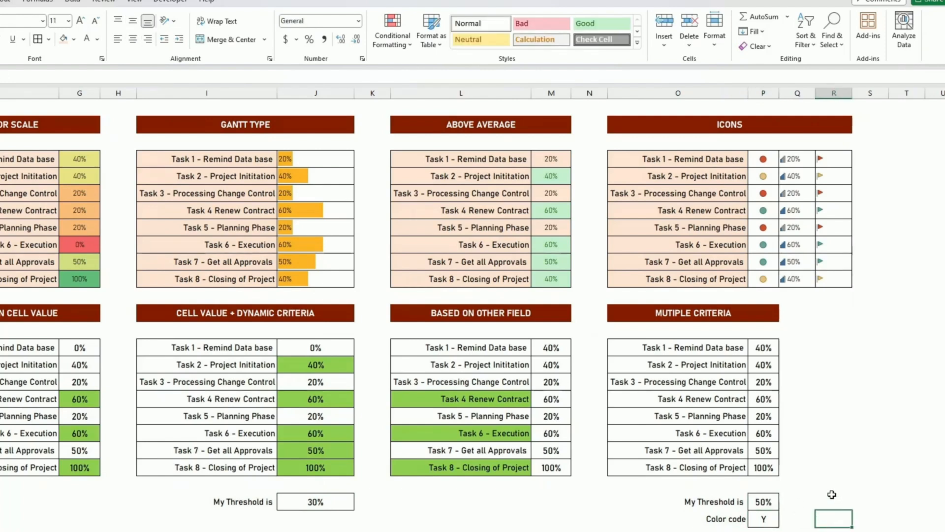
{"action": "left_click_drag", "start_coordinate": [722, 348], "coordinate": [729, 467]}
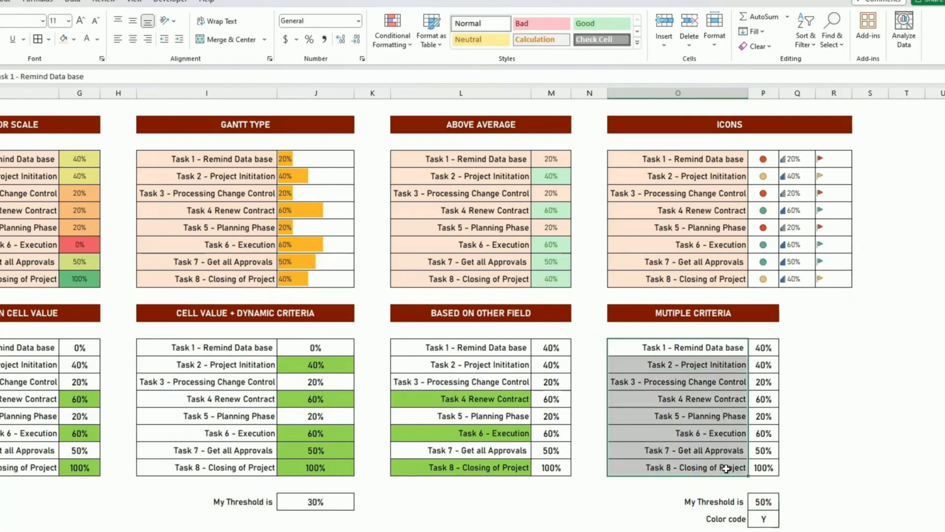
Create a formula rule =AND($P15>$P$24,$P$25="Y") with a light green fill.
{"action": "left_click", "coordinate": [389, 45]}
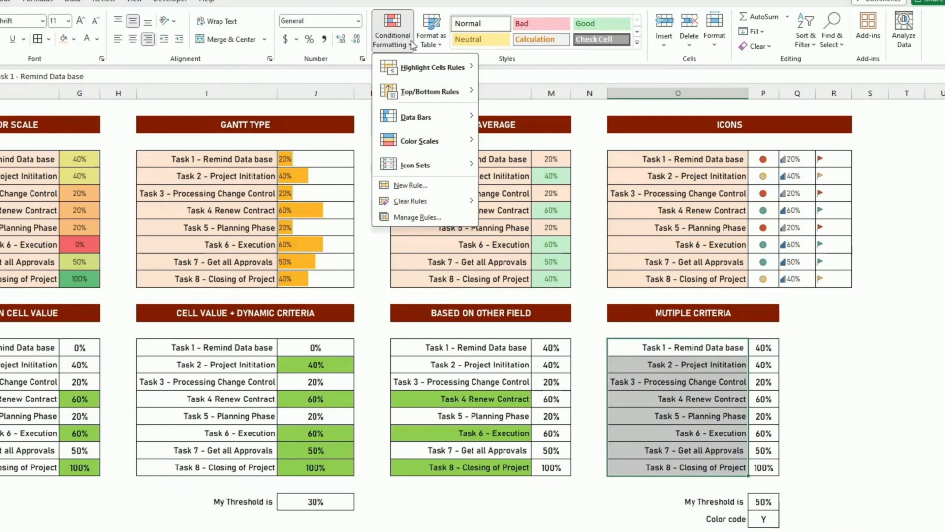
{"action": "left_click", "coordinate": [446, 186]}
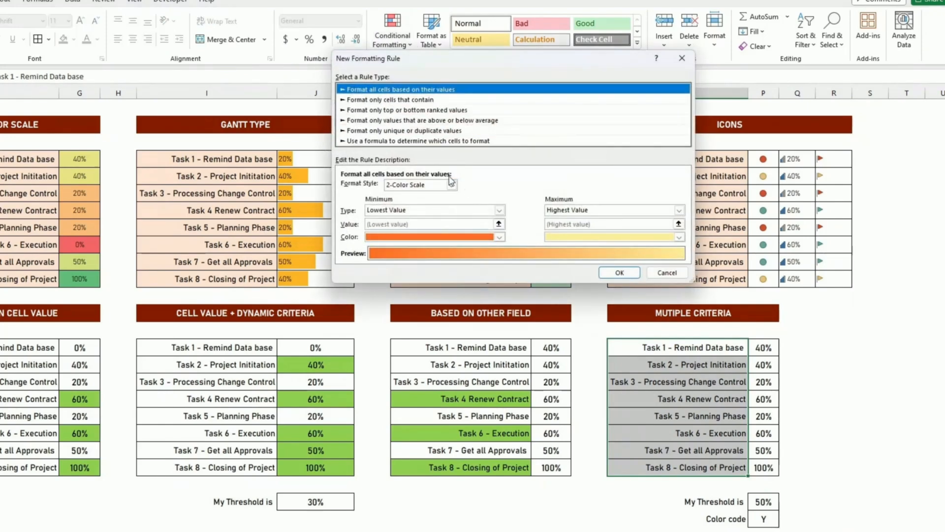
{"action": "left_click", "coordinate": [372, 141]}
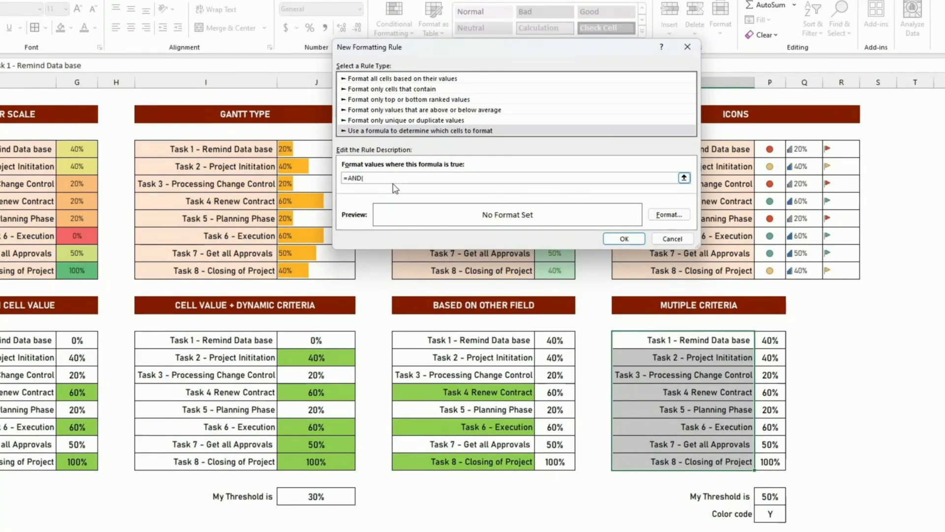
{"action": "left_click", "coordinate": [764, 339]}
{"action": "key", "text": "BackSpace"}
{"action": "key", "text": "BackSpace"}
{"action": "key", "text": "BackSpace"}
{"action": "left_click", "coordinate": [770, 496]}
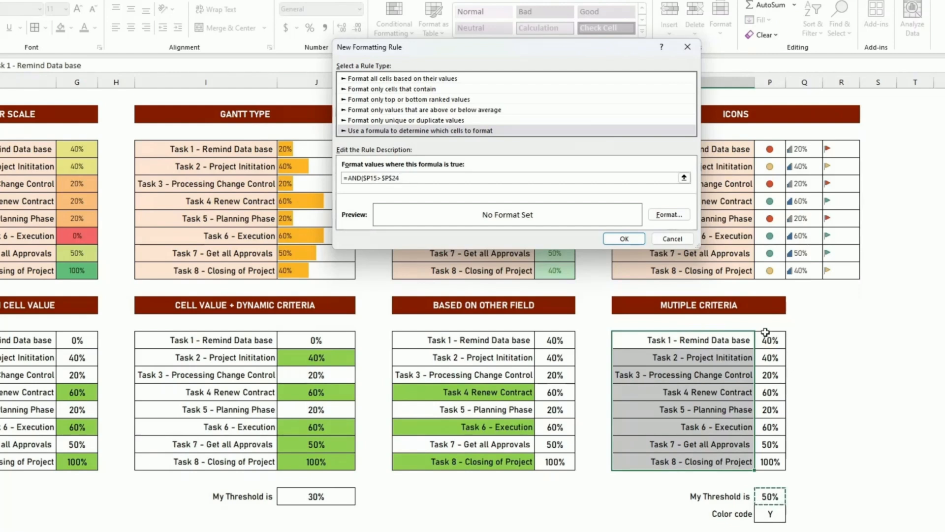
{"action": "type", "text": ","}
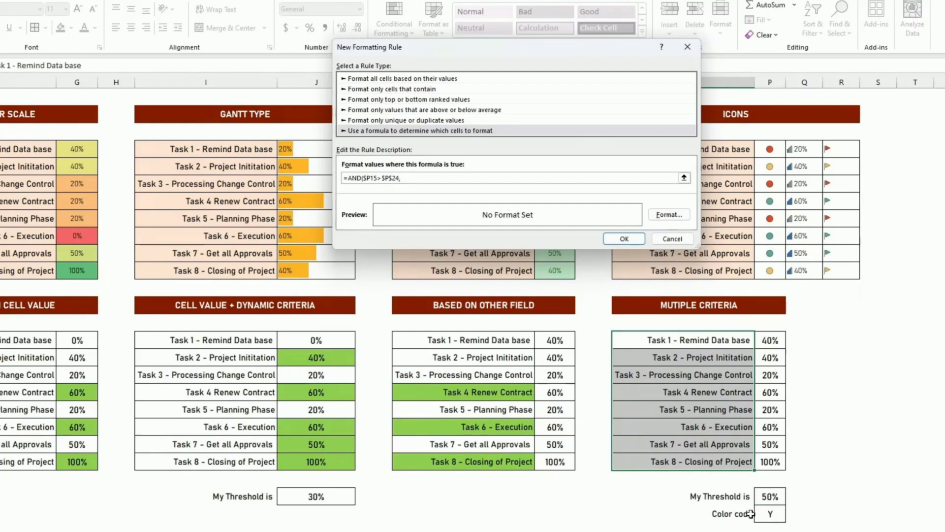
{"action": "left_click", "coordinate": [770, 514]}
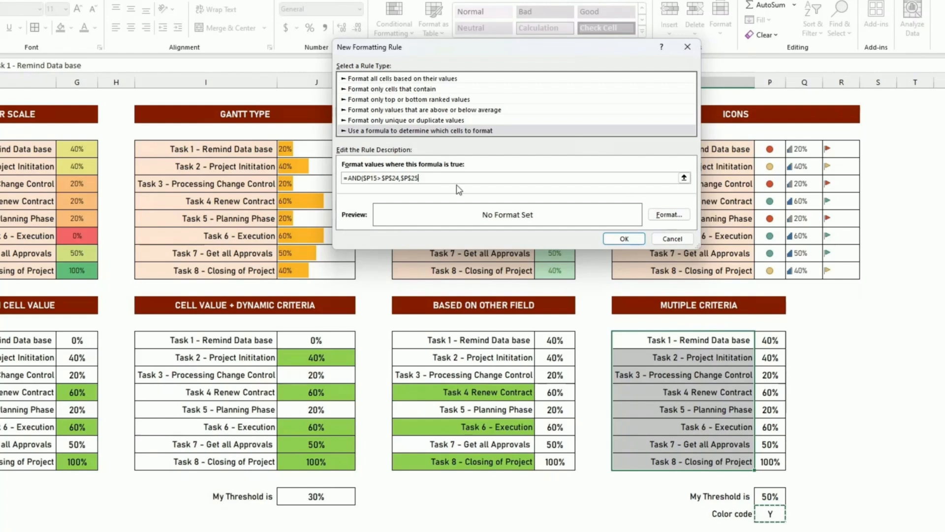
{"action": "type", "text": "=AND($"}
{"action": "left_click", "coordinate": [677, 215]}
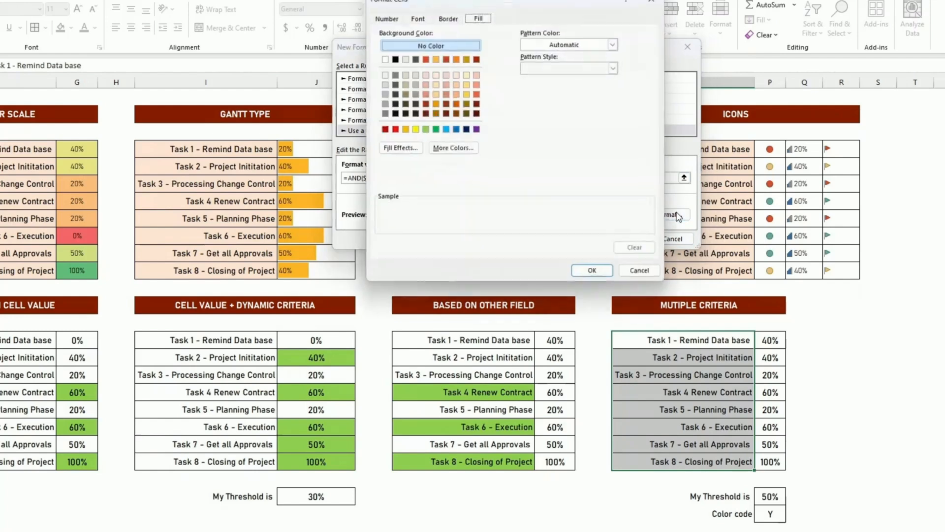
{"action": "left_click", "coordinate": [425, 129]}
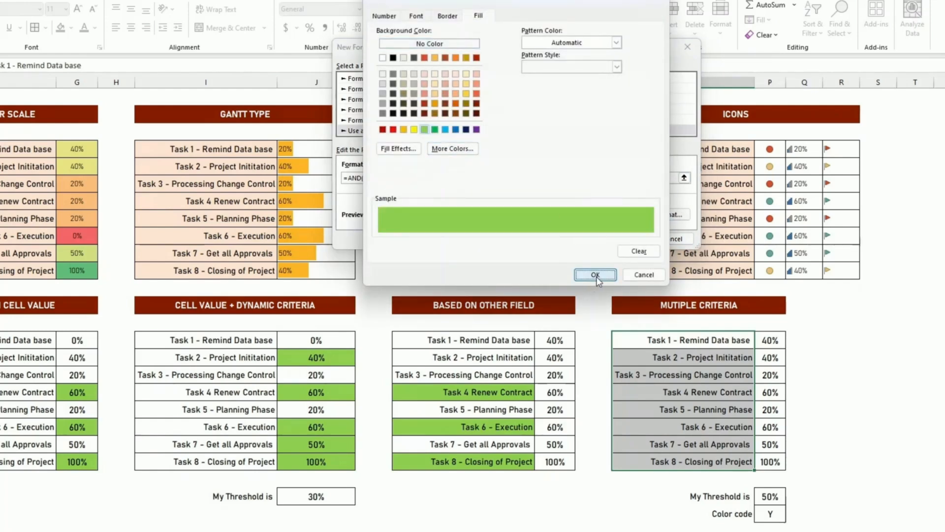
{"action": "left_click", "coordinate": [596, 275]}
Apply the rule, then test it by switching the Color code to N and back to Y.
{"action": "left_click", "coordinate": [632, 237]}
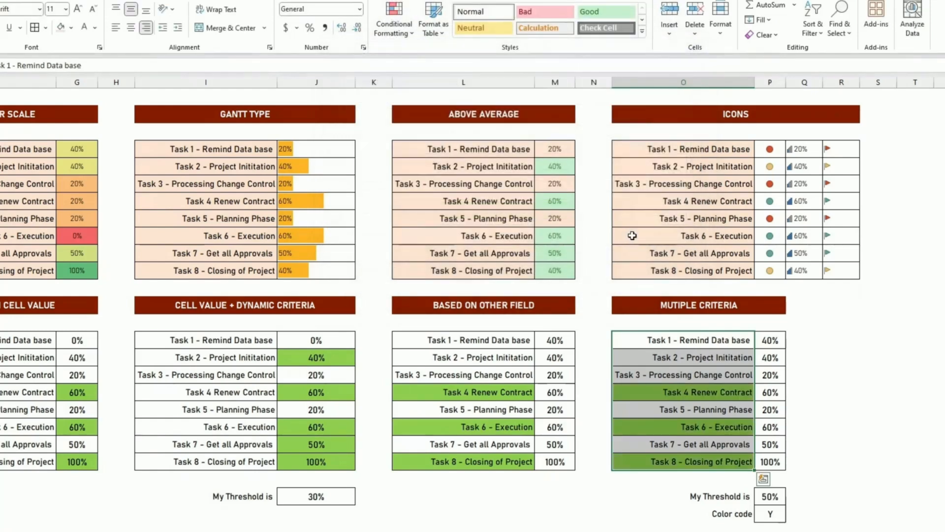
{"action": "left_click", "coordinate": [831, 410]}
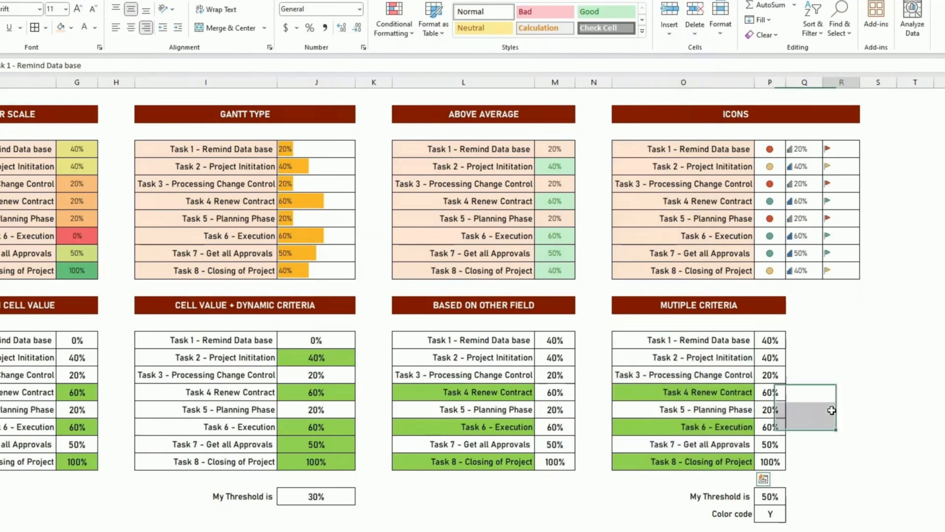
{"action": "left_click", "coordinate": [768, 515]}
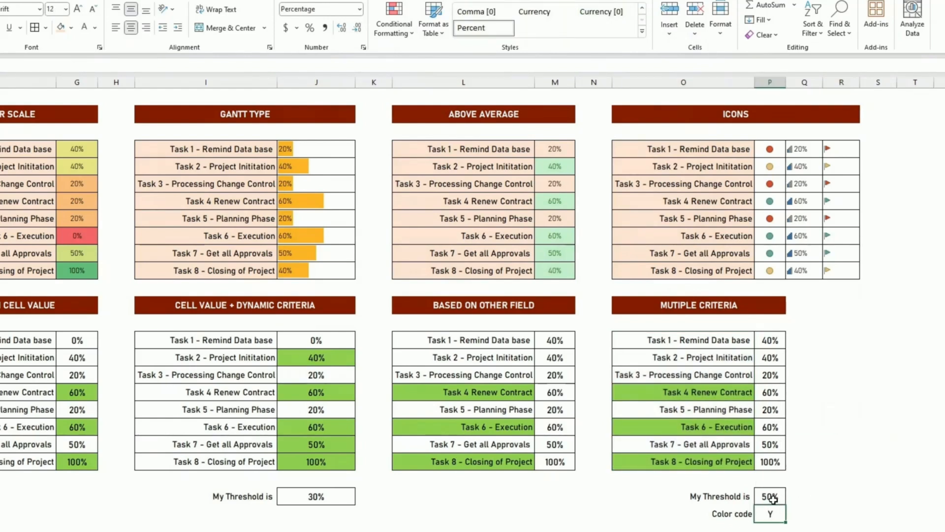
{"action": "type", "text": "N"}
{"action": "key", "text": "ctrl+Return"}
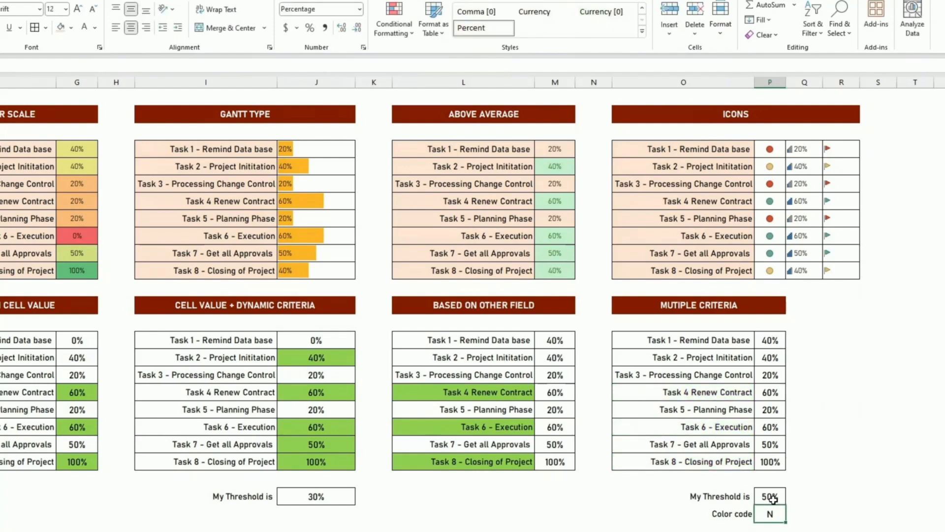
{"action": "type", "text": "Y"}
Raise My Threshold to 70% so only Task 8 stays green.
{"action": "left_click", "coordinate": [772, 498]}
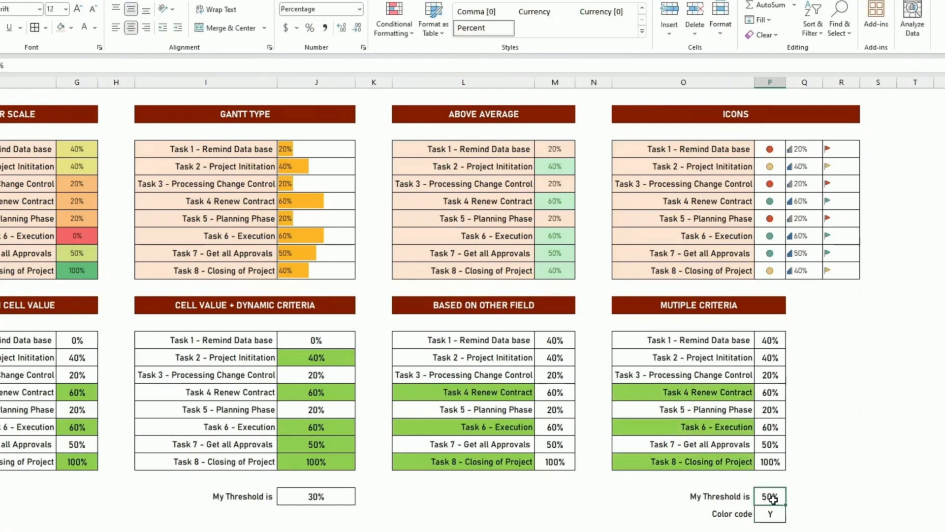
{"action": "type", "text": "7"}
{"action": "key", "text": "Return"}
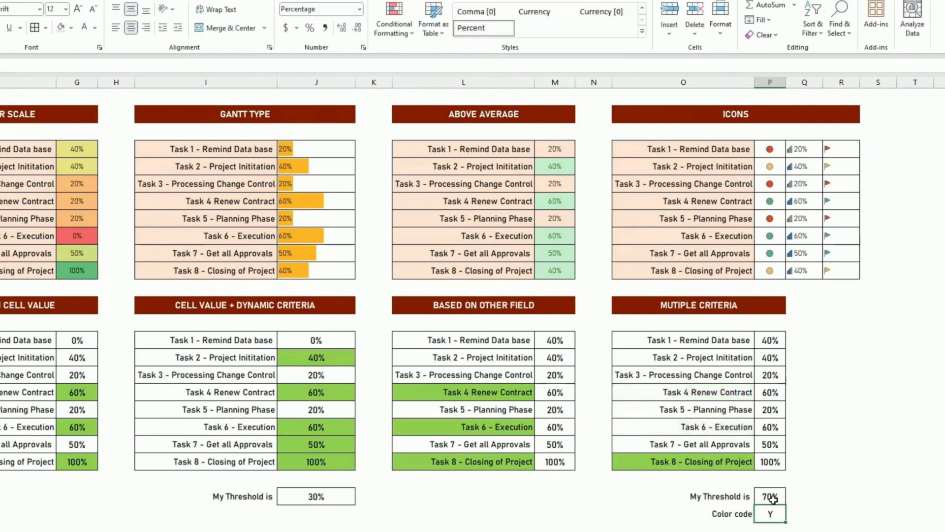
{"action": "left_click", "coordinate": [773, 462]}
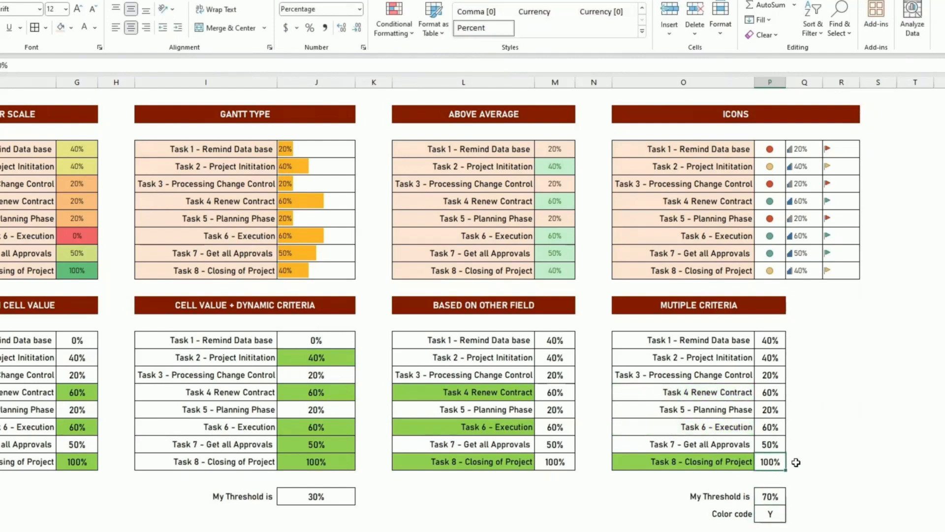